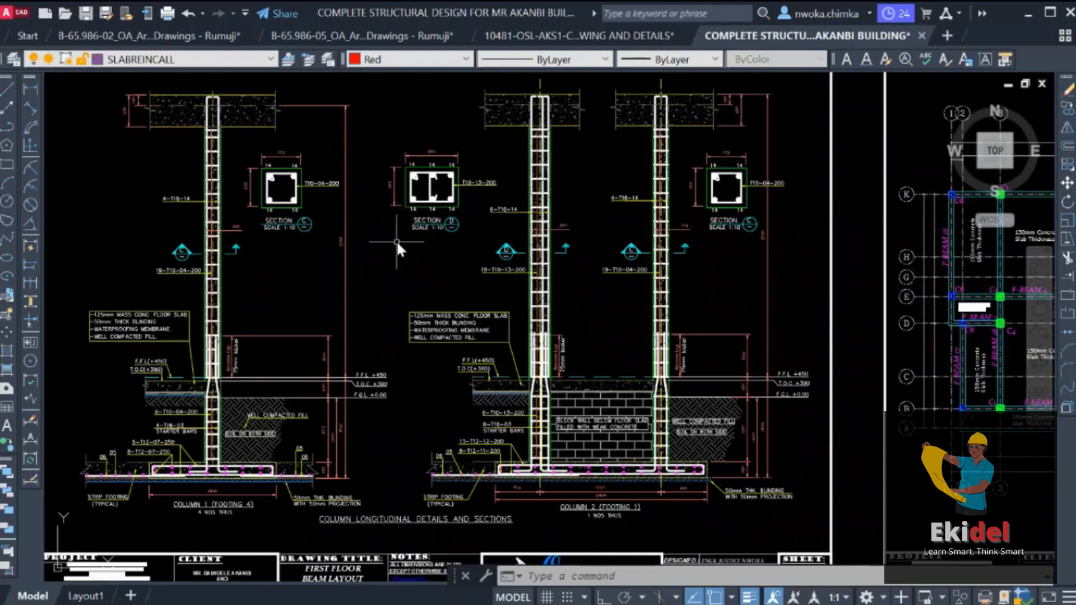
Step: Examine the column longitudinal details and sections sheet alongside the neighbouring first floor beam layout and slab reinforcement sheets
scroll(409, 247, "down", 5)
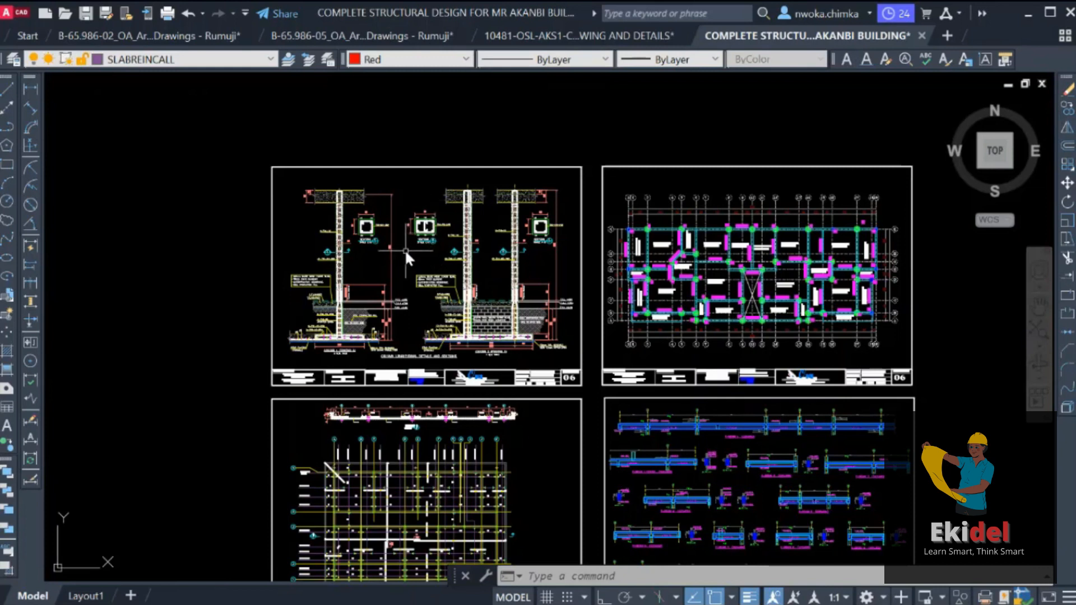
scroll(404, 248, "up", 5)
scroll(458, 254, "down", 6)
scroll(415, 295, "up", 5)
scroll(415, 295, "down", 5)
scroll(418, 302, "up", 5)
scroll(424, 320, "down", 2)
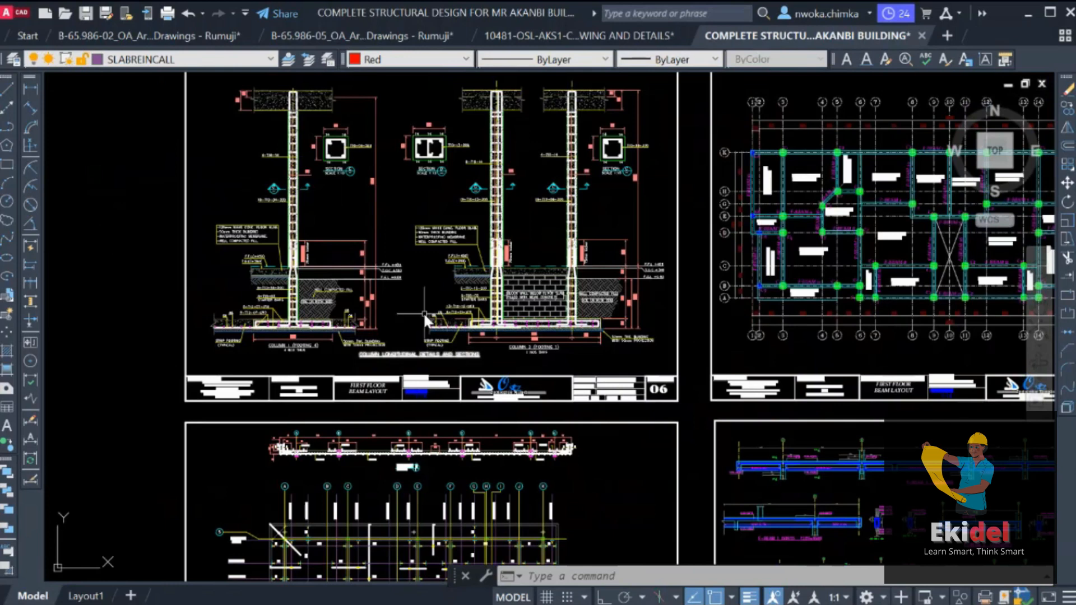
scroll(424, 319, "up", 5)
scroll(435, 252, "down", 3)
scroll(405, 257, "up", 2)
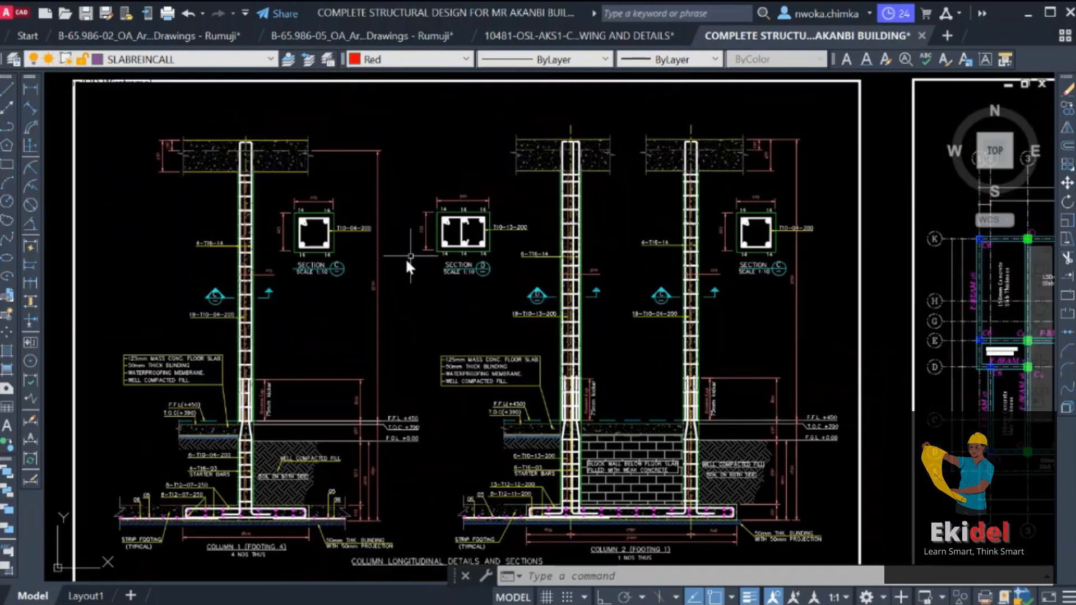
scroll(471, 238, "down", 2)
scroll(536, 254, "up", 2)
scroll(468, 236, "down", 5)
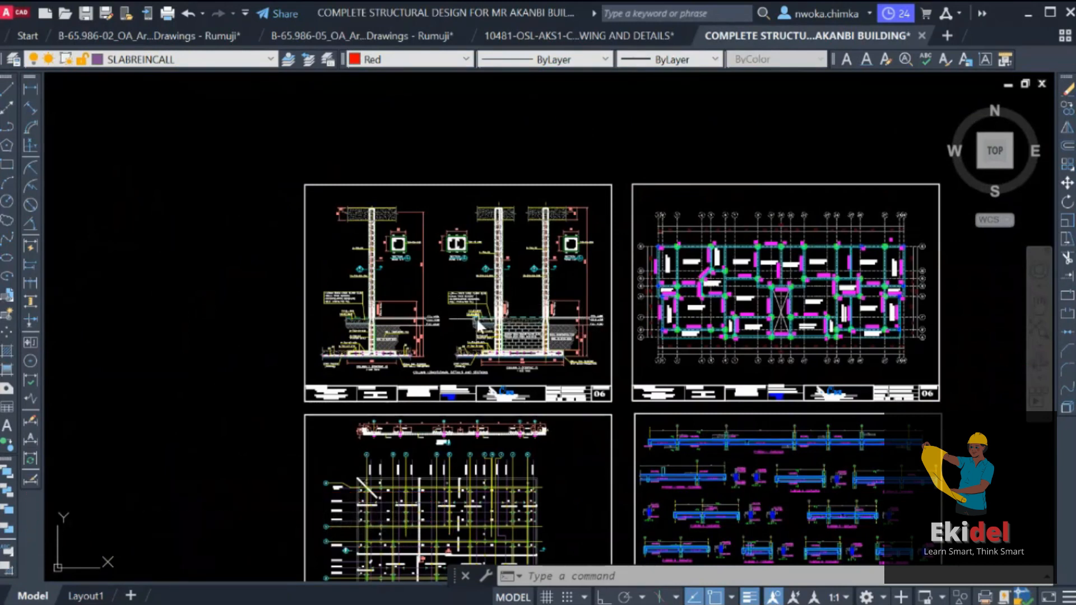
scroll(456, 261, "up", 4)
scroll(445, 260, "down", 5)
scroll(453, 252, "up", 2)
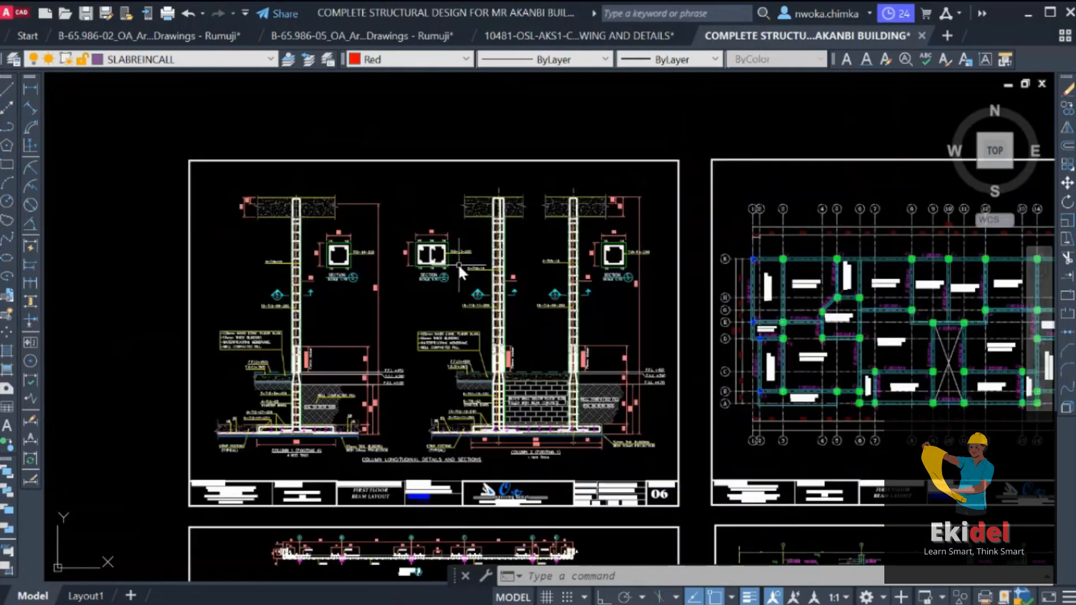
scroll(442, 281, "down", 3)
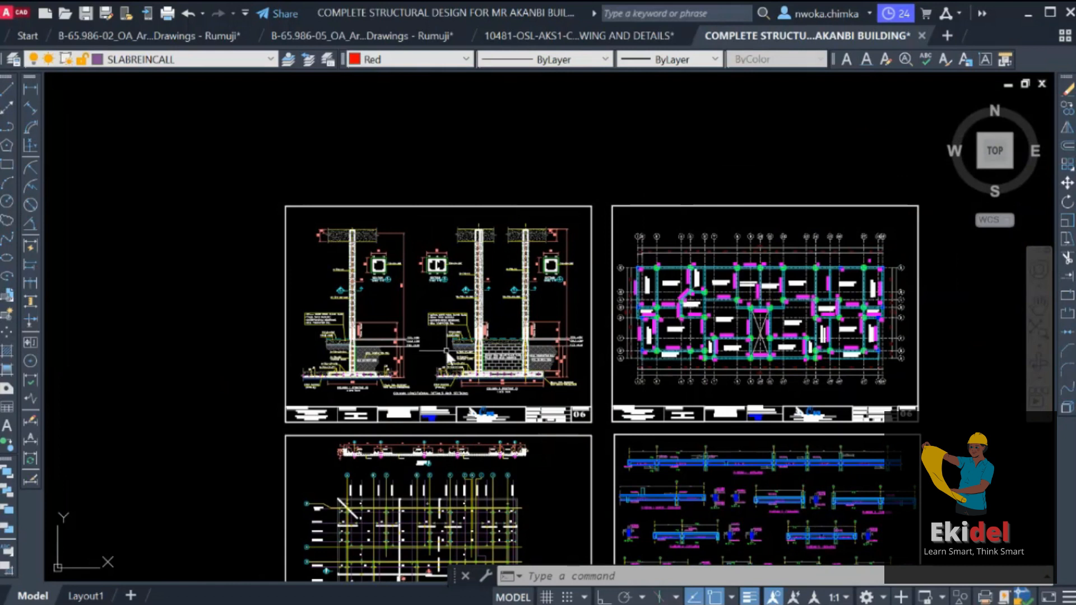
scroll(443, 351, "up", 2)
scroll(443, 347, "up", 2)
scroll(445, 340, "down", 4)
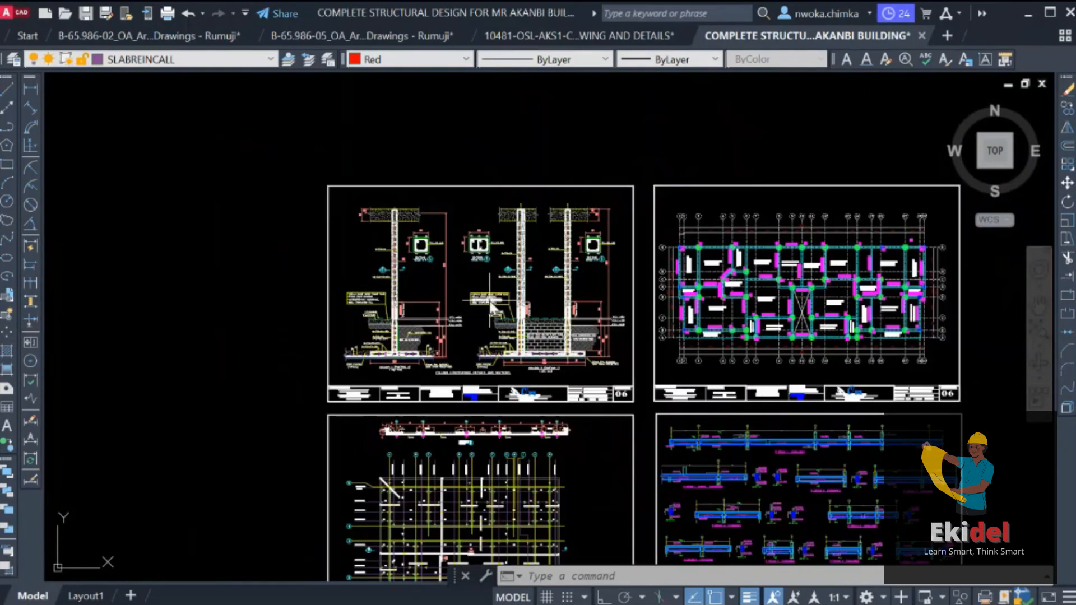
scroll(493, 305, "up", 3)
scroll(443, 203, "down", 2)
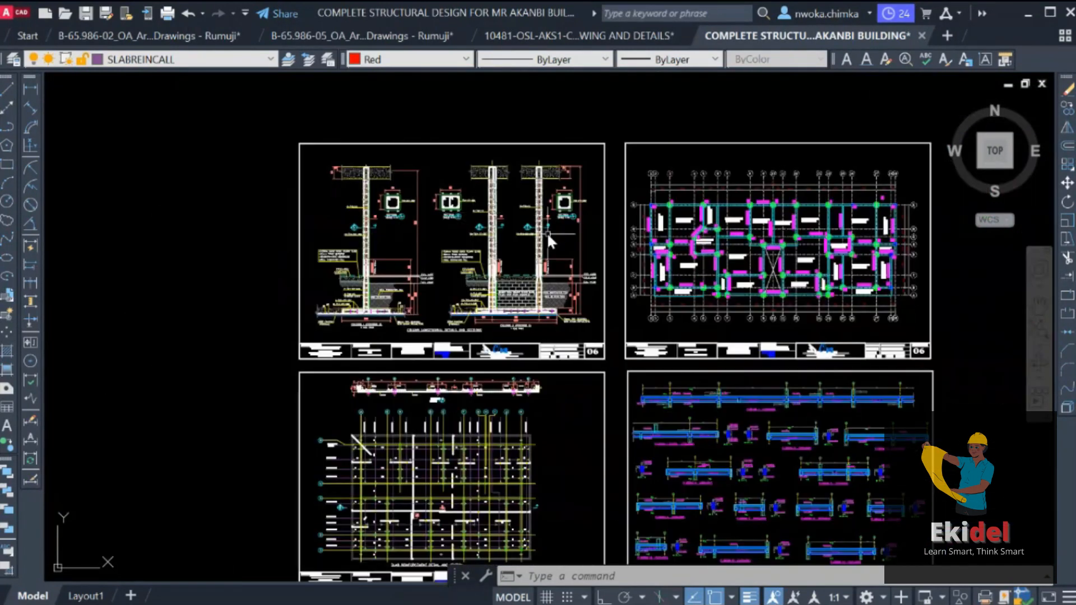
scroll(548, 241, "up", 2)
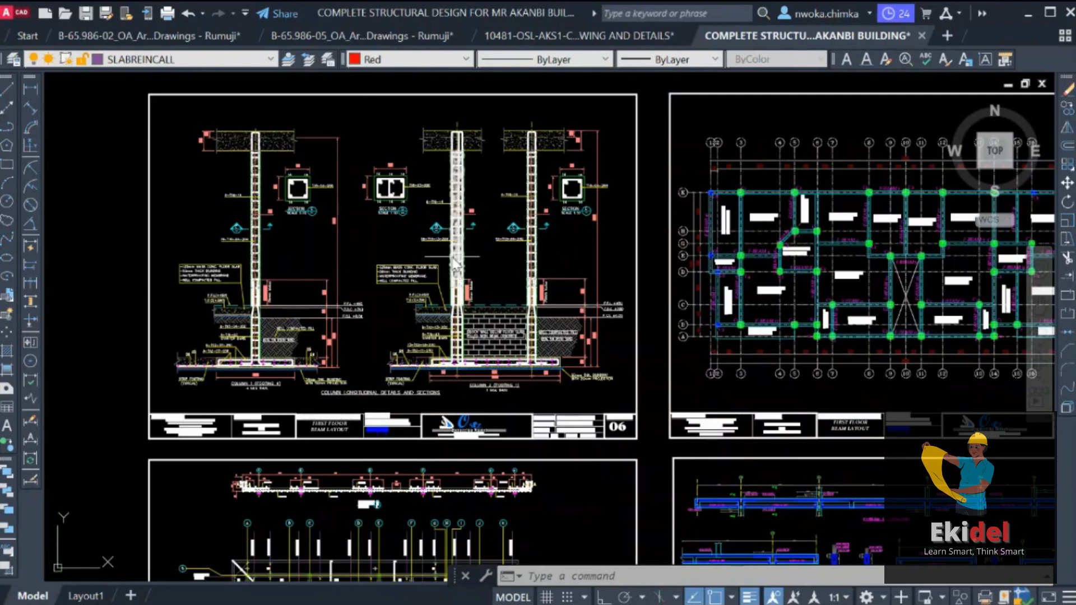
scroll(454, 260, "down", 2)
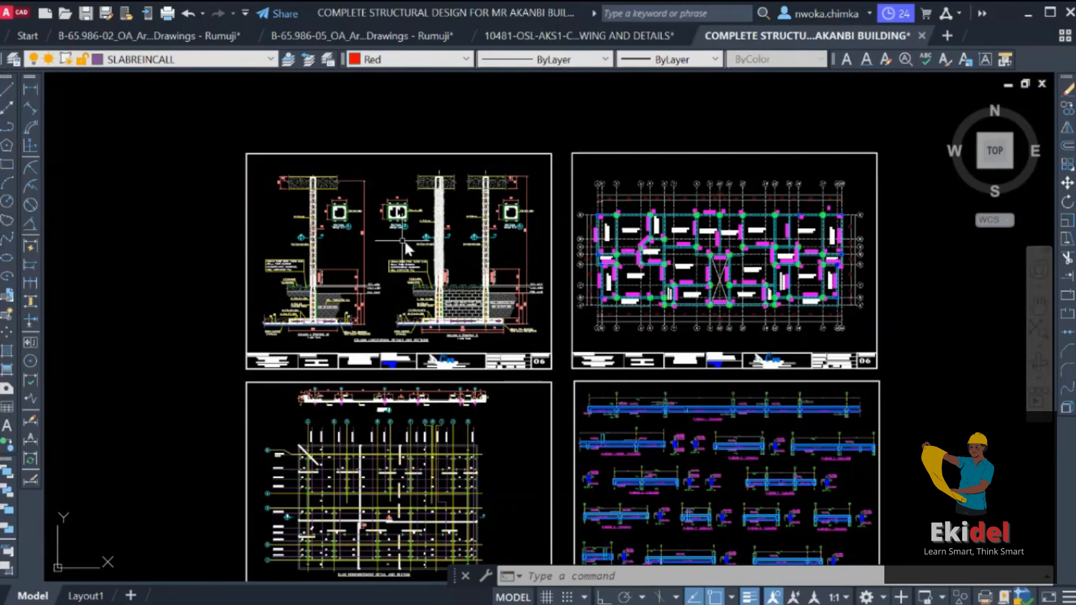
scroll(392, 230, "up", 2)
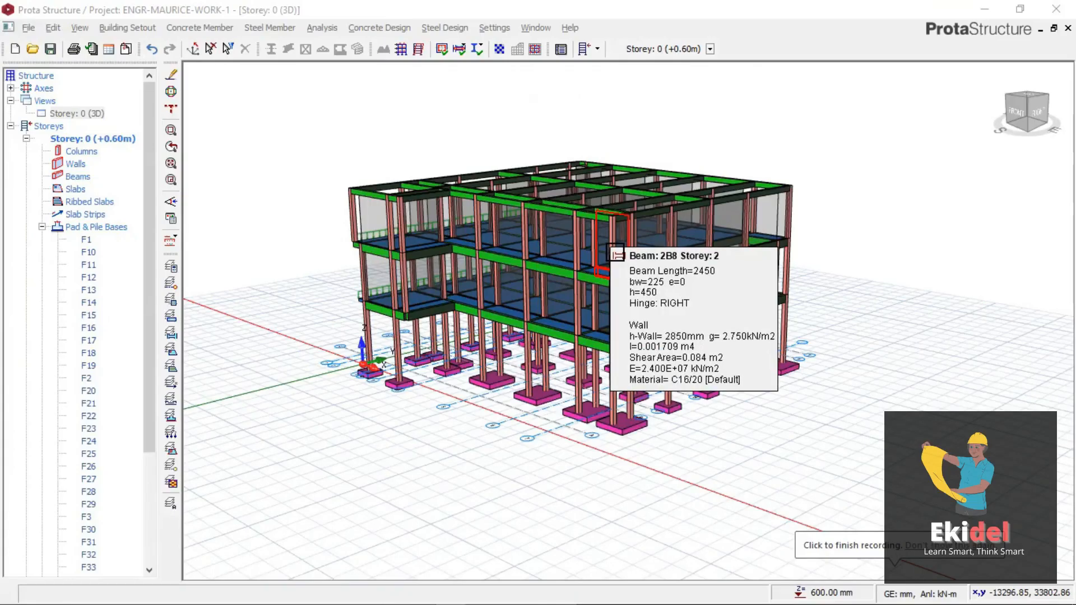
Step: Switch to ProtaStructure and inspect the 3D building model's columns, beams, slabs and pad footings from several angles
scroll(616, 247, "up", 2)
mouse_move(617, 247)
middle_mouse_down()
mouse_move(607, 257)
mouse_move(605, 246)
middle_mouse_up()
scroll(605, 234, "down", 3)
scroll(604, 233, "up", 1)
scroll(595, 235, "down", 2)
scroll(594, 235, "up", 2)
mouse_move(567, 208)
middle_mouse_down()
mouse_move(557, 243)
mouse_move(613, 225)
mouse_move(644, 245)
mouse_move(589, 192)
mouse_move(573, 262)
mouse_move(570, 192)
mouse_move(560, 213)
mouse_move(577, 224)
mouse_move(561, 246)
mouse_move(581, 235)
mouse_move(600, 260)
mouse_move(571, 246)
mouse_move(516, 269)
mouse_move(509, 284)
mouse_move(534, 275)
mouse_move(449, 277)
mouse_move(502, 283)
middle_mouse_up()
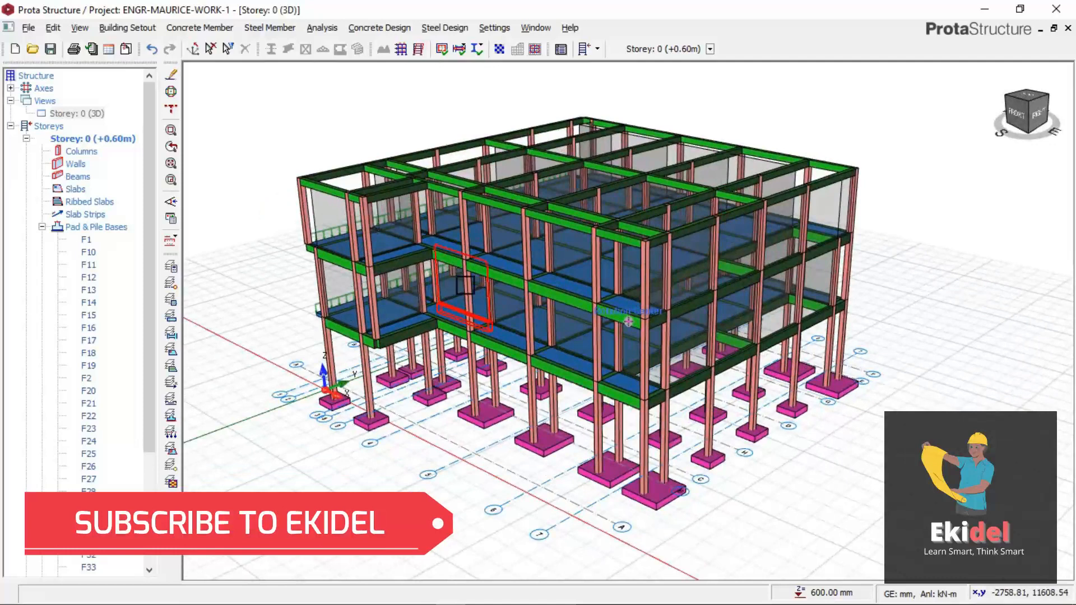
middle_click_drag(650, 297, 561, 264)
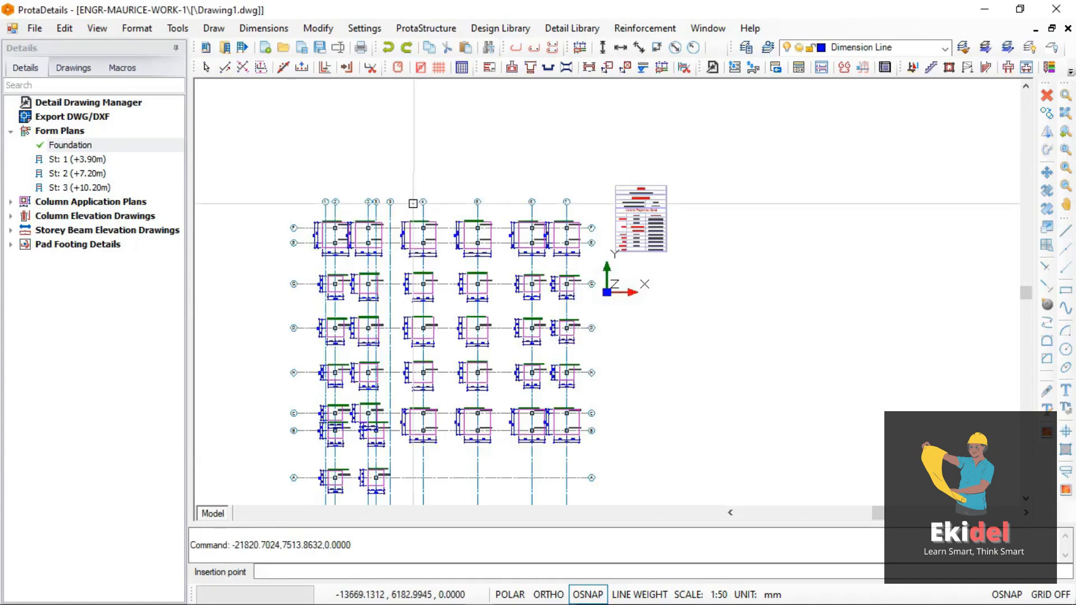
Step: Switch to ProtaDetails and examine footing F9 on the foundation plan and the storey 1 beam elevation drawings
scroll(403, 373, "up", 4)
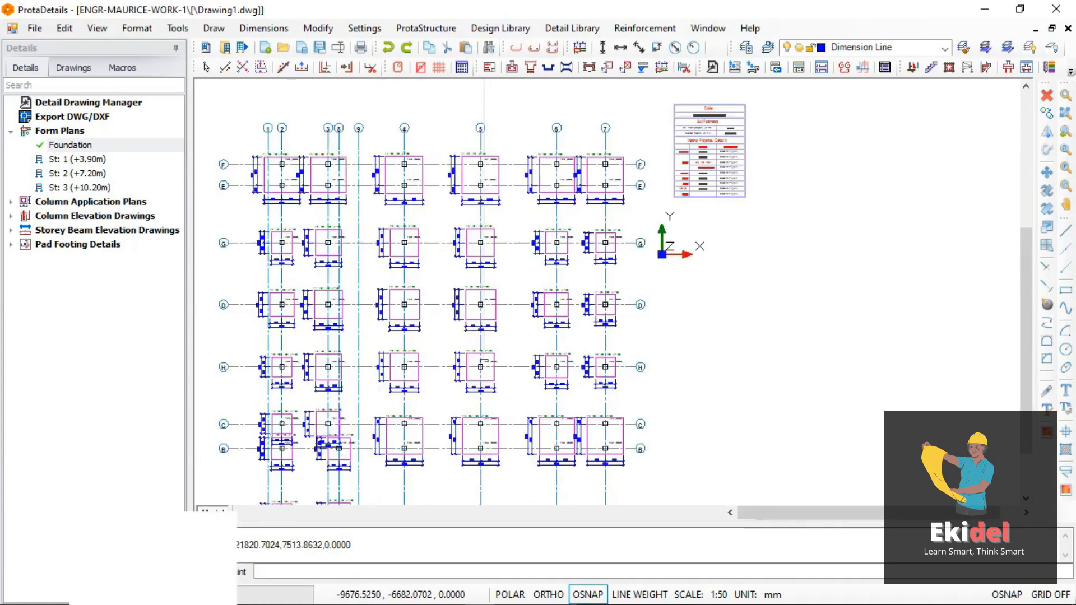
scroll(480, 323, "up", 5)
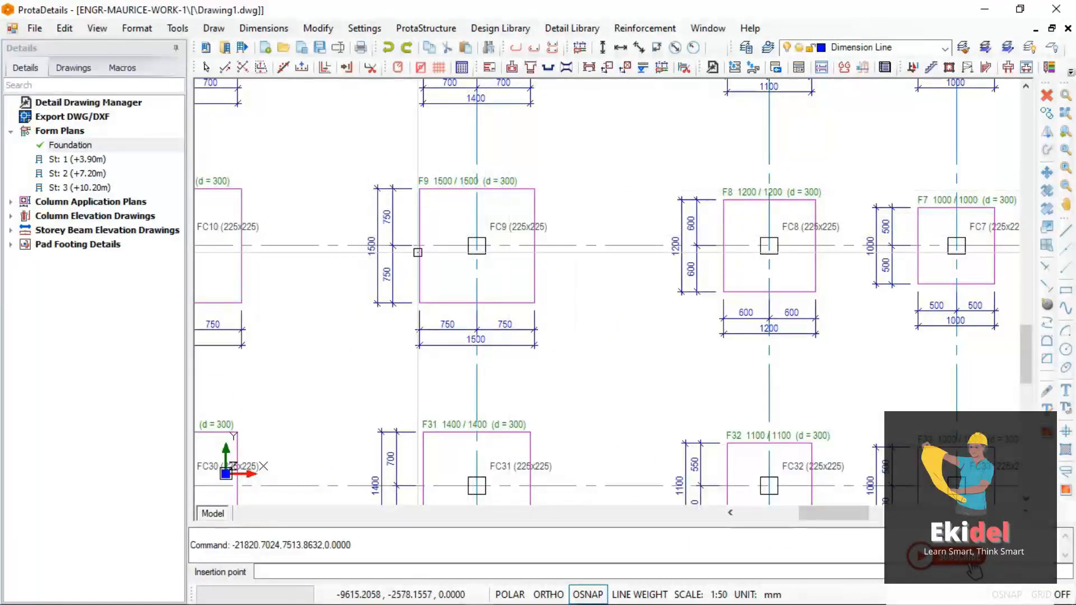
scroll(403, 210, "up", 2)
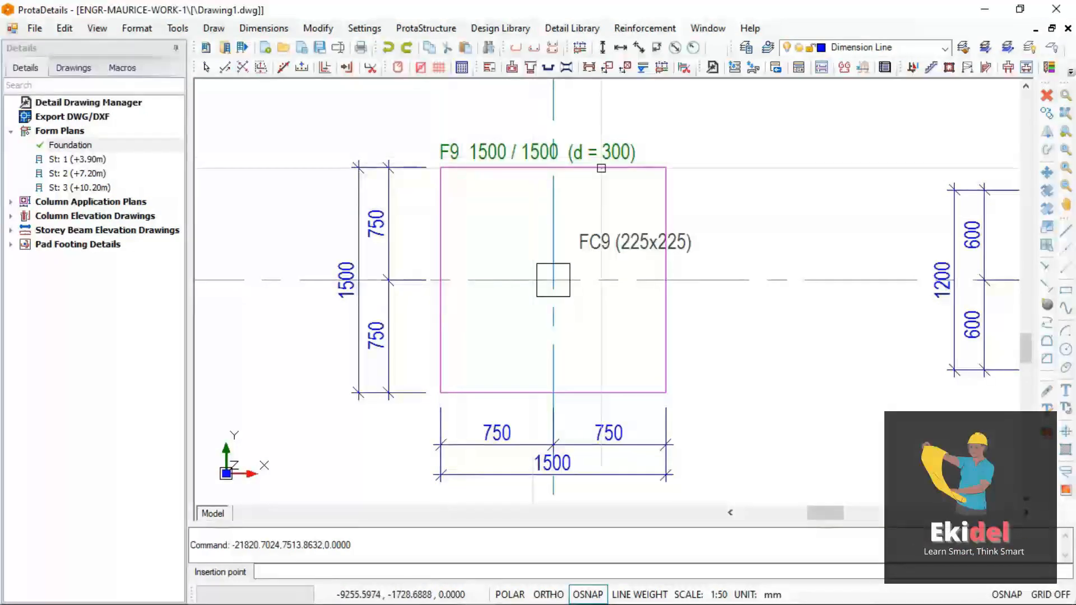
scroll(536, 271, "down", 8)
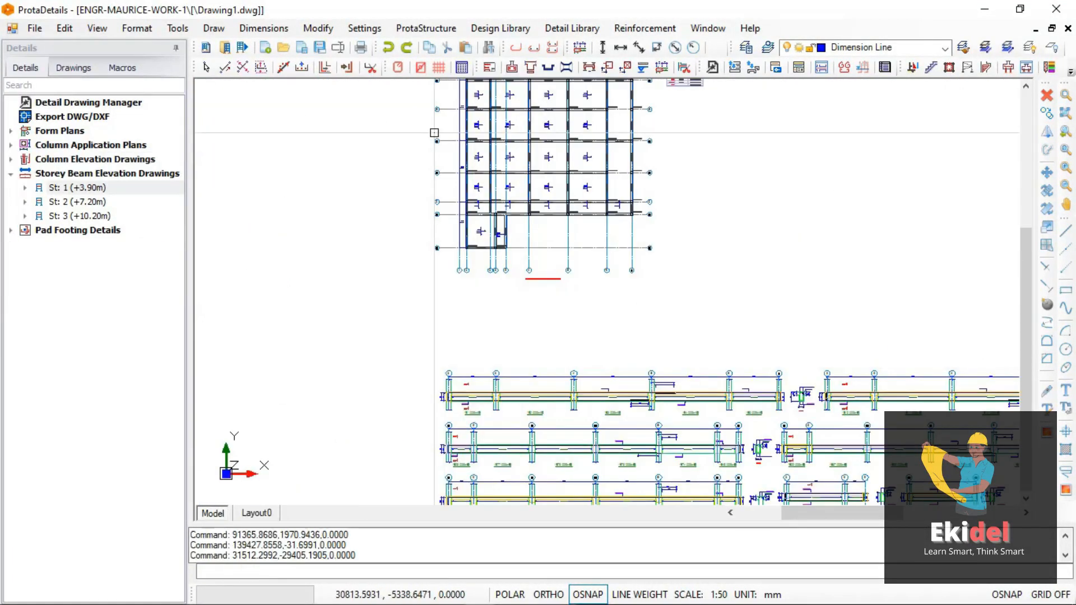
scroll(791, 442, "up", 3)
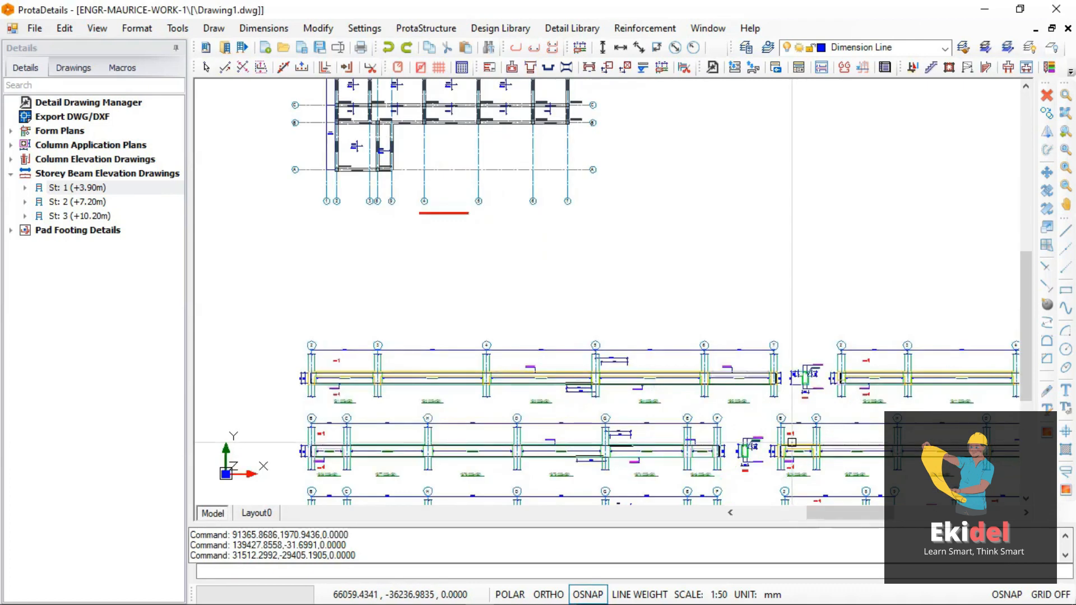
scroll(275, 343, "up", 3)
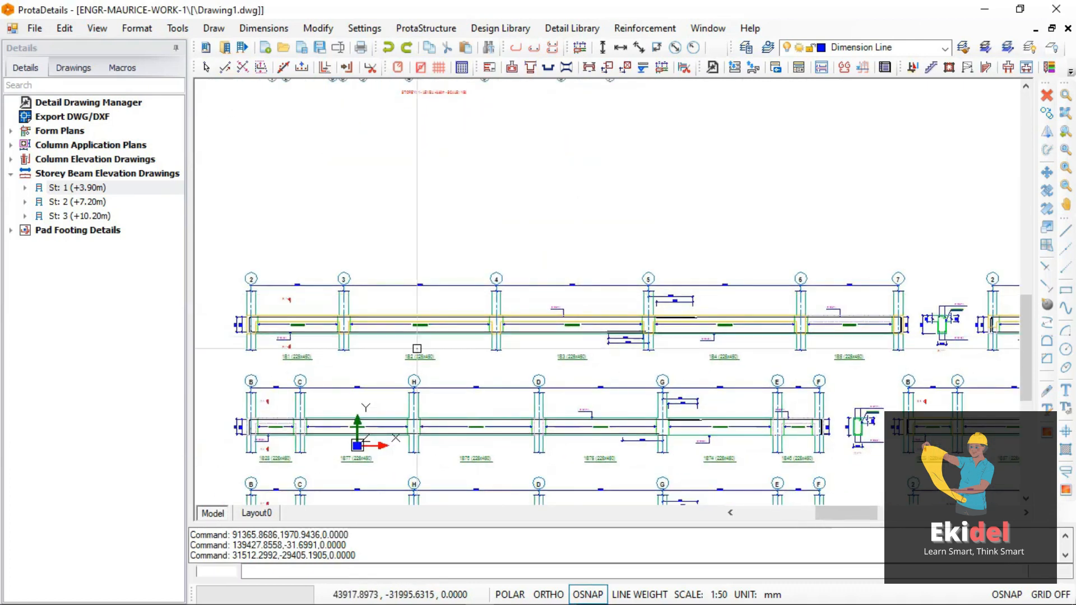
scroll(275, 344, "up", 4)
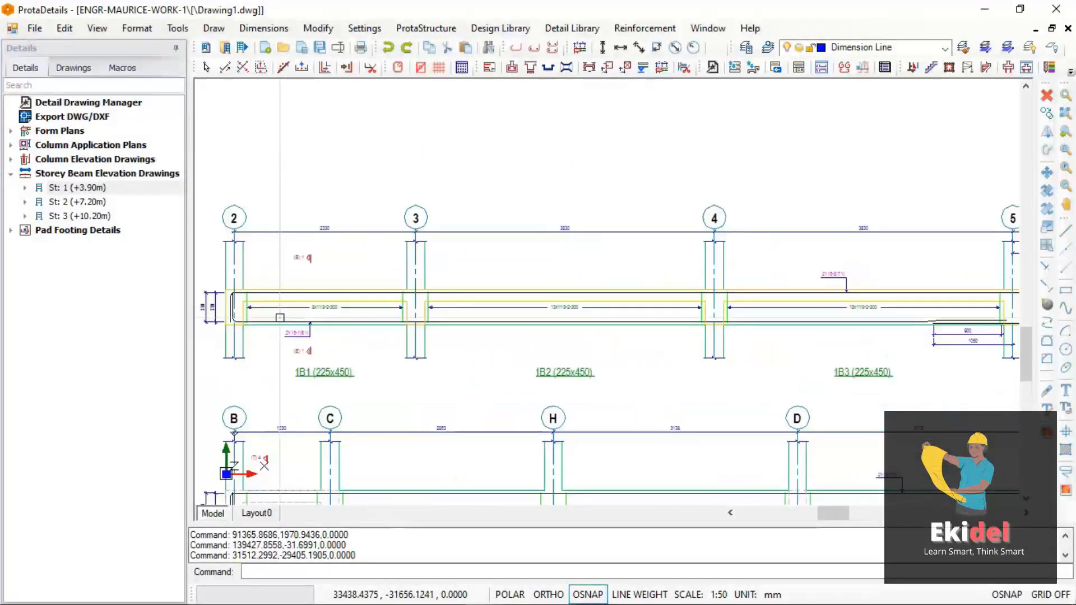
scroll(416, 288, "up", 4)
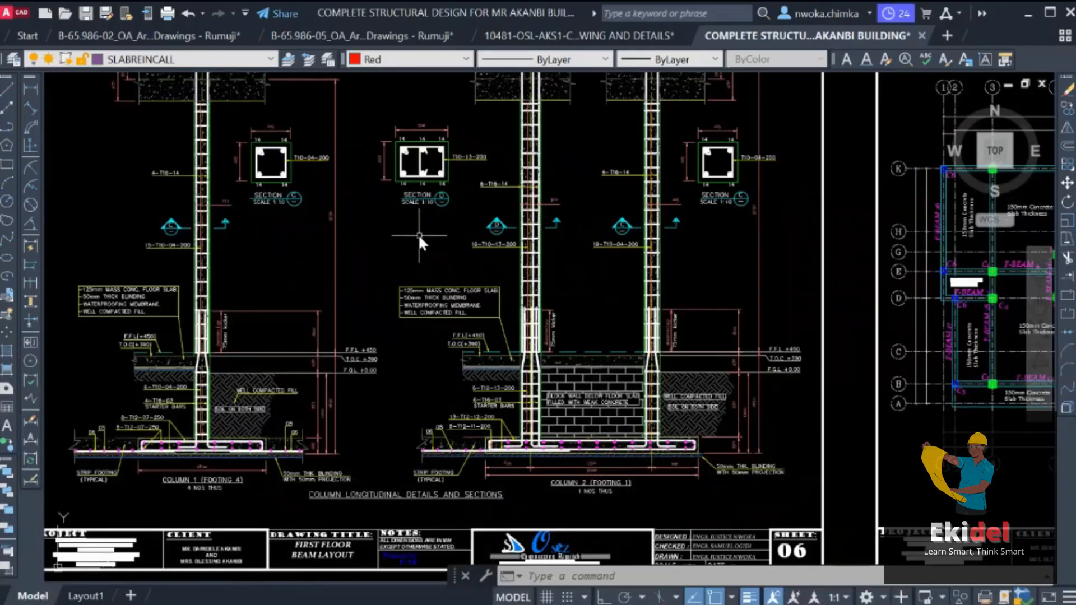
Step: Return to AutoCAD and review the column and footing reinforcement details, including sections C and D, on sheet 06
scroll(418, 234, "down", 3)
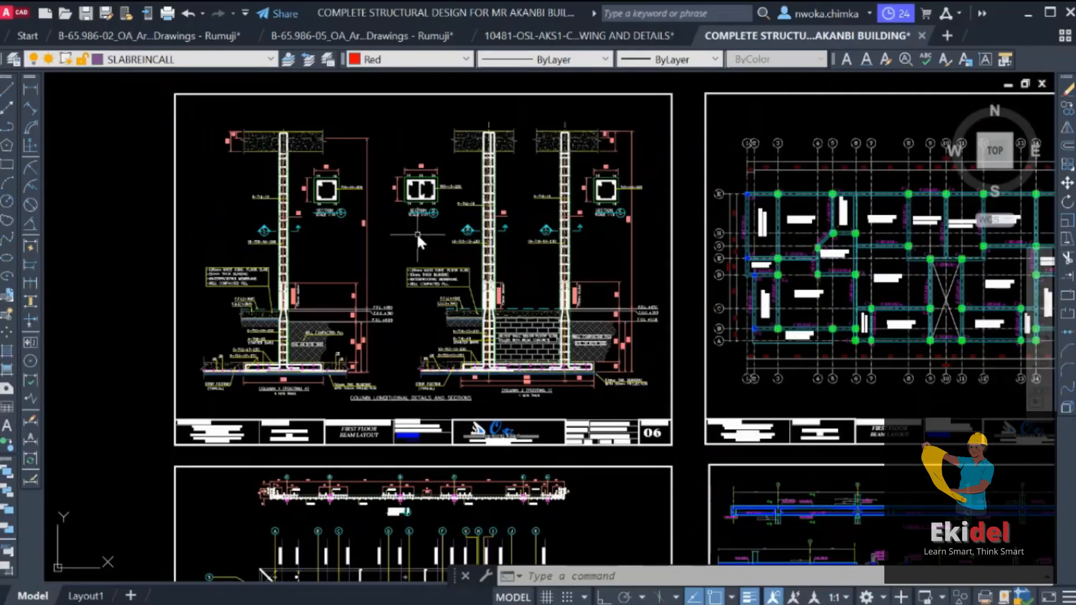
scroll(399, 238, "up", 4)
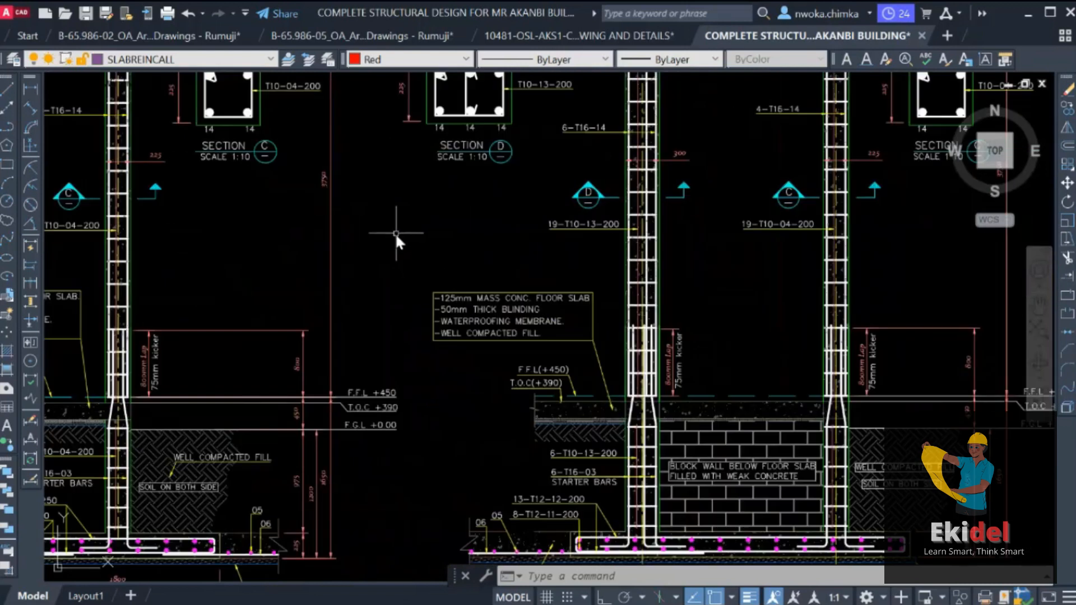
scroll(443, 257, "down", 2)
scroll(461, 234, "down", 2)
scroll(431, 224, "up", 2)
scroll(442, 215, "up", 2)
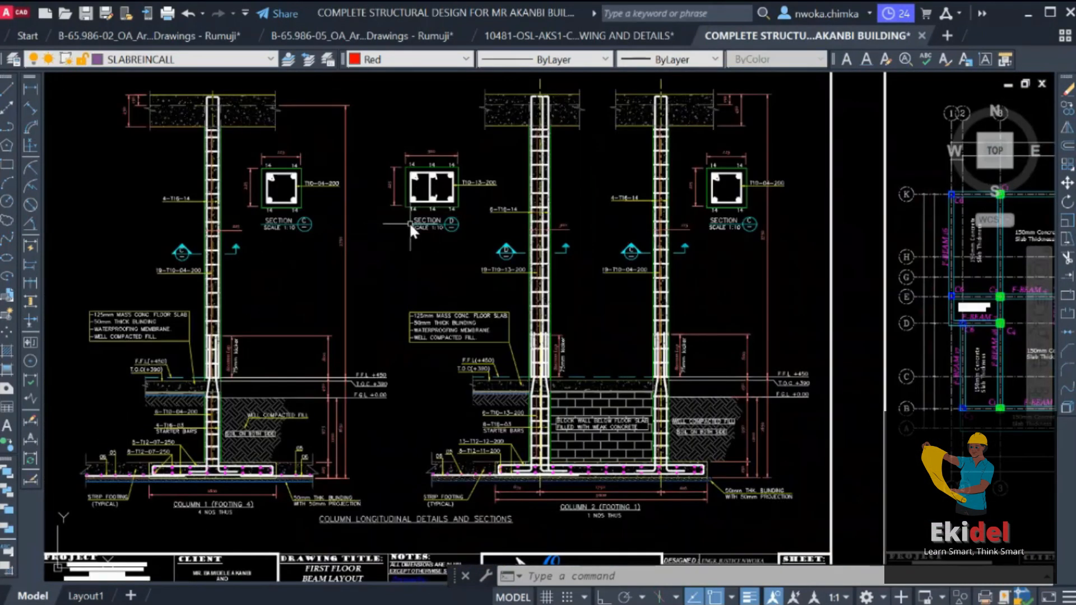
scroll(411, 250, "down", 4)
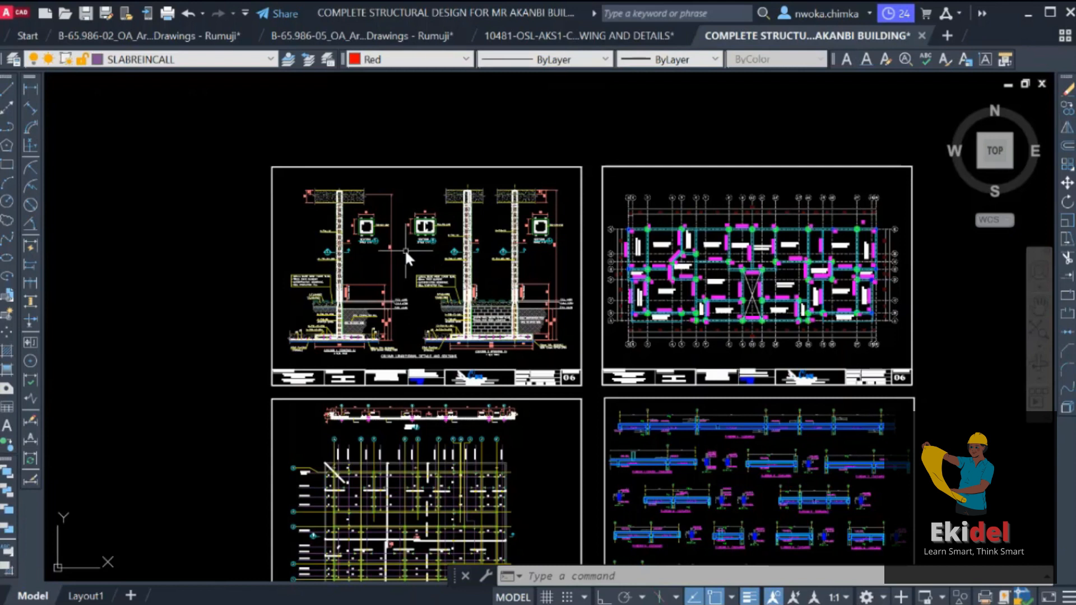
scroll(404, 248, "up", 2)
scroll(439, 239, "down", 4)
scroll(382, 328, "up", 4)
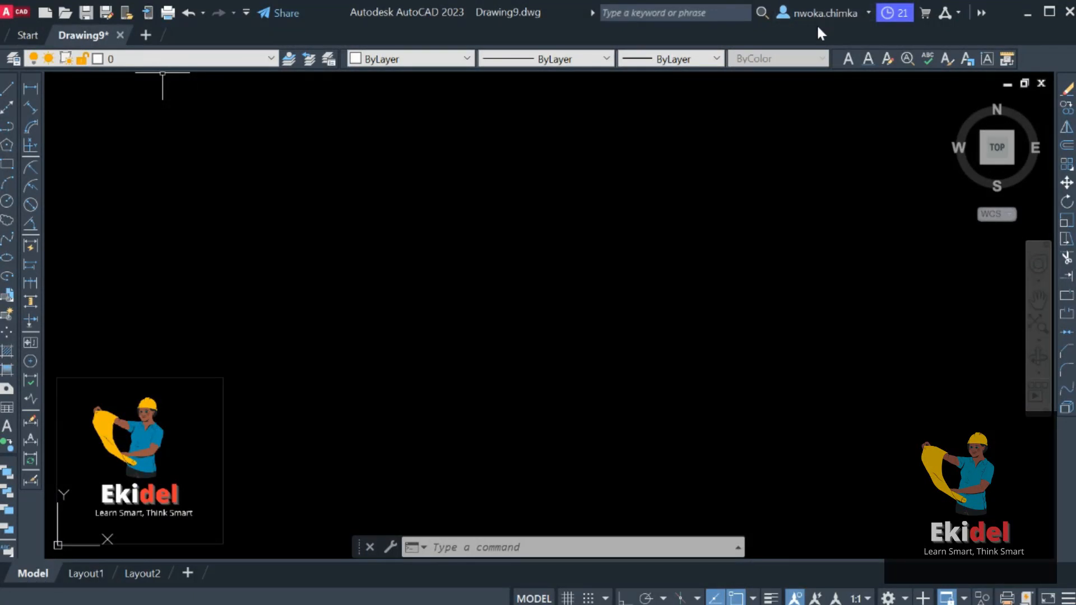
Step: Open Drawing1 from the Prota Structure 2021 files folder in Documents, continuing past the foreign DWG notice
left_click(65, 15)
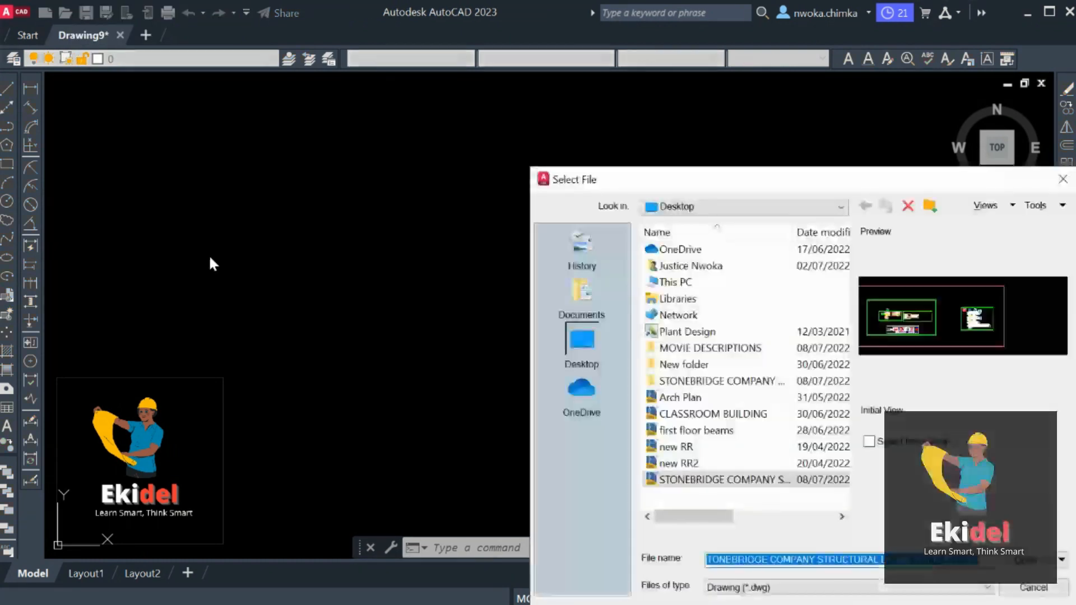
left_click_drag(734, 180, 529, 118)
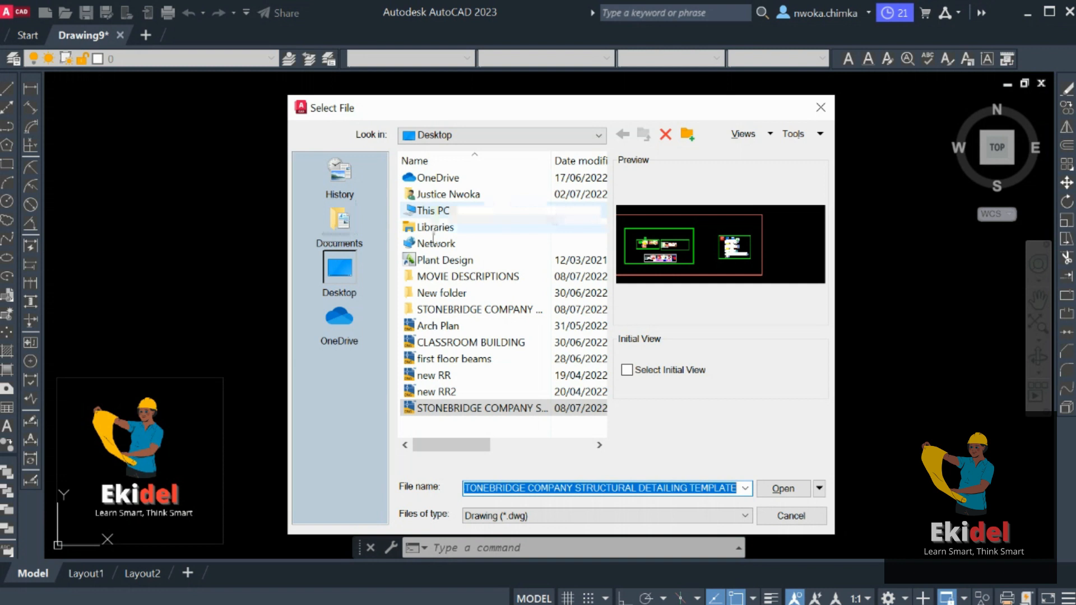
left_click(339, 221)
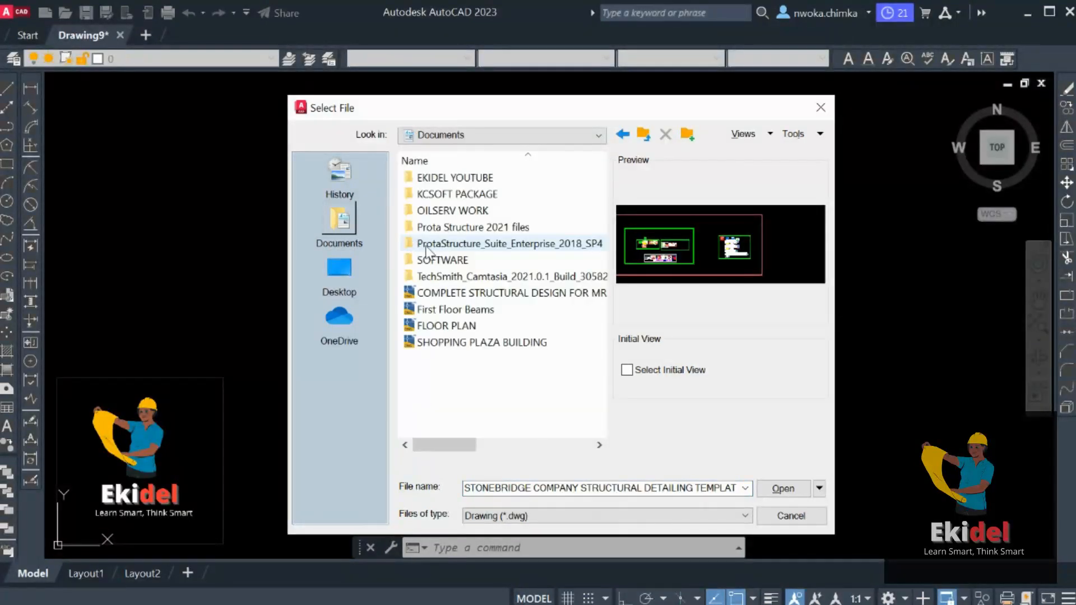
double_click(478, 228)
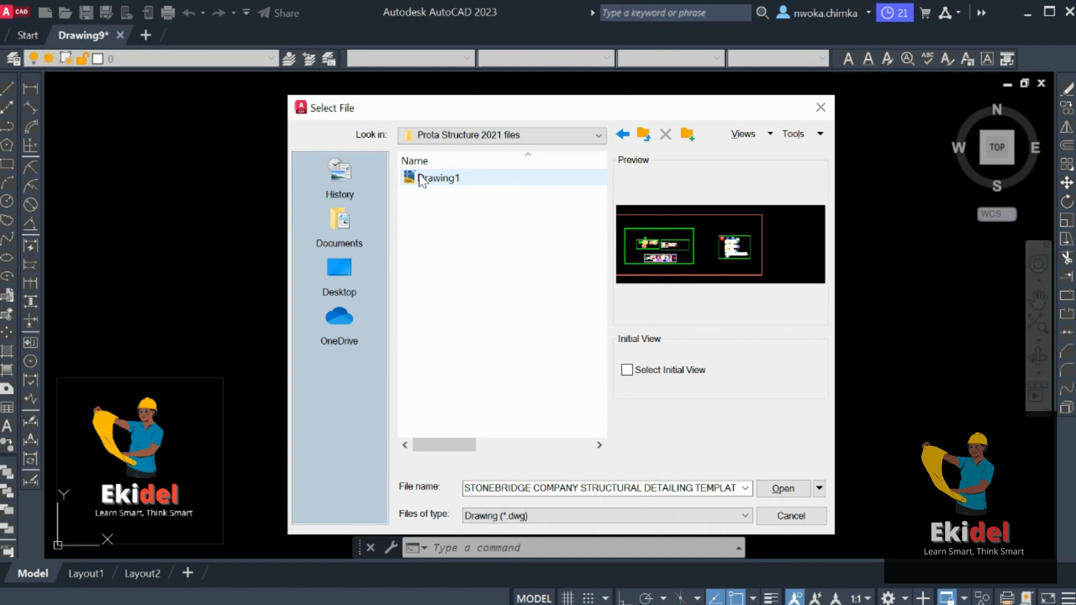
left_click(435, 182)
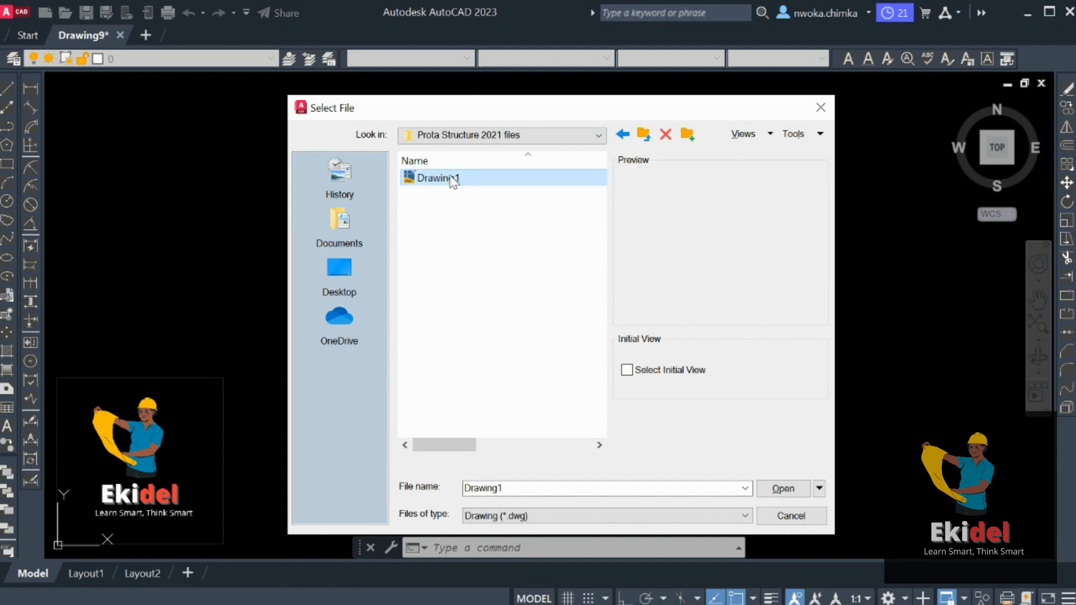
left_click(778, 488)
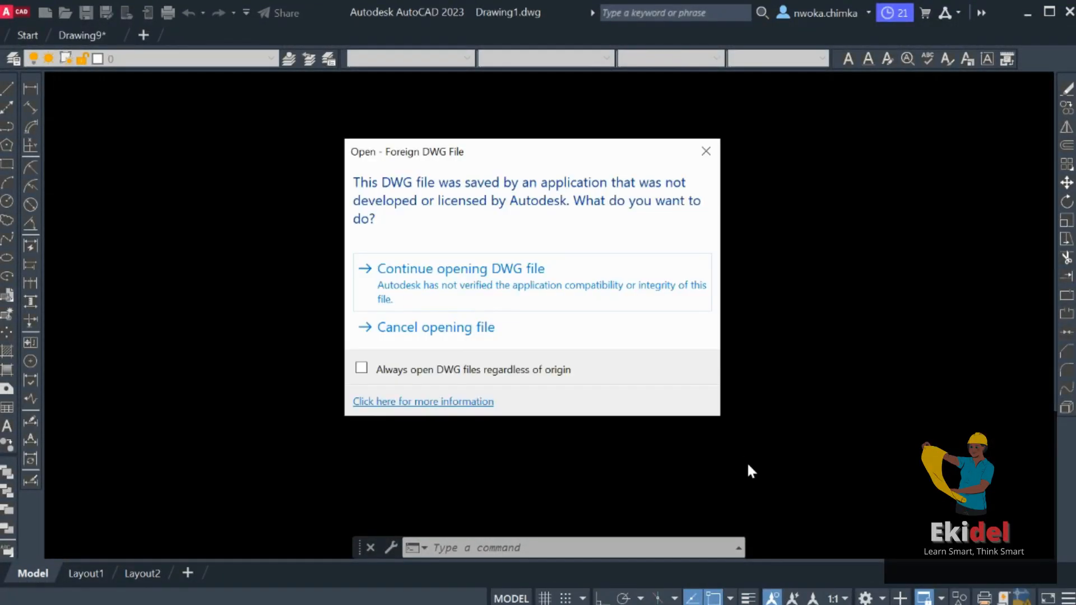
left_click(484, 274)
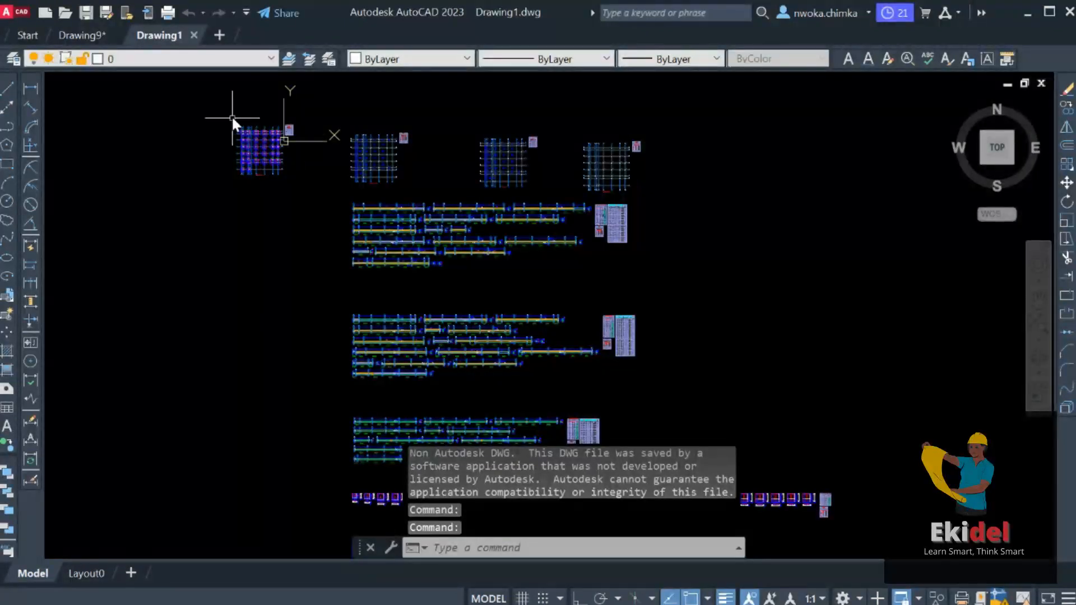
Step: Examine the foundation plan in Drawing1 together with the adjacent floor plans and beam elevation details
scroll(231, 115, "up", 4)
scroll(295, 237, "up", 2)
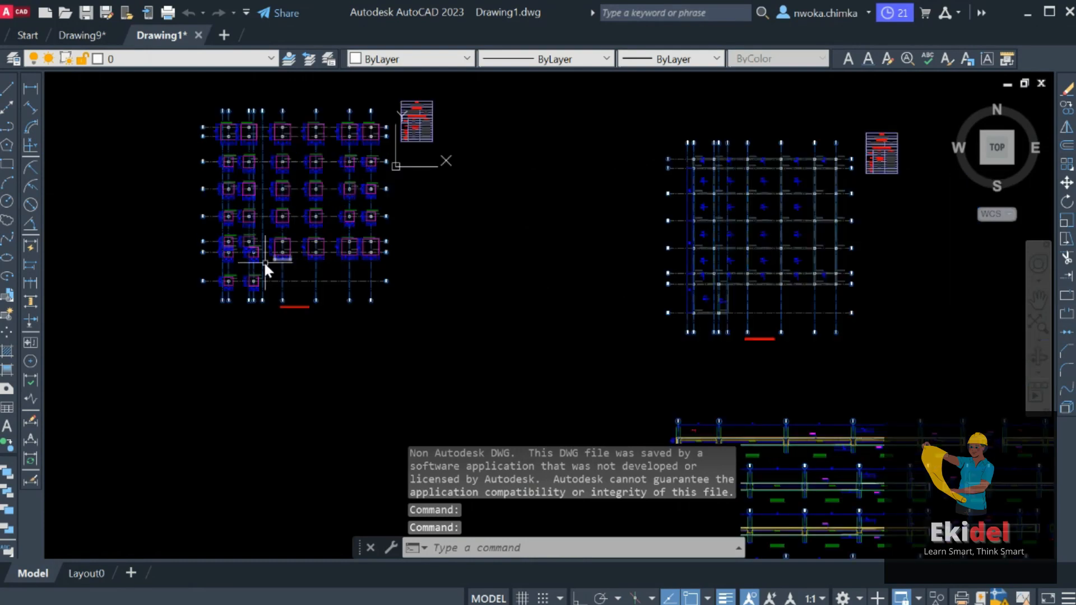
scroll(279, 261, "up", 4)
scroll(322, 293, "down", 4)
scroll(342, 247, "down", 2)
scroll(564, 285, "down", 2)
scroll(535, 285, "up", 5)
scroll(516, 279, "down", 6)
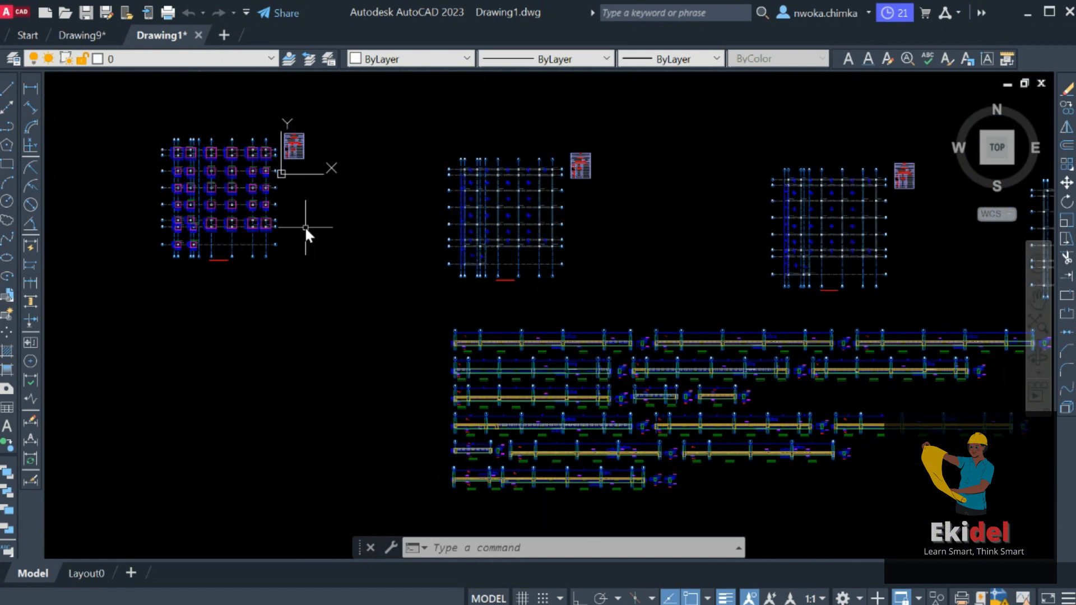
Step: Examine the footing layout on the foundation plan in Drawing1
scroll(306, 226, "down", 2)
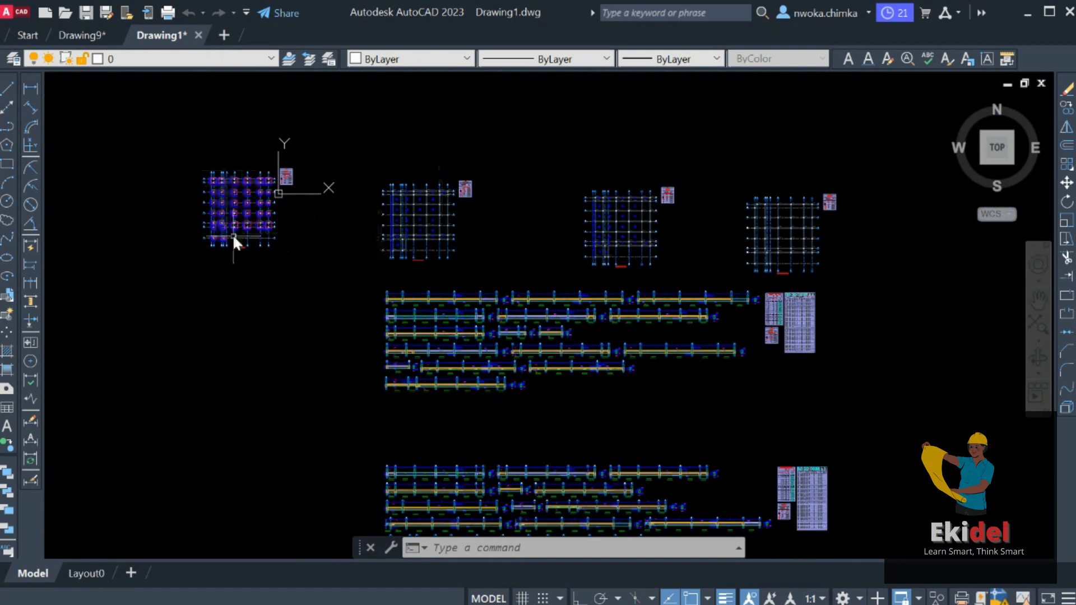
scroll(241, 204, "up", 6)
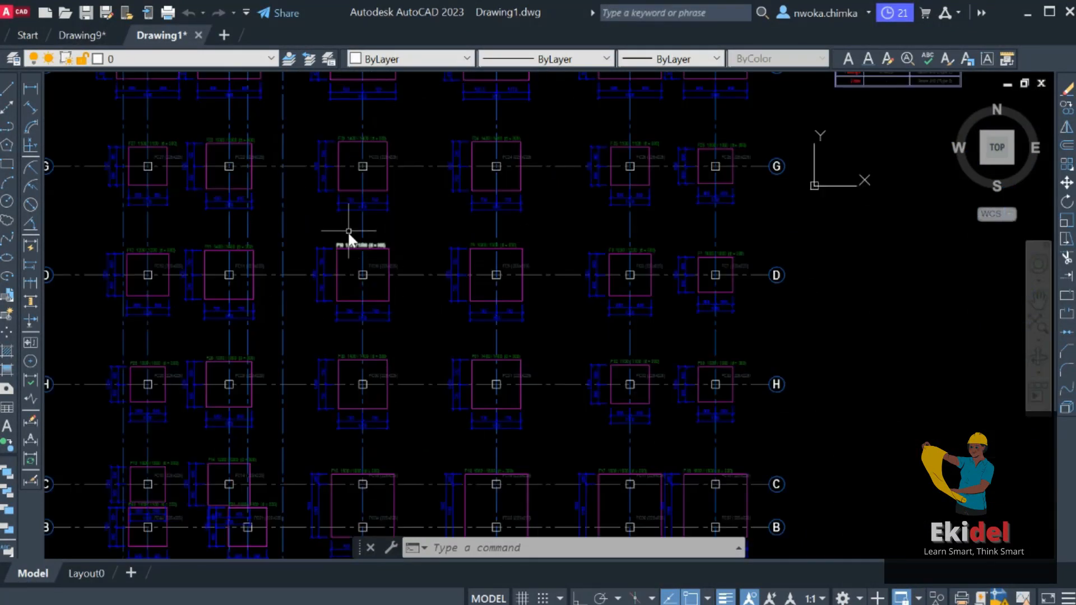
scroll(357, 283, "down", 3)
scroll(351, 173, "down", 4)
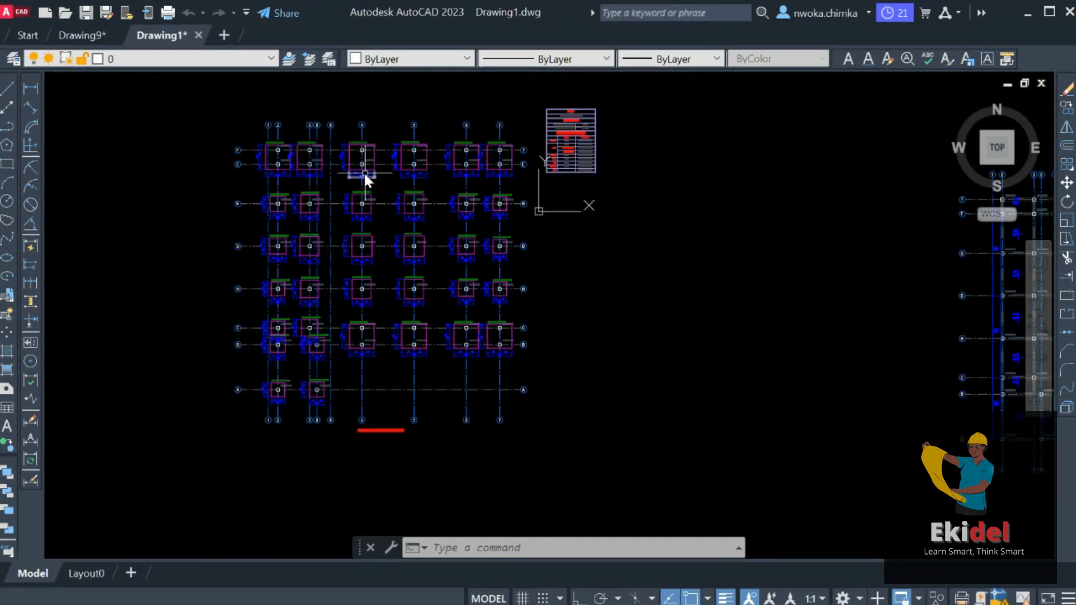
scroll(331, 224, "down", 2)
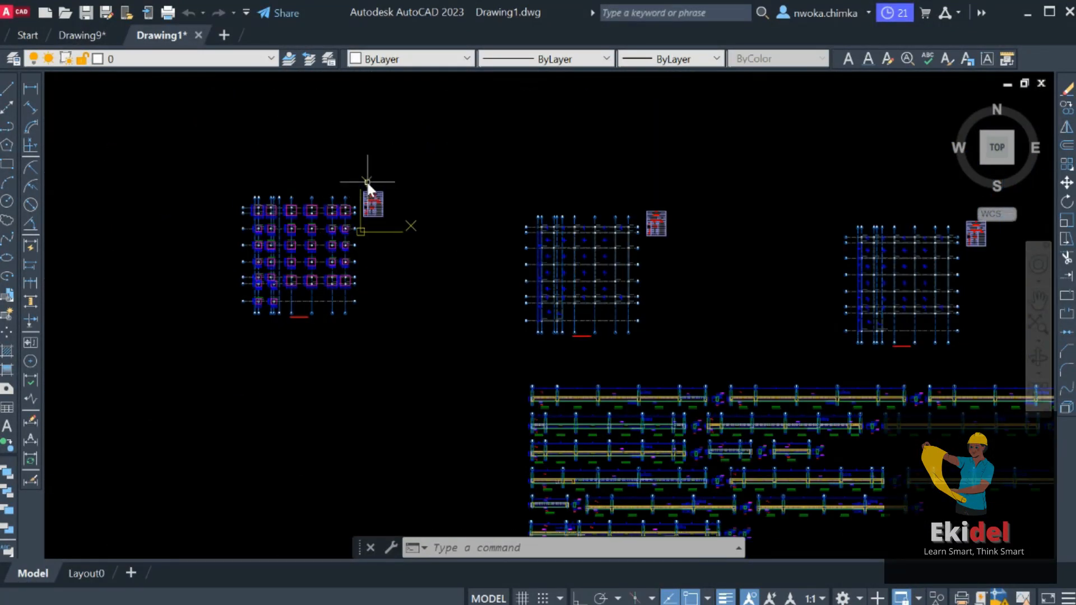
scroll(348, 171, "down", 2)
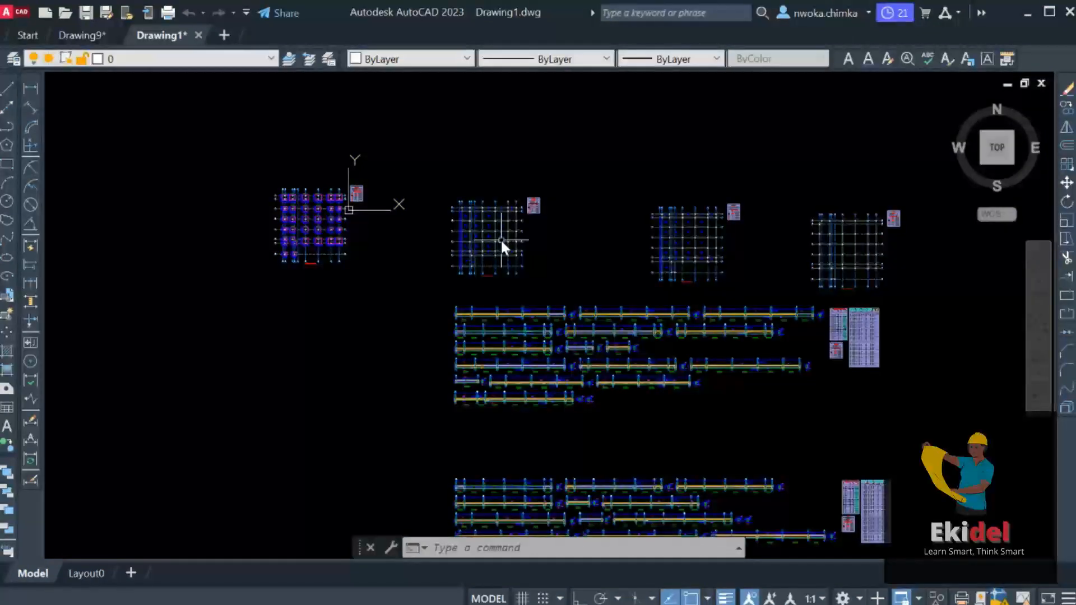
Step: Review the overall arrangement of the storey floor plans and the beam elevation sets below them
scroll(527, 238, "down", 2)
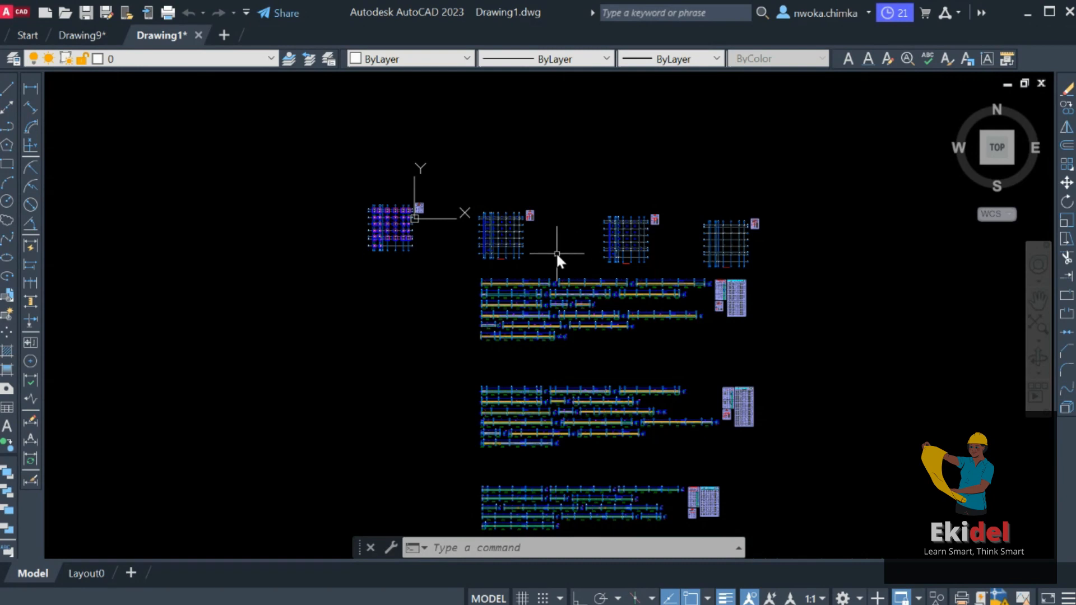
scroll(575, 202, "up", 1)
scroll(492, 215, "up", 1)
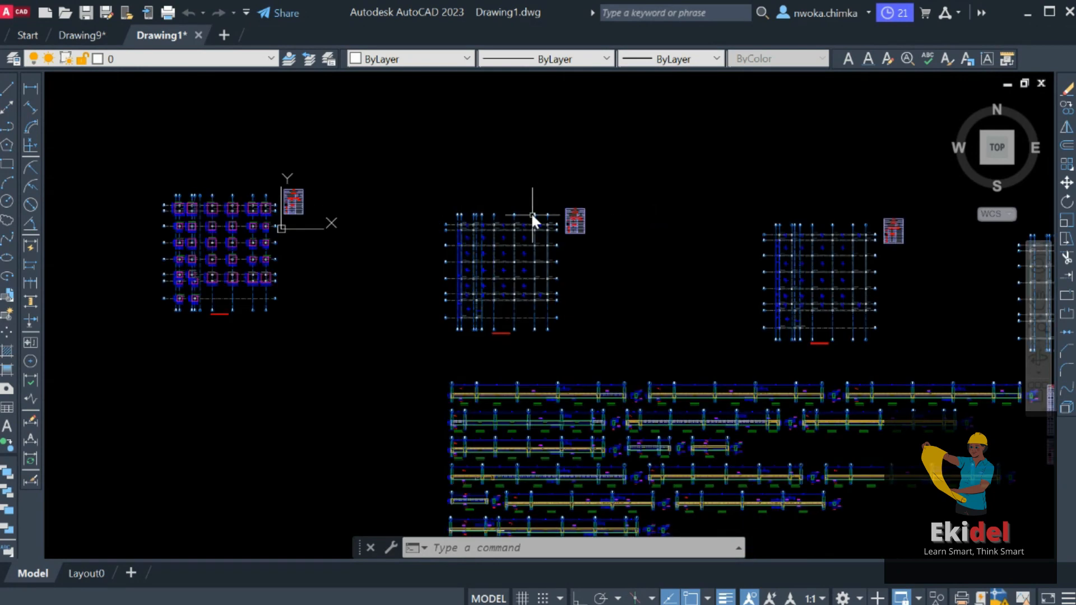
scroll(482, 221, "down", 1)
scroll(508, 210, "up", 4)
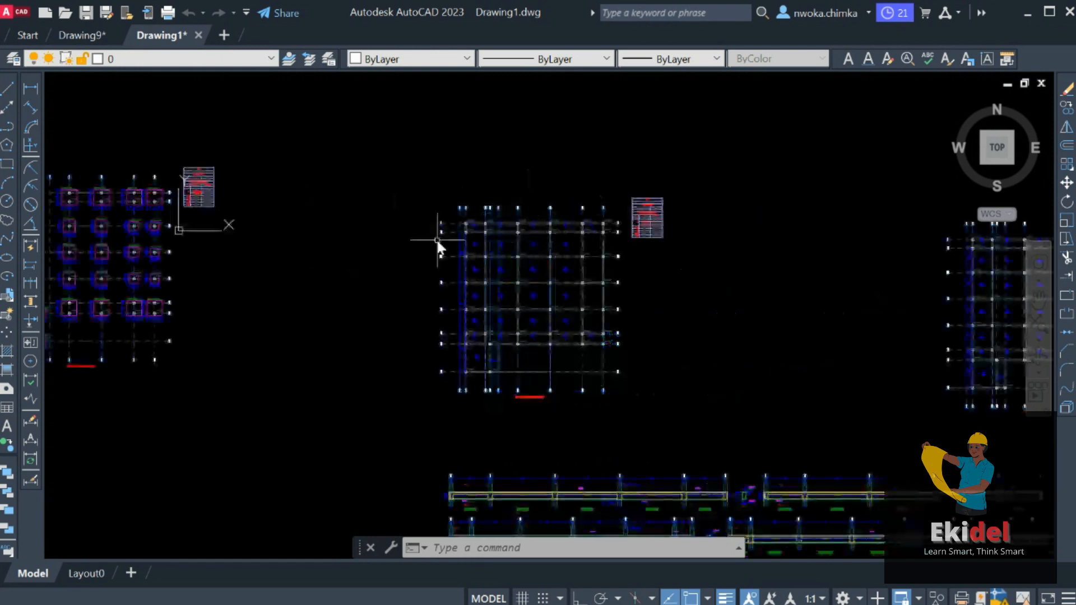
scroll(729, 247, "down", 5)
scroll(631, 290, "up", 1)
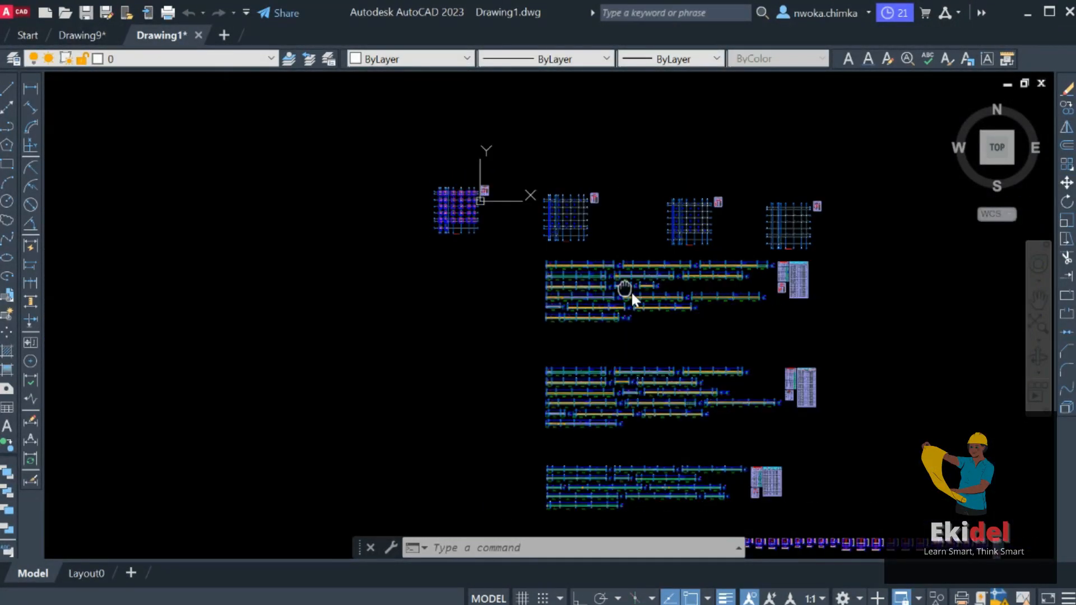
scroll(533, 243, "up", 4)
scroll(574, 233, "down", 3)
scroll(522, 209, "down", 2)
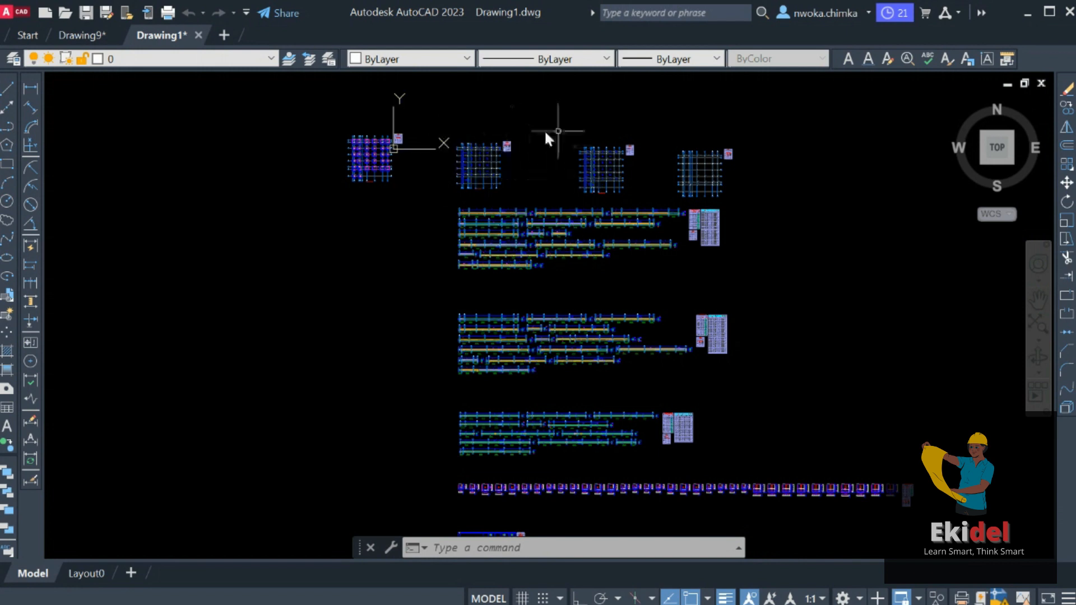
Step: Compare the foundation plan with the first floor plan and read the storey 1 plan's title and level
scroll(434, 134, "up", 4)
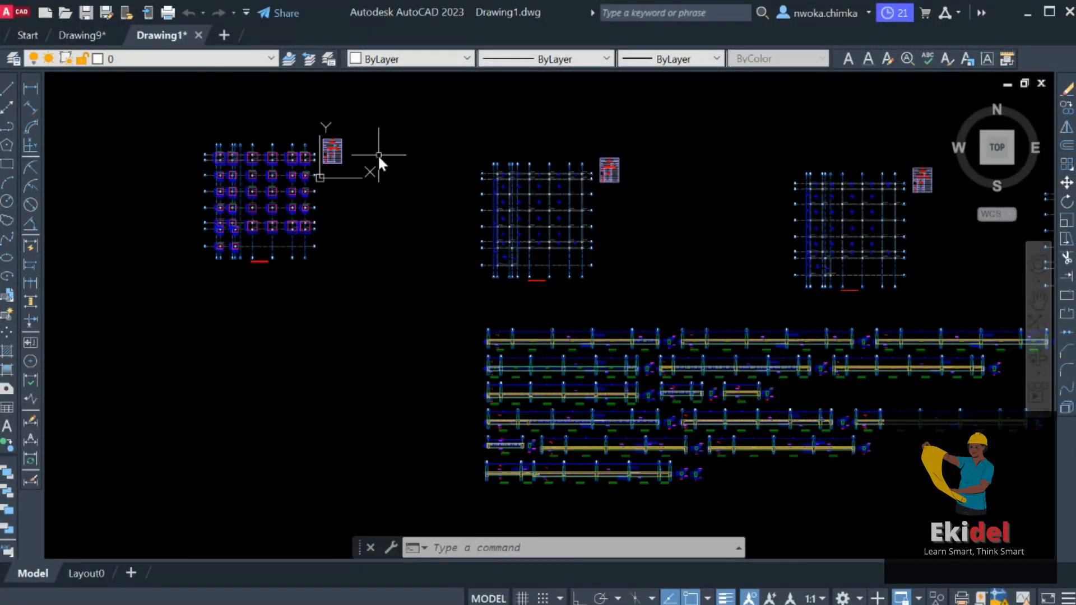
scroll(293, 199, "up", 4)
scroll(267, 151, "down", 4)
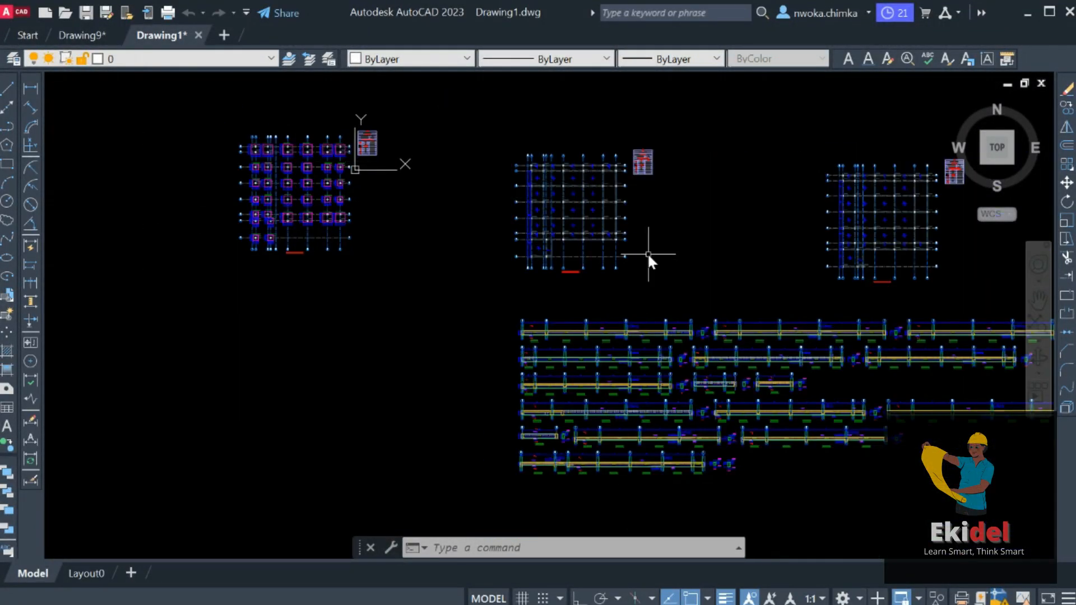
scroll(596, 340, "up", 4)
scroll(493, 241, "down", 4)
scroll(507, 229, "up", 2)
middle_click_drag(484, 164, 485, 348)
scroll(487, 348, "up", 6)
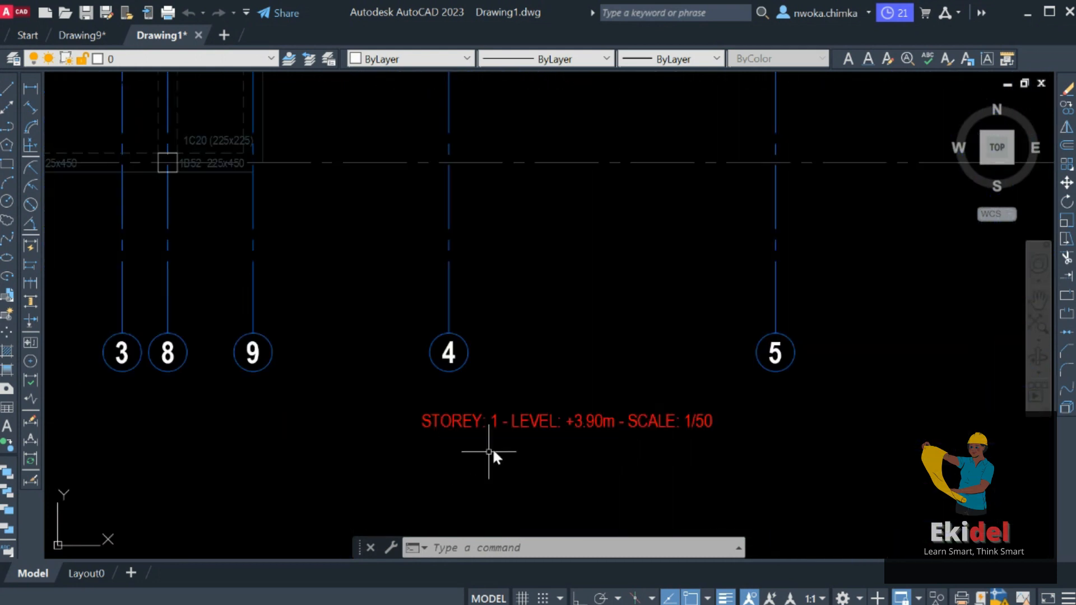
scroll(521, 437, "down", 6)
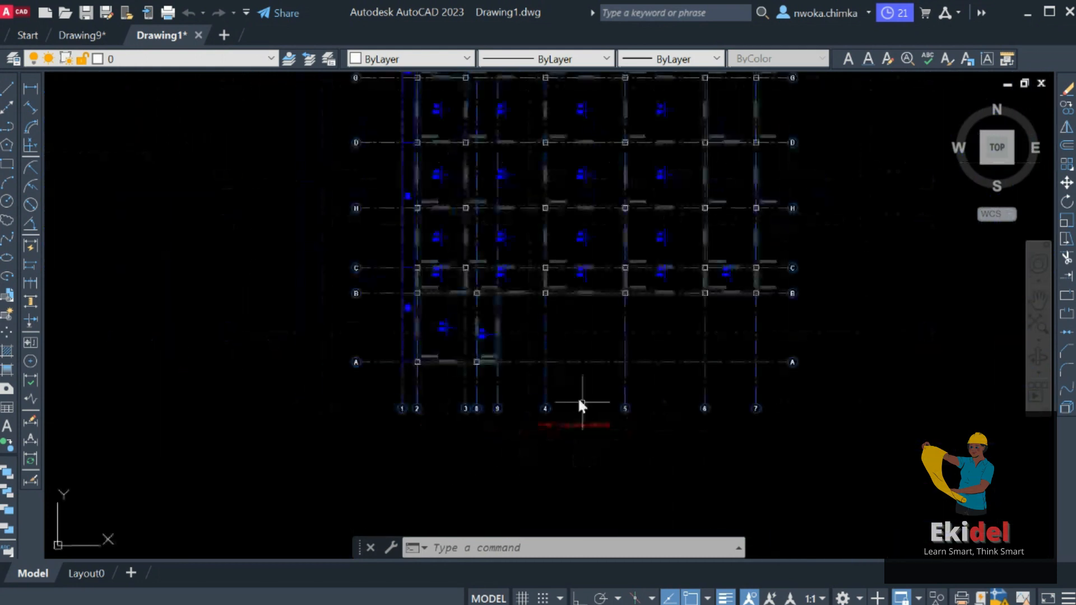
Step: Recheck the foundation plan against the neighbouring floor plans
scroll(553, 263, "down", 2)
scroll(611, 260, "up", 2)
scroll(593, 228, "down", 4)
scroll(292, 232, "up", 2)
scroll(291, 230, "up", 4)
scroll(481, 344, "down", 2)
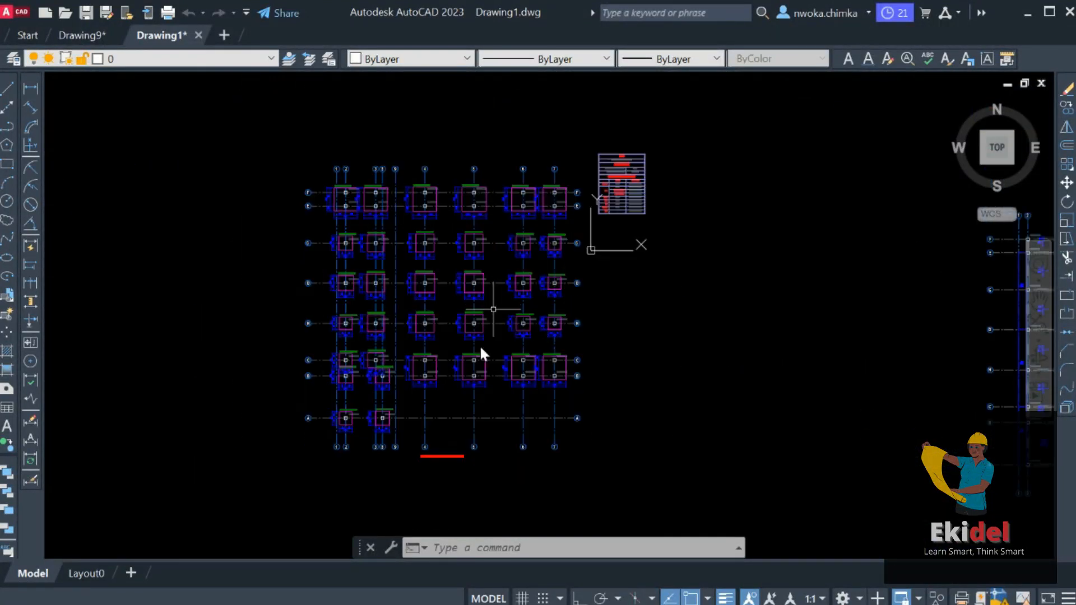
scroll(435, 415, "down", 4)
scroll(552, 331, "up", 4)
Step: Read the storey 2 plan's title and level and examine its beam, column and slab layout
scroll(574, 363, "up", 4)
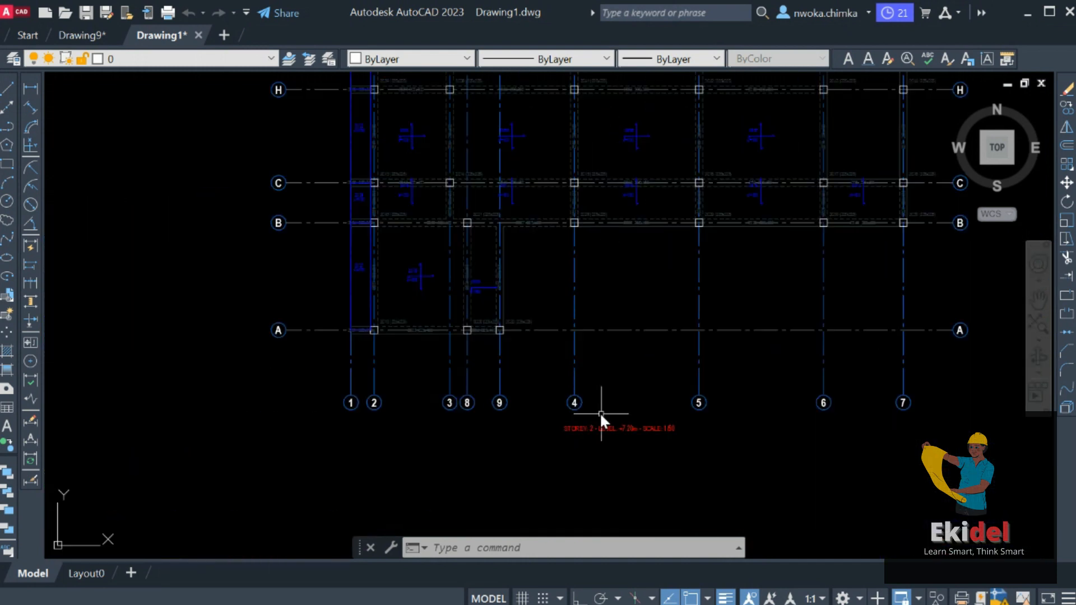
scroll(632, 425, "up", 4)
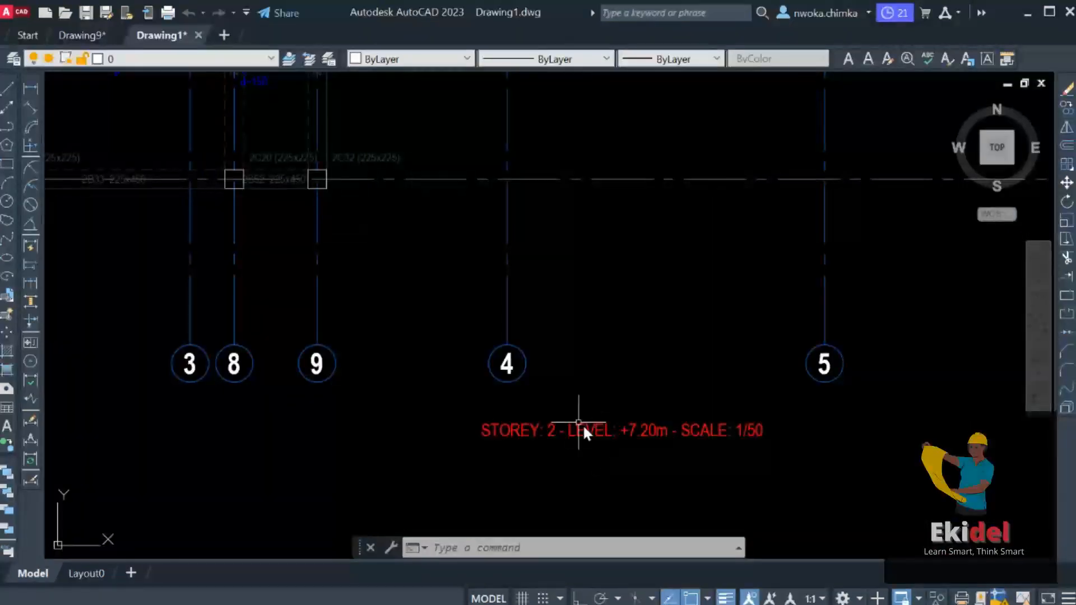
scroll(582, 425, "down", 2)
middle_click_drag(565, 370, 598, 483)
scroll(597, 479, "down", 1)
scroll(487, 252, "up", 1)
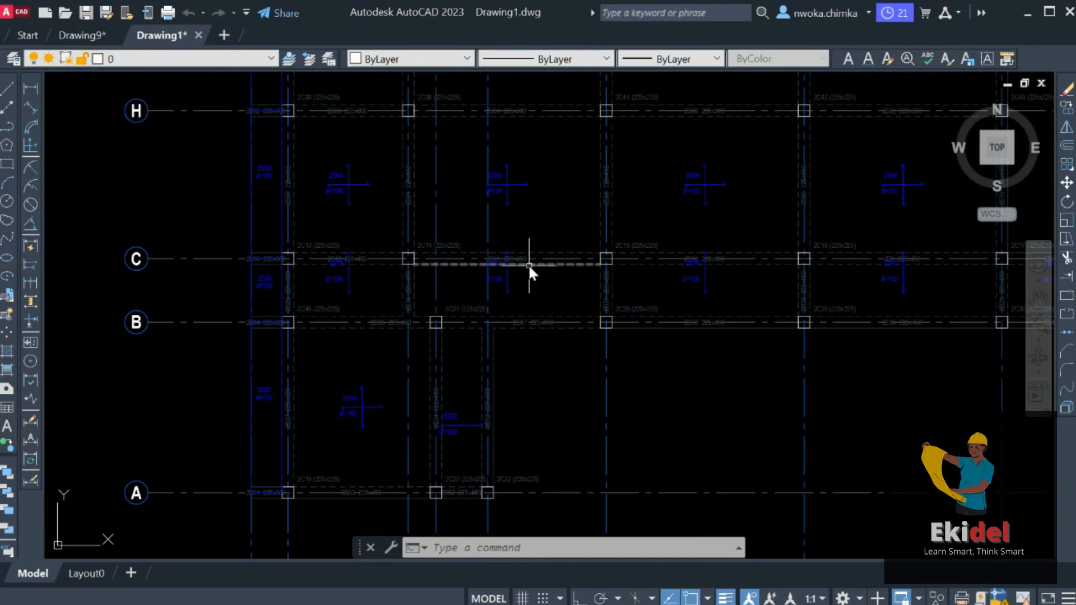
scroll(446, 263, "down", 2)
scroll(617, 264, "down", 2)
scroll(641, 261, "down", 1)
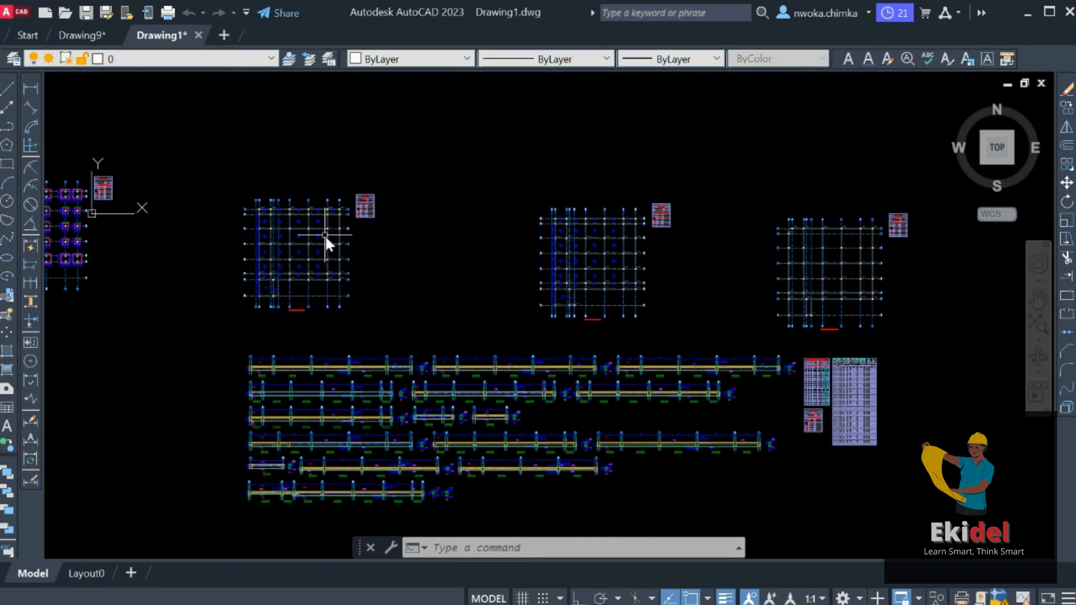
Step: Compare the floor plans and read the storey 3 plan's title and level
scroll(515, 257, "down", 1)
scroll(361, 288, "up", 4)
scroll(420, 312, "up", 3)
scroll(384, 300, "up", 2)
scroll(258, 297, "down", 2)
scroll(332, 297, "down", 2)
scroll(665, 305, "up", 4)
scroll(617, 294, "up", 2)
scroll(311, 294, "down", 3)
scroll(322, 285, "down", 3)
middle_click_drag(606, 289, 284, 320)
scroll(544, 322, "up", 2)
scroll(587, 395, "up", 3)
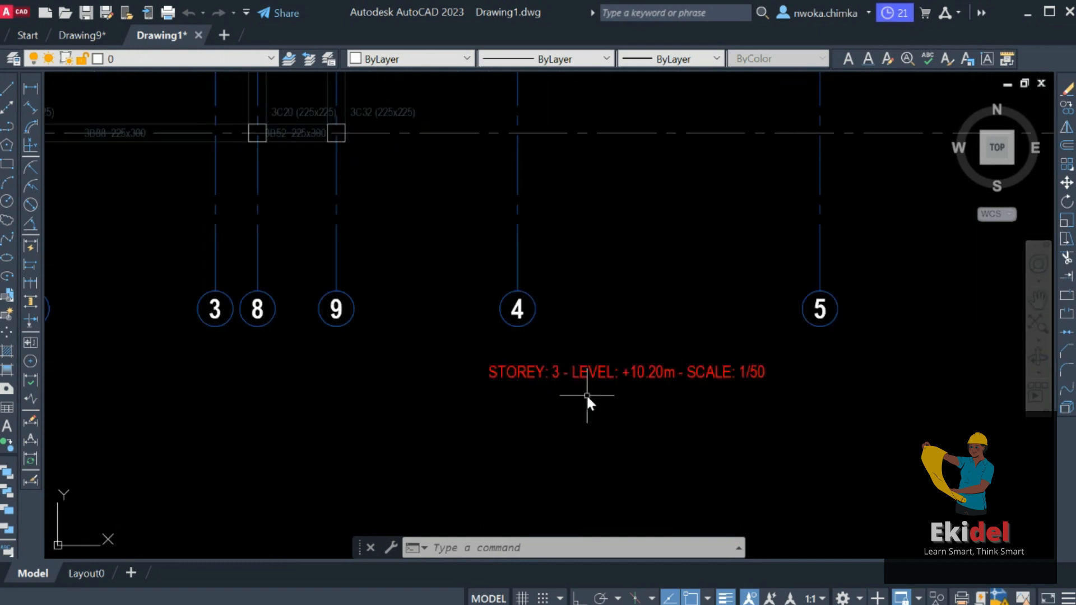
scroll(624, 347, "down", 2)
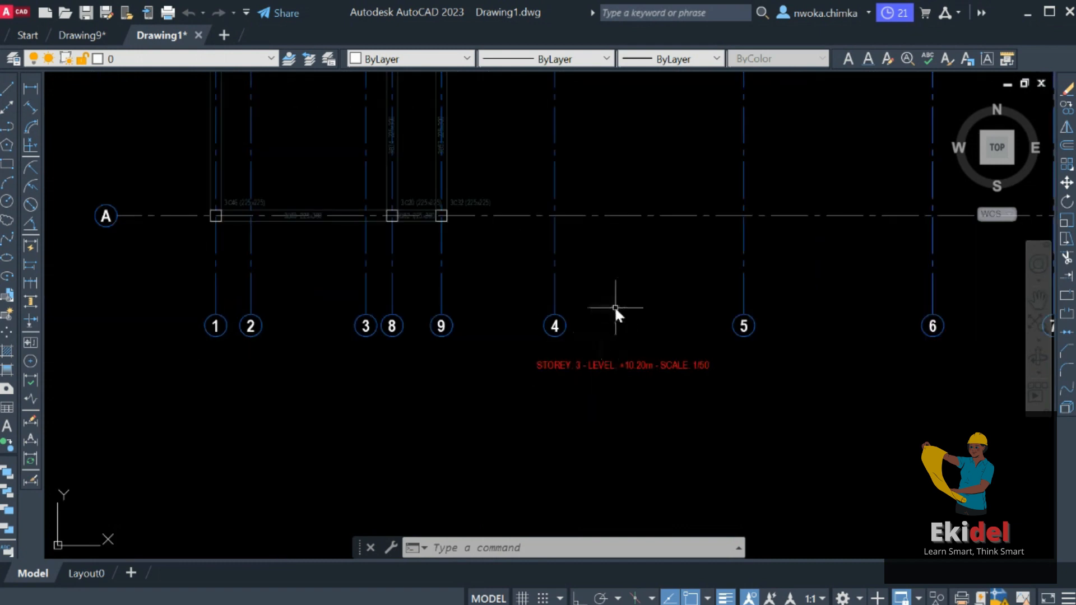
scroll(614, 306, "down", 8)
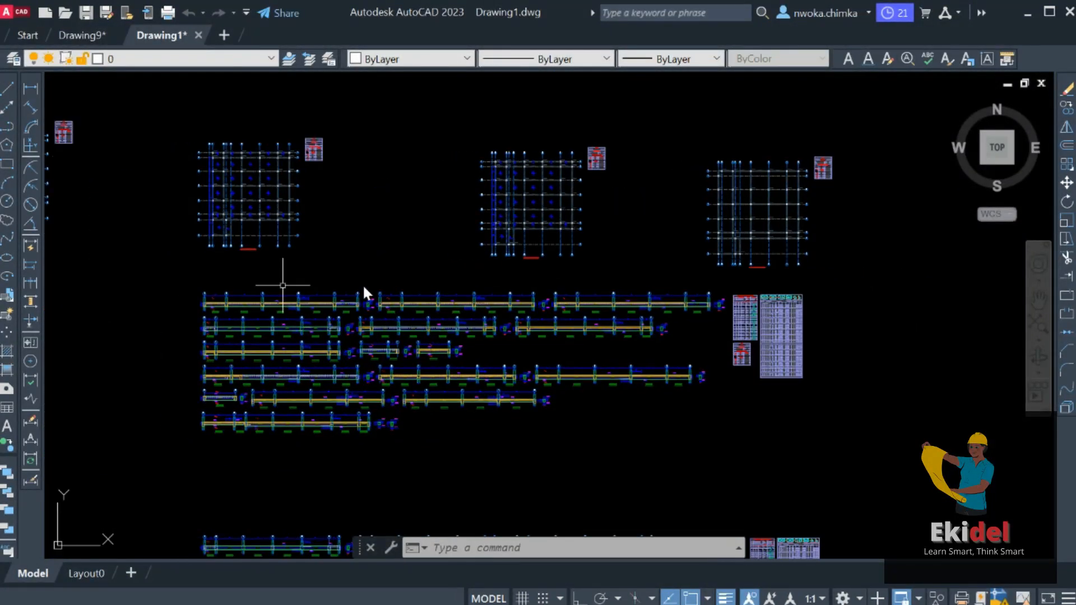
Step: Examine the storey 1 beam elevations, checking the reinforcement and size label of beam 1B1
scroll(238, 326, "up", 5)
scroll(149, 262, "up", 4)
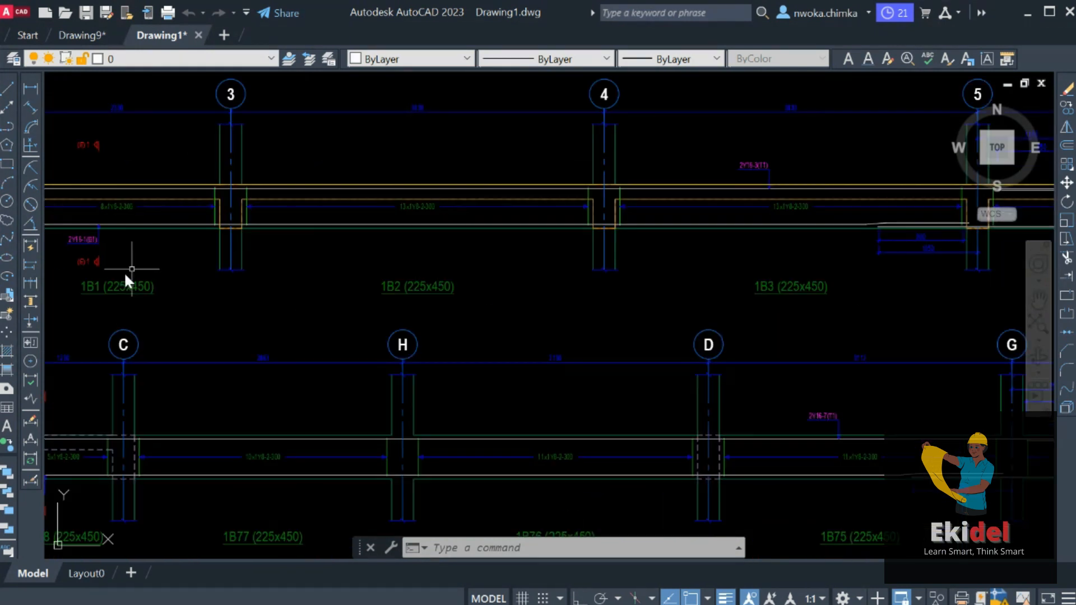
middle_click_drag(125, 279, 443, 338)
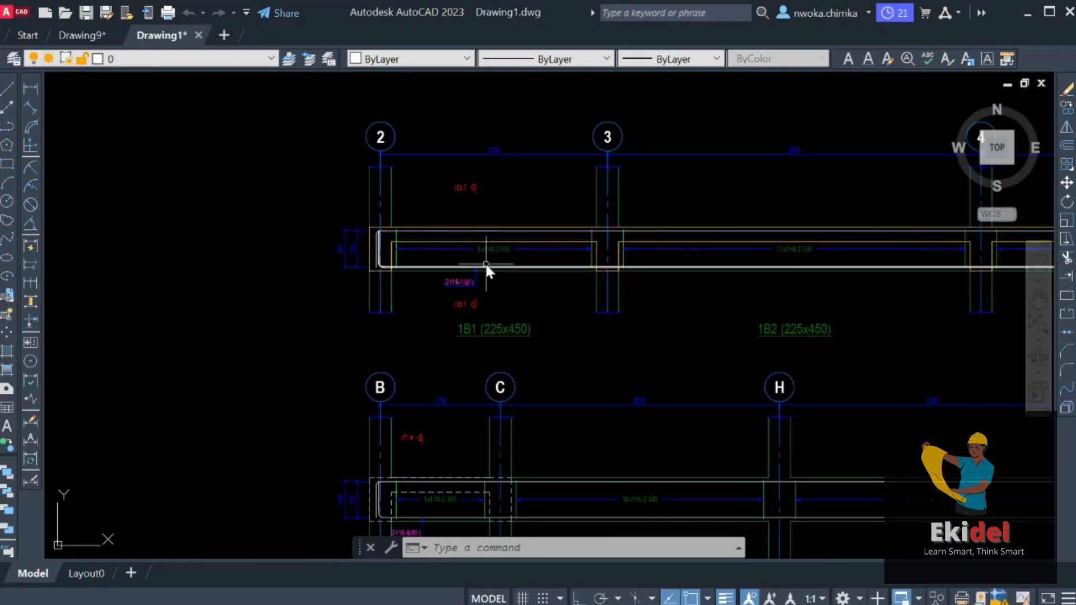
scroll(468, 303, "down", 2)
scroll(468, 304, "up", 6)
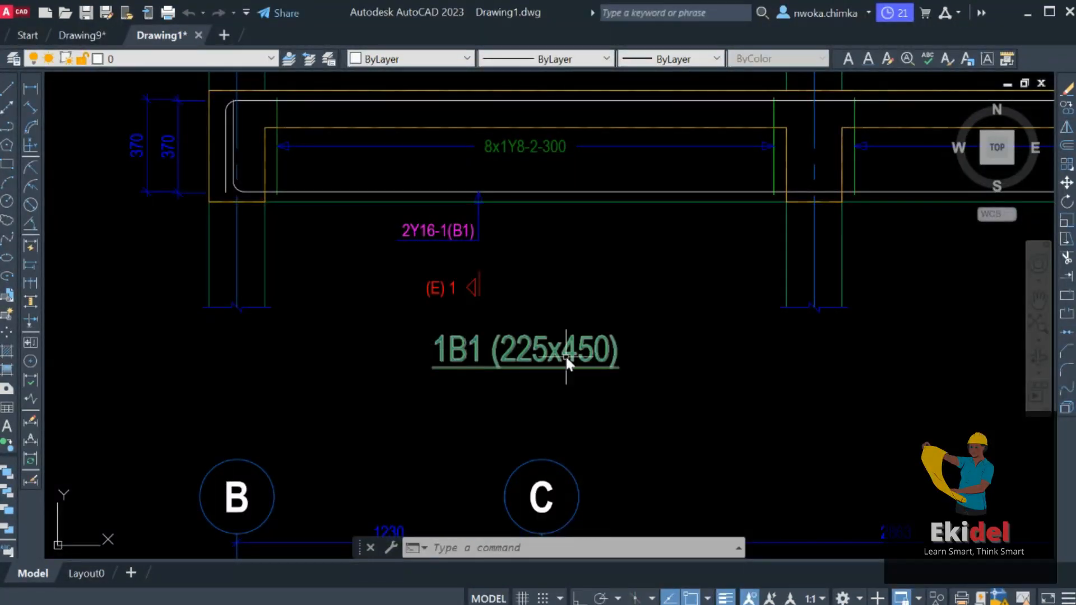
scroll(455, 315, "down", 12)
Step: Review the storey 1 beam elevation set and its bar bending schedule, including the bar sizes, quantities, lengths and forms
middle_click_drag(620, 333, 390, 261)
scroll(510, 261, "down", 2)
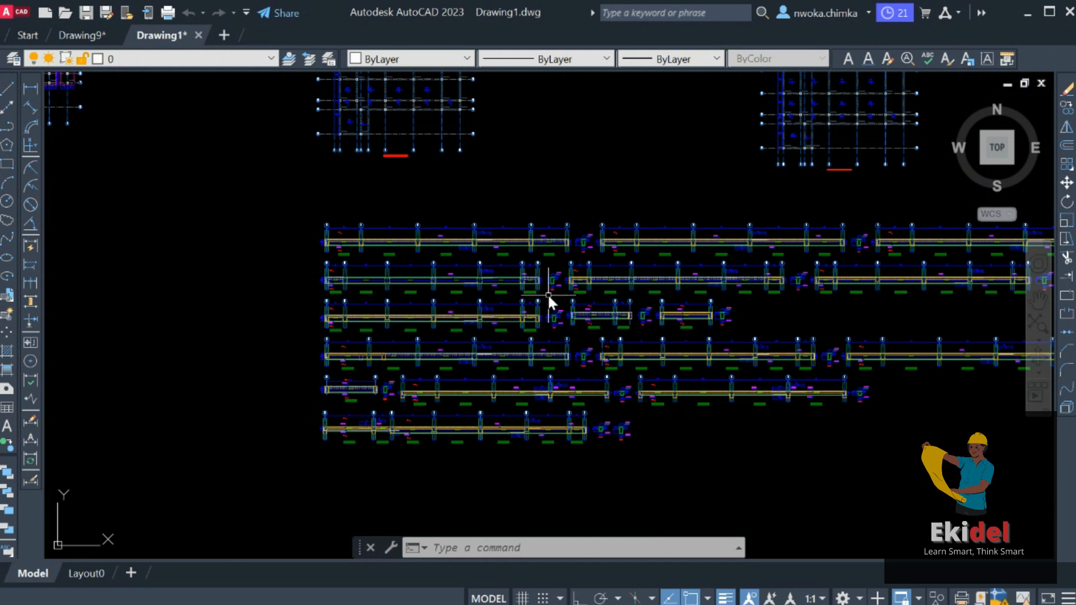
scroll(632, 277, "down", 2)
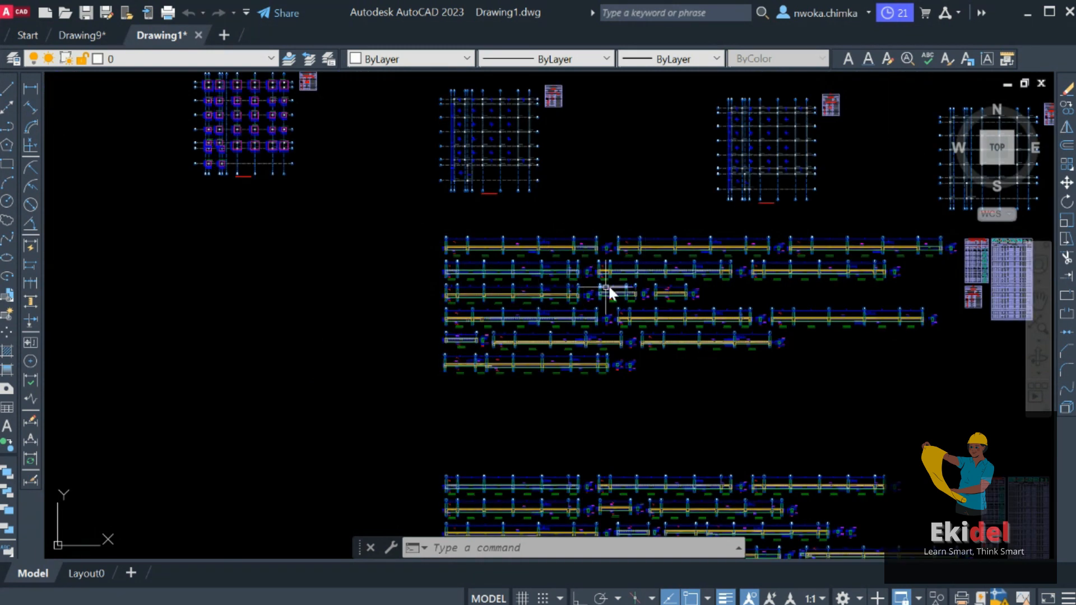
middle_click_drag(630, 290, 466, 293)
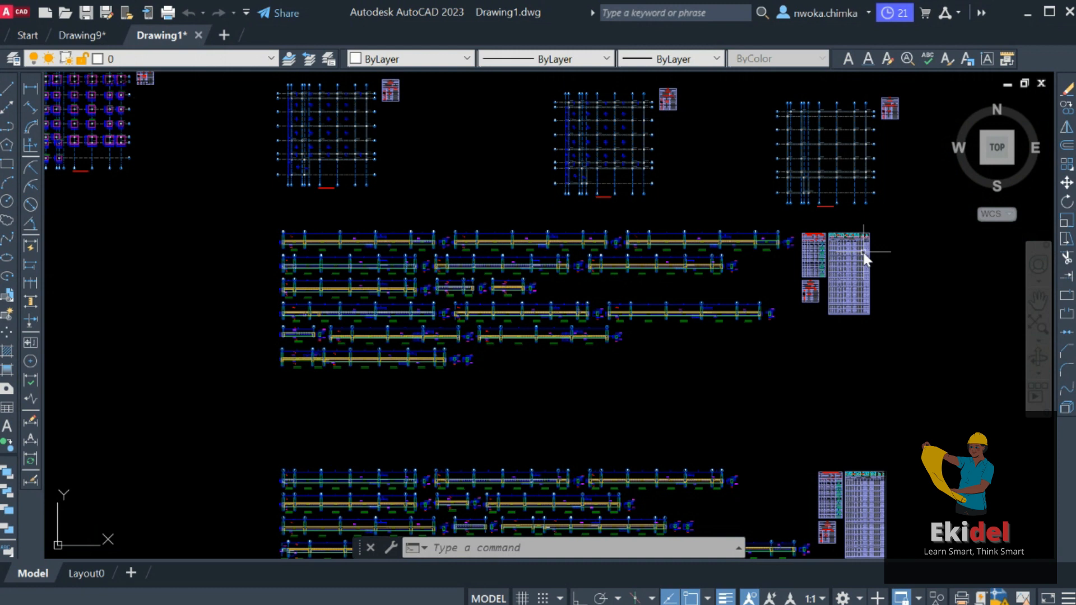
scroll(806, 237, "up", 7)
scroll(725, 253, "up", 5)
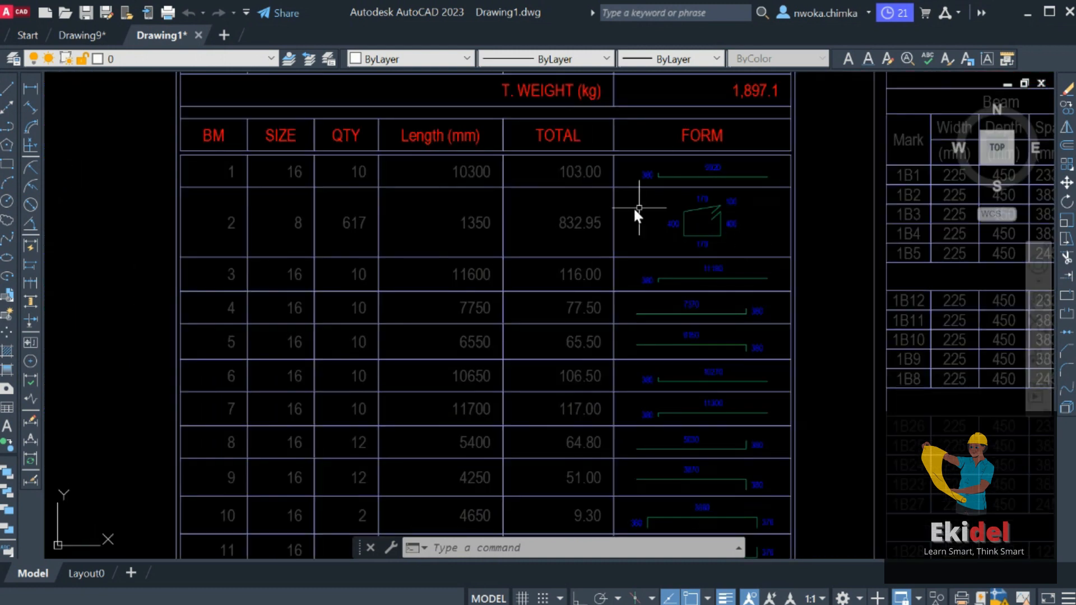
scroll(745, 224, "down", 3)
scroll(839, 237, "down", 3)
scroll(529, 285, "down", 2)
scroll(469, 315, "down", 2)
Step: Examine the storey 2 beam elevations around beams 2B28 and 2B74
scroll(550, 288, "up", 2)
scroll(377, 353, "up", 2)
scroll(322, 377, "up", 2)
scroll(258, 386, "up", 2)
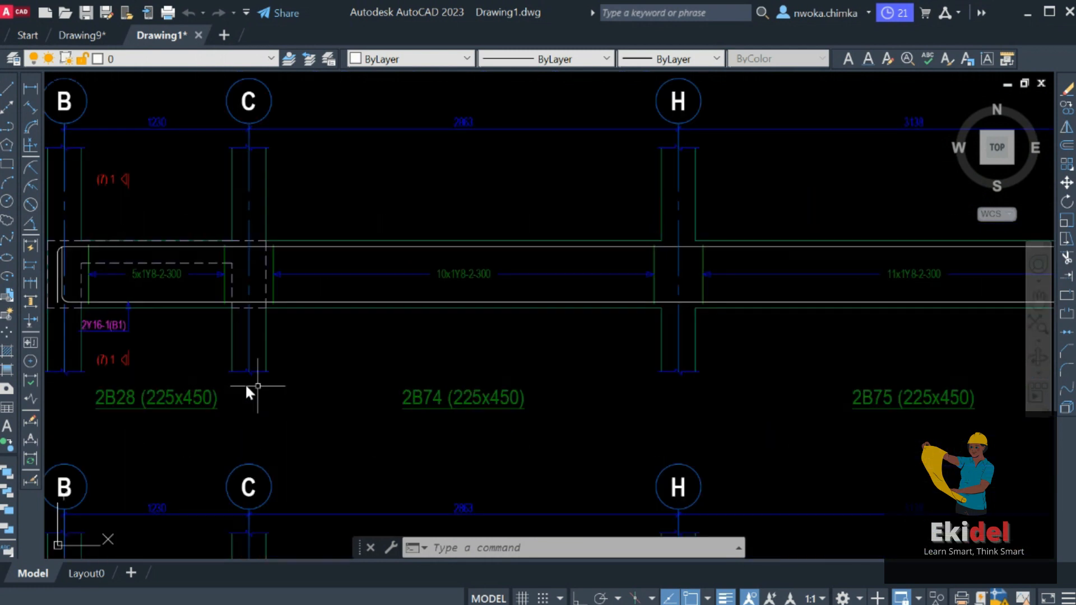
scroll(421, 398, "up", 2)
scroll(552, 355, "down", 5)
Step: Match the storey 2 beam elevations to the storey 2 floor plan by checking the plan's title
middle_click_drag(553, 355, 698, 259)
scroll(560, 377, "down", 2)
scroll(600, 267, "up", 3)
scroll(516, 471, "up", 2)
scroll(552, 476, "up", 2)
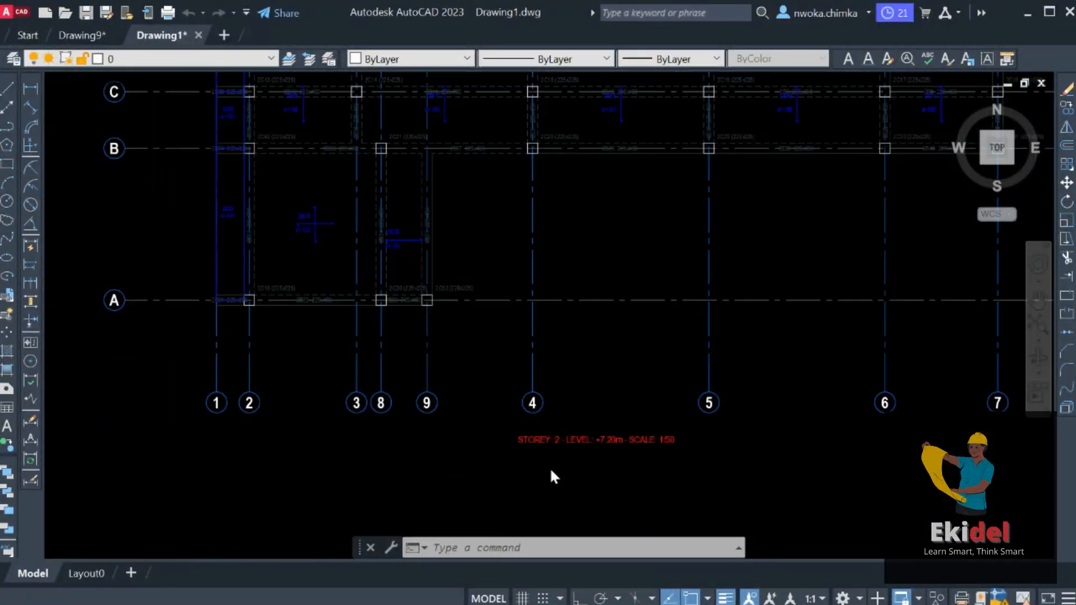
scroll(566, 404, "up", 2)
scroll(672, 281, "down", 5)
Step: Examine the storey 3 beam elevations around beams 3B28 and 3B64
scroll(751, 191, "down", 2)
scroll(648, 314, "up", 4)
scroll(591, 275, "down", 4)
scroll(542, 305, "up", 4)
scroll(542, 305, "up", 6)
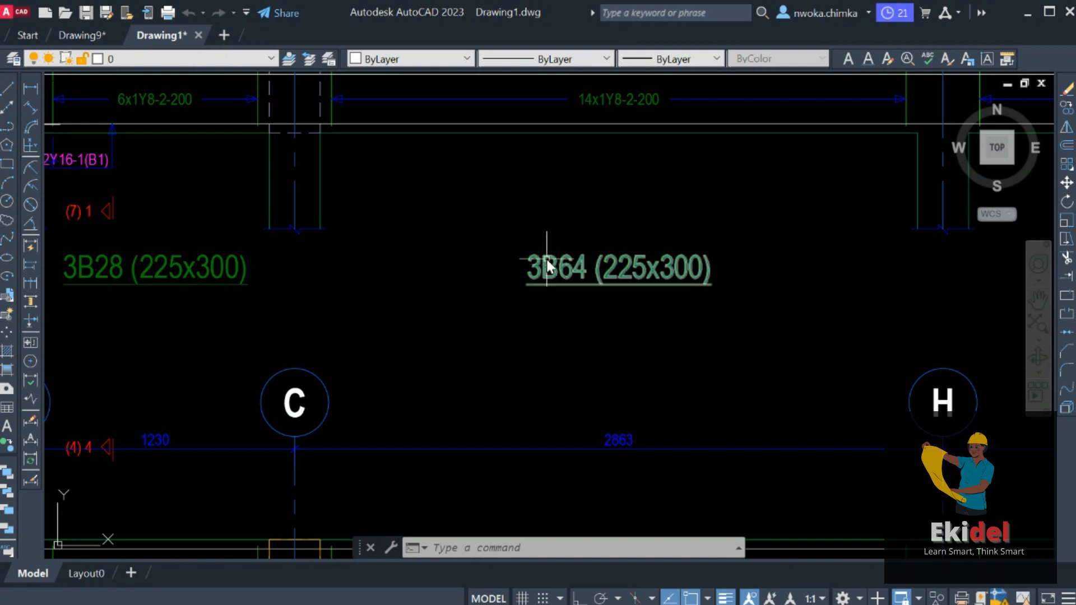
scroll(446, 336, "down", 6)
scroll(436, 336, "up", 4)
scroll(364, 353, "down", 3)
scroll(697, 282, "down", 5)
Step: Match the storey 3 beam elevations to the storey 3 floor plan by checking the plan's title
scroll(420, 457, "up", 2)
scroll(569, 259, "down", 2)
scroll(562, 206, "up", 5)
scroll(551, 344, "up", 6)
scroll(538, 420, "up", 2)
scroll(591, 437, "down", 2)
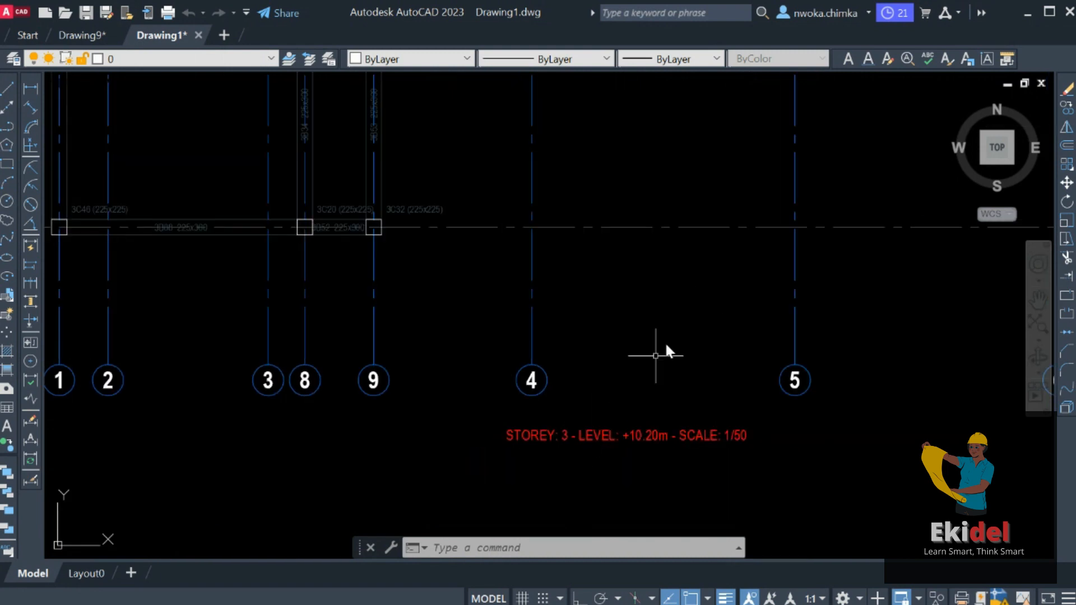
scroll(664, 341, "down", 5)
scroll(708, 282, "down", 3)
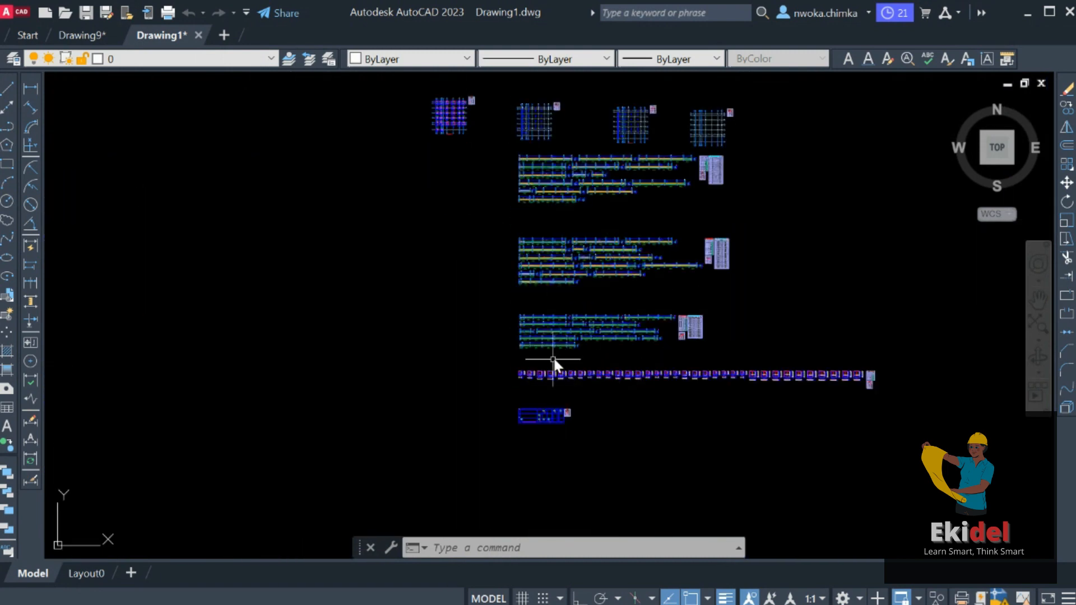
Step: Examine the footing details, starting with footing F7's plan, sections, dimensions and reinforcement labels
scroll(514, 360, "up", 3)
scroll(473, 344, "up", 4)
scroll(450, 314, "up", 3)
middle_click_drag(449, 314, 597, 430)
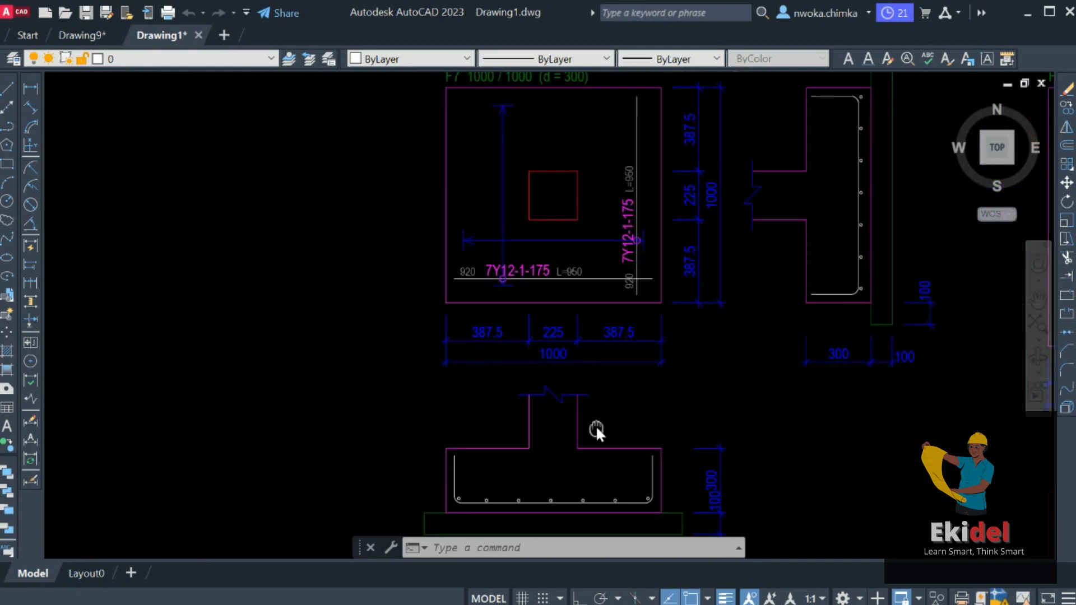
scroll(591, 310, "down", 2)
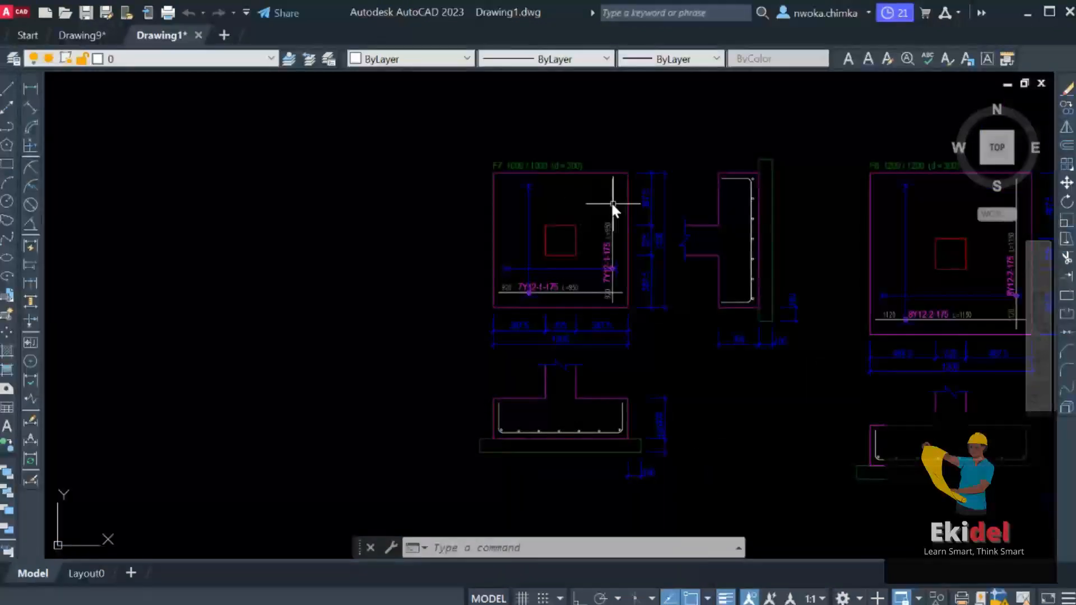
scroll(781, 346, "down", 3)
scroll(685, 282, "down", 2)
scroll(685, 282, "down", 4)
middle_click_drag(675, 252, 727, 554)
middle_click_drag(619, 278, 601, 348)
scroll(650, 252, "up", 9)
scroll(616, 249, "down", 3)
scroll(493, 250, "up", 6)
scroll(420, 171, "down", 14)
Step: Examine the column schedule's sections, reinforcement labels and column references for each storey
middle_click_drag(627, 415, 588, 270)
scroll(522, 294, "up", 10)
scroll(385, 276, "up", 5)
middle_click_drag(395, 268, 506, 275)
scroll(560, 247, "down", 7)
scroll(559, 244, "down", 4)
scroll(555, 370, "up", 7)
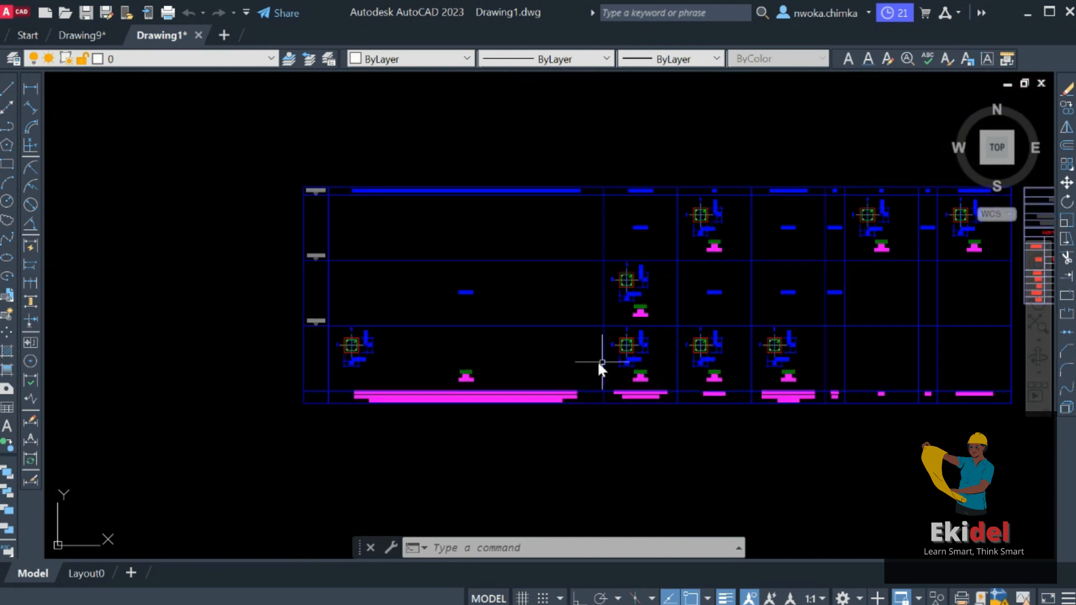
scroll(602, 362, "up", 5)
scroll(653, 308, "down", 3)
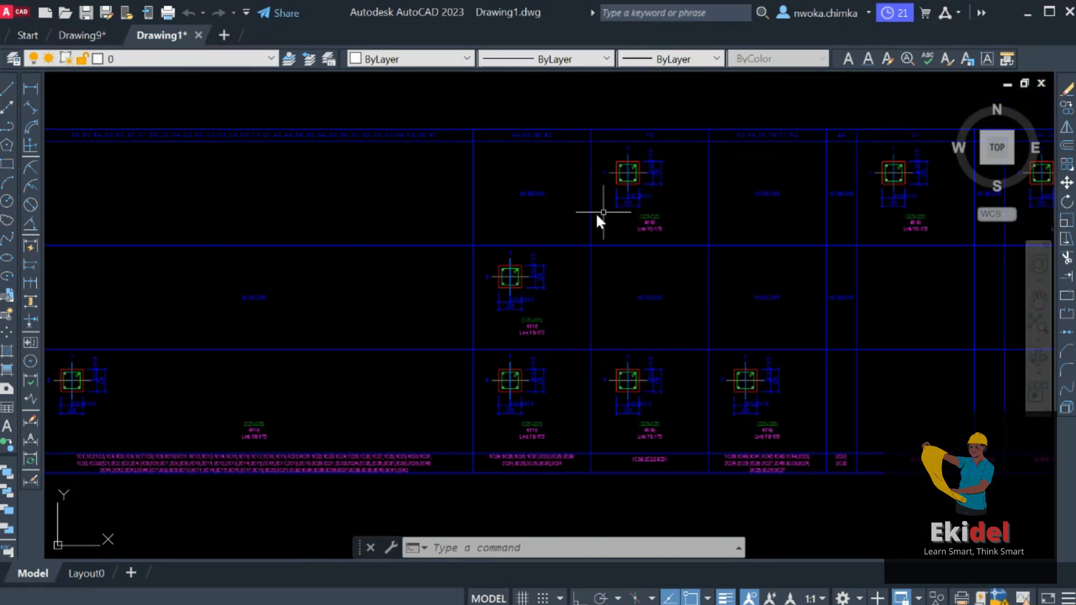
scroll(644, 325, "down", 7)
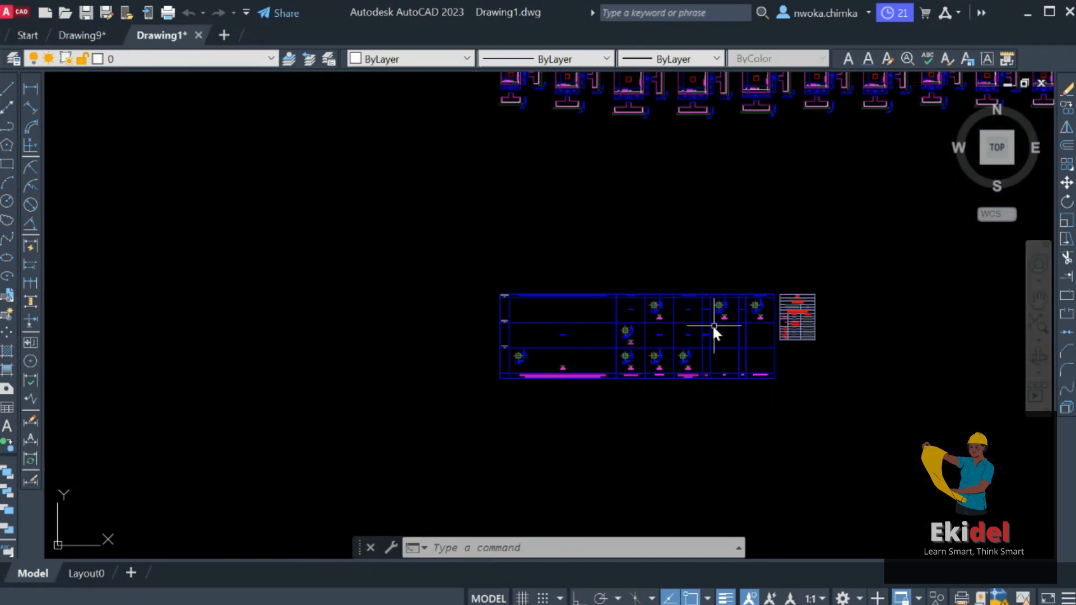
Step: Review the column schedule again as a whole, focusing on the middle-storey column section and its links
middle_click_drag(660, 346, 650, 358)
scroll(638, 403, "up", 4)
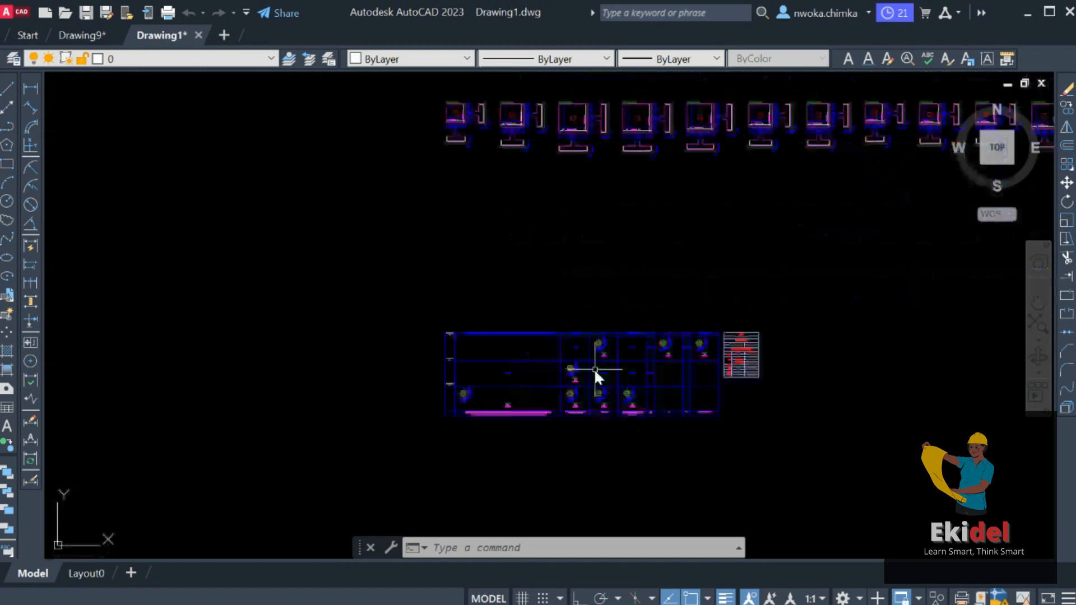
middle_click_drag(589, 375, 777, 373)
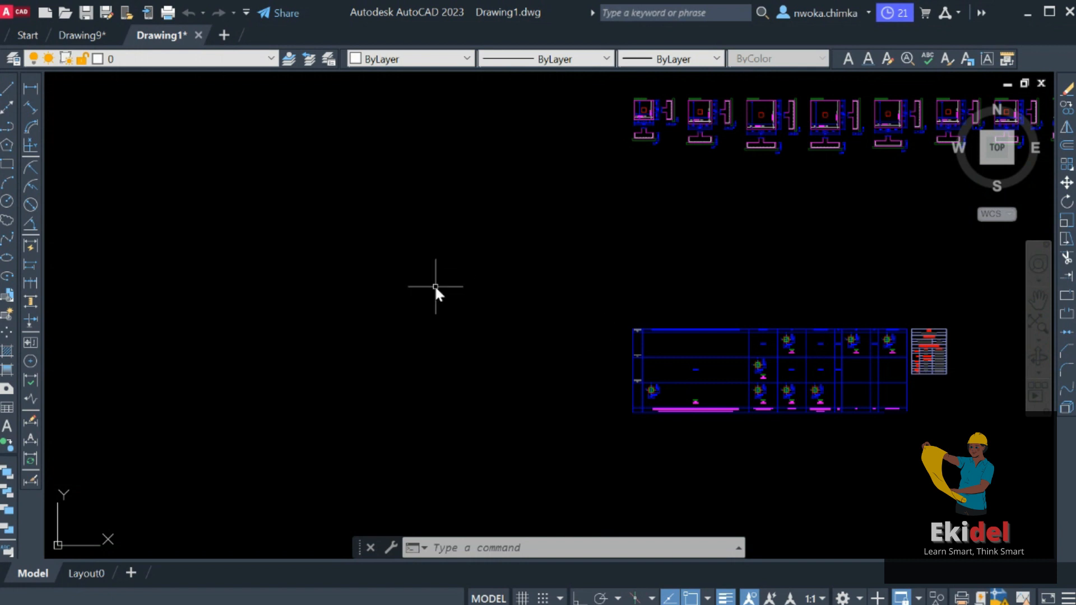
scroll(457, 248, "down", 2)
middle_click_drag(541, 265, 543, 291)
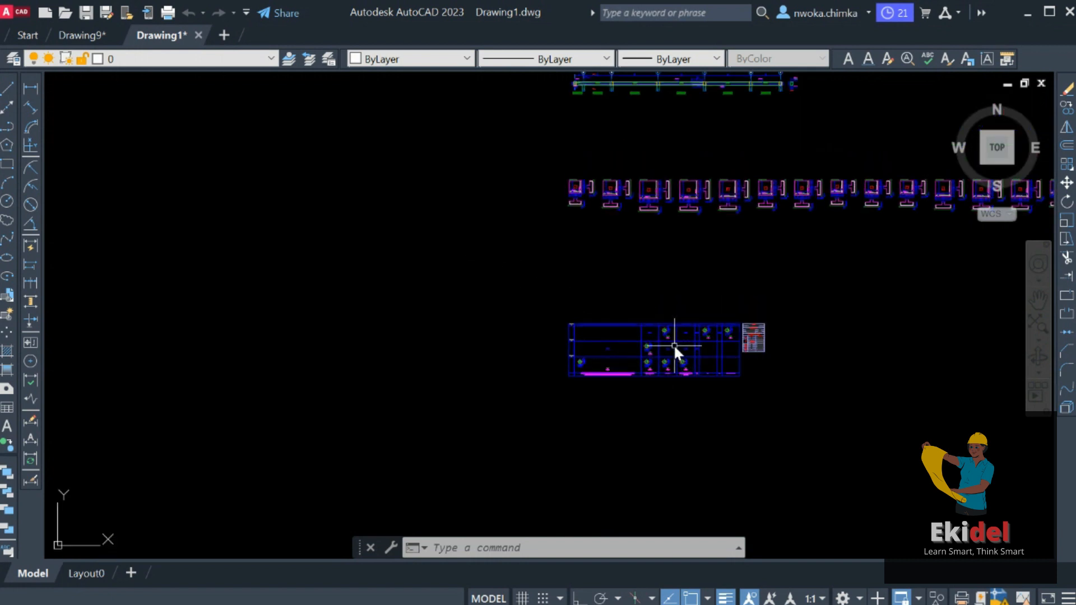
scroll(652, 359, "up", 4)
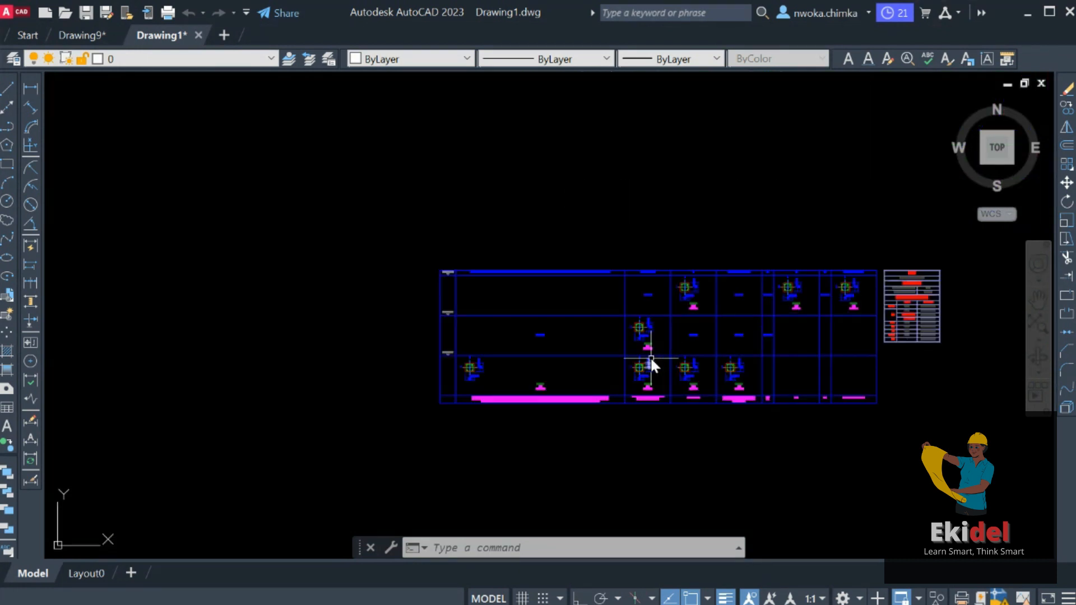
scroll(650, 354, "down", 4)
middle_click_drag(648, 368, 598, 383)
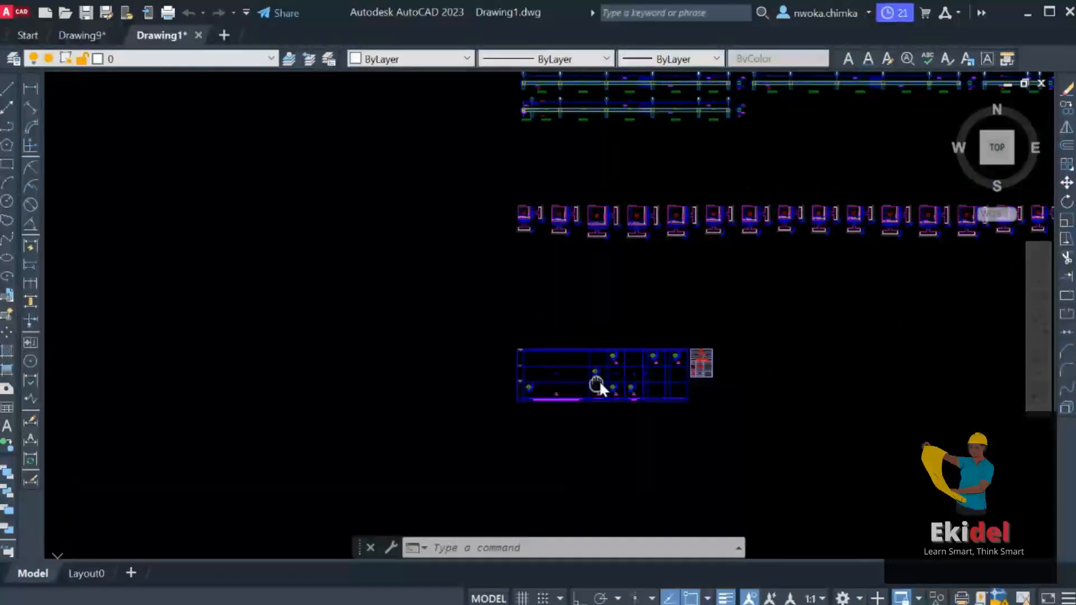
scroll(613, 381, "up", 2)
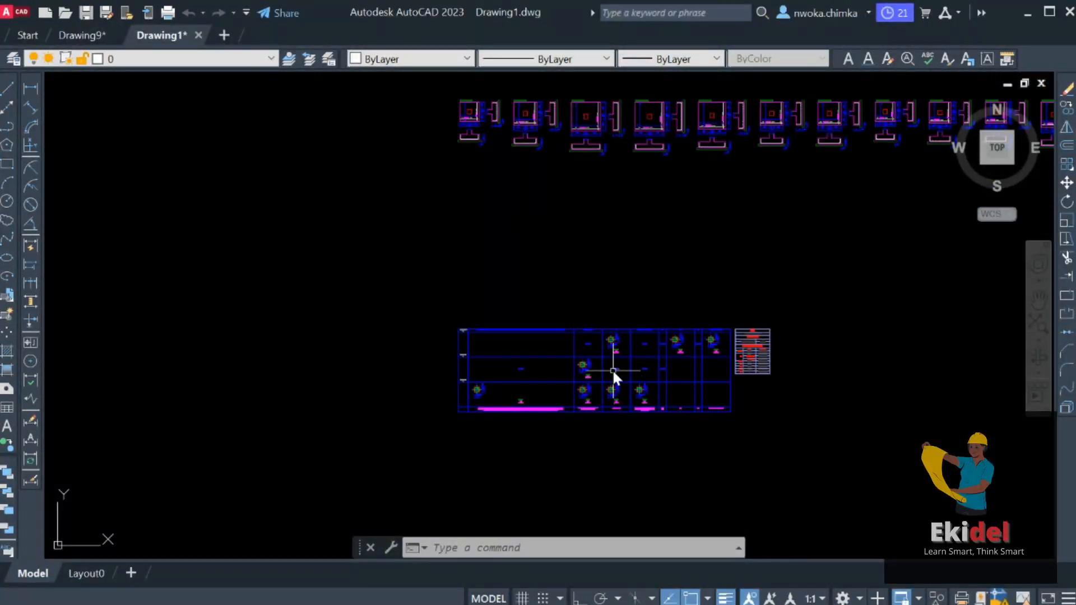
scroll(612, 370, "up", 3)
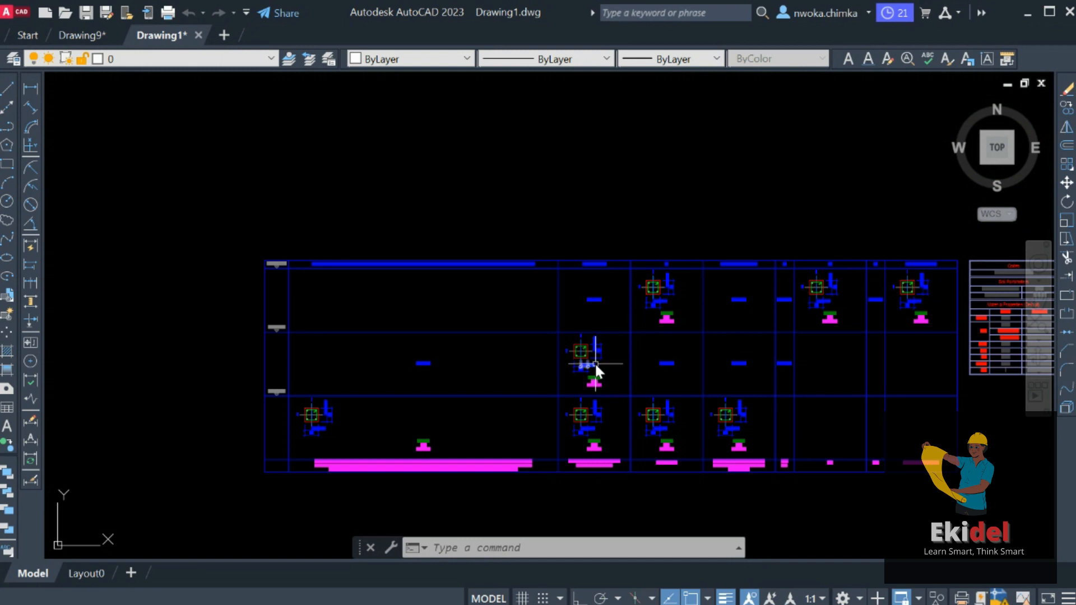
scroll(585, 431, "up", 4)
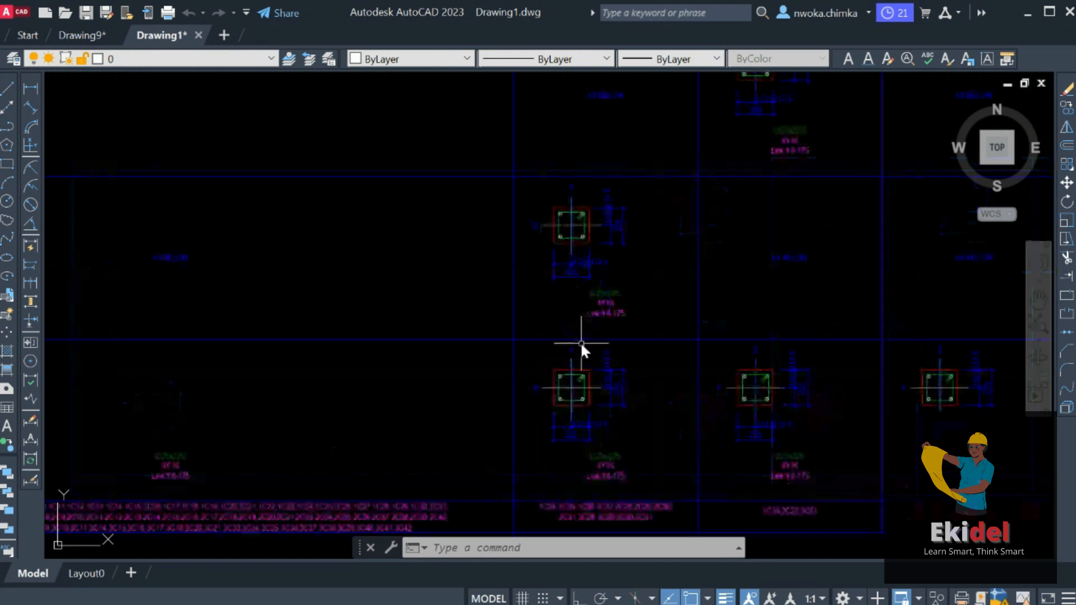
scroll(612, 341, "down", 10)
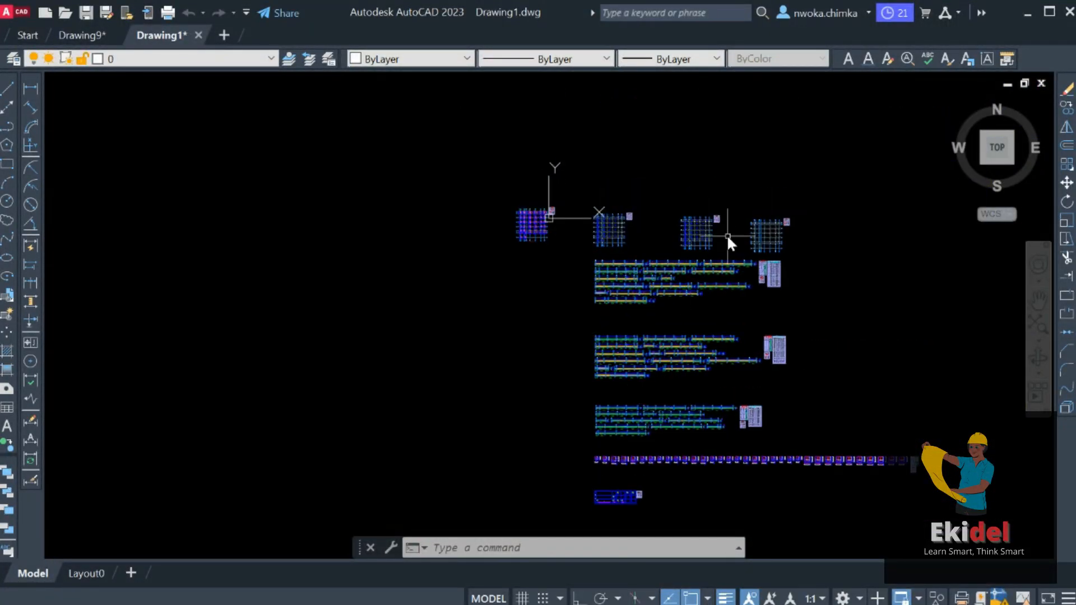
Step: Examine the storey 1 floor plan's grid and overall layout beside the foundation plan
scroll(728, 234, "up", 2)
scroll(755, 235, "up", 2)
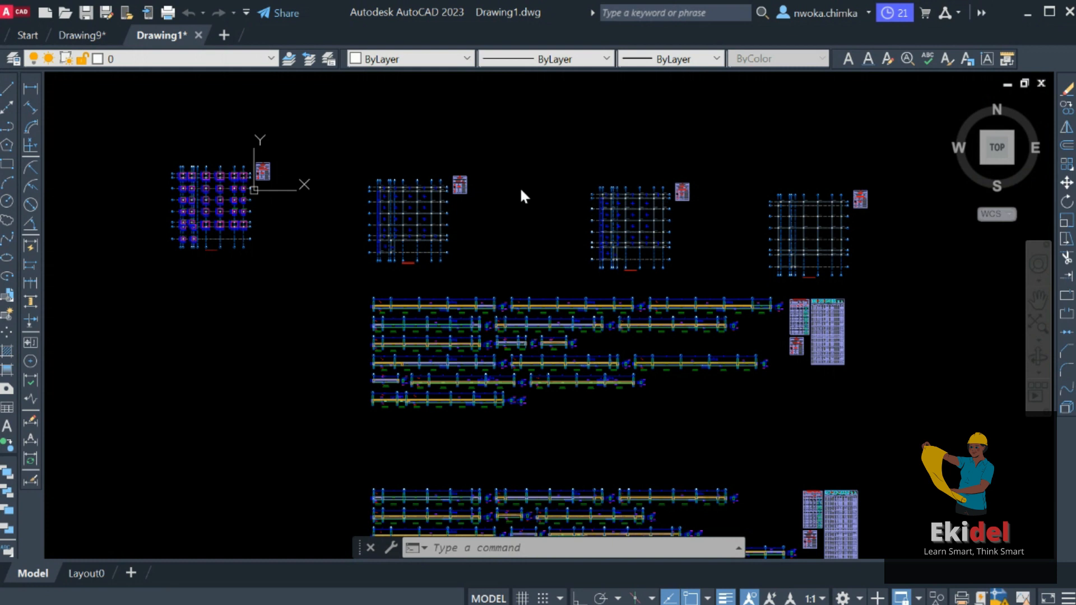
scroll(521, 271, "up", 2)
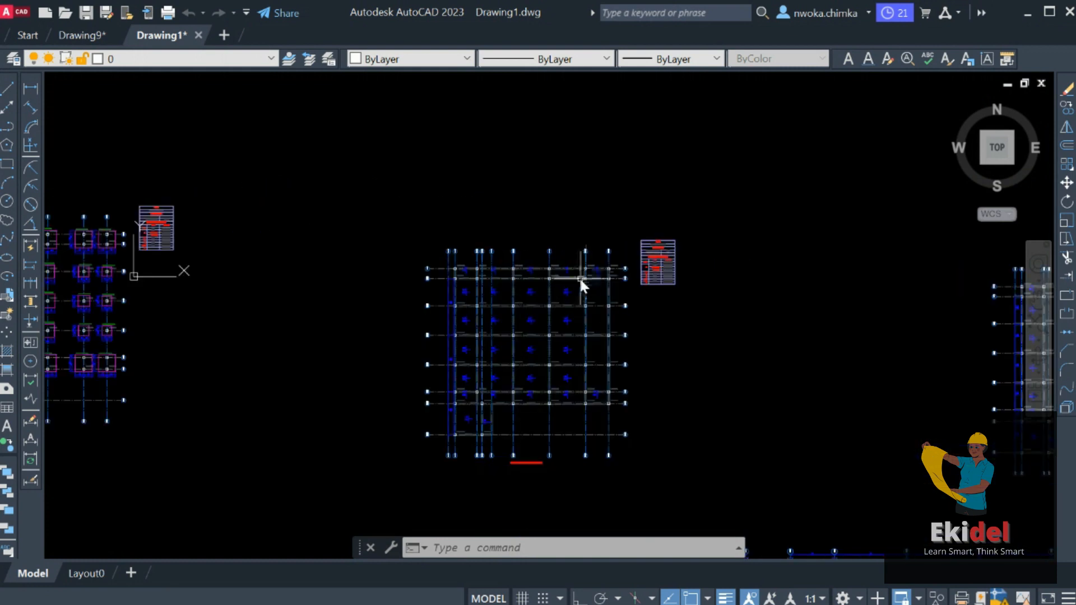
scroll(547, 311, "up", 2)
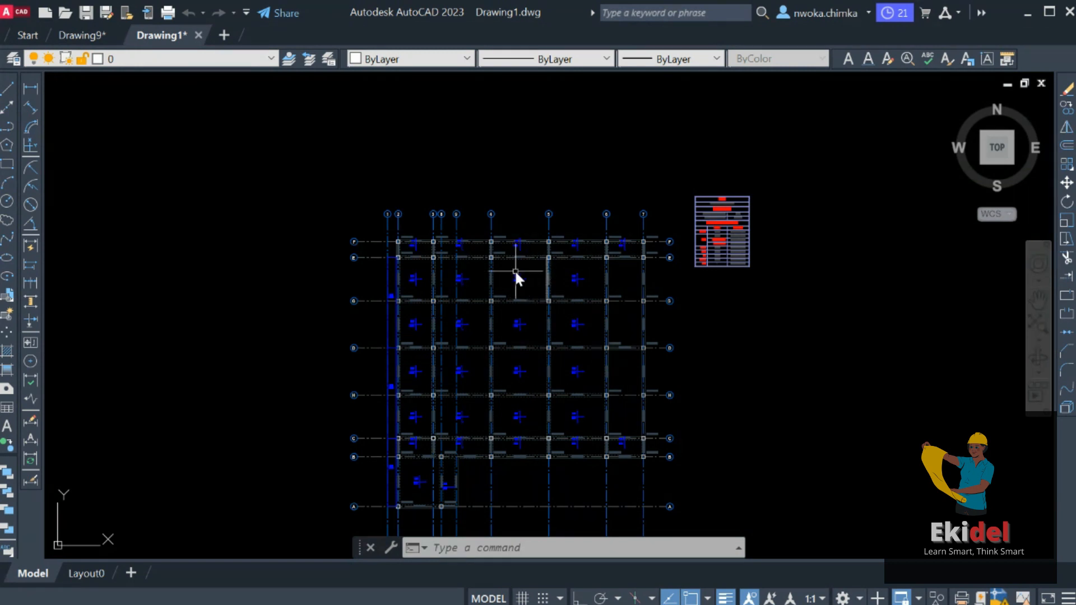
scroll(520, 269, "down", 2)
scroll(512, 218, "down", 4)
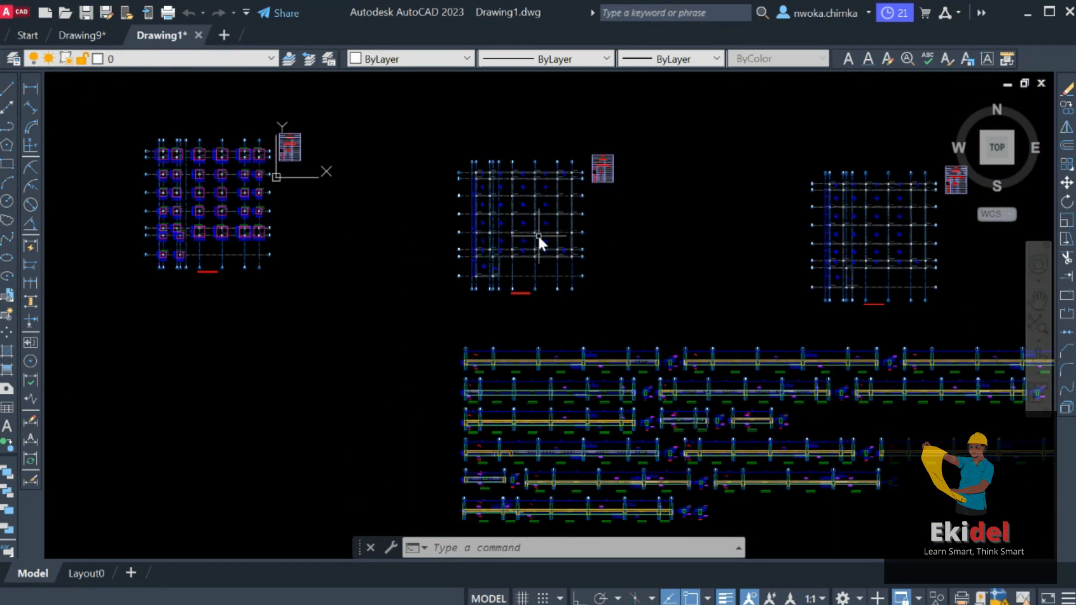
Step: Review the overall arrangement of floor plans, storey beam elevations, footing details and column schedule
scroll(544, 303, "down", 2)
mouse_move(644, 328)
middle_mouse_down()
mouse_move(635, 280)
mouse_move(566, 230)
middle_mouse_up()
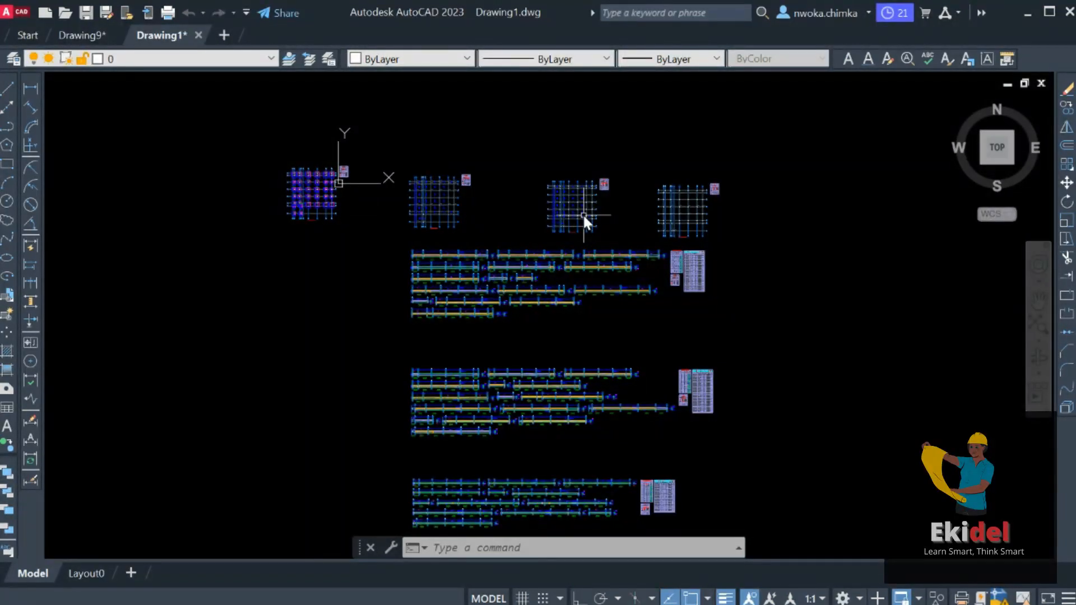
scroll(586, 180, "down", 2)
scroll(542, 283, "up", 3)
middle_click_drag(533, 300, 504, 333)
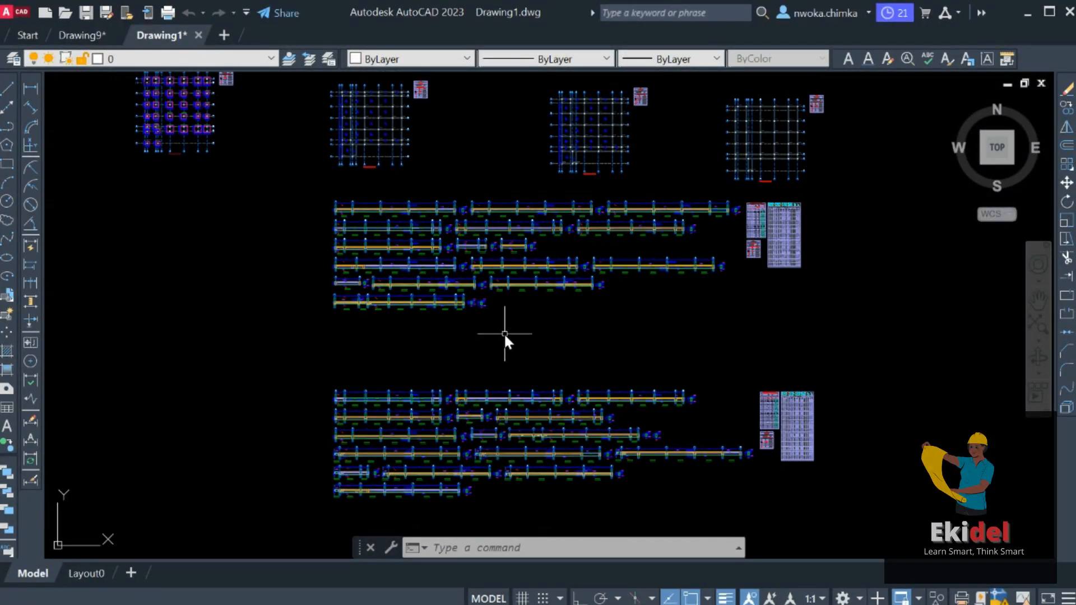
scroll(514, 306, "down", 2)
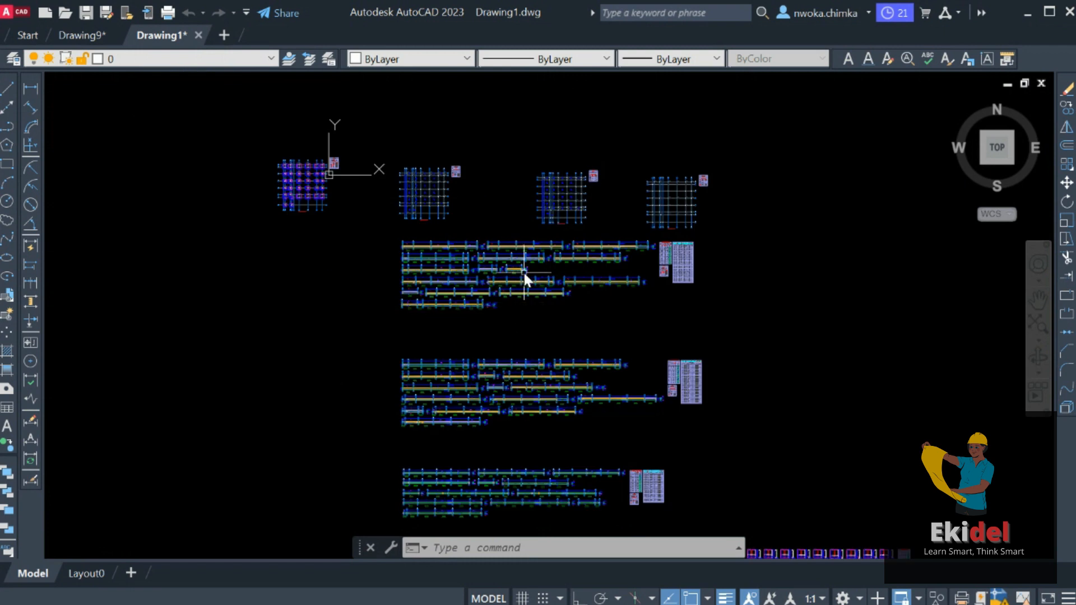
scroll(523, 270, "down", 2)
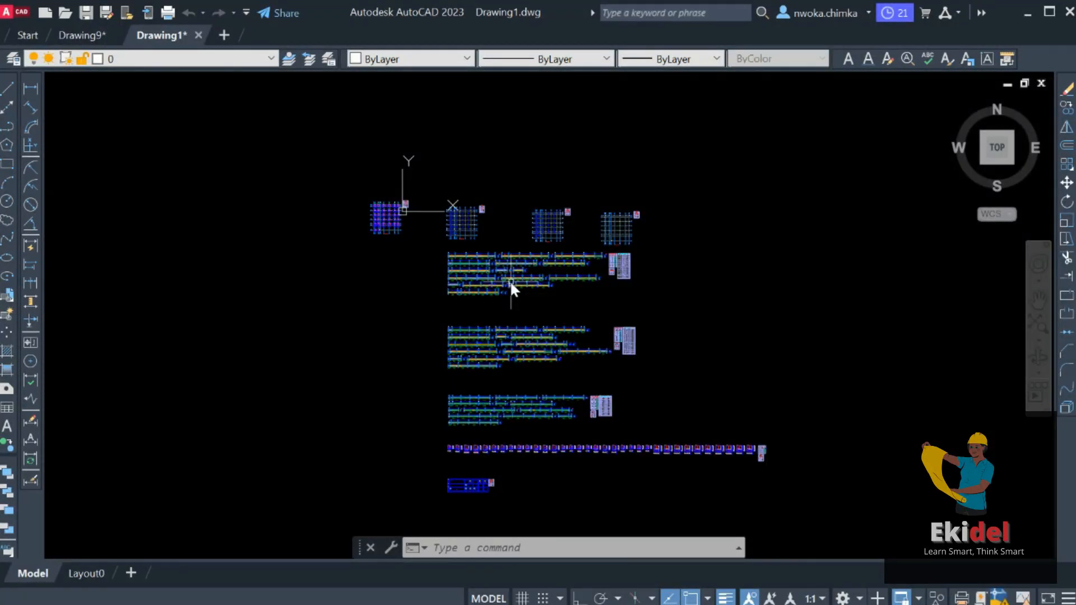
scroll(476, 264, "up", 4)
scroll(482, 253, "down", 2)
scroll(482, 253, "down", 2)
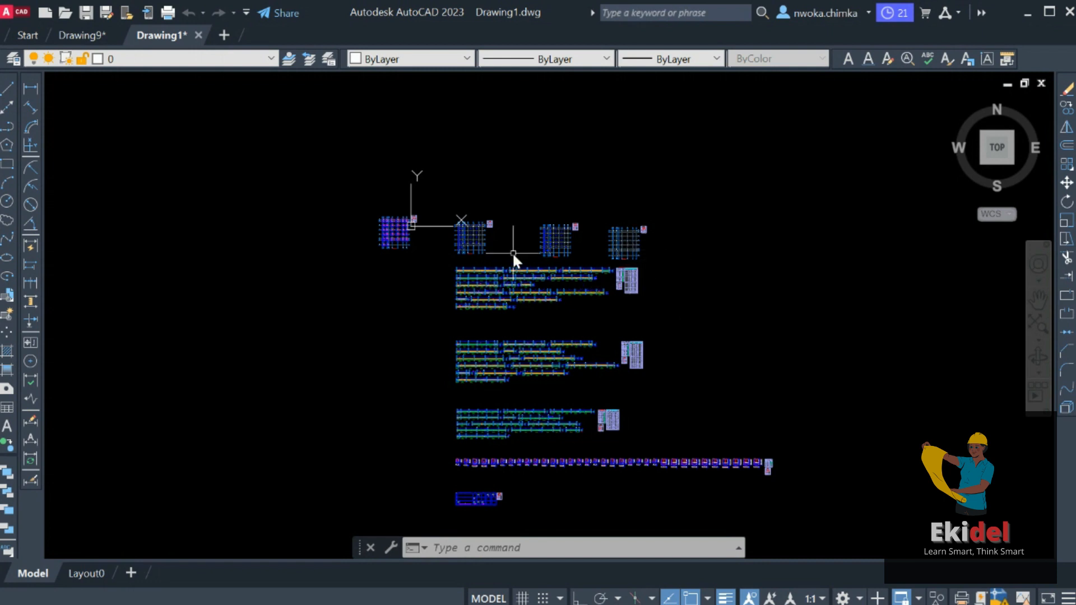
Step: Inspect the slab and beam labels around slabs 1S1 and 1S2 on the storey 1 floor plan
scroll(480, 253, "up", 2)
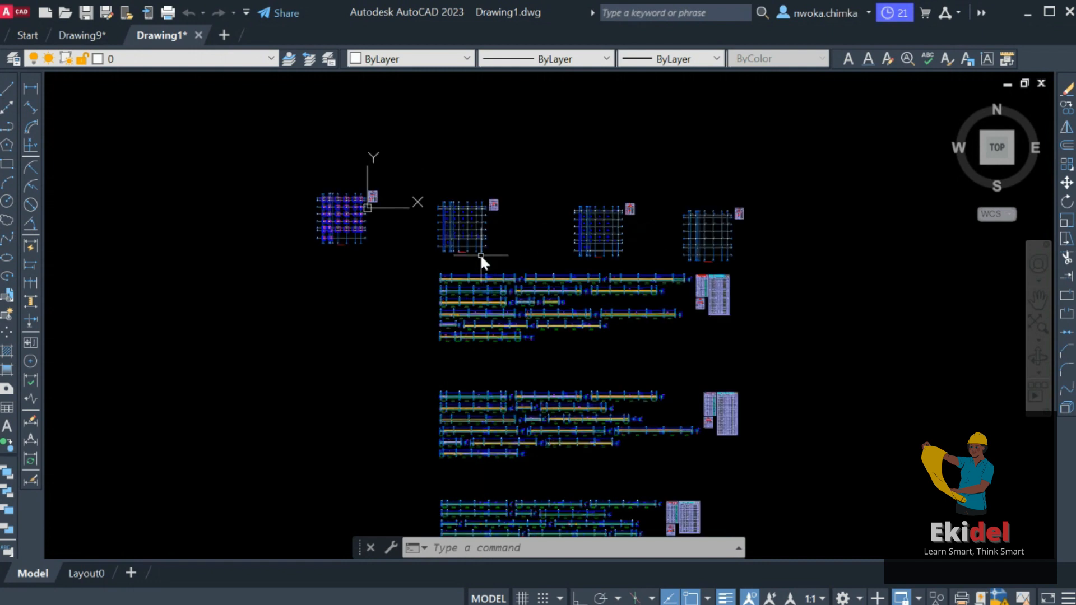
scroll(492, 257, "up", 2)
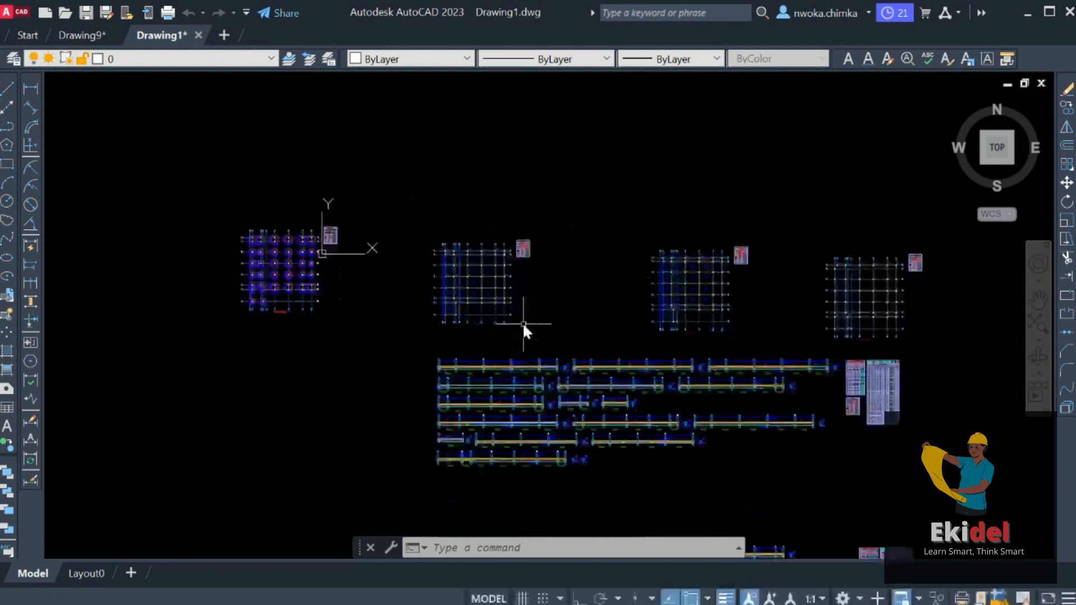
scroll(478, 264, "up", 3)
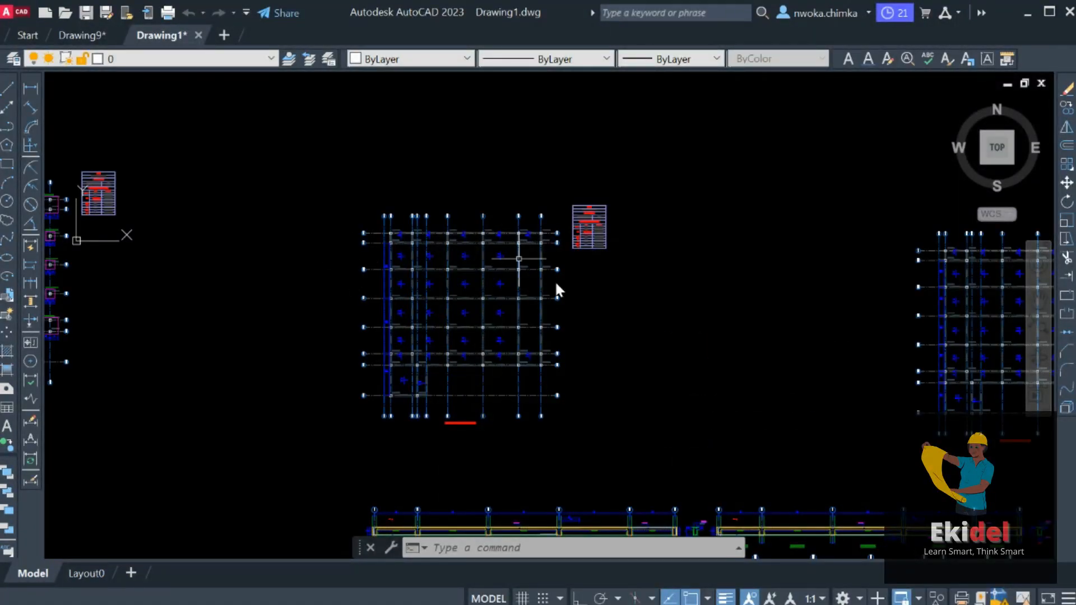
scroll(451, 408, "up", 5)
scroll(533, 298, "down", 5)
scroll(442, 242, "up", 2)
scroll(514, 228, "up", 2)
scroll(317, 238, "up", 4)
middle_click_drag(317, 232, 381, 265)
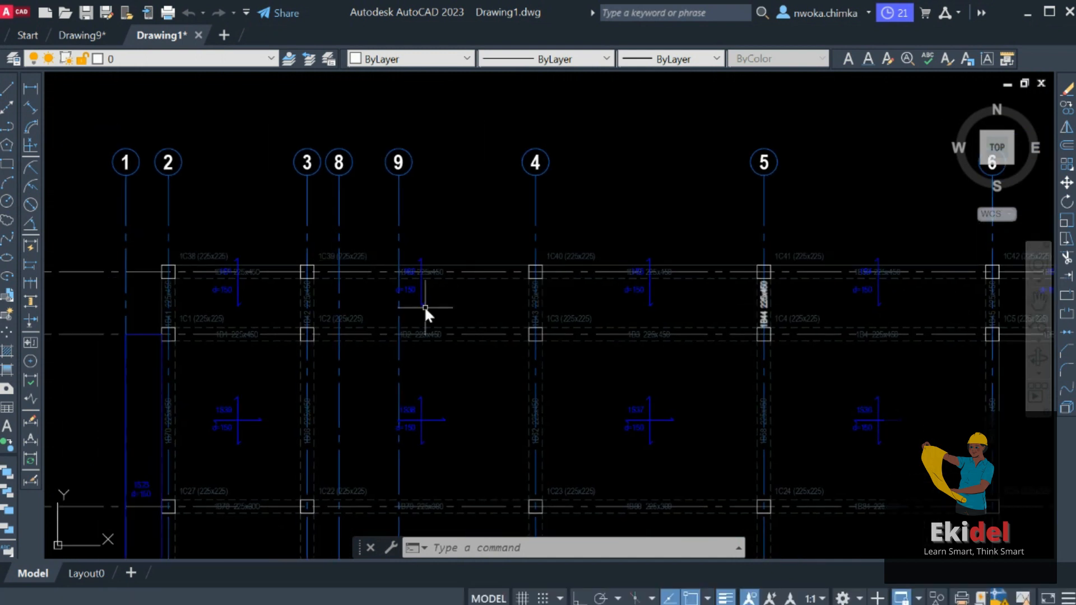
middle_click_drag(425, 308, 511, 345)
scroll(380, 335, "up", 4)
scroll(322, 294, "up", 2)
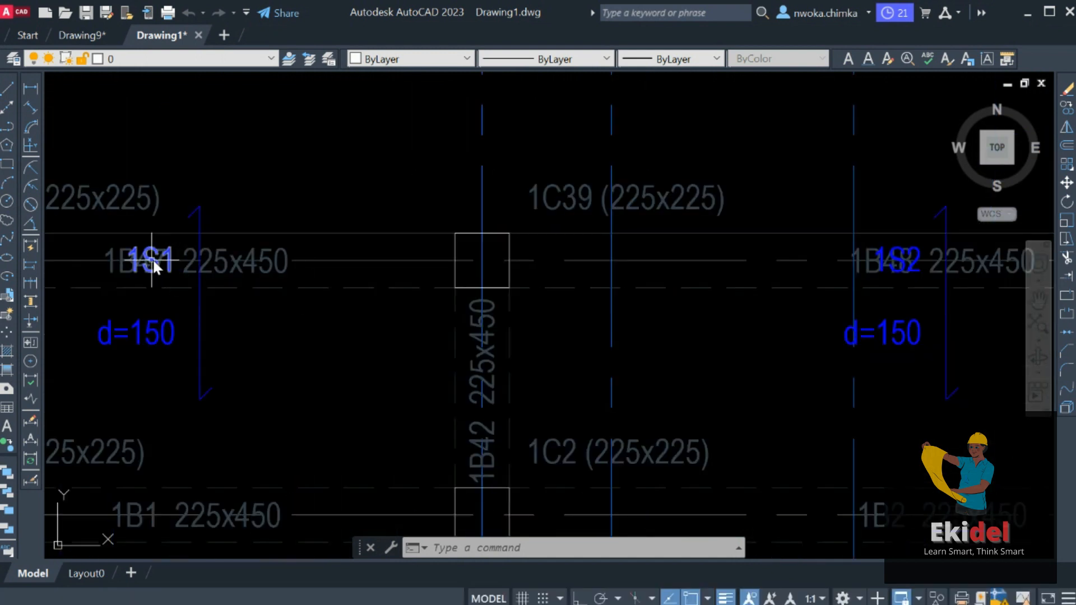
Step: Inspect the beams, columns and slabs along grid lines E and F of the storey 1 floor plan
scroll(703, 293, "down", 3)
scroll(622, 283, "up", 2)
scroll(379, 271, "down", 4)
scroll(241, 255, "down", 2)
scroll(240, 255, "up", 2)
scroll(465, 255, "down", 2)
middle_click_drag(644, 280, 494, 231)
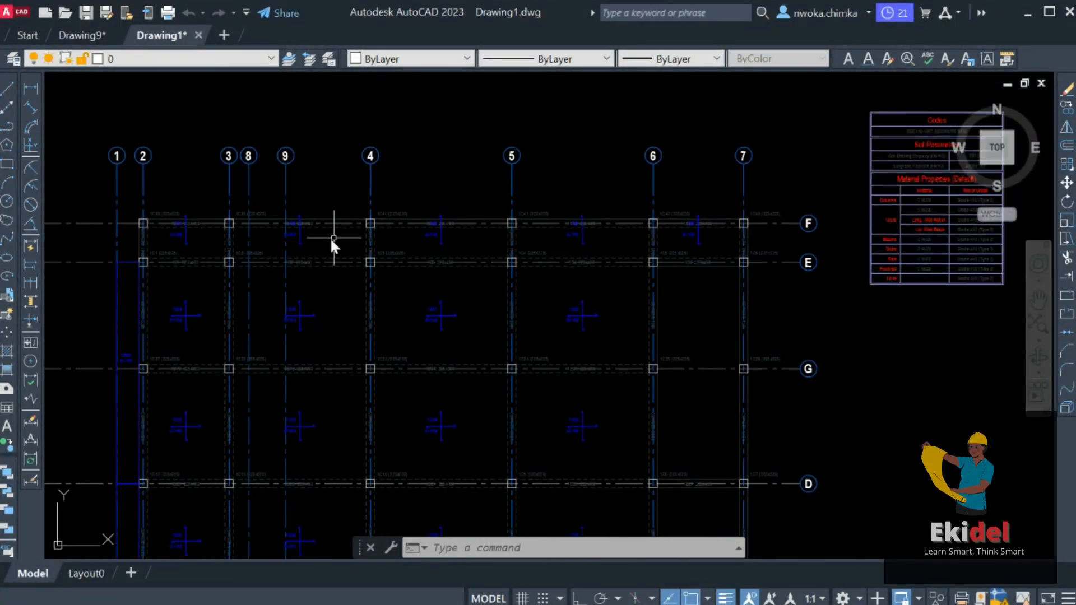
scroll(426, 224, "up", 4)
scroll(767, 219, "up", 2)
scroll(497, 180, "down", 10)
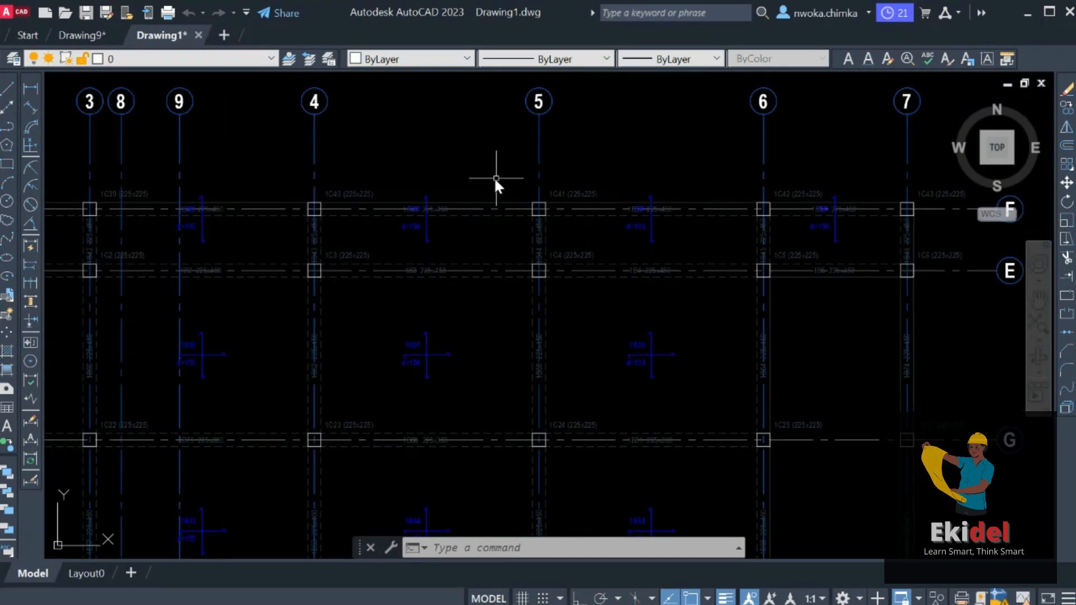
Step: Look over the remaining bays of the storey 1 floor plan and compare its position with the other plans
scroll(516, 236, "up", 6)
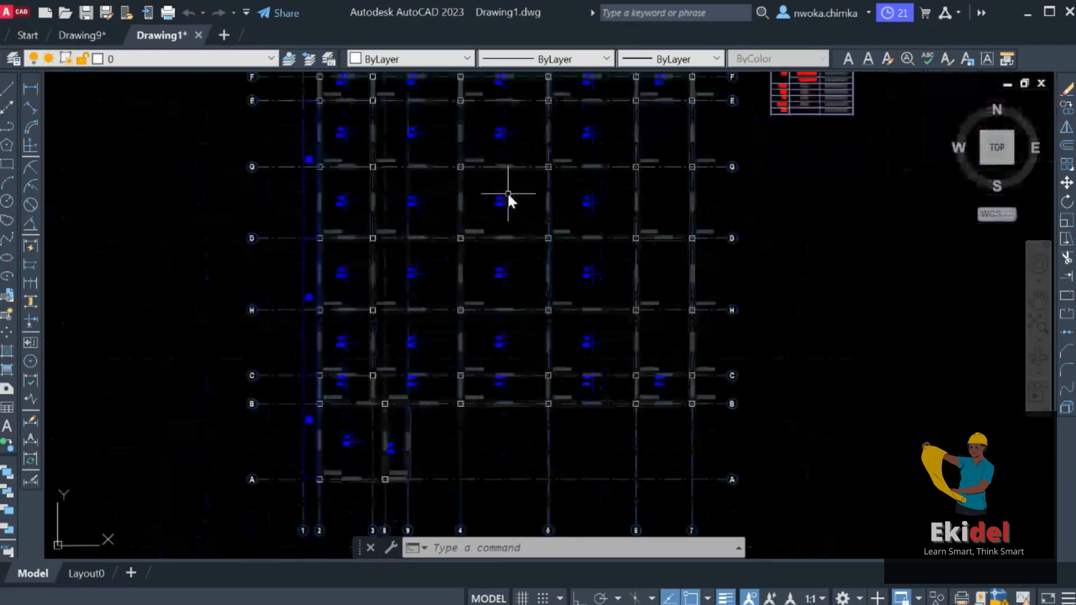
scroll(503, 229, "down", 7)
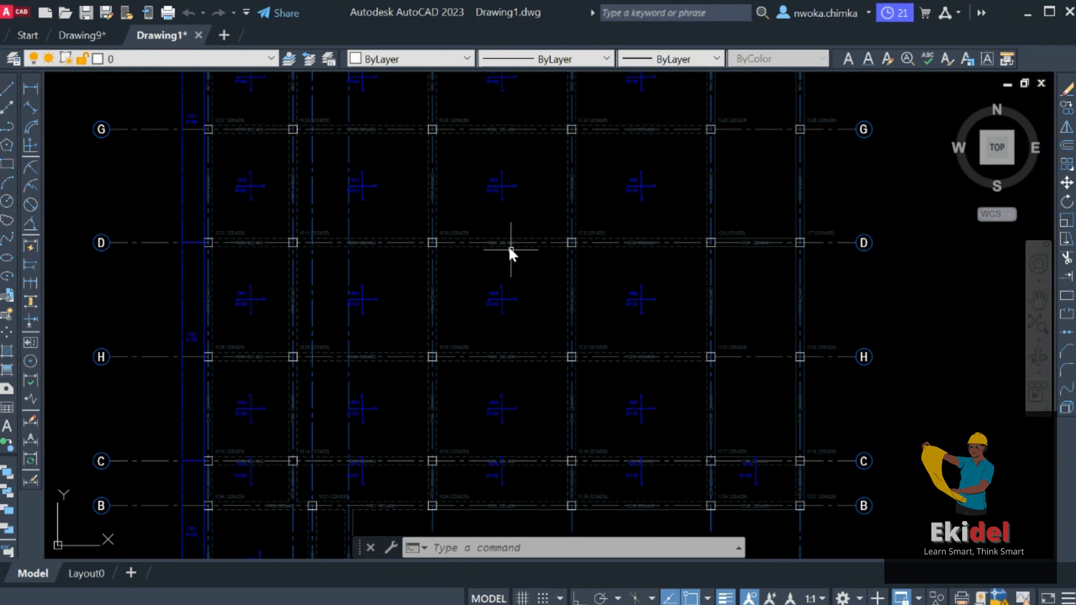
scroll(486, 240, "up", 6)
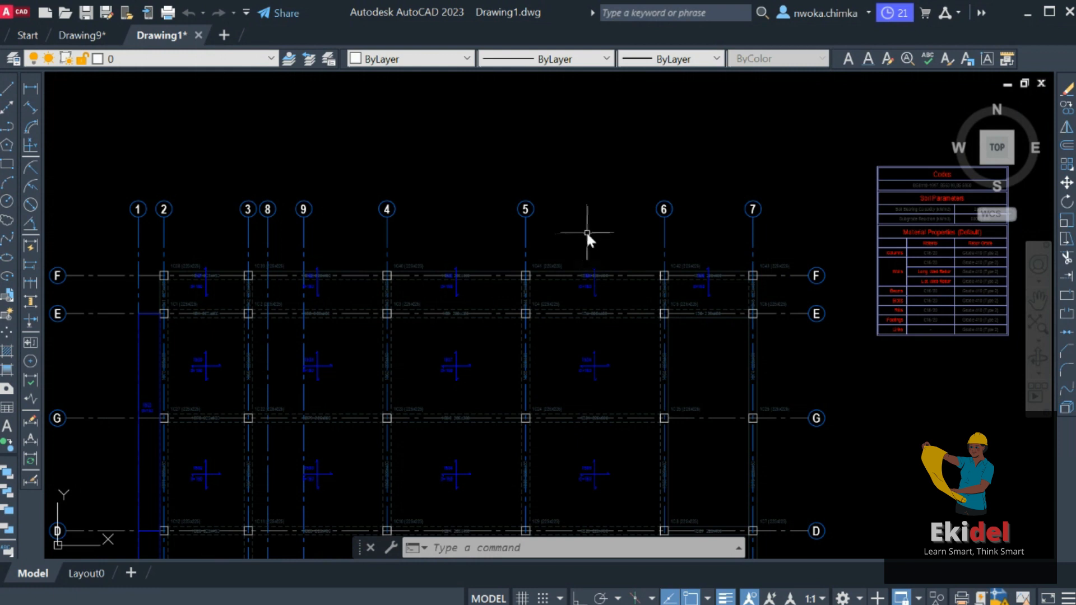
scroll(554, 244, "down", 6)
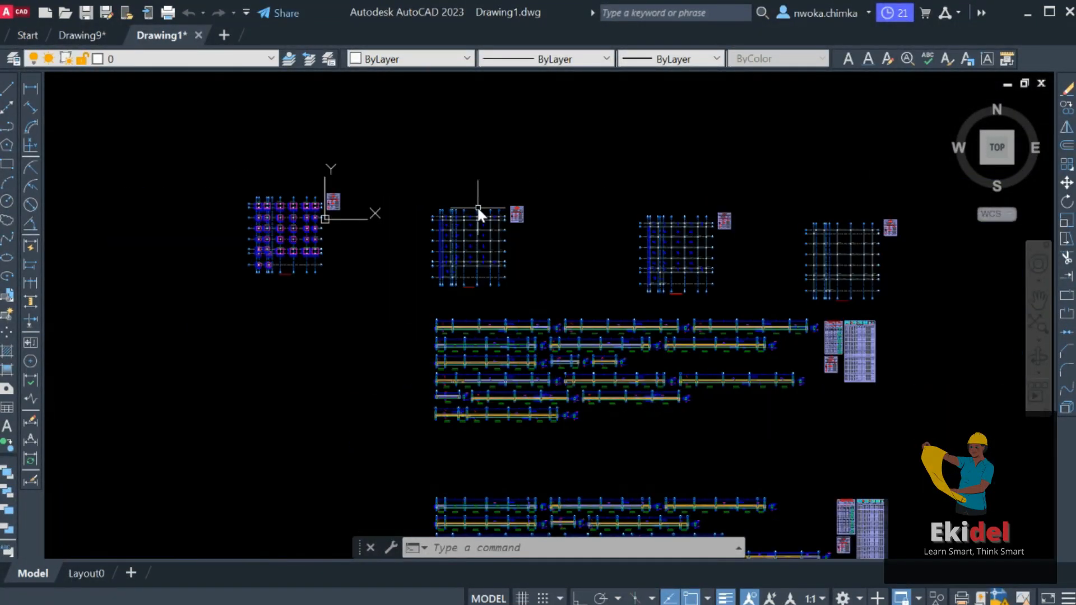
middle_click_drag(511, 263, 500, 198)
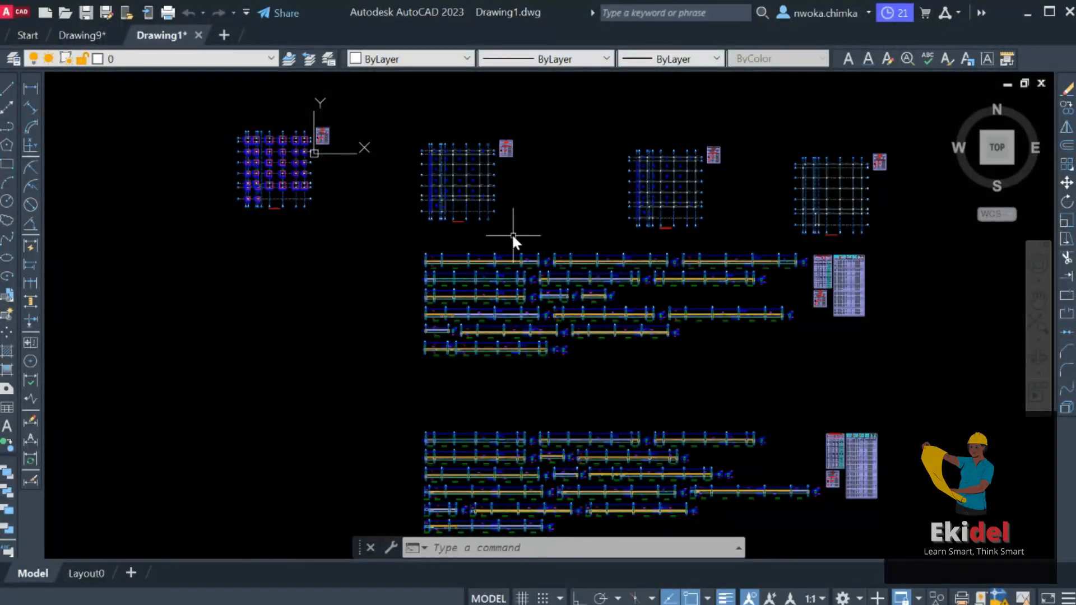
Step: Look over the floor plans and the storey beam elevations and sections in Drawing1
middle_click_drag(499, 202, 505, 254)
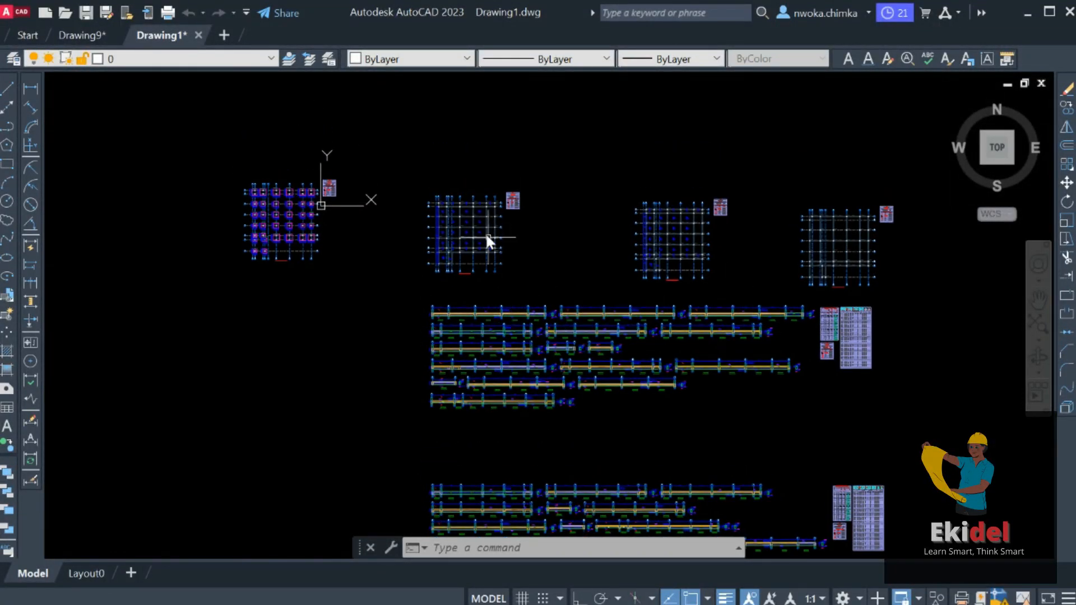
scroll(485, 233, "down", 2)
middle_click_drag(506, 234, 472, 194)
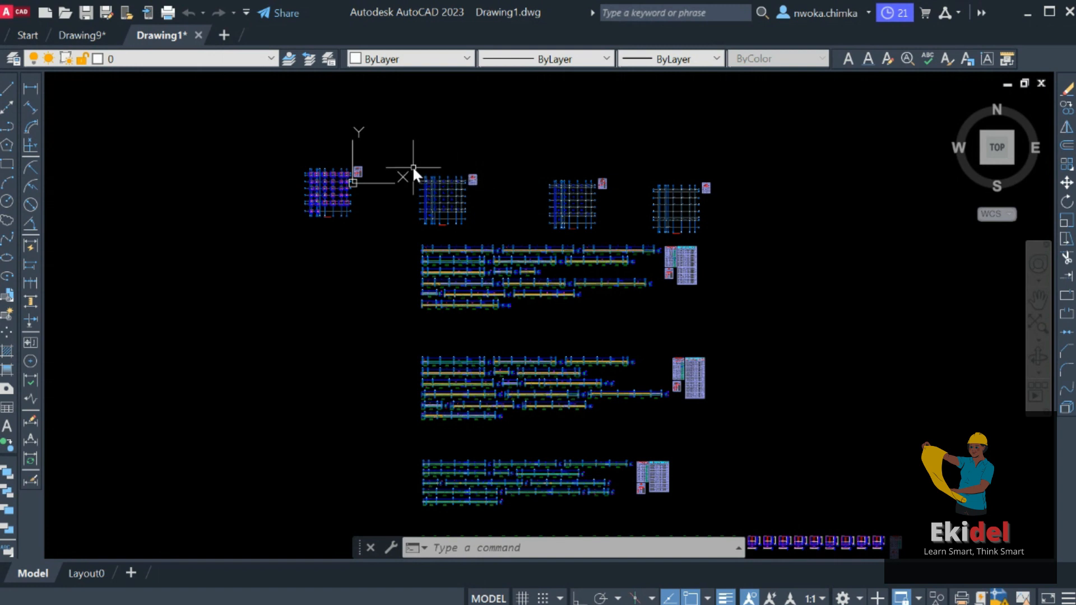
scroll(412, 165, "up", 4)
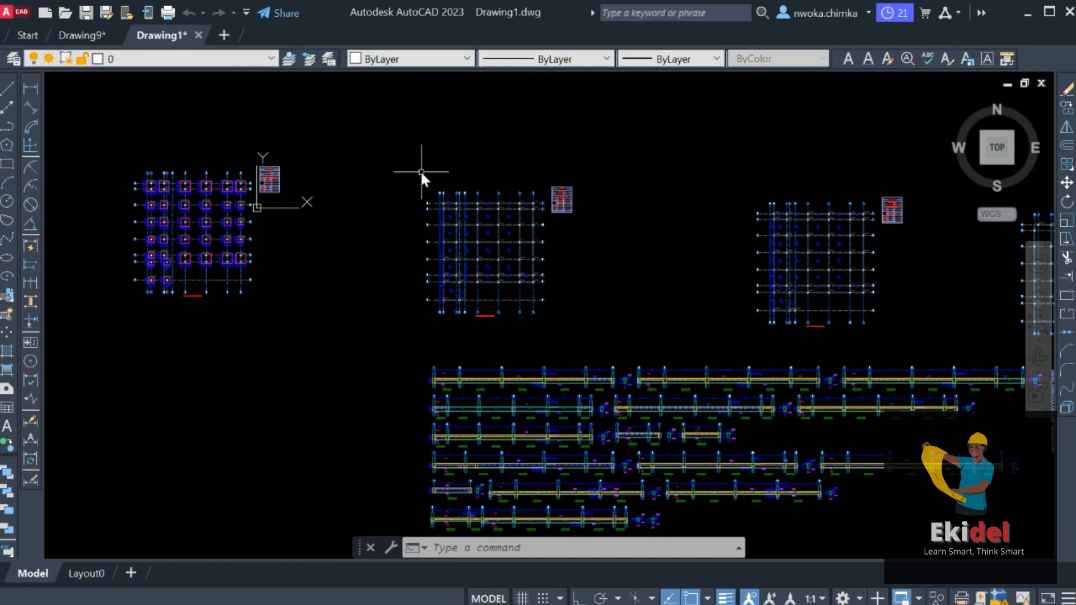
scroll(473, 212, "down", 3)
scroll(524, 315, "up", 8)
scroll(414, 229, "down", 2)
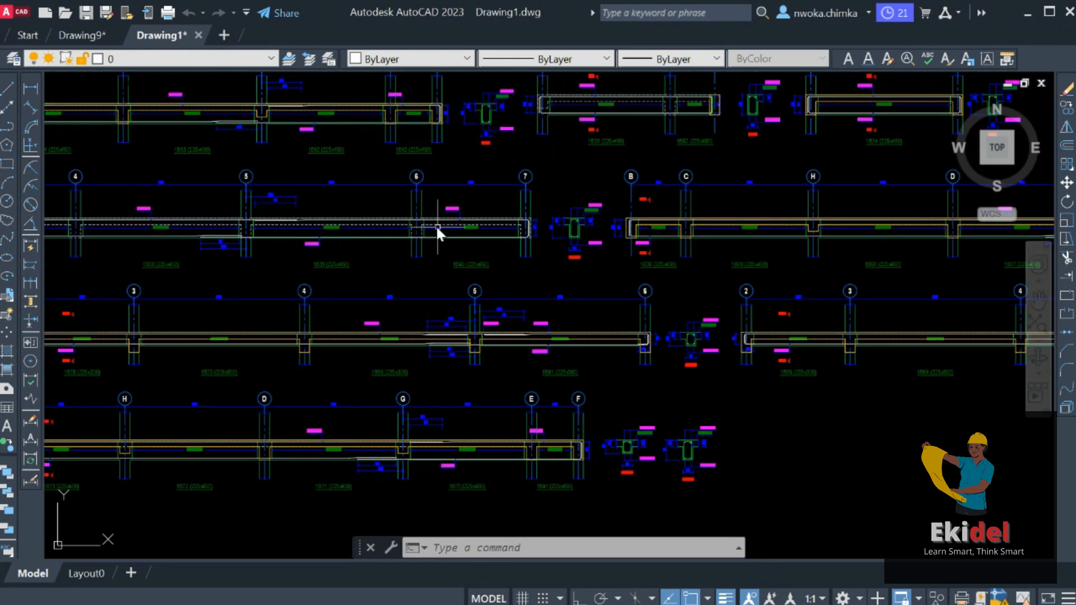
scroll(530, 264, "down", 5)
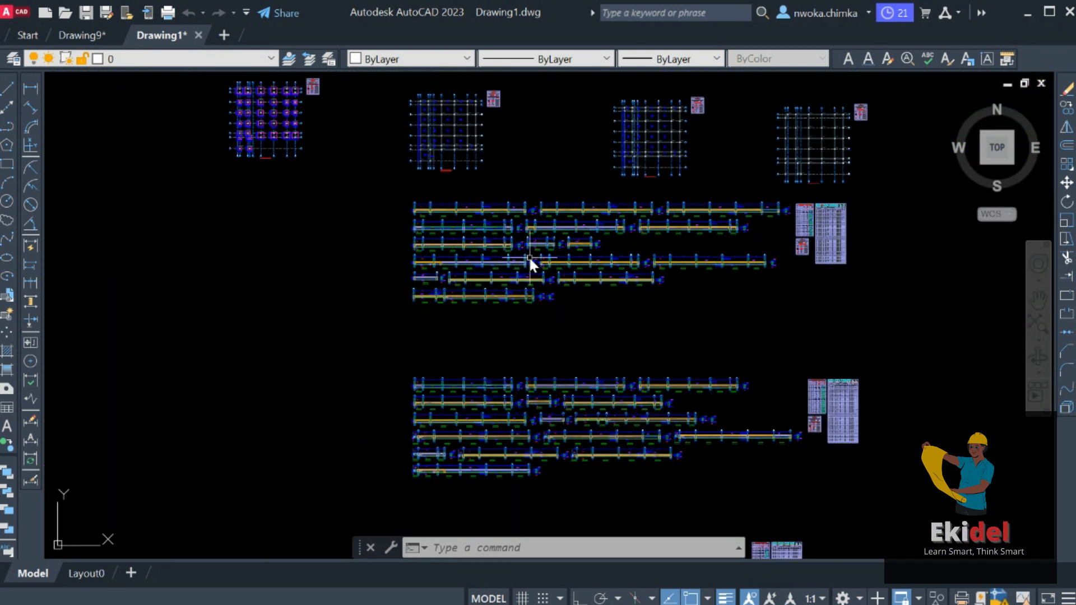
Step: Examine the storey 1 floor plan's grid and slab layout in relation to the drawing's overall arrangement
middle_click_drag(517, 237, 507, 341)
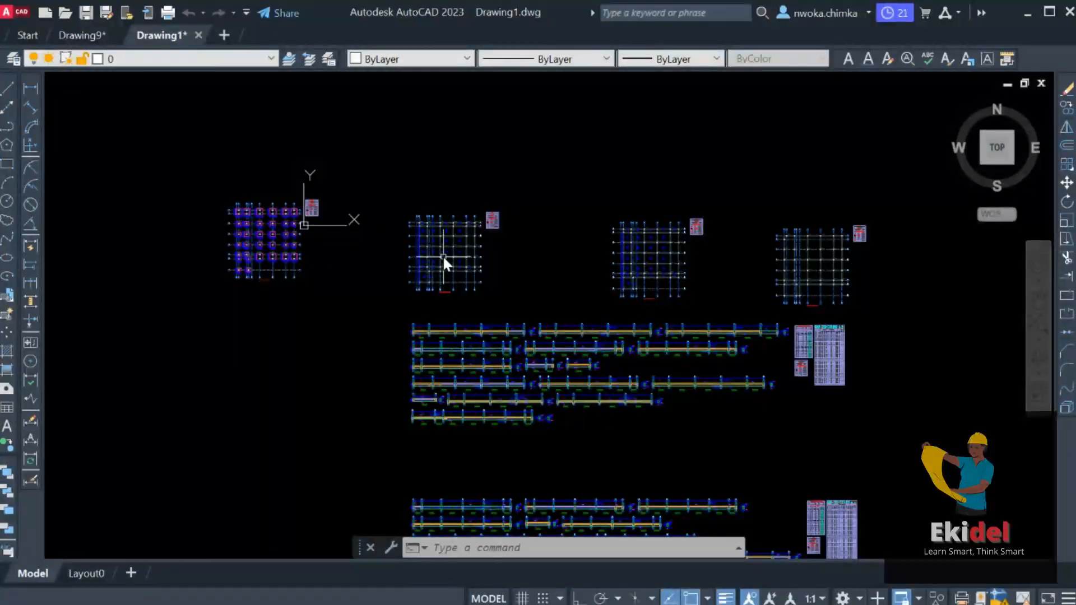
scroll(426, 238, "up", 4)
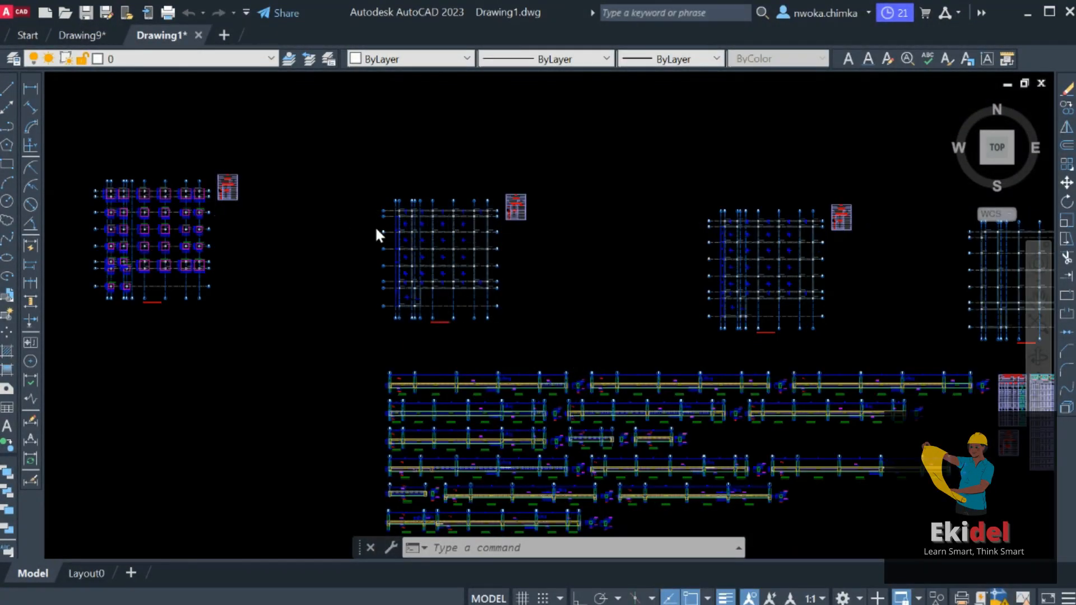
scroll(403, 210, "up", 2)
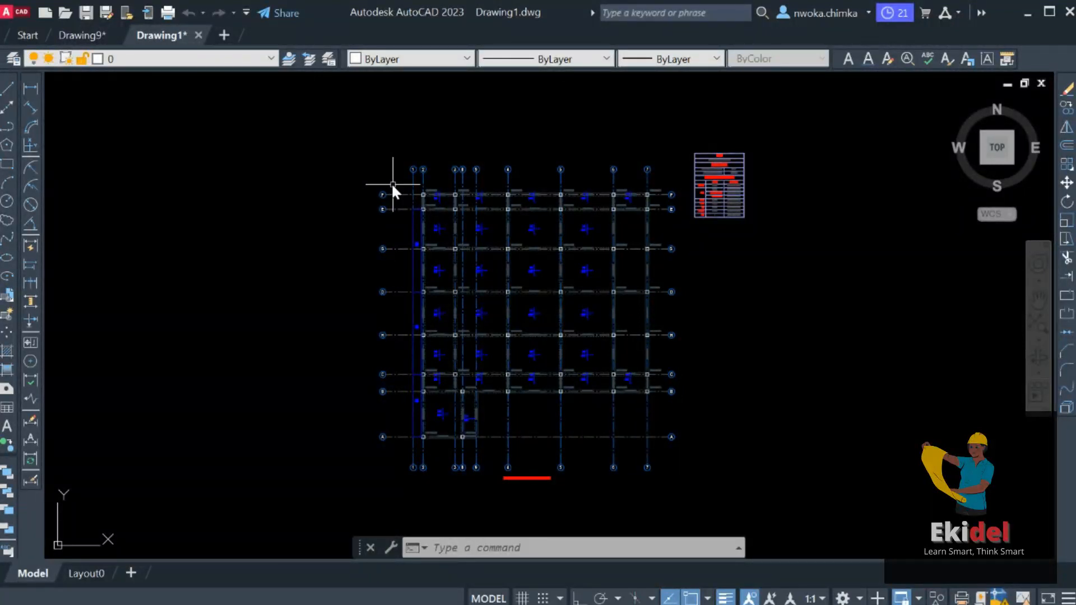
scroll(423, 189, "down", 4)
scroll(463, 220, "down", 6)
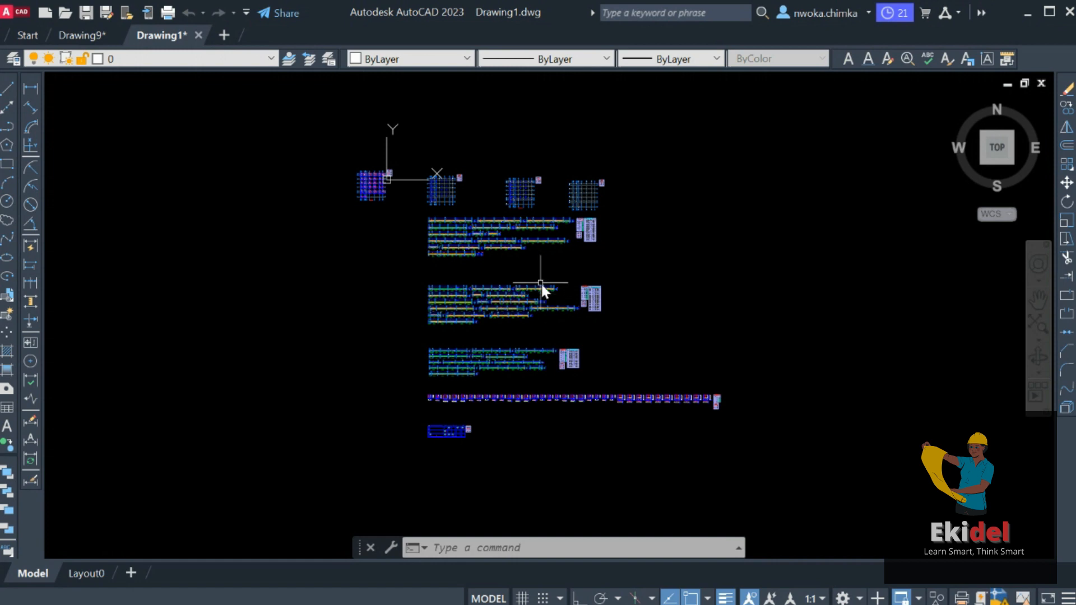
scroll(493, 269, "up", 3)
scroll(382, 246, "down", 2)
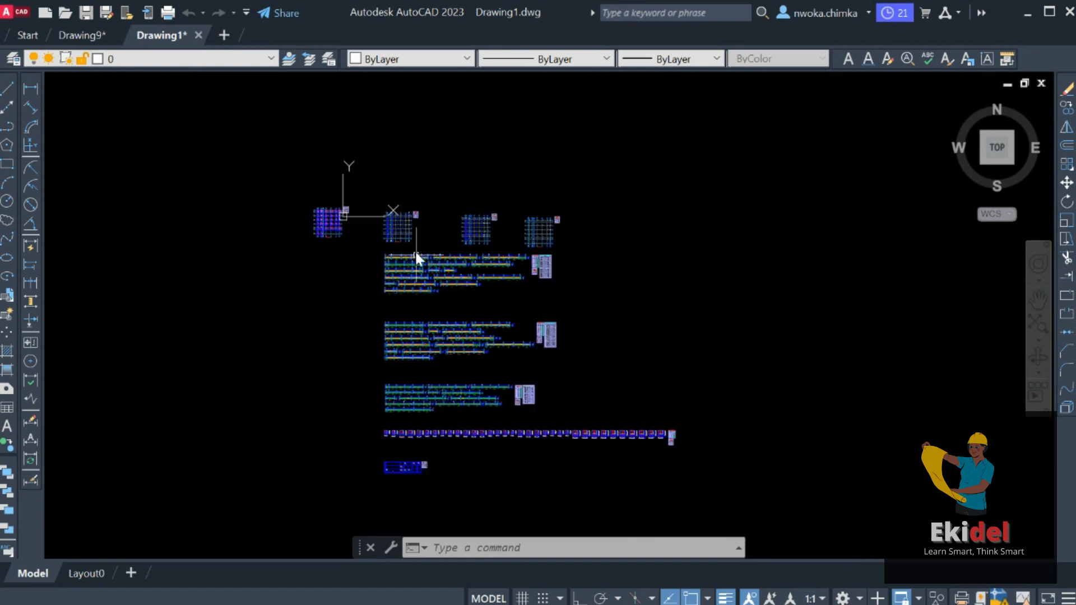
scroll(418, 247, "up", 2)
scroll(463, 224, "down", 2)
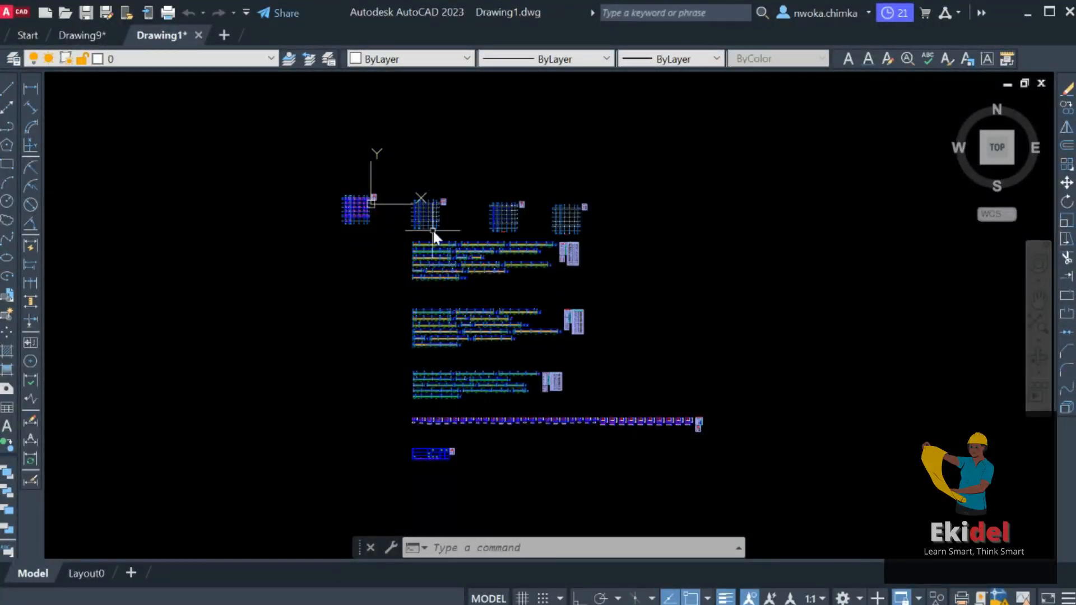
scroll(433, 230, "up", 2)
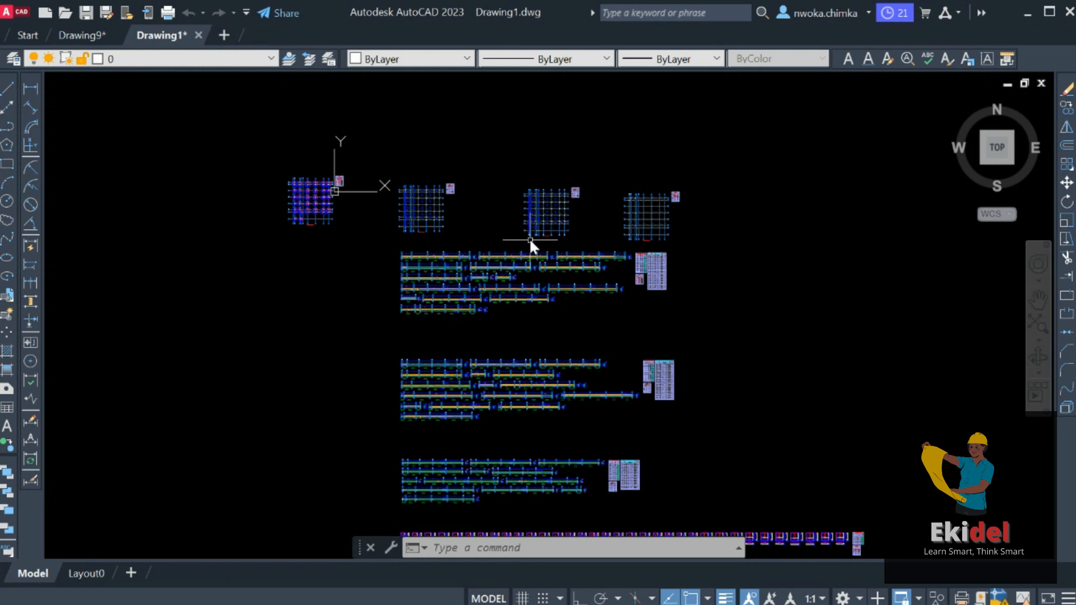
scroll(529, 240, "down", 2)
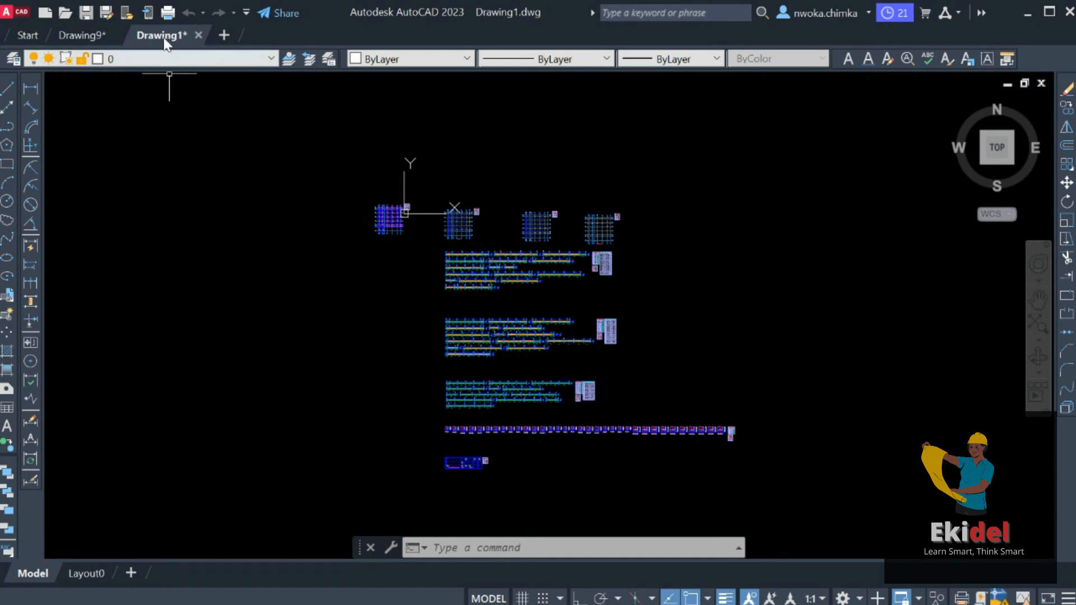
mouse_move(168, 39)
scroll(492, 274, "up", 5)
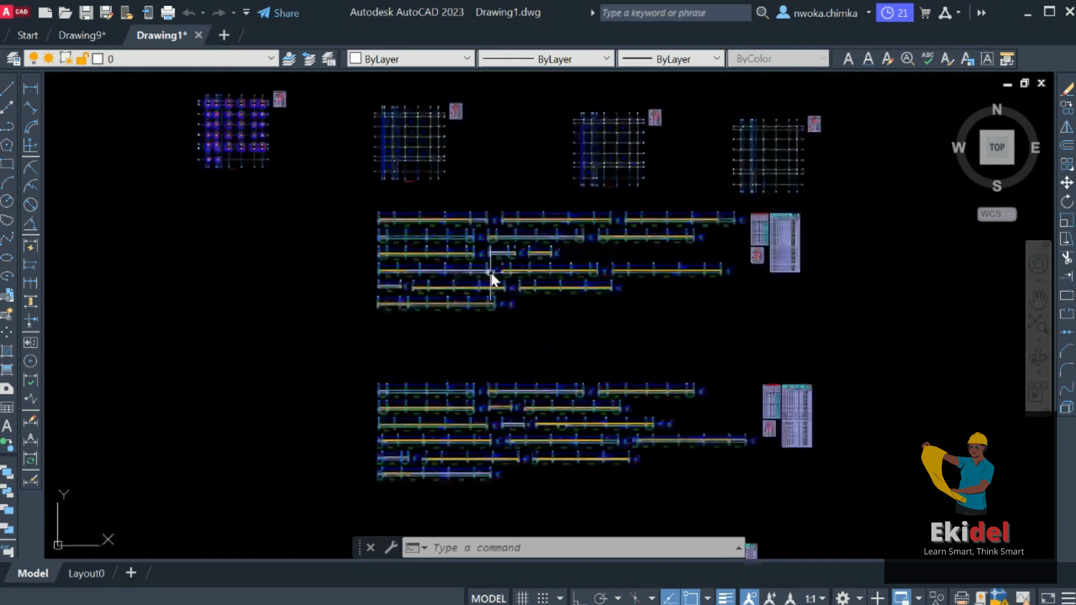
scroll(502, 270, "down", 3)
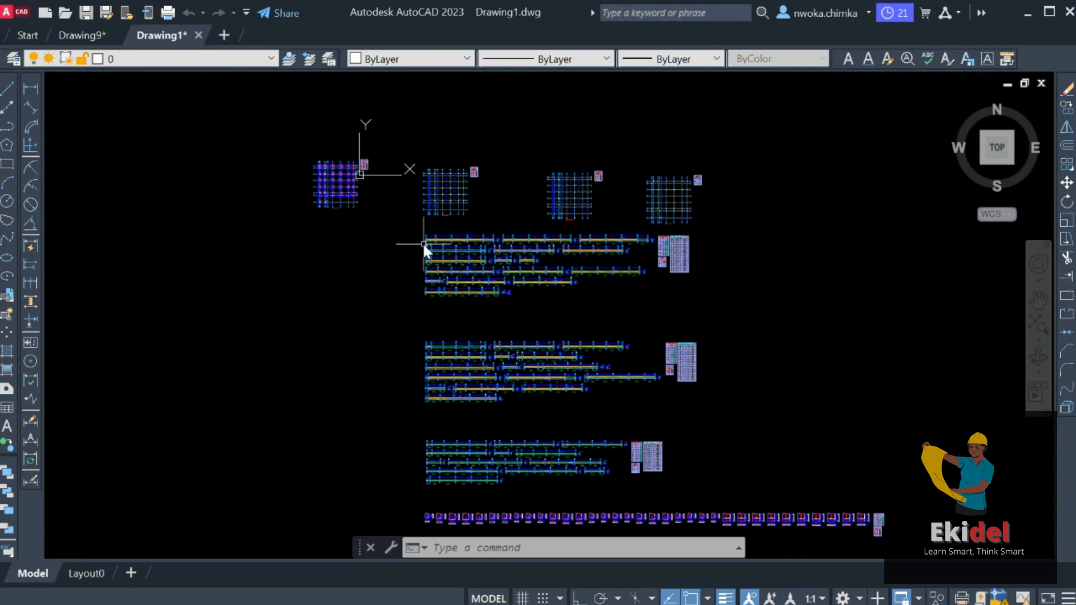
scroll(498, 241, "down", 4)
scroll(498, 229, "up", 2)
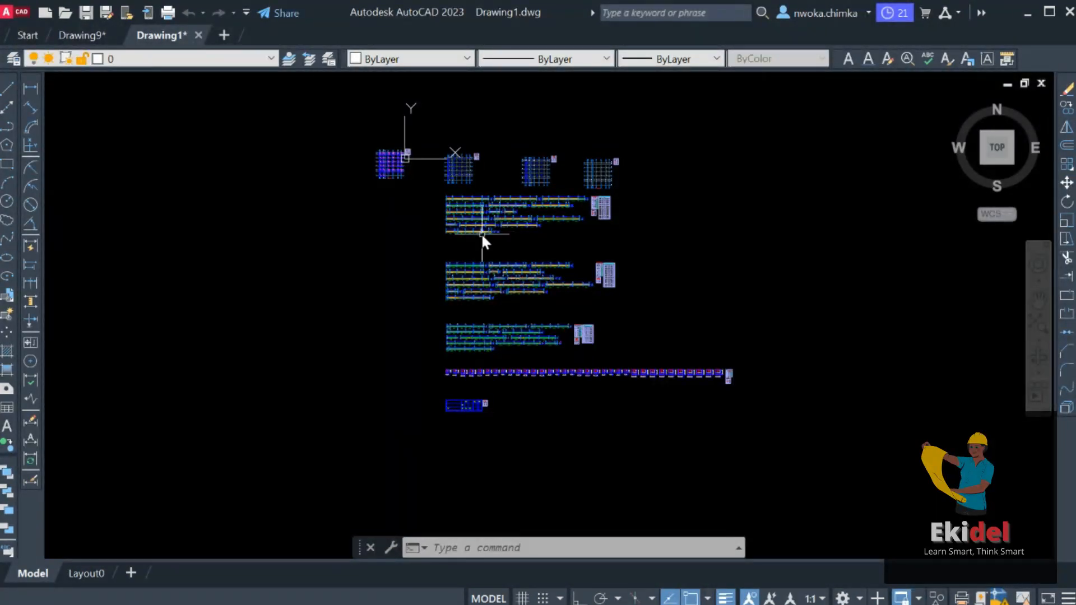
middle_click_drag(480, 234, 488, 268)
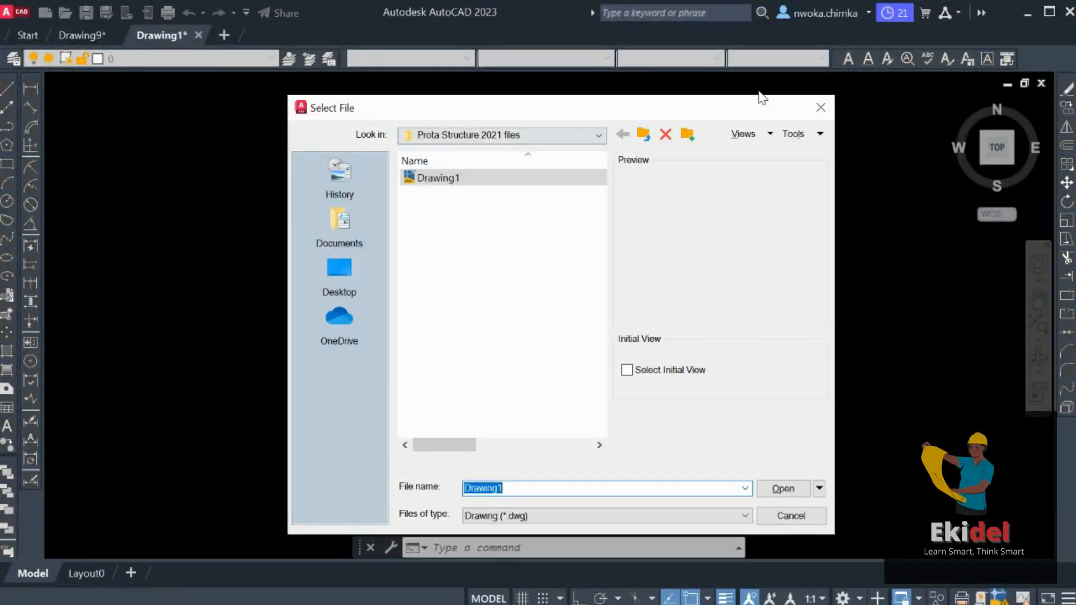
Step: Open the STONEBRIDGE COMPANY STRUCTURAL DETAILING TEMPLATE drawing from the Stonebridge detailing template folder on the Desktop
left_click(820, 107)
left_click(65, 17)
left_click(344, 227)
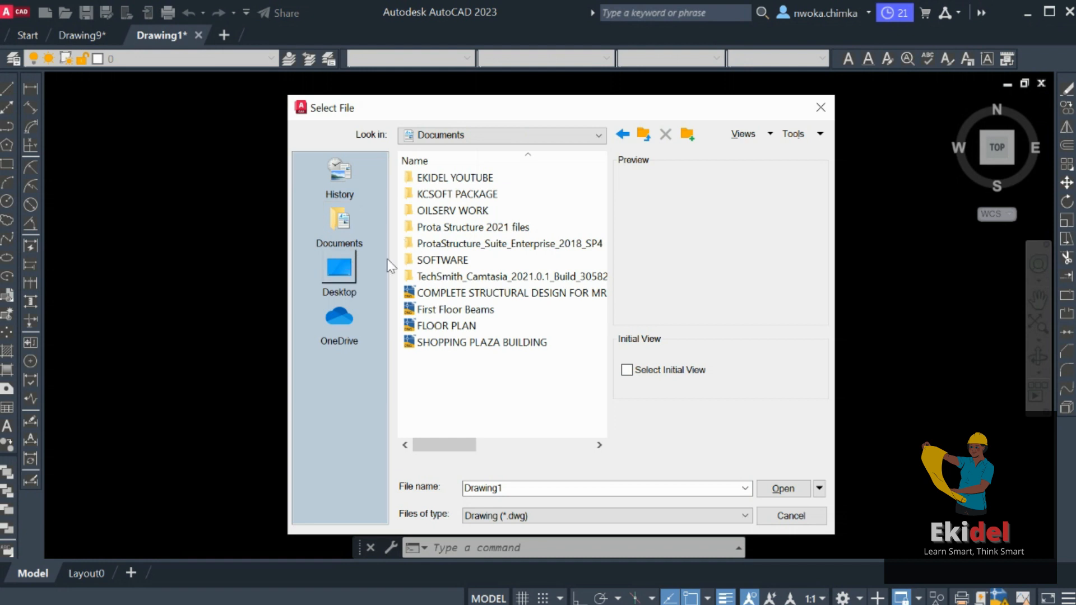
left_click(348, 262)
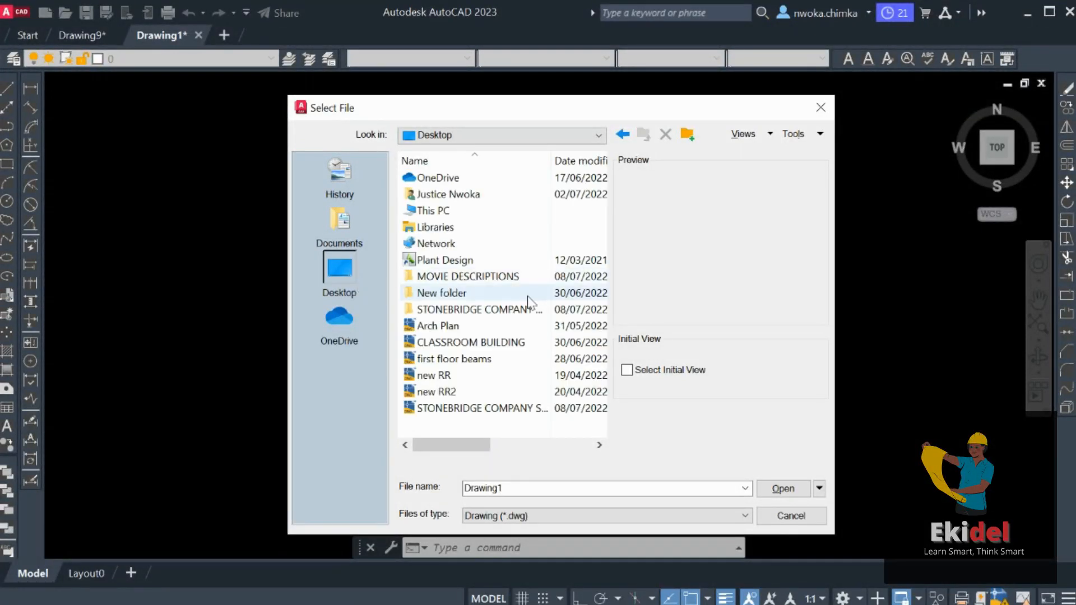
left_click(486, 311)
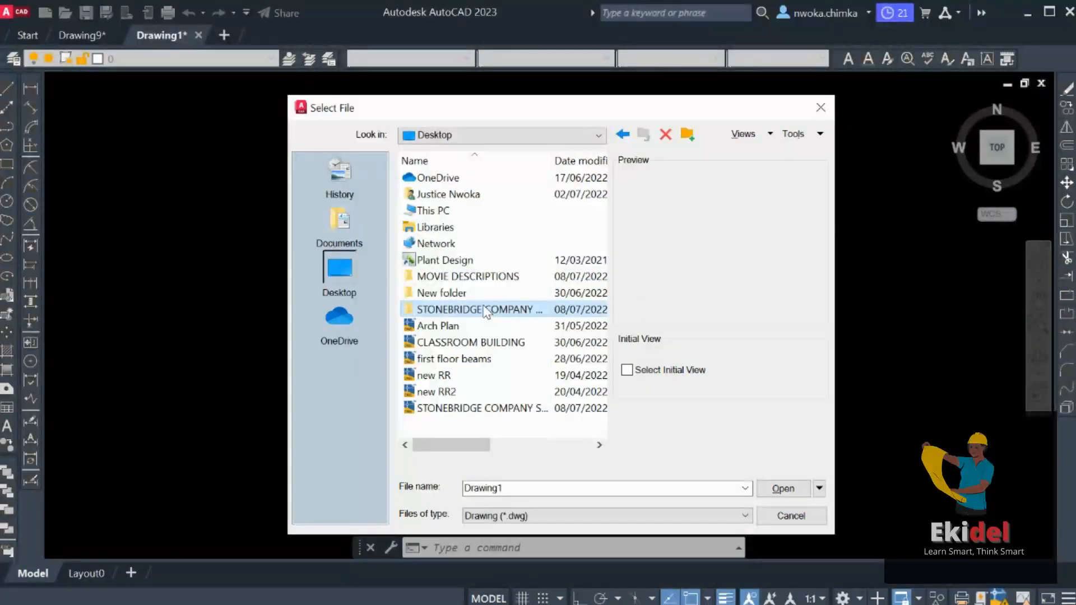
double_click(411, 310)
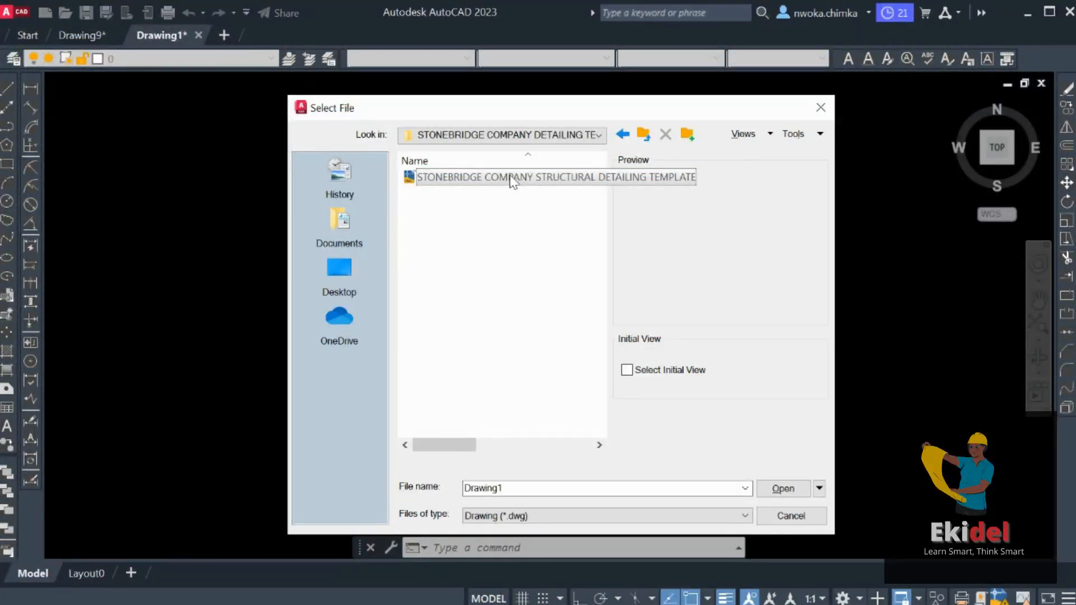
left_click(510, 177)
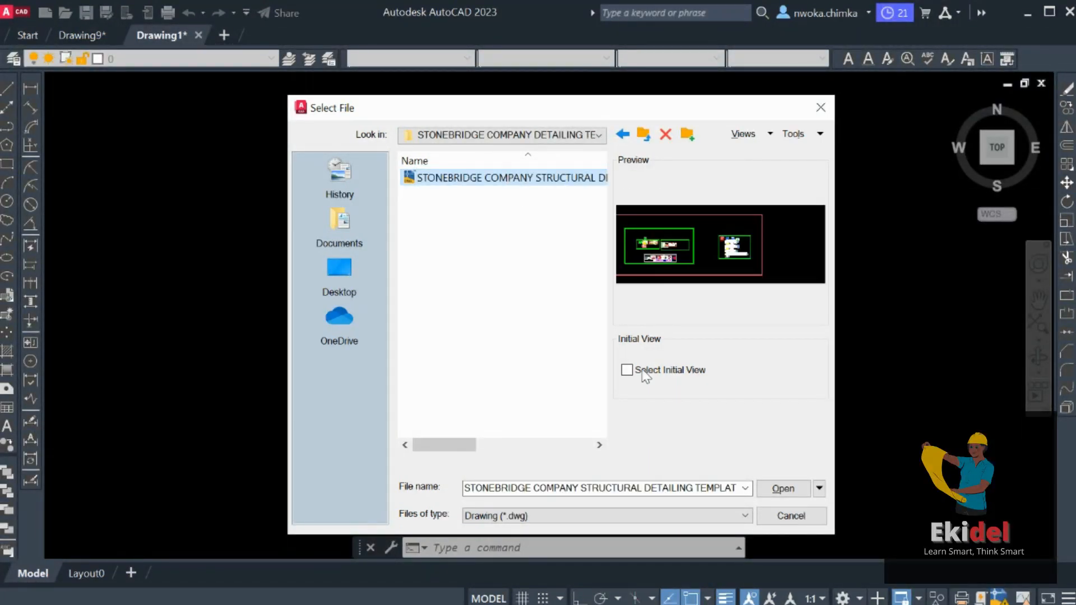
left_click(783, 488)
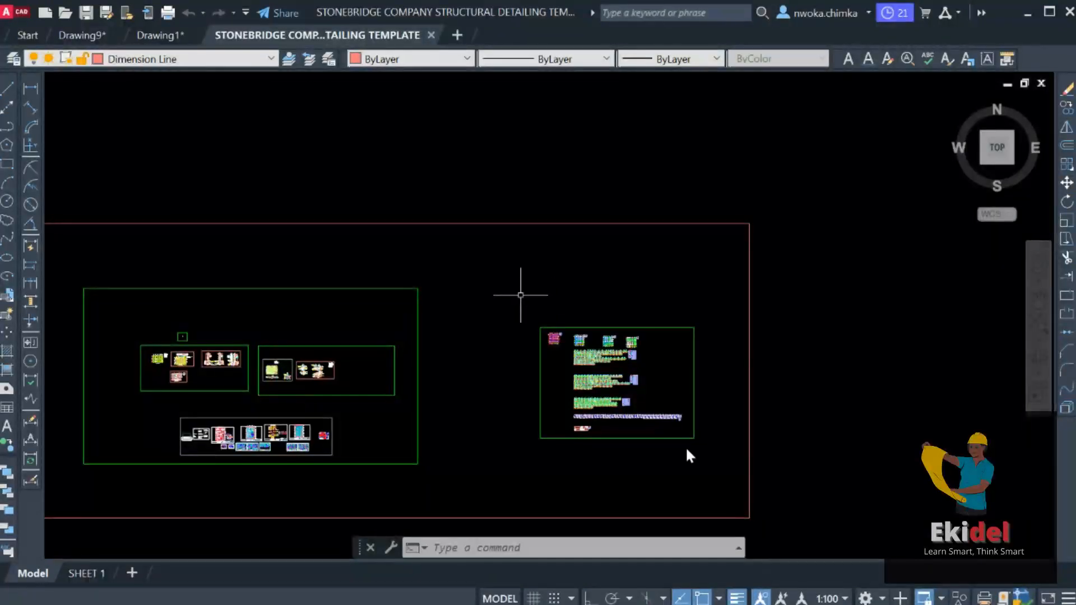
Step: Erase the separate green-framed group of floor plans, beam elevations and footing details from the template drawing
left_click(507, 285)
type("e")
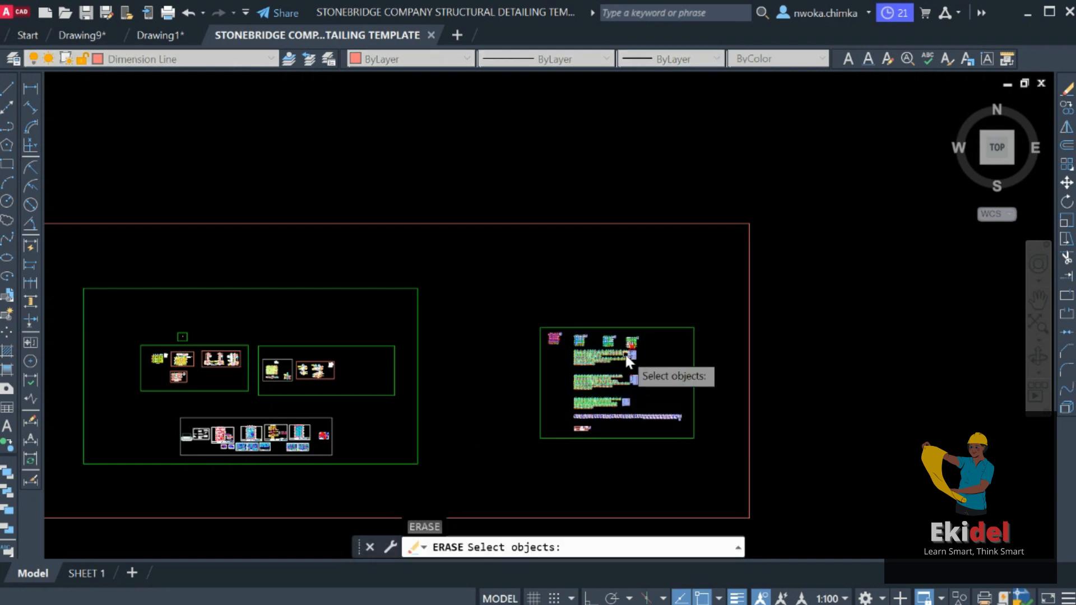
left_click(525, 303)
left_click(724, 449)
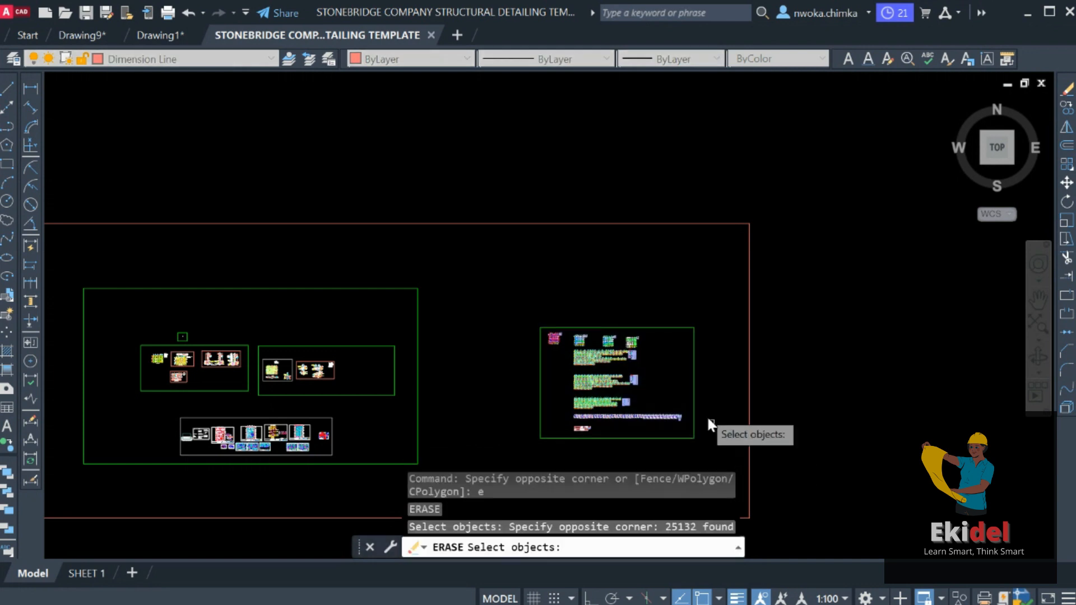
key("Return")
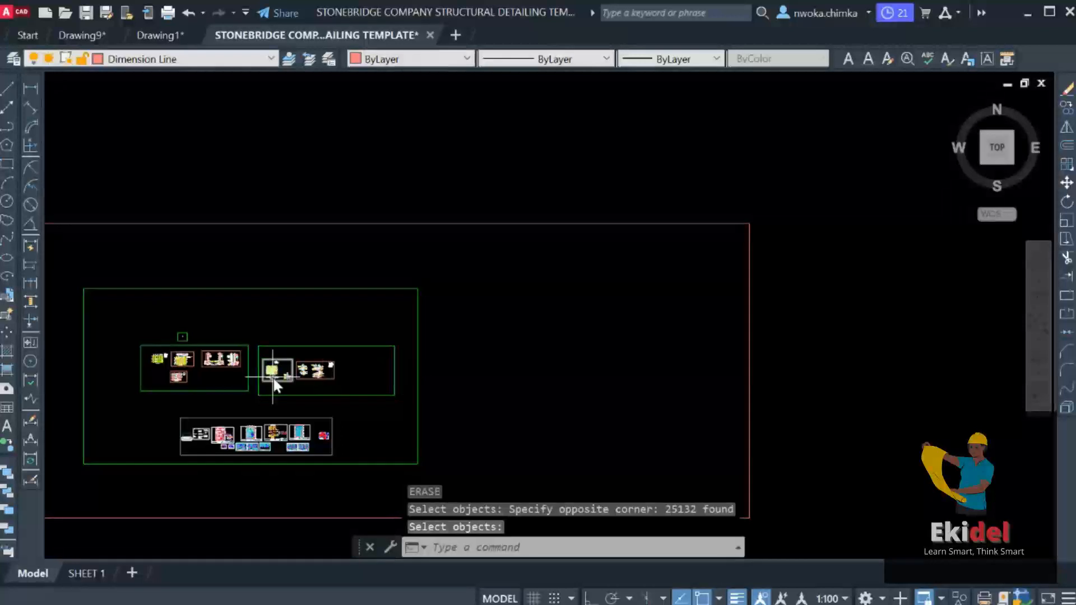
Step: Examine the template's slab reinforcement plan and the column longitudinal details and sections
middle_click_drag(250, 342, 395, 375)
scroll(327, 479, "up", 10)
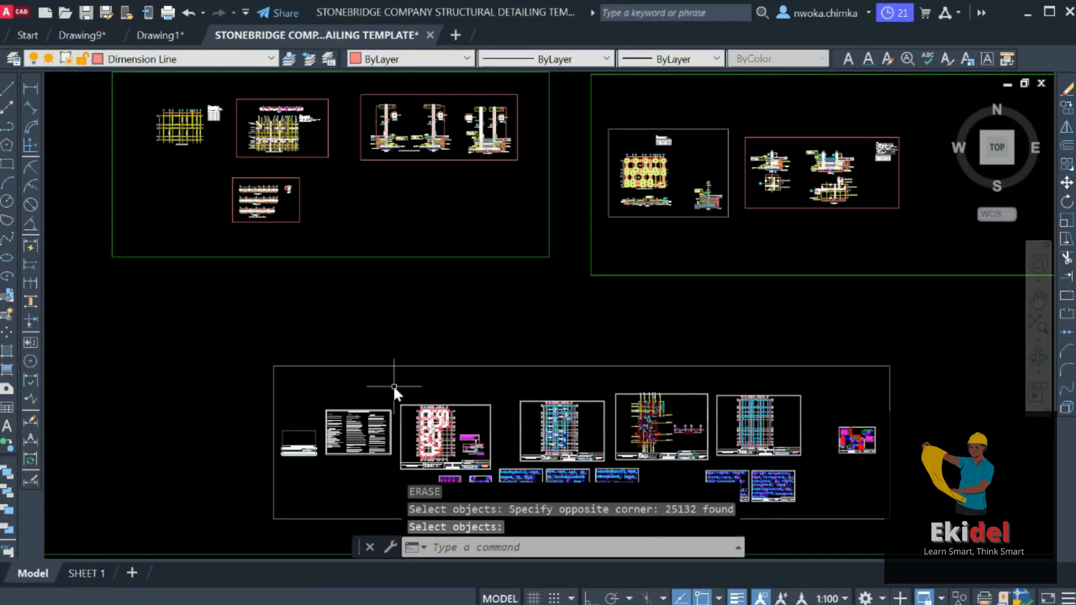
scroll(382, 251, "up", 8)
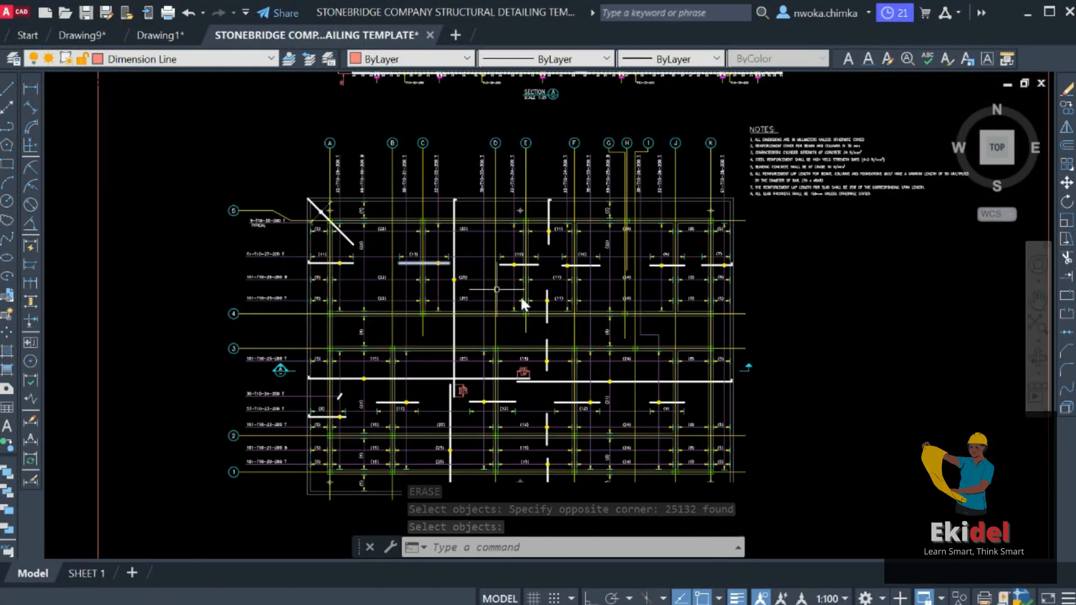
scroll(309, 317, "down", 5)
middle_click_drag(742, 351, 442, 350)
scroll(443, 349, "down", 2)
scroll(443, 349, "up", 6)
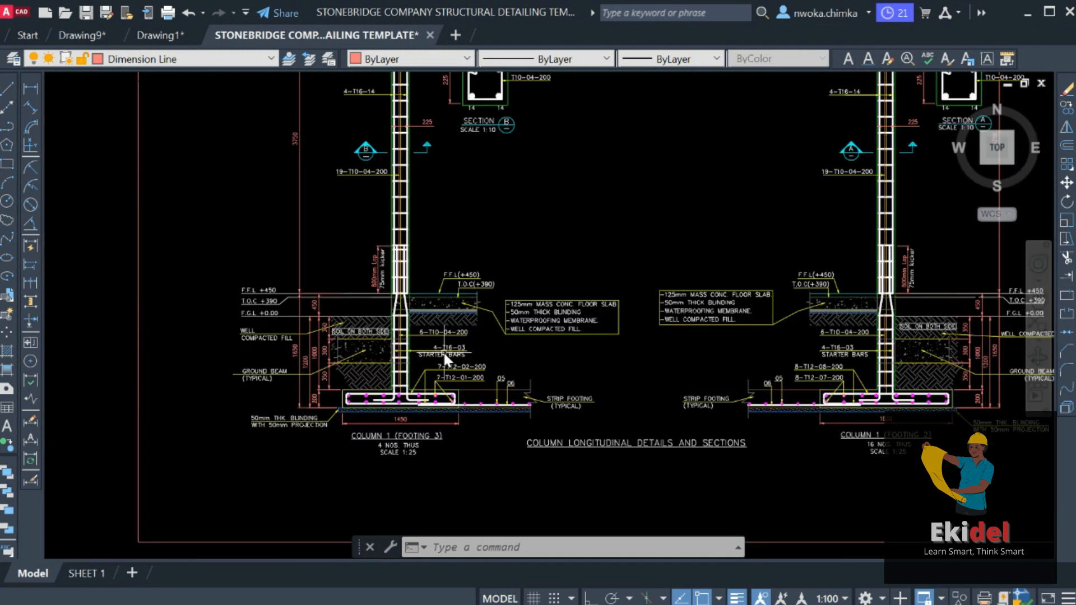
middle_click_drag(375, 330, 355, 382)
scroll(396, 277, "down", 6)
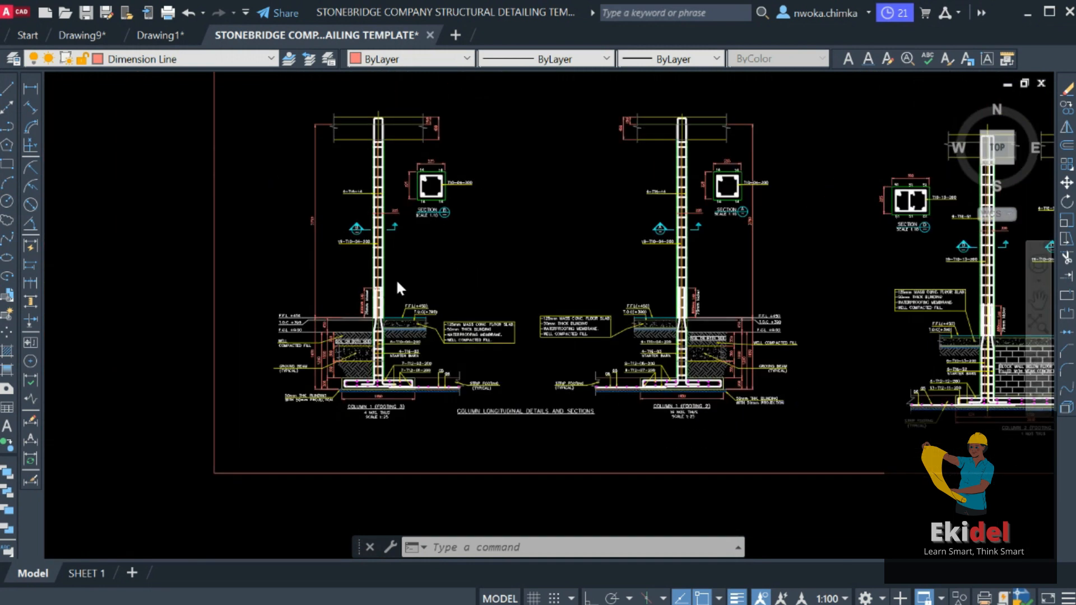
Step: Inspect the template's roof beam details and sections, including the reinforcement labels of Roof Beam 1
middle_click_drag(566, 391, 578, 265)
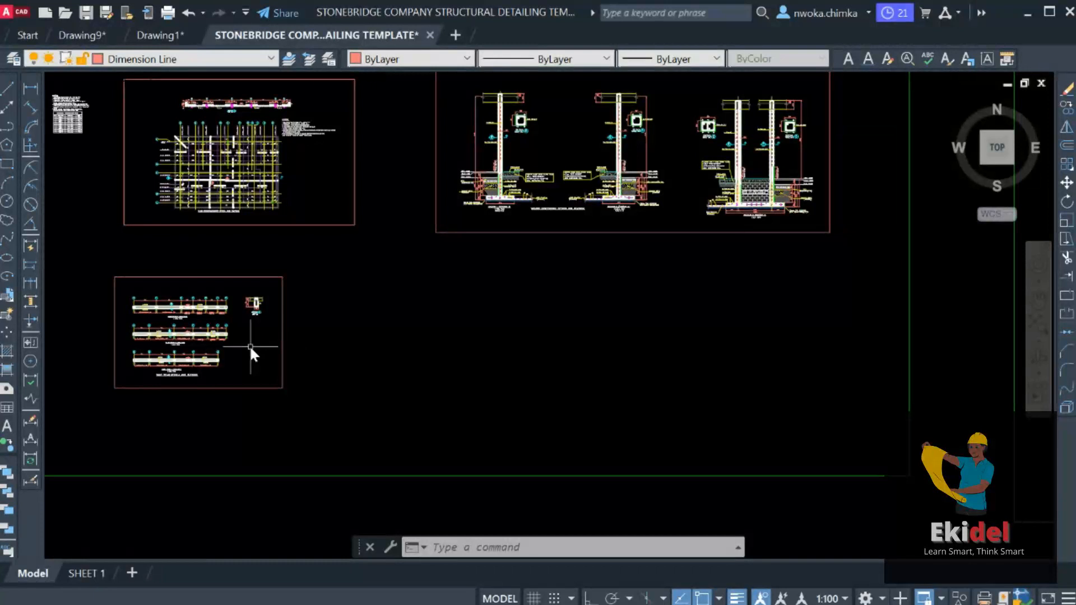
scroll(137, 314, "up", 6)
scroll(163, 298, "up", 4)
middle_click_drag(162, 298, 258, 300)
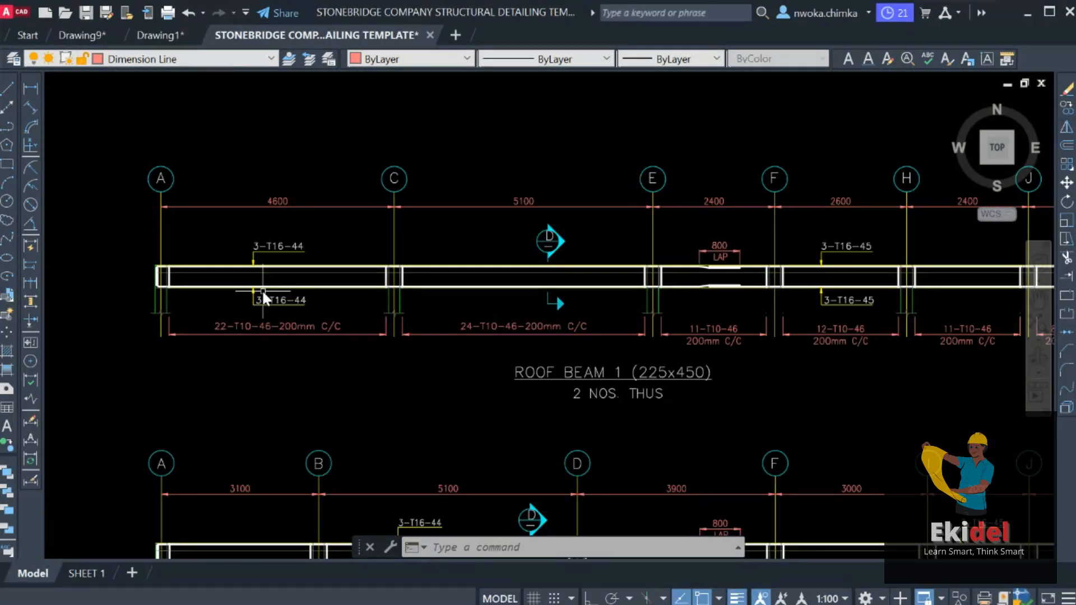
scroll(355, 278, "down", 10)
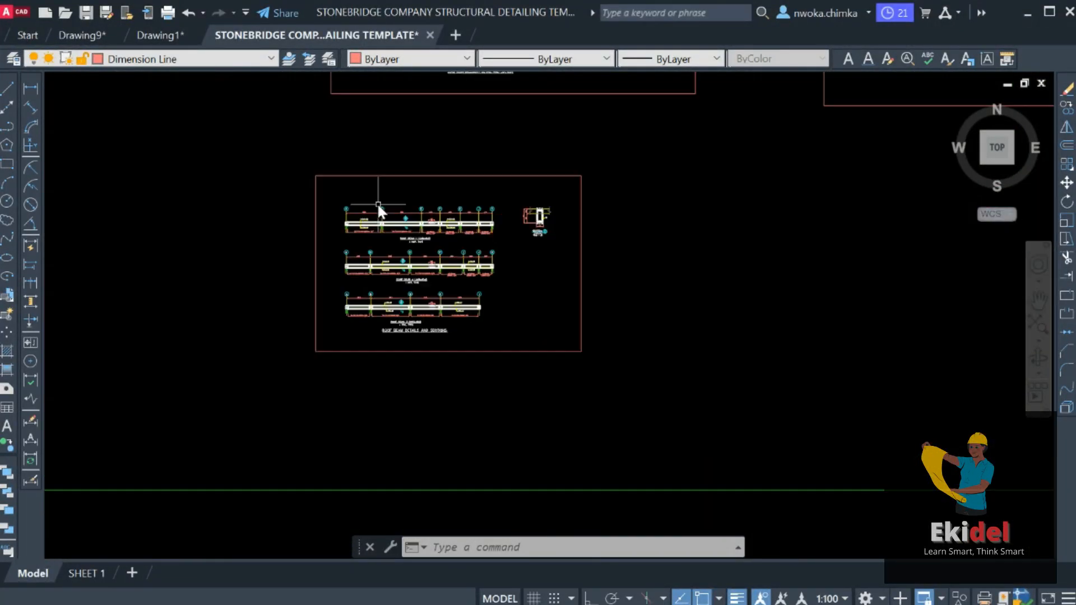
Step: Read the first floor beam sheet's title block, covering the consulting engineers, drawing title, project and notes fields
scroll(446, 371, "down", 8)
middle_click_drag(329, 287, 215, 283)
scroll(261, 305, "up", 6)
scroll(336, 367, "down", 4)
scroll(314, 314, "up", 4)
scroll(307, 303, "up", 5)
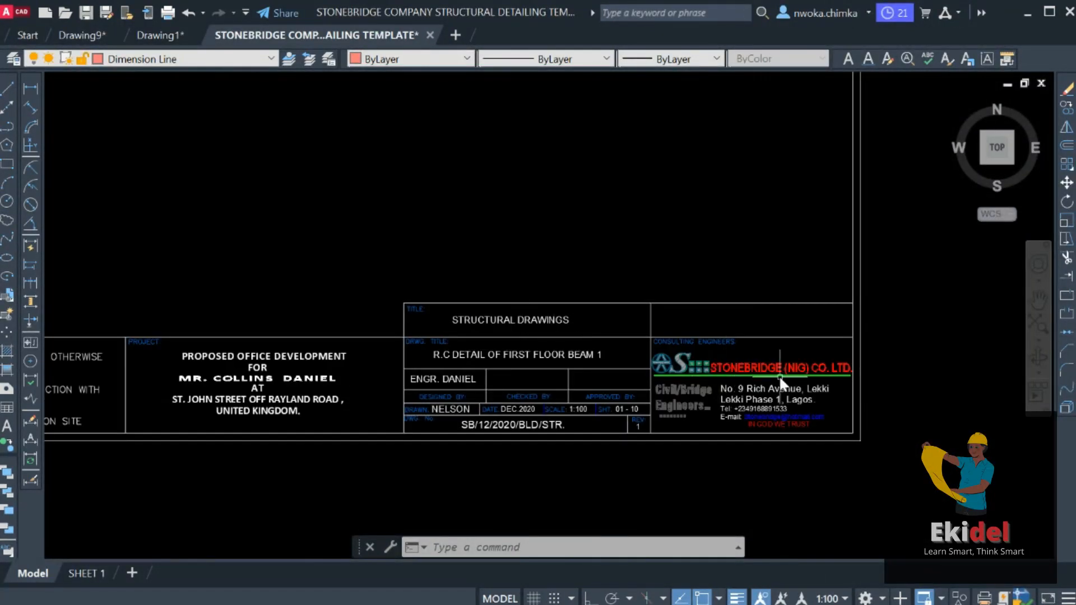
scroll(778, 376, "up", 6)
scroll(877, 391, "down", 8)
middle_click_drag(526, 413, 793, 402)
scroll(827, 395, "up", 4)
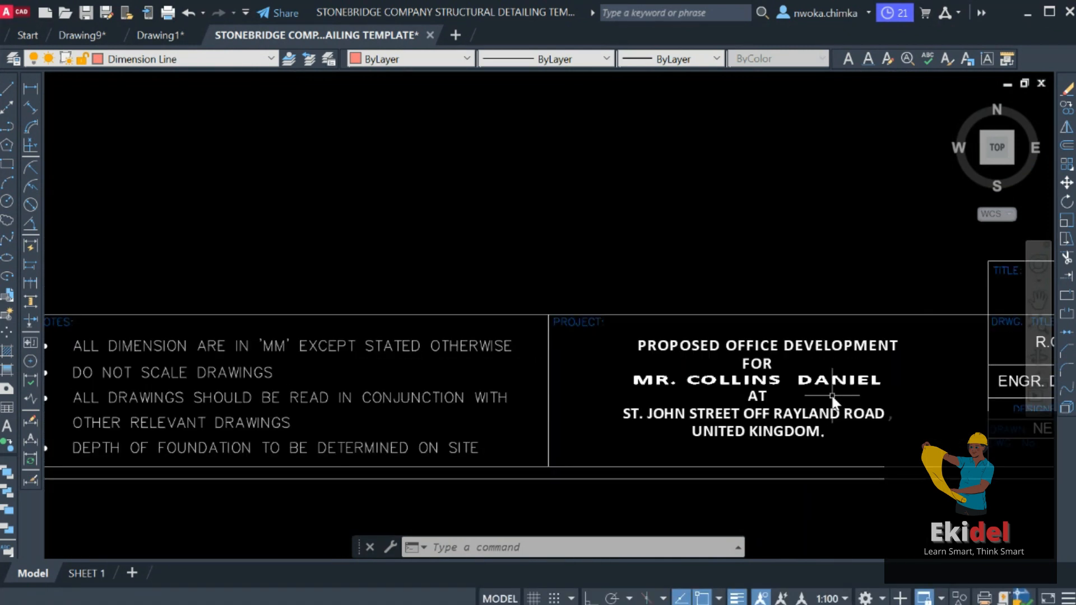
Step: Read the project field of the first floor beam sheet's title block, and view the template's framed sheet groups
scroll(832, 395, "up", 4)
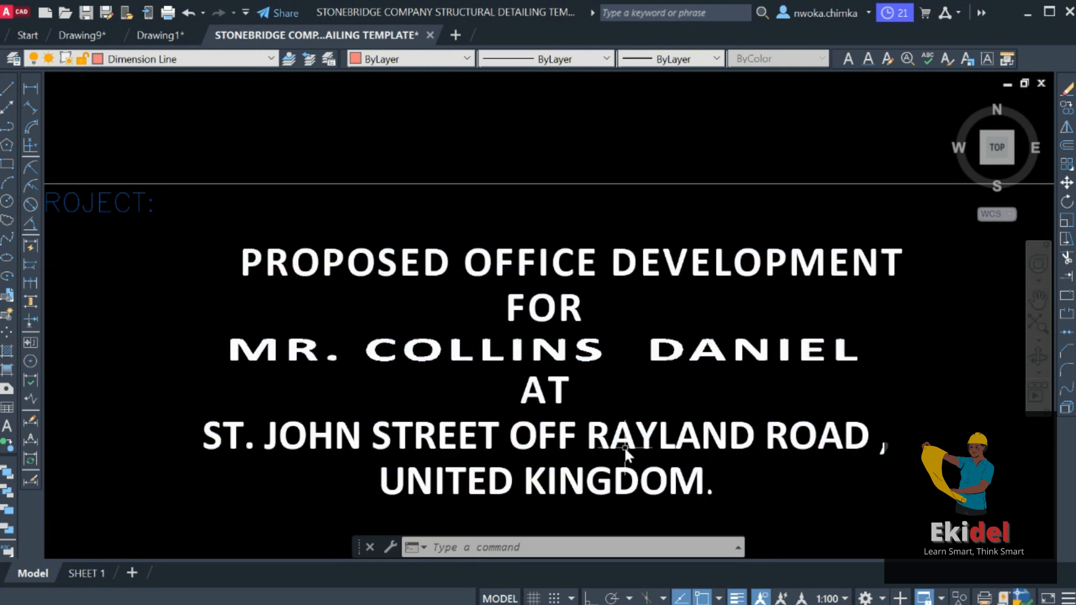
scroll(616, 442, "down", 8)
scroll(423, 337, "down", 17)
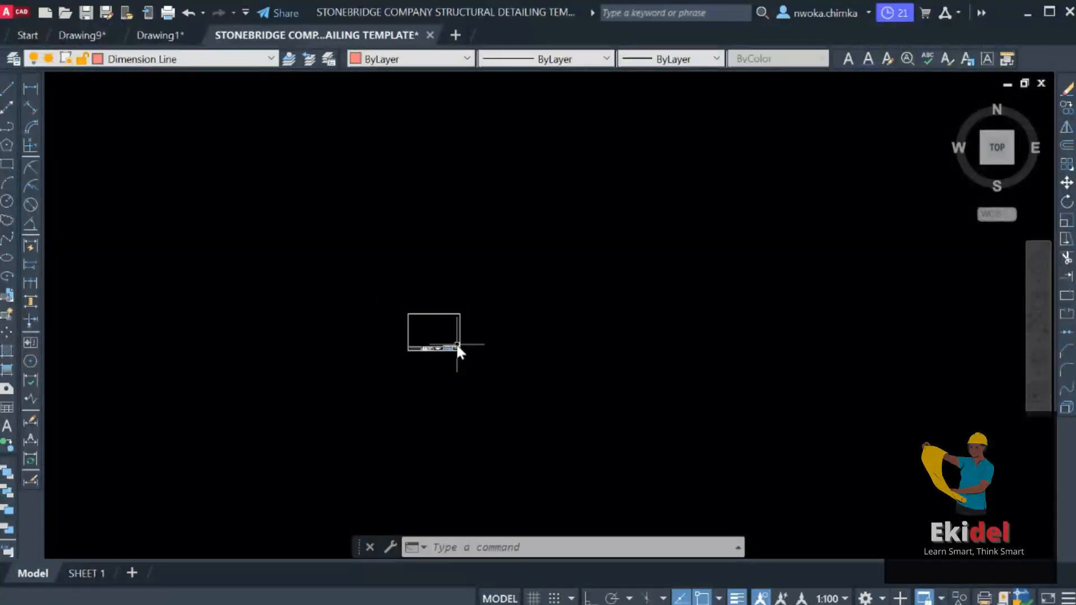
middle_click_drag(620, 359, 407, 325)
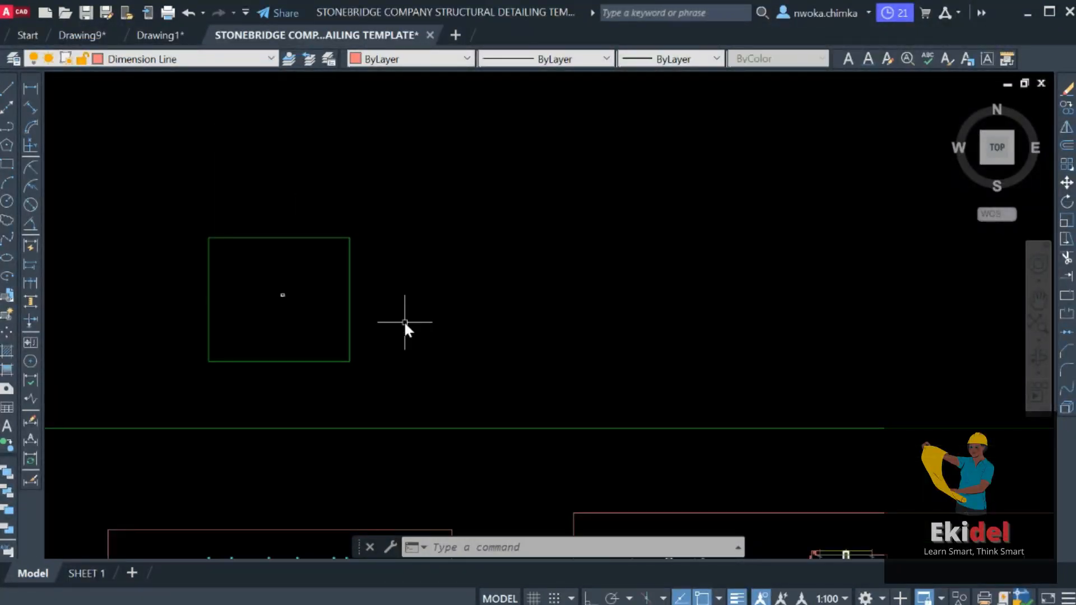
scroll(327, 305, "down", 6)
middle_click_drag(381, 302, 314, 305)
scroll(463, 312, "down", 2)
middle_click_drag(463, 312, 350, 341)
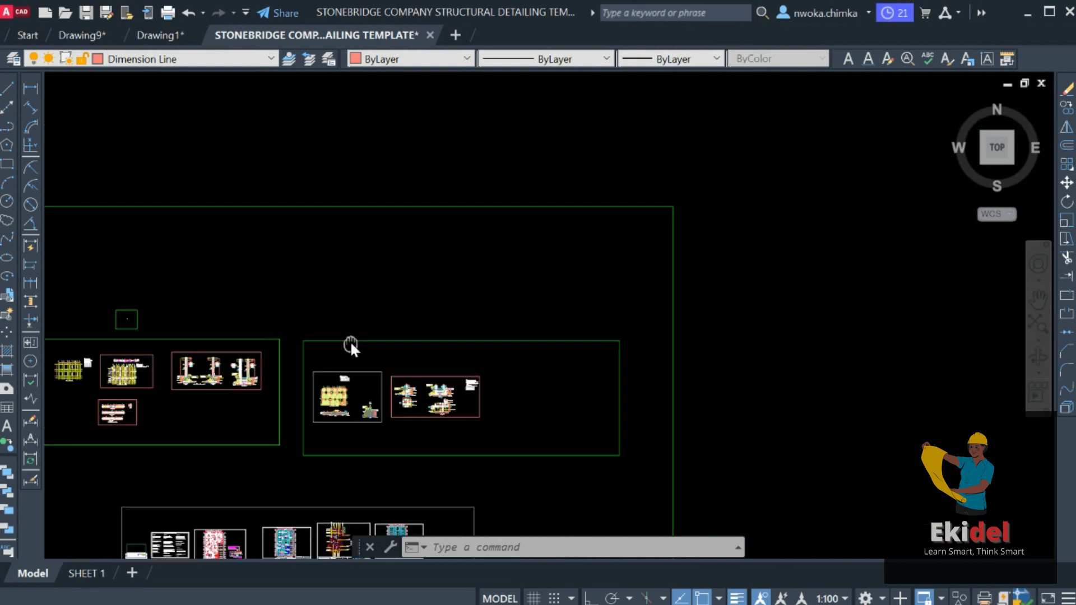
Step: Compare the overall drawing layout in Drawing1 with the Stonebridge template and the empty space beside its framed sheets
left_click(161, 34)
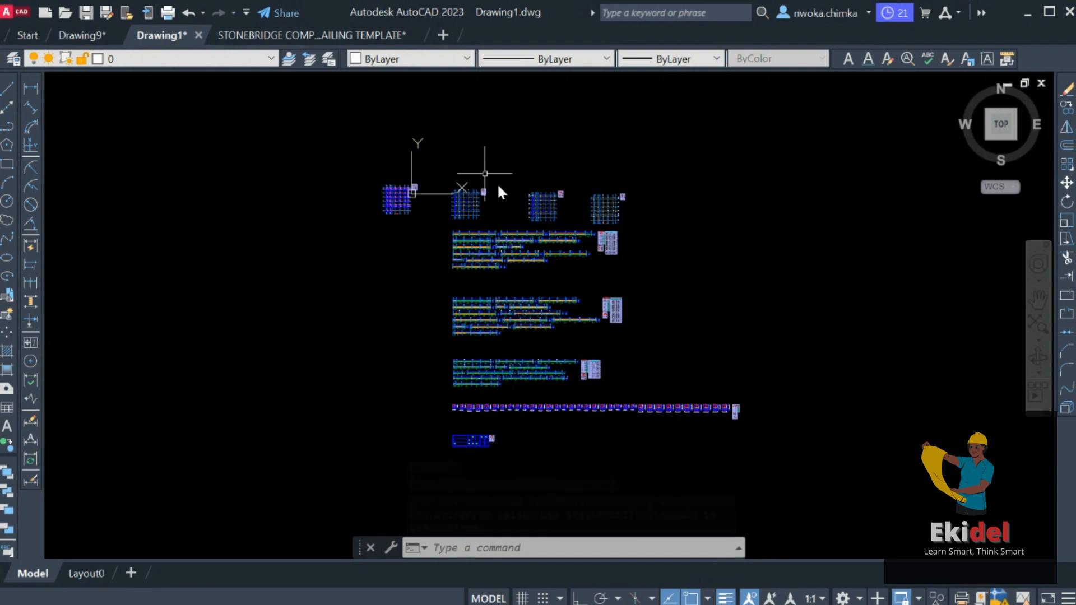
left_click(296, 36)
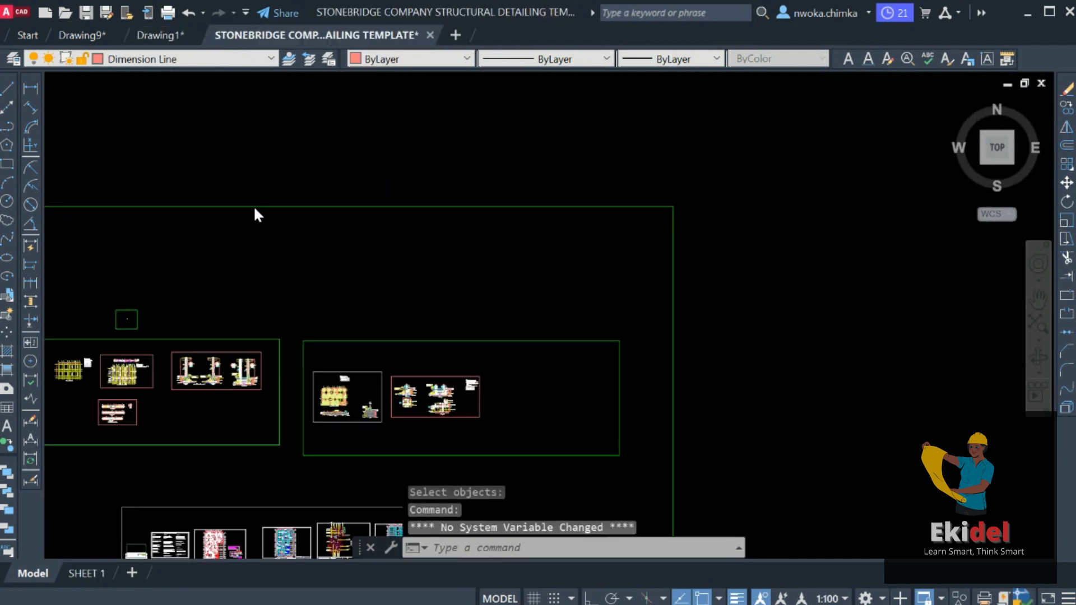
scroll(409, 209, "down", 4)
middle_click_drag(700, 256, 487, 263)
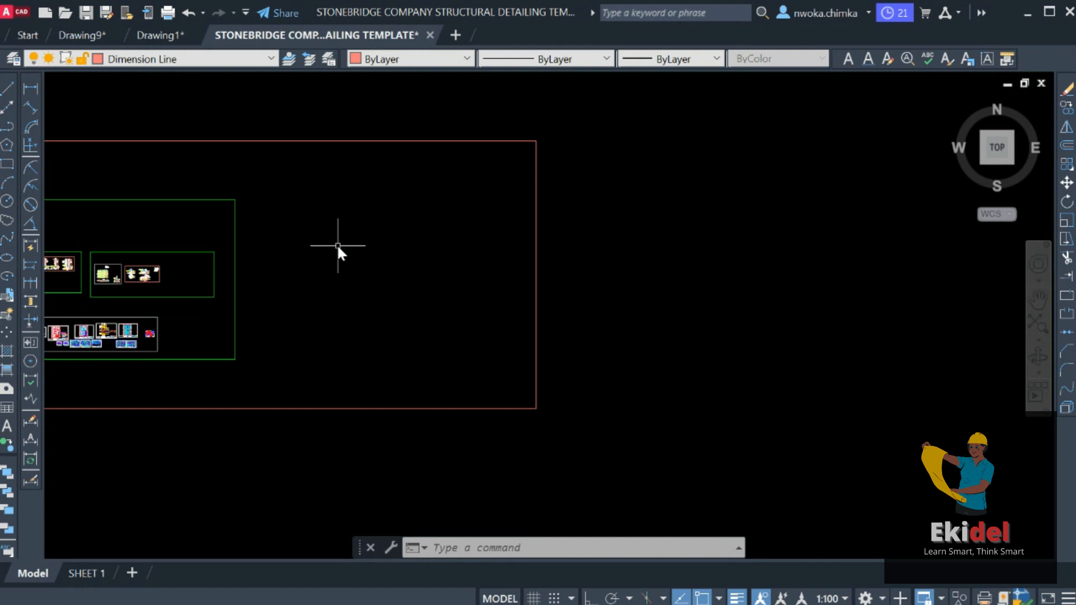
left_click(153, 30)
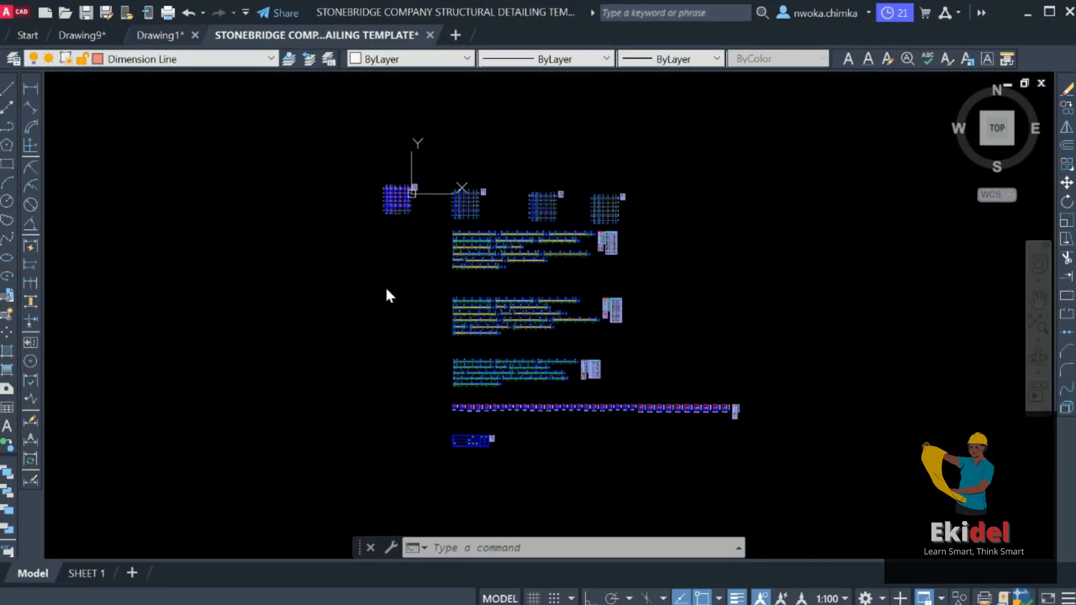
left_click(310, 33)
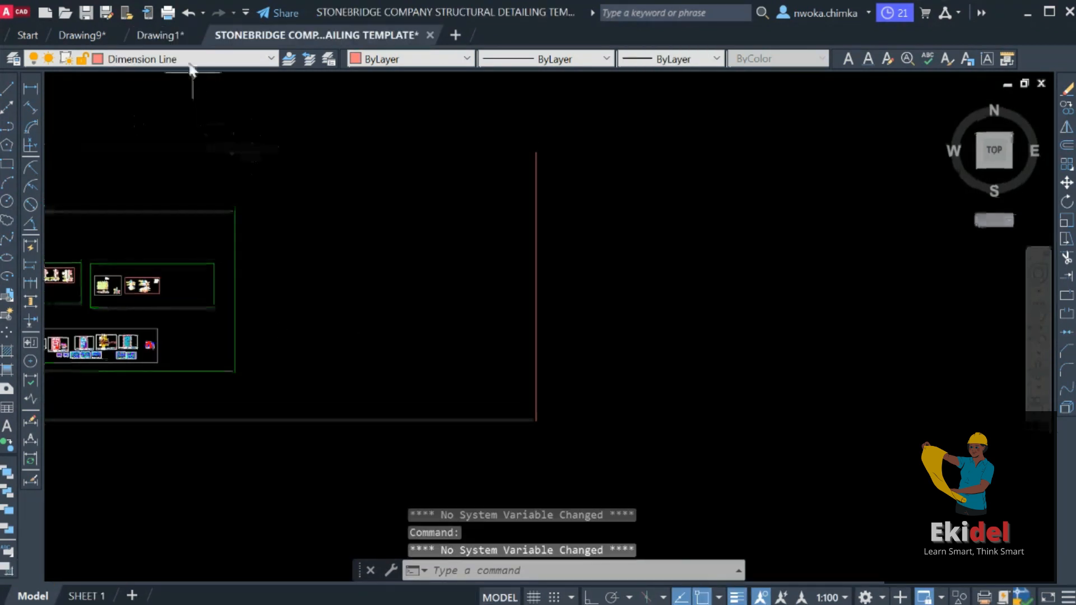
left_click(163, 34)
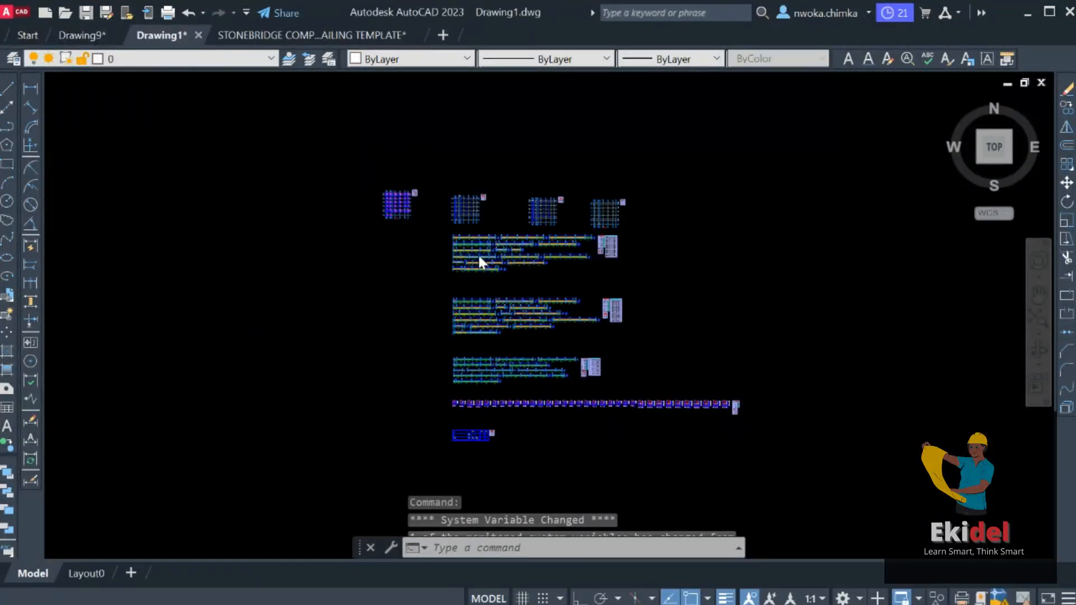
Step: Examine the first floor beam elevations in Drawing1, checking the top reinforcement line, bar labels and beam supports
scroll(478, 248, "up", 12)
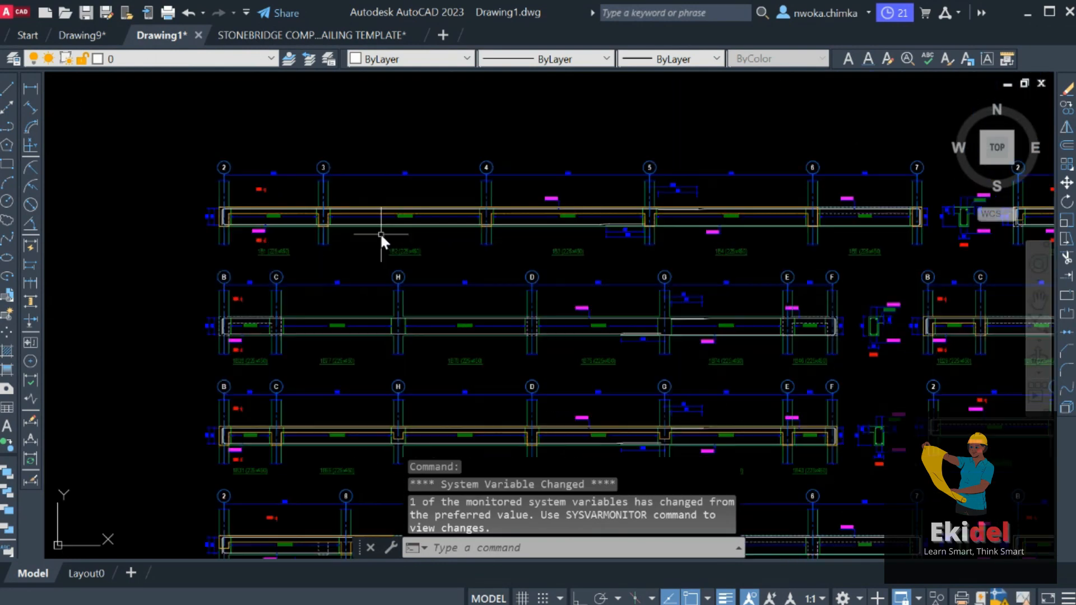
scroll(389, 216, "up", 5)
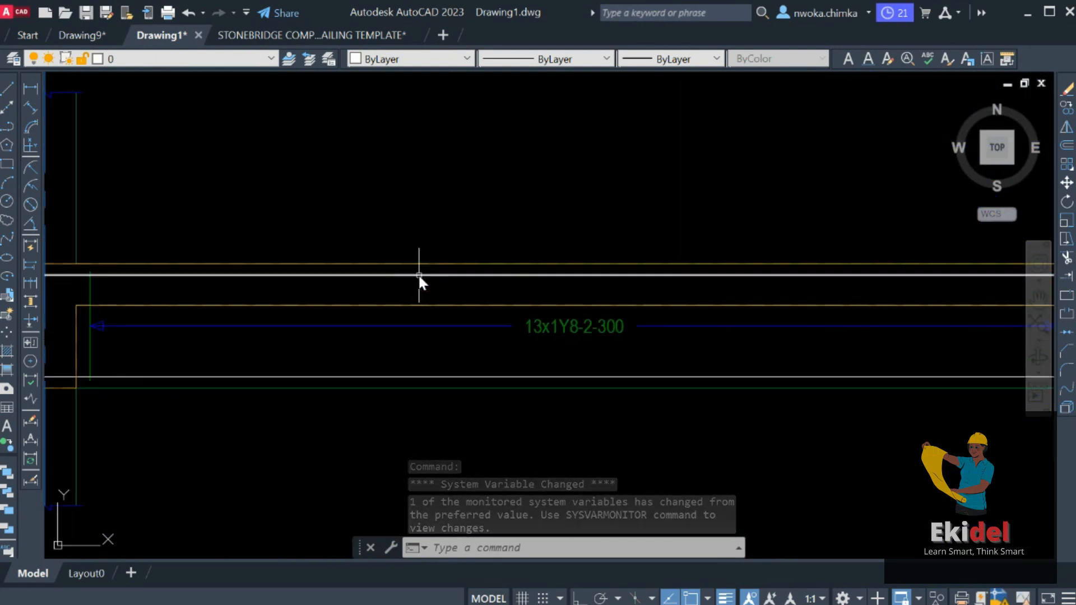
left_click(418, 274)
scroll(647, 260, "down", 3)
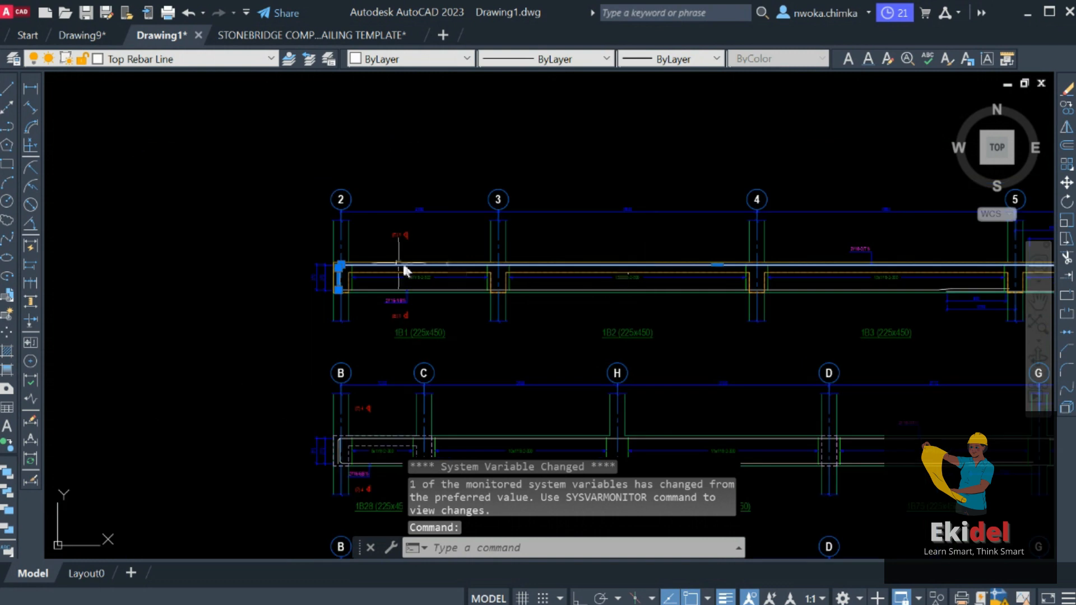
key("Escape")
scroll(377, 246, "down", 5)
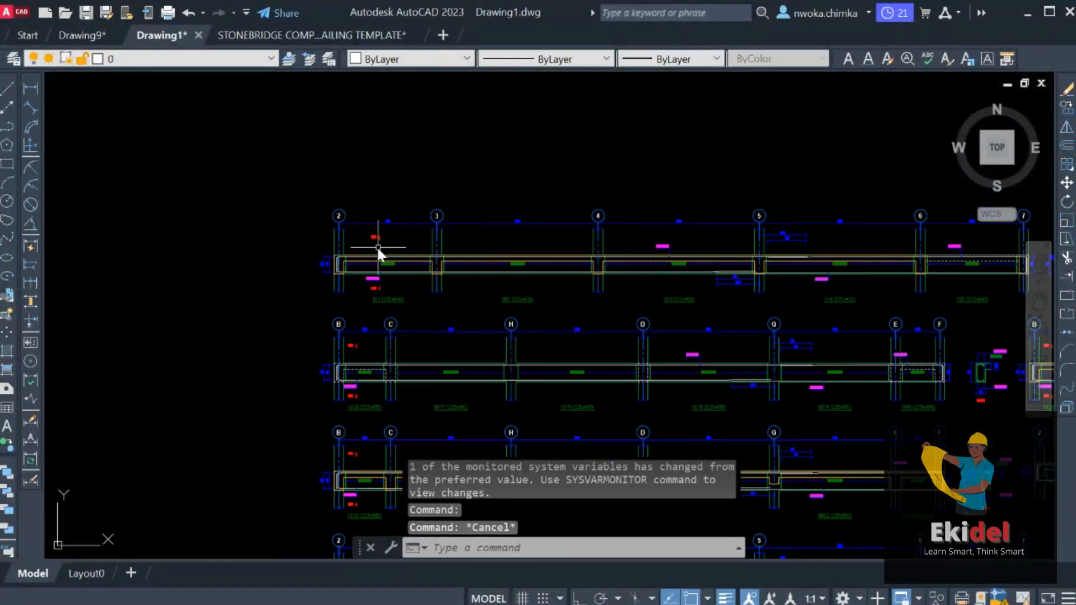
middle_click_drag(497, 273, 412, 251)
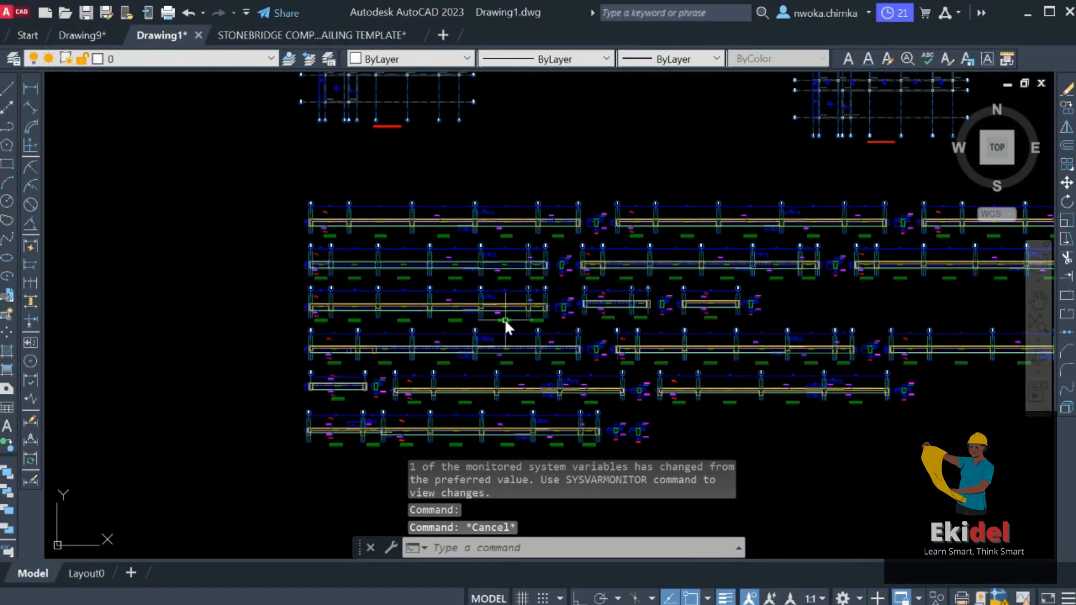
scroll(474, 274, "up", 4)
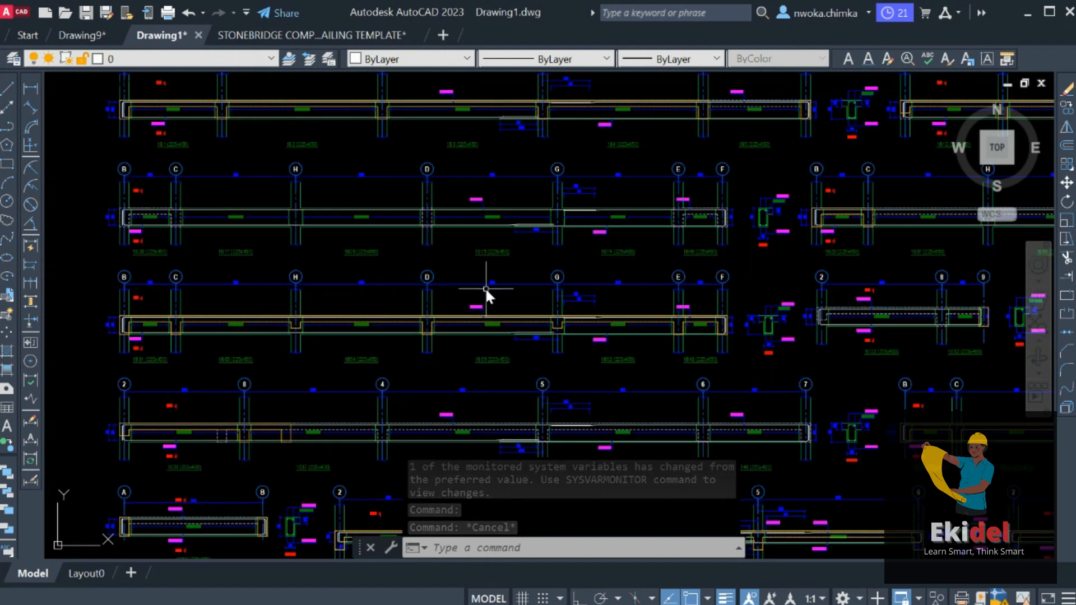
scroll(429, 274, "up", 2)
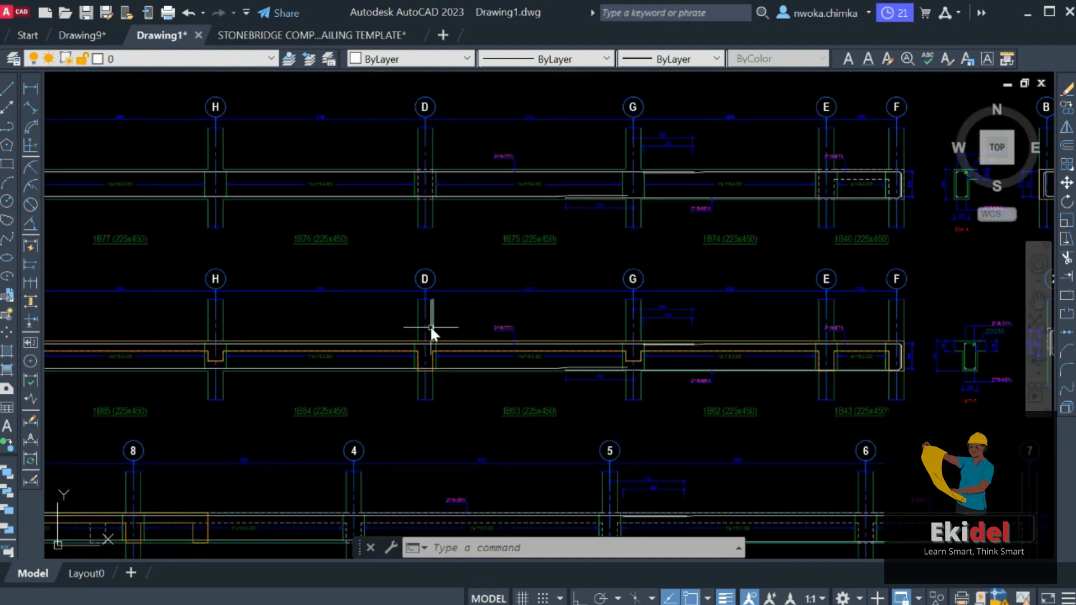
scroll(395, 338, "up", 4)
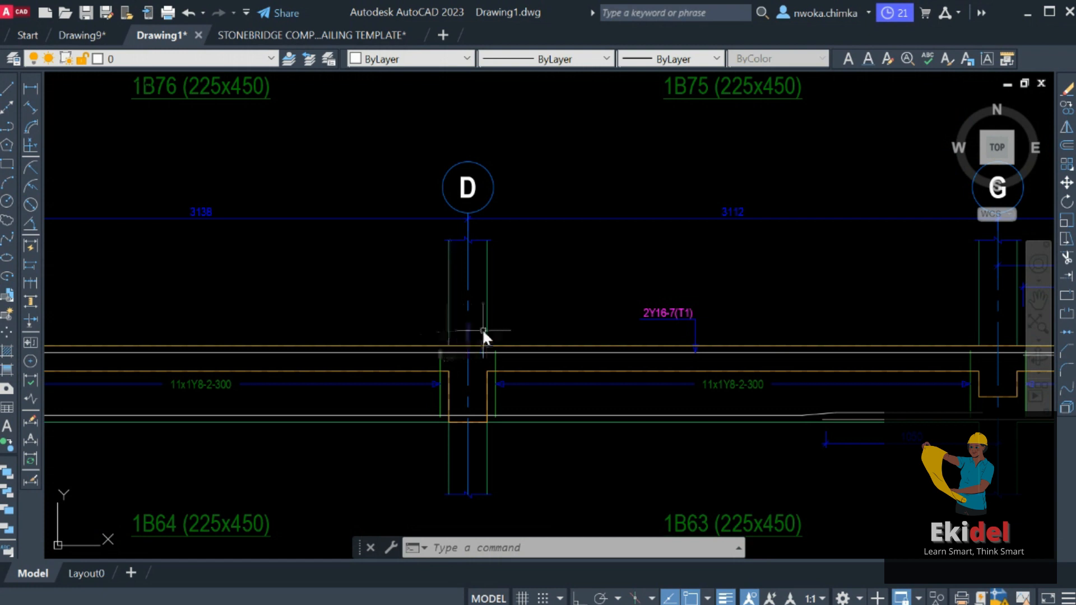
scroll(509, 318, "down", 5)
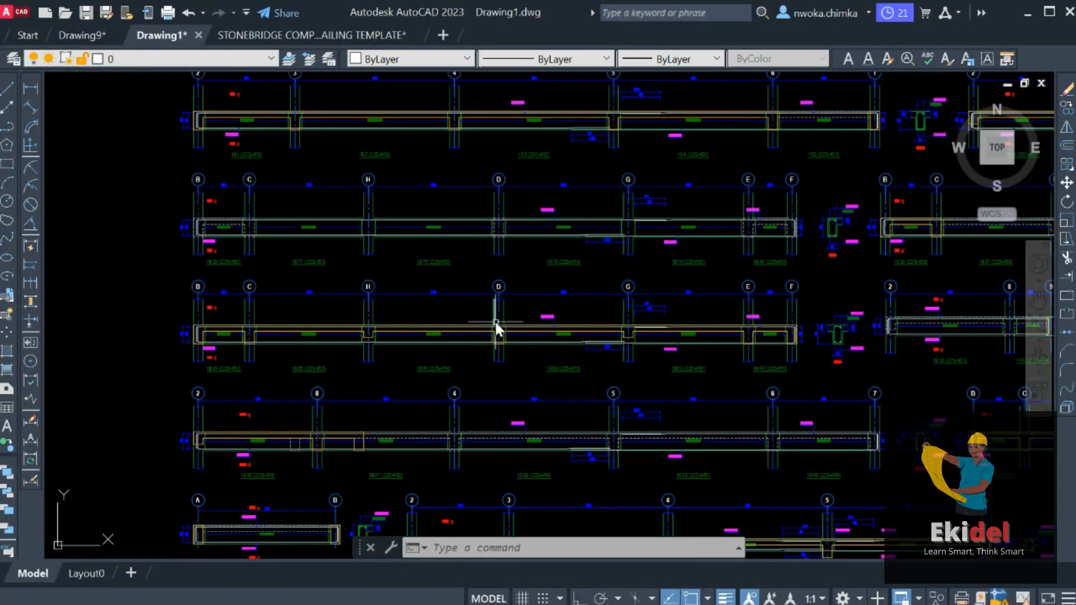
scroll(452, 324, "down", 2)
scroll(402, 328, "up", 4)
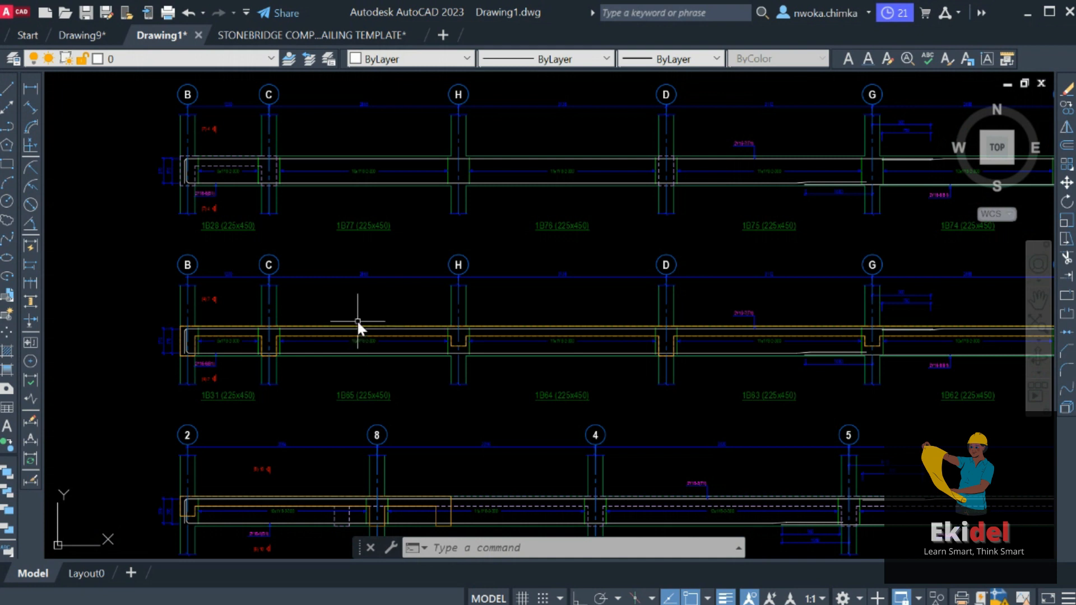
scroll(357, 320, "down", 10)
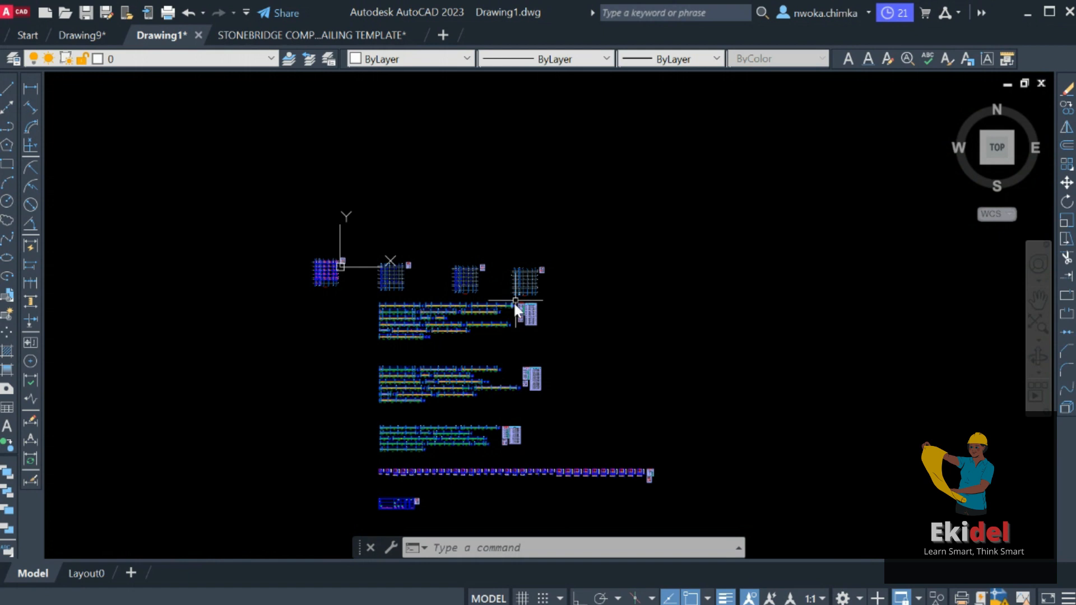
Step: Copy all the plans, beam elevations, schedules, column and footing details in Drawing1 to the clipboard
left_click(302, 35)
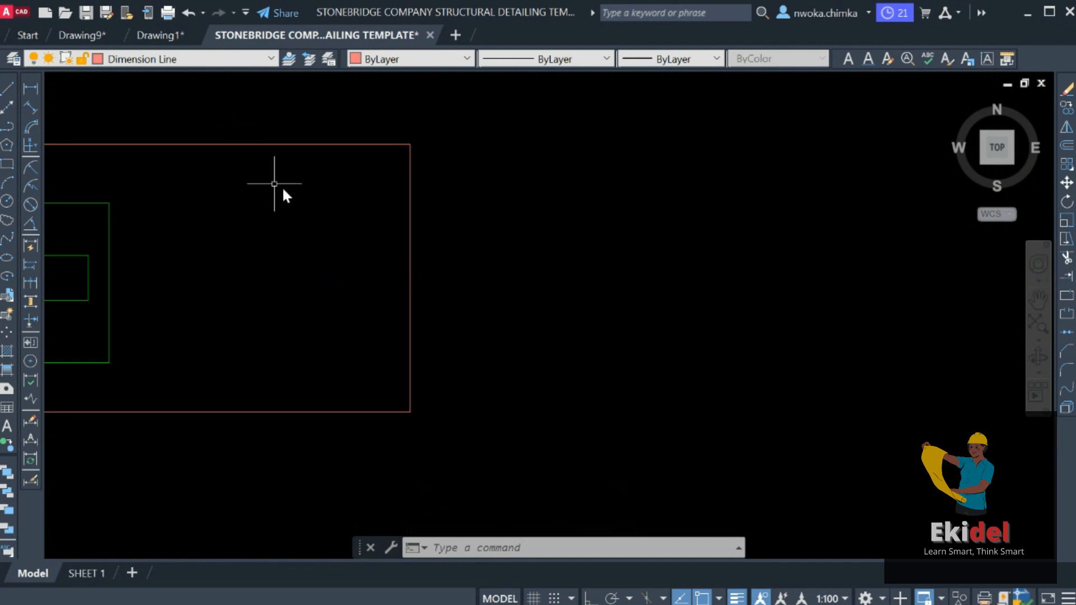
left_click(159, 38)
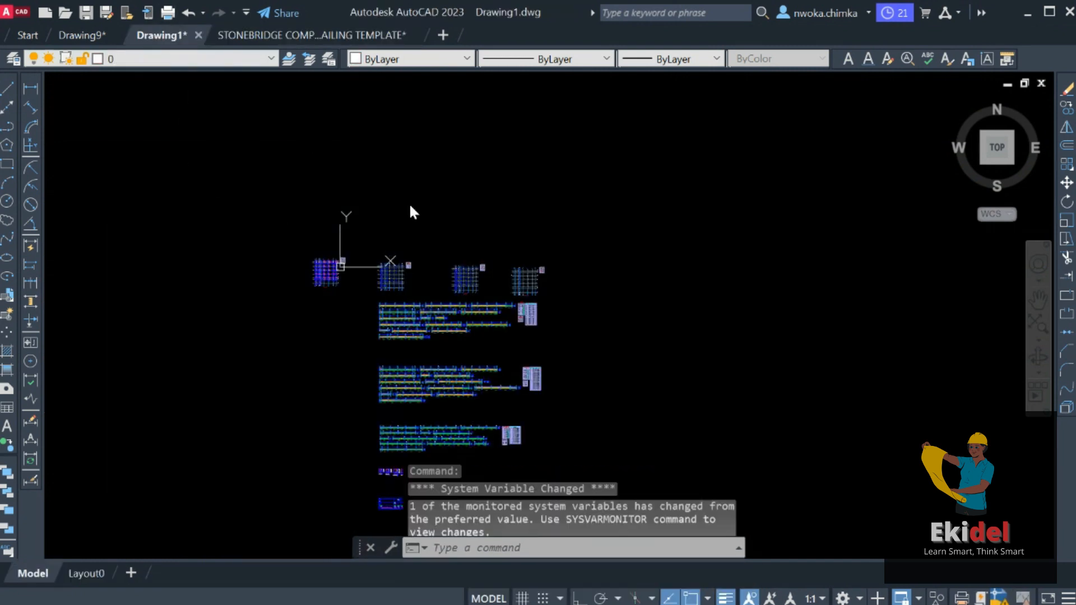
scroll(468, 170, "down", 3)
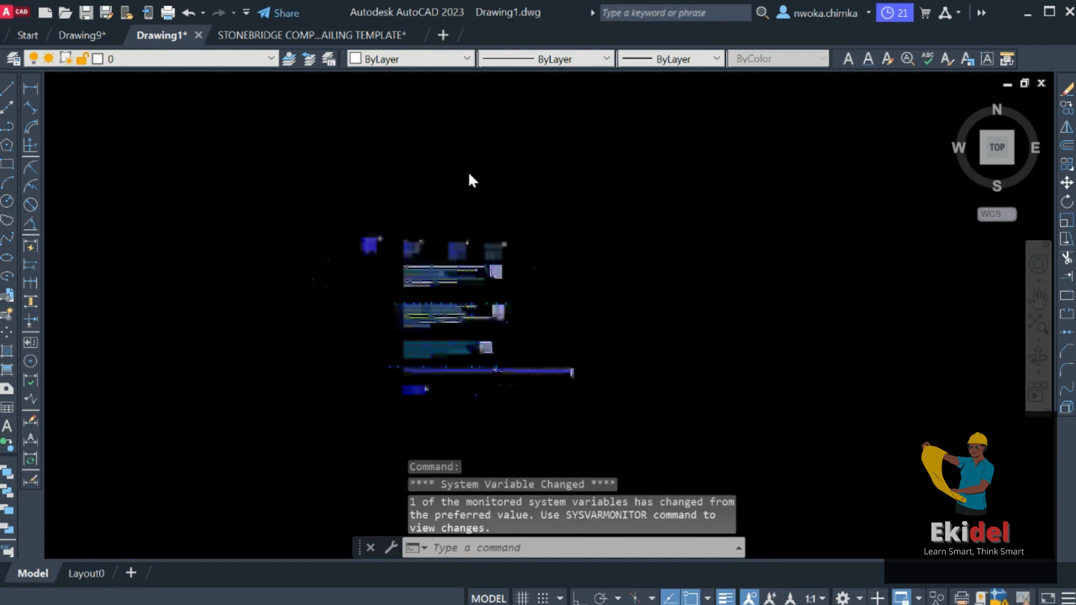
left_click(598, 155)
left_click(369, 344)
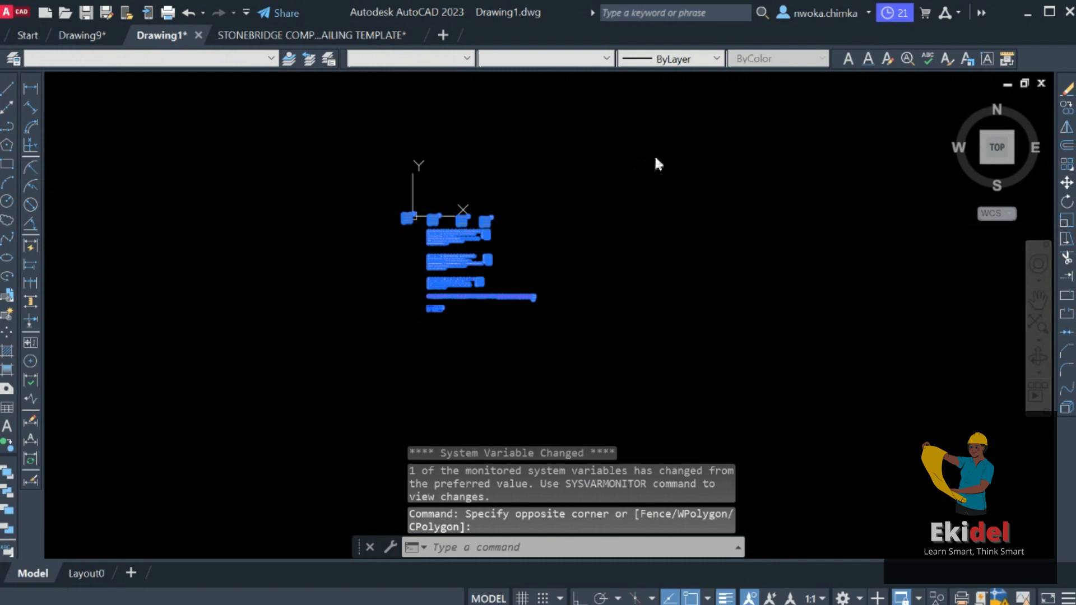
right_click(823, 199)
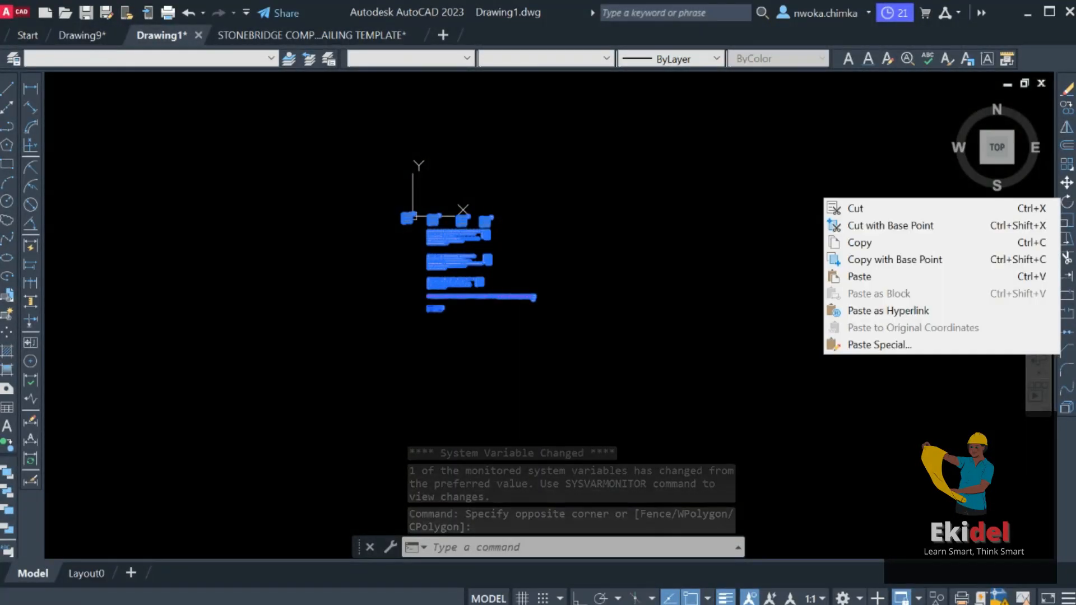
left_click(860, 244)
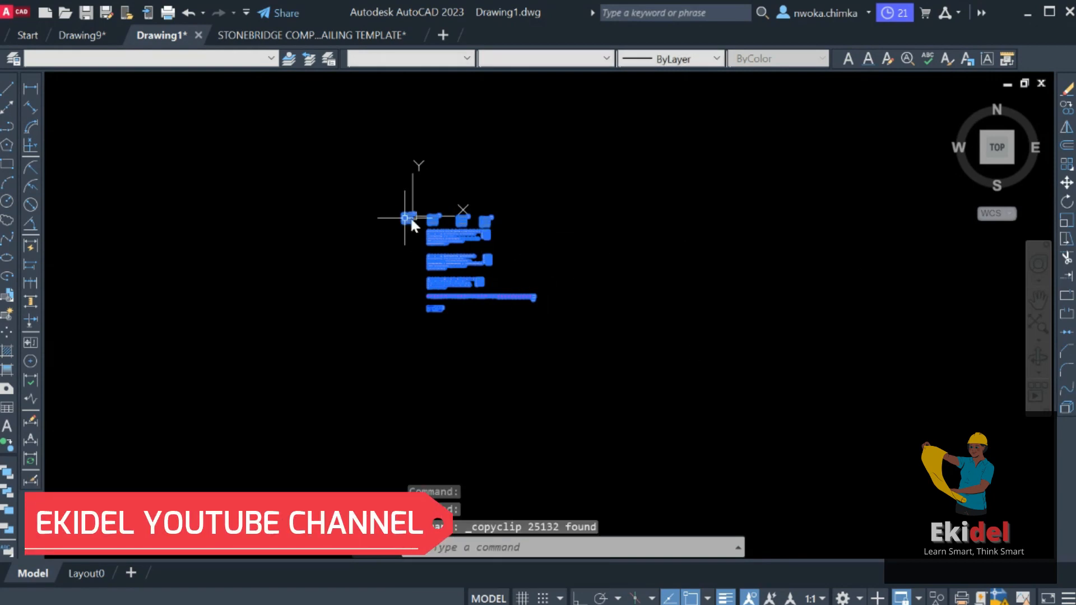
Step: Paste the copied structural drawings into the Stonebridge template, in the empty area outside the large red frame
left_click(296, 34)
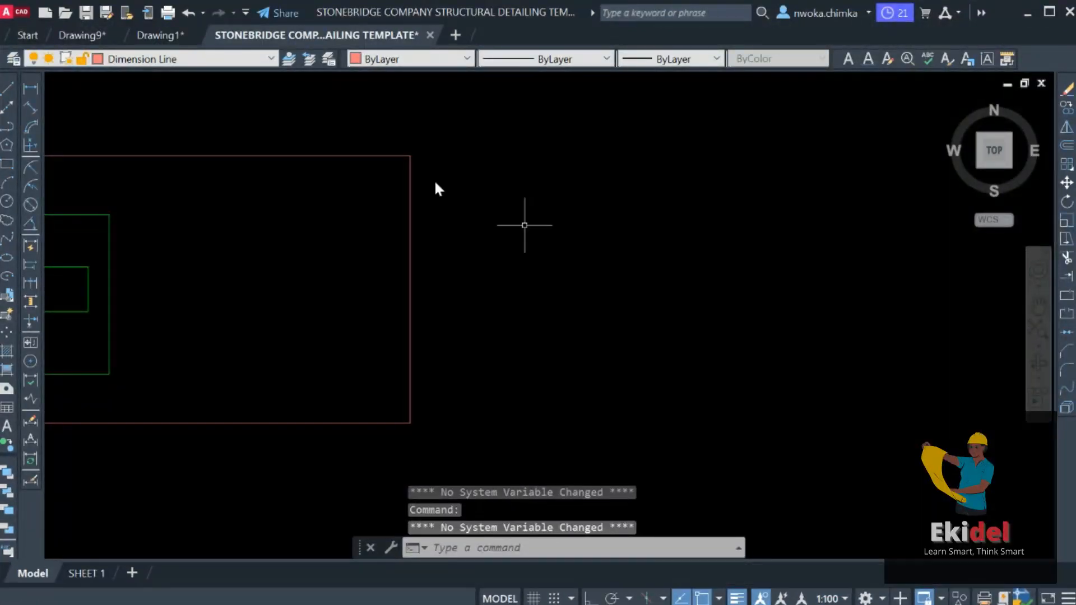
scroll(514, 224, "down", 3)
middle_click_drag(563, 203, 420, 224)
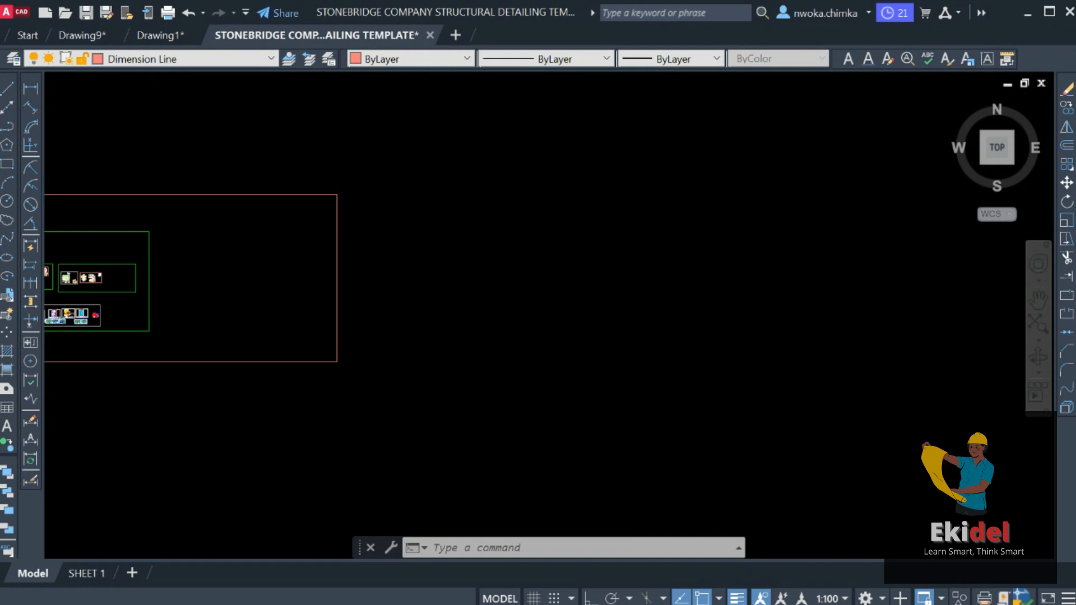
right_click(703, 250)
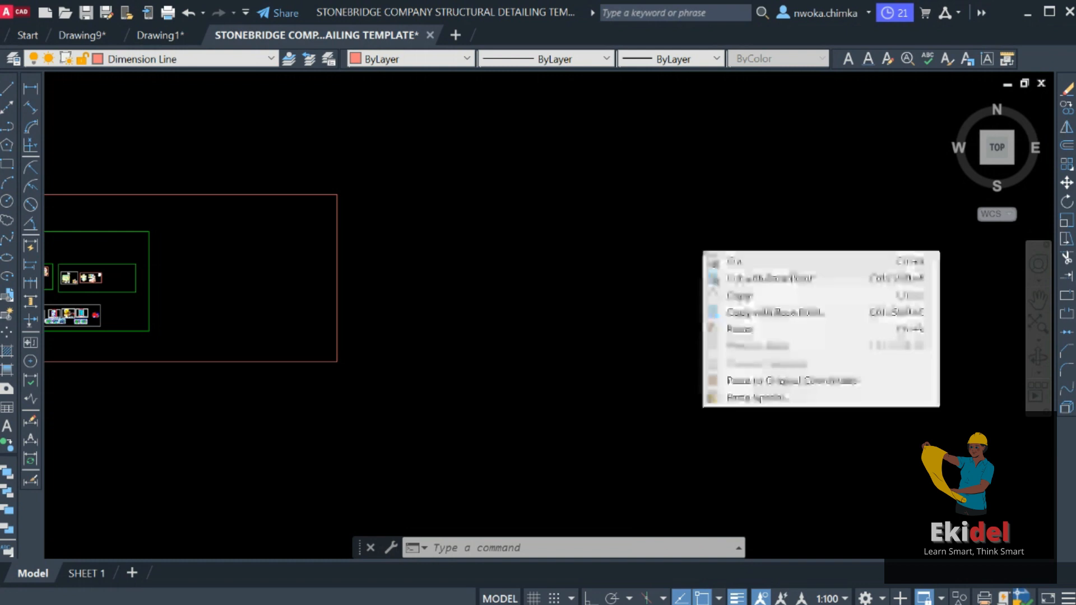
left_click(748, 329)
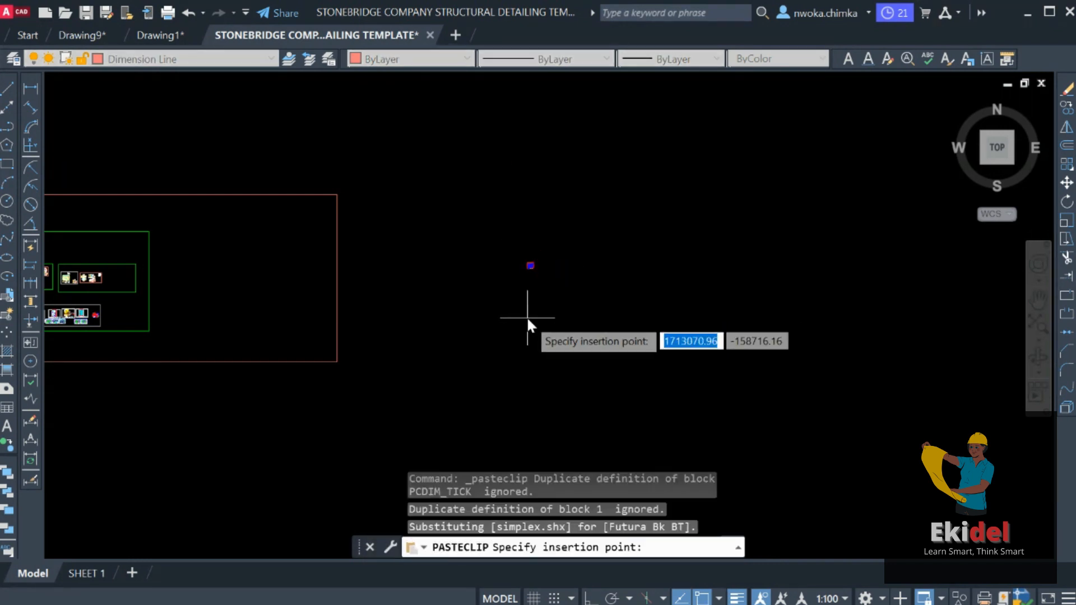
left_click(500, 294)
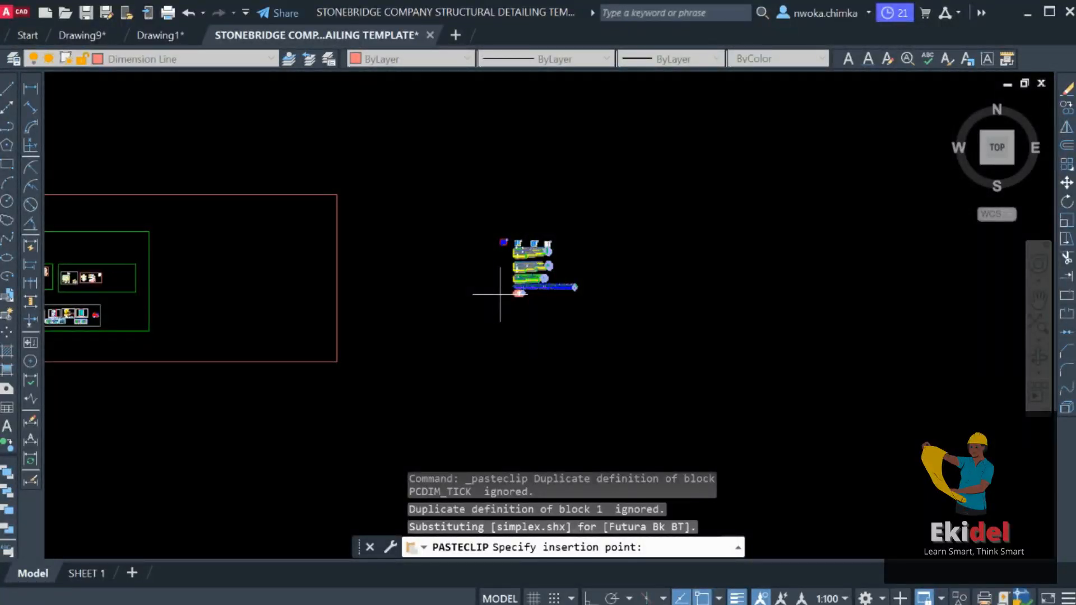
left_click(500, 294)
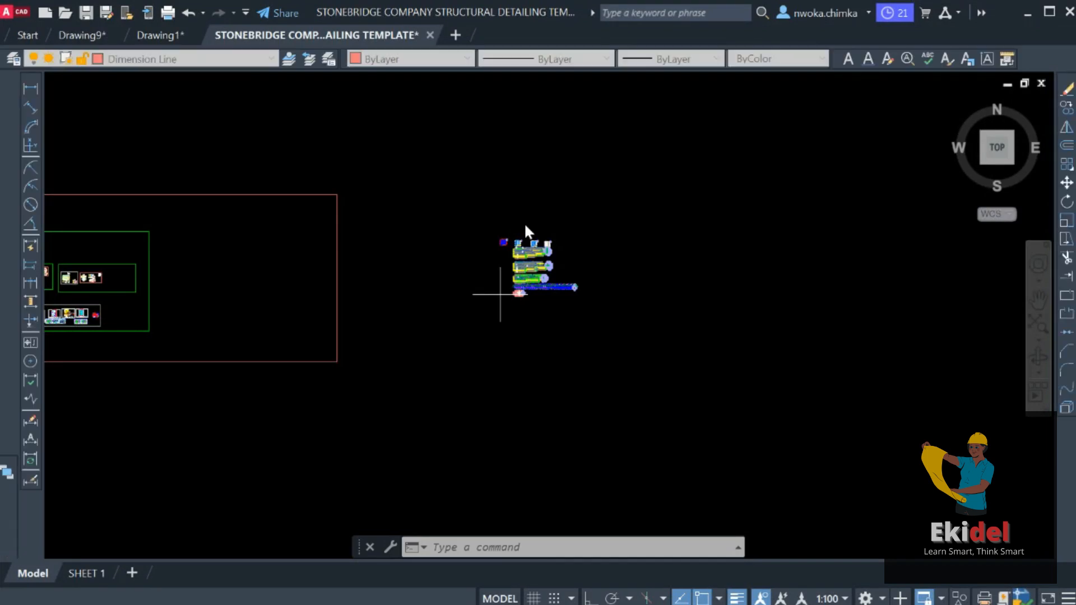
Step: Compare the first floor beam elevation 1B1 (225x450) pasted in the Stonebridge template with its original in Drawing1, checking line colours and bar labels
scroll(507, 250, "up", 10)
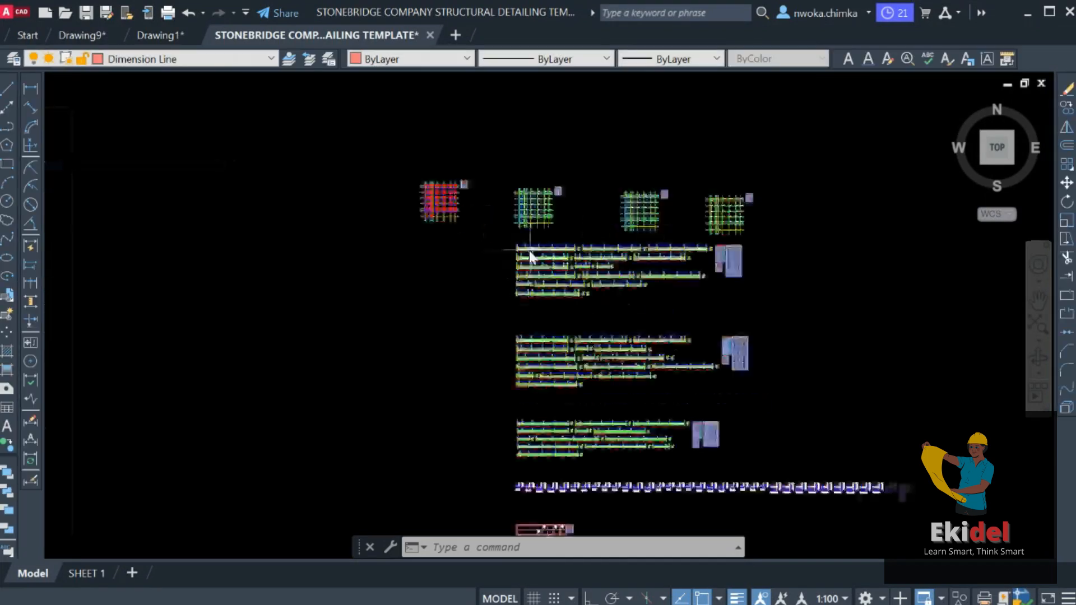
scroll(539, 256, "up", 8)
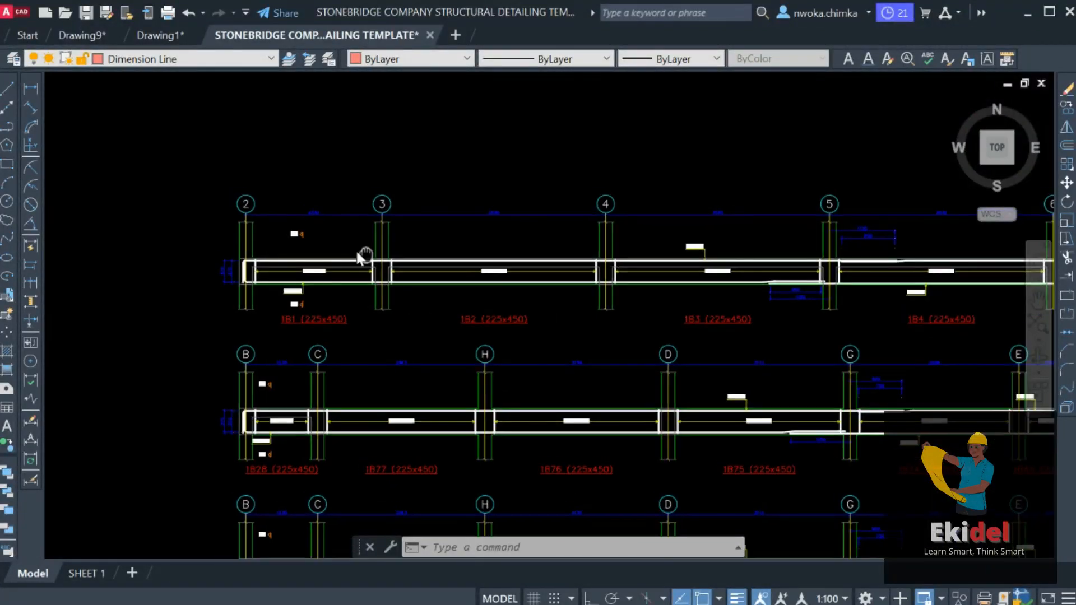
middle_click_drag(359, 262, 380, 293)
left_click(155, 32)
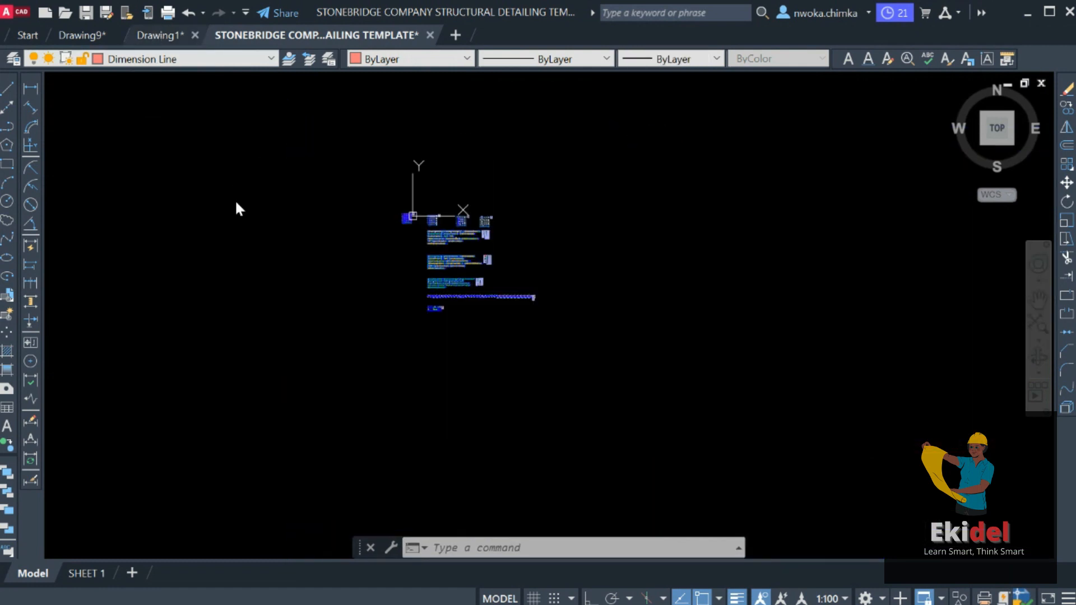
scroll(419, 213, "up", 10)
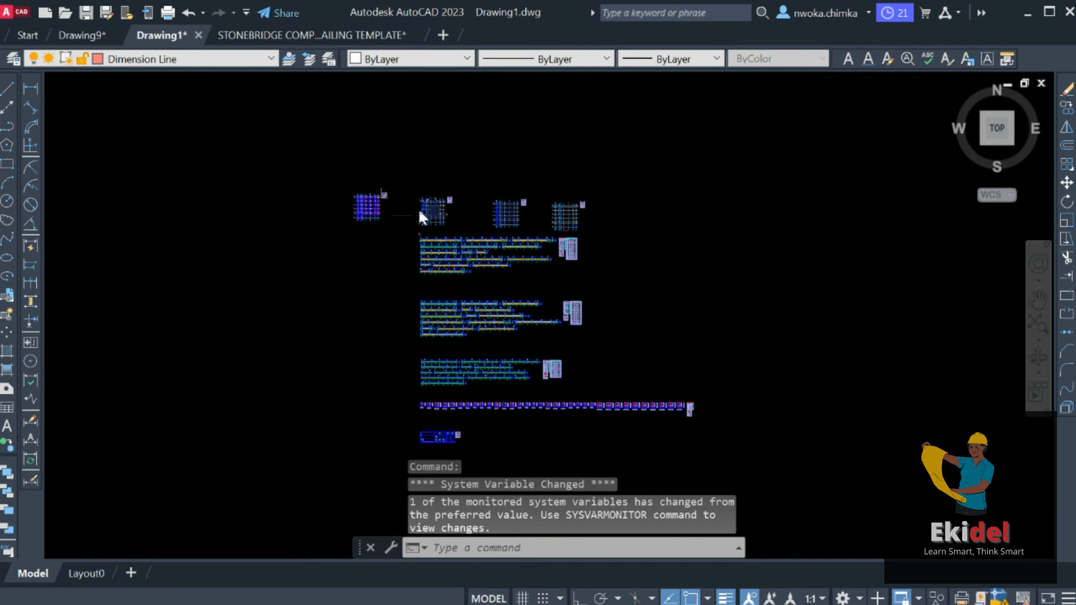
scroll(411, 316, "up", 3)
middle_click_drag(331, 307, 644, 314)
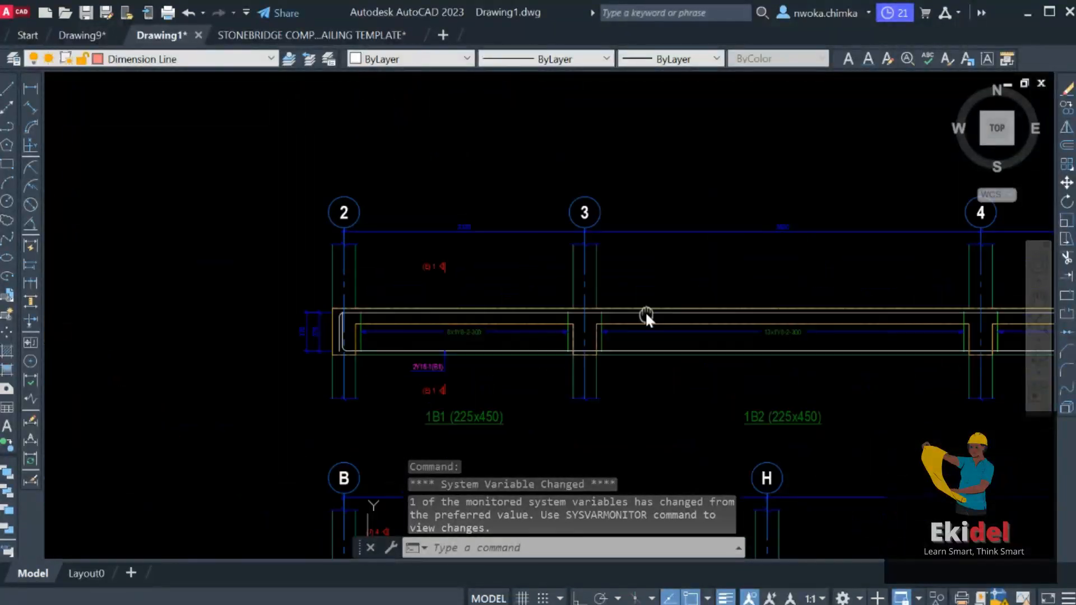
scroll(388, 221, "up", 2)
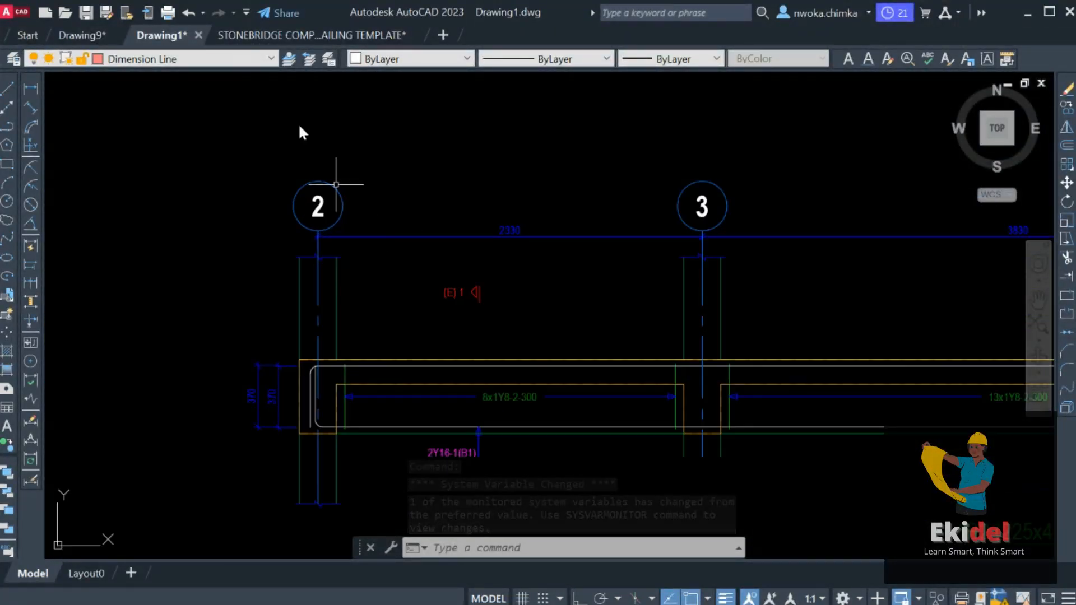
left_click(312, 35)
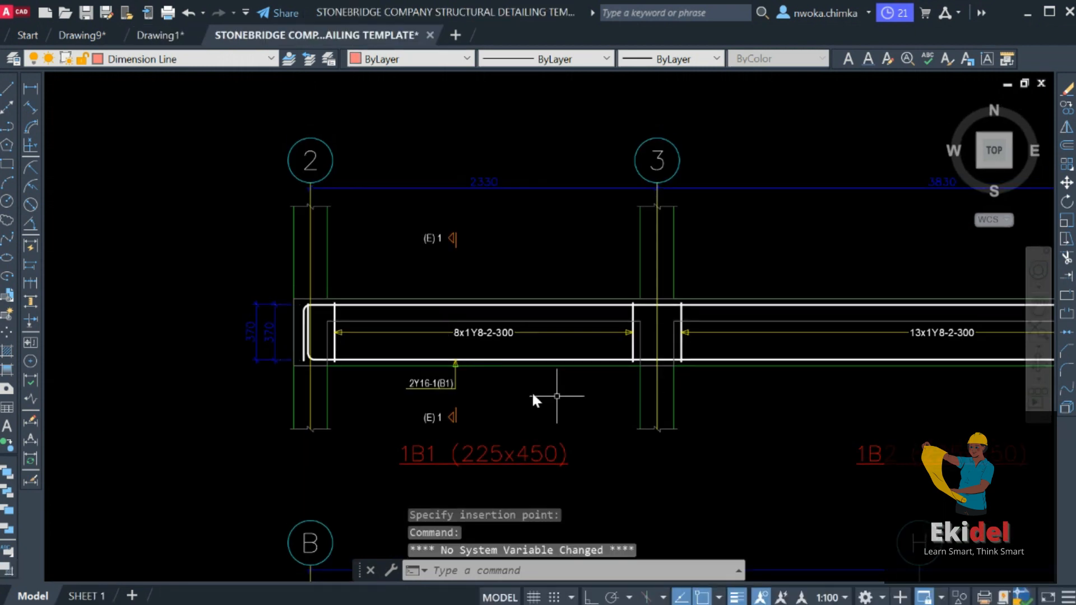
Step: Compare the foundation layout in the Stonebridge template with the original in Drawing1, checking footing outlines, column labels, grid lines and dimensions
scroll(694, 387, "down", 4)
scroll(694, 381, "down", 4)
middle_click_drag(717, 320, 884, 480)
middle_click_drag(470, 256, 620, 354)
scroll(399, 260, "up", 2)
scroll(399, 261, "up", 2)
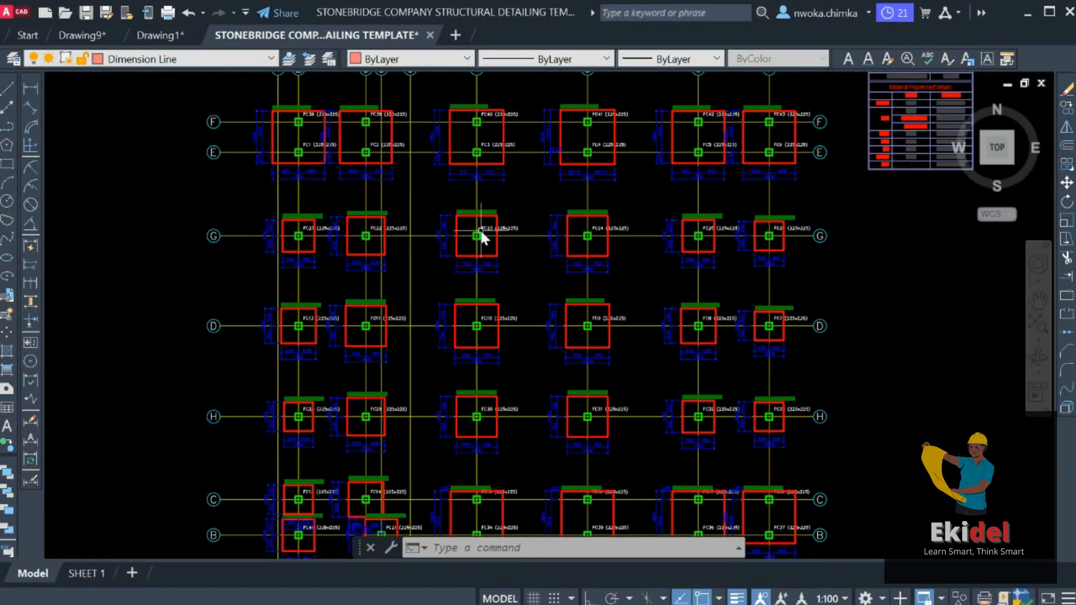
left_click(167, 36)
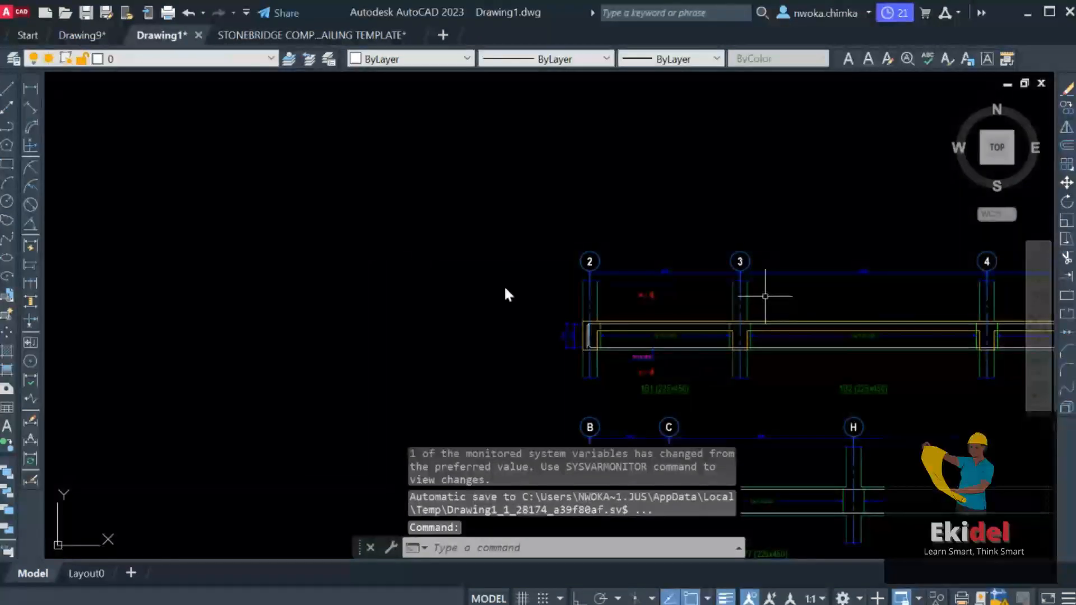
scroll(644, 364, "down", 4)
scroll(627, 319, "up", 5)
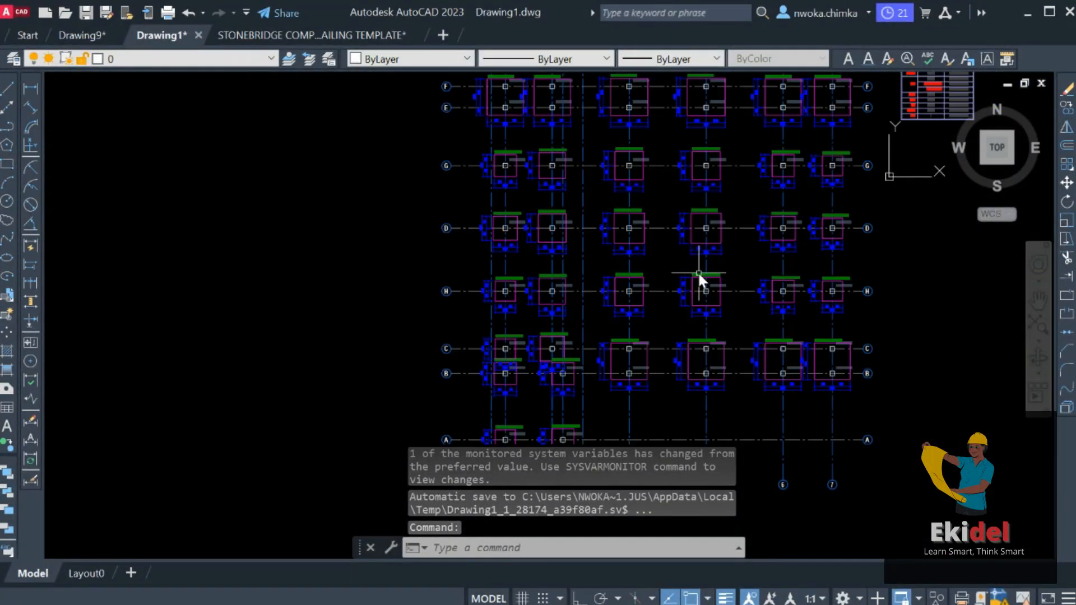
middle_click_drag(647, 238, 526, 248)
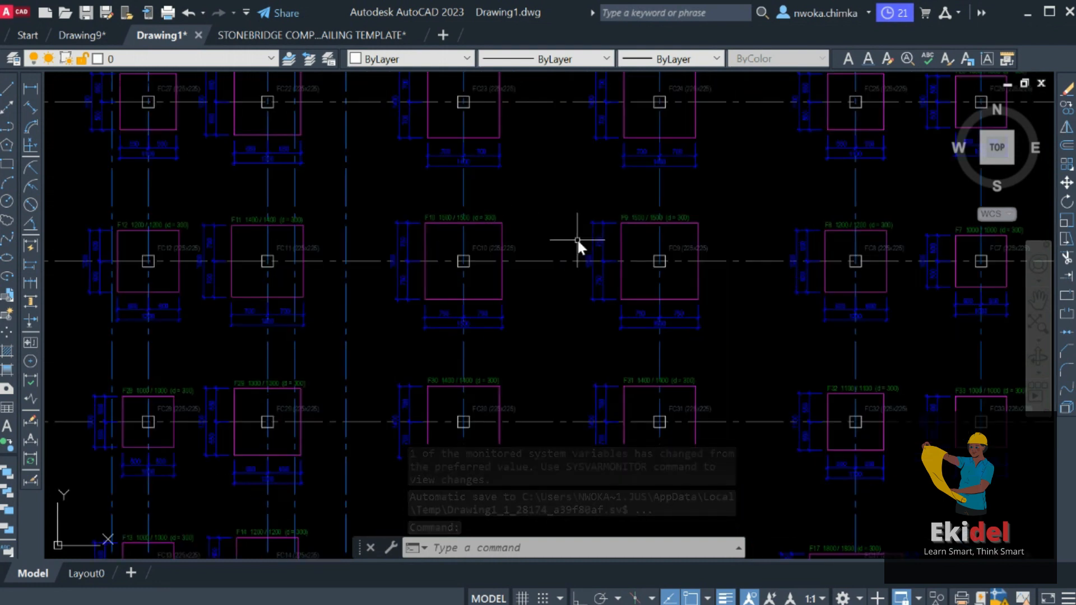
left_click(324, 34)
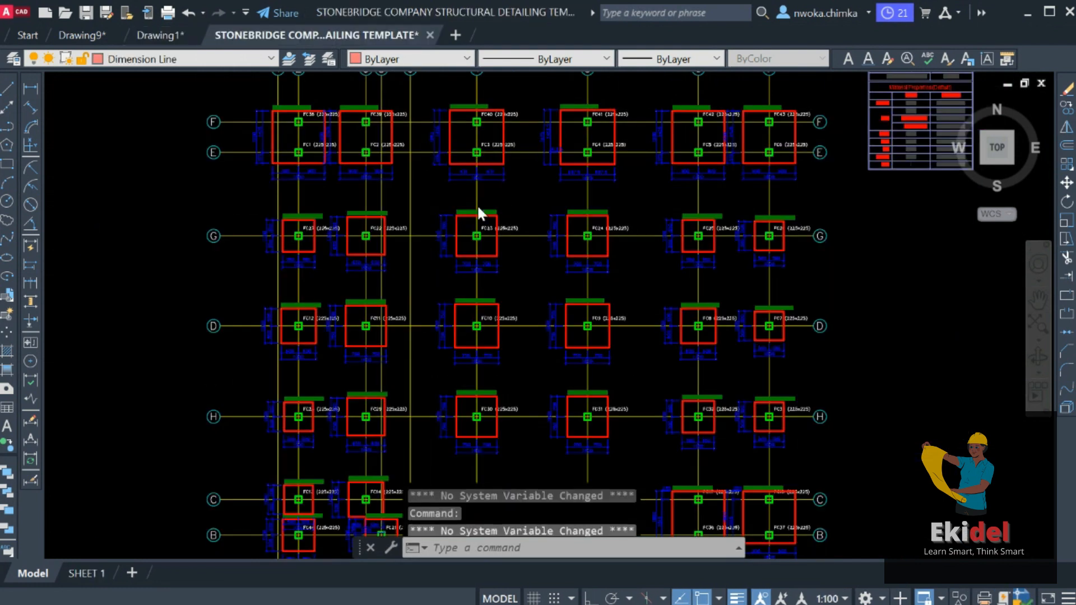
scroll(497, 218, "up", 2)
scroll(437, 229, "down", 5)
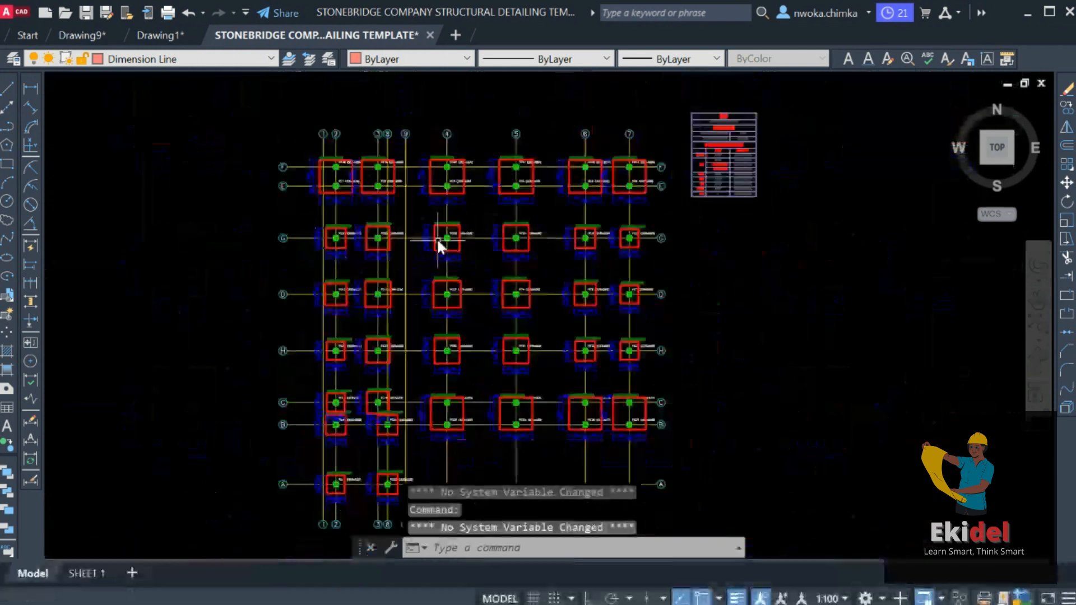
scroll(435, 141, "up", 3)
scroll(283, 185, "up", 2)
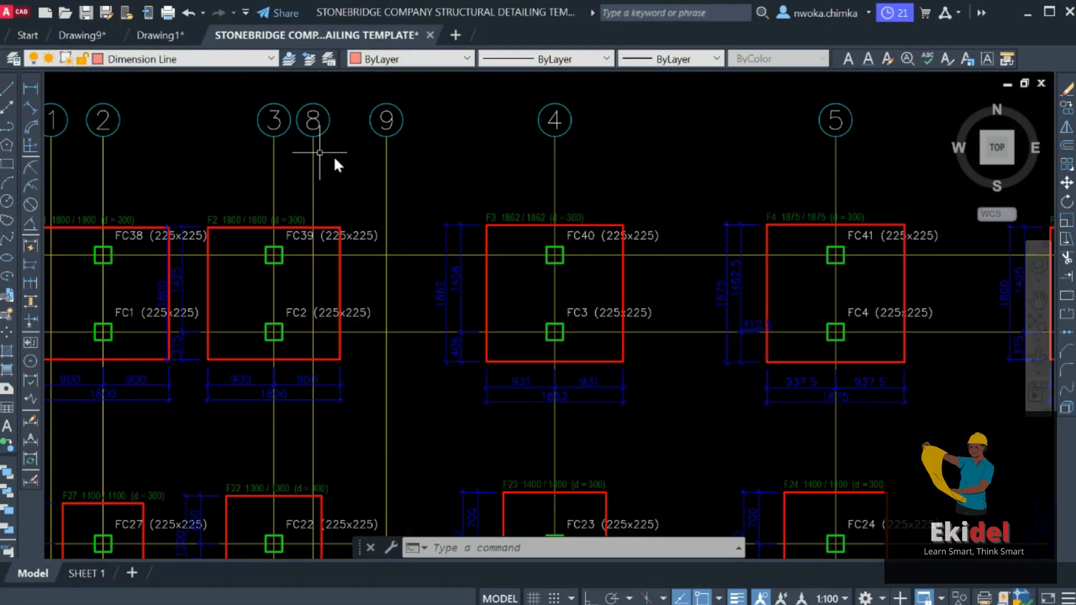
Step: Review the original foundation layout, floor plans and beam elevations in Drawing1 for their layer colours and text appearance
left_click(172, 36)
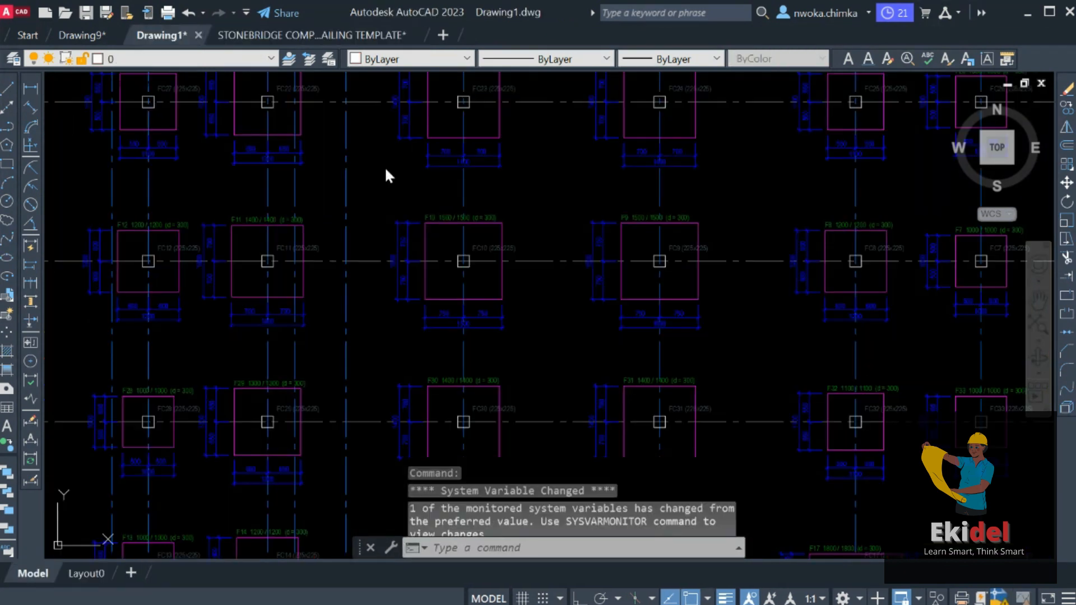
scroll(356, 242, "down", 10)
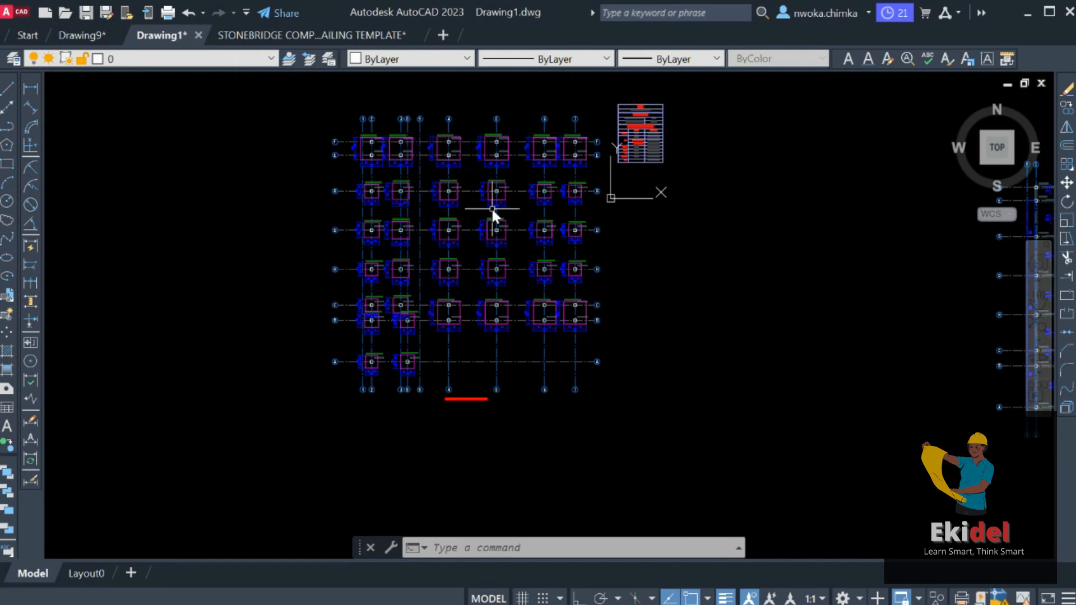
scroll(489, 206, "down", 4)
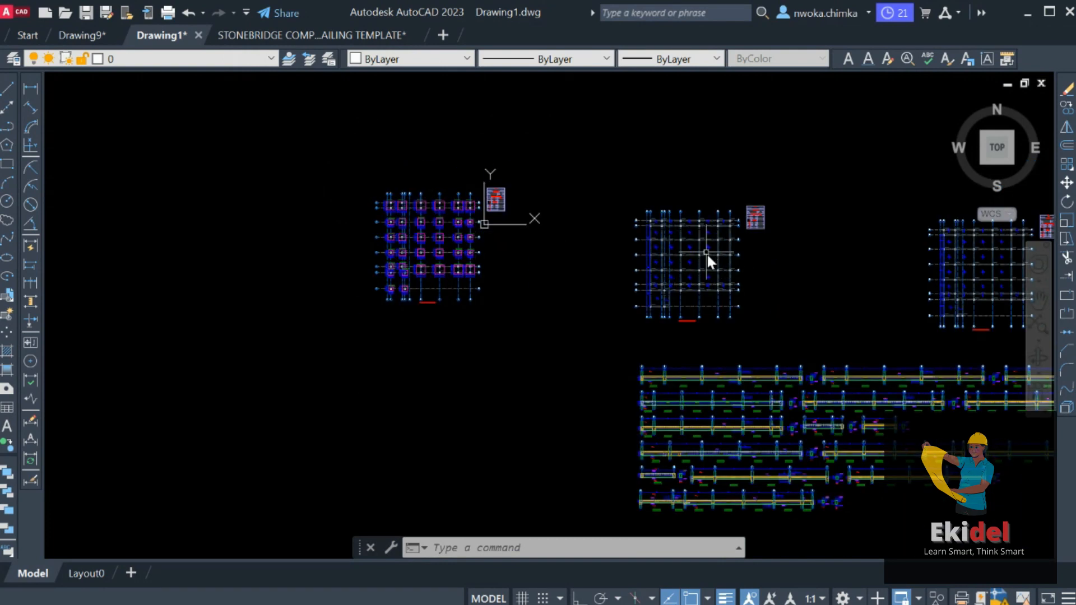
scroll(706, 254, "up", 4)
scroll(560, 143, "down", 4)
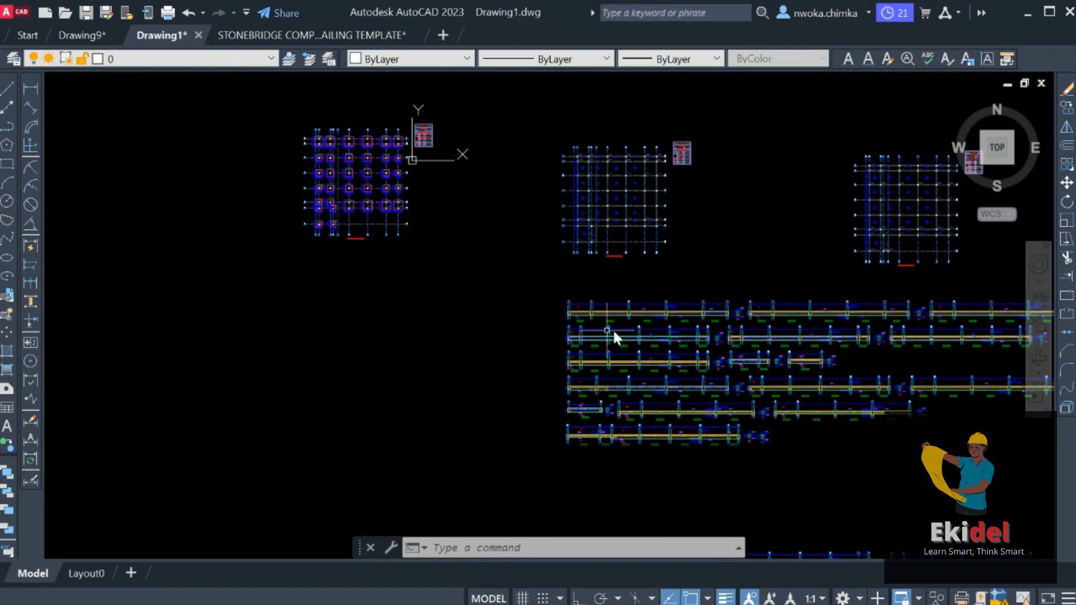
middle_click_drag(614, 331, 468, 282)
middle_click_drag(715, 260, 628, 274)
scroll(455, 297, "up", 3)
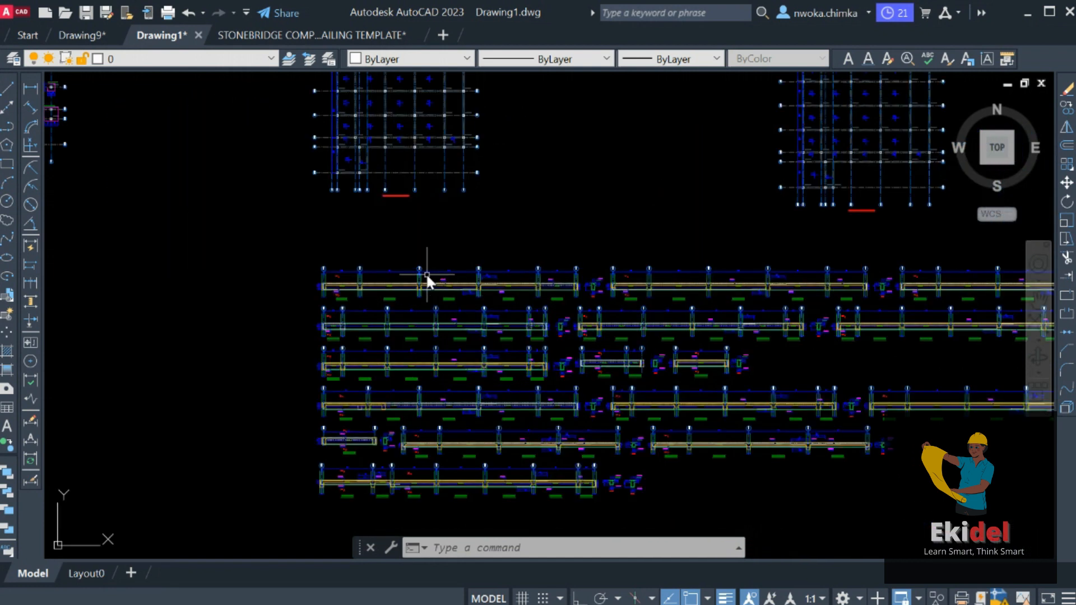
scroll(493, 273, "down", 2)
scroll(424, 287, "up", 4)
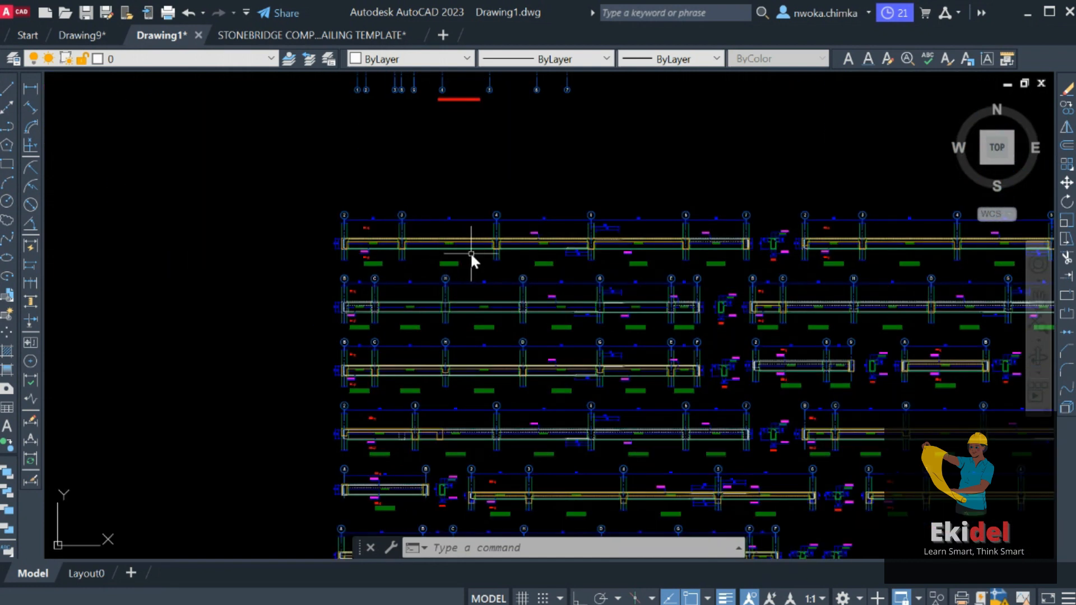
scroll(569, 261, "down", 2)
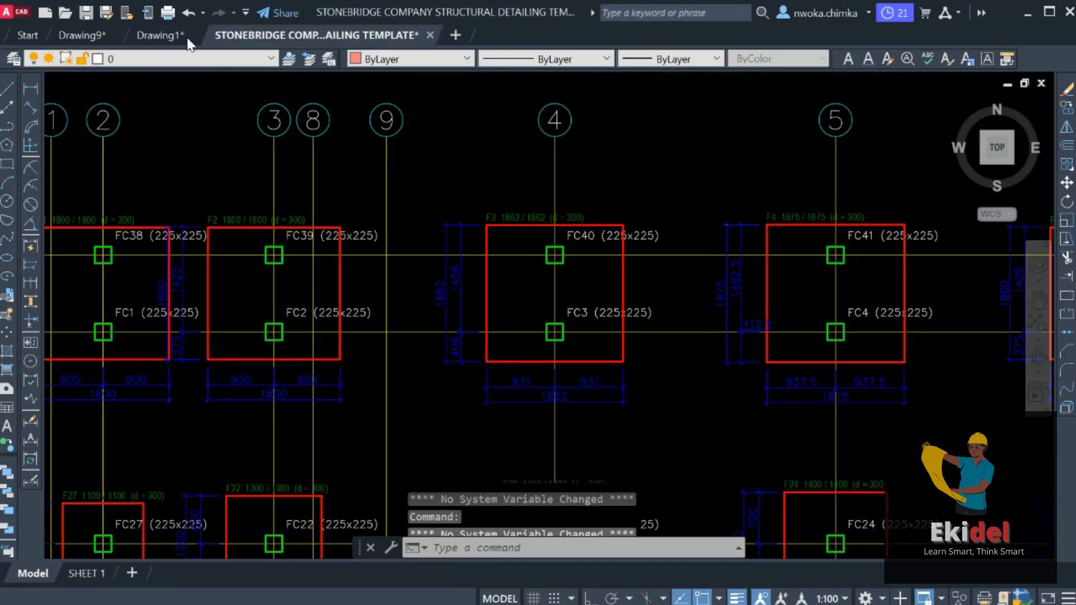
Step: Copy all the plans, beam elevations, schedules, column and footing details in Drawing1 to the clipboard again
left_click(167, 35)
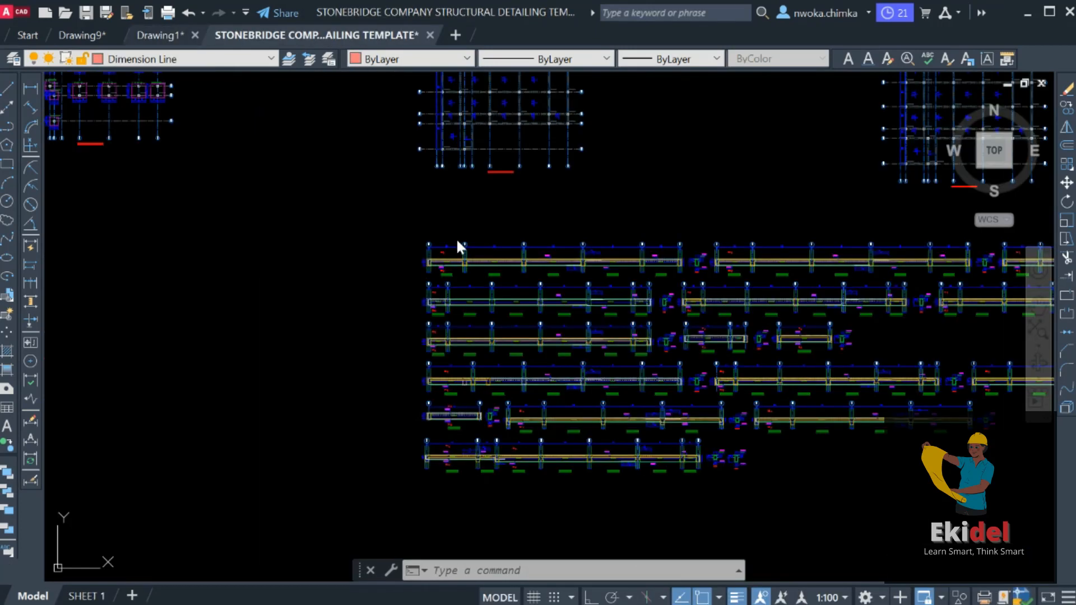
scroll(469, 208, "down", 3)
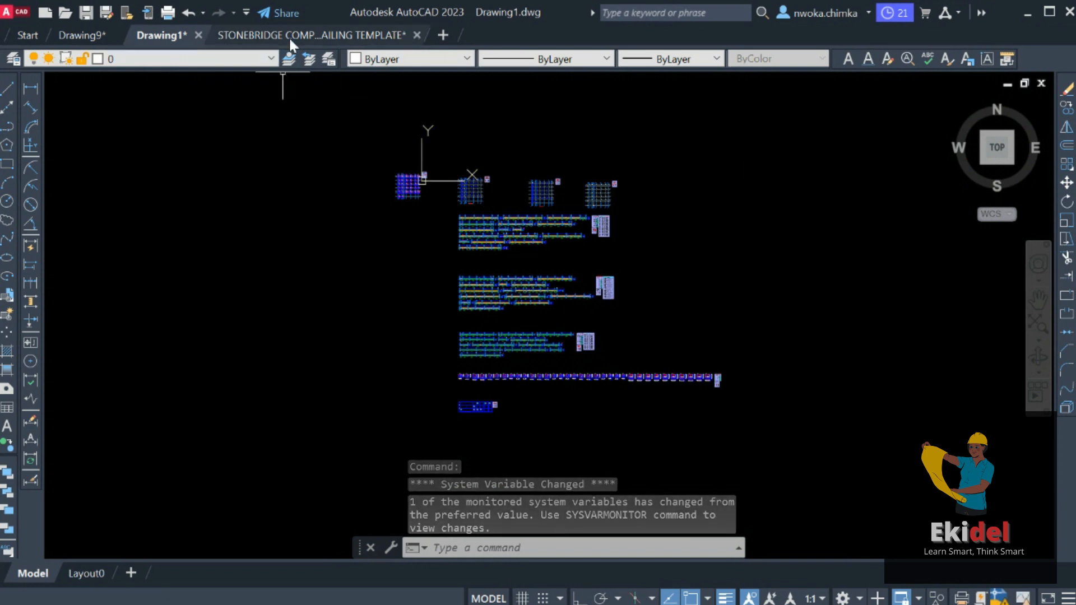
left_click(806, 134)
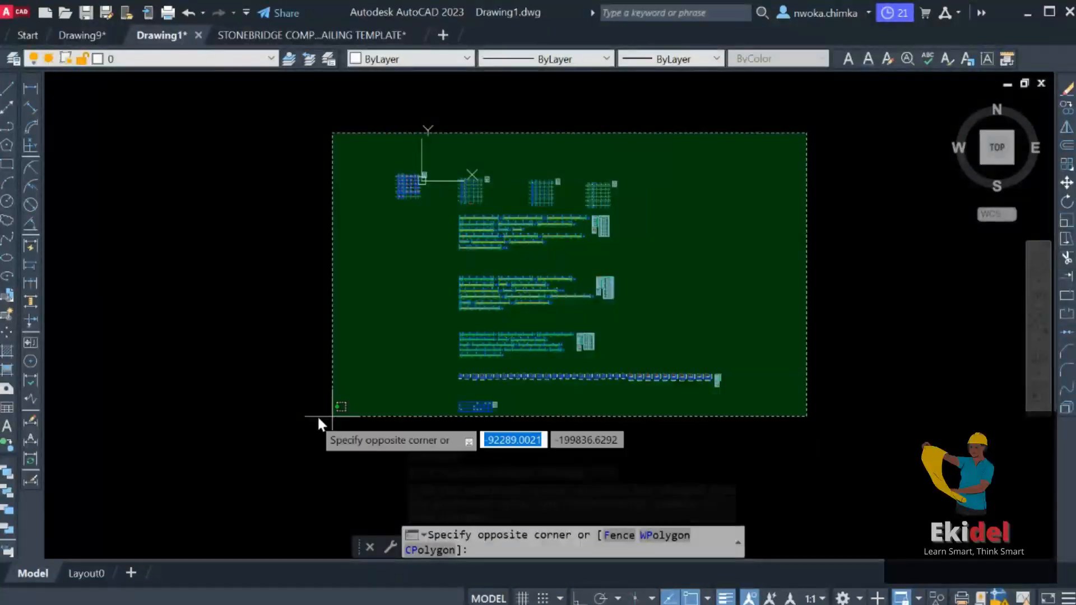
left_click(436, 339)
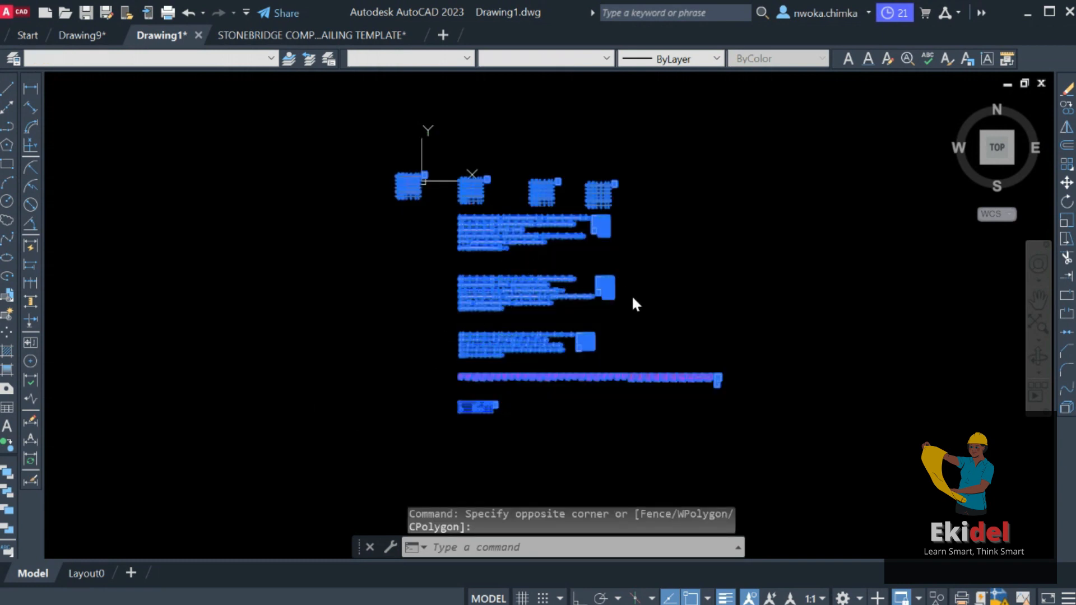
right_click(816, 283)
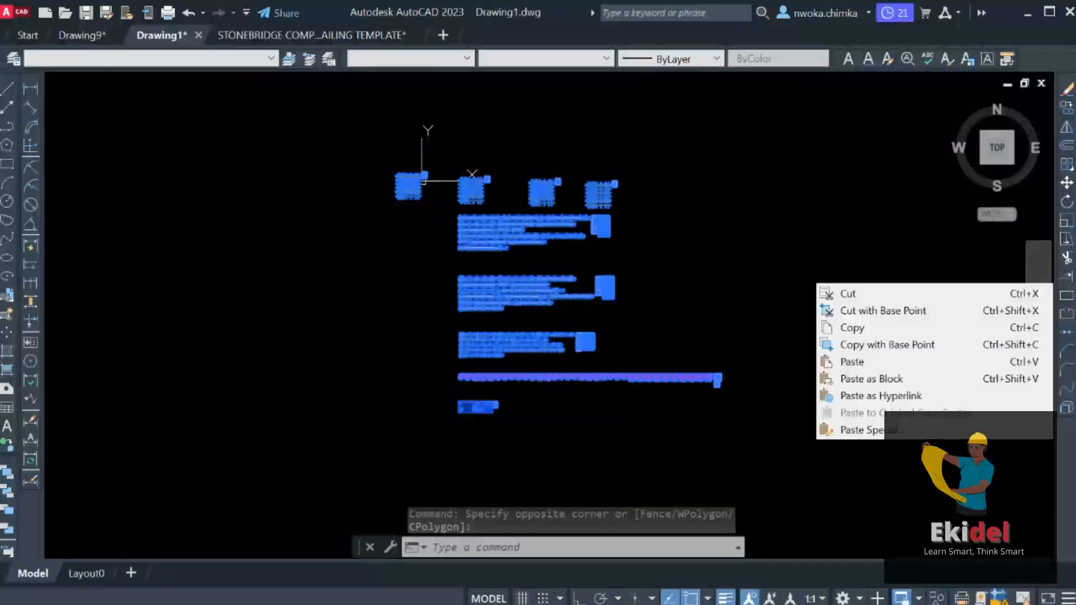
left_click(859, 325)
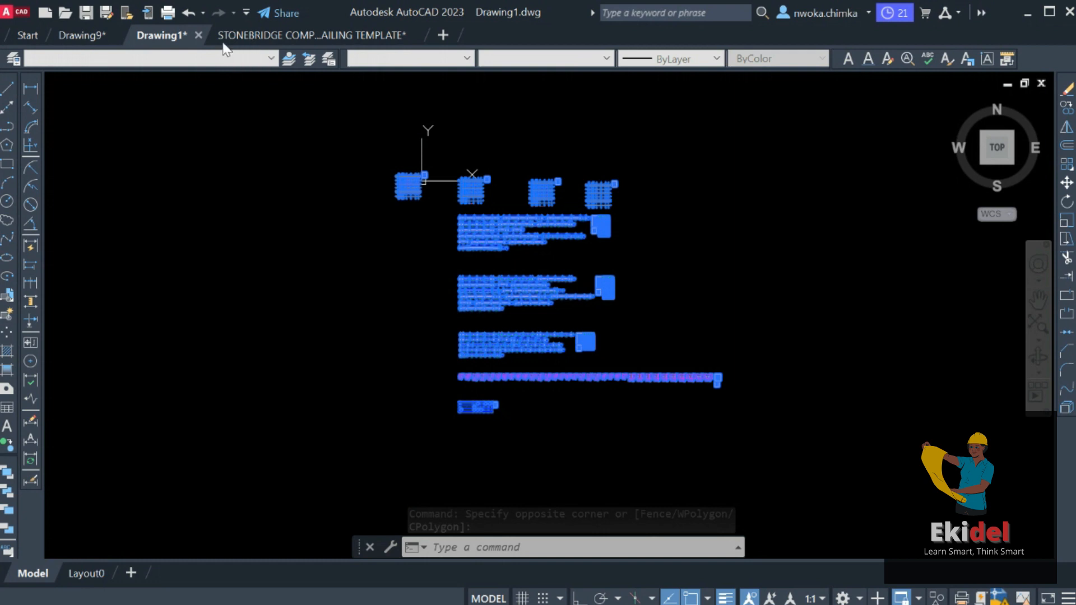
Step: Draw a large landscape rectangle in the Stonebridge template's empty model space, beside the previously pasted structural drawings
left_click(316, 37)
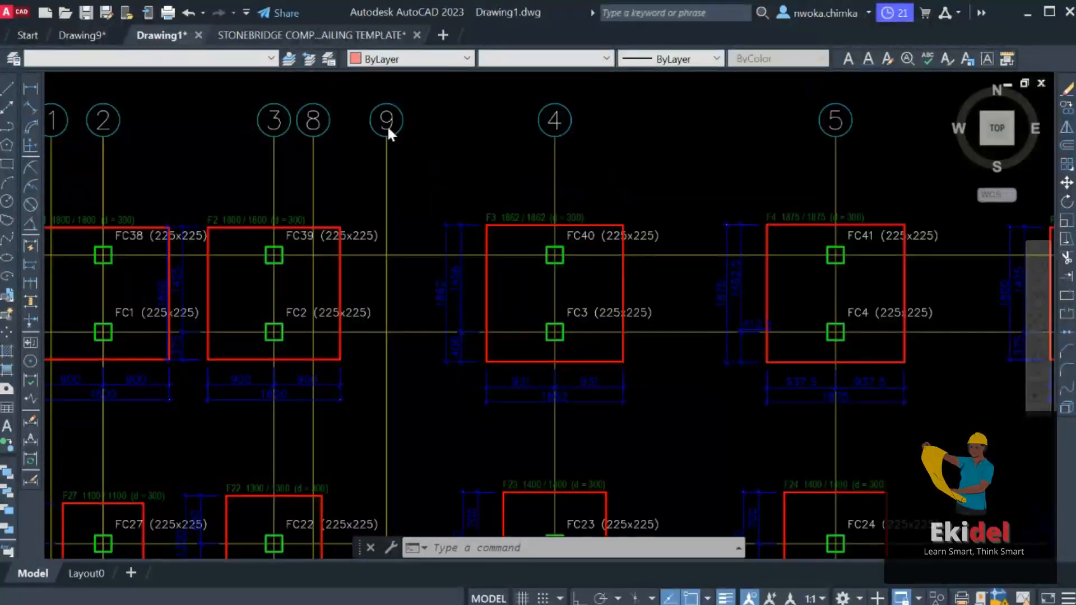
scroll(294, 208, "down", 10)
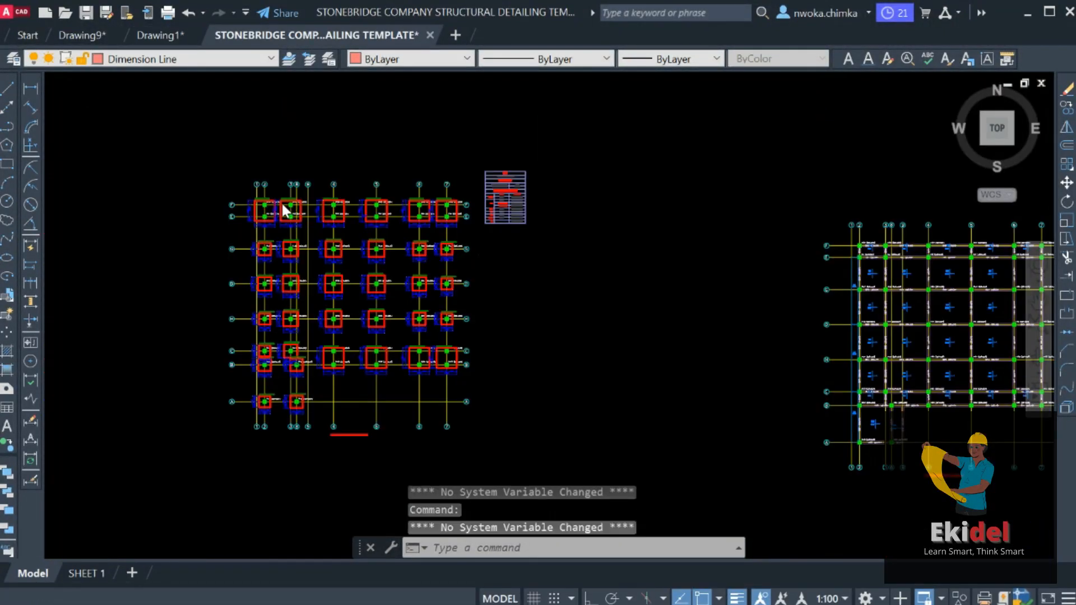
left_click(8, 164)
left_click(604, 151)
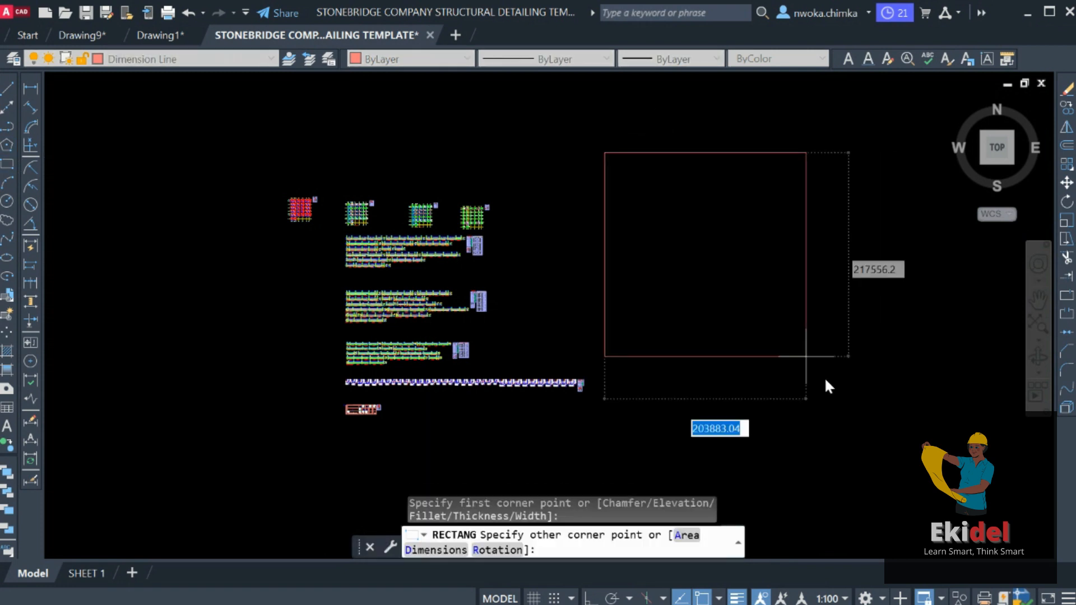
scroll(826, 385, "down", 5)
left_click(860, 446)
Step: Paste the copied structural drawings inside the new empty rectangle in the Stonebridge template
middle_click_drag(634, 332, 529, 230)
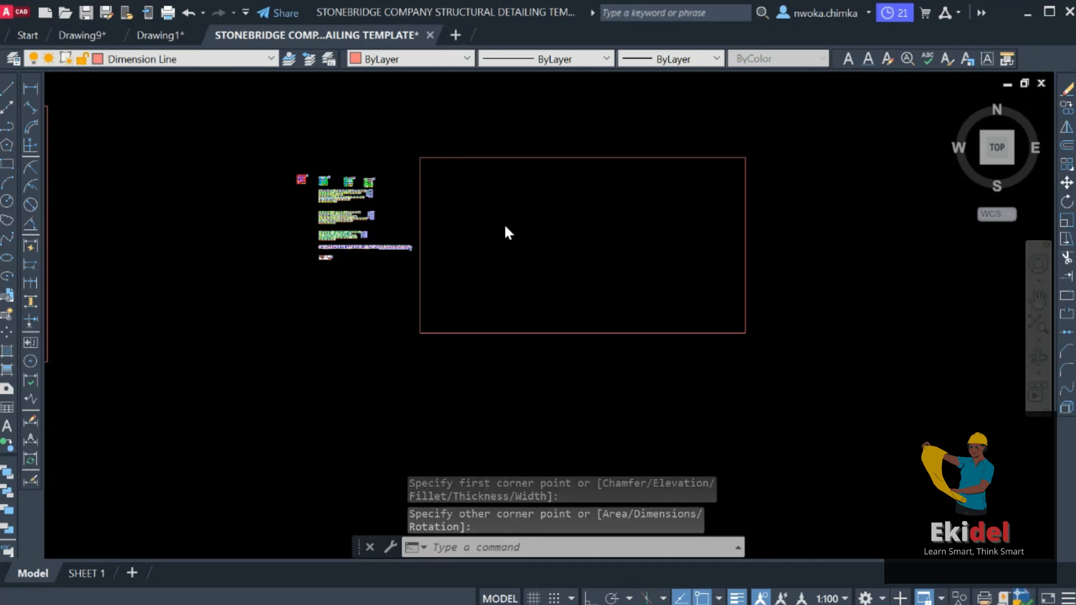
key("ctrl+v")
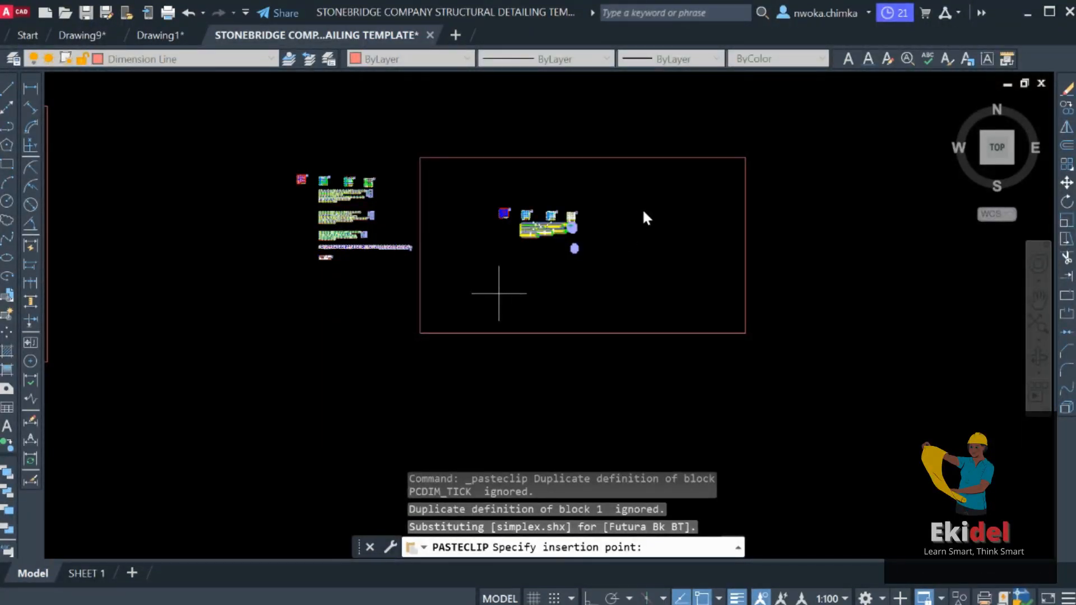
left_click(499, 293)
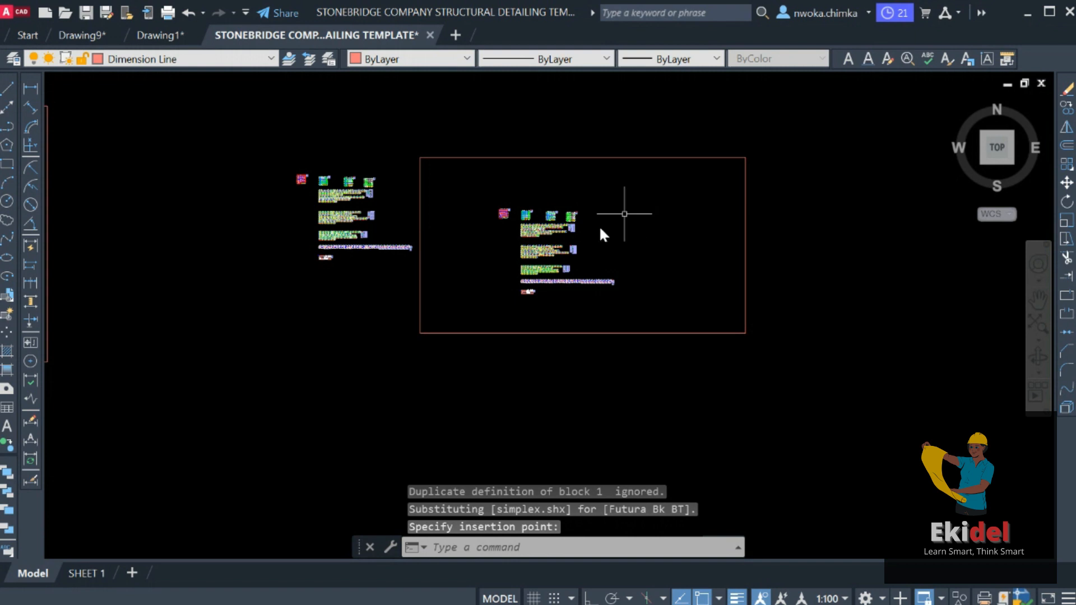
Step: Examine the newly pasted plans and beam elevations up close and preview the template's SHEET 1 layout
scroll(532, 227, "up", 7)
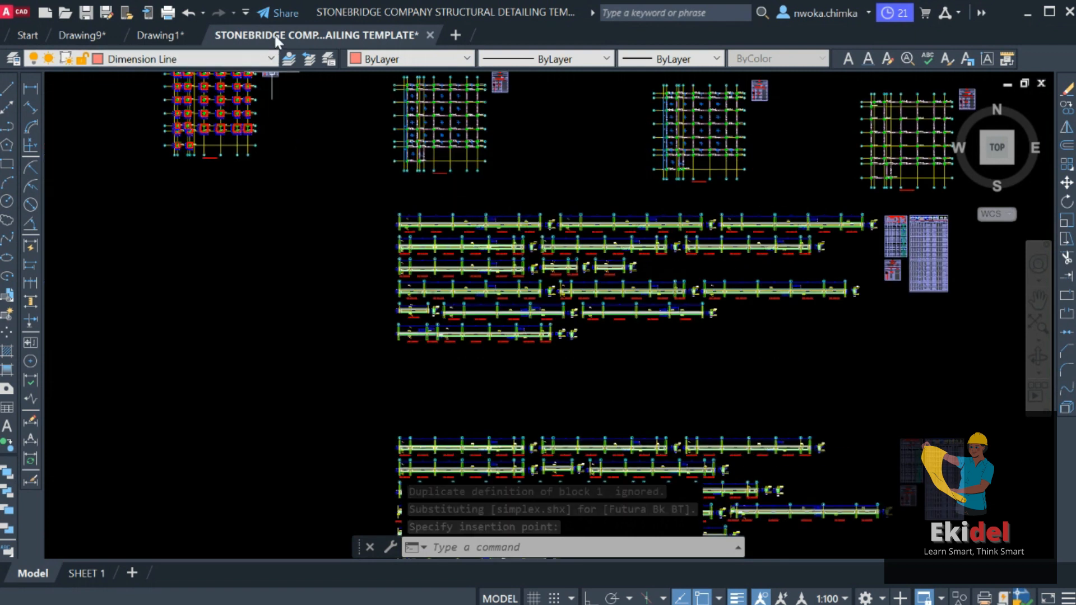
mouse_move(308, 39)
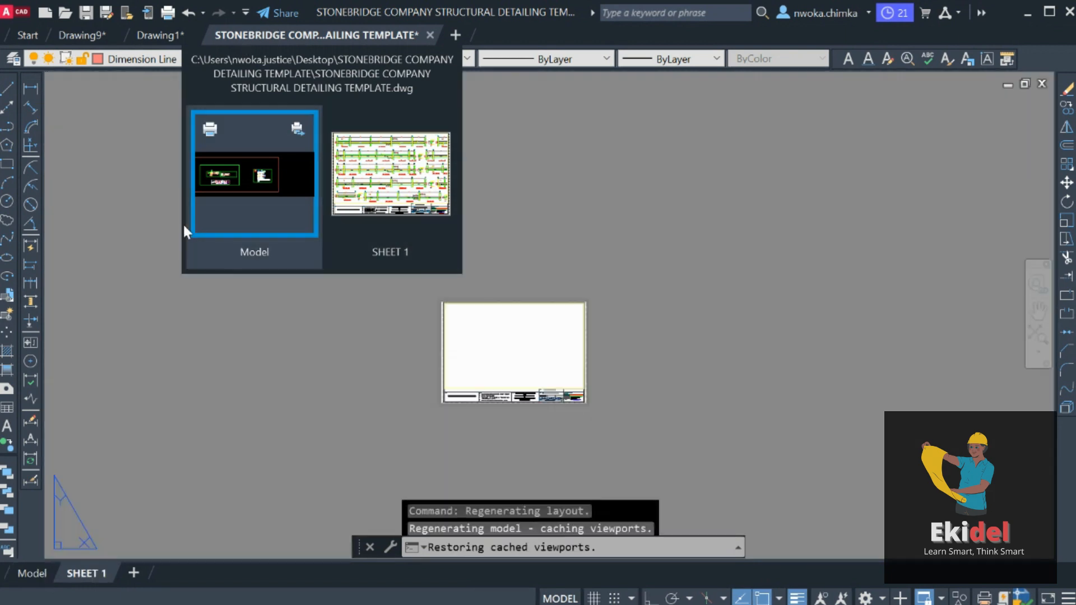
Step: Compare the beam elevations in the template's model space with the original beam elevations in Drawing1
left_click(192, 226)
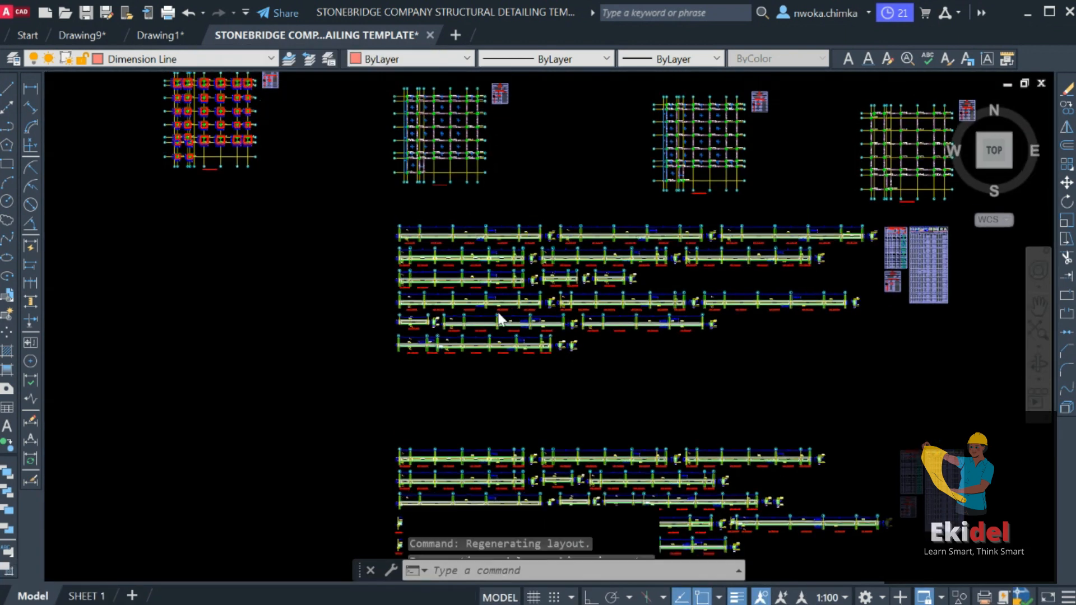
scroll(449, 231, "up", 10)
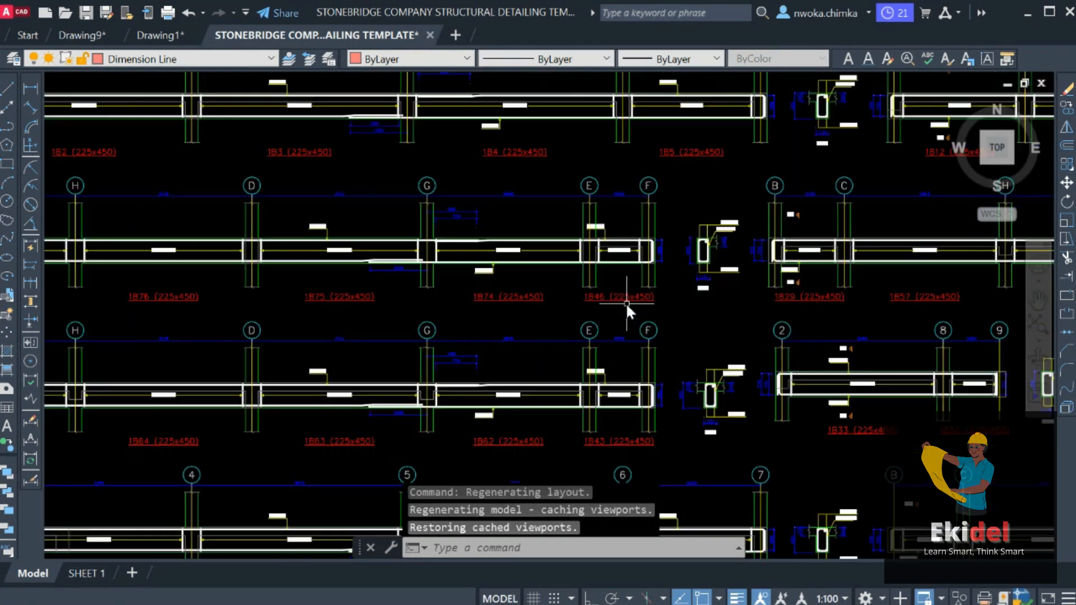
scroll(546, 291, "up", 3)
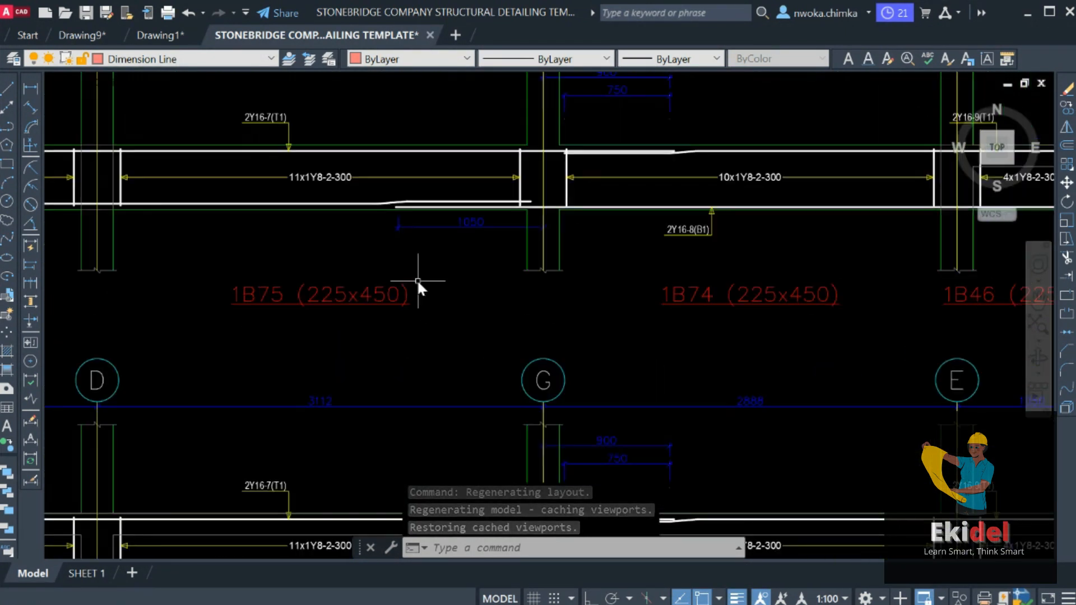
left_click(153, 35)
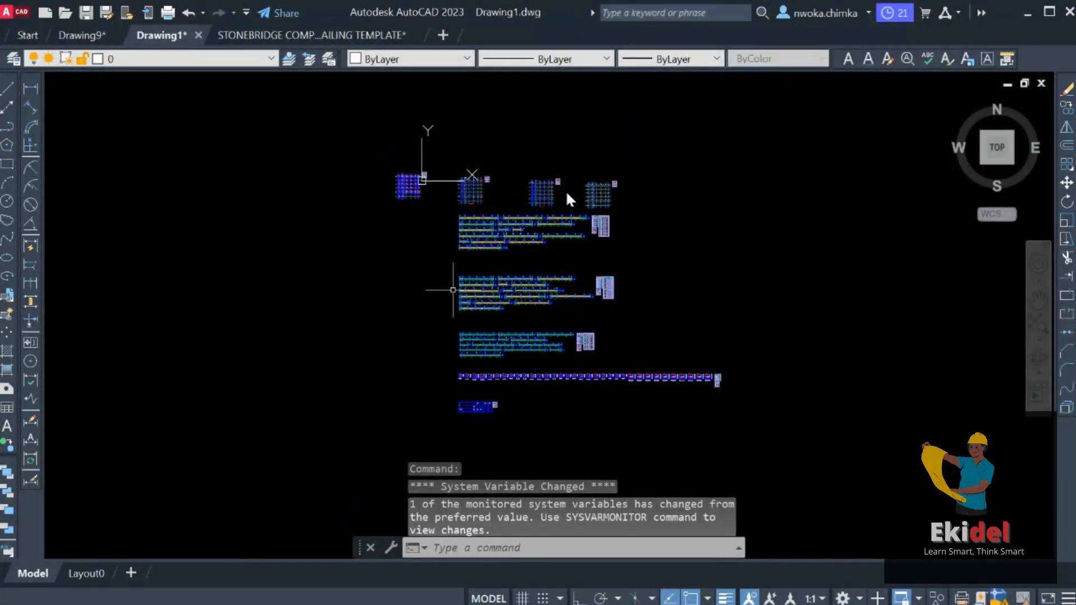
scroll(566, 190, "up", 8)
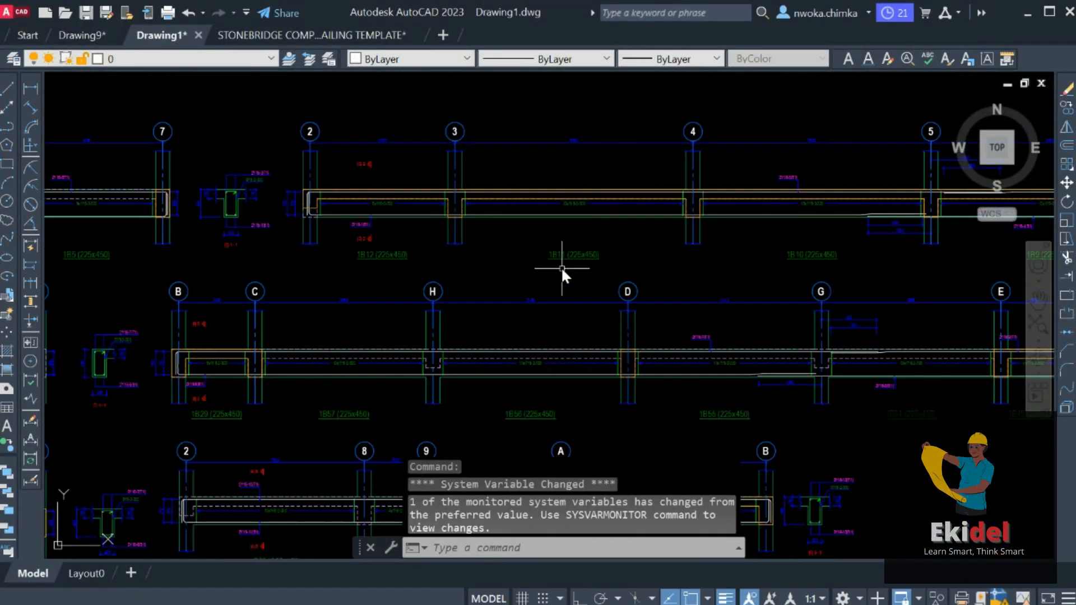
scroll(561, 267, "up", 2)
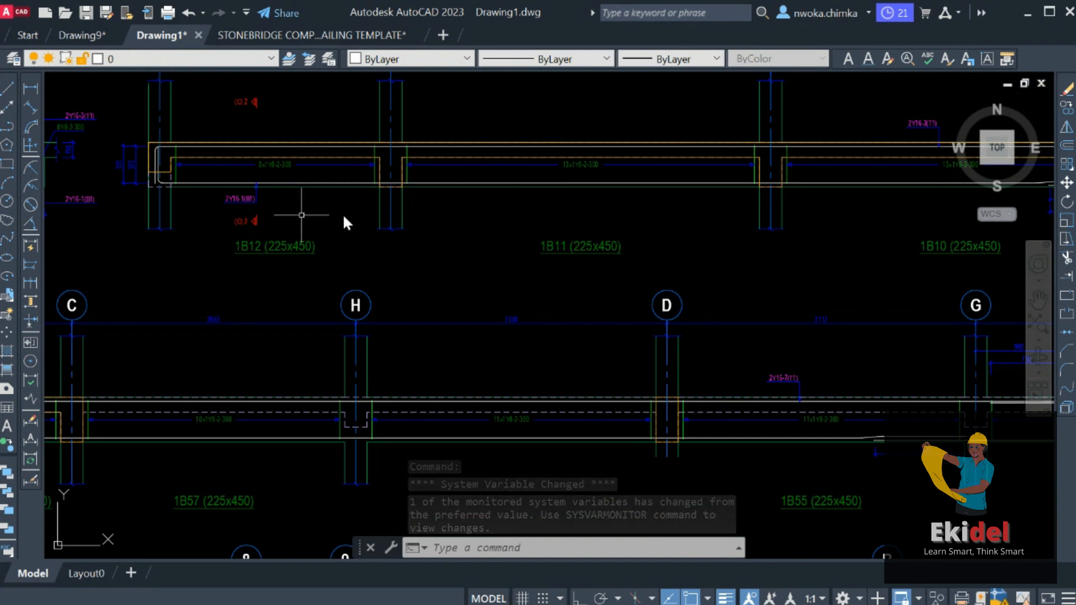
scroll(478, 203, "down", 5)
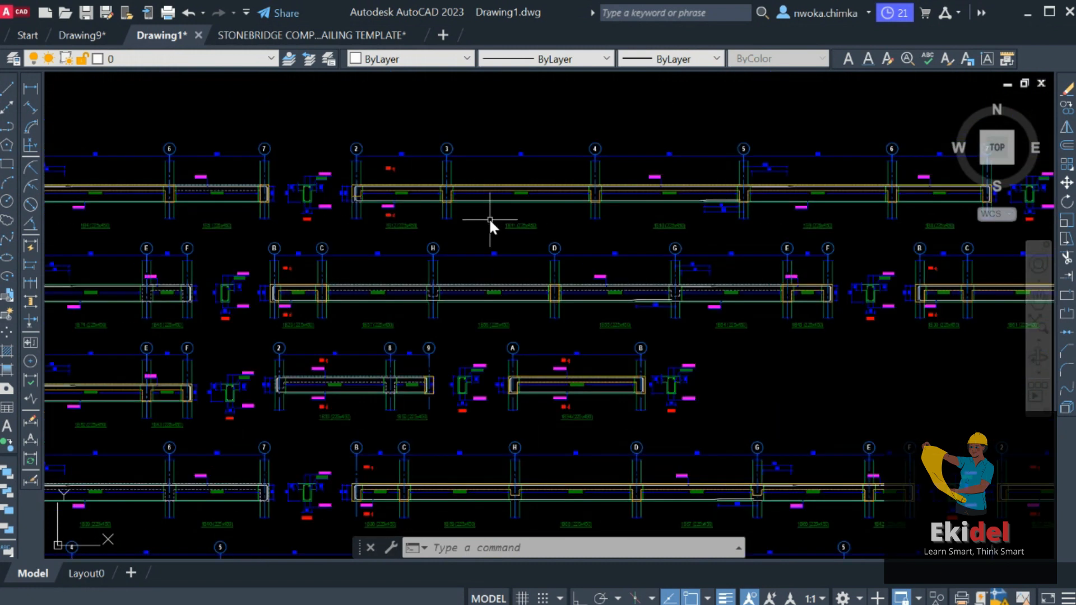
Step: Examine the reinforcement lines, dimensions and column outlines of the beam elevations pasted in the Stonebridge template
left_click(314, 36)
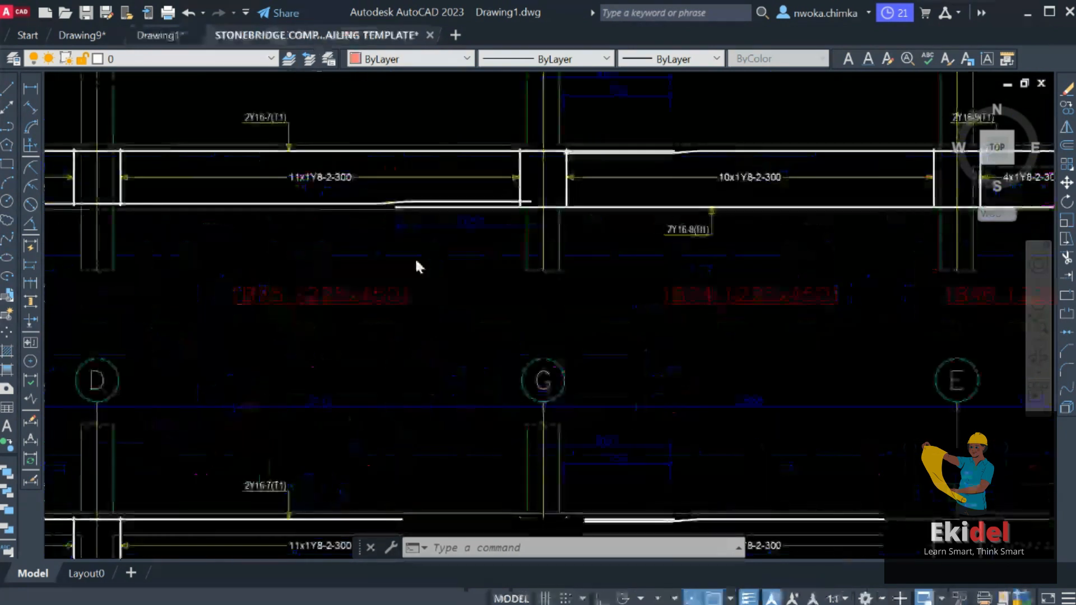
scroll(476, 162, "up", 6)
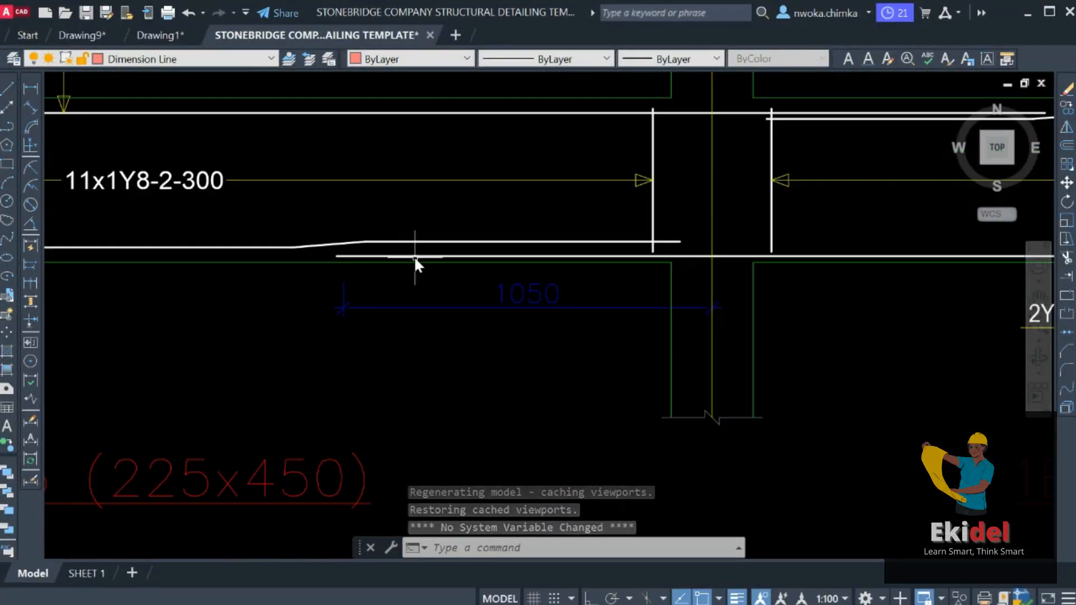
scroll(577, 247, "down", 5)
scroll(360, 243, "down", 2)
scroll(496, 166, "up", 8)
scroll(560, 168, "down", 3)
scroll(556, 261, "up", 5)
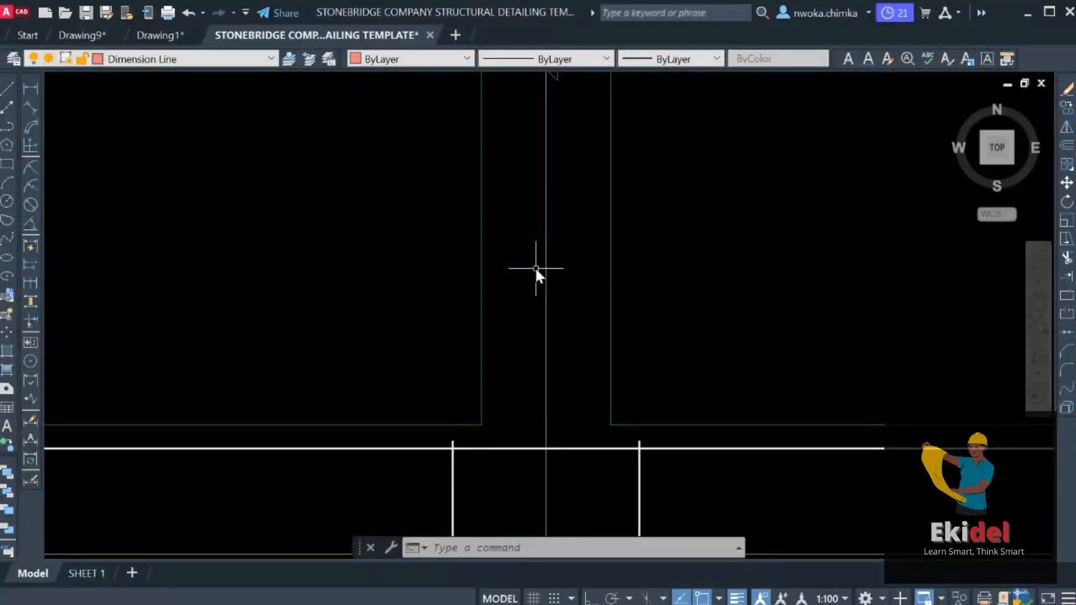
scroll(563, 267, "down", 2)
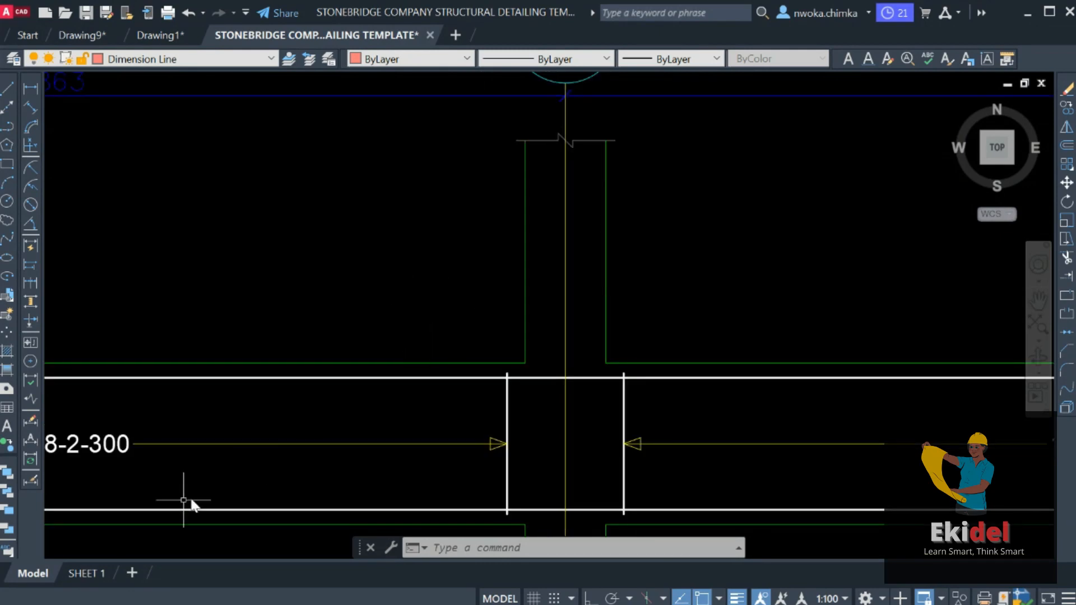
Step: Inspect the SHEET 1 title block, including the notes, project, drawing title and consulting engineers cells
left_click(88, 570)
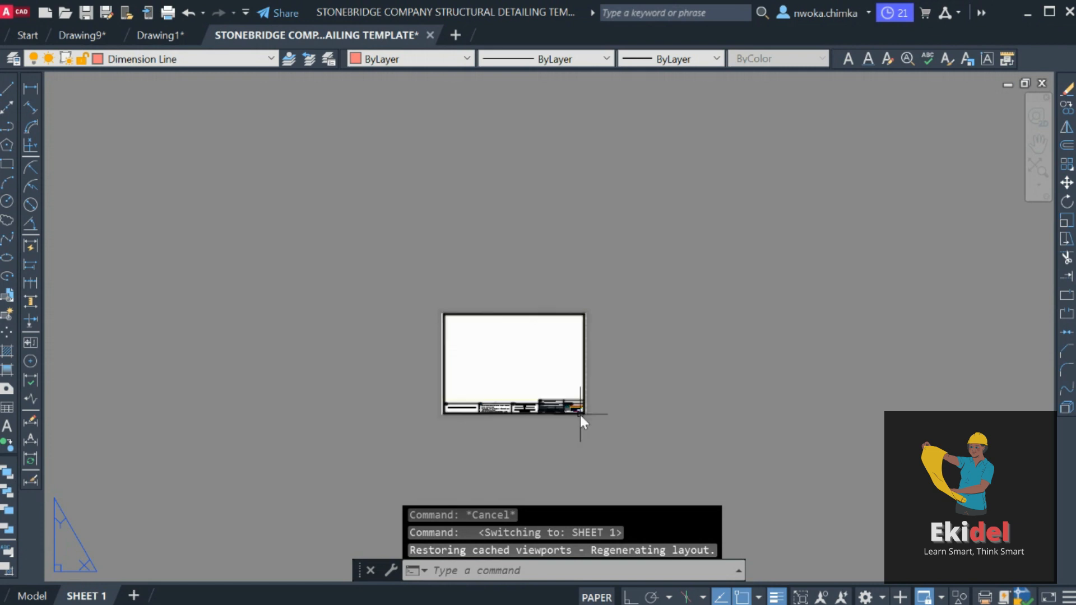
scroll(540, 411, "up", 5)
middle_click_drag(312, 349, 282, 381)
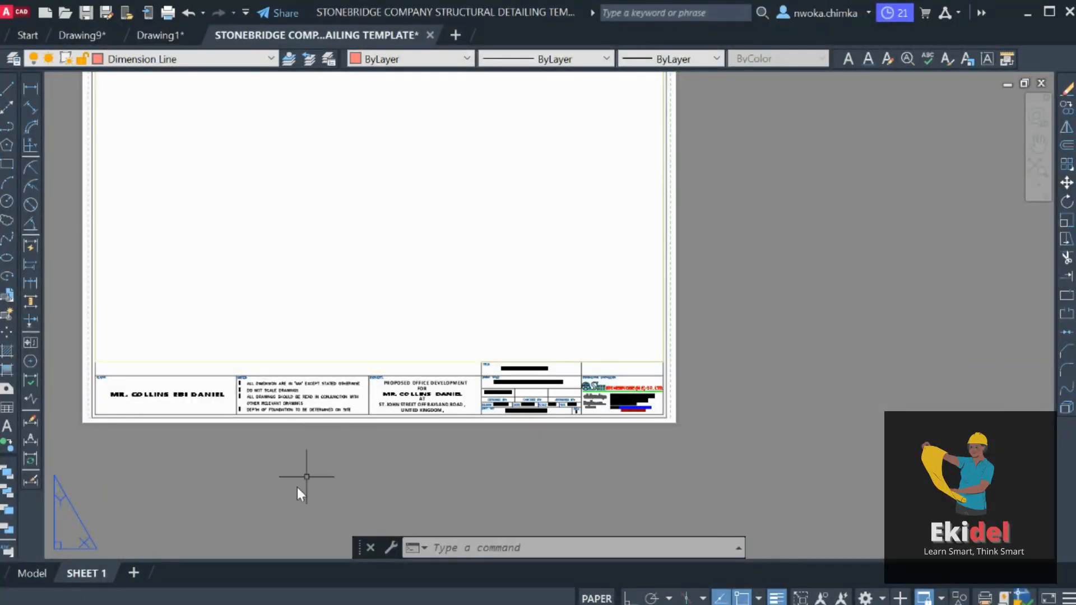
scroll(505, 393, "up", 4)
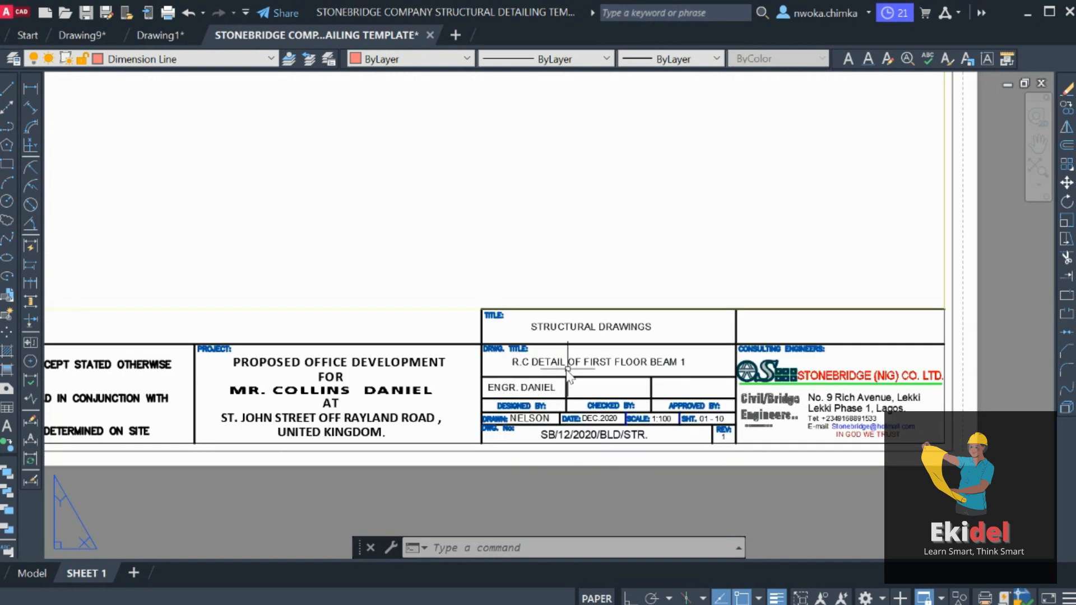
scroll(700, 420, "up", 2)
scroll(673, 418, "down", 4)
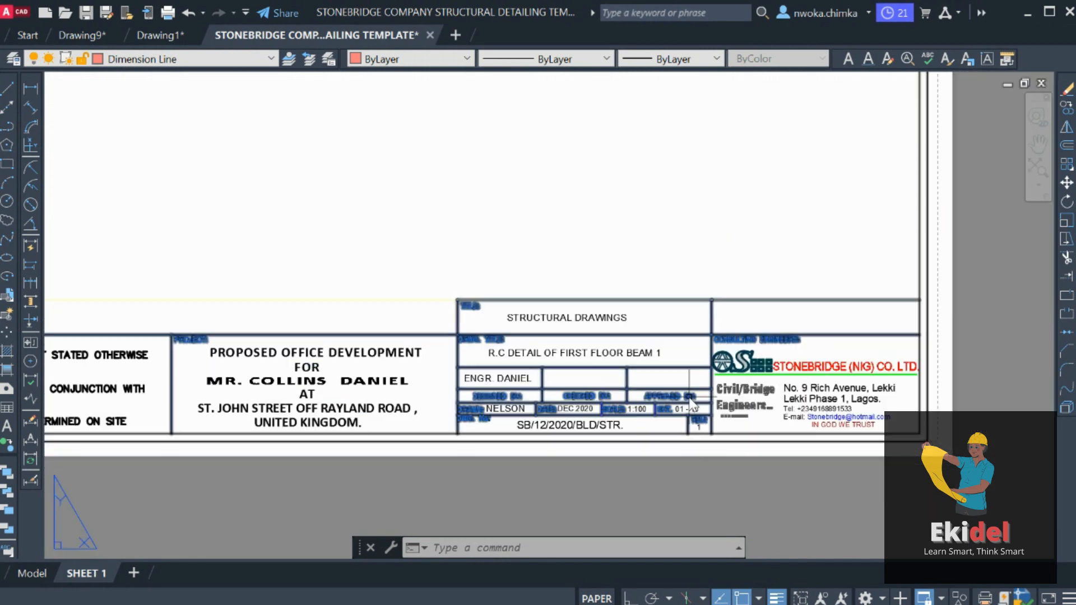
middle_click_drag(794, 392, 658, 386)
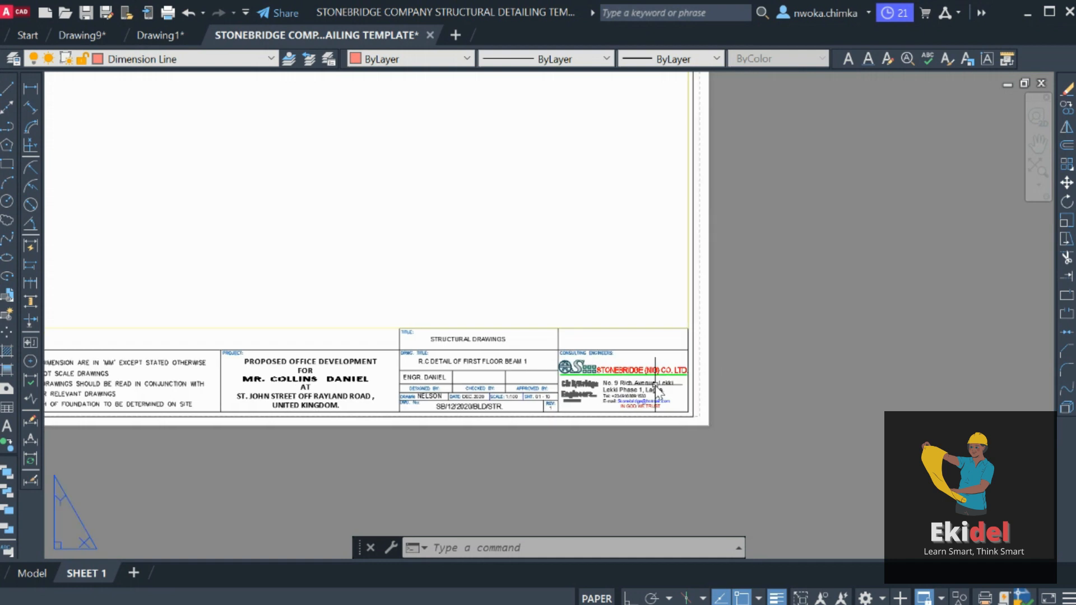
Step: Erase the company logo and contact details from the title block's consulting engineers cell and undo the erasure
scroll(659, 384, "up", 4)
left_click(593, 411)
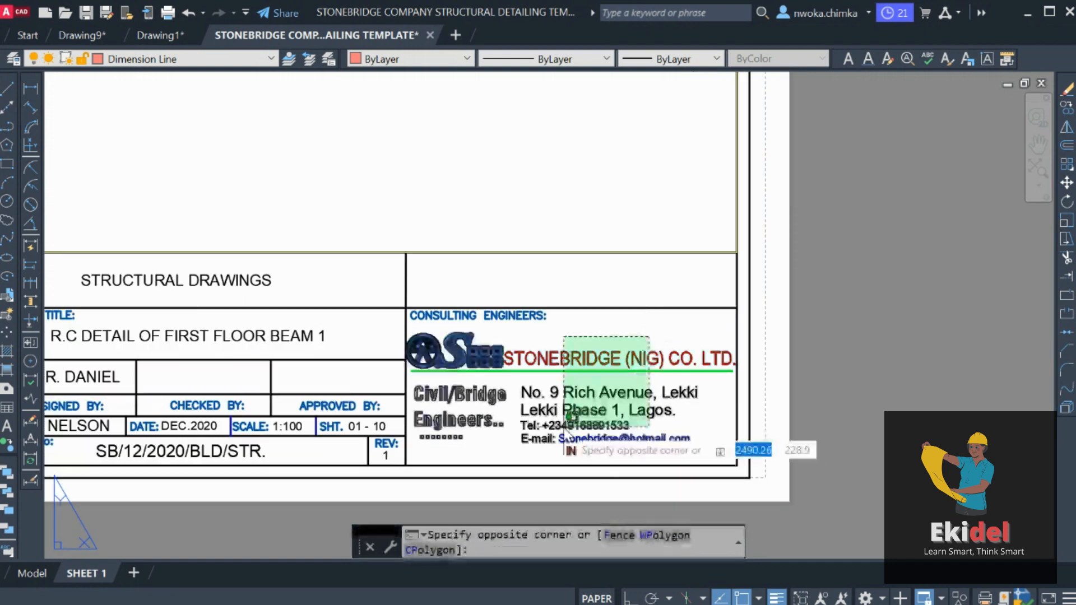
left_click(691, 372)
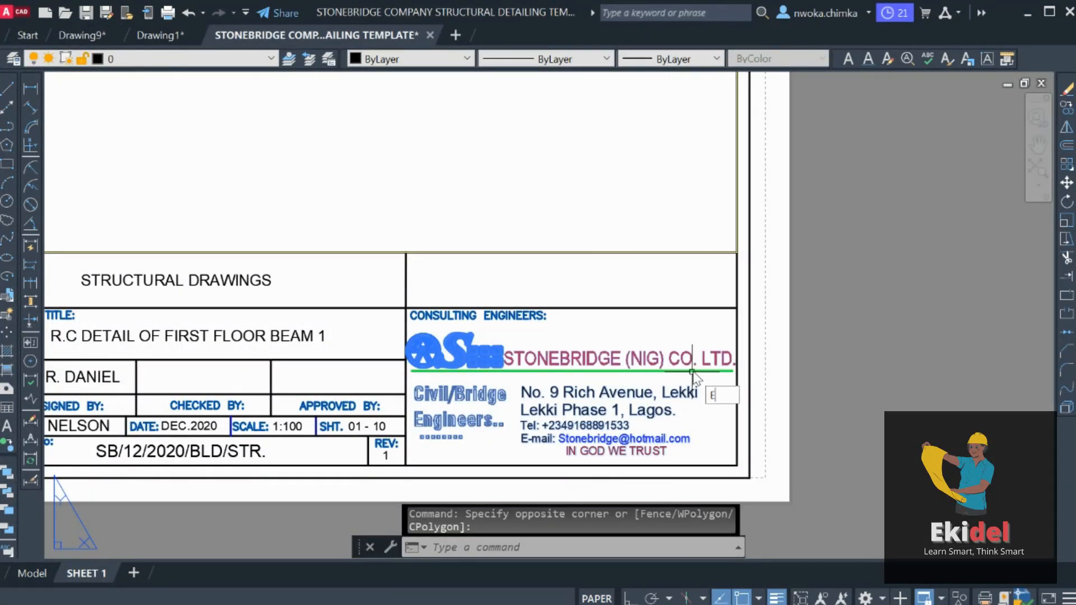
type("e")
key("Return")
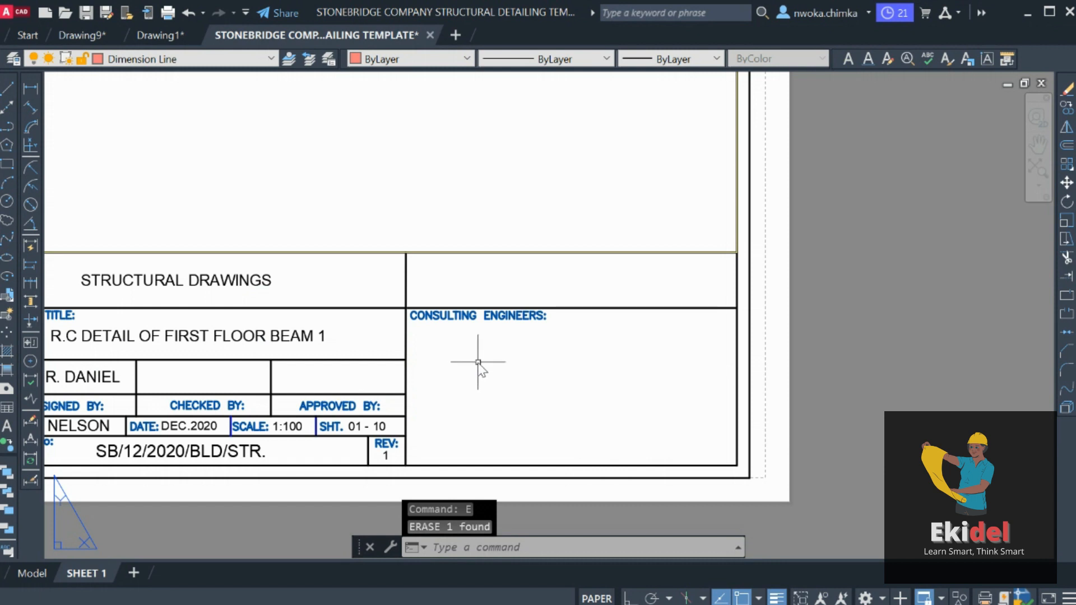
key("ctrl+z")
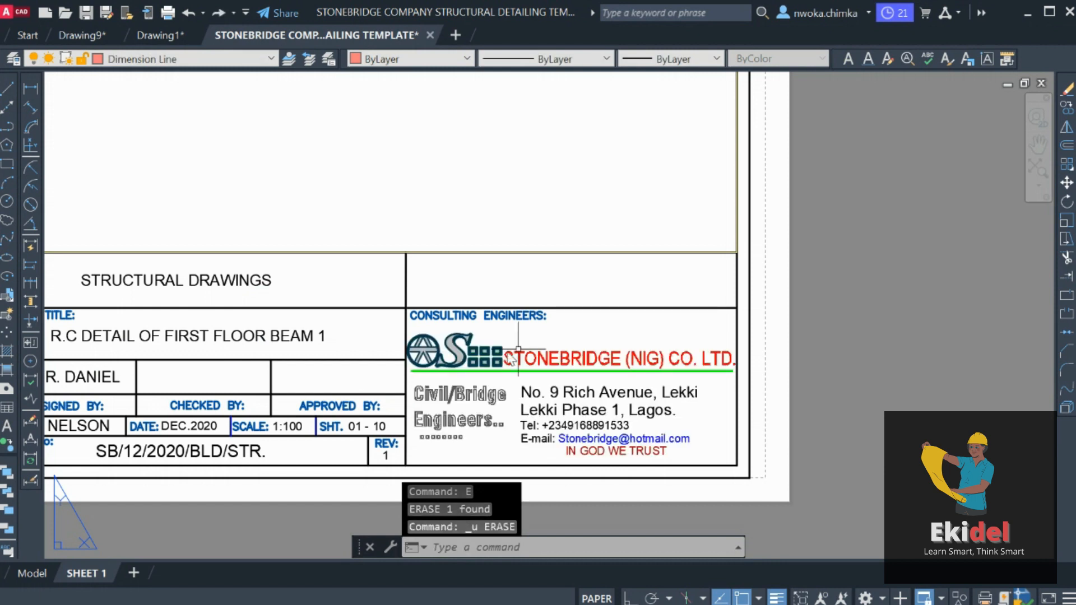
Step: Open the project description text in the SHEET 1 title block for editing and close the editor
scroll(595, 428, "down", 4)
middle_click_drag(448, 406, 552, 381)
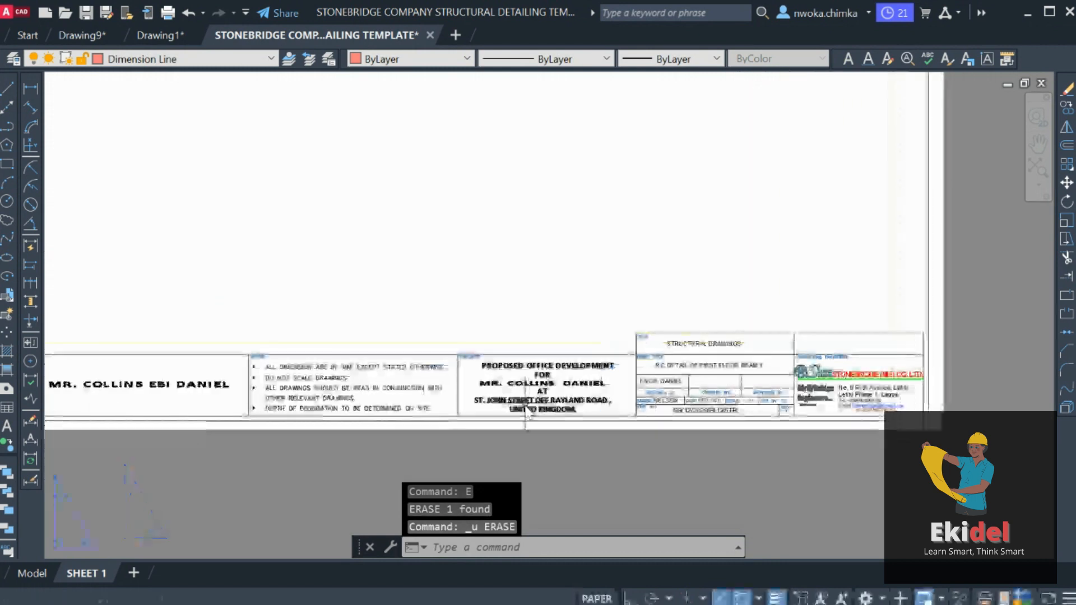
scroll(552, 381, "up", 2)
left_click(552, 381)
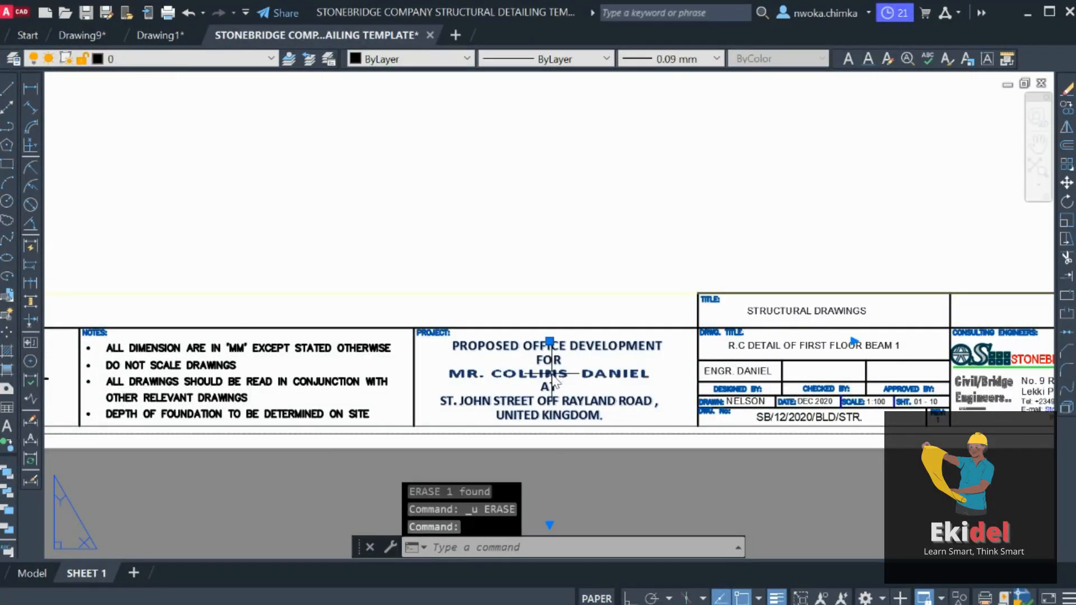
double_click(554, 381)
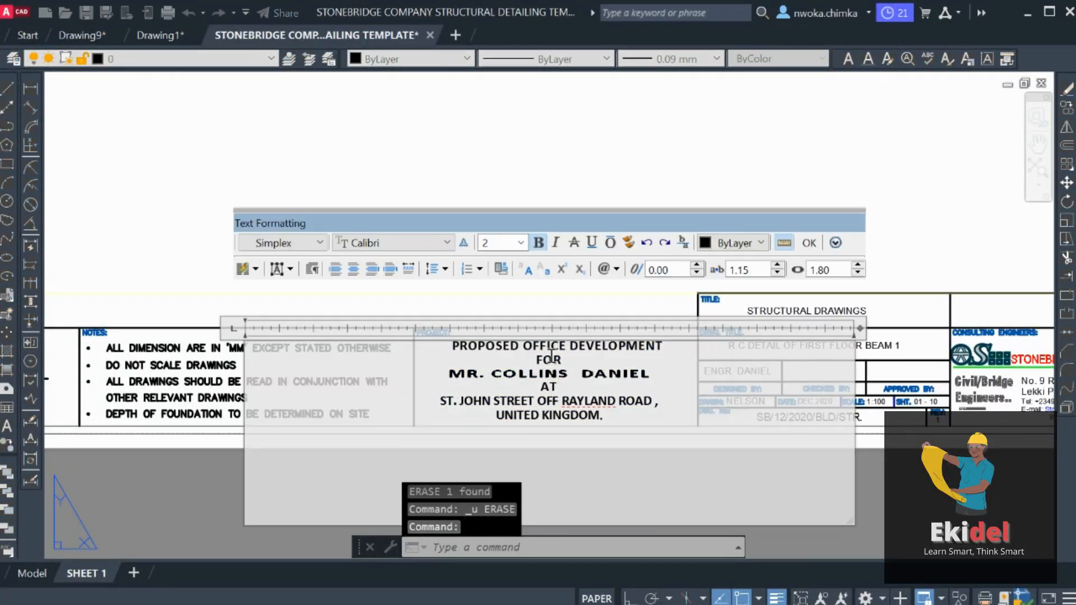
left_click(819, 242)
scroll(612, 315, "down", 5)
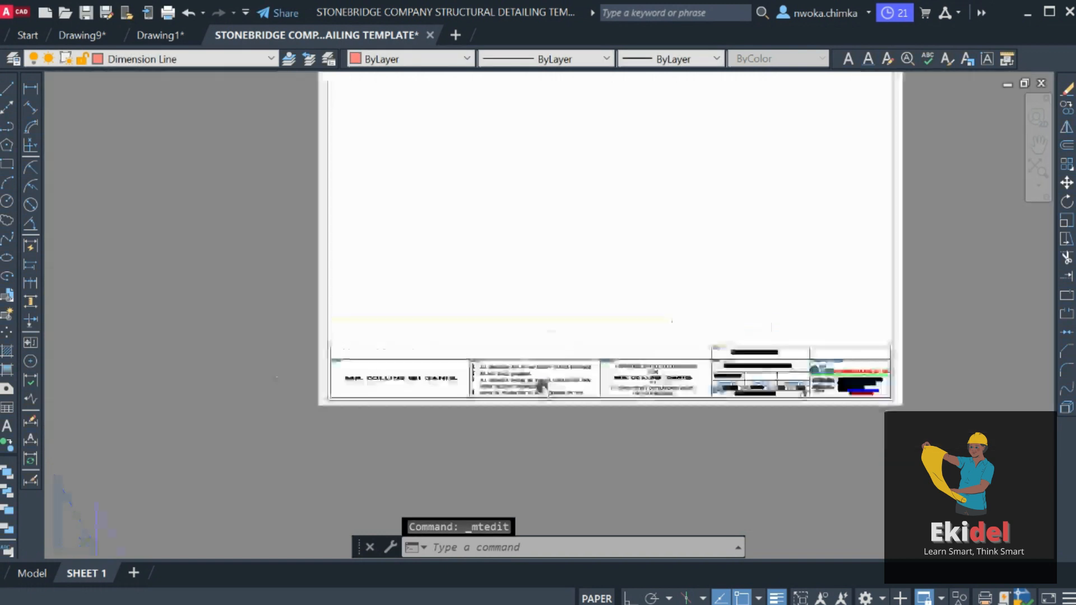
Step: Erase the earlier pasted set of structural drawings outside the large rectangle in the template's model space
left_click(34, 571)
scroll(521, 335, "down", 2)
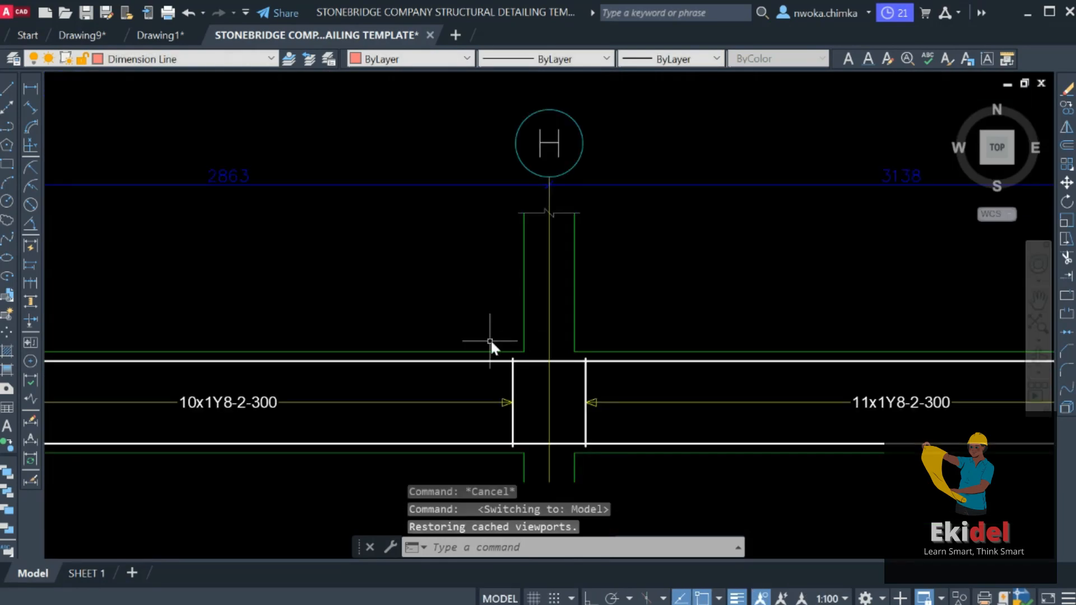
scroll(478, 345, "down", 10)
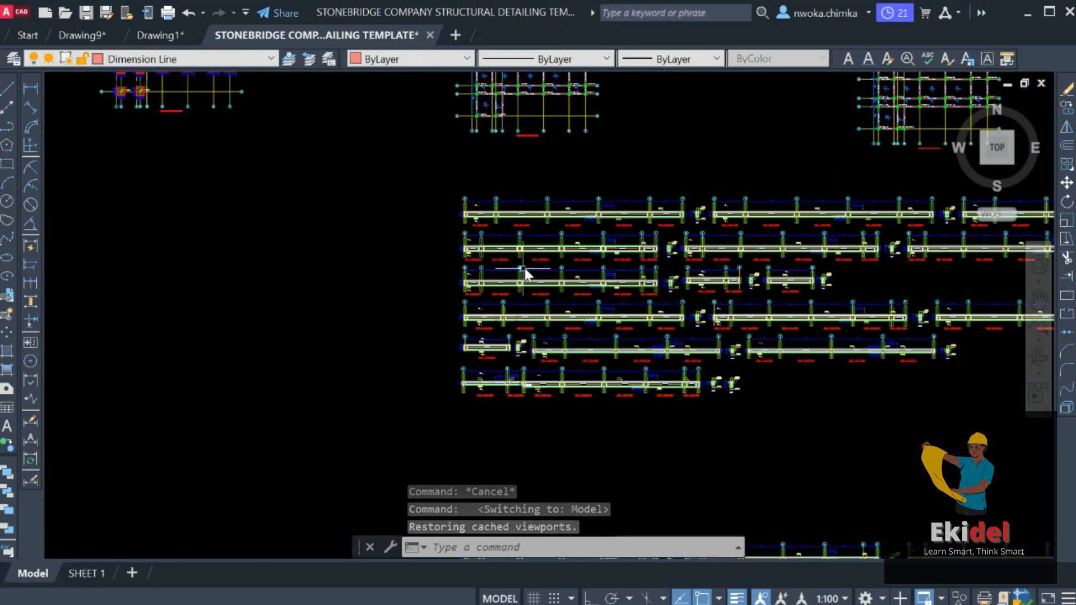
scroll(505, 280, "down", 6)
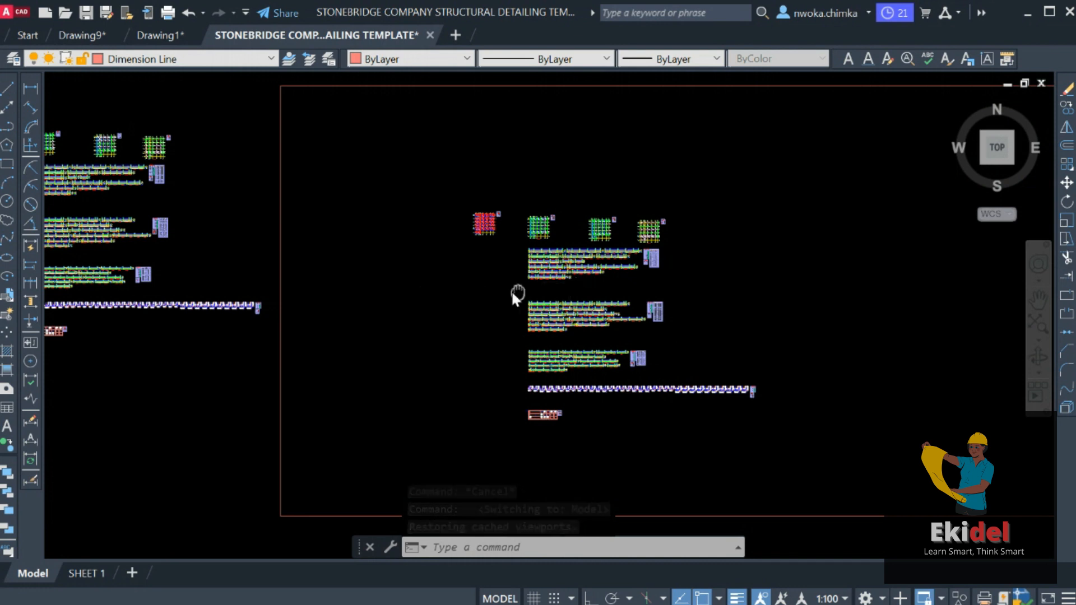
scroll(459, 267, "up", 2)
scroll(451, 258, "down", 2)
left_click(215, 144)
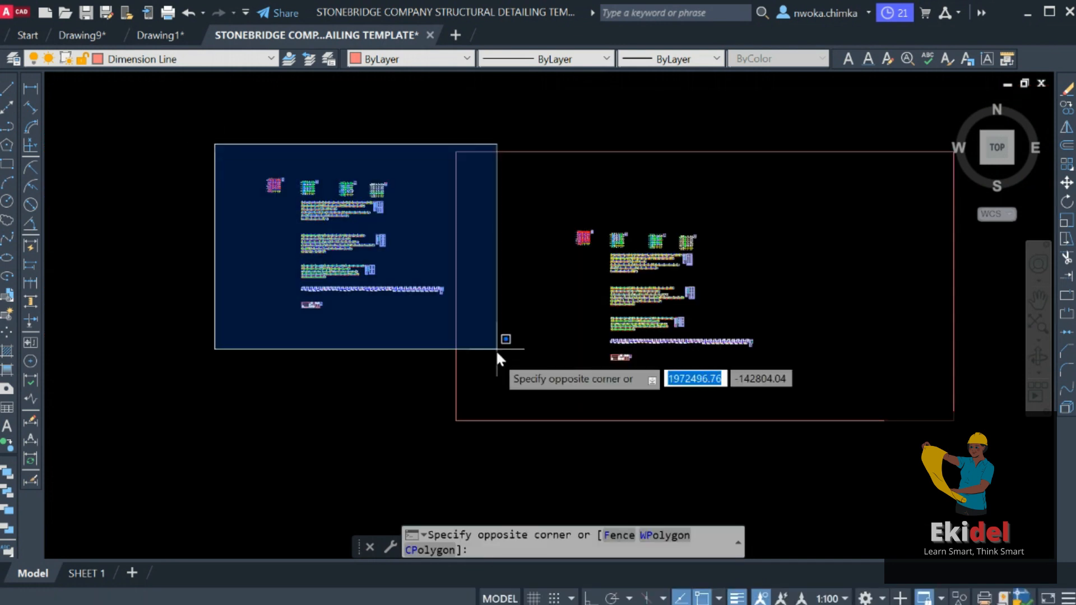
left_click(495, 355)
type("e")
key("Return")
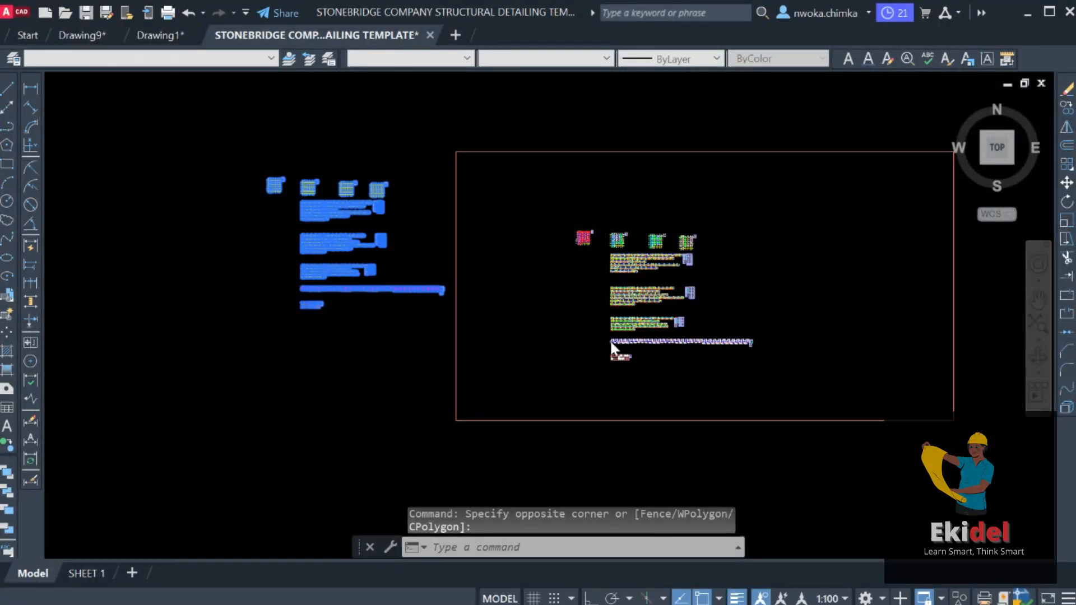
Step: Examine the remaining pasted plans, focusing on the gridlines, beams and column labels of the floor plan beside the foundation plan
scroll(729, 280, "up", 4)
scroll(456, 177, "up", 2)
scroll(455, 167, "up", 2)
middle_click_drag(457, 185, 475, 270)
middle_click_drag(414, 213, 430, 269)
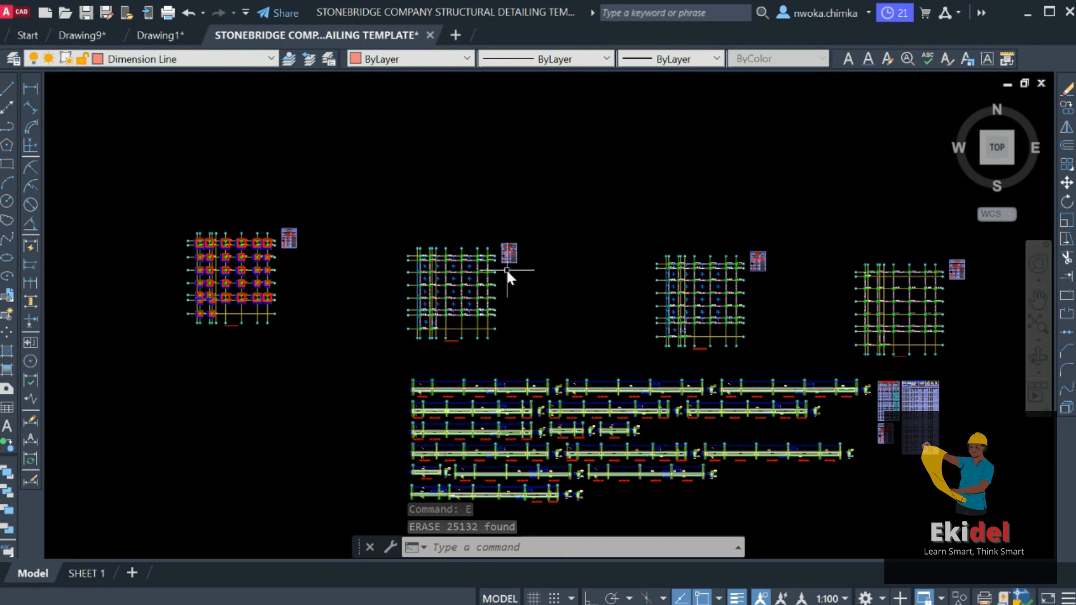
scroll(472, 317, "up", 2)
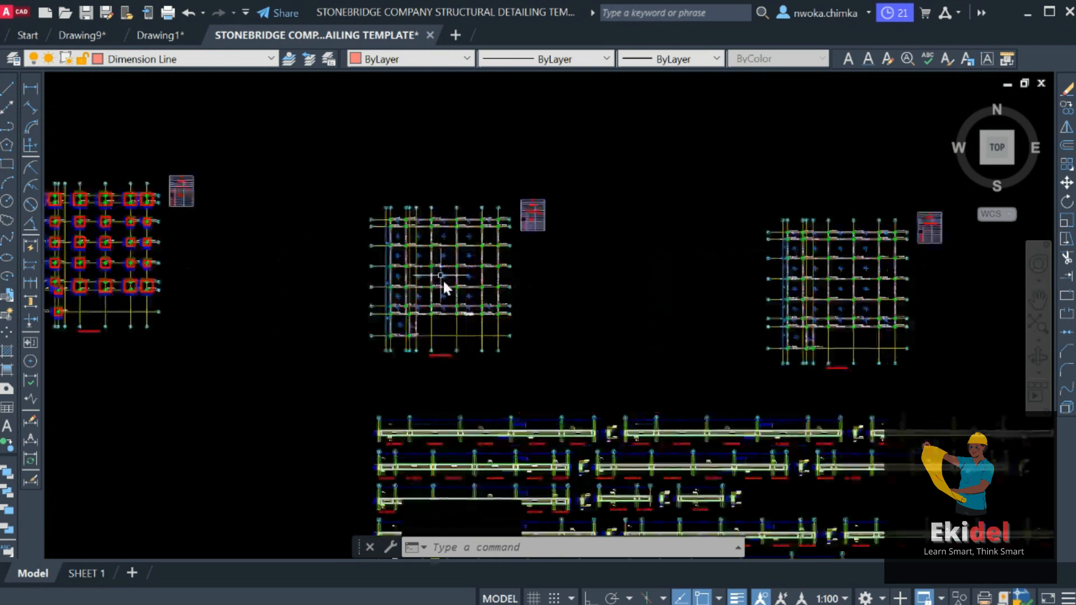
scroll(431, 219, "up", 2)
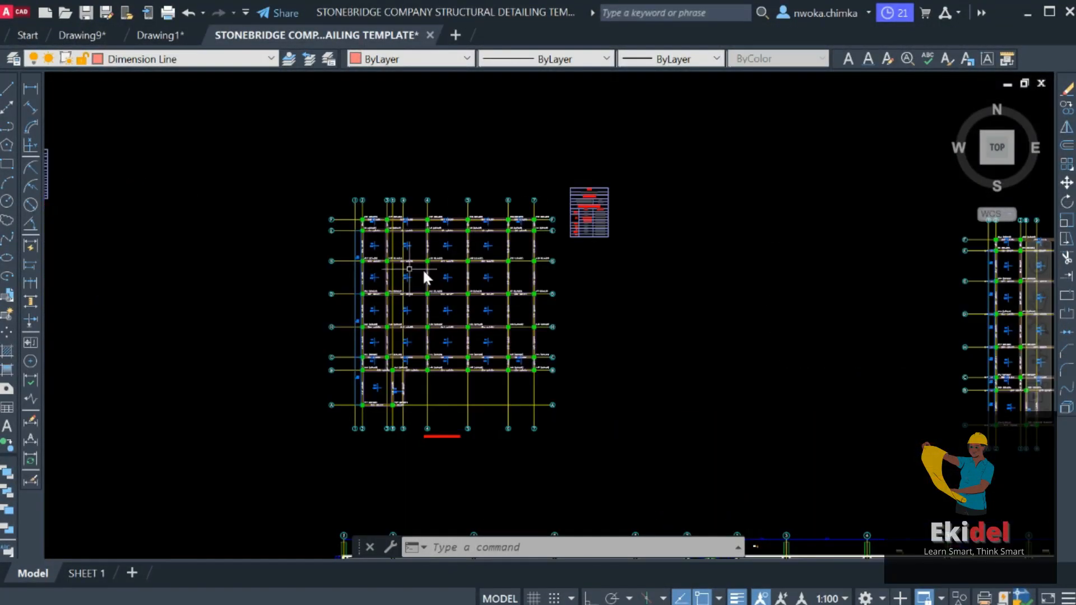
scroll(455, 240, "down", 2)
scroll(429, 294, "up", 2)
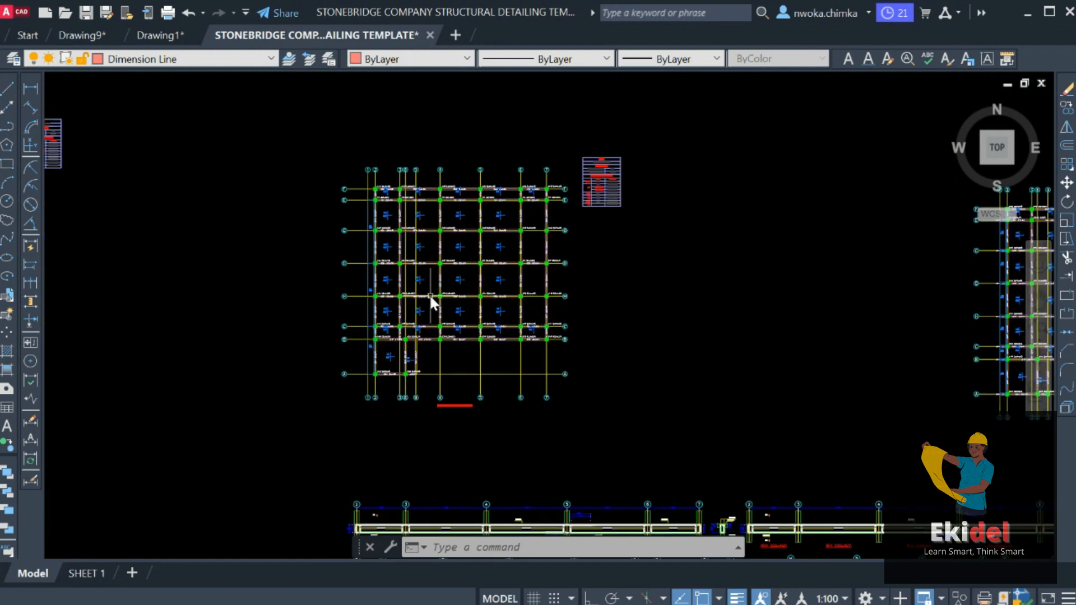
scroll(445, 336, "up", 2)
scroll(460, 237, "up", 2)
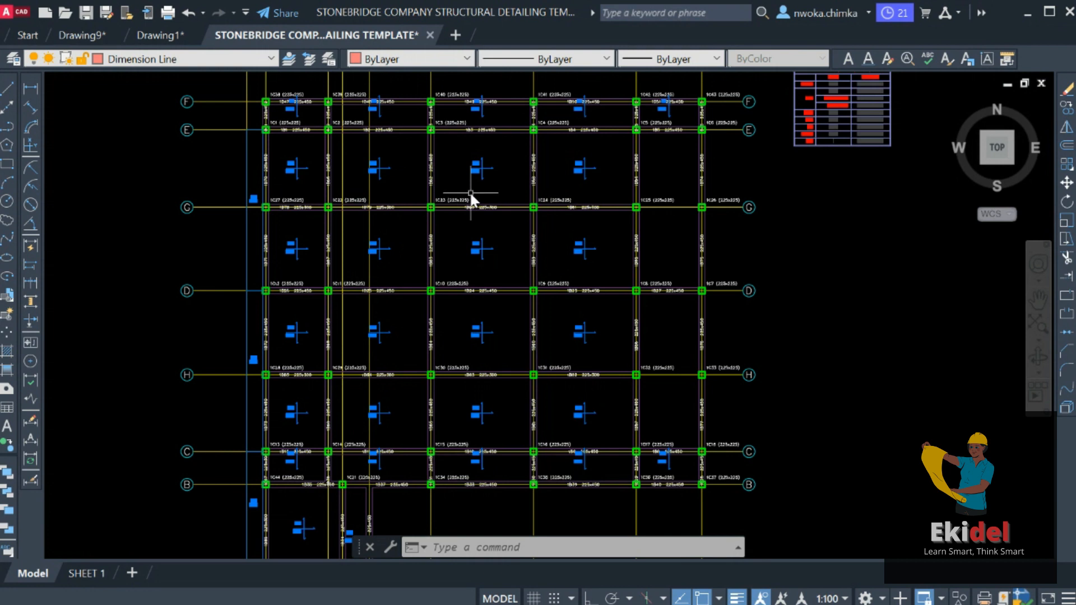
scroll(471, 192, "down", 2)
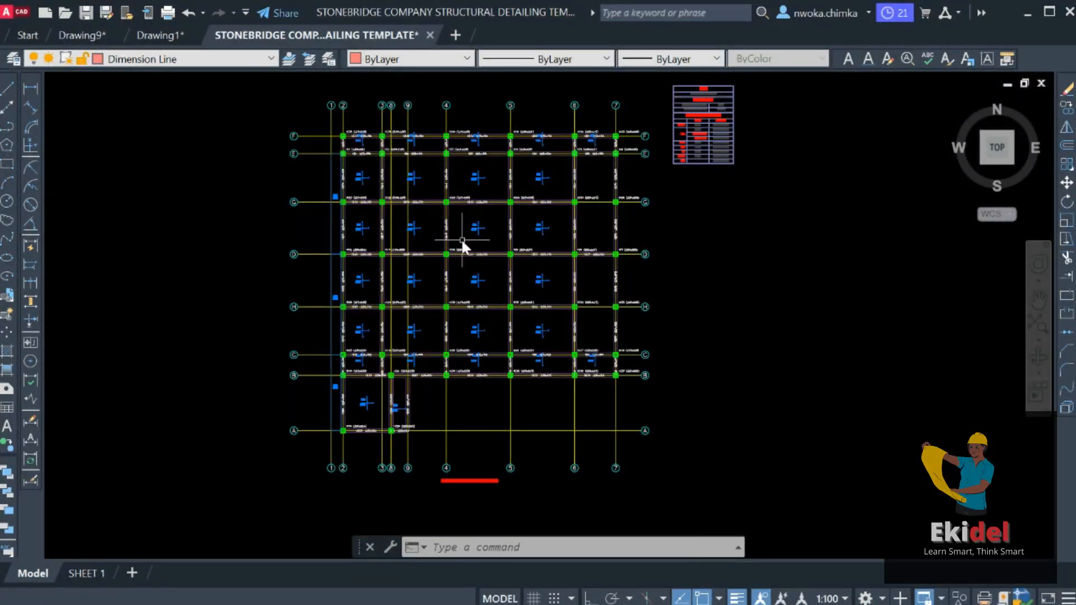
Step: Survey the complete pasted set of plans, beam elevations and column details inside the large rectangle of the template's model space
scroll(471, 263, "down", 4)
scroll(506, 244, "down", 4)
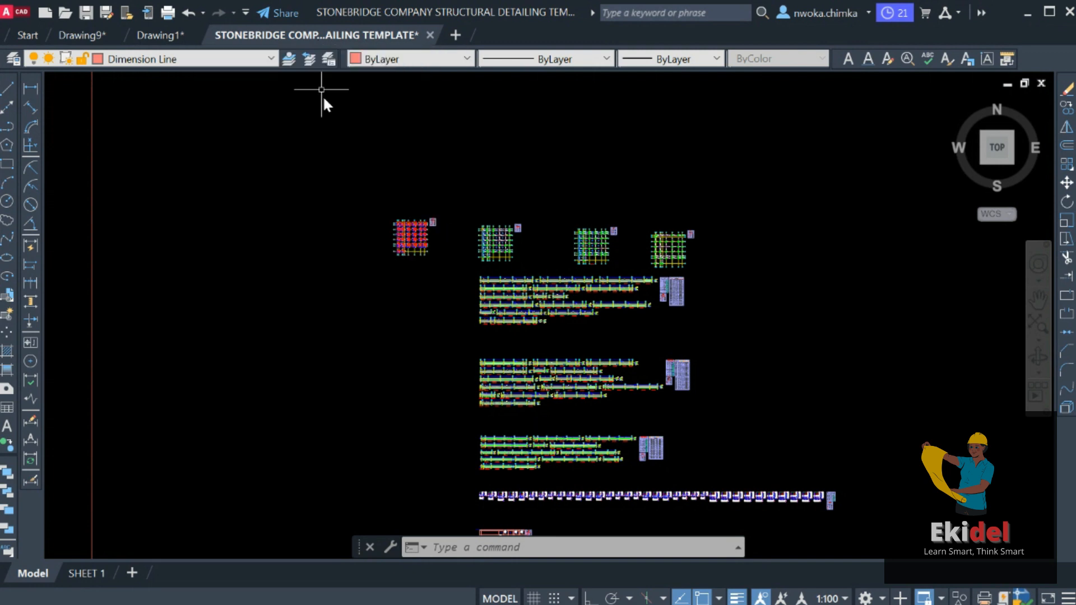
mouse_move(303, 36)
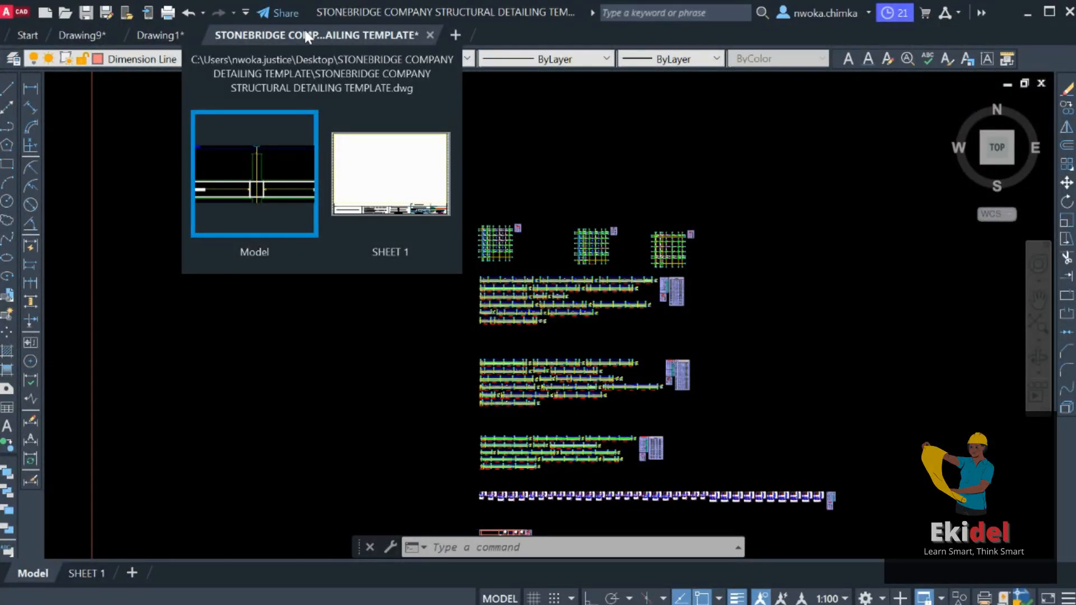
scroll(597, 280, "up", 2)
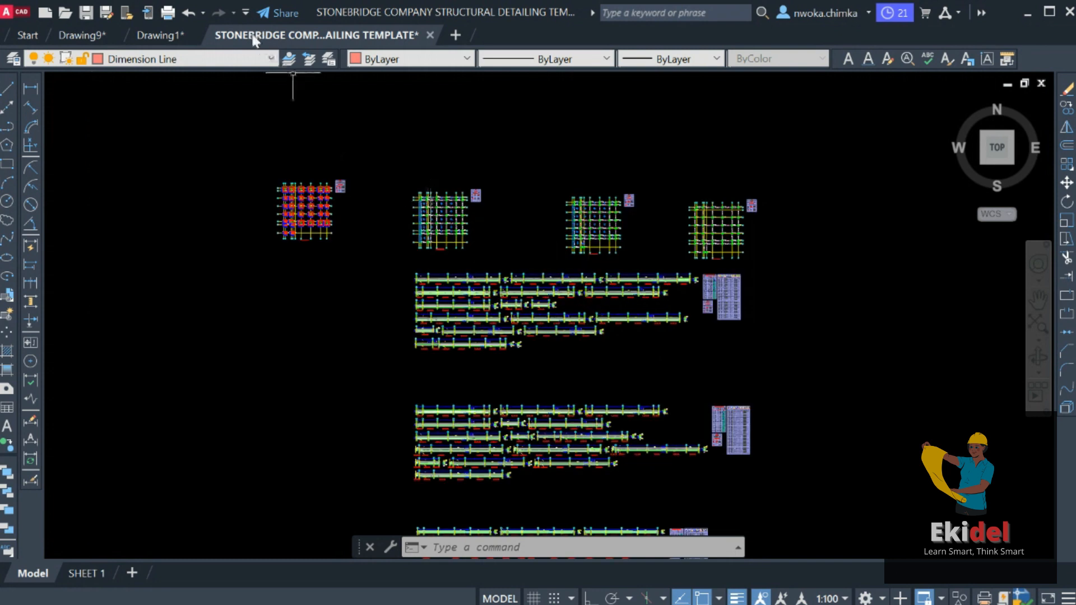
mouse_move(263, 36)
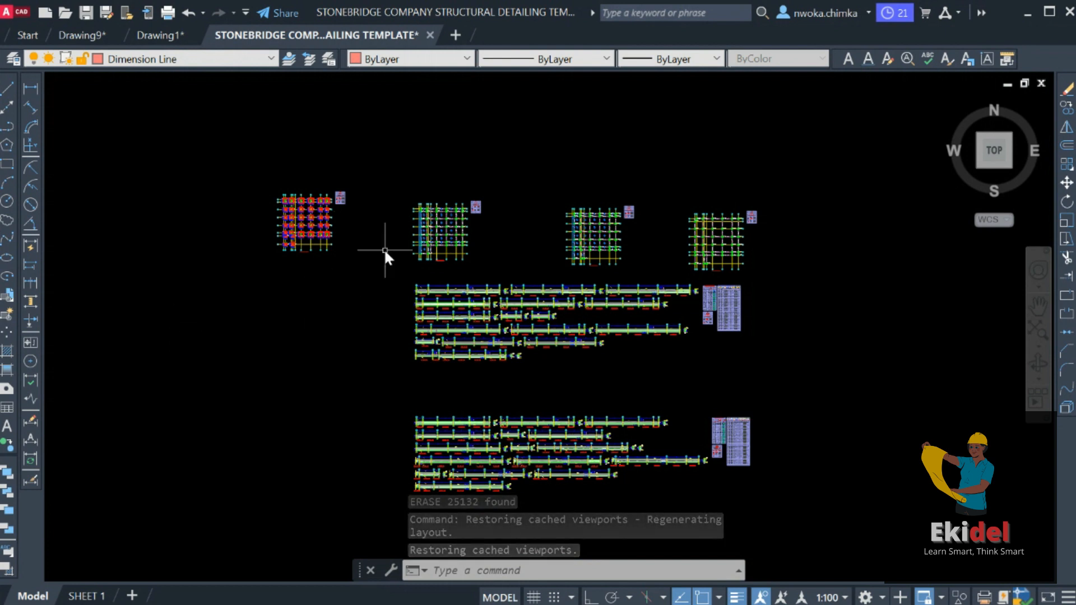
scroll(392, 226, "down", 2)
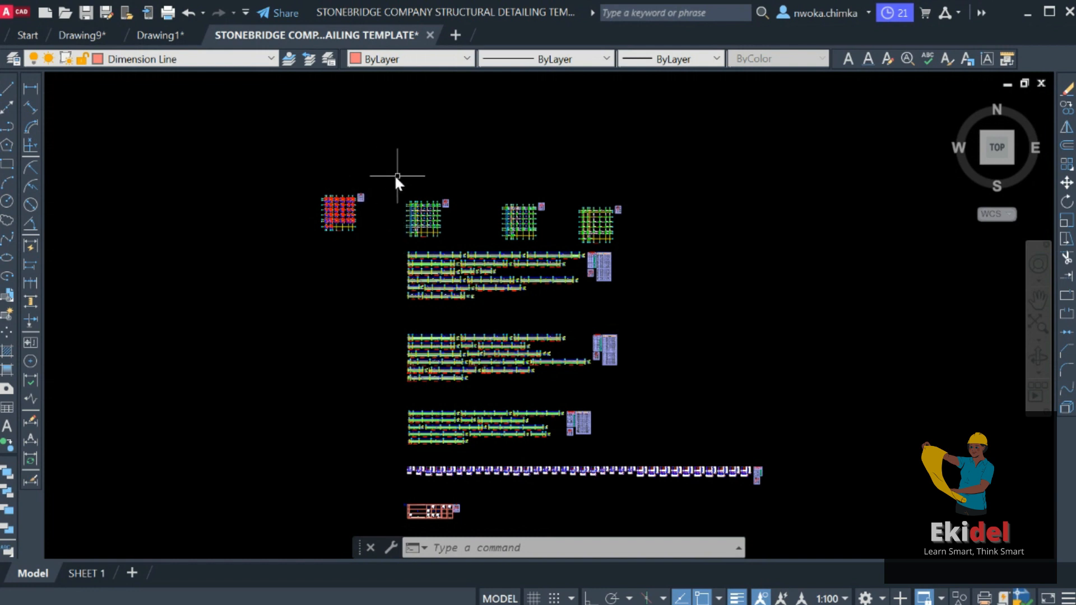
scroll(397, 176, "down", 2)
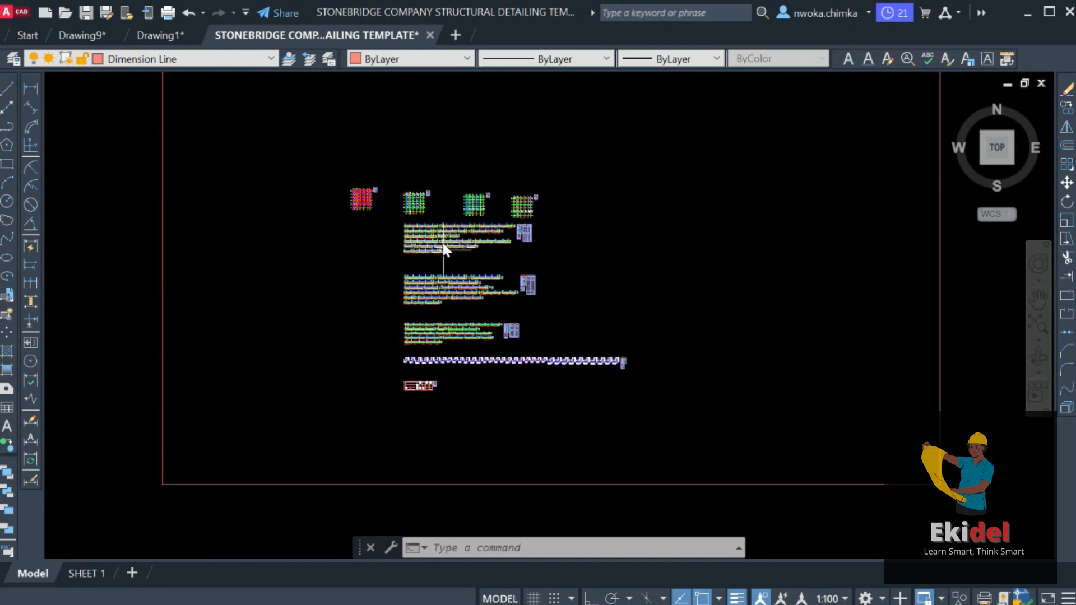
scroll(426, 392, "up", 3)
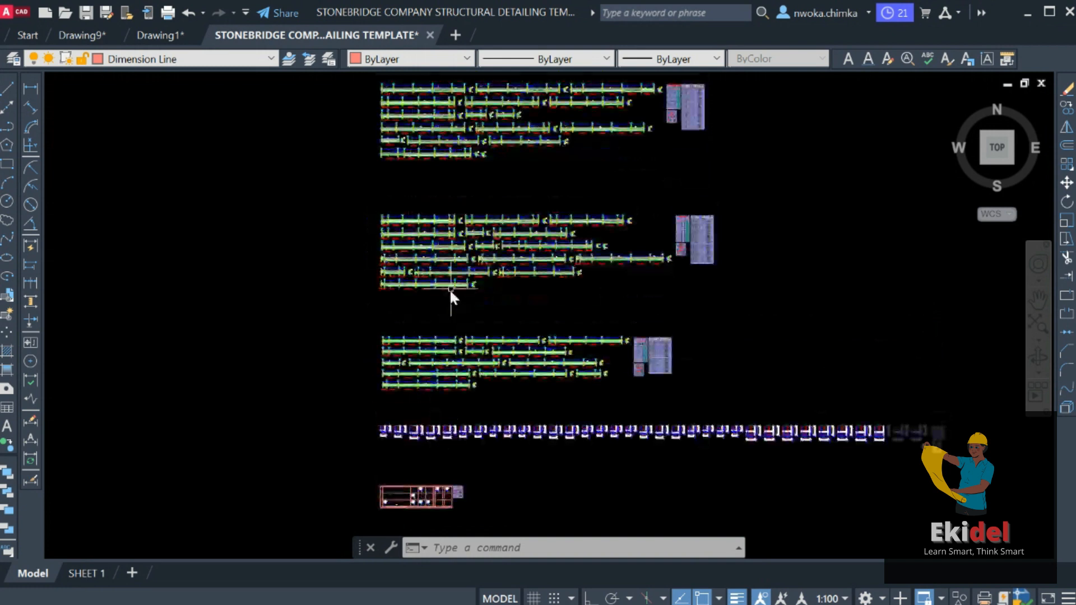
scroll(464, 336, "down", 2)
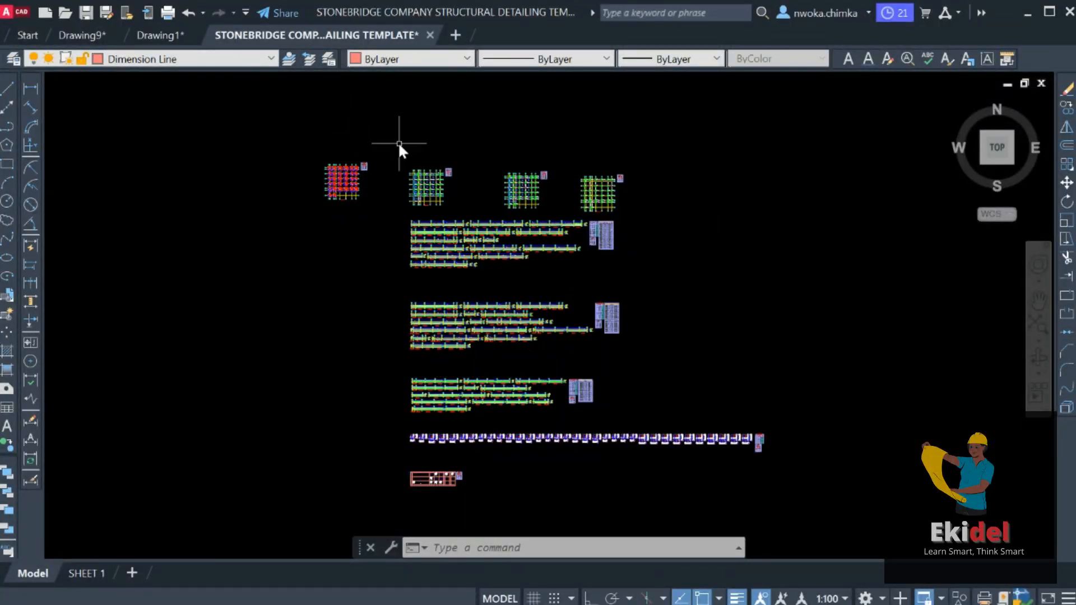
scroll(399, 143, "down", 2)
scroll(429, 173, "up", 2)
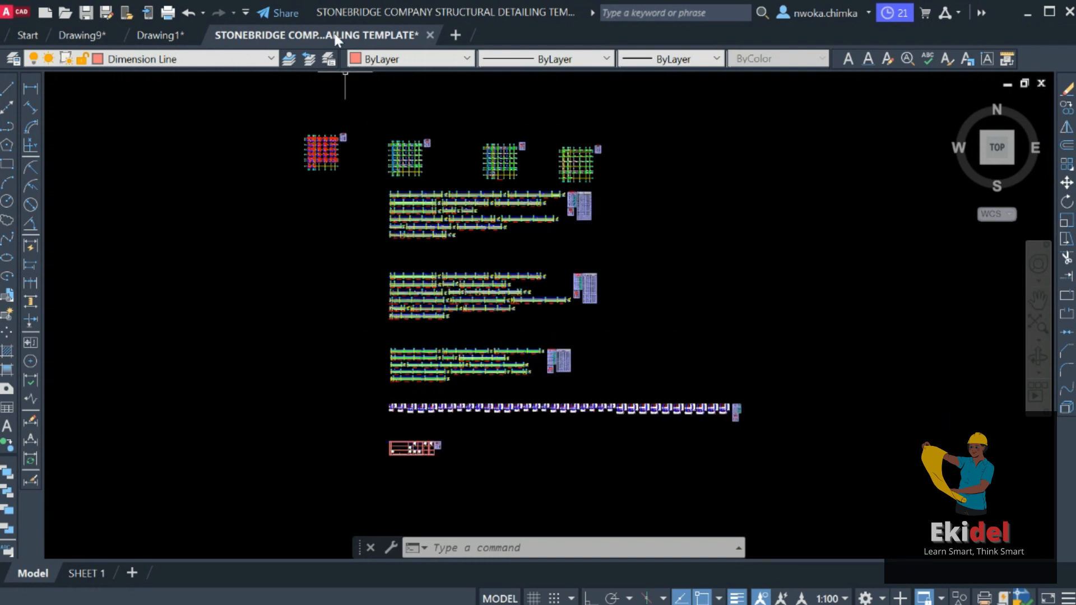
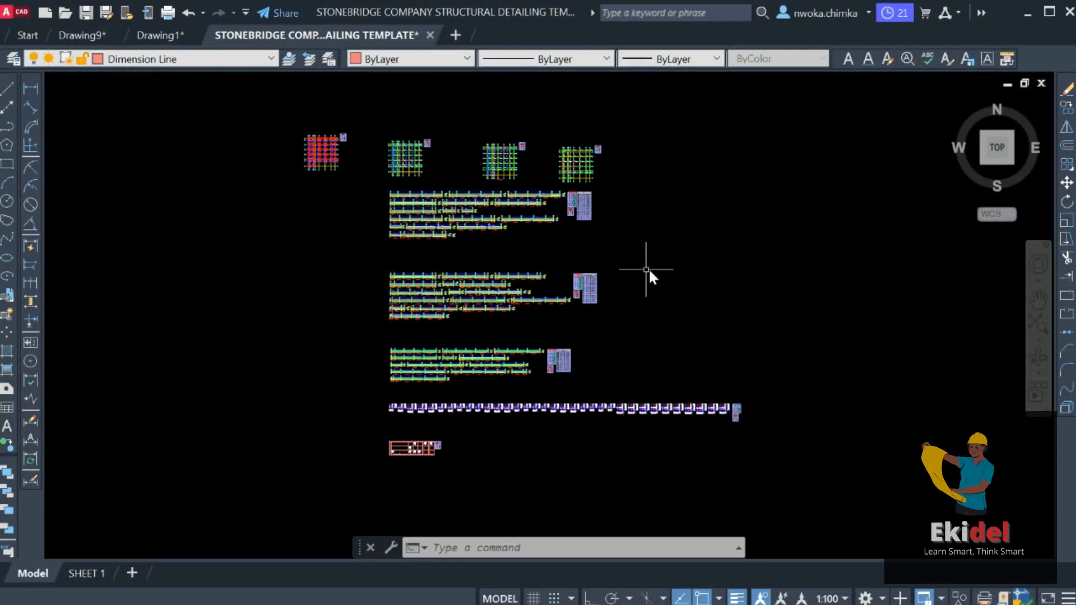
scroll(640, 243, "down", 2)
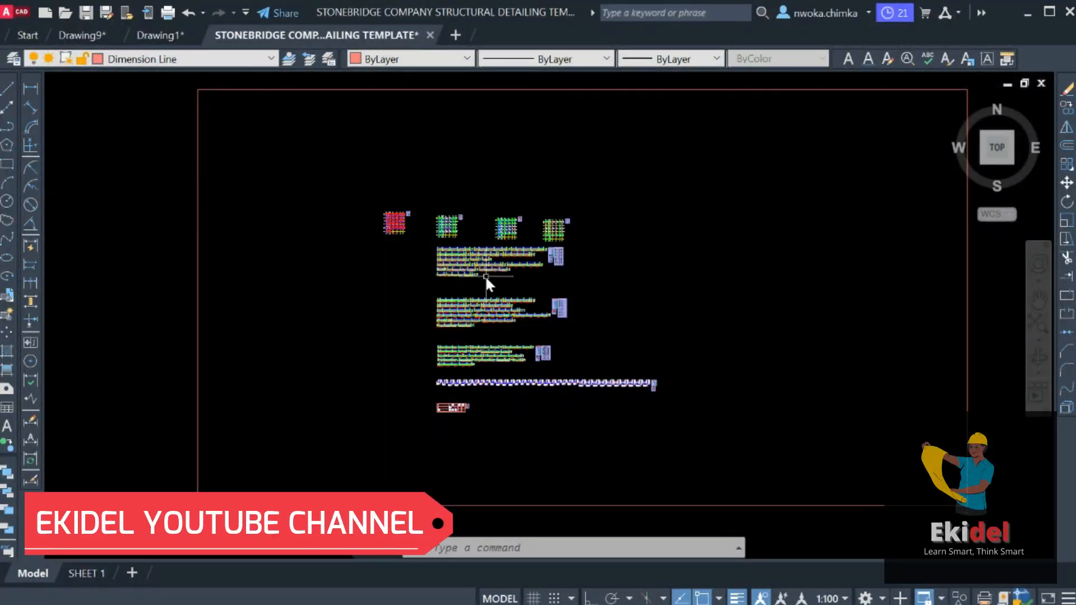
Step: Switch to Drawing1 and examine the original colours and line styles of the floor plan beside the foundation plan
left_click(158, 37)
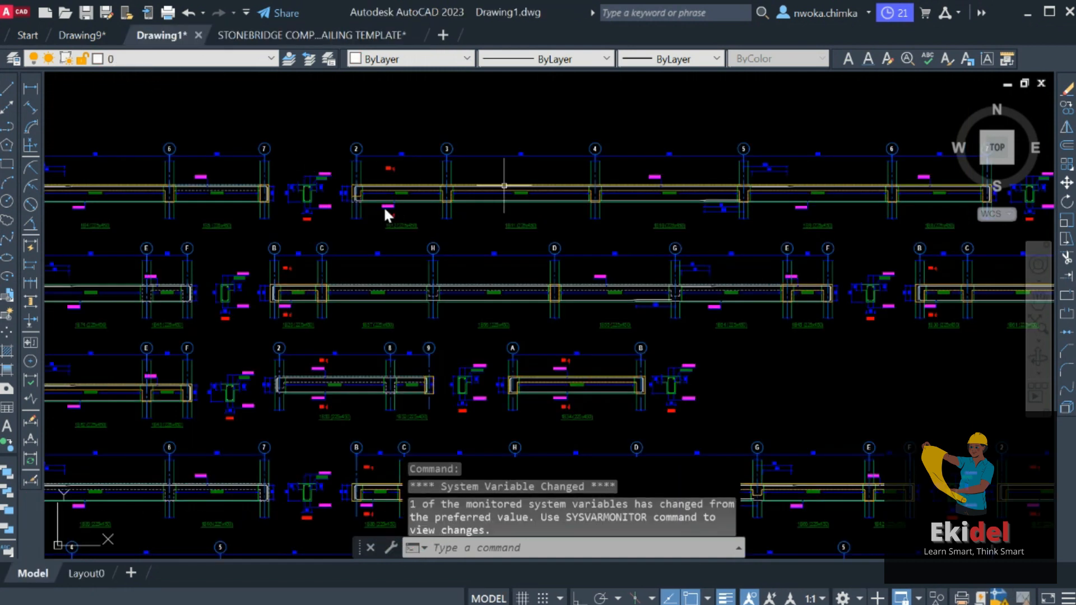
scroll(327, 213, "down", 5)
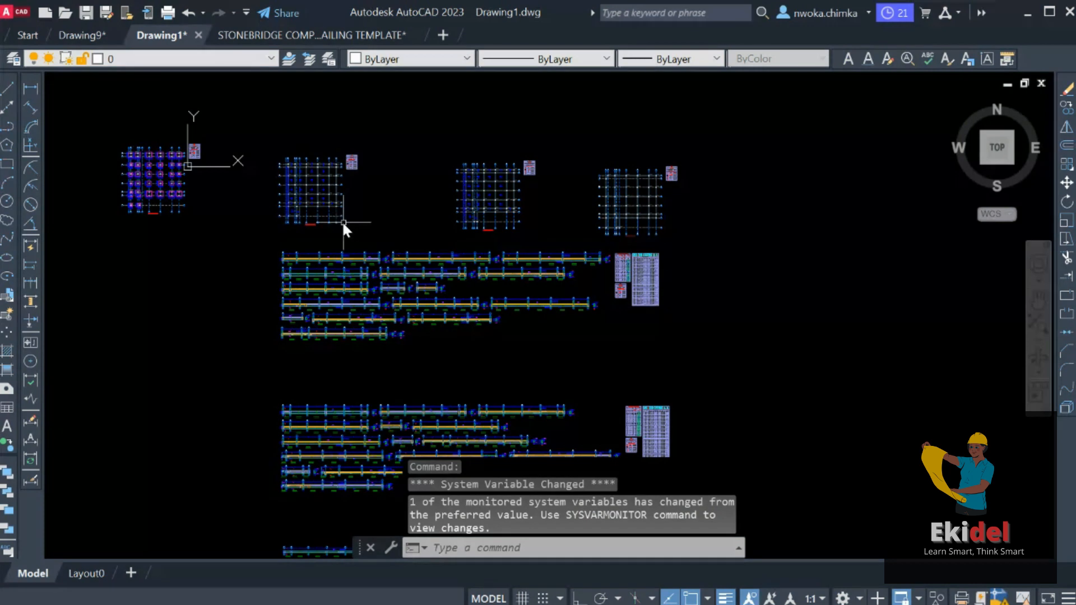
scroll(242, 146, "up", 6)
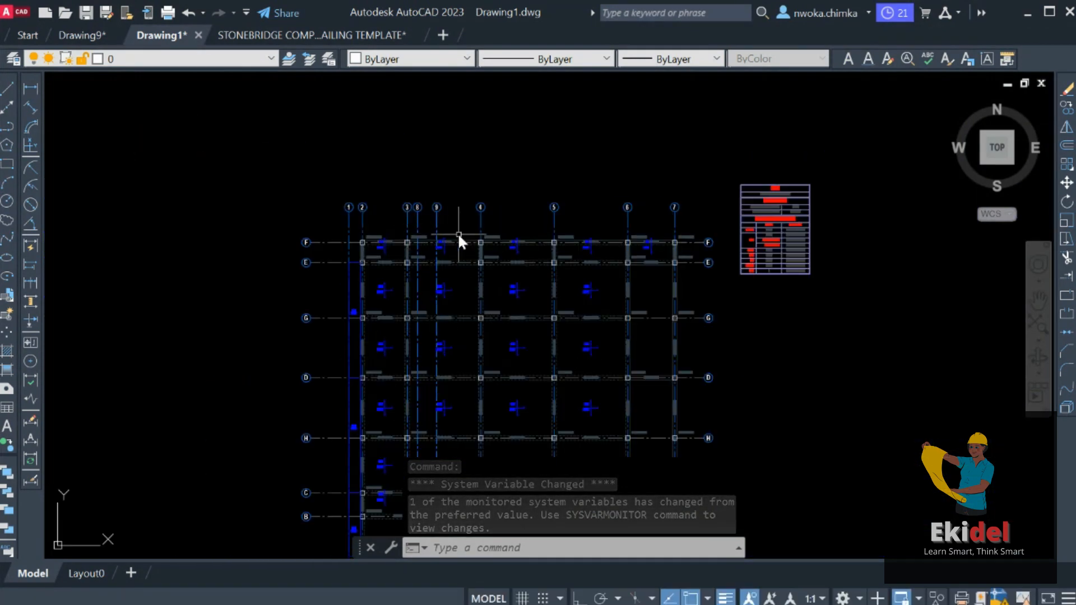
scroll(511, 241, "up", 4)
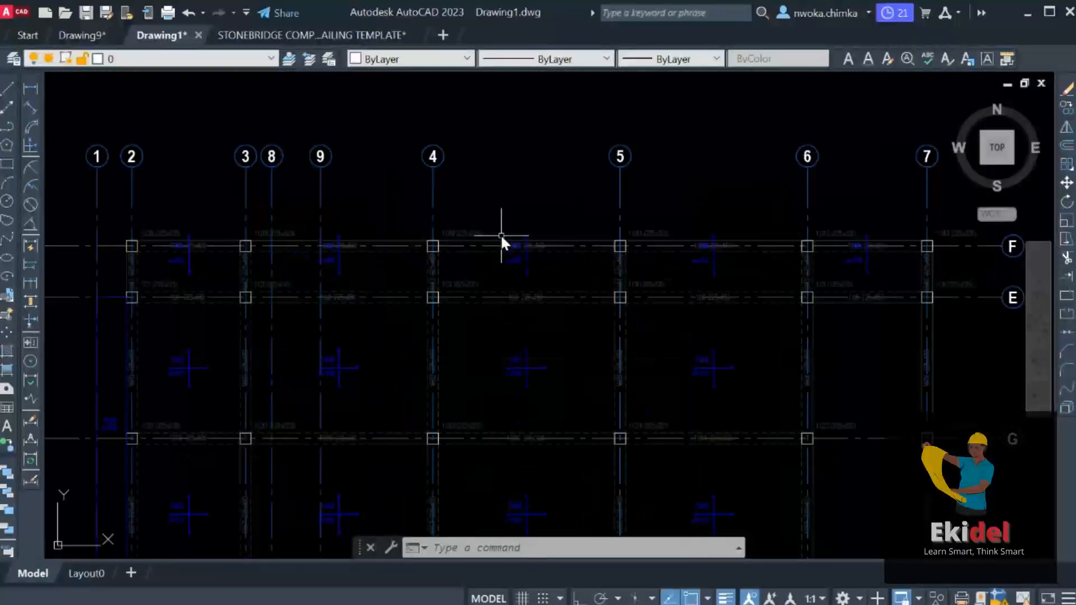
scroll(426, 243, "down", 5)
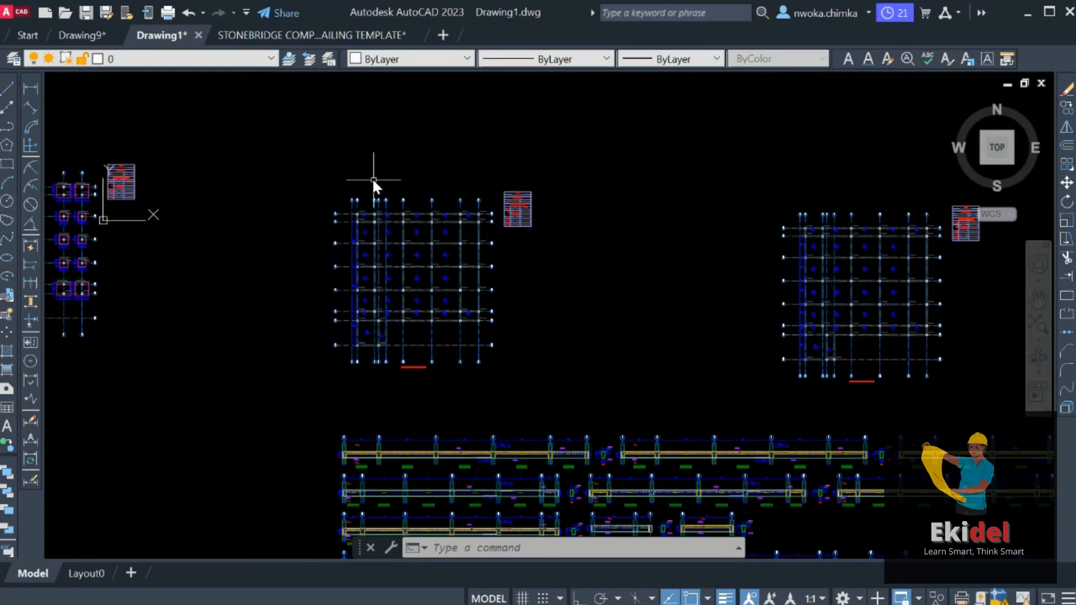
scroll(372, 177, "down", 3)
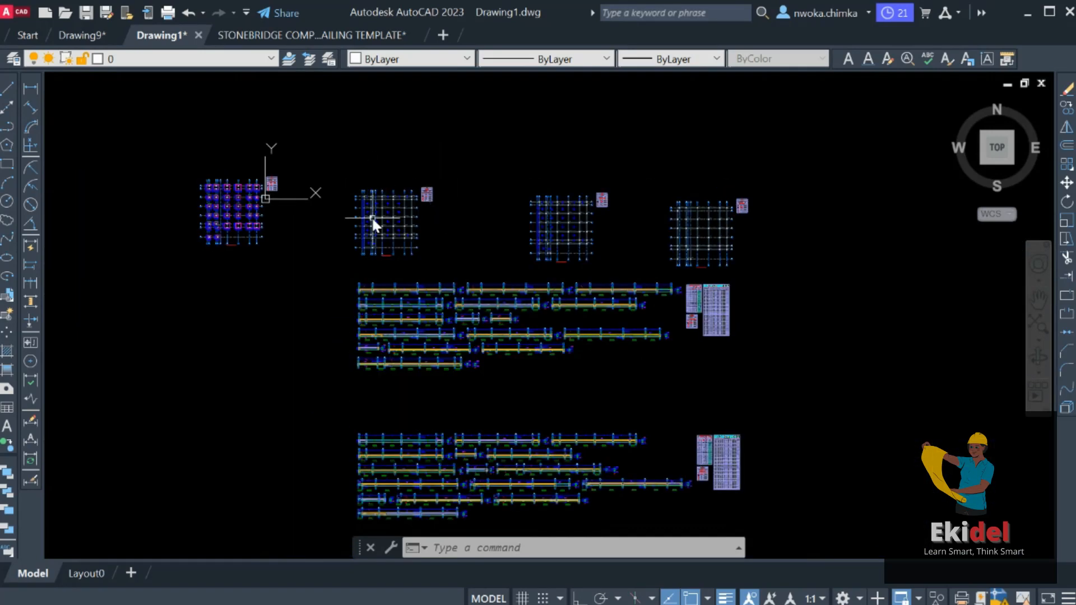
Step: Return to the Stonebridge template, look over the pasted drawings and locate the framed reference drawings in the neighbouring rectangle
left_click(295, 35)
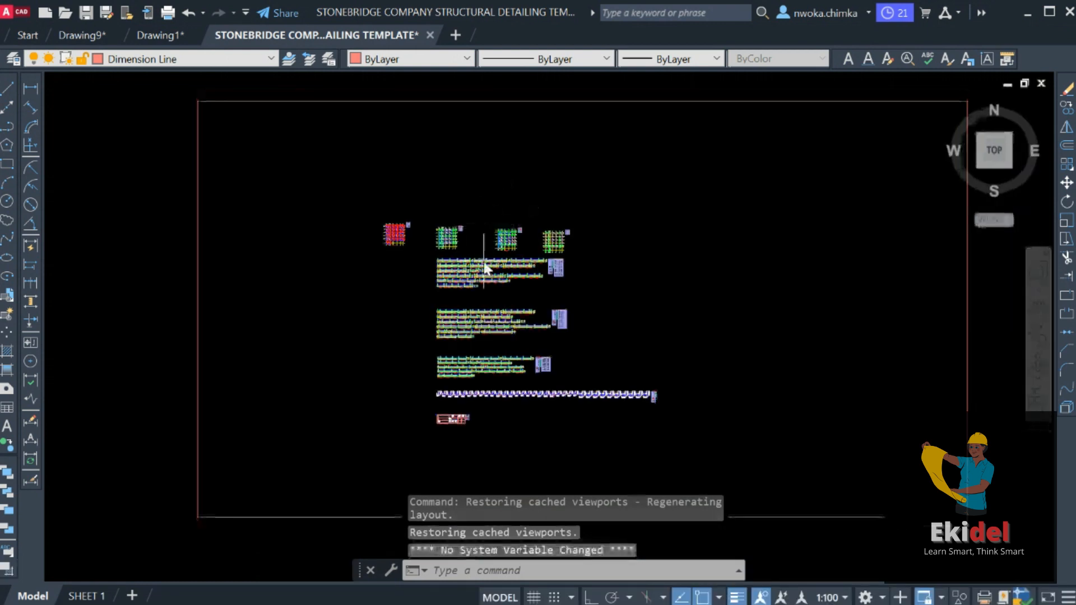
scroll(470, 259, "up", 4)
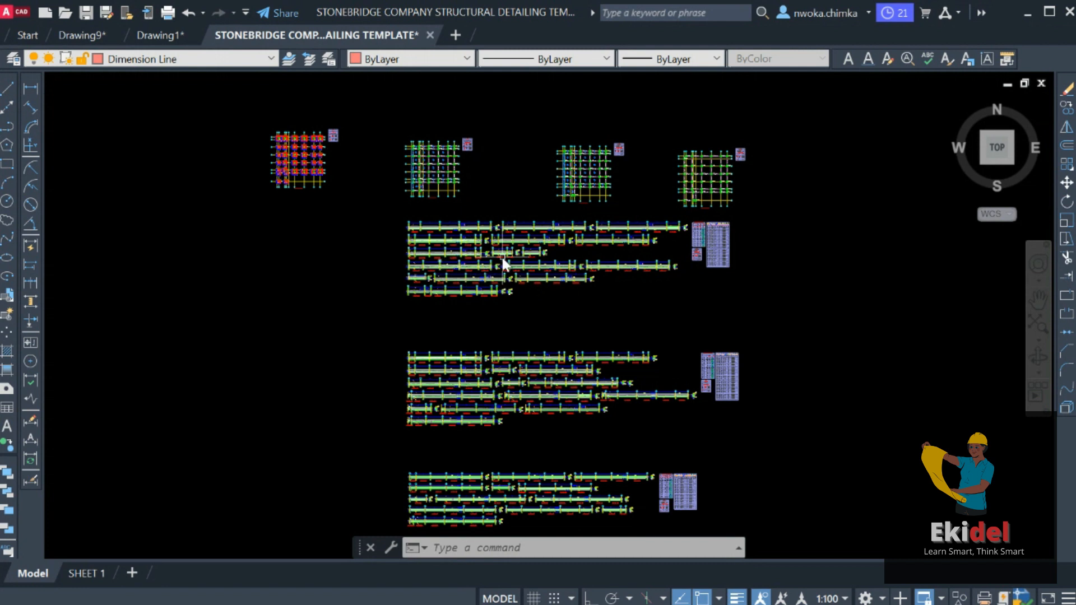
scroll(458, 227, "up", 2)
scroll(459, 227, "down", 8)
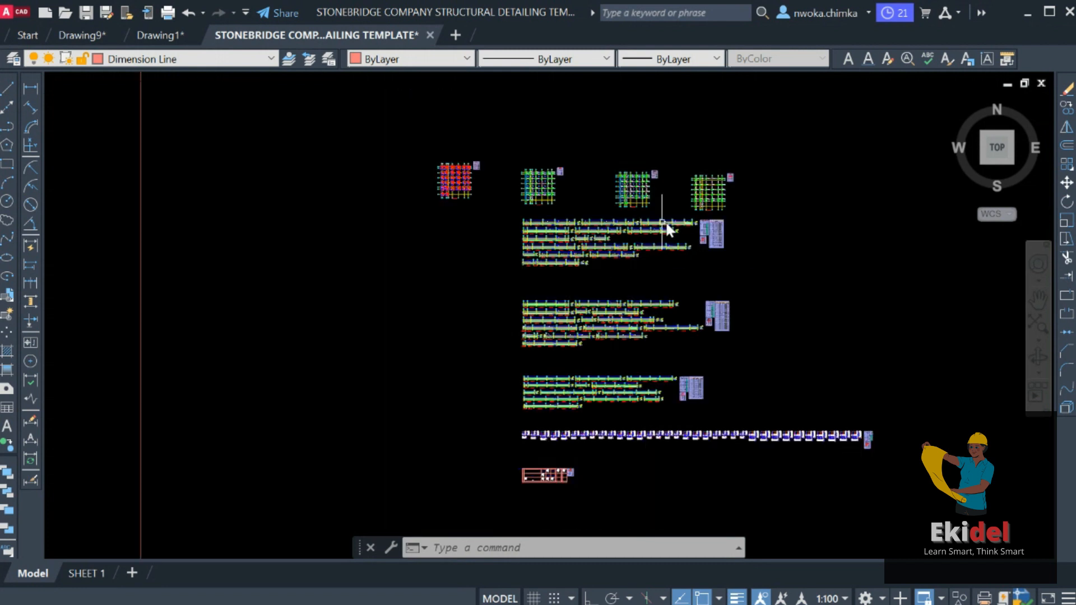
middle_click_drag(420, 248, 621, 253)
scroll(460, 265, "up", 5)
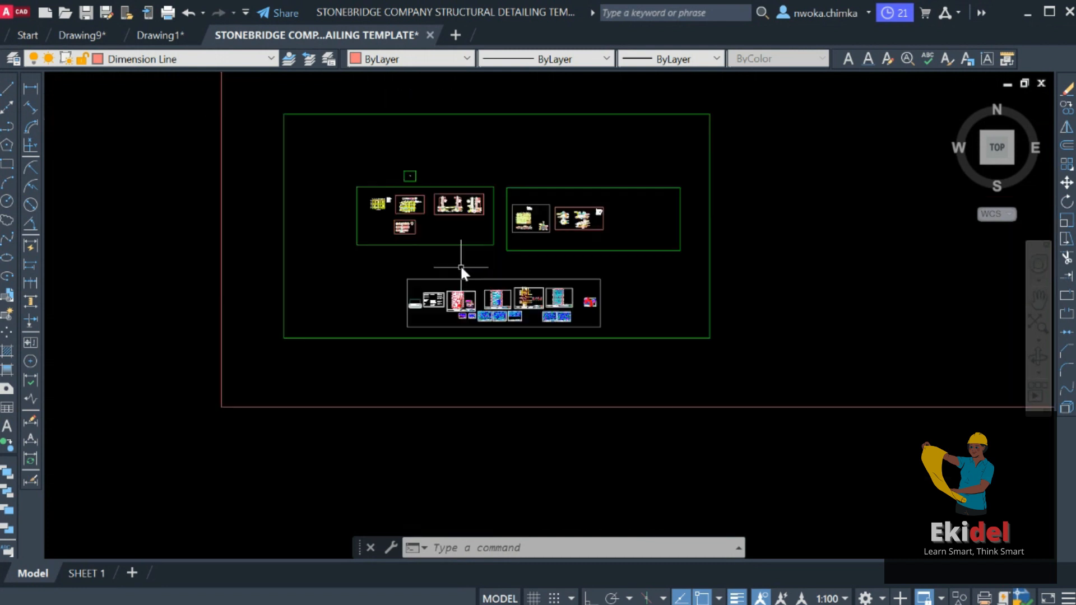
Step: Examine the template's reference sheets in the lower frame, down to the first floor beam detail sheet
scroll(437, 290, "up", 7)
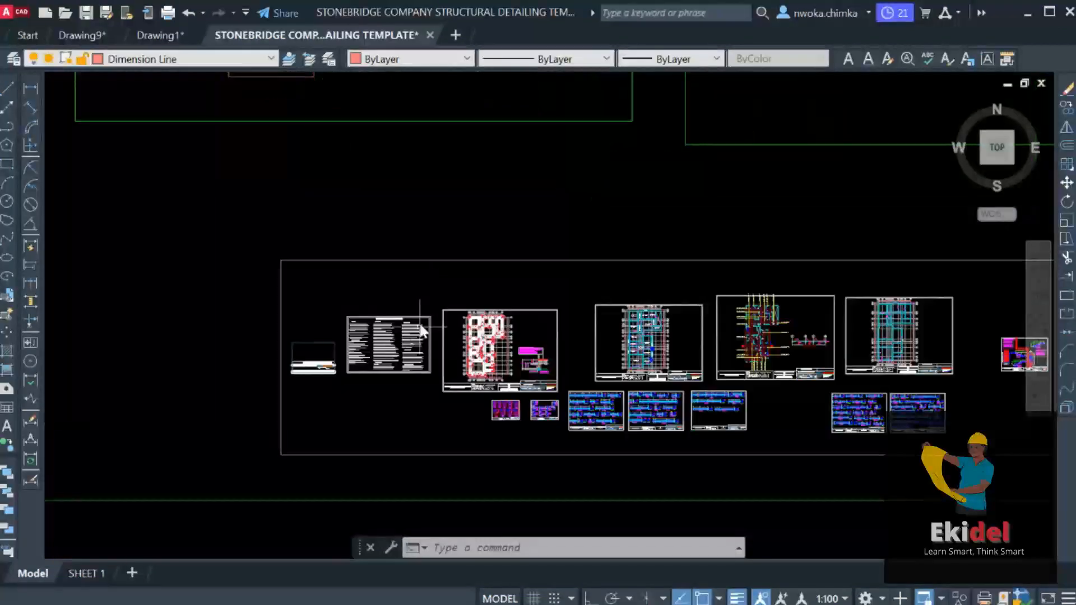
scroll(888, 272, "up", 4)
mouse_move(576, 203)
middle_mouse_down()
mouse_move(472, 92)
mouse_move(469, 73)
middle_mouse_up()
scroll(504, 204, "down", 4)
scroll(383, 352, "up", 2)
scroll(382, 353, "up", 4)
middle_click_drag(506, 433, 498, 310)
scroll(694, 446, "up", 4)
scroll(743, 458, "down", 4)
scroll(589, 302, "up", 3)
scroll(637, 362, "down", 8)
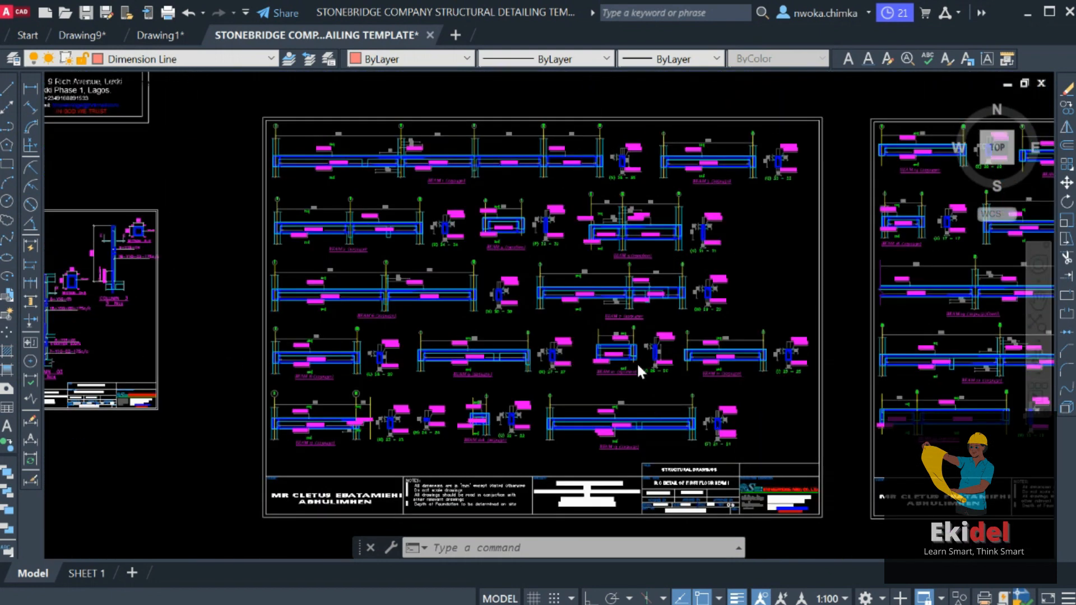
Step: Inspect the reference base details, including Base 1 to Base 4, and the row of three beam detail sheets
scroll(332, 297, "up", 2)
scroll(324, 276, "up", 3)
scroll(254, 180, "up", 4)
scroll(239, 157, "up", 2)
scroll(317, 190, "down", 2)
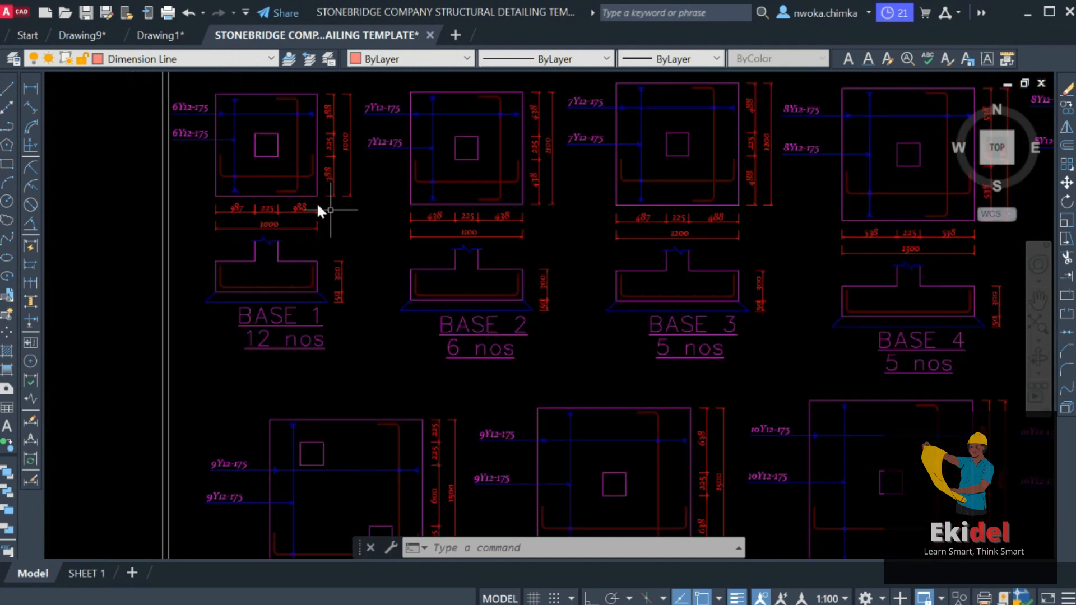
scroll(292, 236, "down", 5)
scroll(619, 228, "up", 3)
scroll(468, 208, "down", 1)
scroll(469, 207, "down", 4)
scroll(527, 238, "down", 4)
mouse_move(684, 267)
middle_mouse_down()
mouse_move(270, 272)
mouse_move(512, 282)
middle_mouse_up()
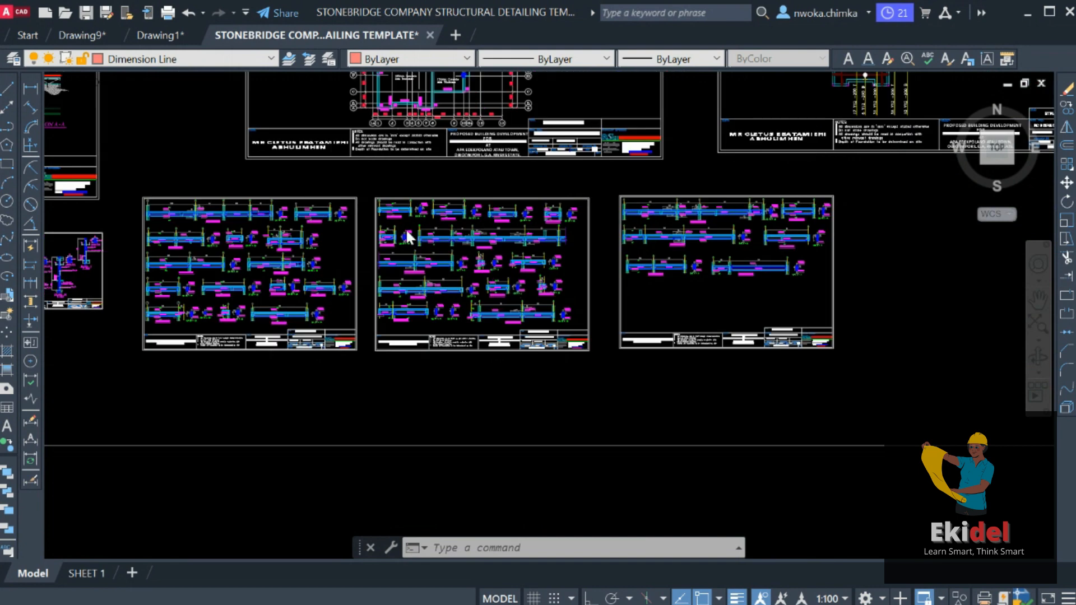
Step: Look closely at a beam sheet and at the Column 1 (Footing 2) section among the reference drawings
scroll(421, 230, "up", 8)
scroll(627, 377, "down", 10)
middle_click_drag(626, 315, 642, 419)
scroll(633, 389, "down", 2)
mouse_move(762, 356)
middle_mouse_down()
mouse_move(643, 402)
mouse_move(614, 427)
middle_mouse_up()
scroll(614, 428, "down", 4)
middle_click_drag(546, 313, 588, 394)
scroll(544, 283, "up", 5)
scroll(519, 296, "up", 3)
scroll(419, 306, "up", 3)
scroll(497, 353, "up", 2)
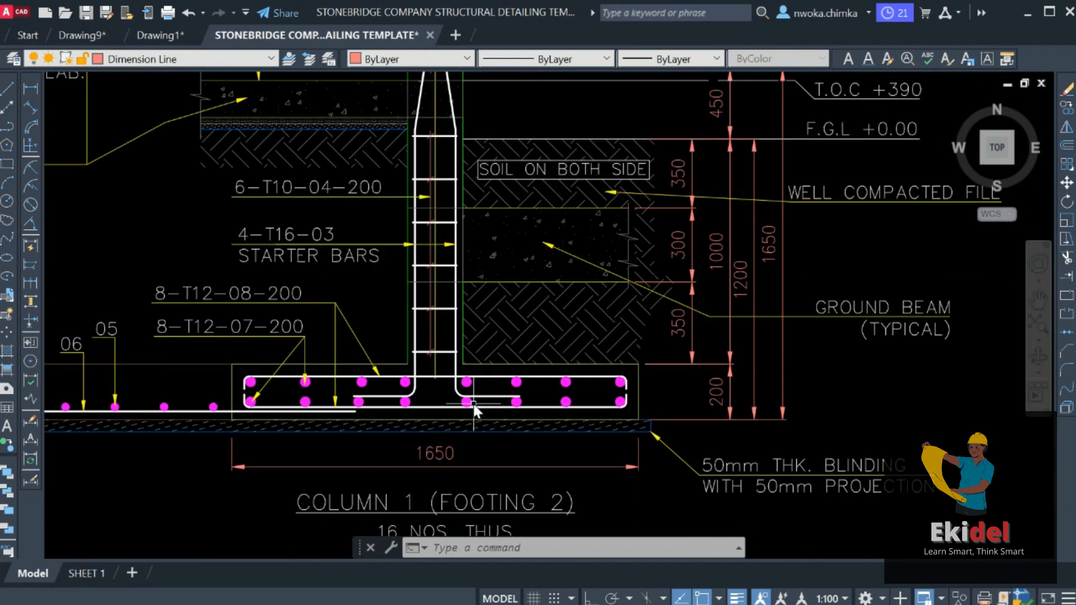
Step: Go back from the reference drawings to the pasted structural set in the separate large rectangle
scroll(638, 357, "down", 8)
middle_click_drag(638, 357, 443, 338)
scroll(671, 359, "down", 2)
middle_click_drag(671, 359, 384, 358)
scroll(384, 359, "down", 2)
scroll(384, 359, "down", 3)
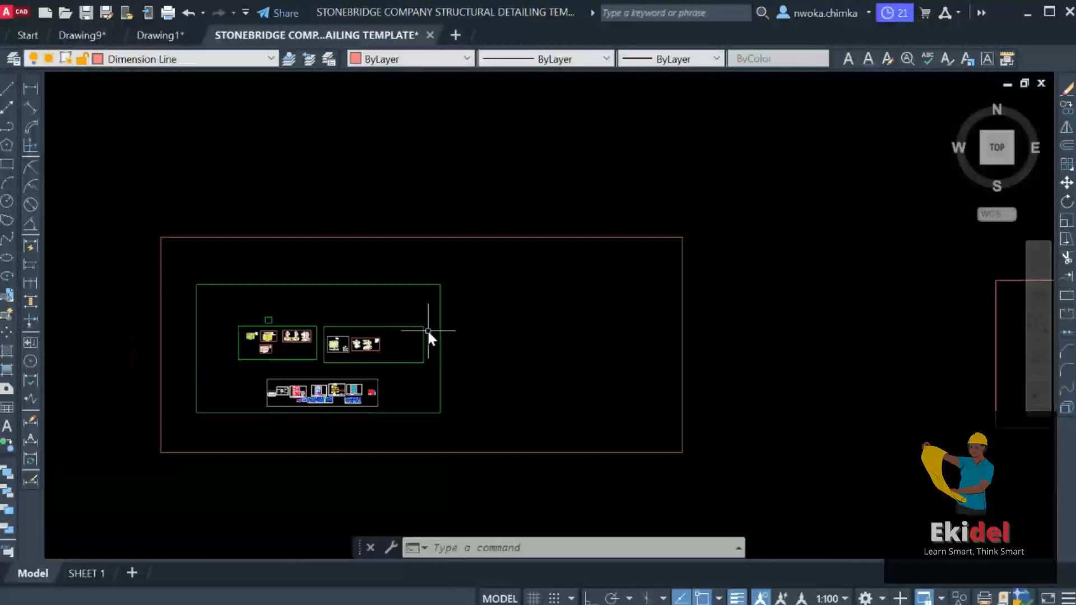
middle_click_drag(581, 333, 340, 315)
middle_click_drag(789, 375, 550, 330)
scroll(602, 266, "up", 4)
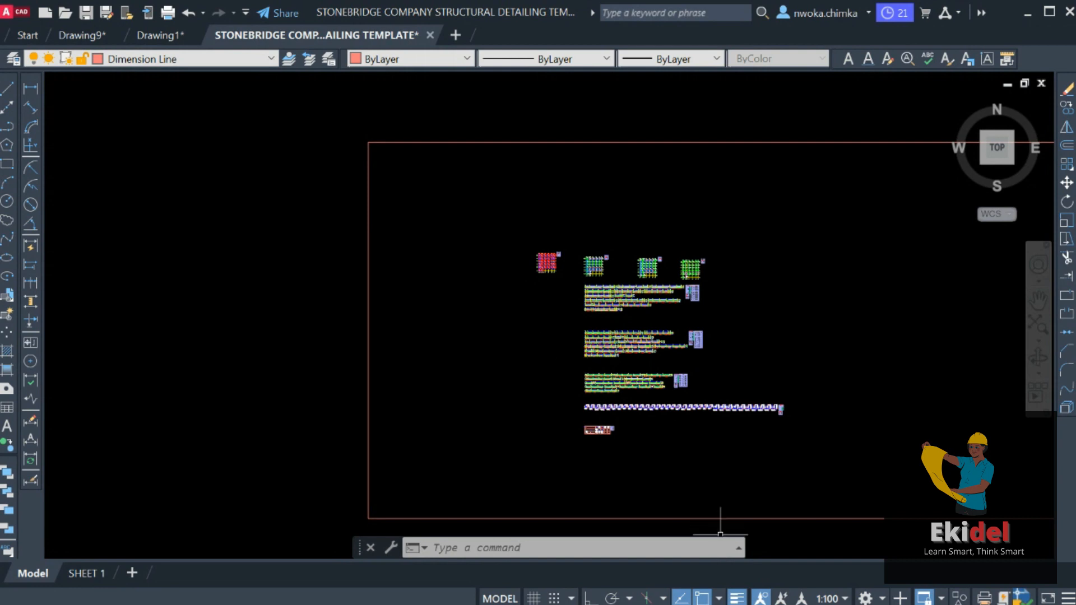
Step: Switch to Drawing1 and review its full drawing set, including the foundation and floor plans
key("ctrl+Tab")
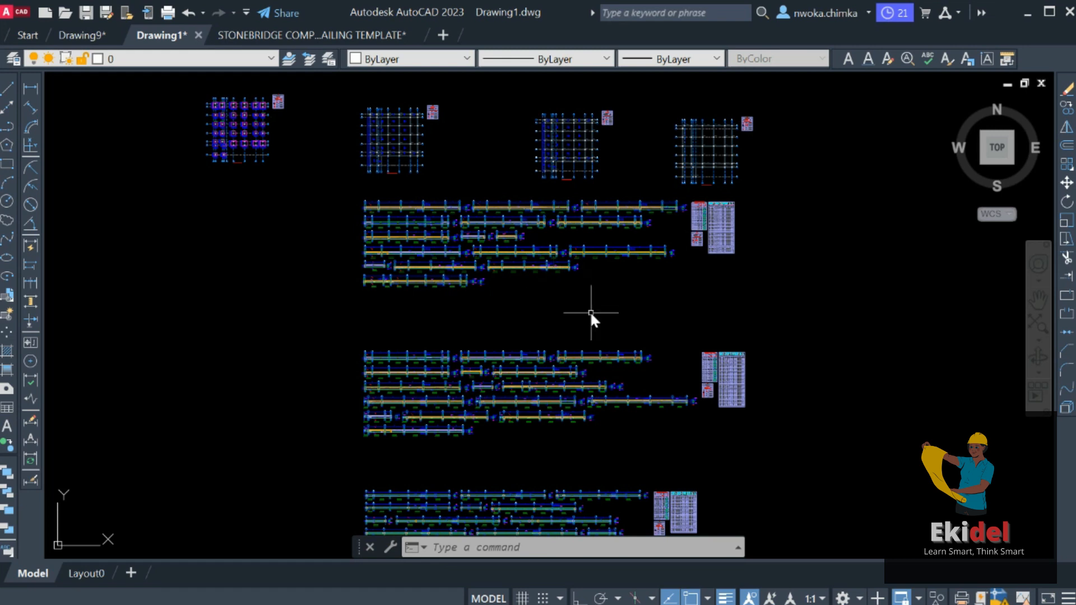
scroll(614, 227, "down", 2)
middle_click_drag(609, 291, 553, 270)
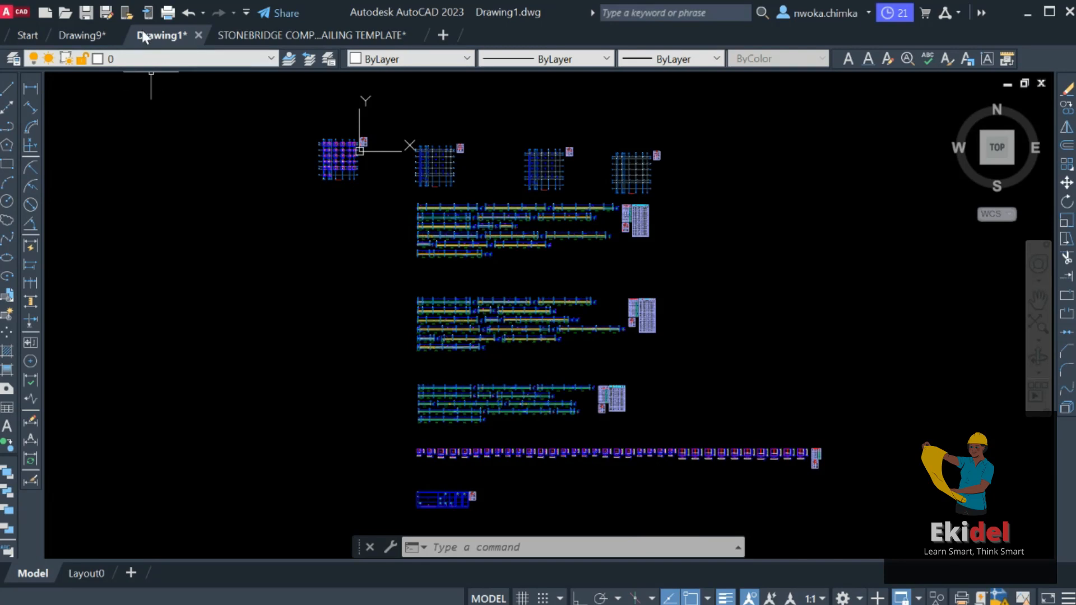
mouse_move(142, 37)
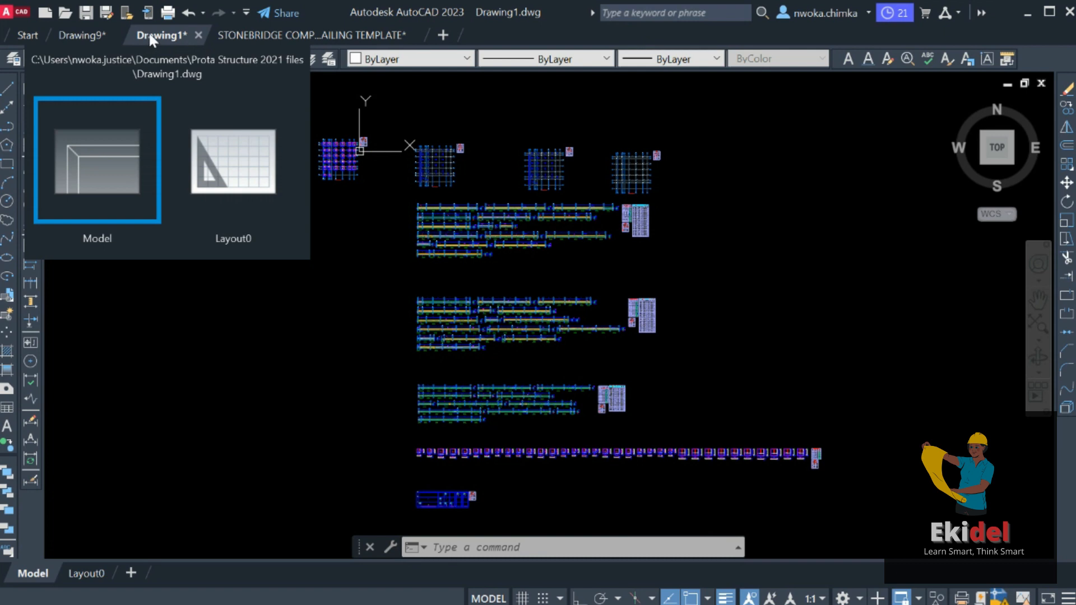
scroll(361, 156, "up", 5)
scroll(325, 147, "up", 4)
scroll(396, 205, "down", 4)
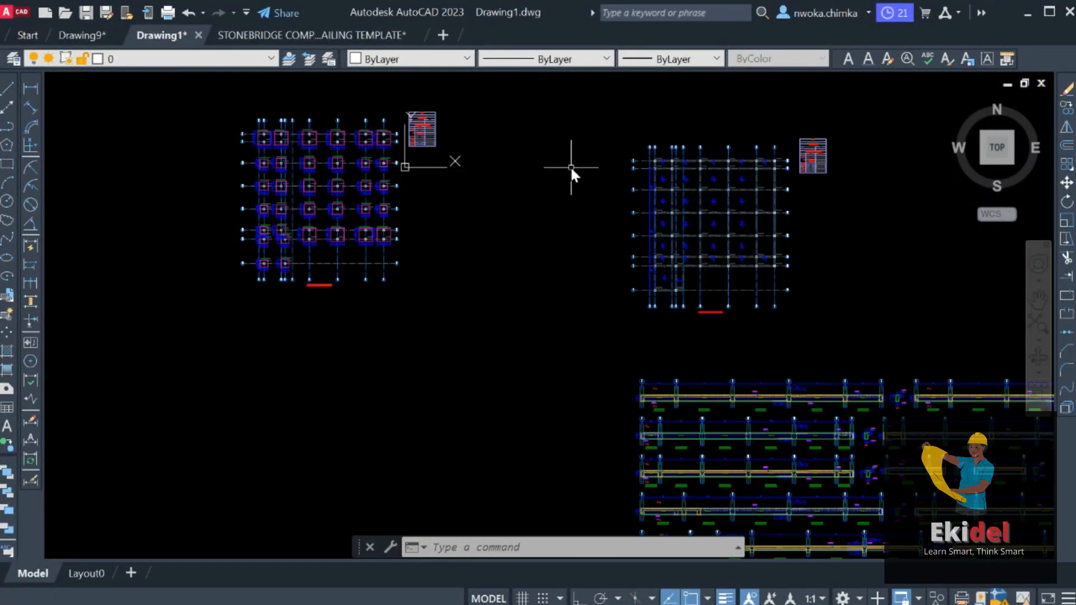
scroll(700, 163, "up", 2)
scroll(618, 156, "down", 4)
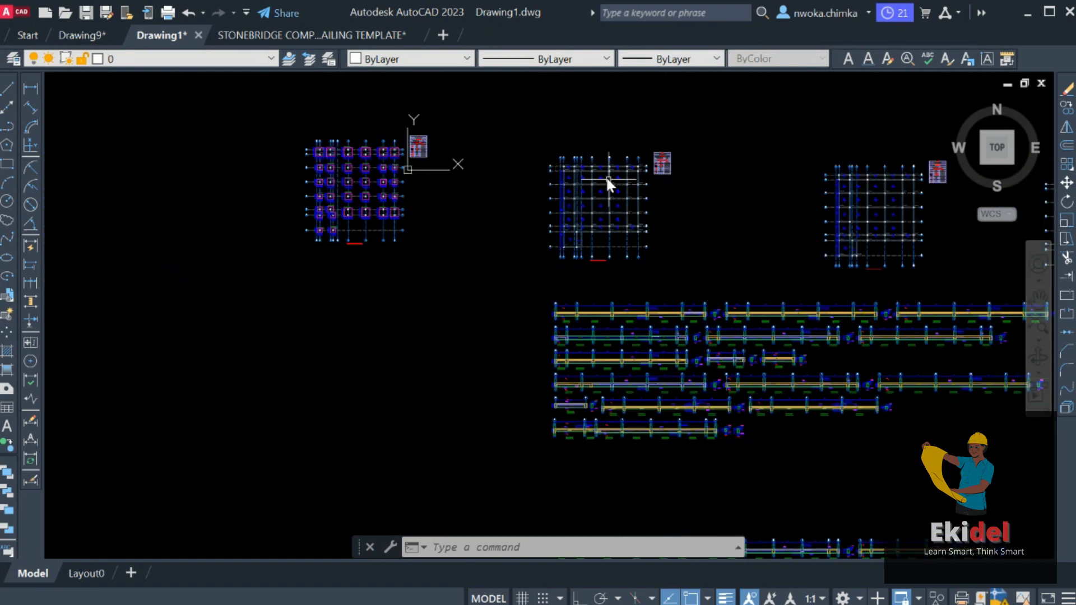
Step: Examine the beam elevations and sections in Drawing1, focusing on beam 1B5 (225x450) between gridlines 6 and 7
scroll(626, 346, "up", 6)
scroll(599, 253, "down", 3)
scroll(599, 253, "up", 4)
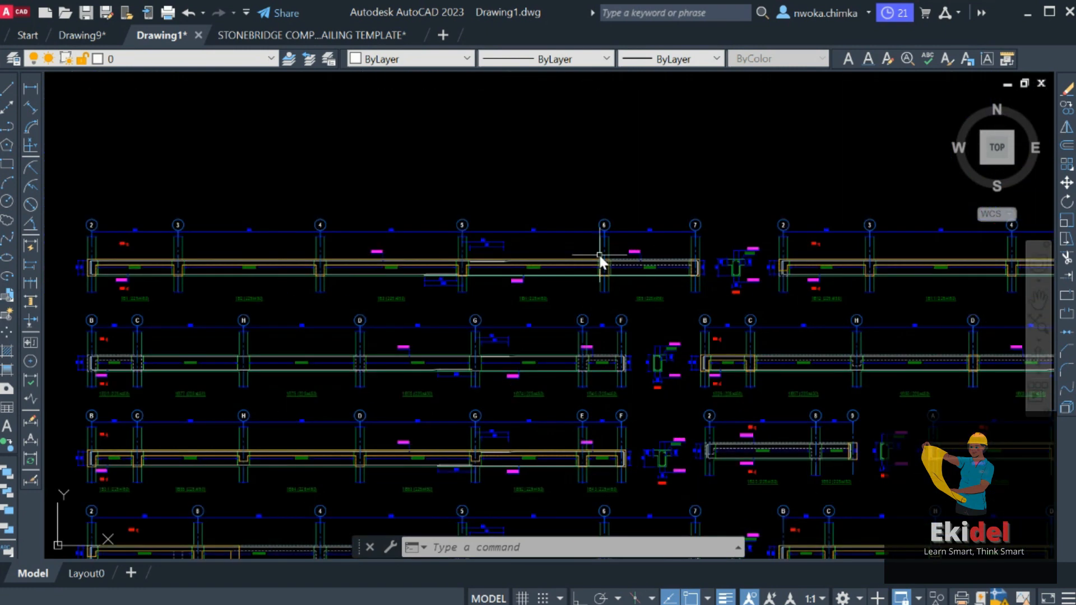
scroll(648, 253, "up", 4)
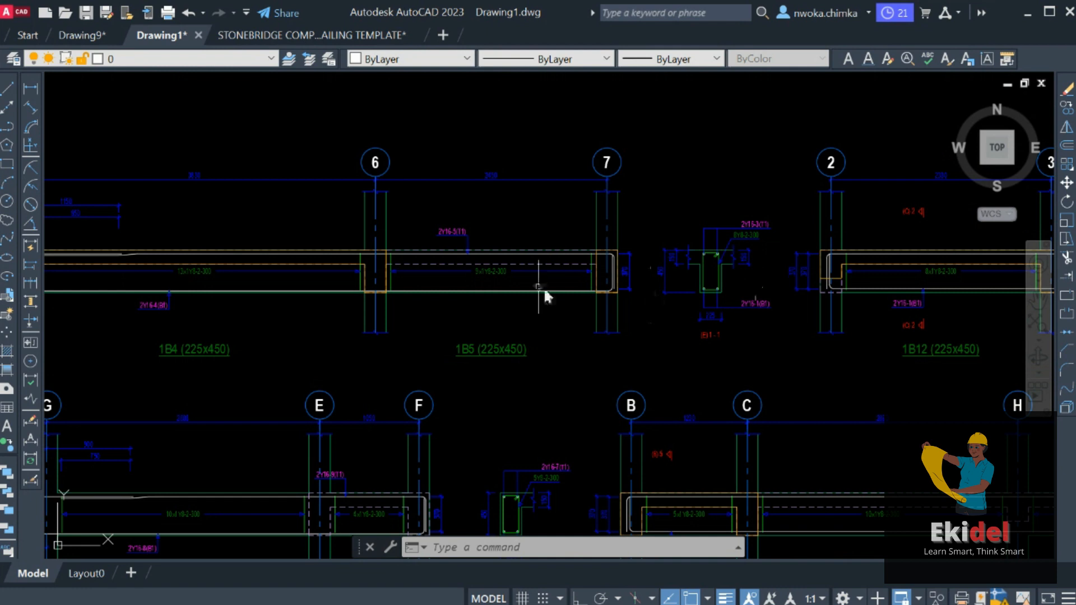
Step: Examine the first beam elevation row in Drawing1, focusing on beam 1B1 (225x450) and the bubble of gridline 3
scroll(773, 255, "down", 1)
scroll(398, 239, "down", 3)
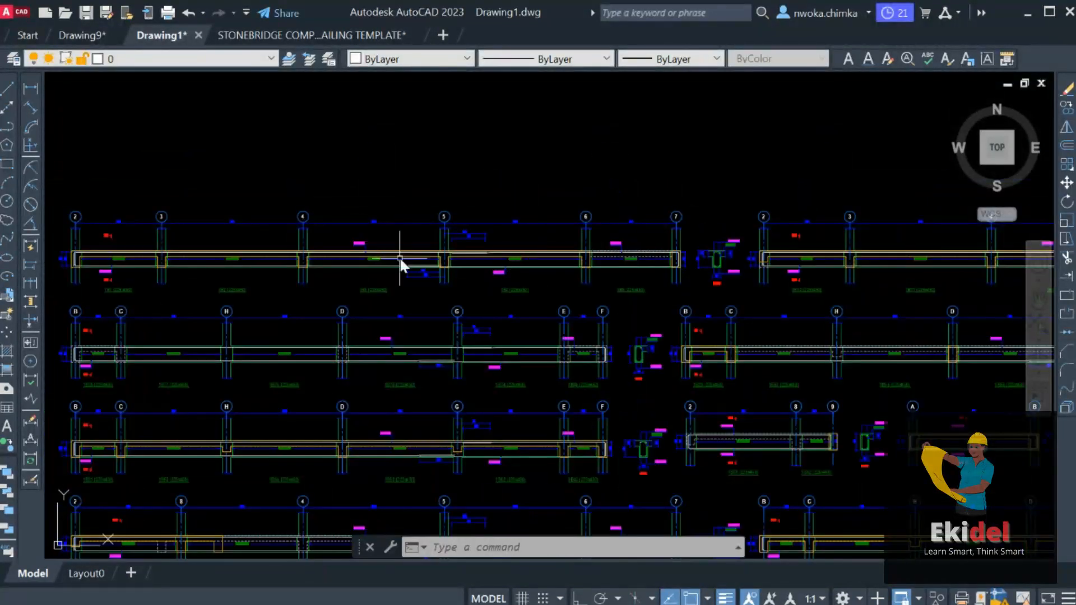
scroll(364, 264, "up", 5)
scroll(682, 257, "down", 3)
scroll(317, 254, "up", 3)
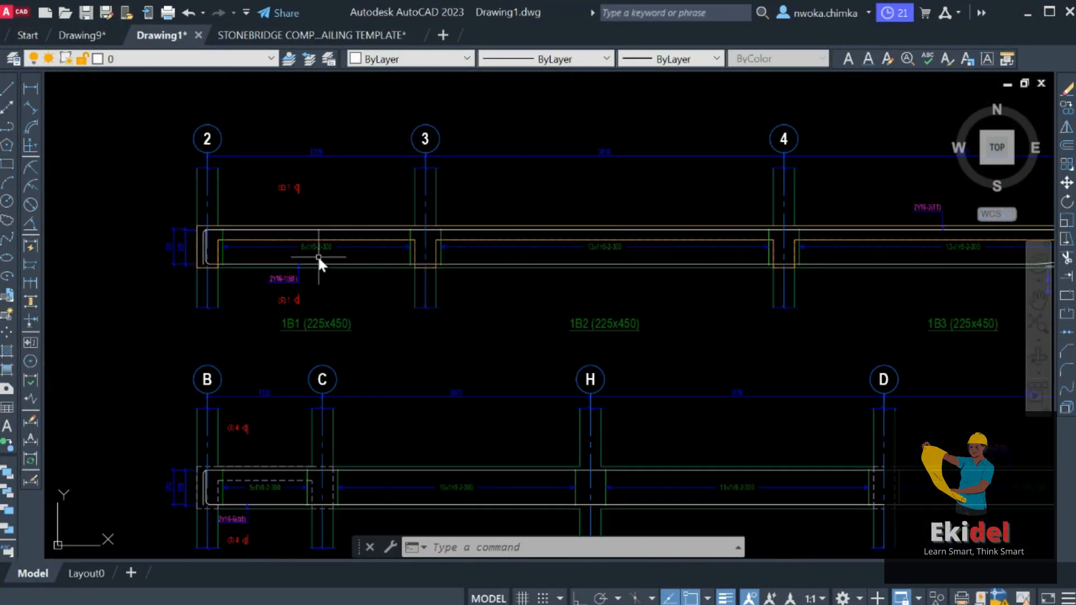
scroll(177, 238, "up", 5)
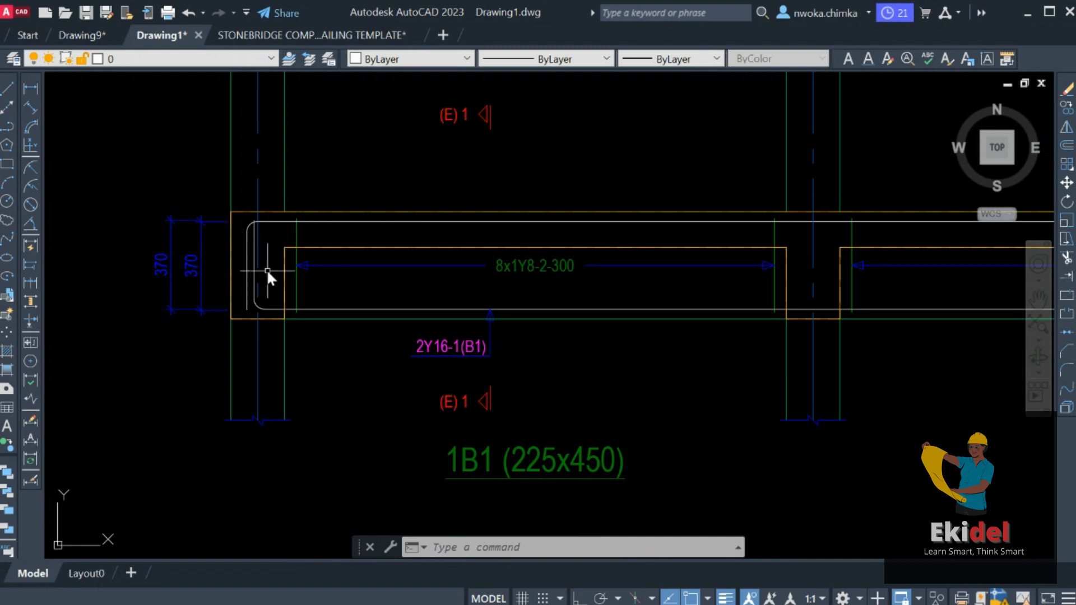
scroll(329, 241, "up", 2)
scroll(325, 277, "down", 8)
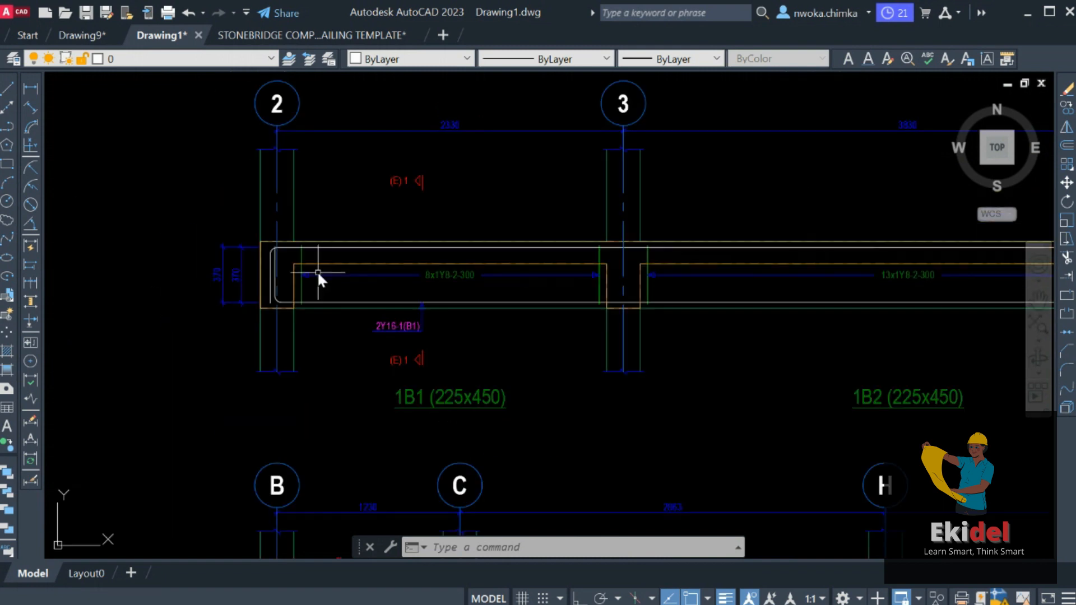
scroll(344, 203, "up", 7)
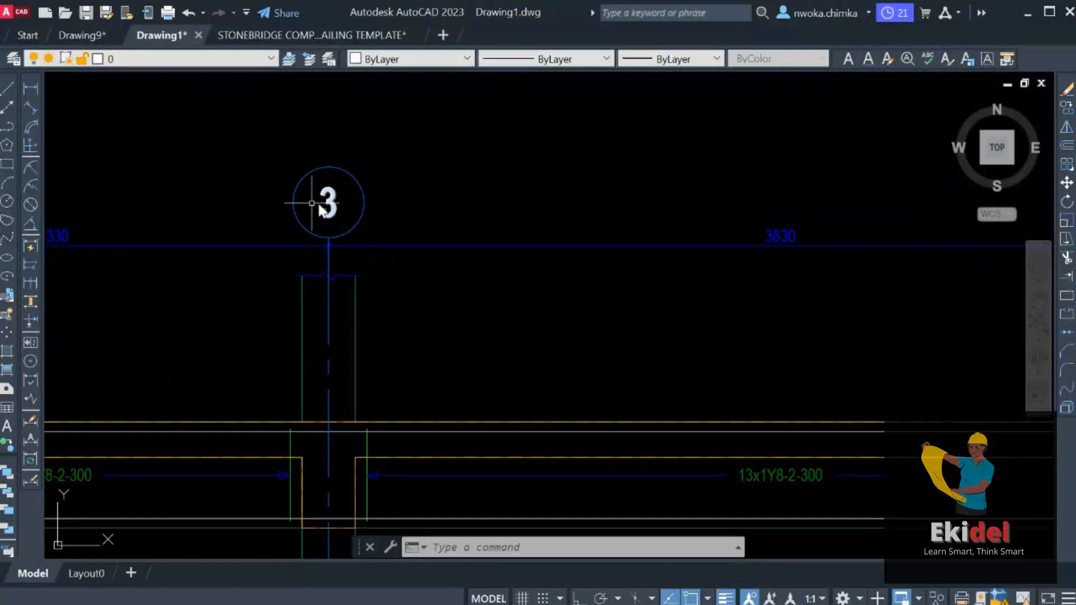
scroll(344, 203, "down", 12)
scroll(434, 208, "down", 2)
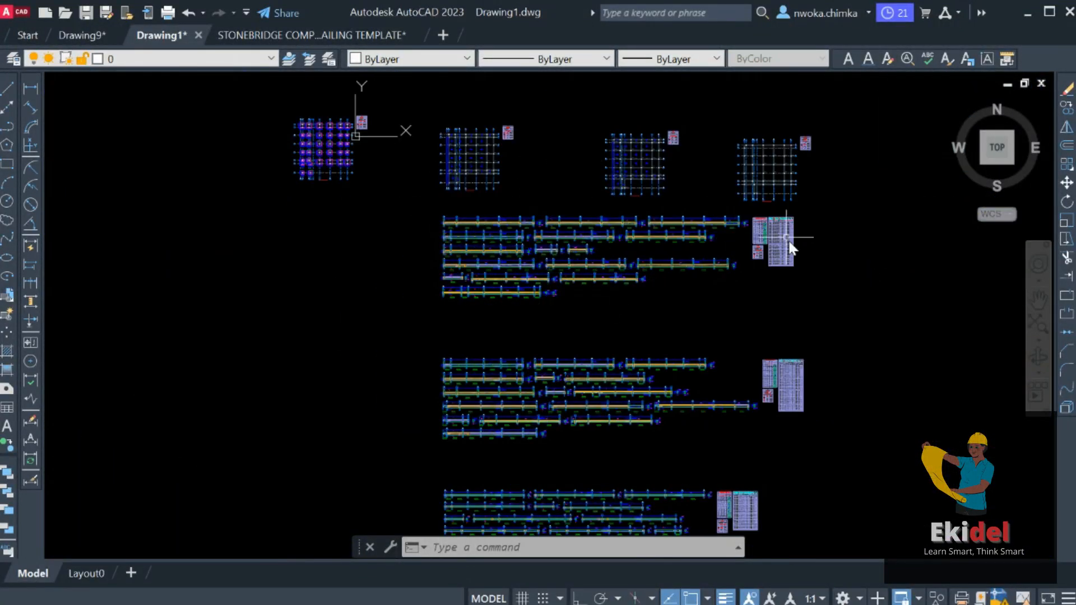
Step: Check the layer of the dashed line in beam 1B46 (225x450) between gridlines E and F, and compare the linework with beam 1B1
scroll(678, 224, "up", 3)
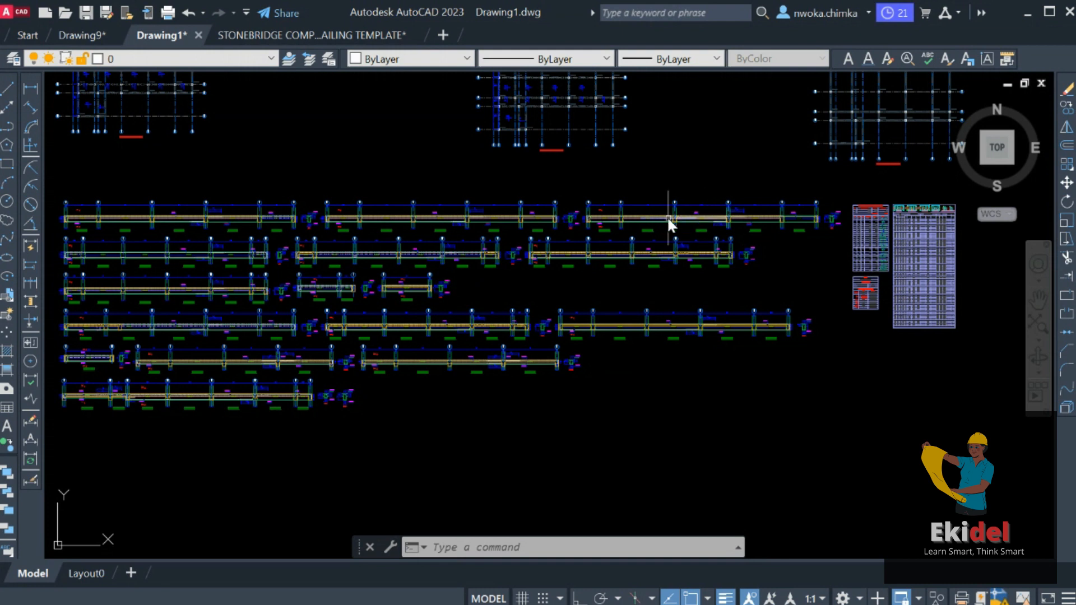
scroll(678, 213, "up", 4)
scroll(693, 213, "down", 2)
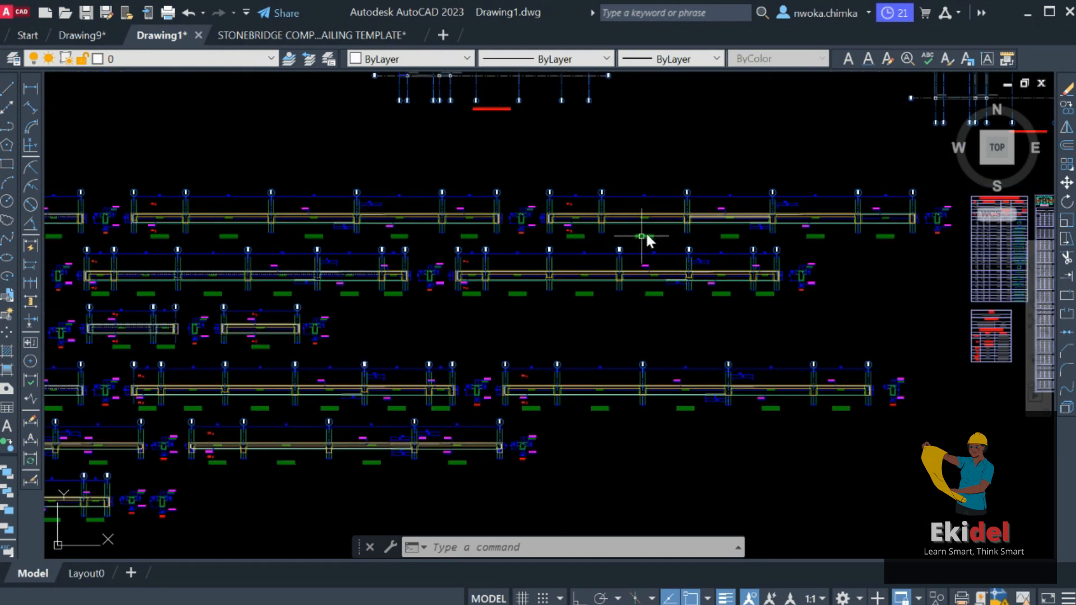
scroll(469, 255, "down", 2)
middle_click_drag(409, 264, 670, 267)
scroll(435, 272, "up", 2)
scroll(435, 270, "up", 6)
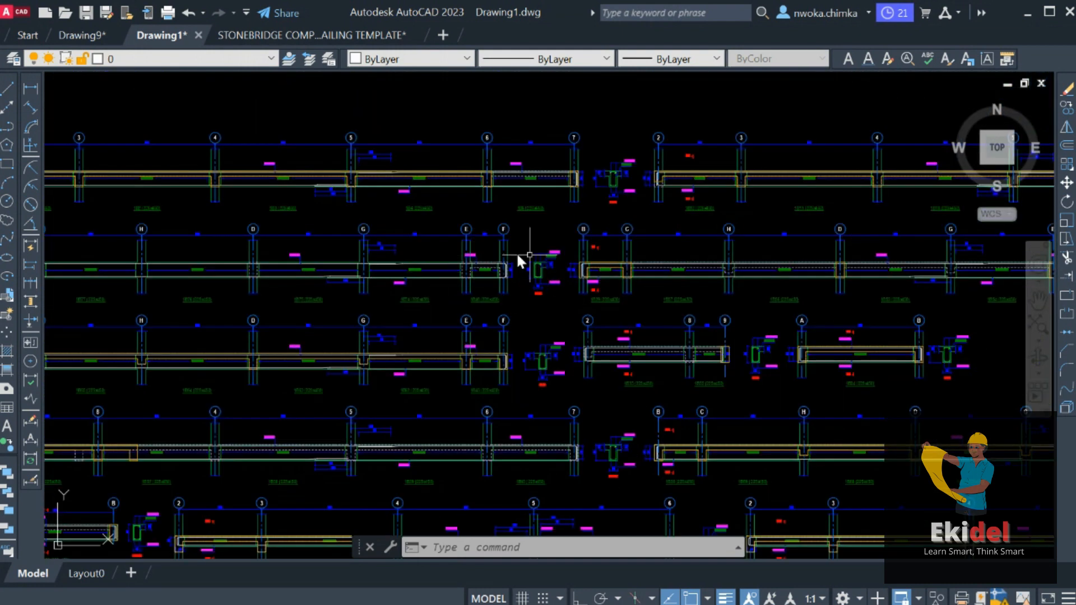
middle_click_drag(446, 271, 652, 276)
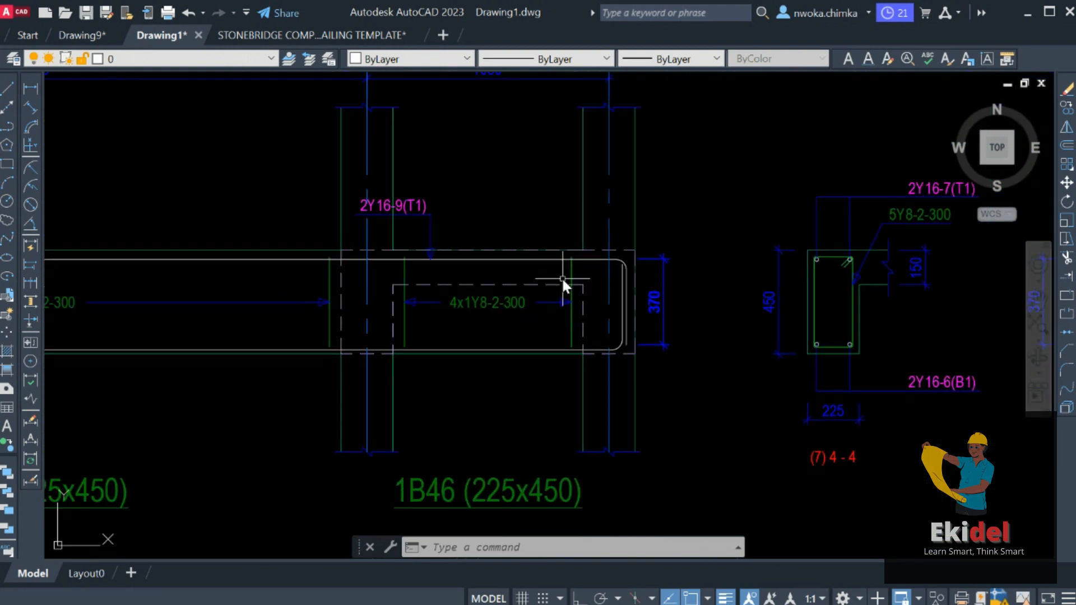
left_click(524, 283)
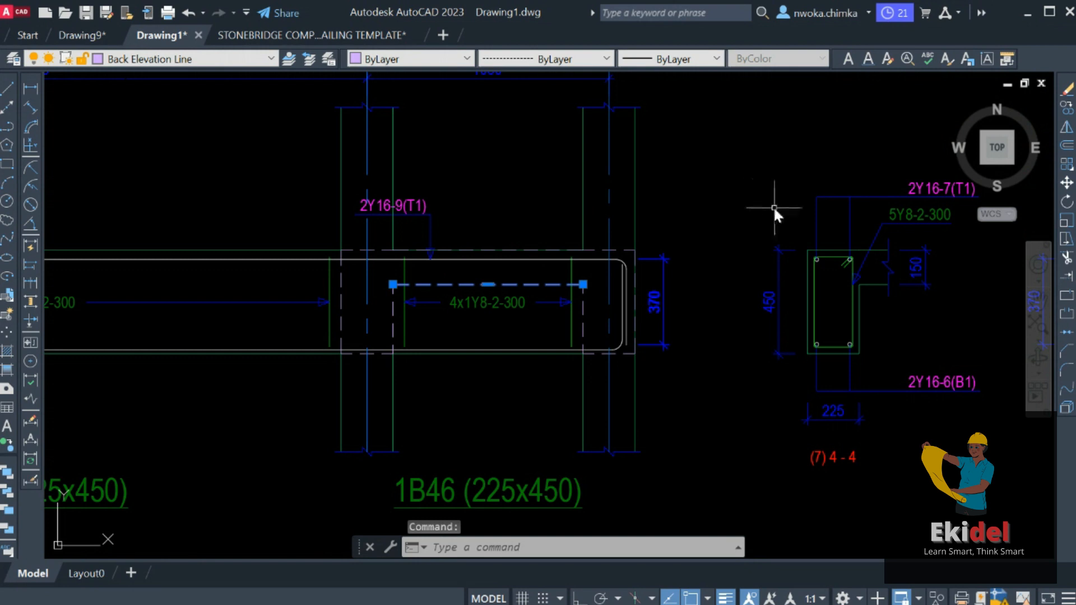
scroll(773, 206, "down", 2)
key("Escape")
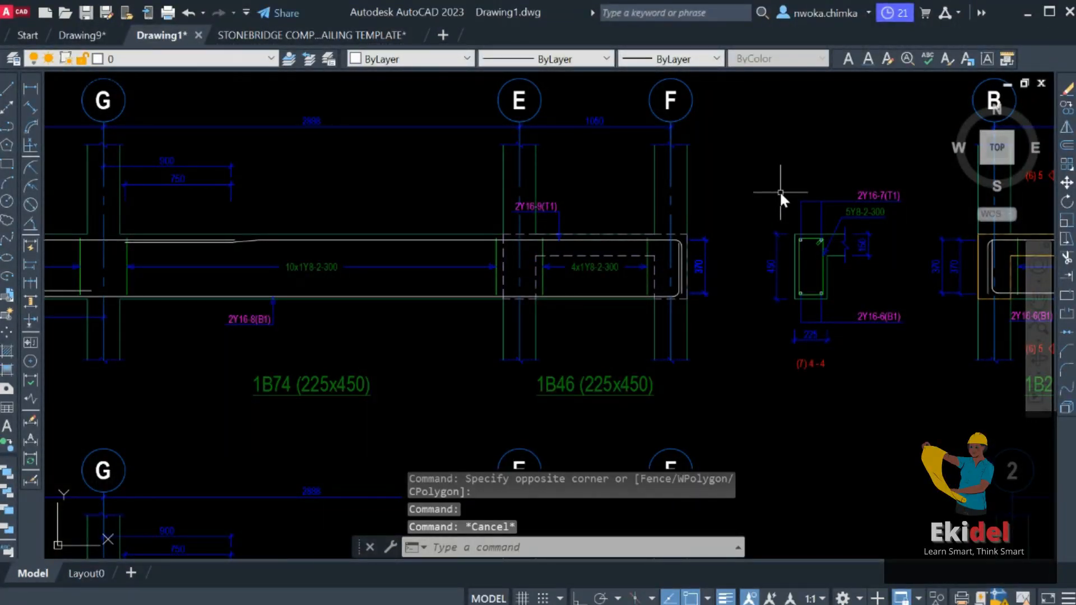
scroll(827, 213, "down", 4)
mouse_move(509, 231)
middle_mouse_down()
mouse_move(821, 300)
mouse_move(804, 363)
middle_mouse_up()
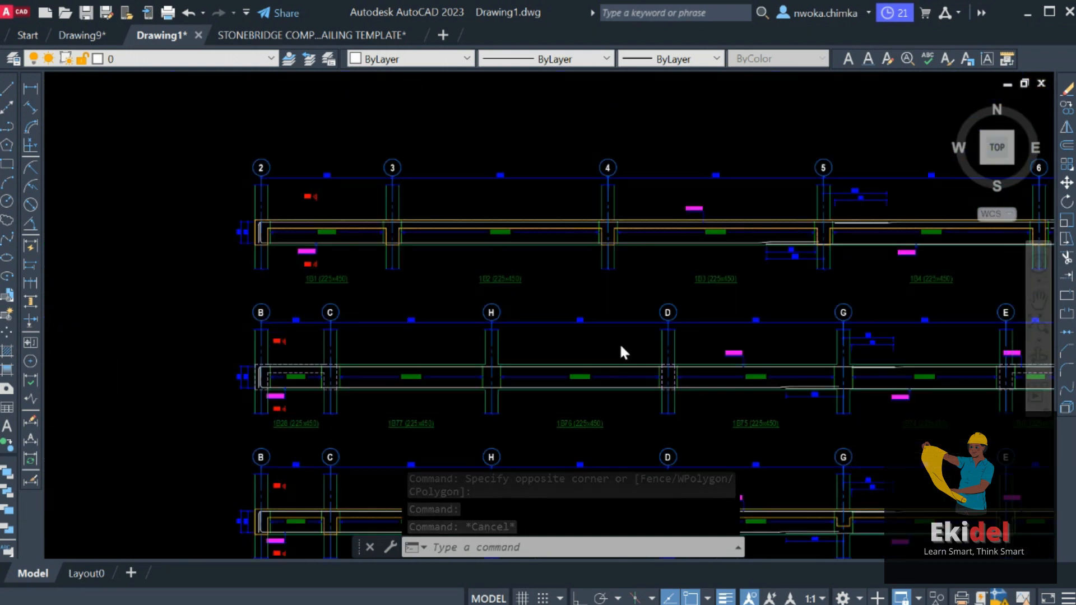
scroll(344, 228, "up", 4)
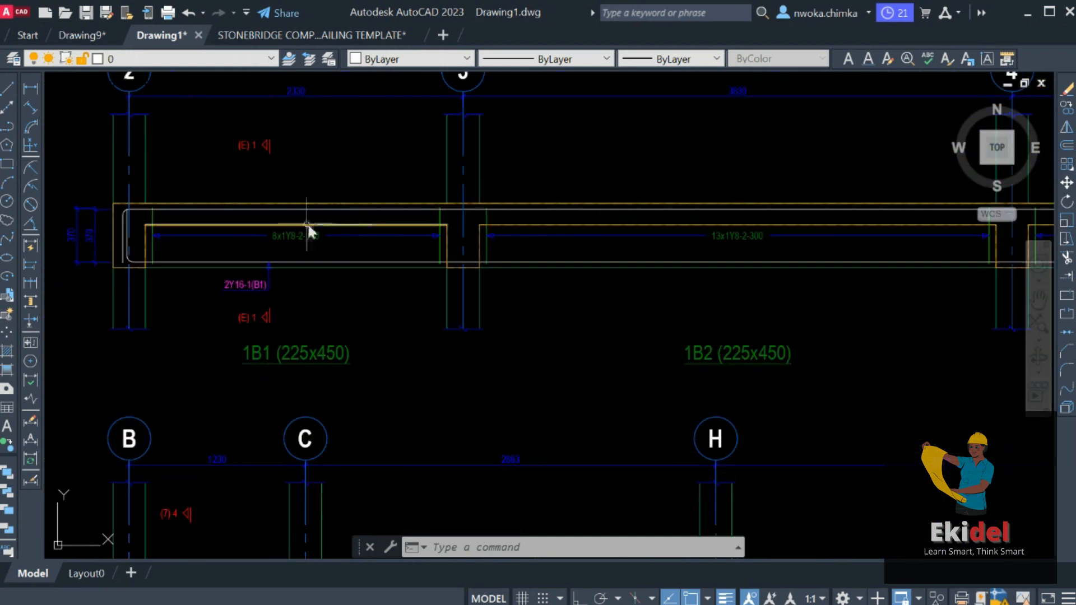
scroll(522, 204, "down", 5)
scroll(576, 216, "down", 4)
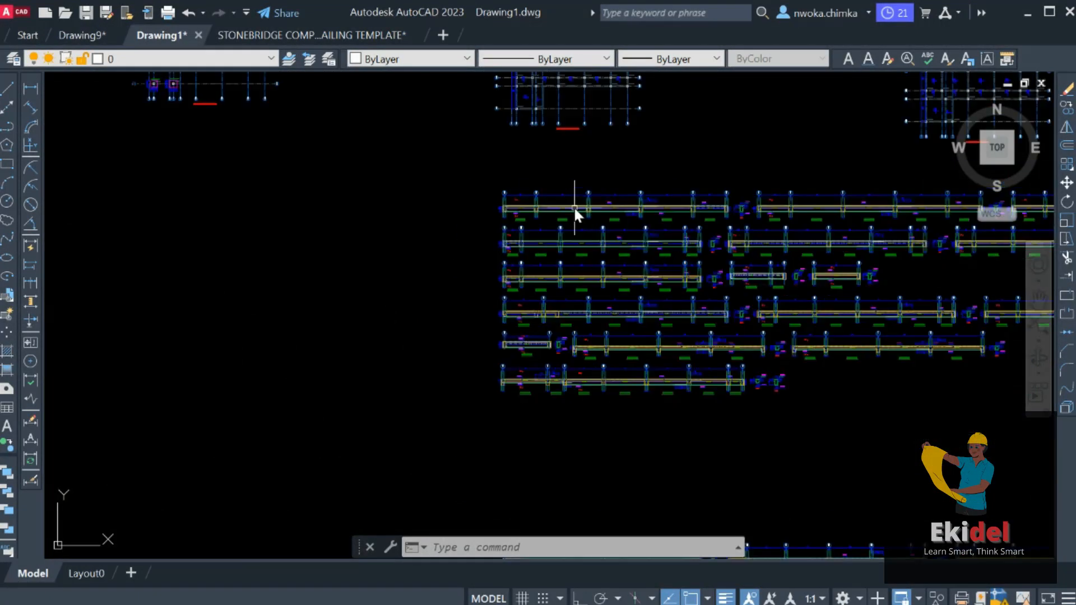
Step: Inspect the floor plan above the beam elevations, focusing on beam 1B3 (225x450) between columns 1C3 and 1C4
middle_click_drag(762, 245, 682, 241)
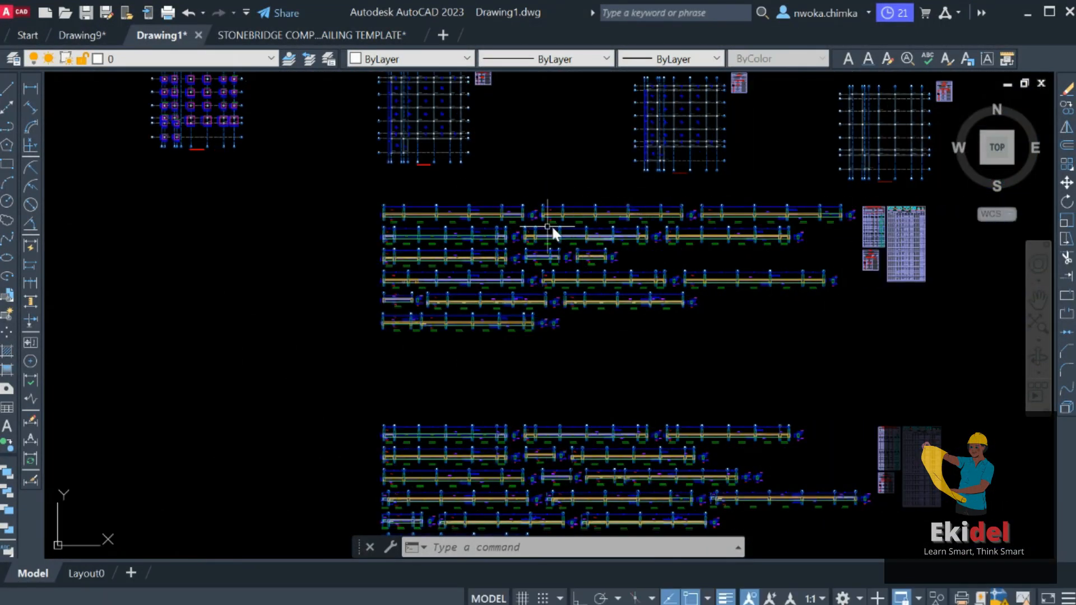
middle_click_drag(524, 259, 537, 372)
scroll(416, 196, "up", 8)
middle_click_drag(512, 185, 516, 233)
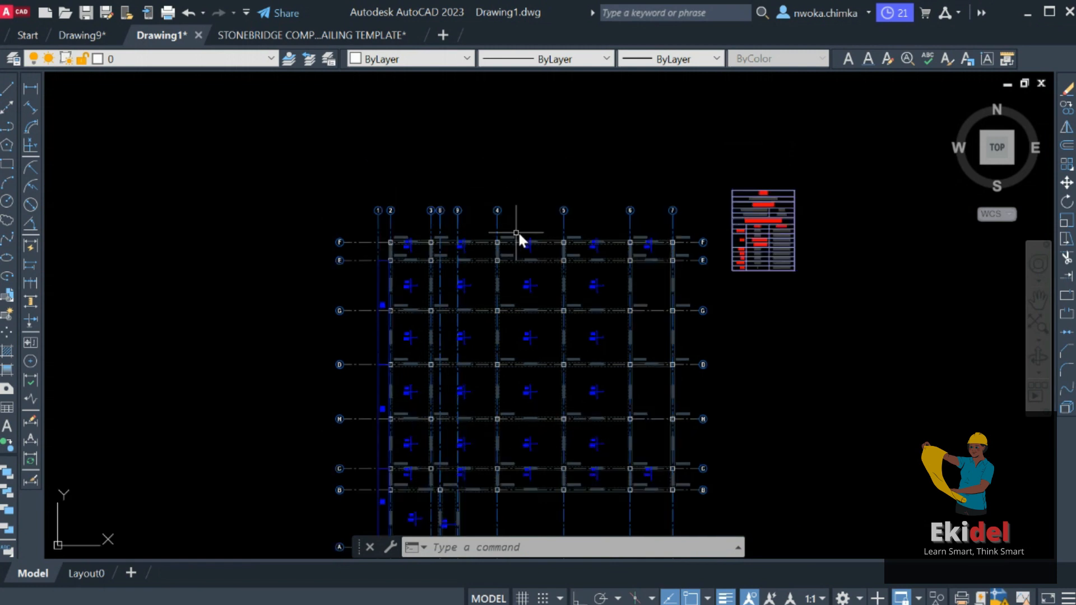
scroll(536, 267, "up", 10)
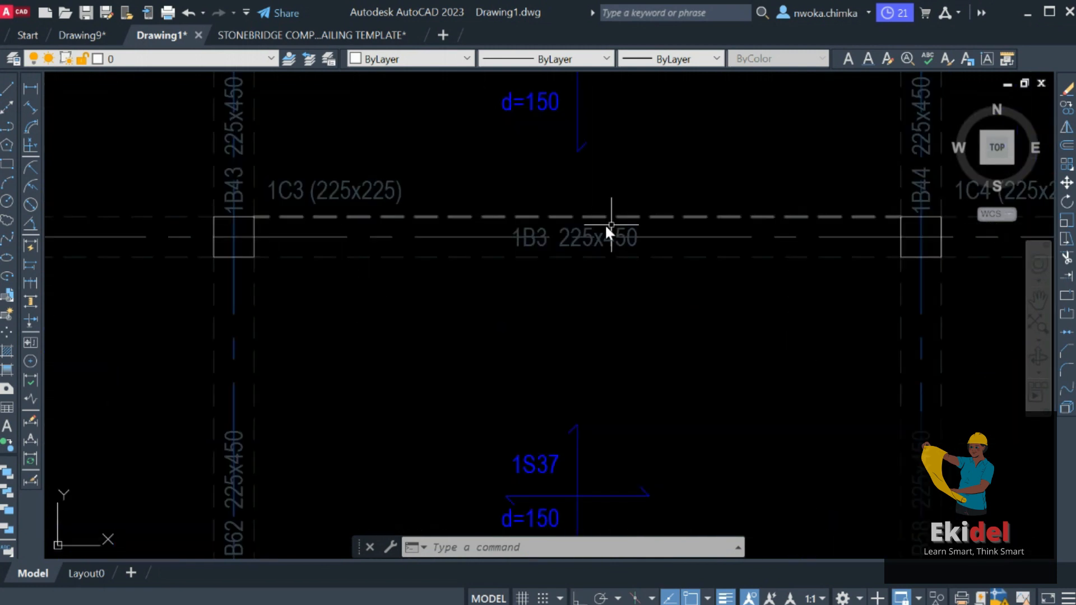
scroll(558, 164, "down", 2)
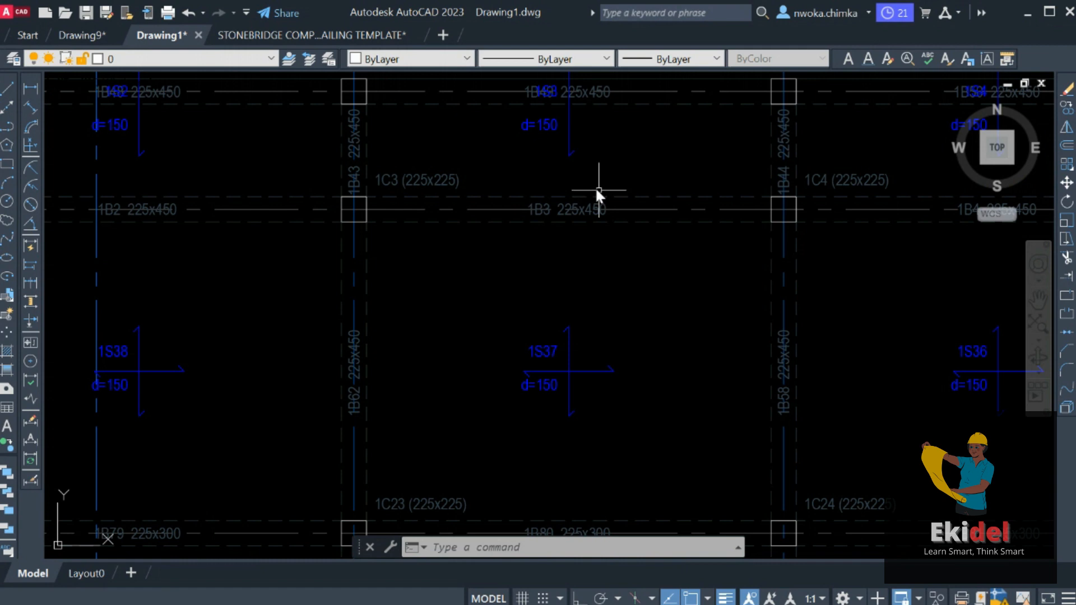
scroll(598, 190, "down", 2)
scroll(474, 204, "down", 2)
scroll(539, 223, "down", 1)
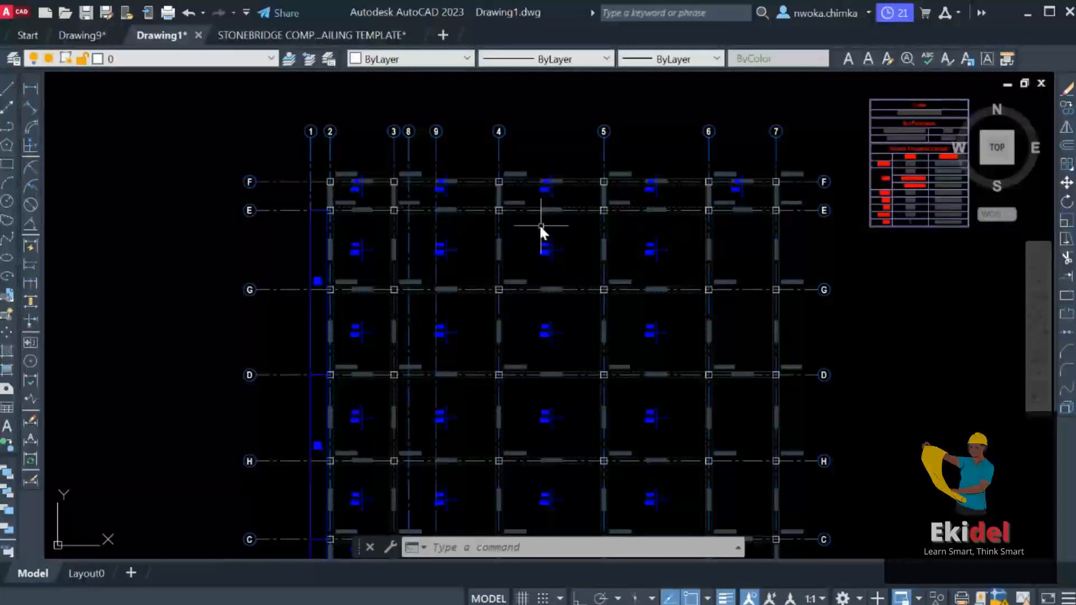
scroll(488, 193, "down", 1)
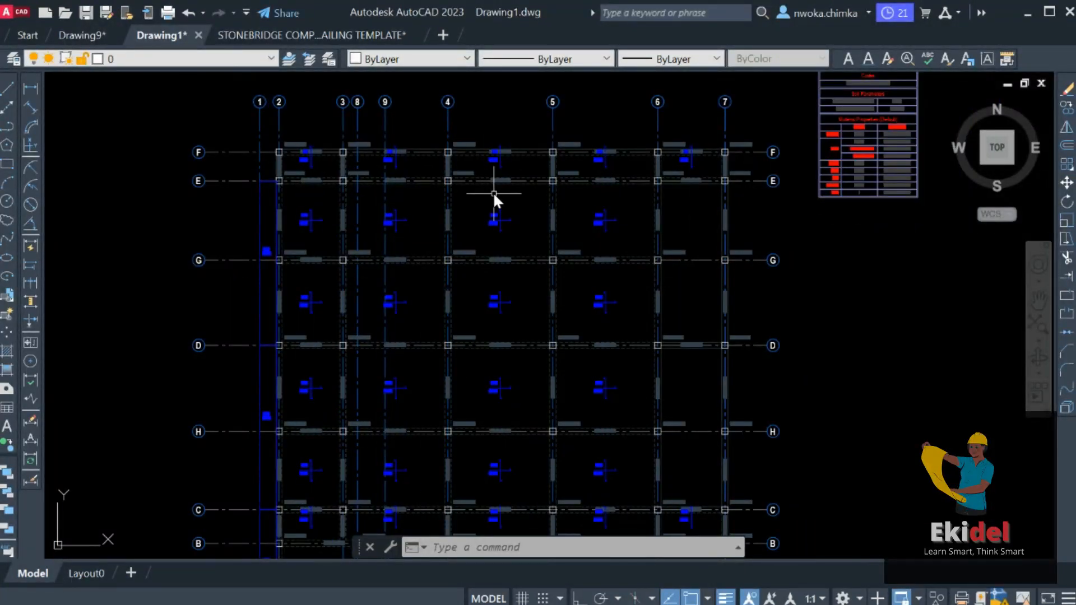
scroll(385, 232, "down", 4)
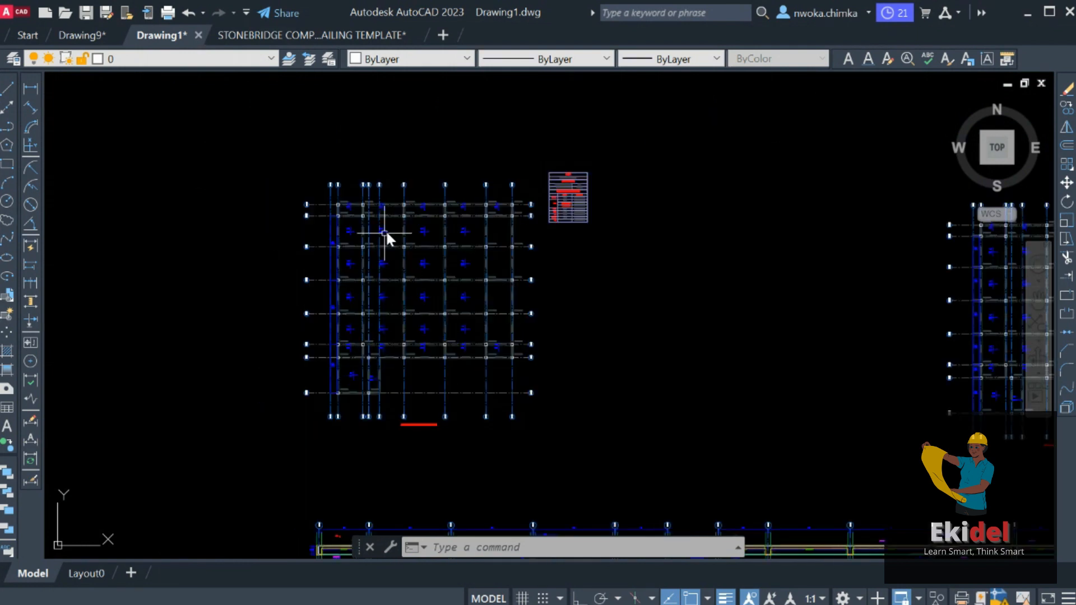
Step: Copy the entire drawing set of plans, beam elevations, columns and schedules from Drawing1, and switch to the Stonebridge structural detailing template
scroll(413, 232, "down", 2)
scroll(415, 237, "down", 2)
scroll(453, 189, "down", 2)
scroll(499, 244, "up", 2)
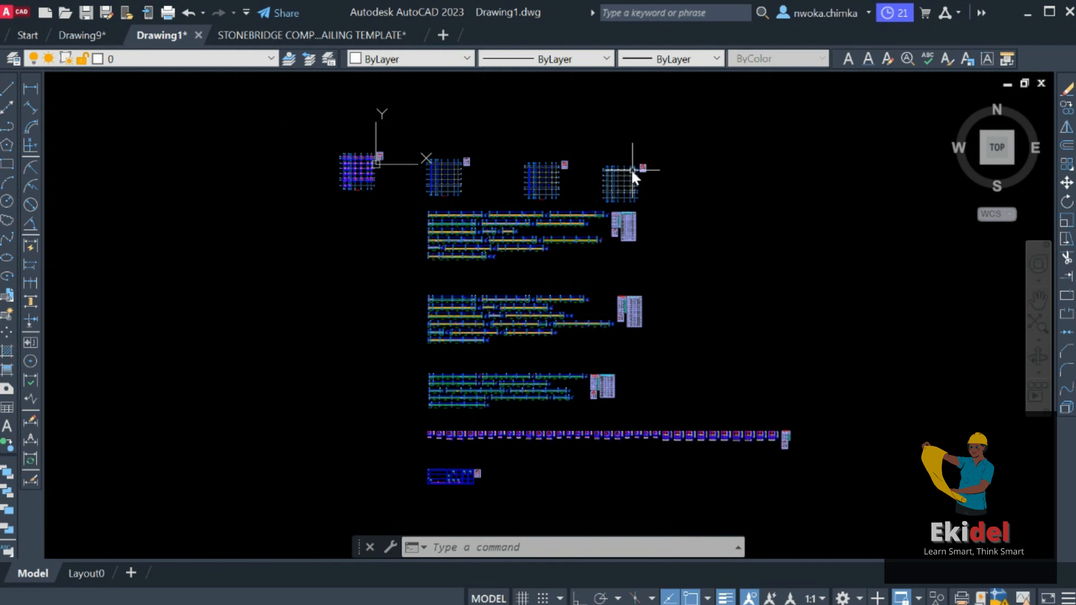
scroll(656, 151, "down", 2)
left_click(861, 105)
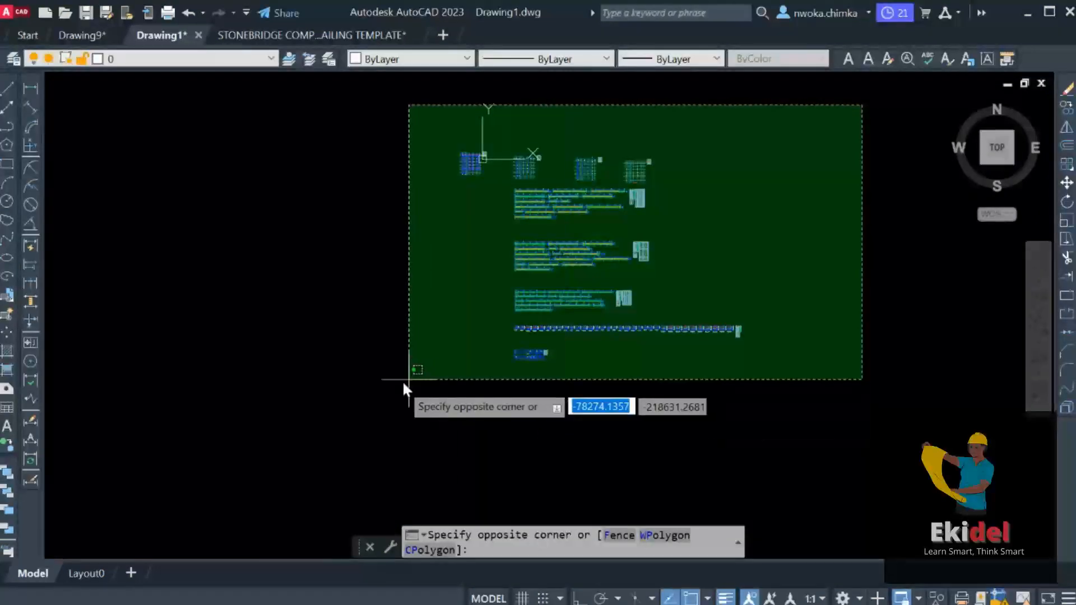
left_click(396, 385)
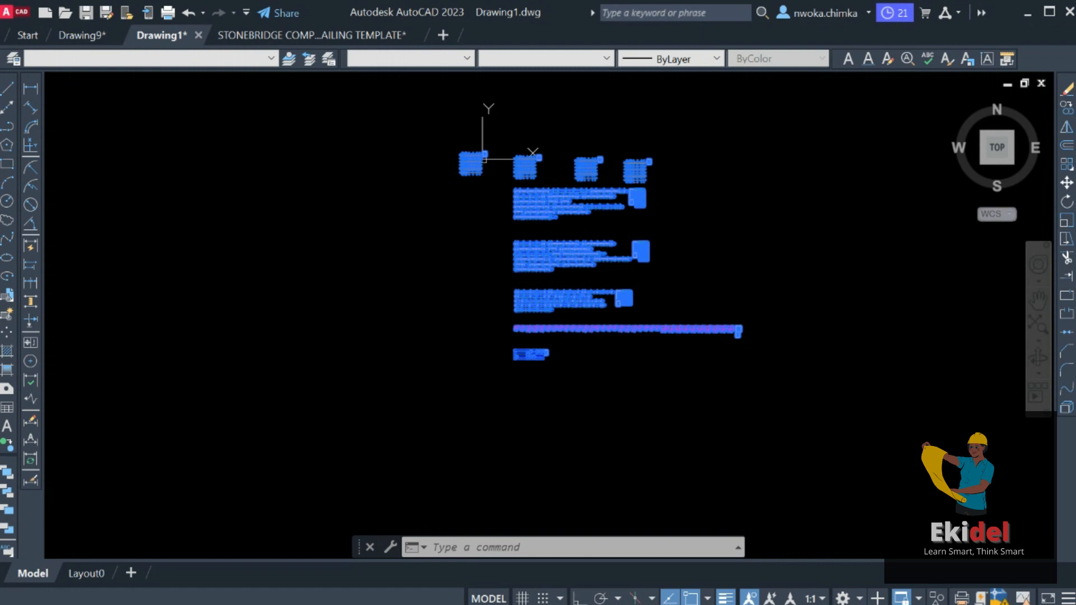
right_click(640, 241)
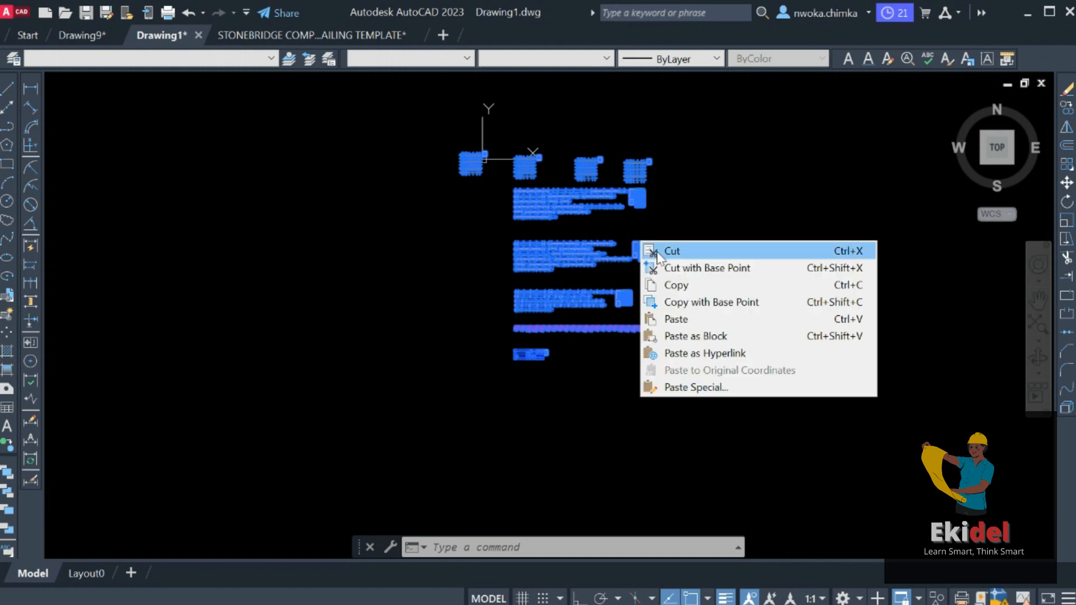
left_click(668, 284)
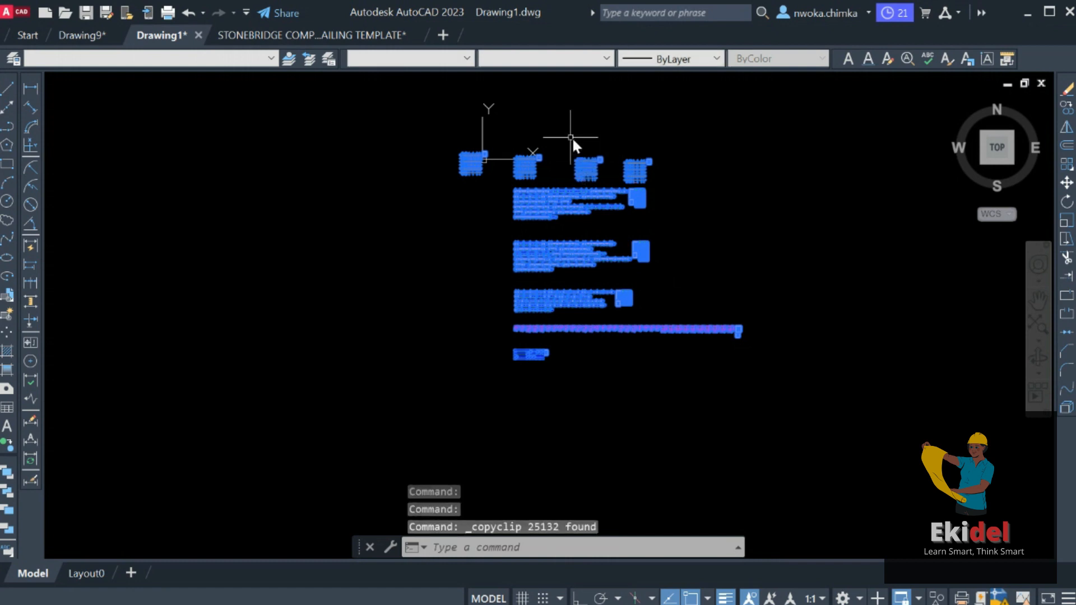
key("Escape")
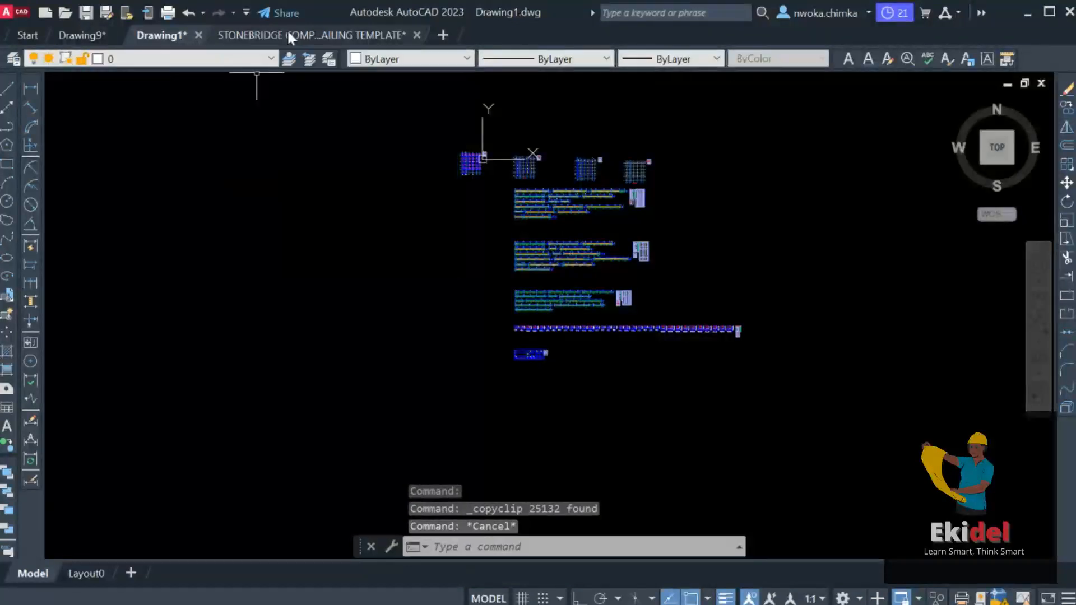
left_click(288, 33)
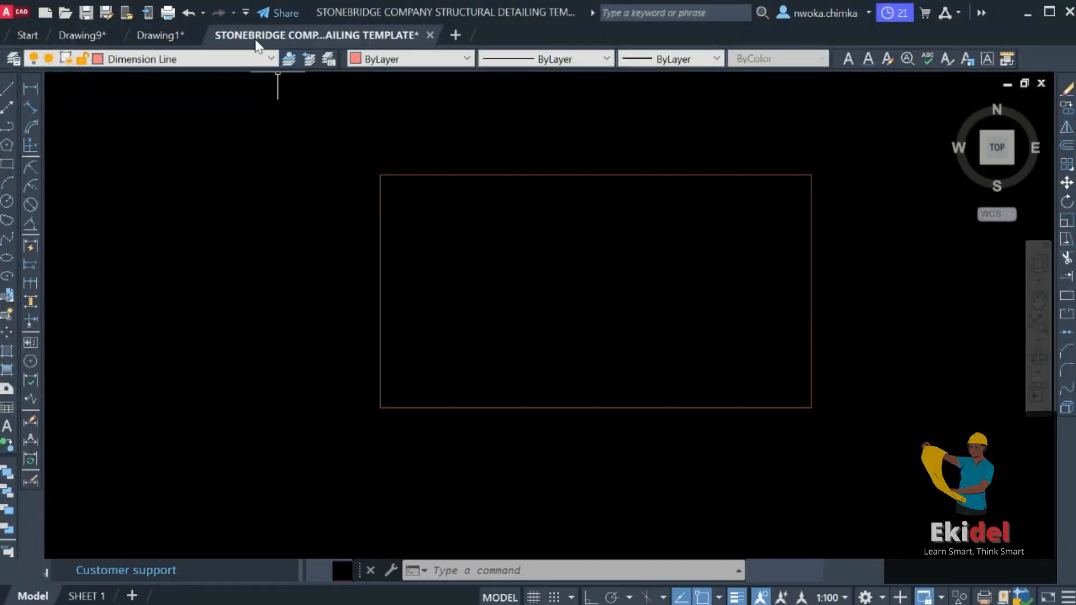
mouse_move(301, 31)
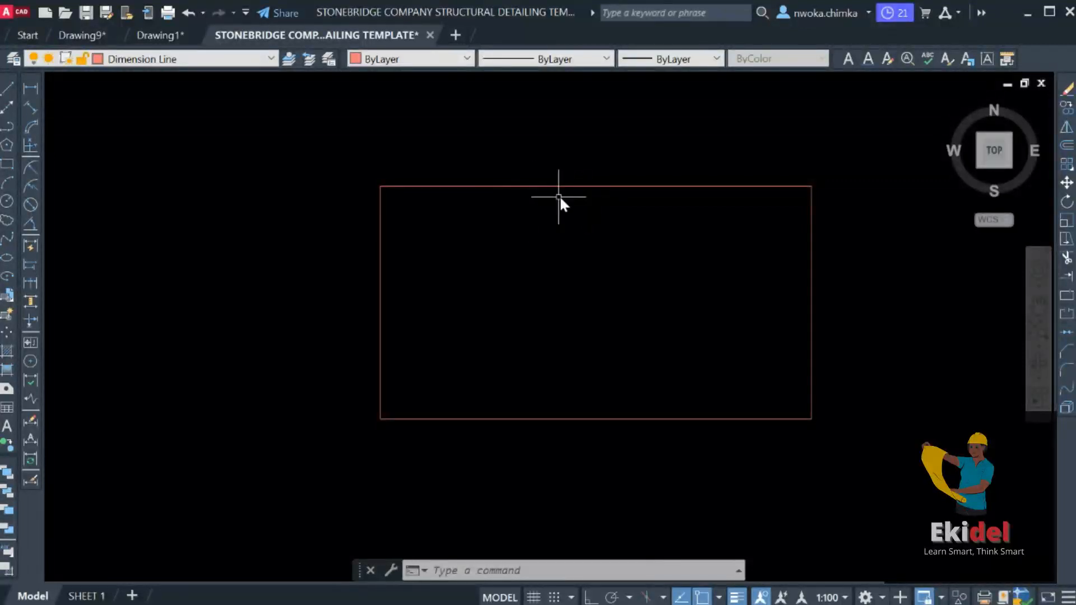
scroll(536, 170, "down", 2)
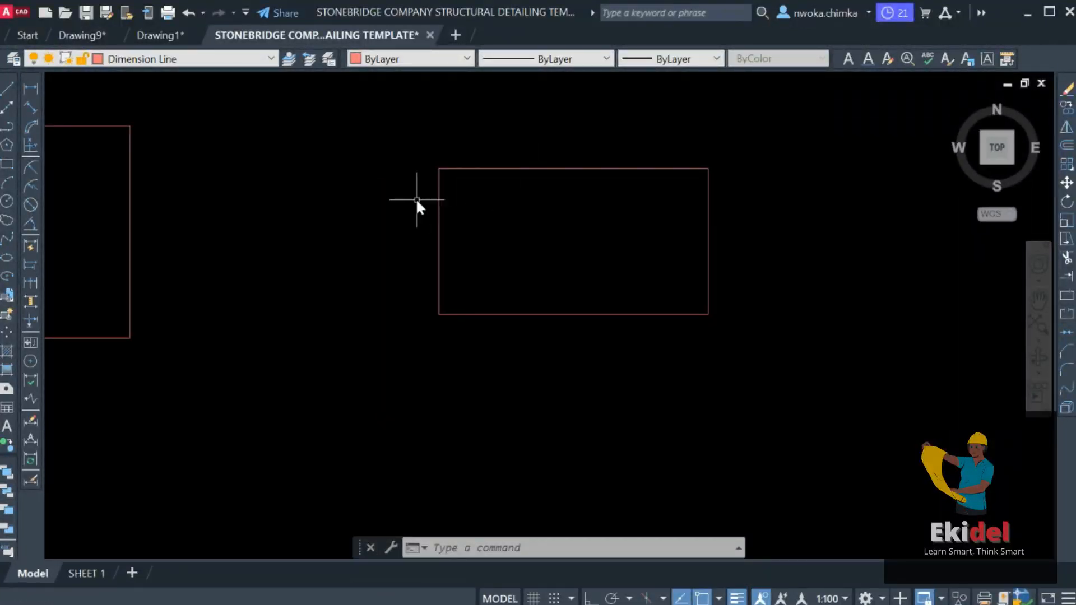
scroll(588, 175, "up", 2)
middle_click_drag(588, 176, 472, 216)
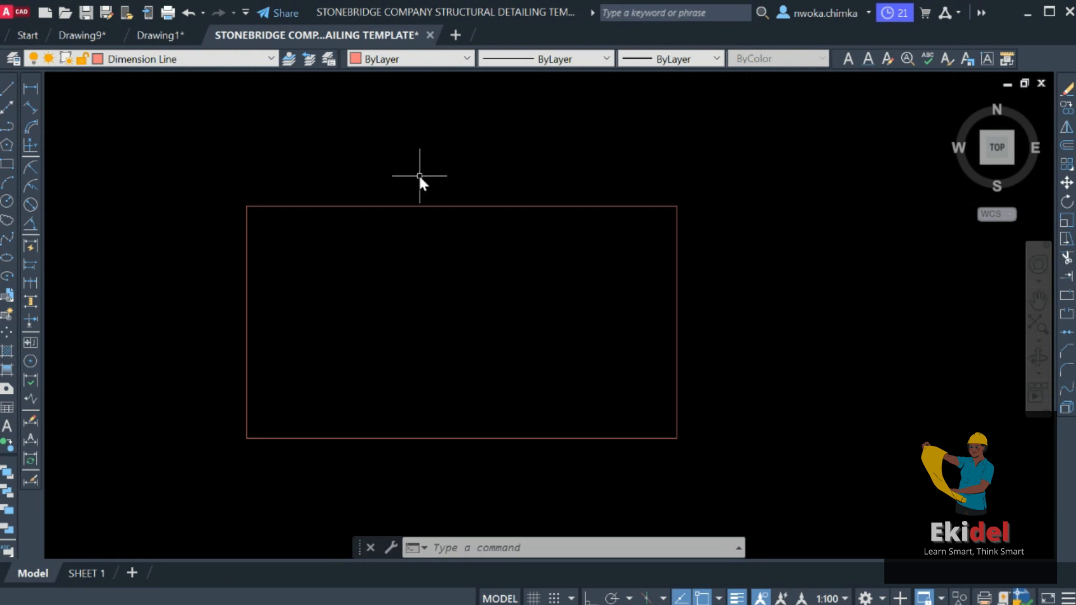
Step: Switch to Drawing1 and examine its footing reinforcement details and rows of beam details
left_click(163, 36)
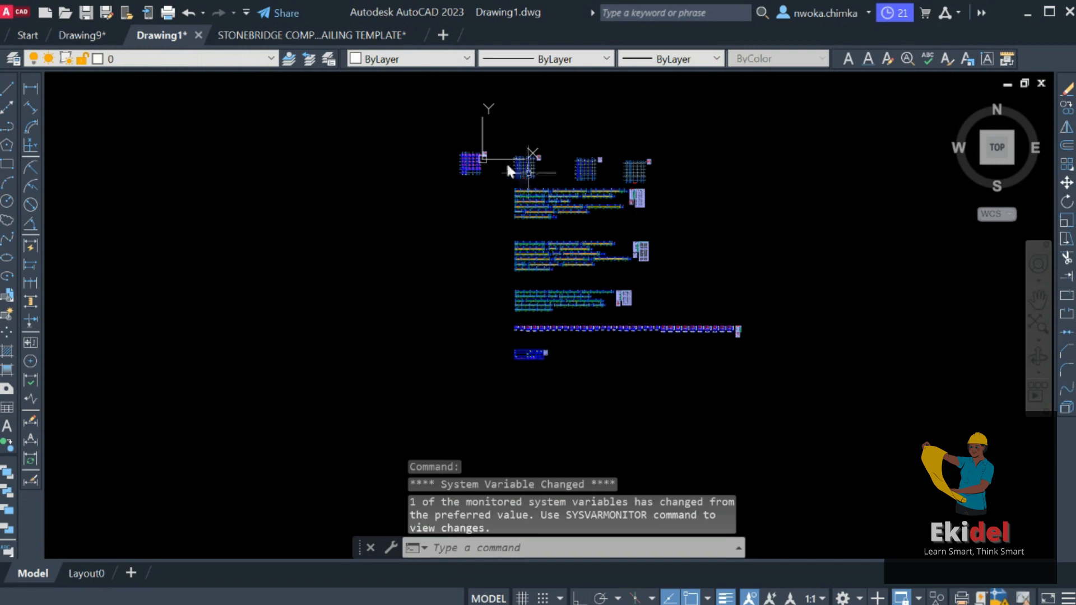
scroll(505, 162, "up", 2)
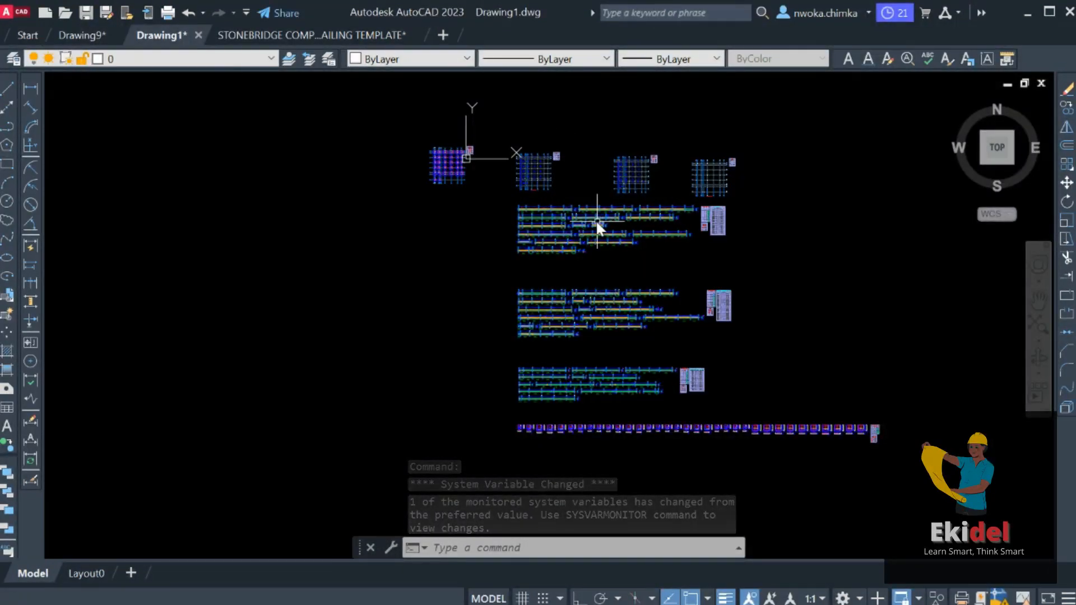
scroll(616, 430, "up", 8)
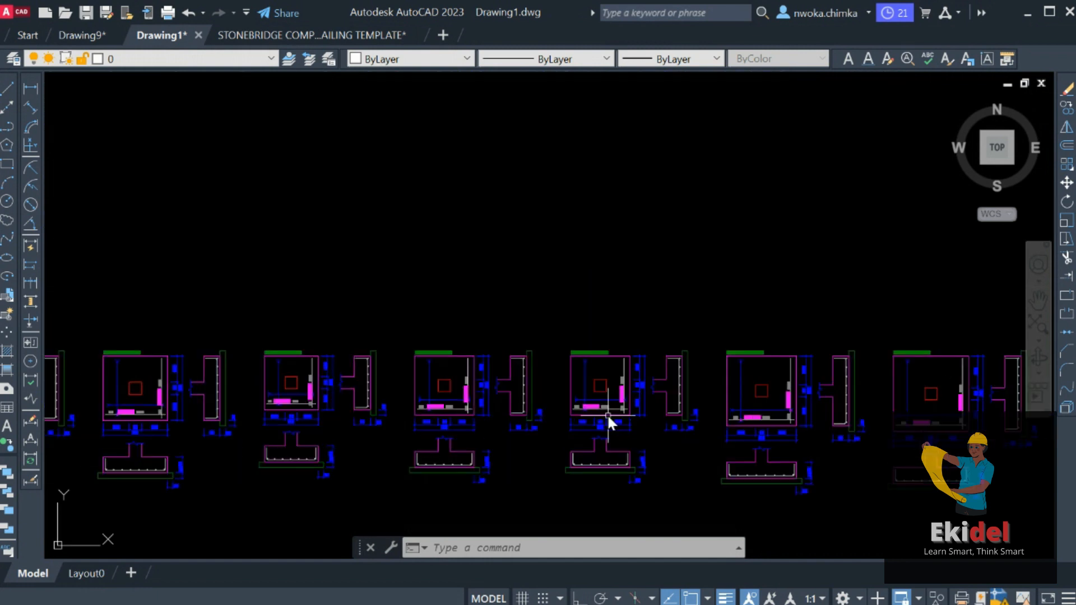
scroll(608, 418, "up", 4)
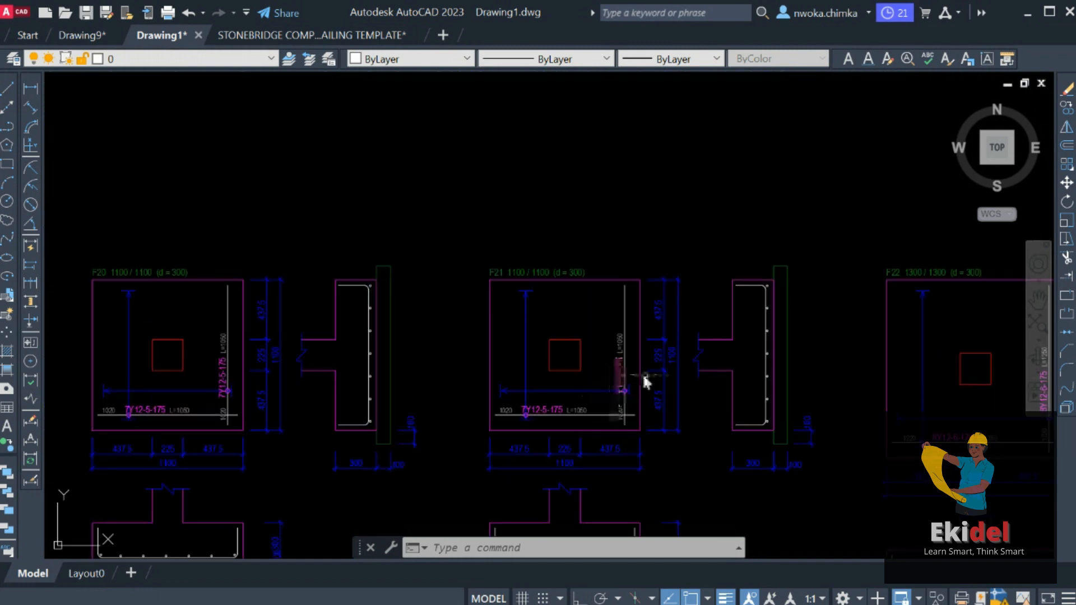
scroll(633, 385, "up", 4)
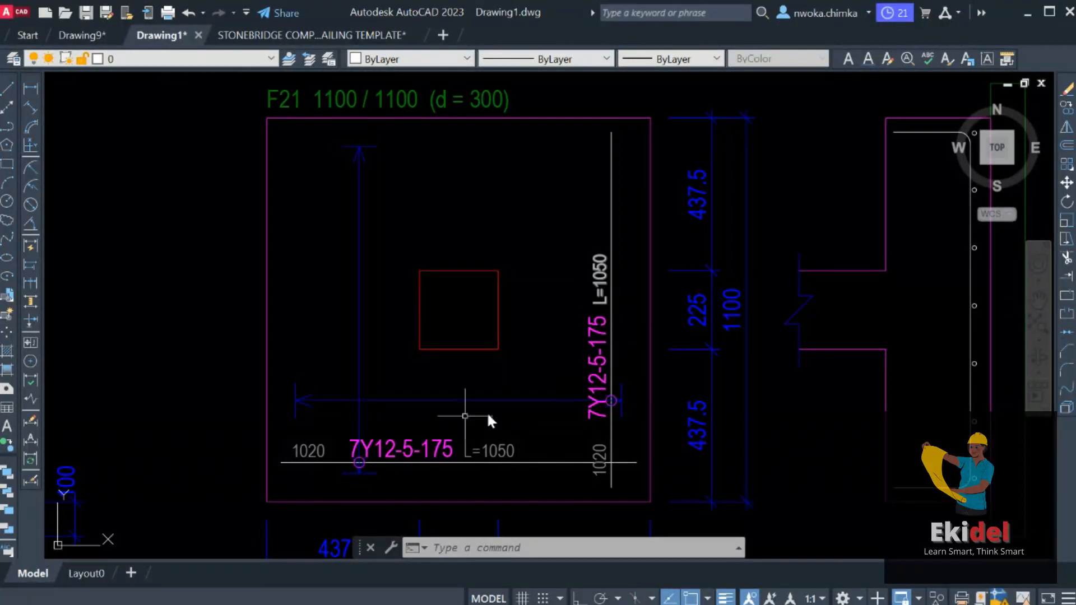
scroll(355, 192, "down", 10)
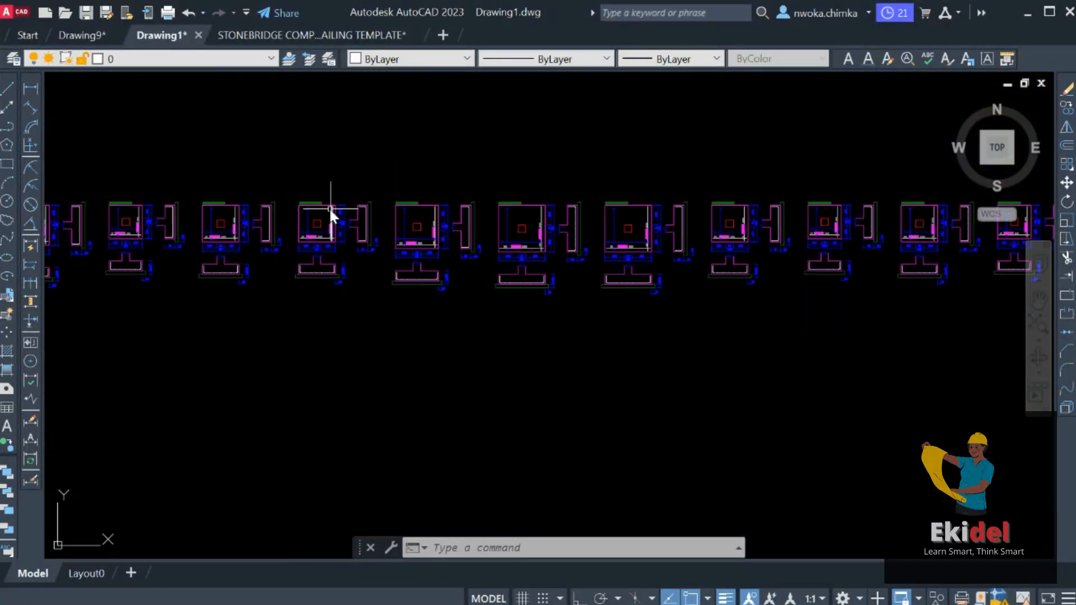
middle_click_drag(683, 217, 423, 269)
scroll(795, 278, "up", 4)
scroll(684, 280, "down", 4)
middle_click_drag(308, 237, 955, 465)
scroll(569, 352, "up", 2)
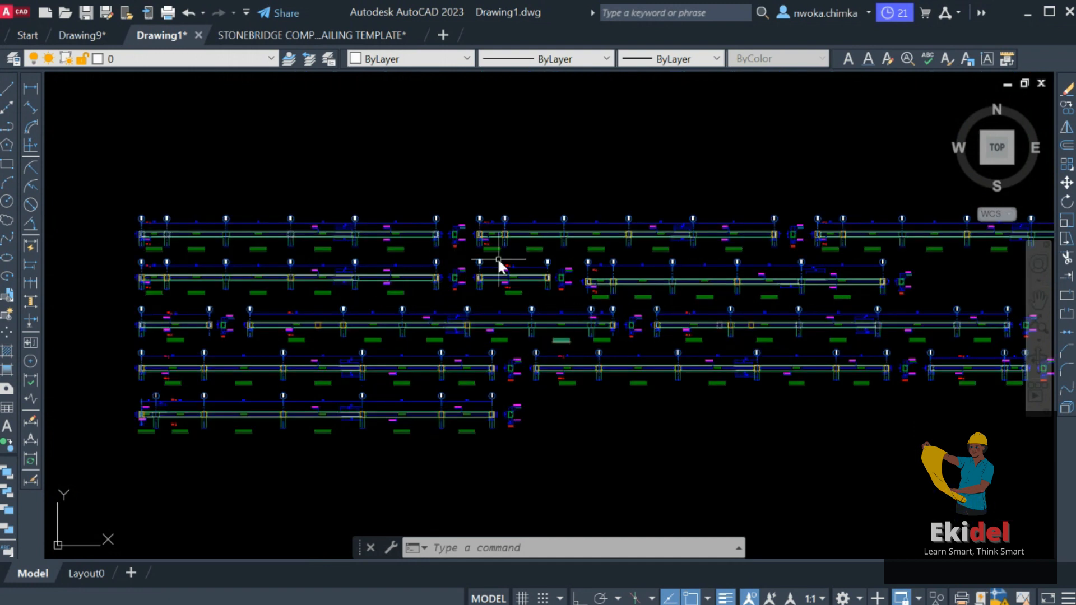
middle_click_drag(442, 247, 531, 265)
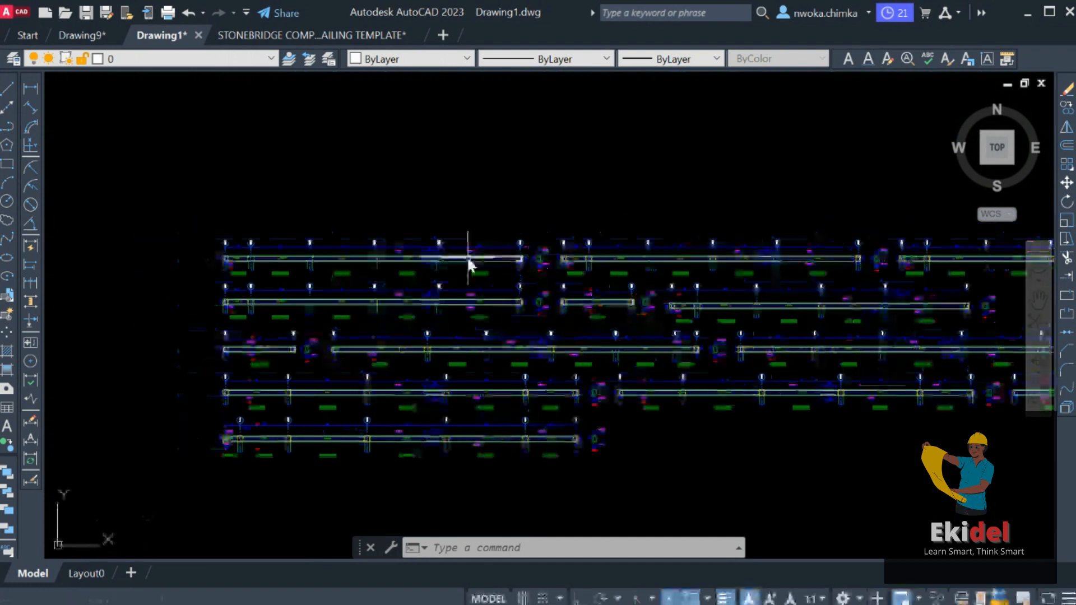
Step: Paste the structural drawings from Drawing1 inside the large rectangle in the STONEBRIDGE template's model space
left_click(332, 35)
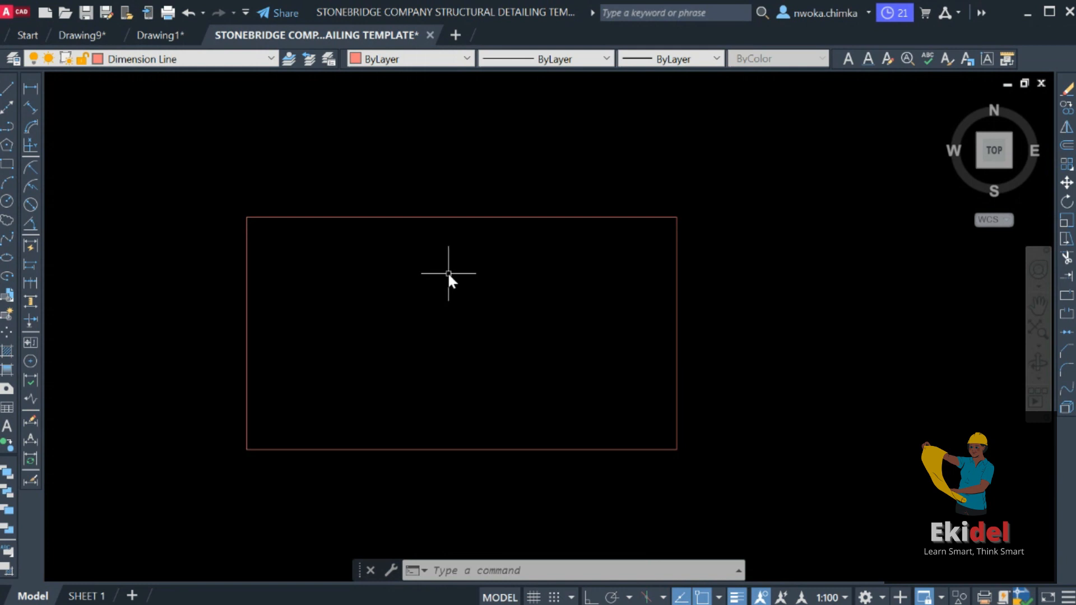
left_click(160, 35)
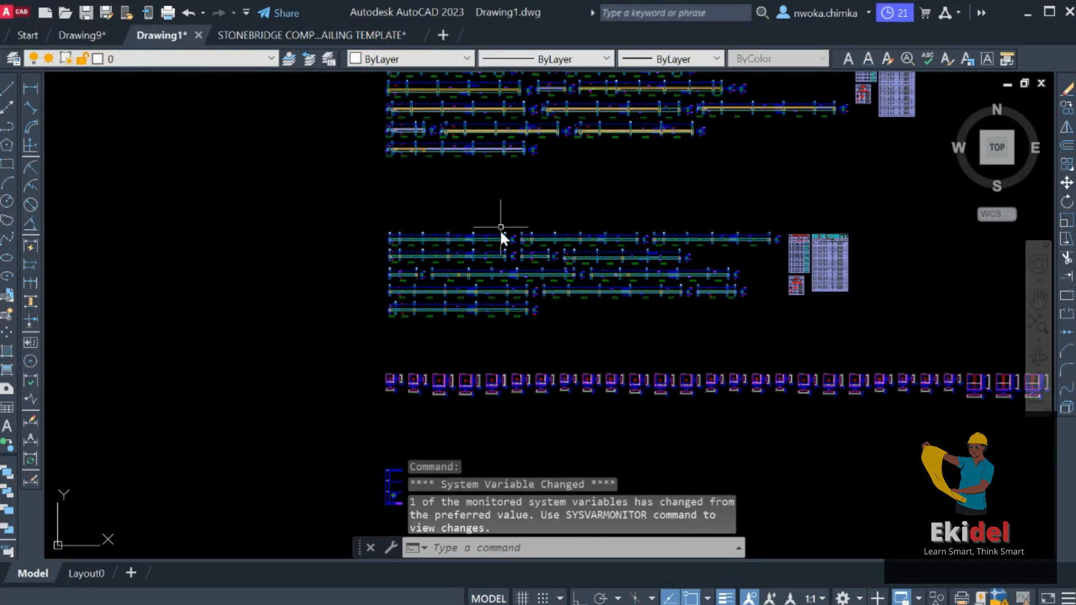
scroll(439, 240, "down", 6)
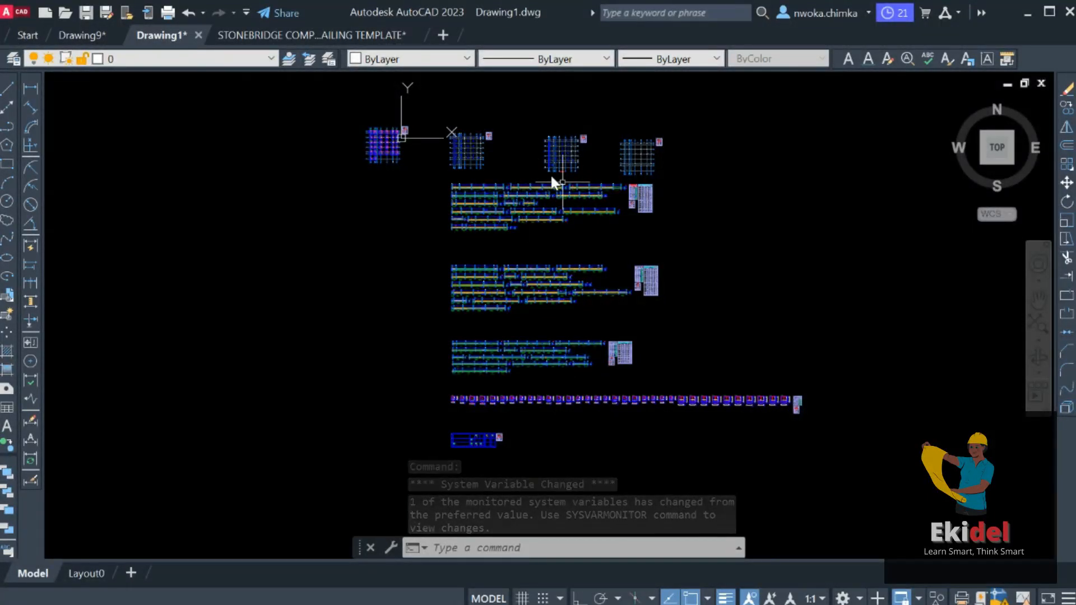
left_click(301, 35)
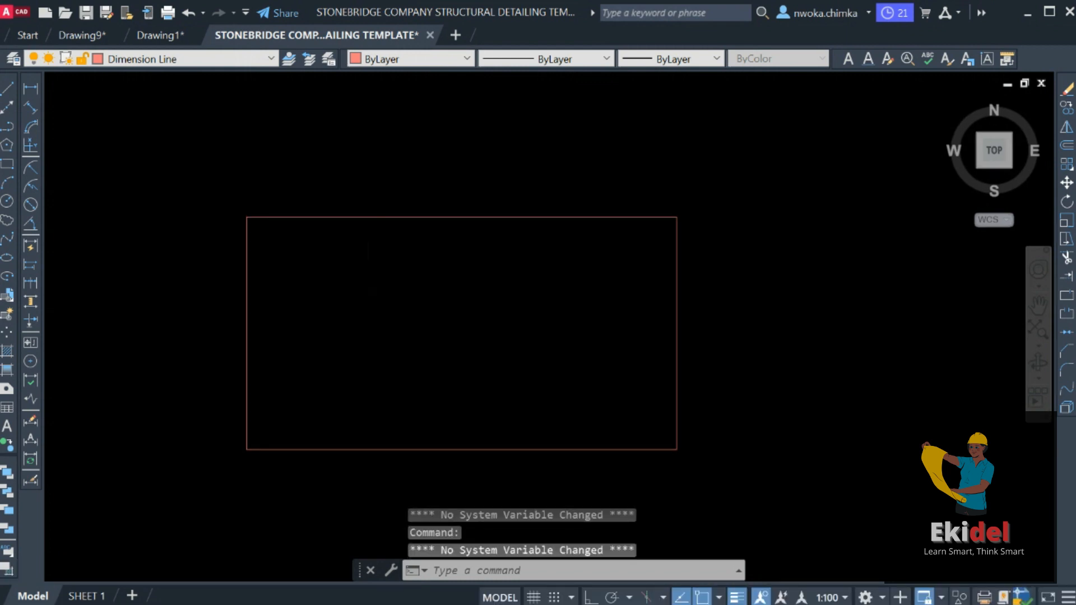
right_click(566, 302)
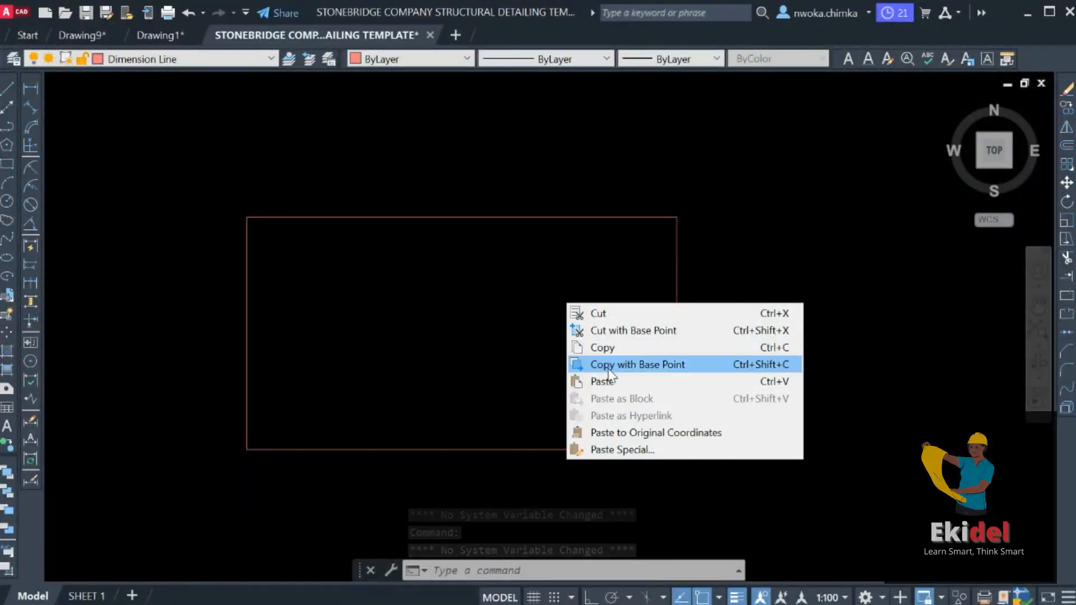
left_click(601, 382)
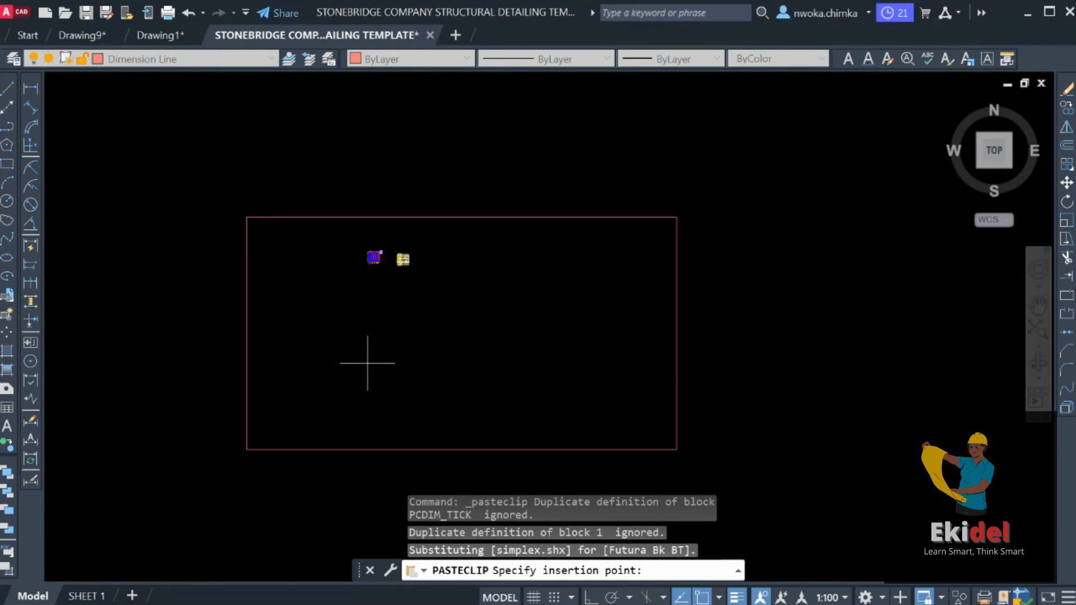
left_click(367, 363)
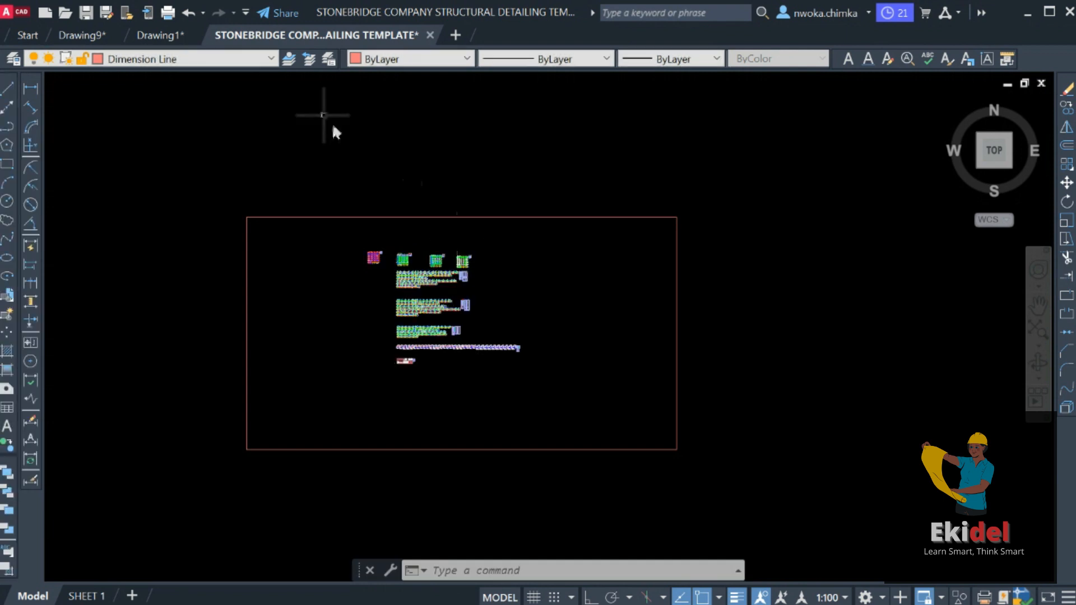
Step: Examine the pasted foundation layout, floor beam layout and beam details for the template's colours and text styles
scroll(396, 230, "up", 10)
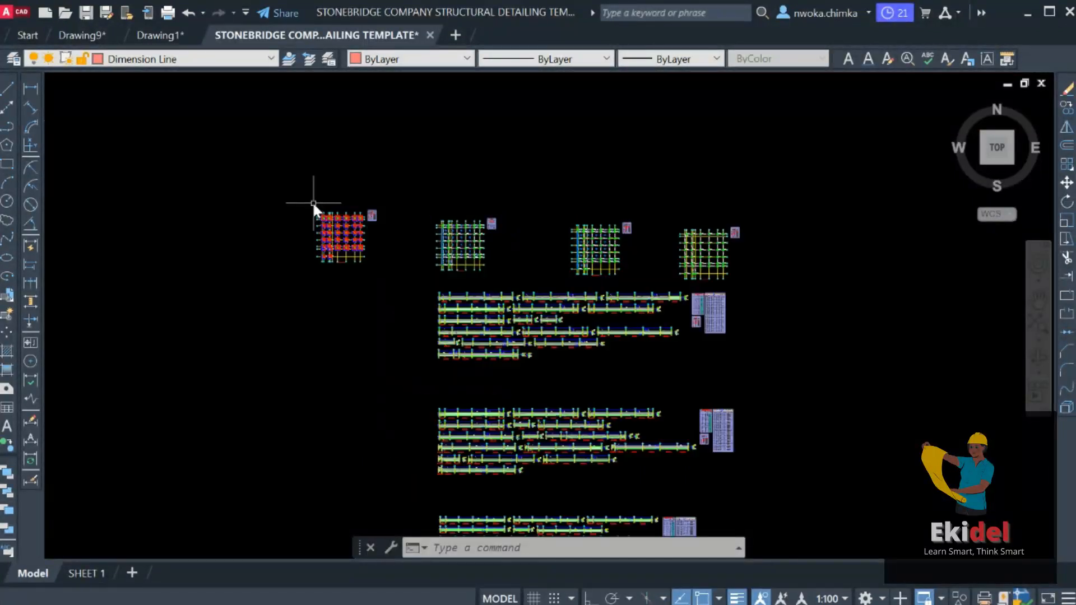
scroll(357, 245, "up", 8)
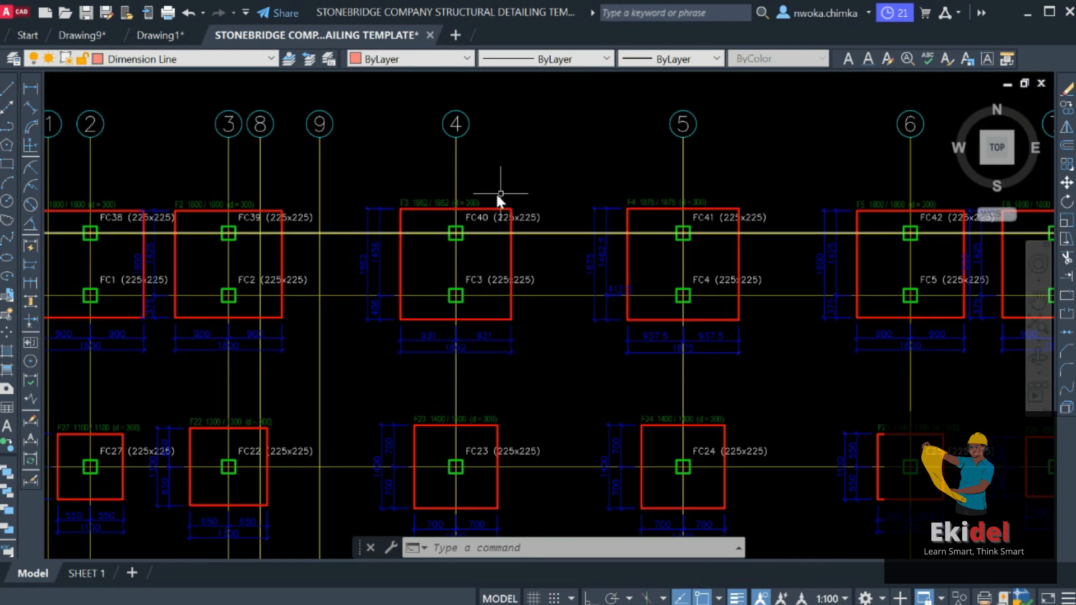
middle_click_drag(544, 193, 703, 223)
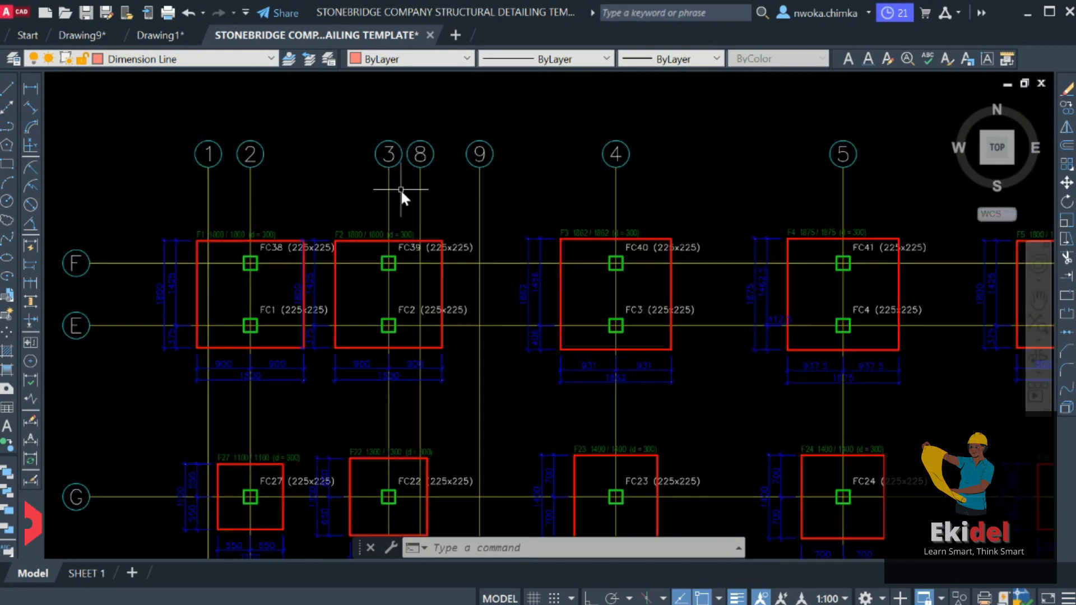
scroll(444, 190, "down", 8)
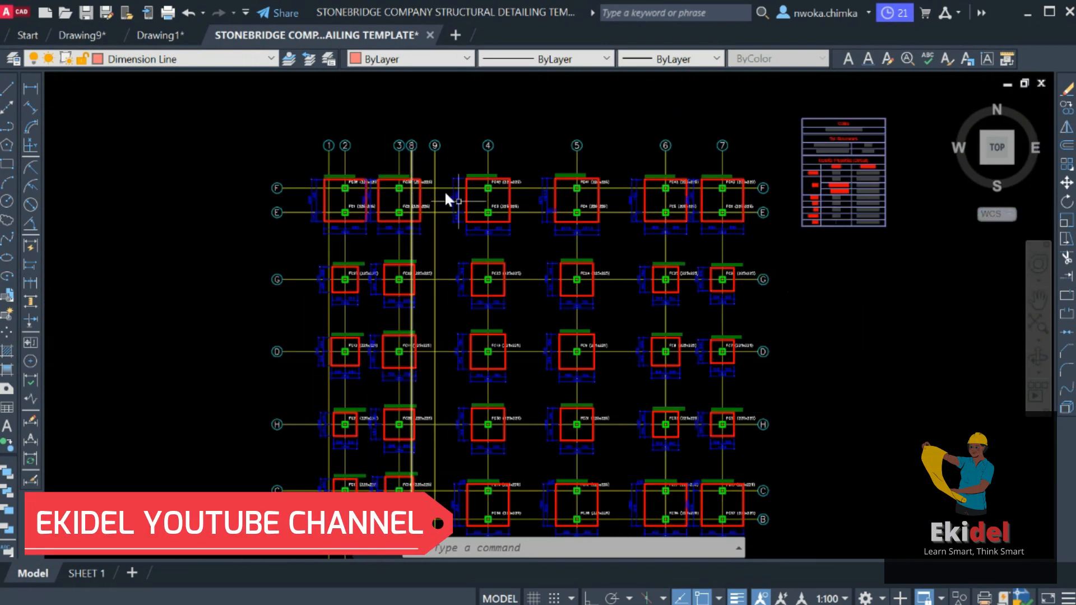
scroll(389, 260, "down", 3)
scroll(581, 184, "up", 10)
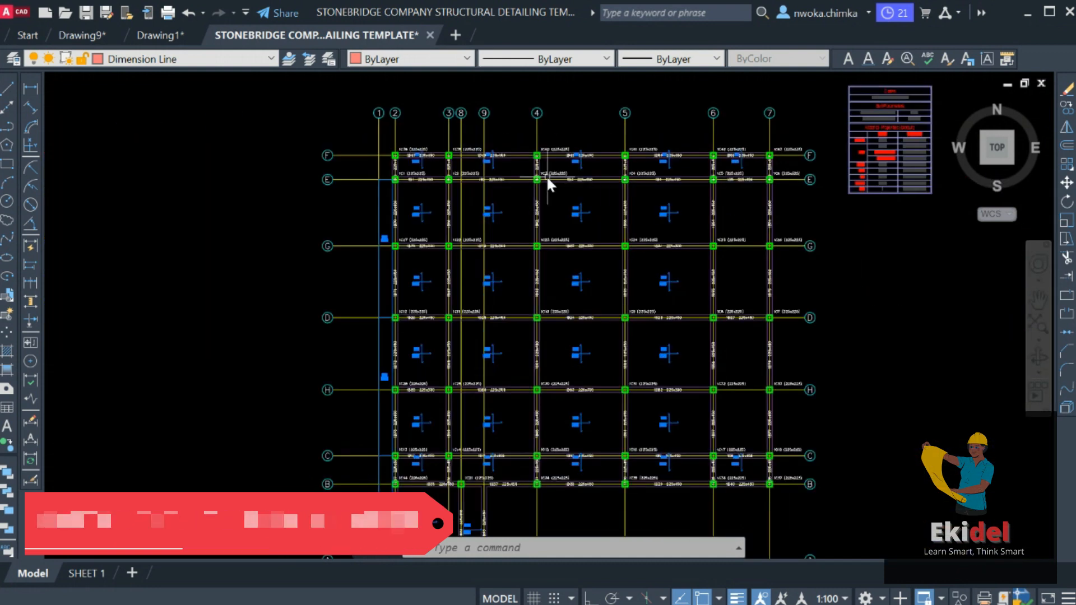
scroll(530, 134, "down", 5)
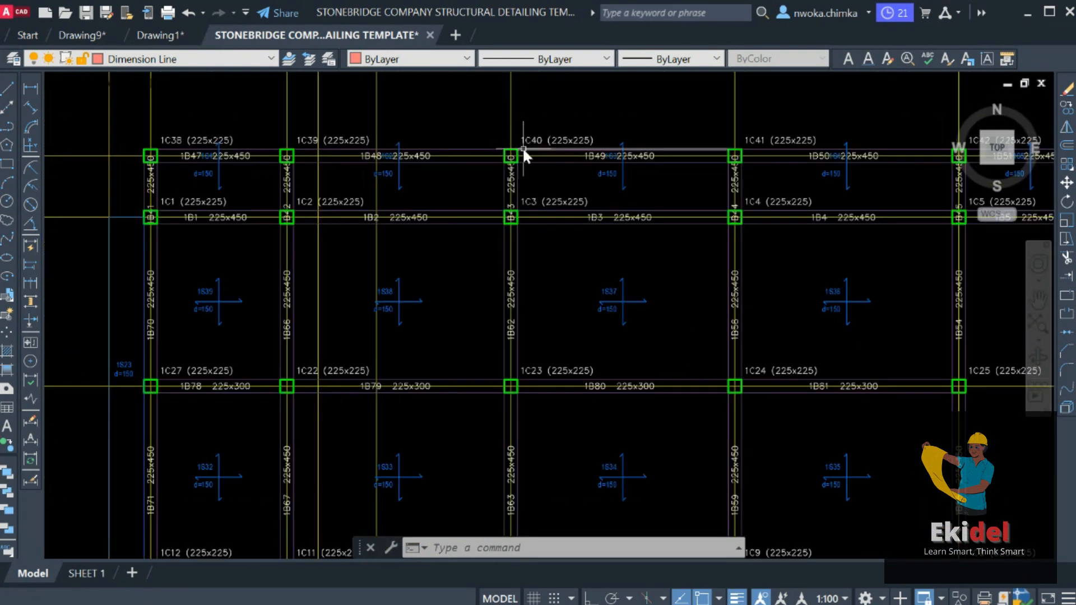
scroll(489, 163, "down", 3)
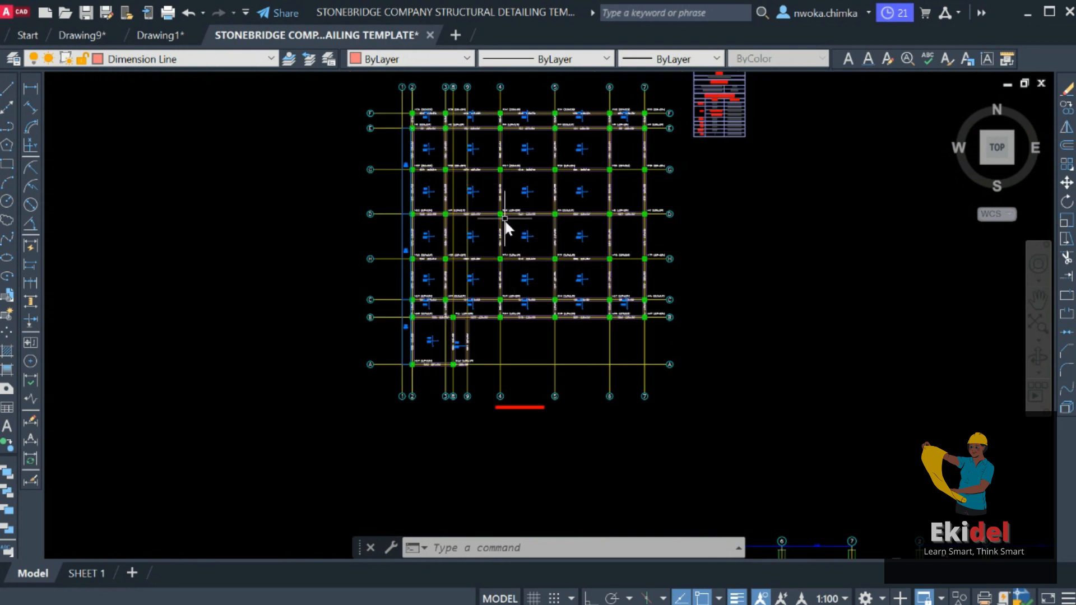
scroll(523, 288, "down", 3)
scroll(495, 372, "up", 5)
scroll(367, 295, "up", 6)
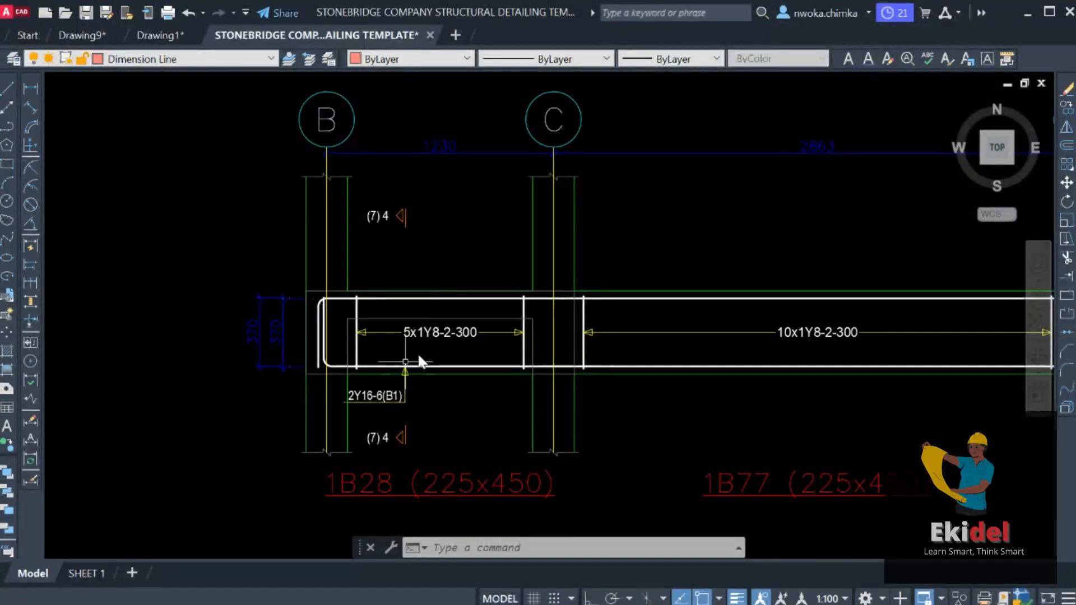
Step: Compare the original beam details in Drawing1 with the pasted beam details in the STONEBRIDGE template
left_click(163, 36)
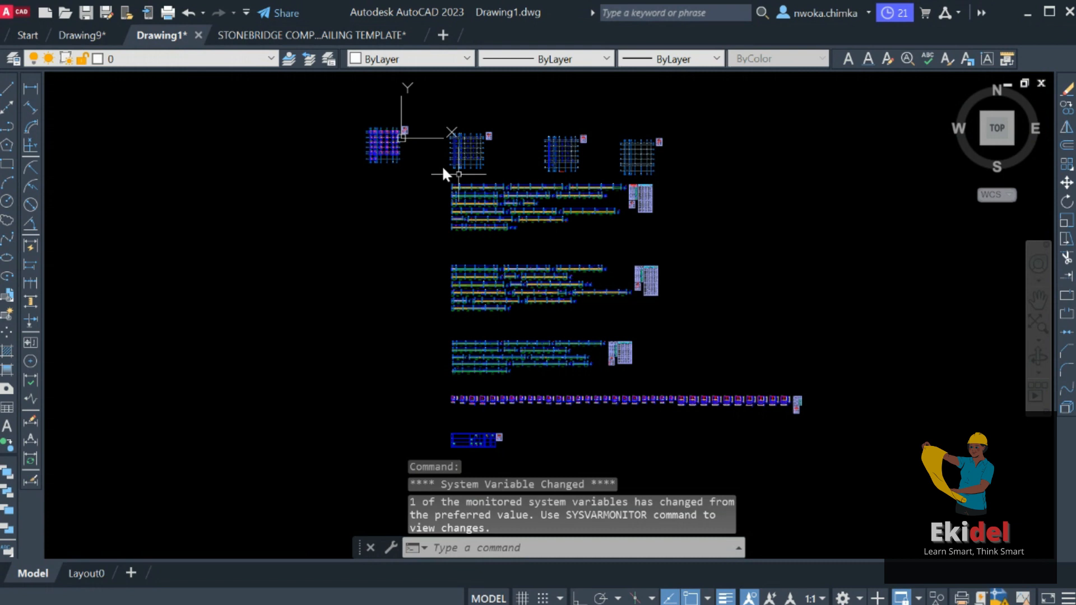
scroll(443, 168, "up", 10)
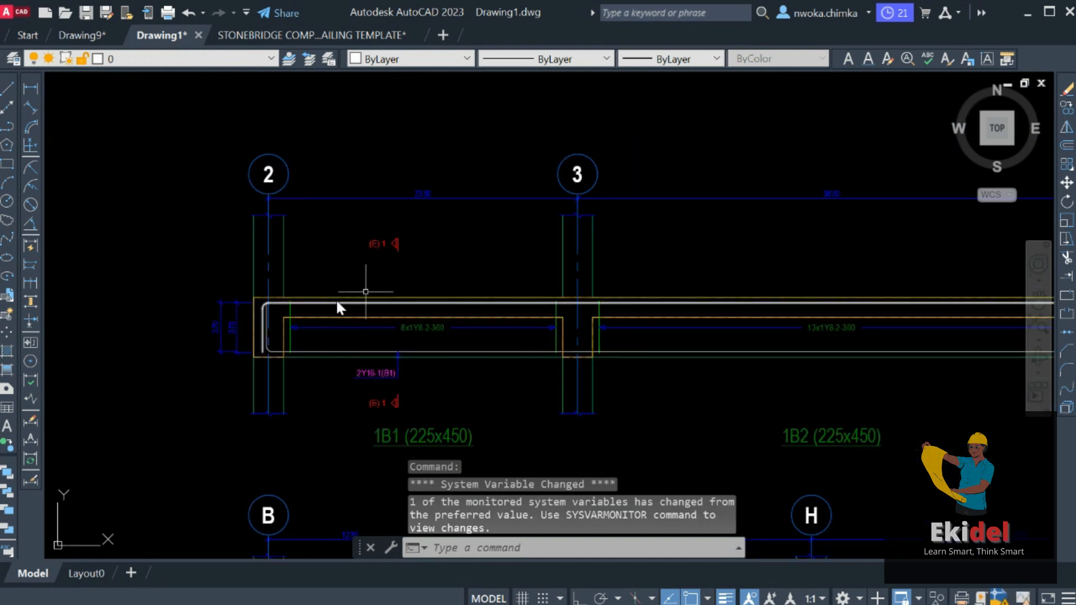
left_click(342, 31)
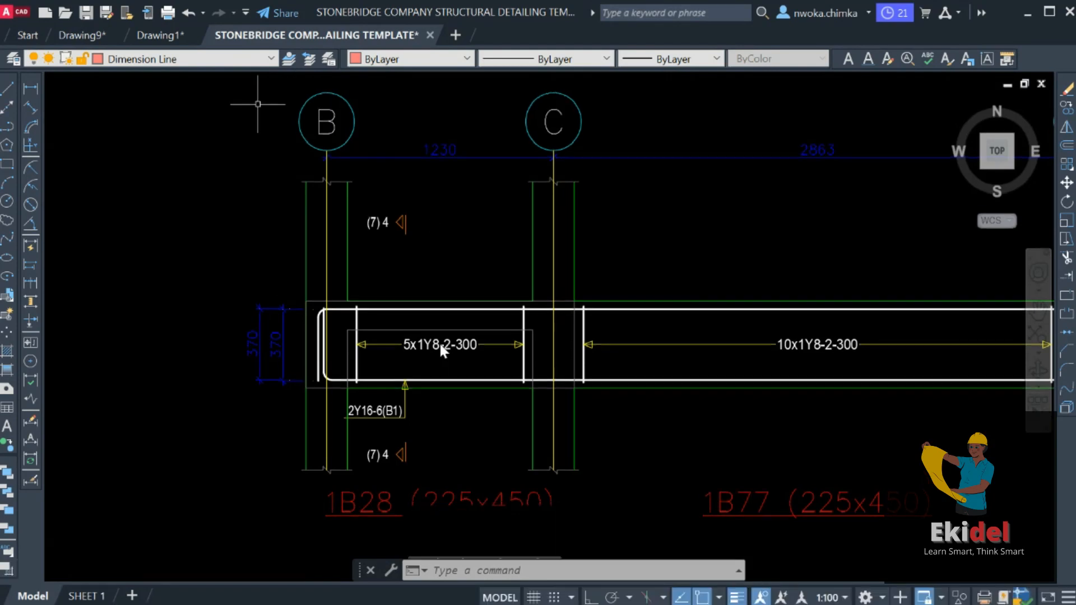
scroll(479, 250, "down", 2)
scroll(517, 302, "down", 3)
scroll(563, 319, "down", 2)
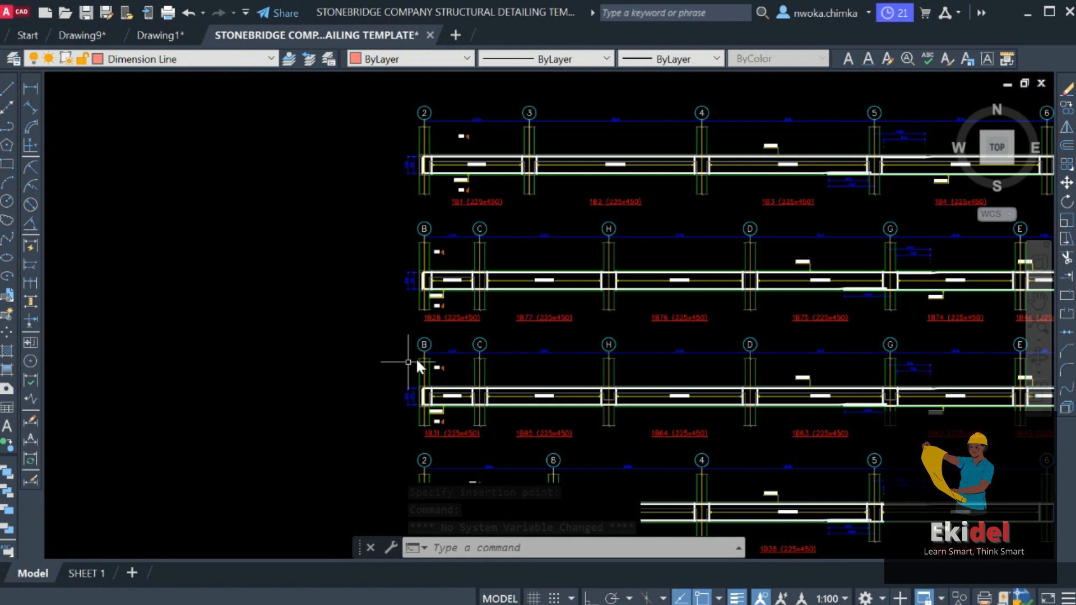
Step: Open the SHEET 1 layout and check the client name text in its title block, leaving the text unedited
left_click(82, 575)
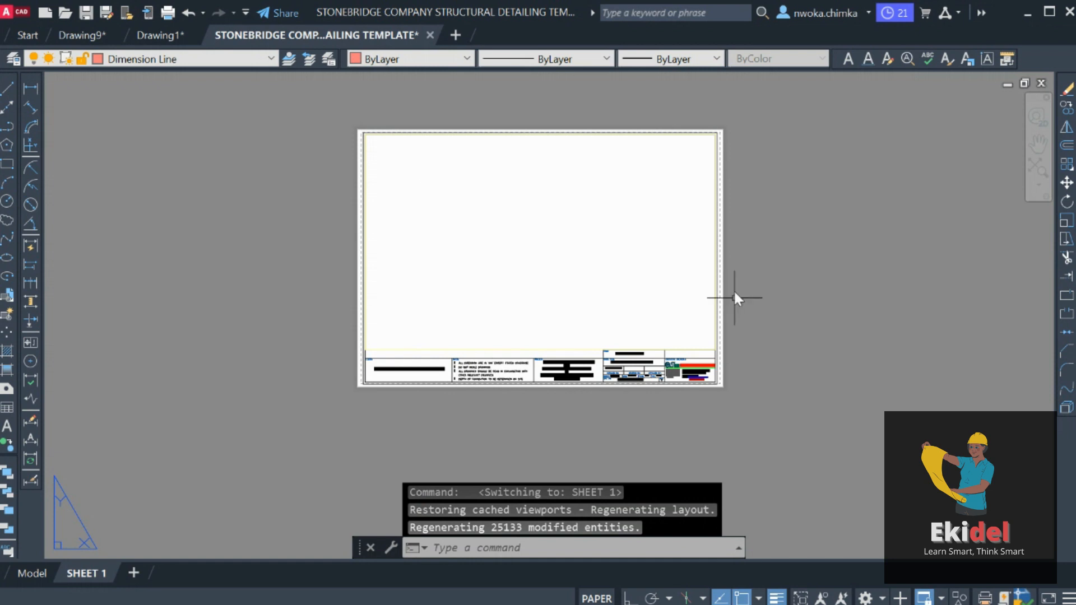
scroll(616, 385, "up", 6)
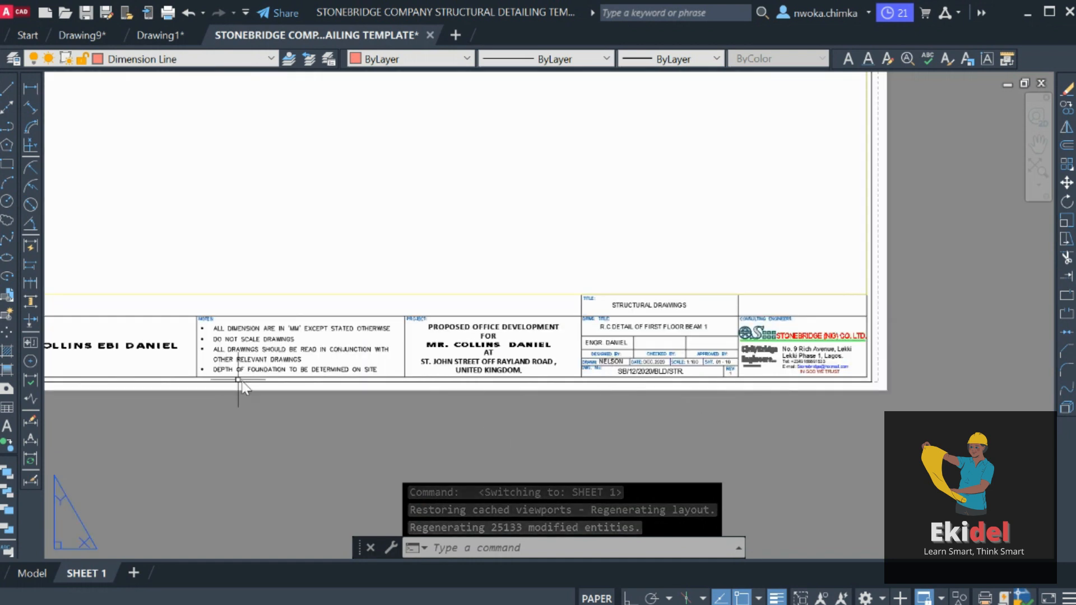
scroll(424, 359, "up", 4)
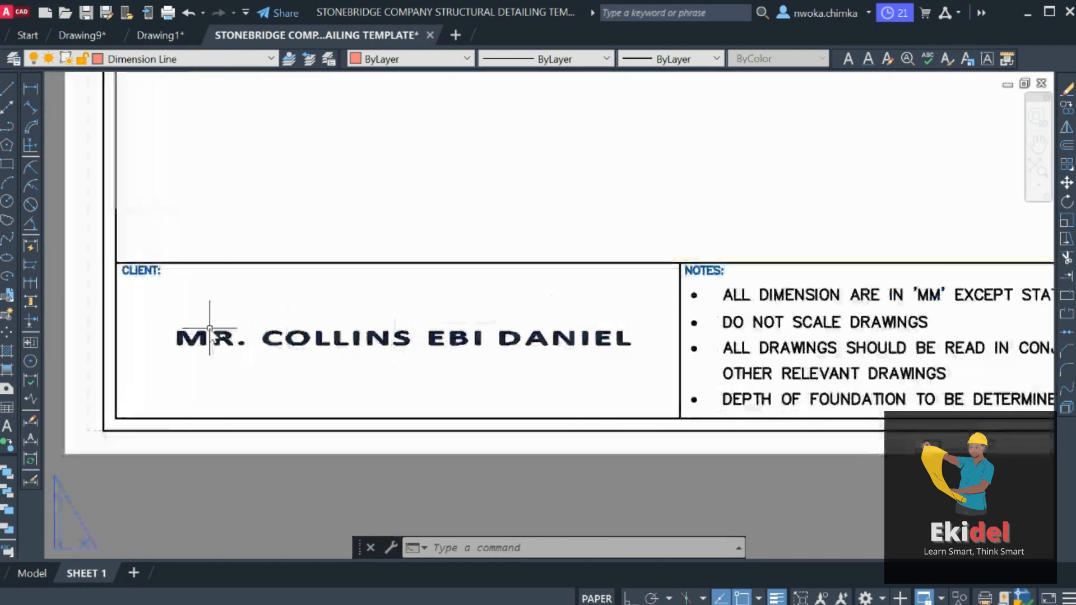
scroll(356, 312, "down", 6)
scroll(252, 324, "up", 8)
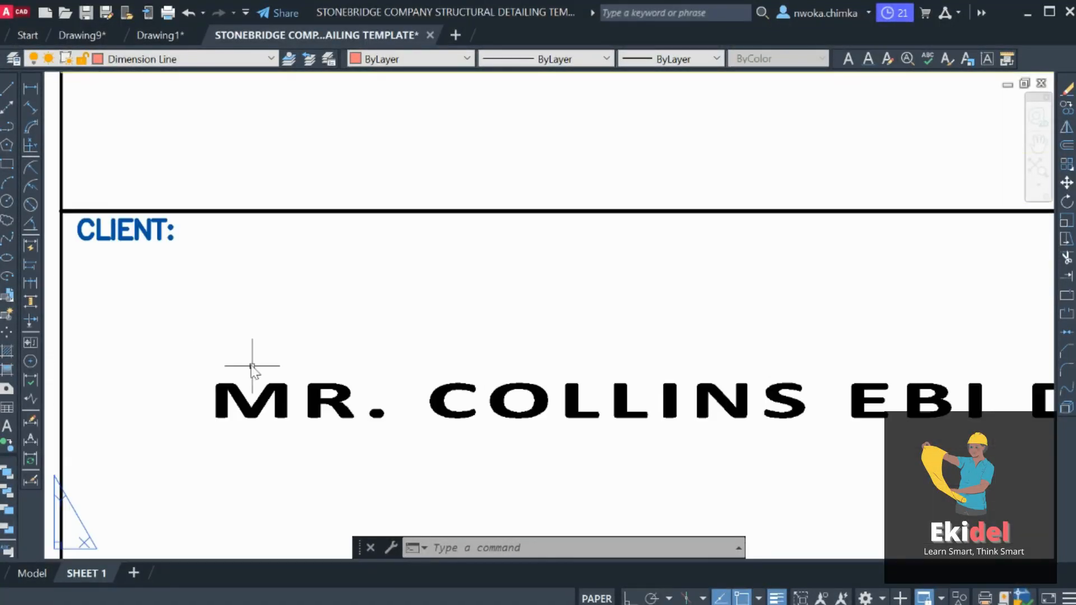
left_click(275, 395)
scroll(273, 394, "down", 5)
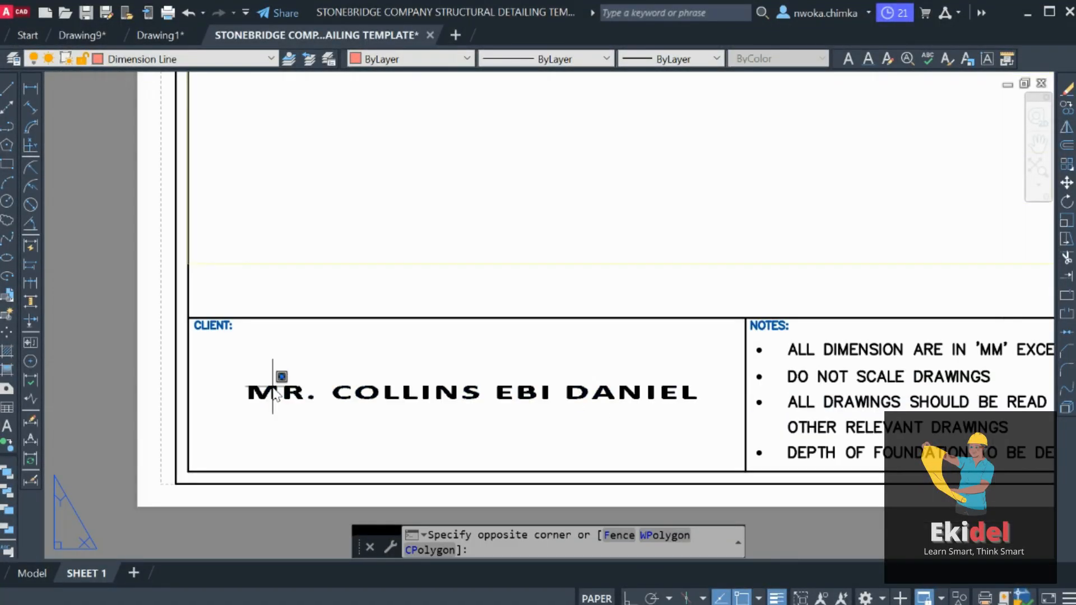
double_click(276, 394)
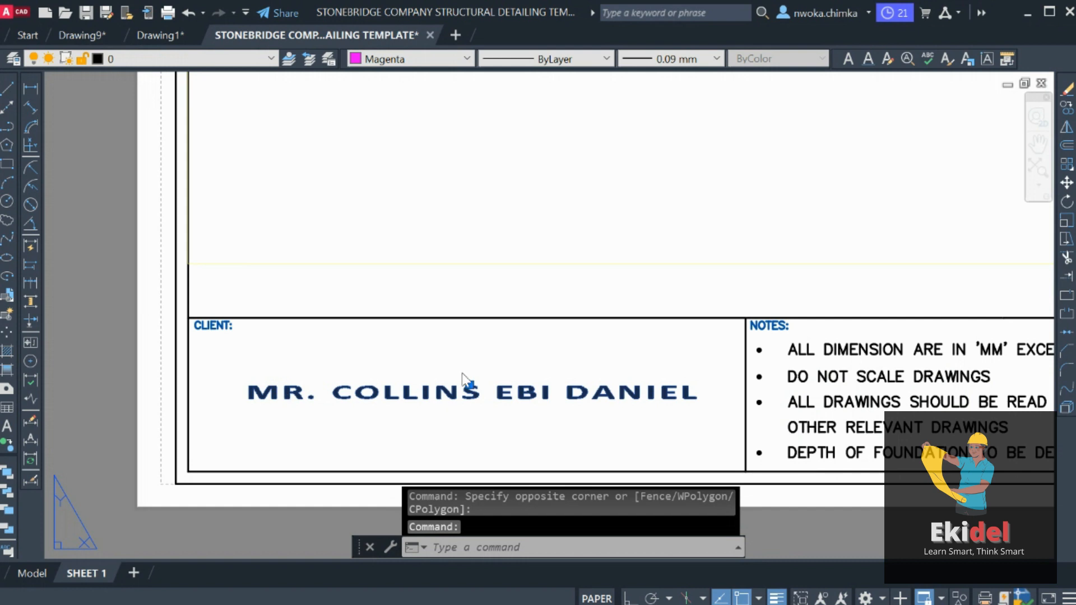
left_click(728, 287)
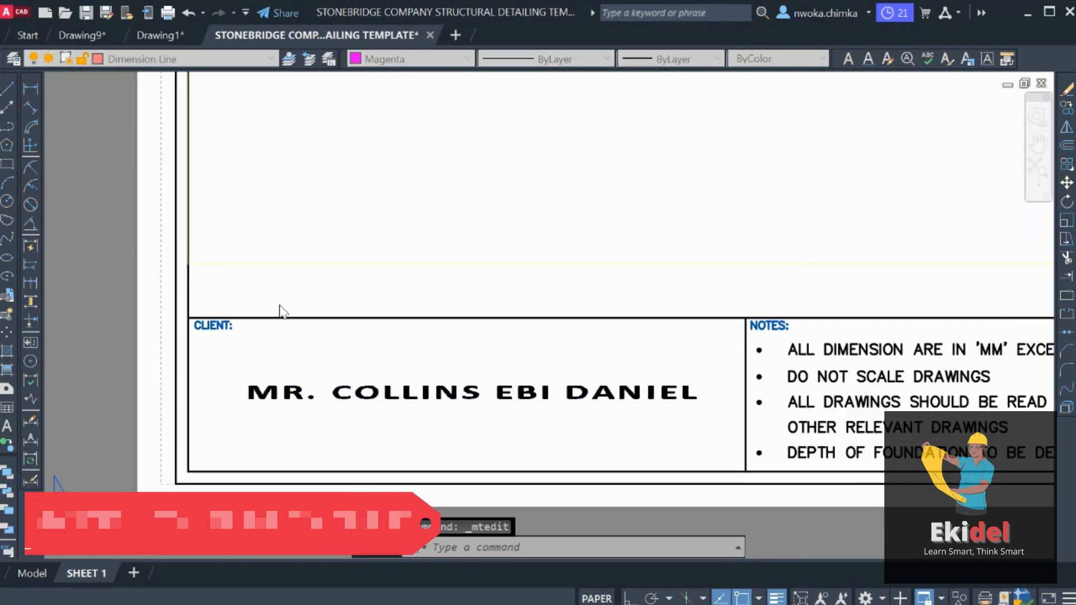
Step: Erase the company logo and contact details from the Consulting Engineers cell, and undo the erasure
scroll(259, 298, "down", 5)
scroll(535, 297, "up", 6)
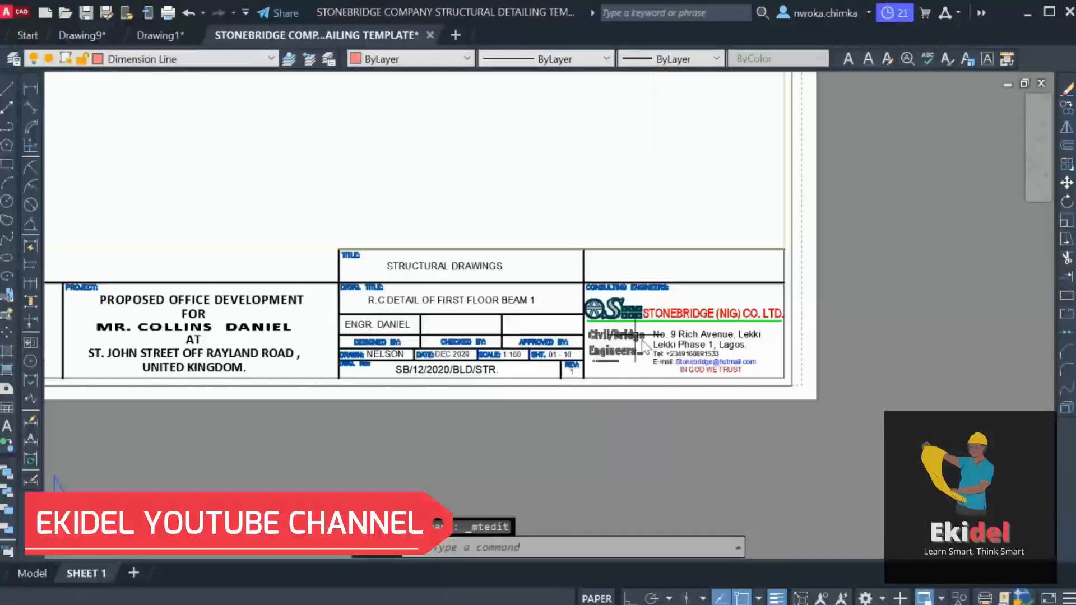
left_click(733, 344)
type("E")
key("Return")
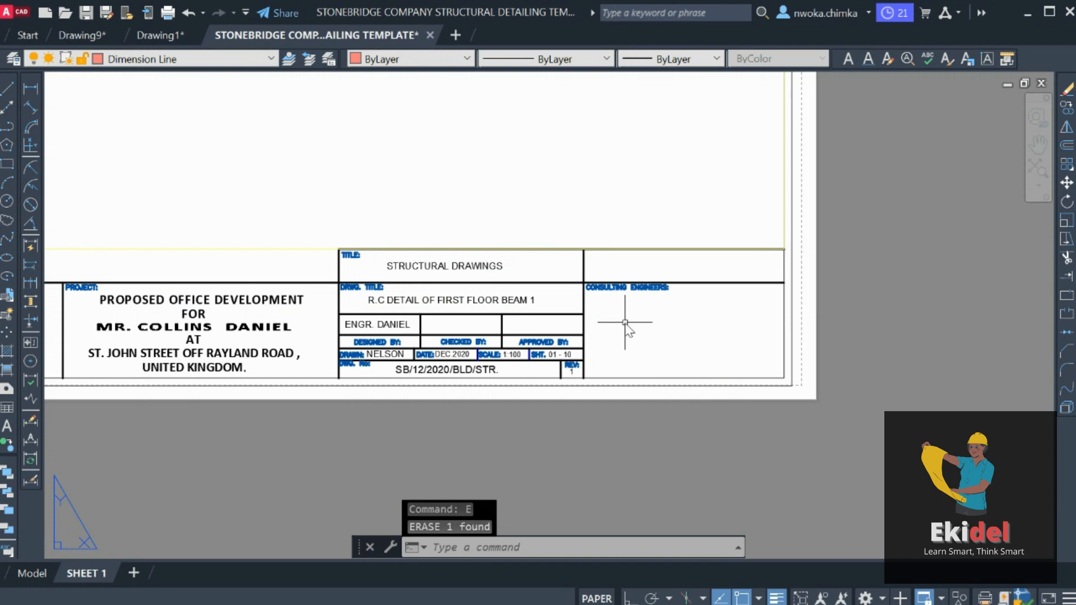
key("ctrl+z")
Step: Open the project description text in the title block's Project cell for editing and close it without changes
middle_click_drag(577, 343, 942, 344)
scroll(544, 309, "up", 2)
scroll(431, 305, "up", 2)
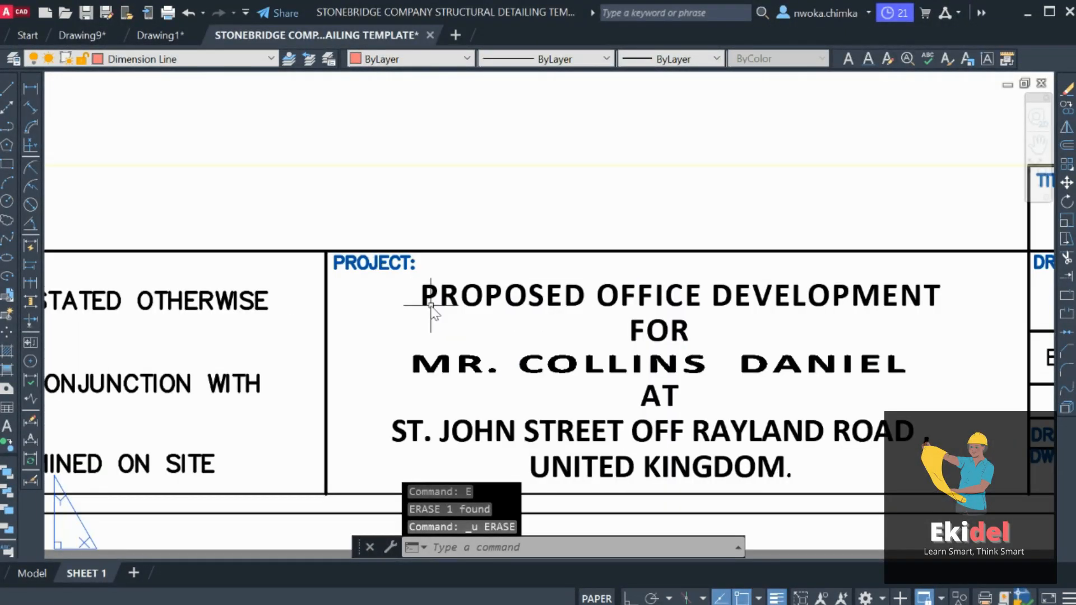
left_click(477, 294)
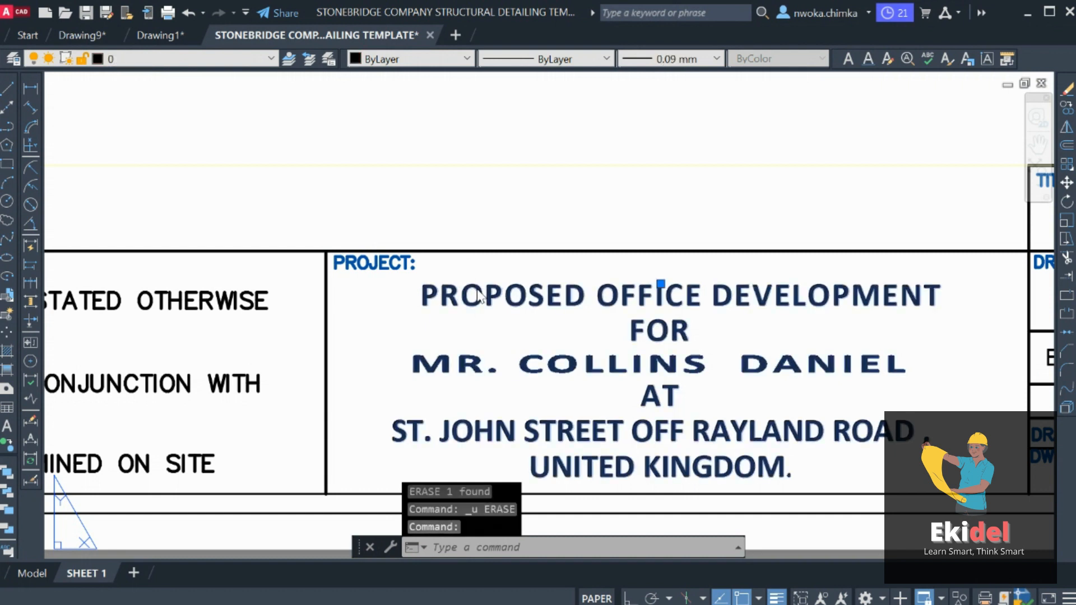
double_click(480, 295)
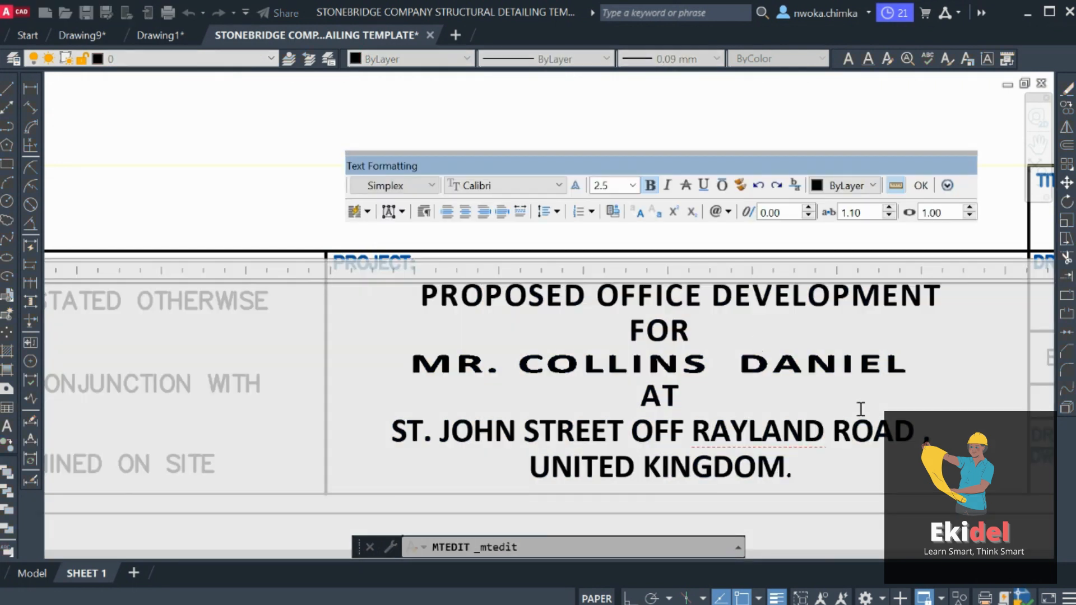
left_click(930, 188)
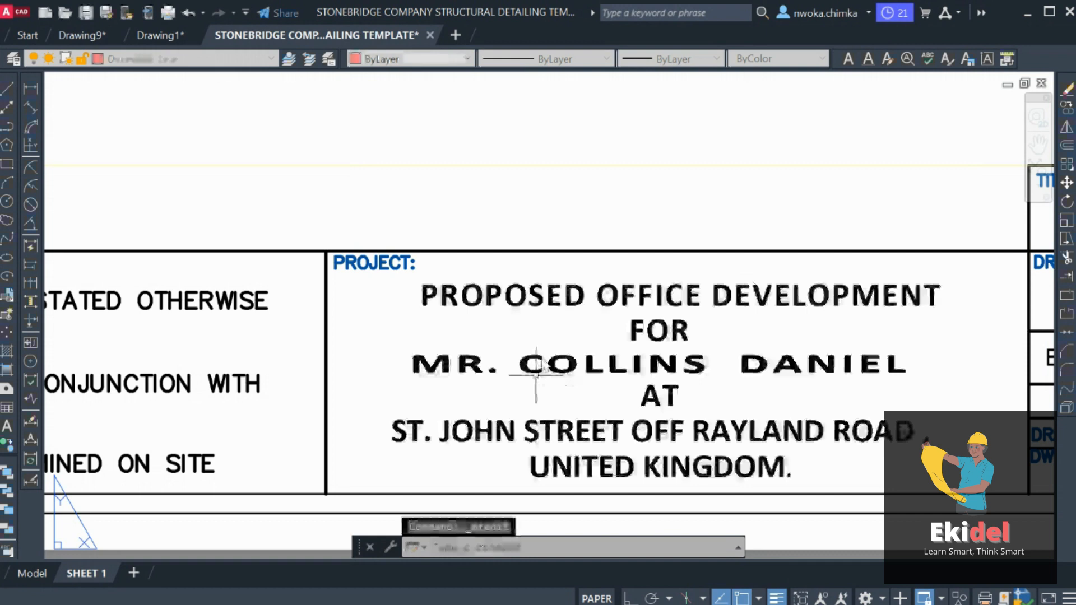
Step: Return to model space and examine the pasted foundation layout, floor beam layouts and rows of beam details
scroll(529, 364, "down", 5)
scroll(530, 364, "down", 2)
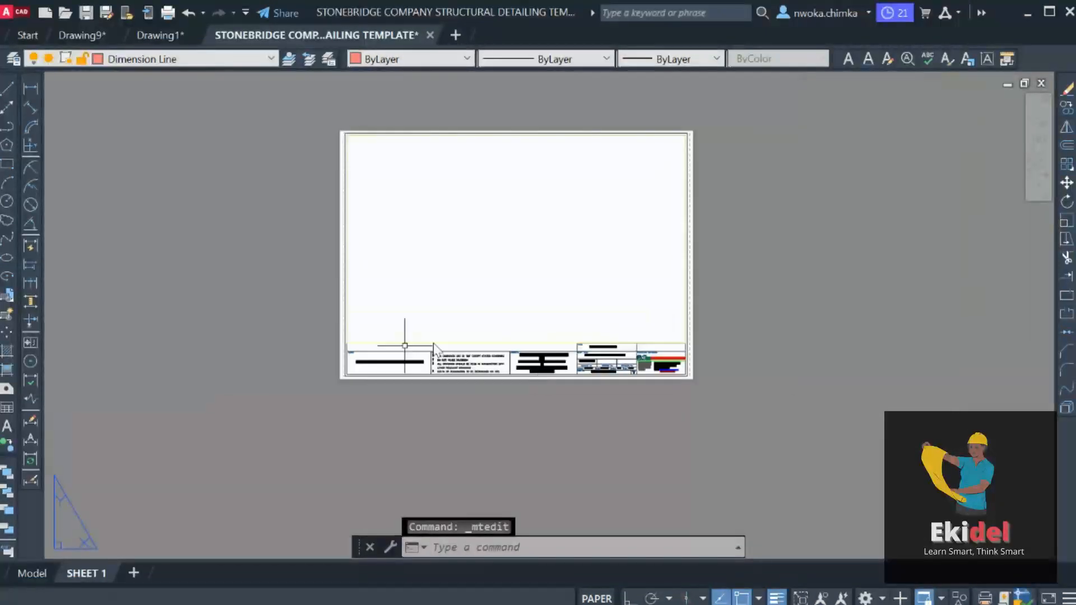
left_click(26, 572)
scroll(504, 280, "down", 3)
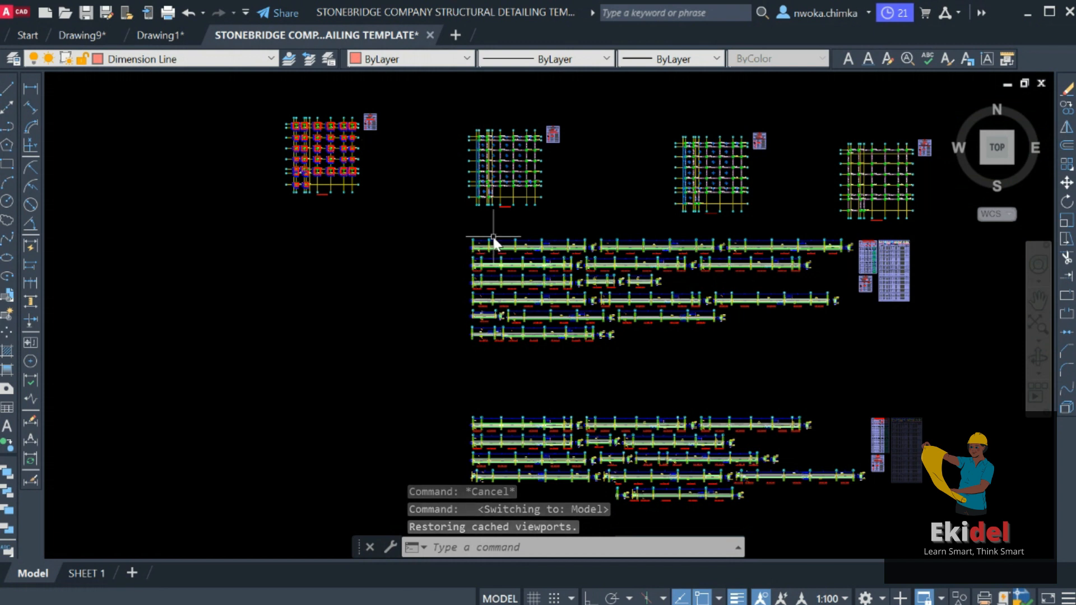
scroll(495, 253, "down", 3)
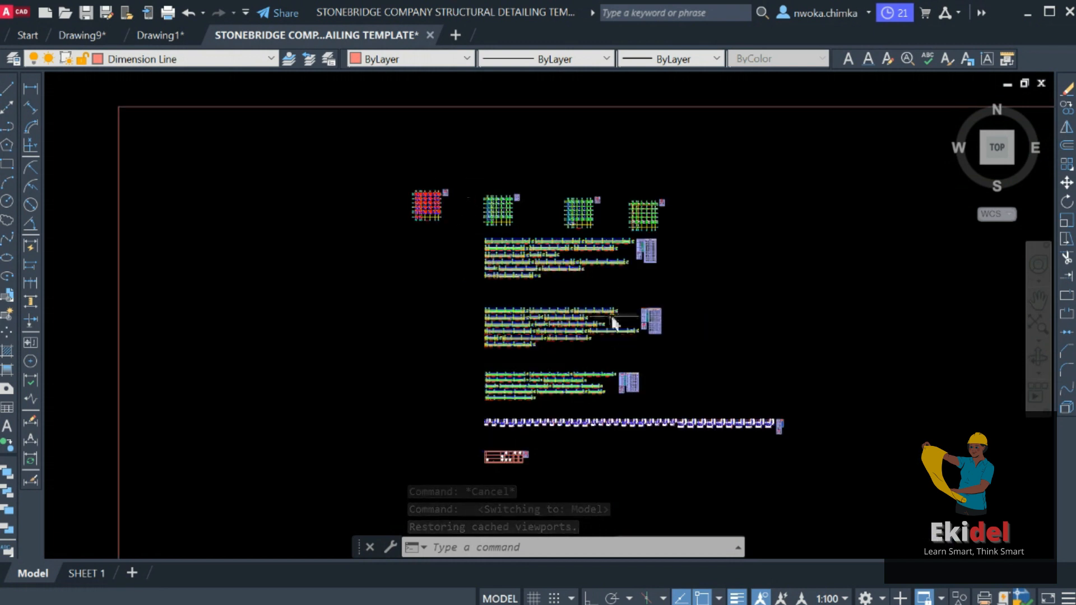
middle_click_drag(614, 320, 590, 311)
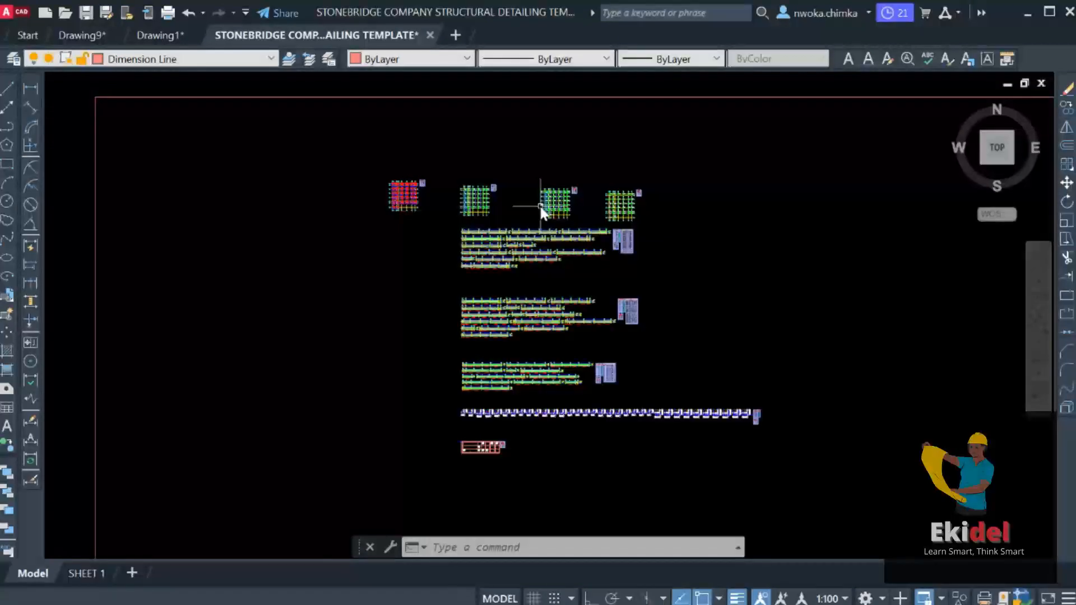
scroll(534, 207, "up", 6)
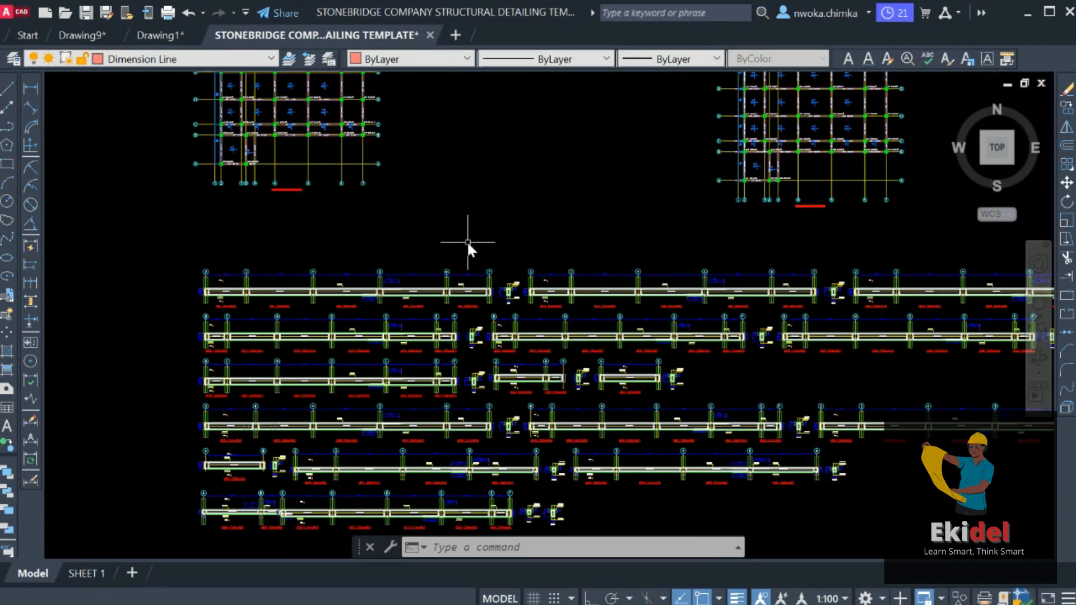
scroll(472, 237, "down", 3)
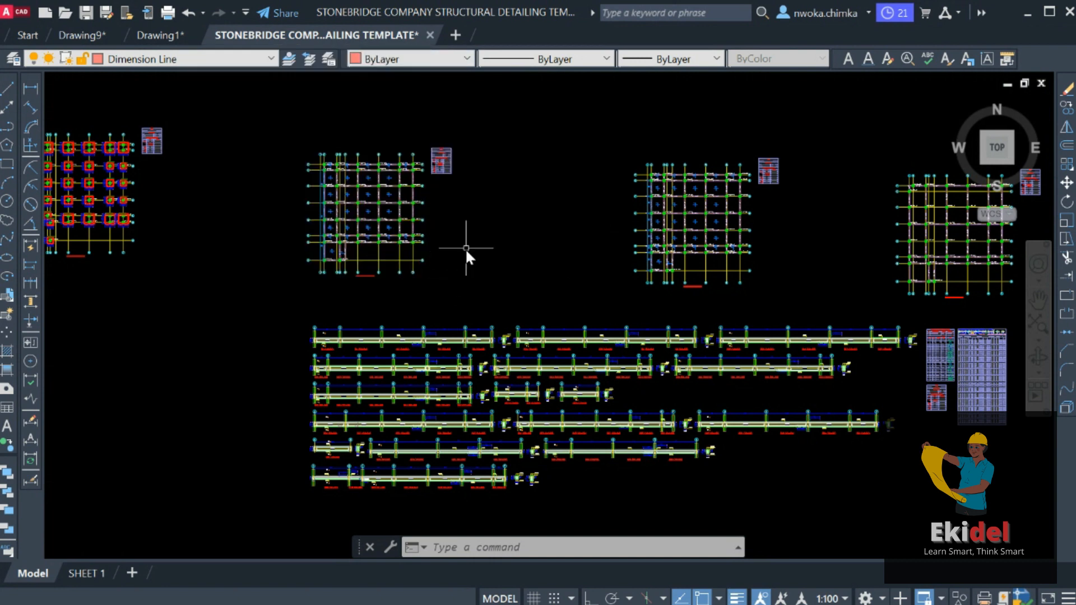
mouse_move(316, 31)
scroll(504, 277, "down", 4)
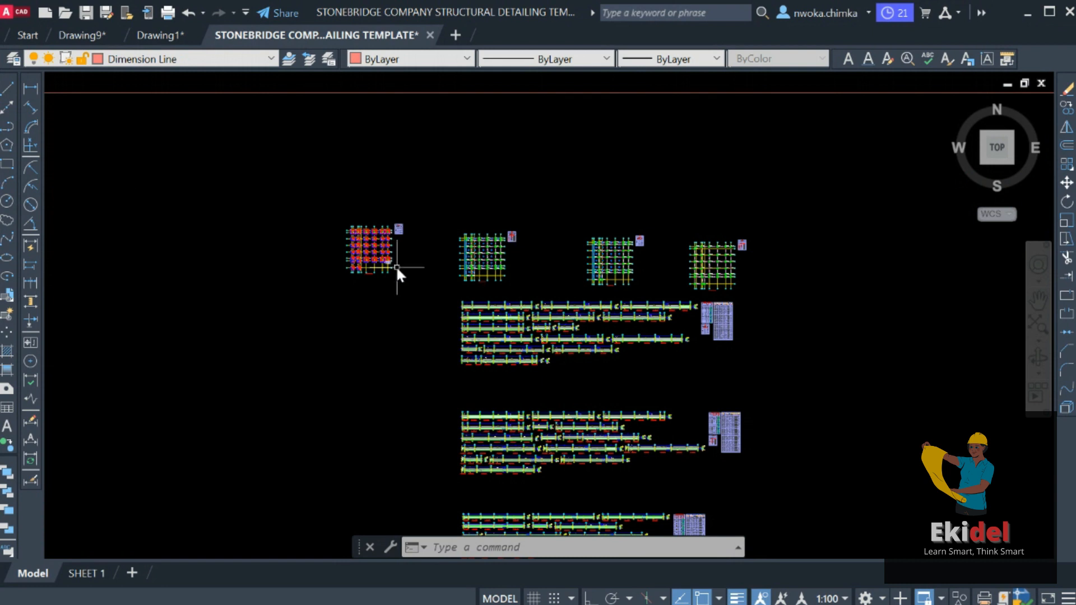
Step: Compare the full set of structural drawings in Drawing1 with the pasted set in the STONEBRIDGE template
left_click(168, 35)
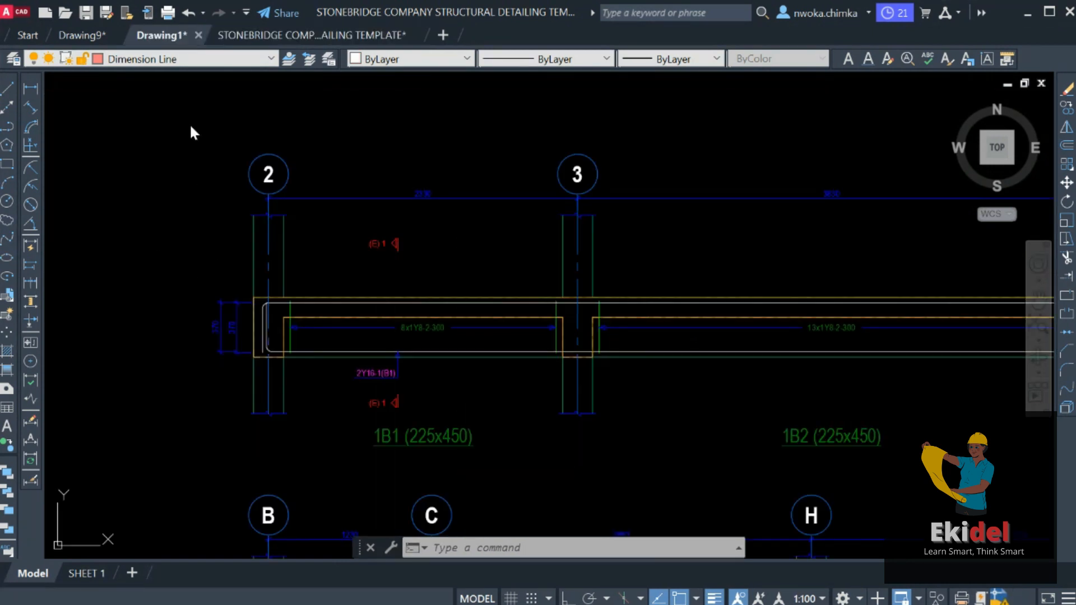
scroll(375, 181, "down", 5)
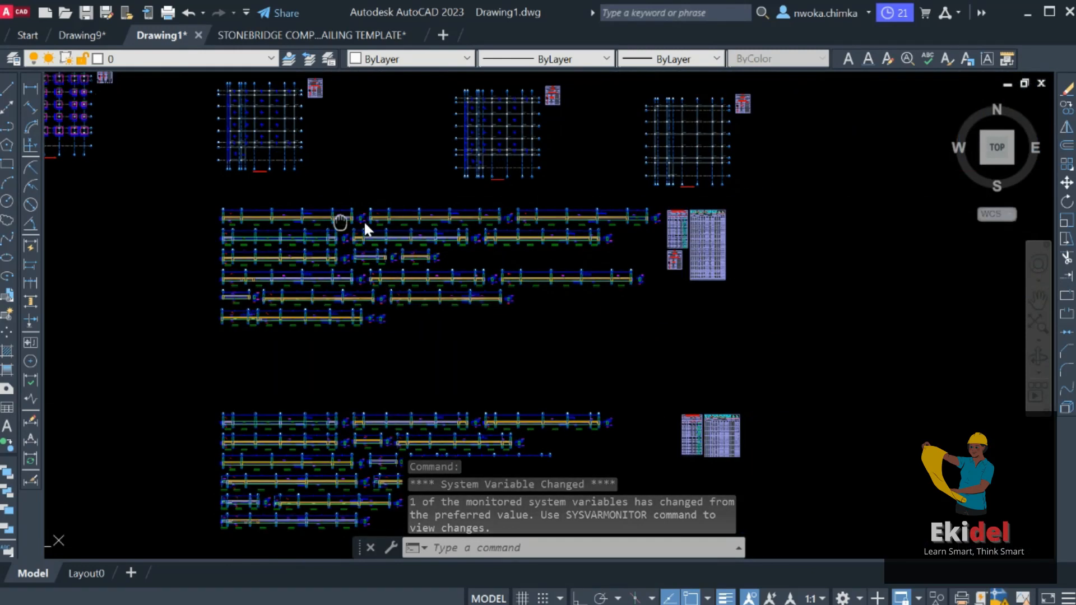
scroll(391, 211, "down", 2)
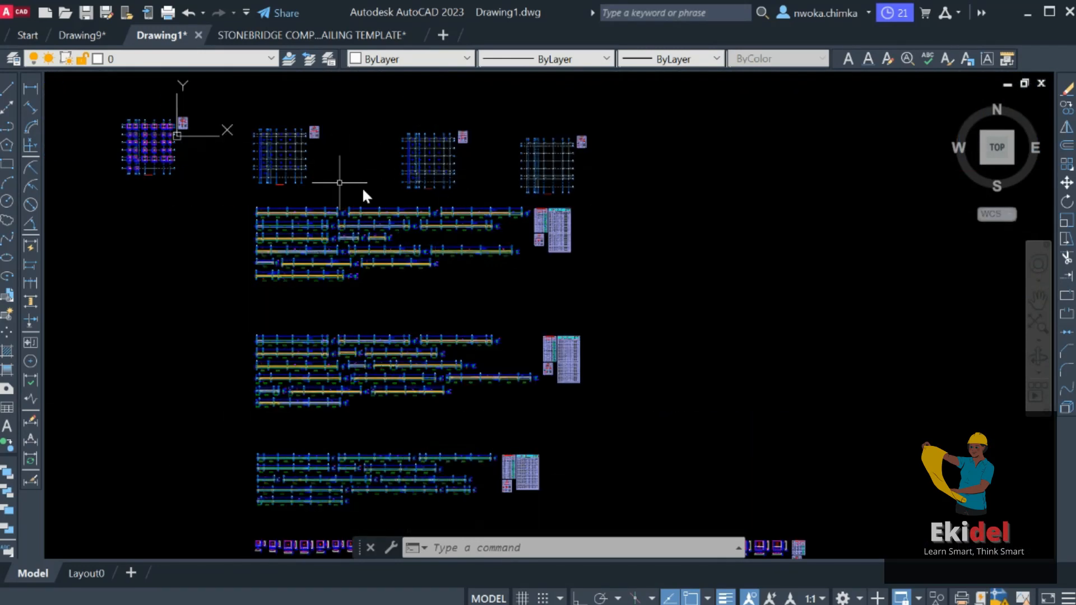
scroll(433, 178, "down", 2)
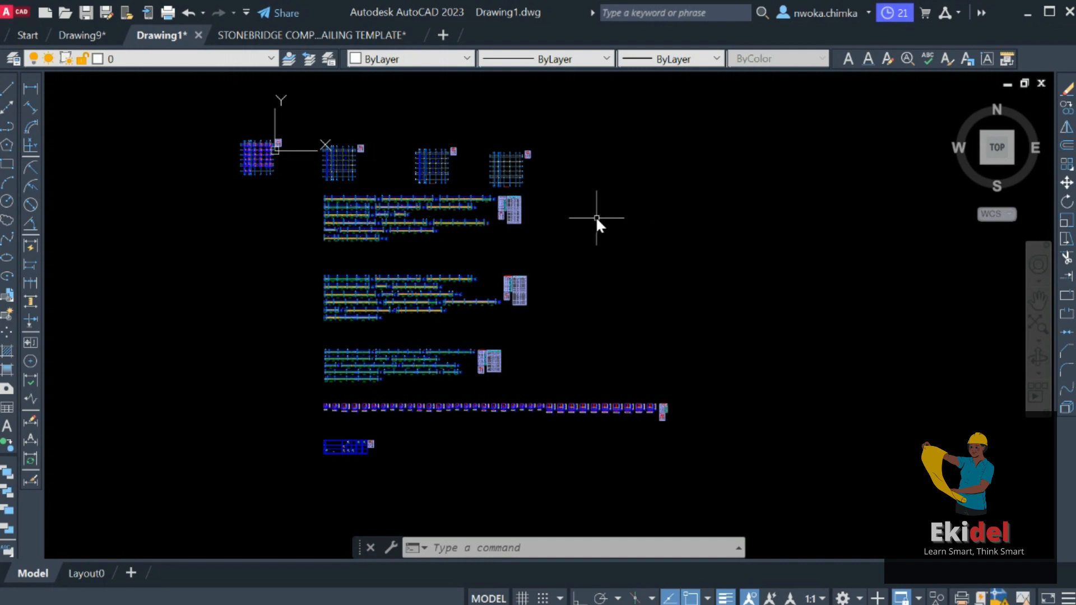
left_click(327, 35)
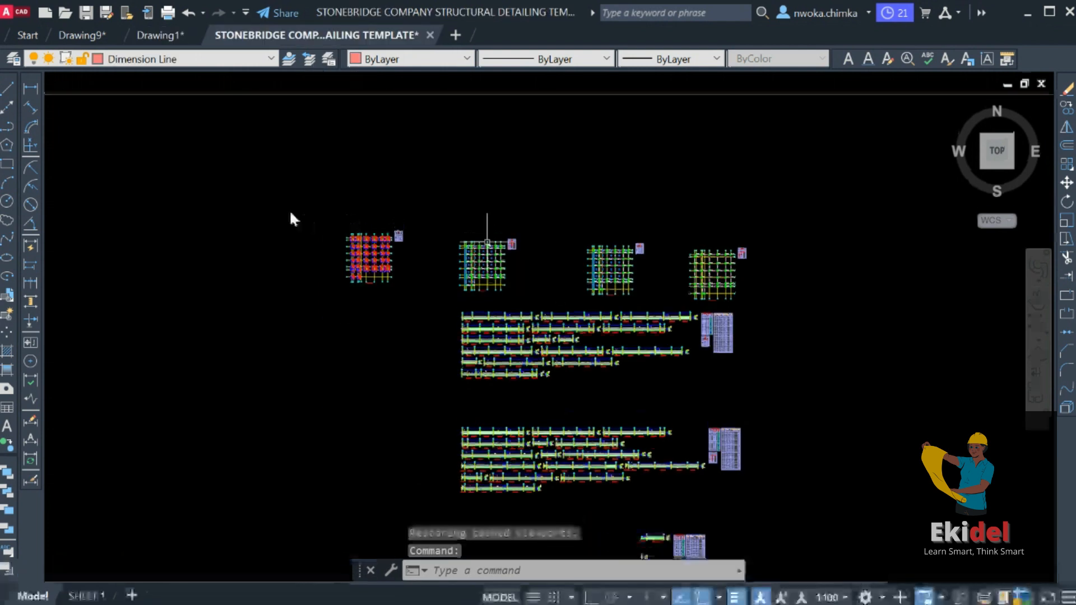
scroll(291, 197, "down", 2)
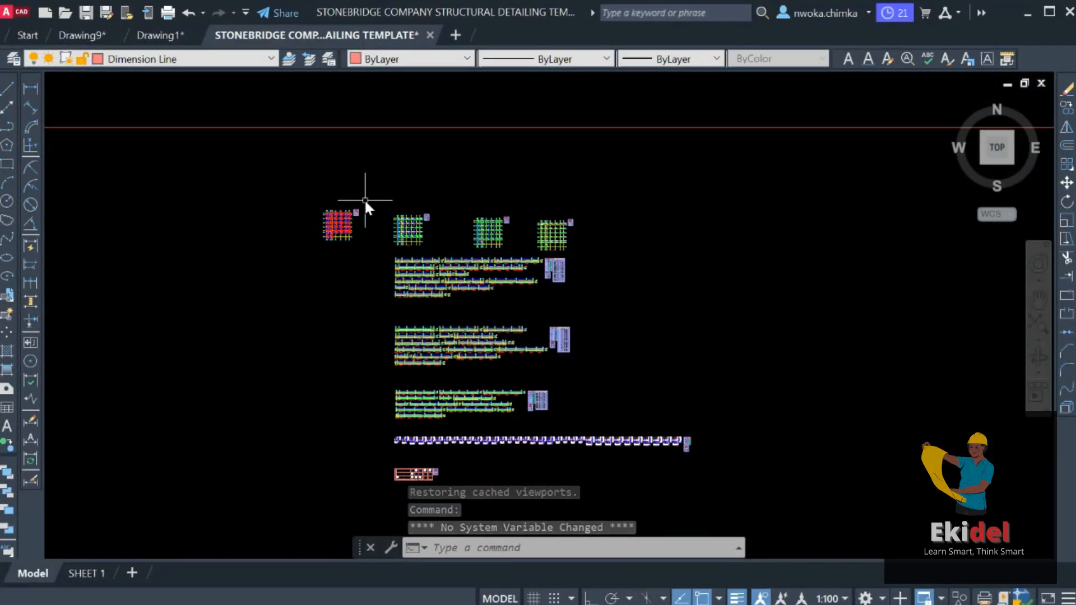
scroll(401, 200, "up", 3)
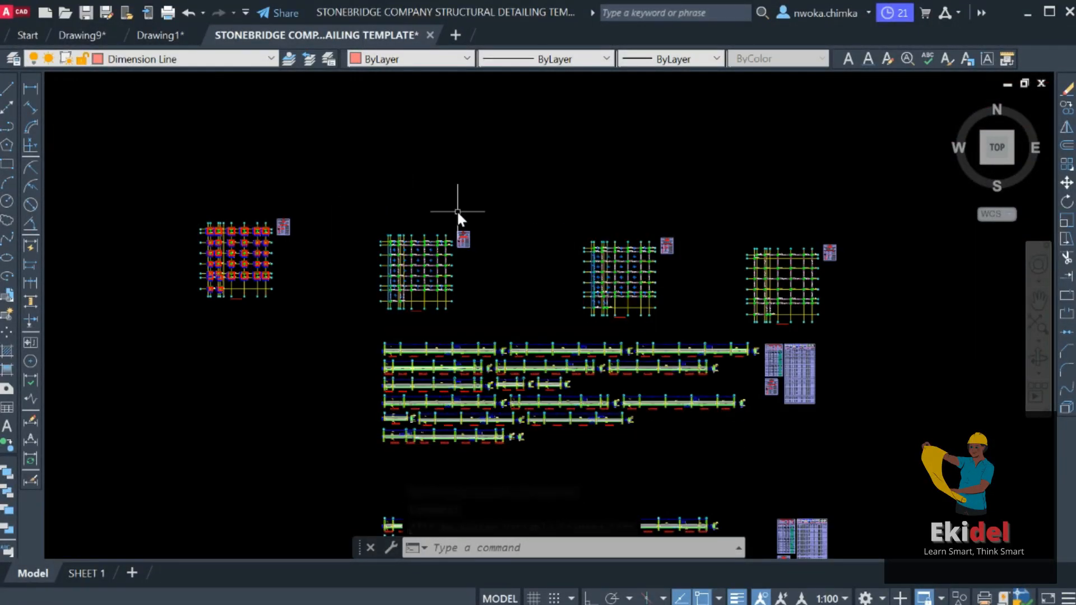
scroll(468, 201, "down", 2)
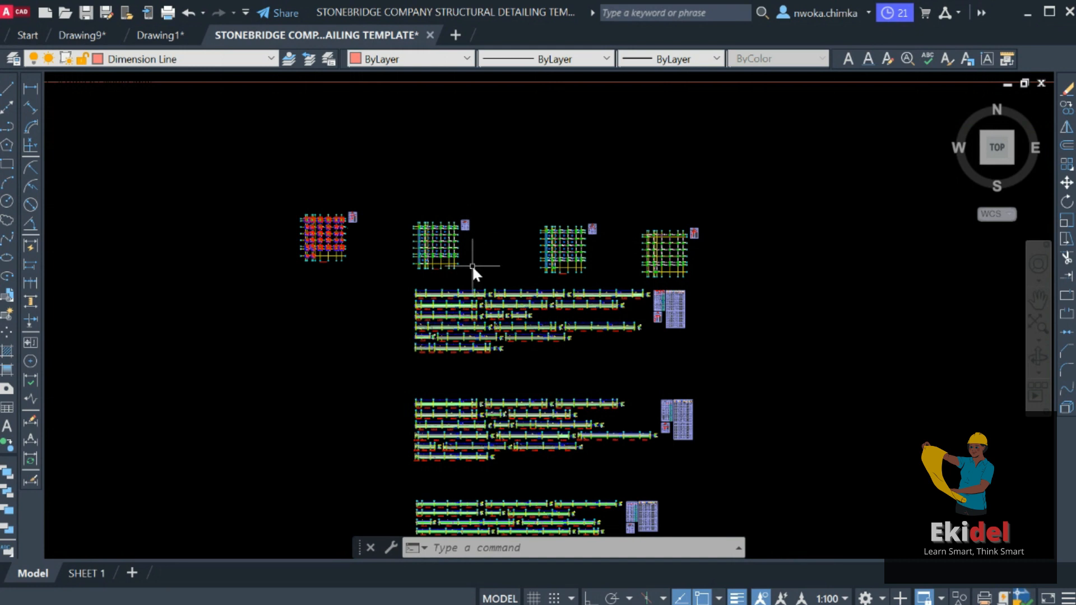
Step: Examine the template's sample detailing sheets, including their beam details, floor layouts and title blocks
scroll(471, 265, "down", 5)
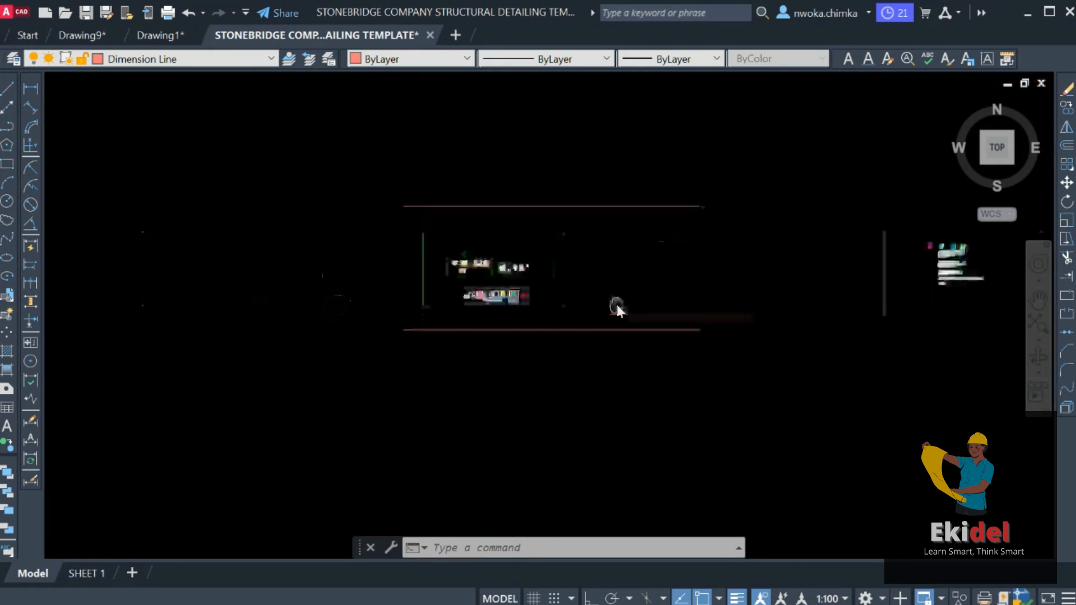
scroll(526, 335, "up", 5)
middle_click_drag(526, 331, 213, 239)
scroll(439, 264, "down", 2)
middle_click_drag(672, 321, 365, 309)
scroll(327, 360, "up", 4)
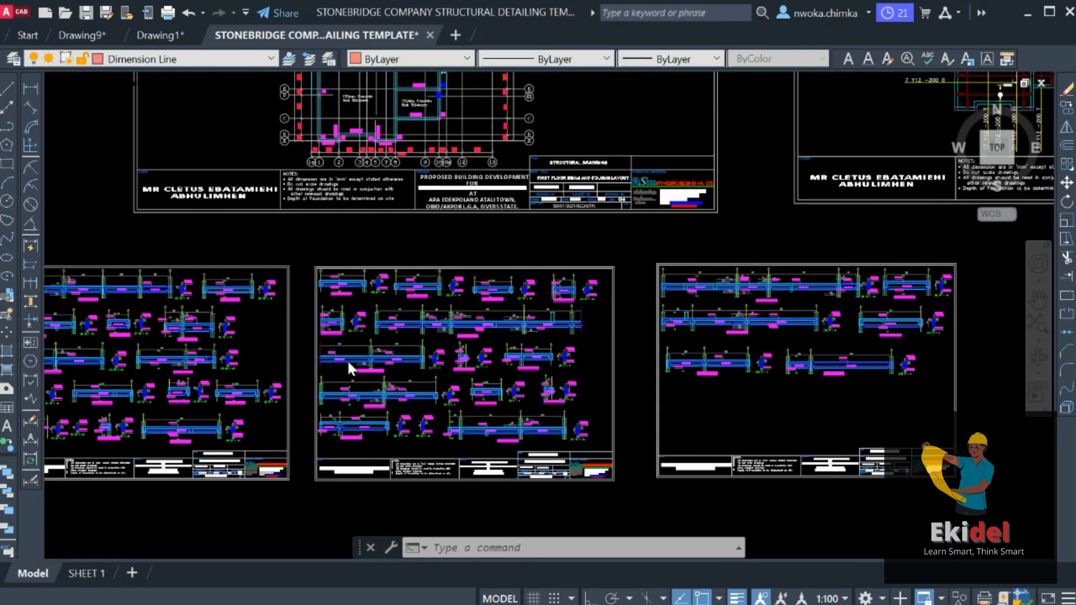
scroll(347, 367, "up", 2)
scroll(654, 295, "down", 5)
scroll(657, 334, "up", 2)
scroll(662, 337, "down", 2)
mouse_move(589, 307)
middle_mouse_down()
mouse_move(585, 462)
mouse_move(621, 548)
middle_mouse_up()
scroll(360, 178, "up", 3)
scroll(594, 233, "down", 2)
scroll(375, 251, "up", 3)
scroll(311, 199, "down", 5)
scroll(244, 214, "down", 3)
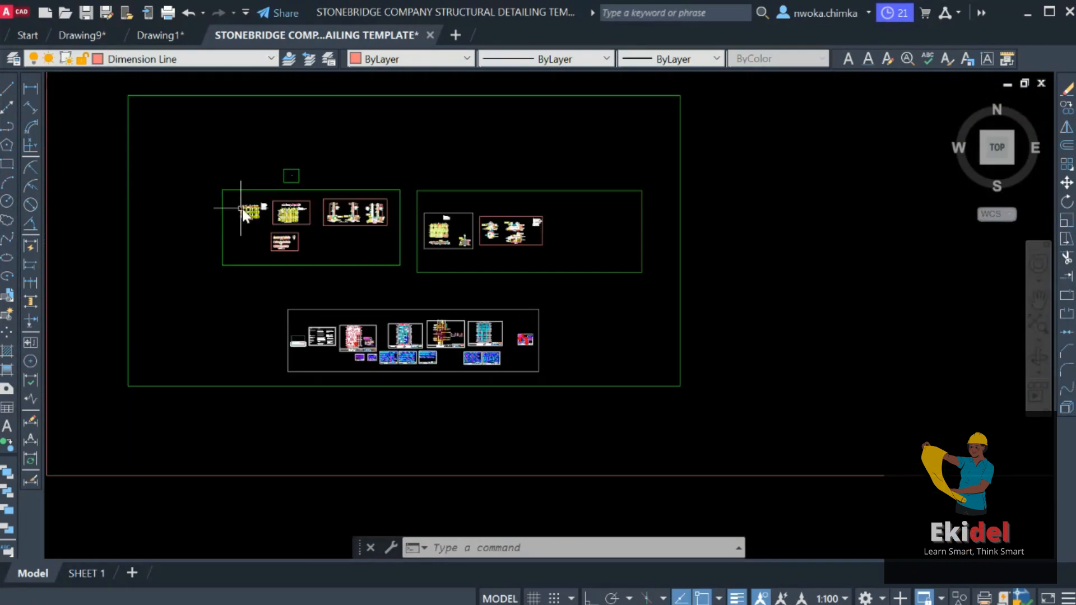
Step: Go back to the large rectangle holding the pasted structural drawings and view its layouts and beam details
middle_click_drag(566, 259, 310, 259)
scroll(305, 238, "down", 2)
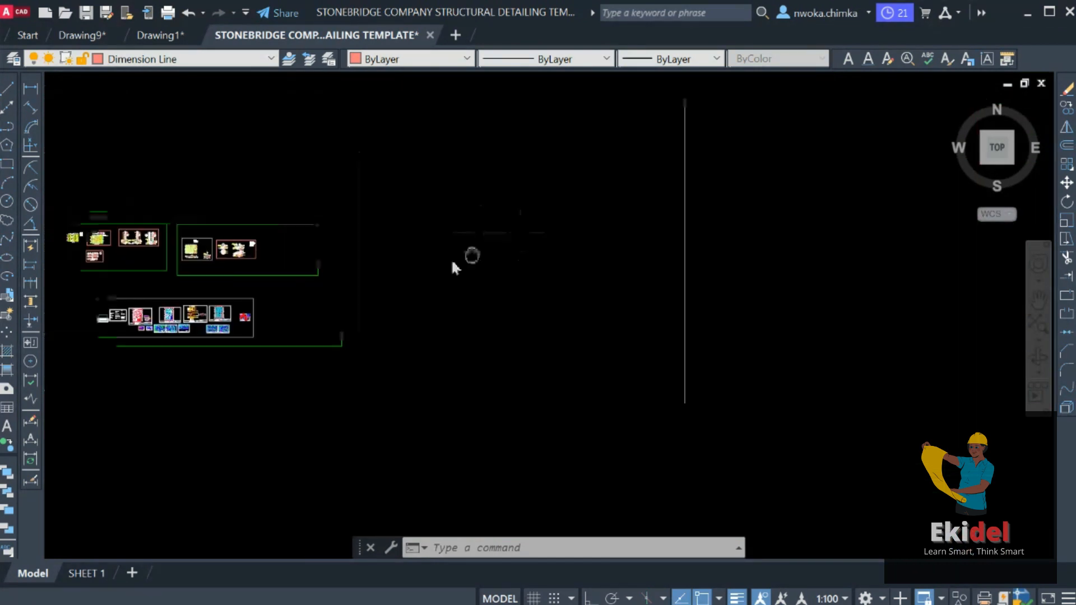
scroll(577, 280, "down", 2)
scroll(766, 291, "up", 4)
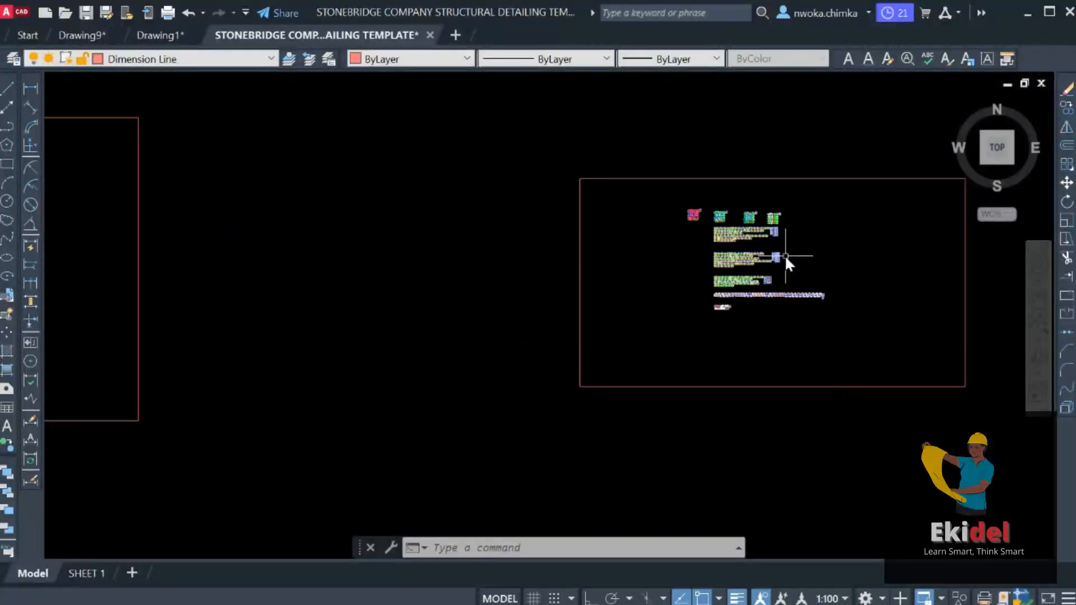
middle_click_drag(784, 255, 547, 247)
scroll(547, 247, "up", 2)
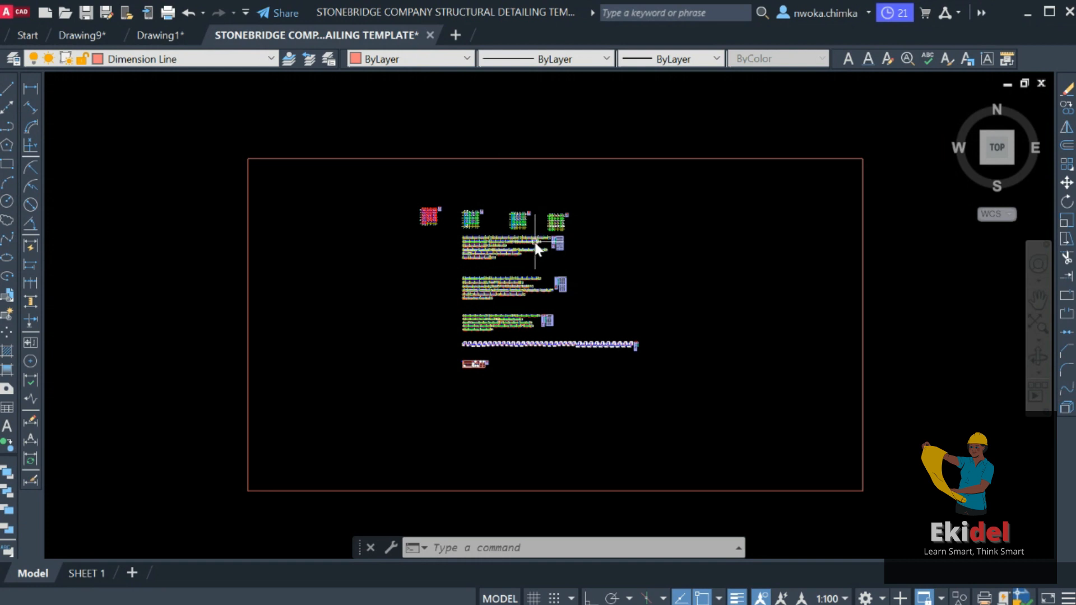
scroll(479, 242, "up", 2)
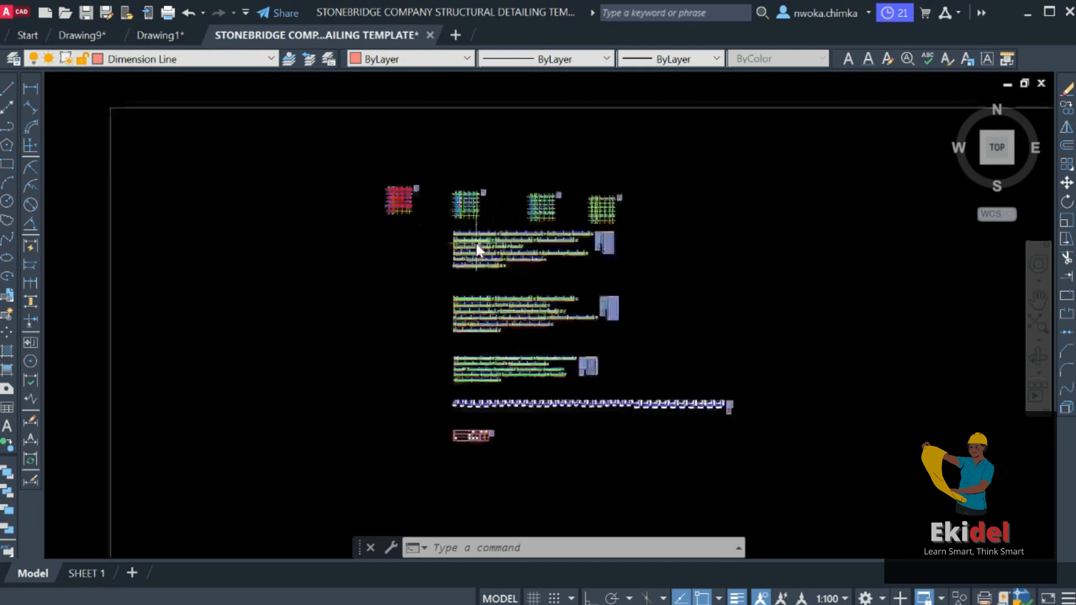
Step: Compare the structural drawings in Drawing1 with the pasted copies inside the STONEBRIDGE template's large rectangle
left_click(167, 38)
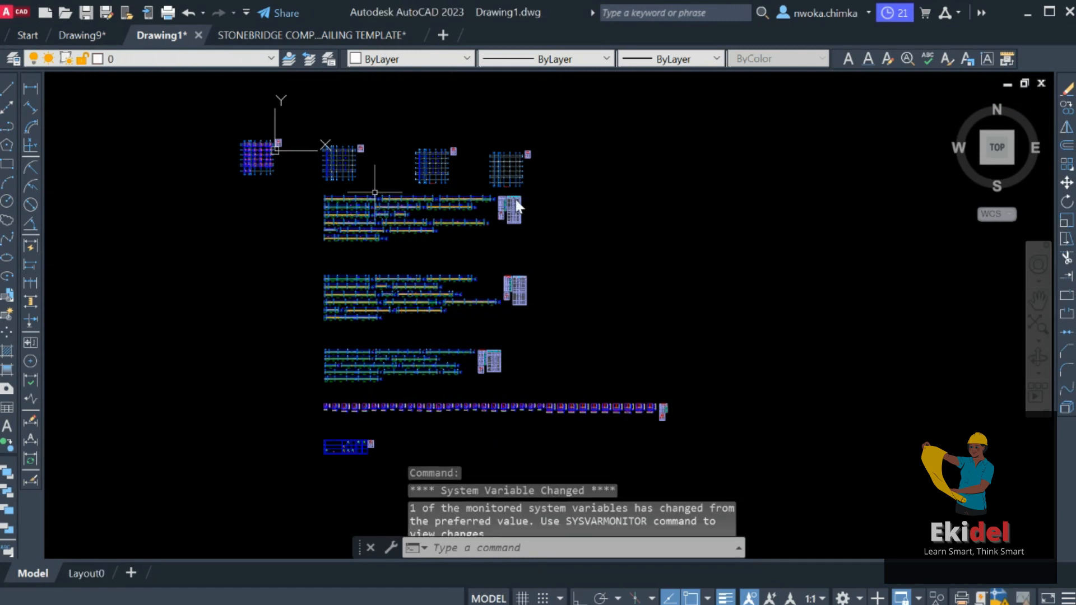
middle_click_drag(458, 180, 470, 214)
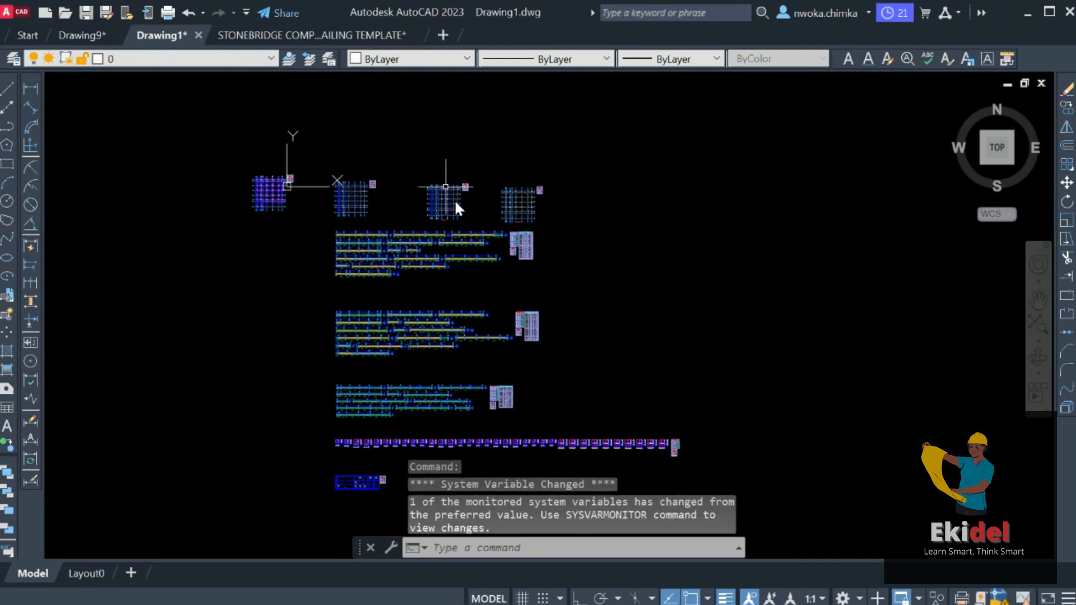
left_click(366, 41)
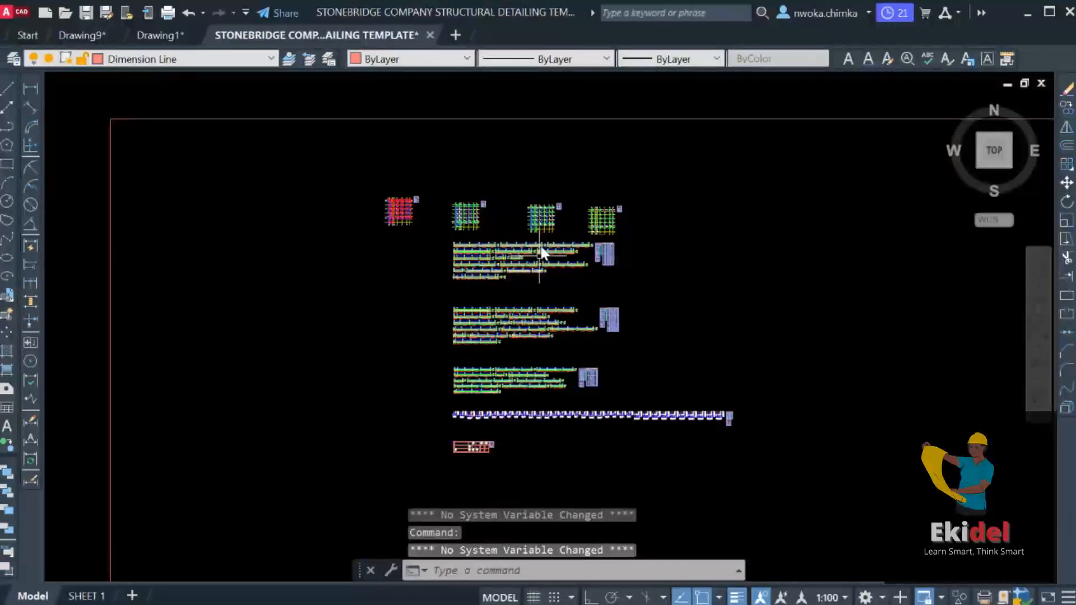
scroll(537, 224, "up", 4)
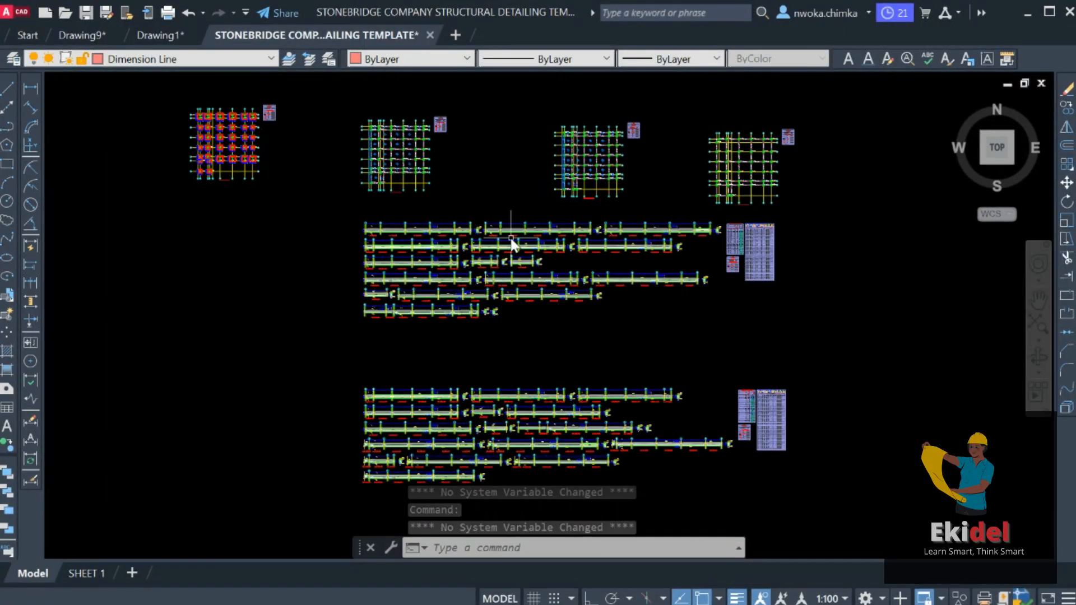
scroll(457, 224, "down", 2)
scroll(451, 205, "down", 2)
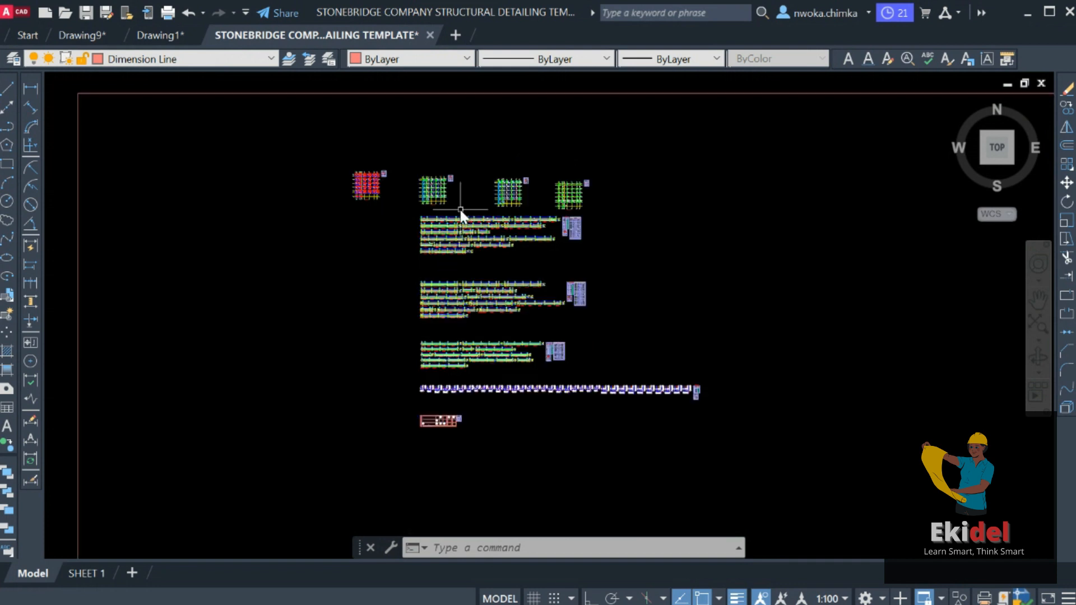
Step: Examine the Storey 1 floor layout at level +3.90m, then check the SHEET 1 layout and return to model space
scroll(429, 171, "up", 6)
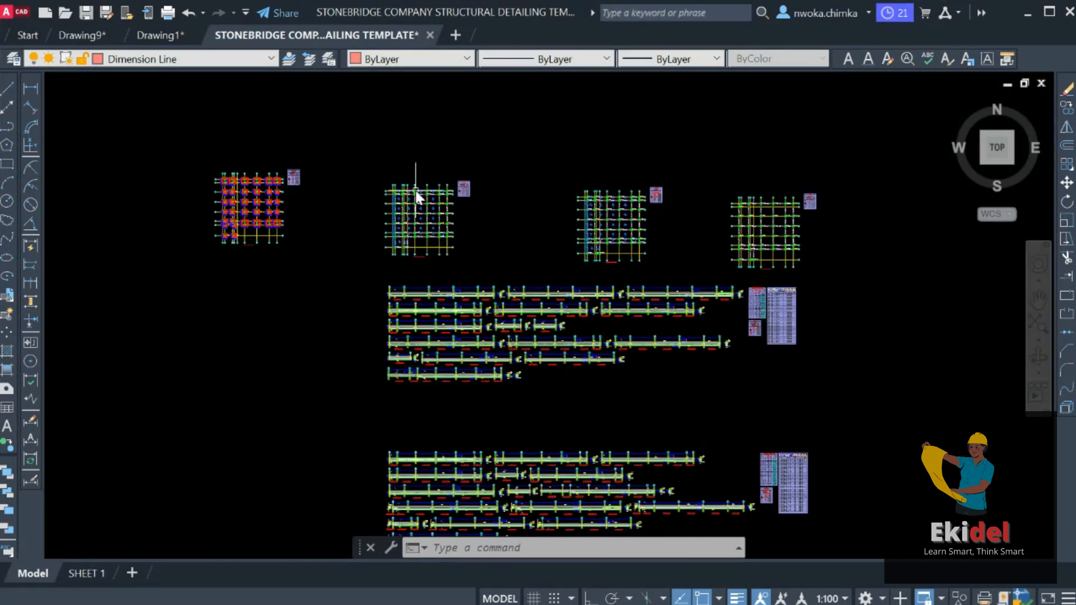
scroll(411, 279, "up", 6)
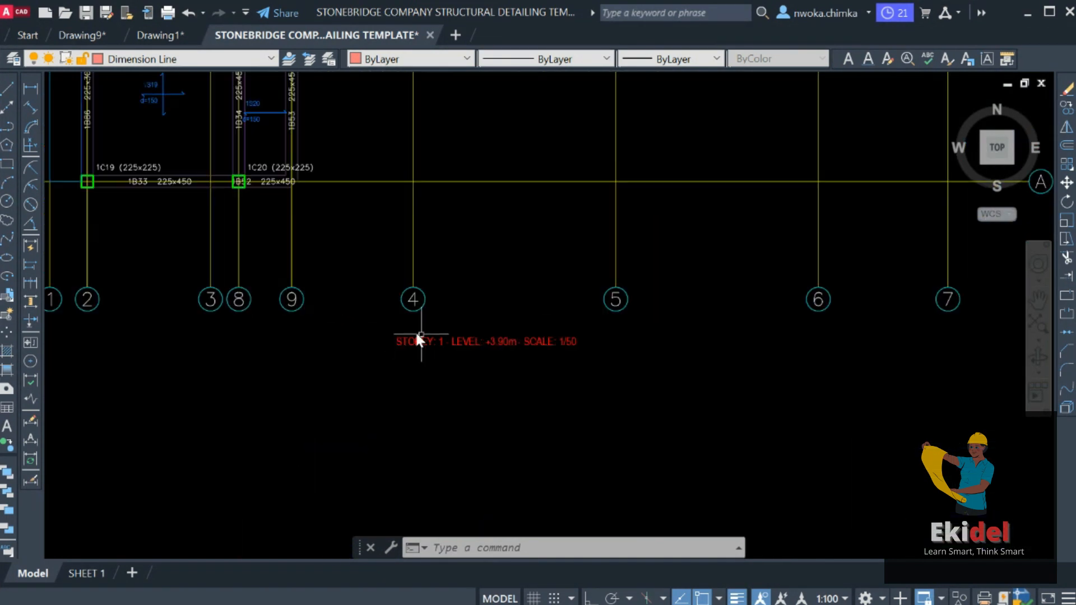
scroll(443, 347, "up", 5)
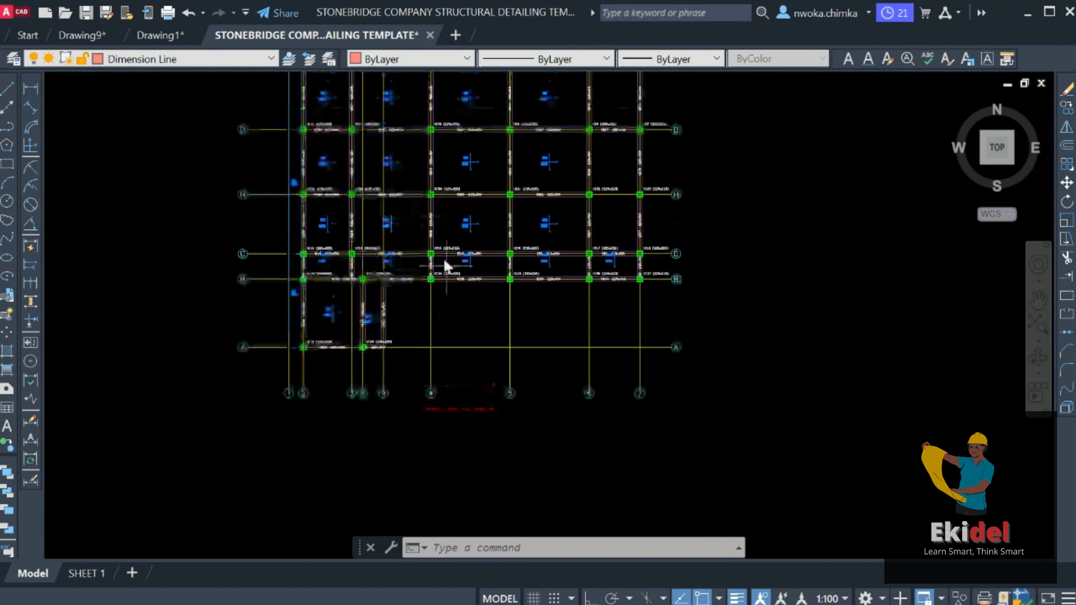
scroll(446, 387, "down", 3)
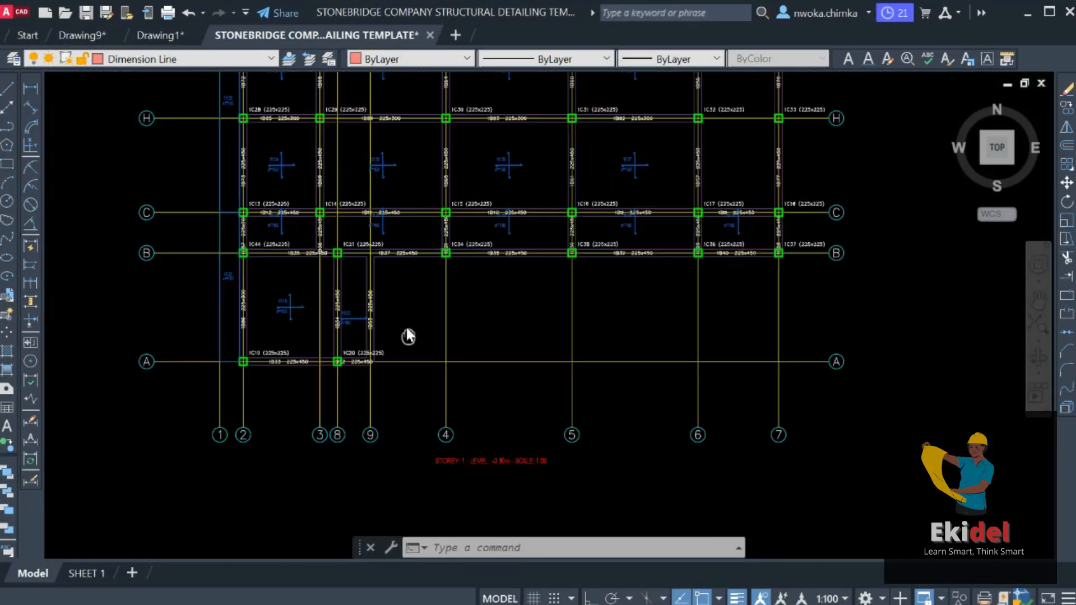
scroll(407, 295, "down", 5)
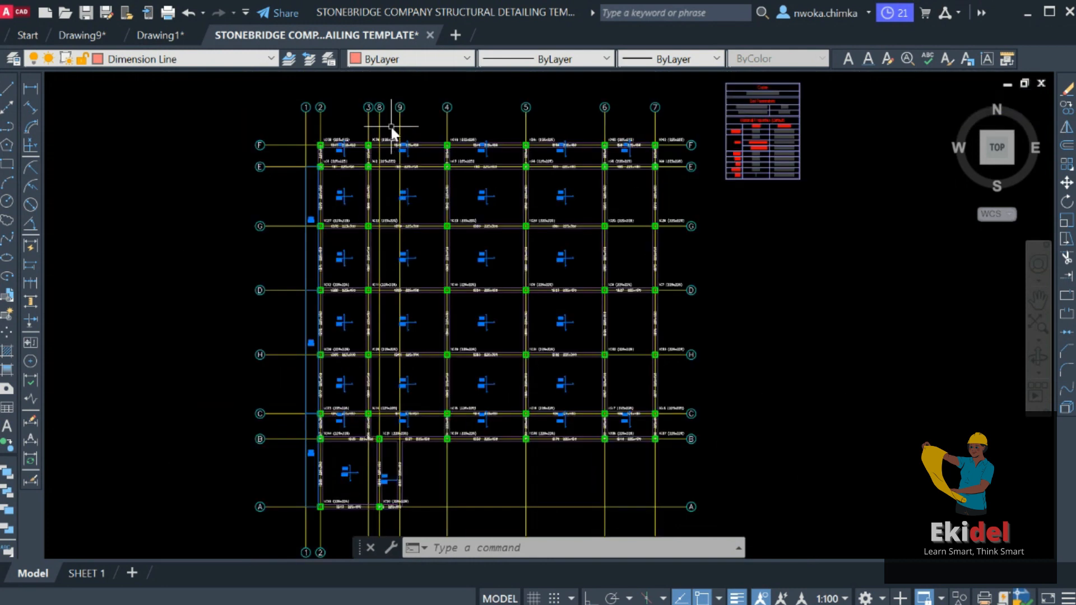
left_click(102, 571)
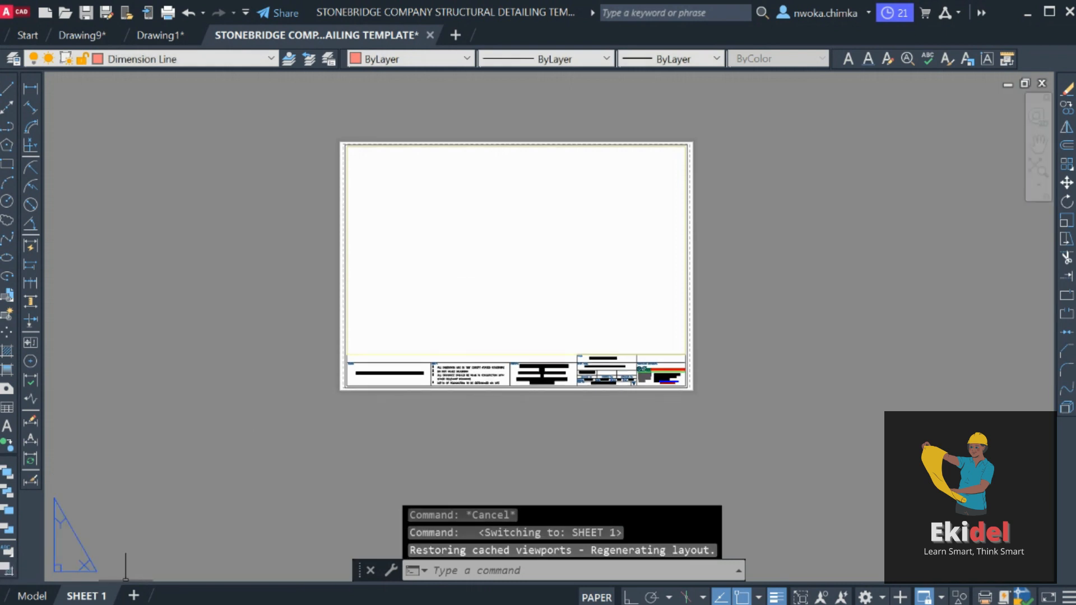
left_click(32, 595)
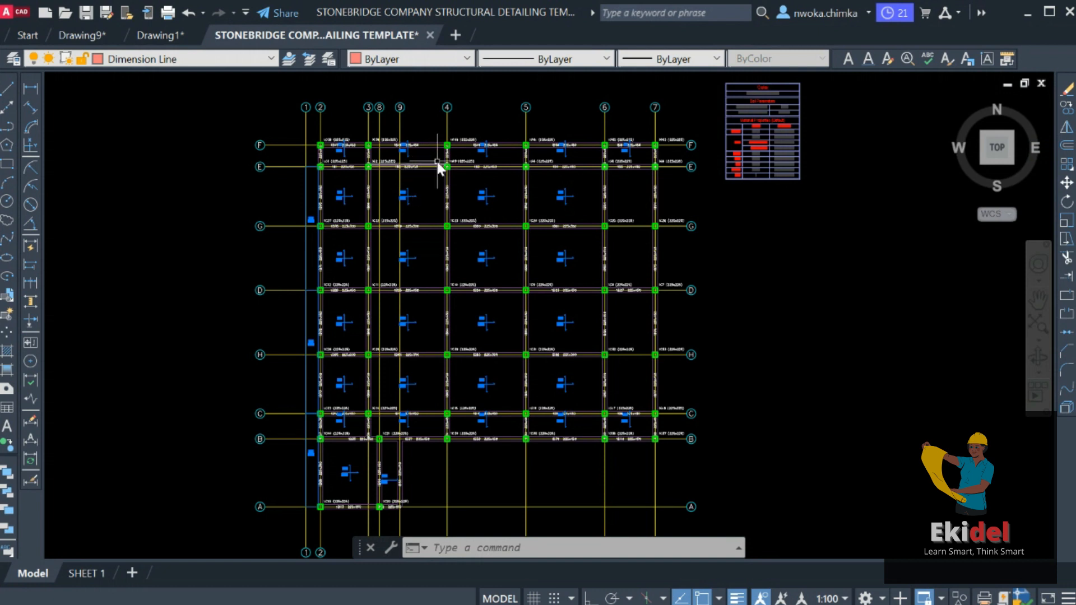
Step: Move the Storey 1 floor layout, its small table and the beam detail rows directly below it to the empty east side of the large rectangle
scroll(464, 168, "down", 5)
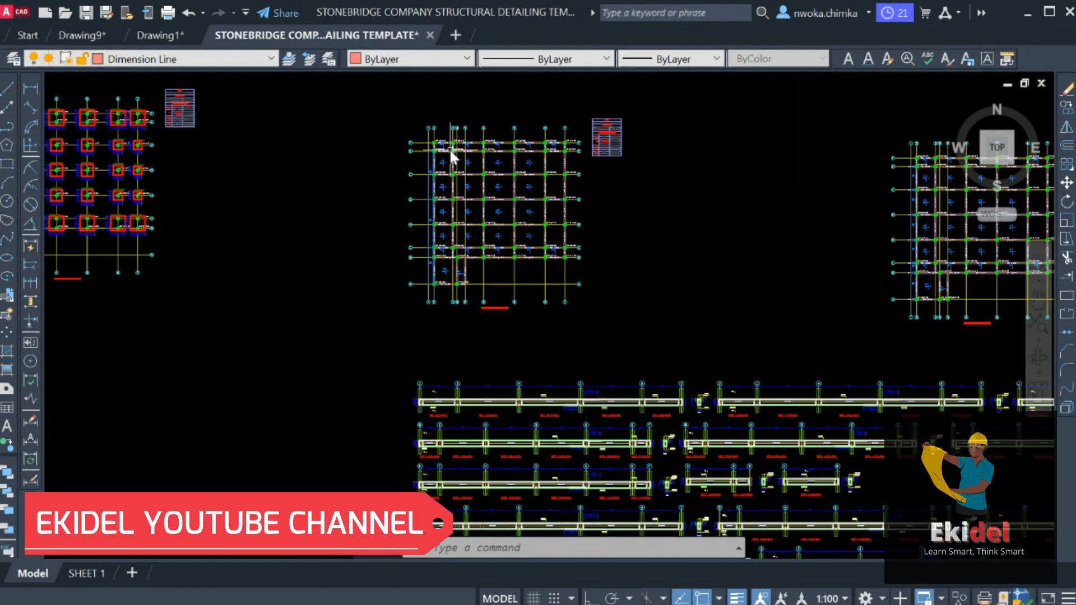
scroll(466, 163, "up", 2)
scroll(649, 98, "down", 2)
left_click(650, 97)
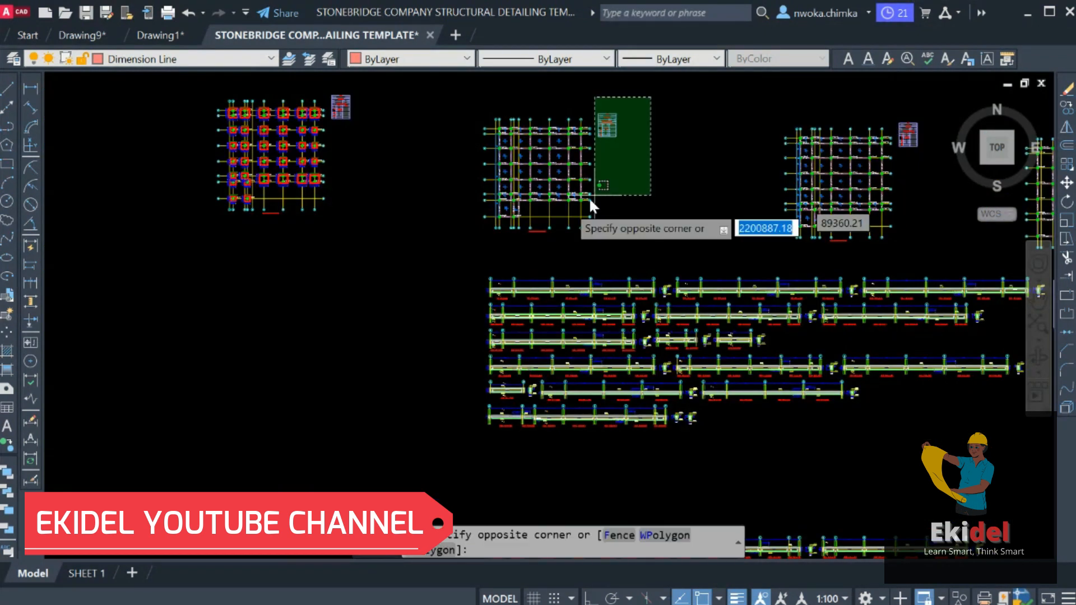
left_click(471, 241)
scroll(554, 230, "up", 7)
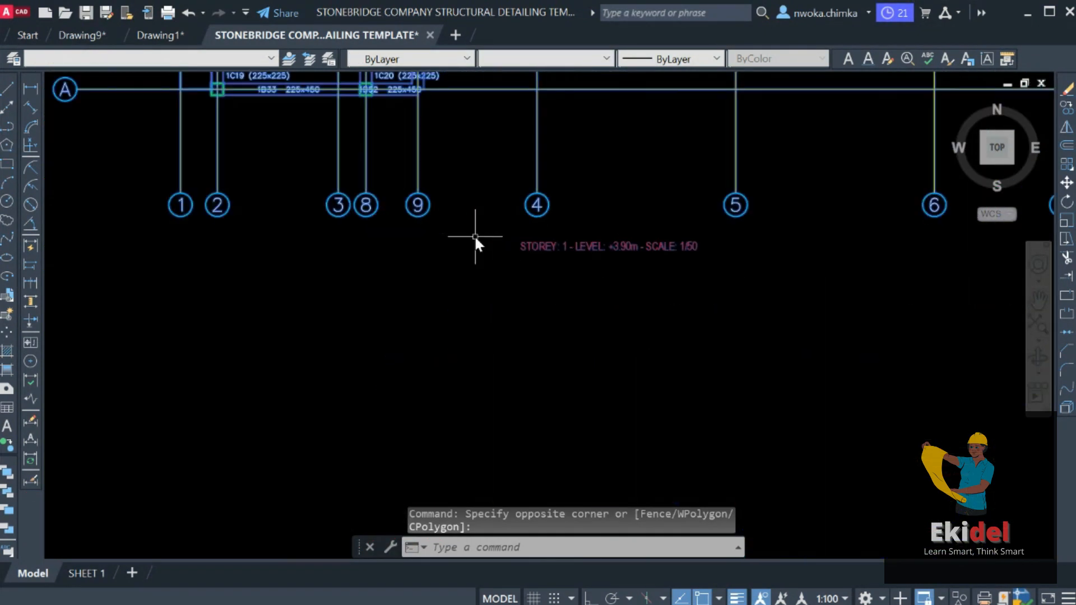
scroll(412, 297, "down", 4)
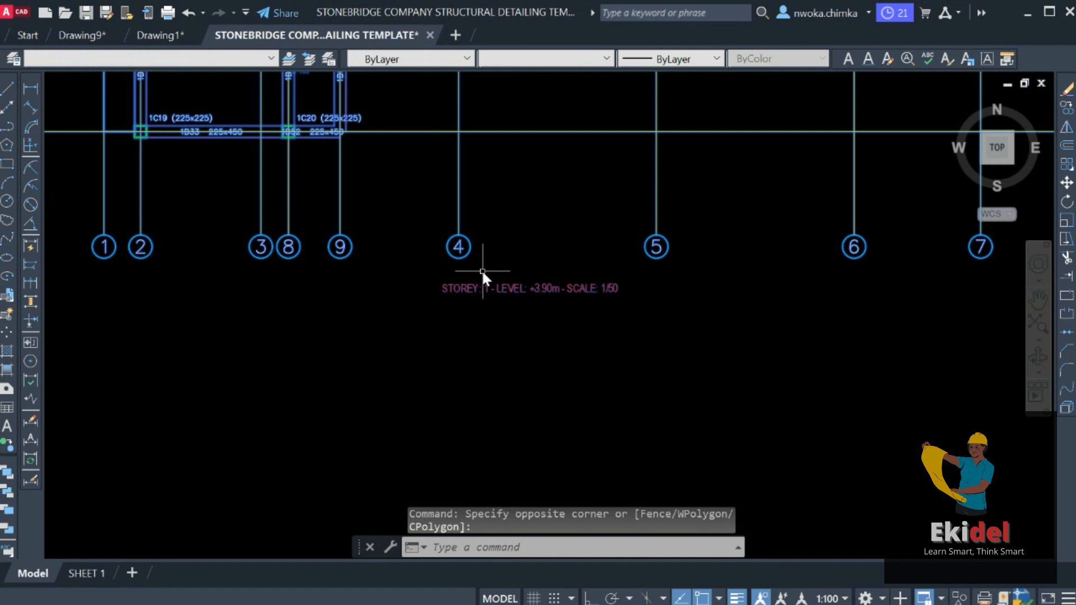
middle_click_drag(382, 151, 339, 328)
scroll(428, 205, "down", 2)
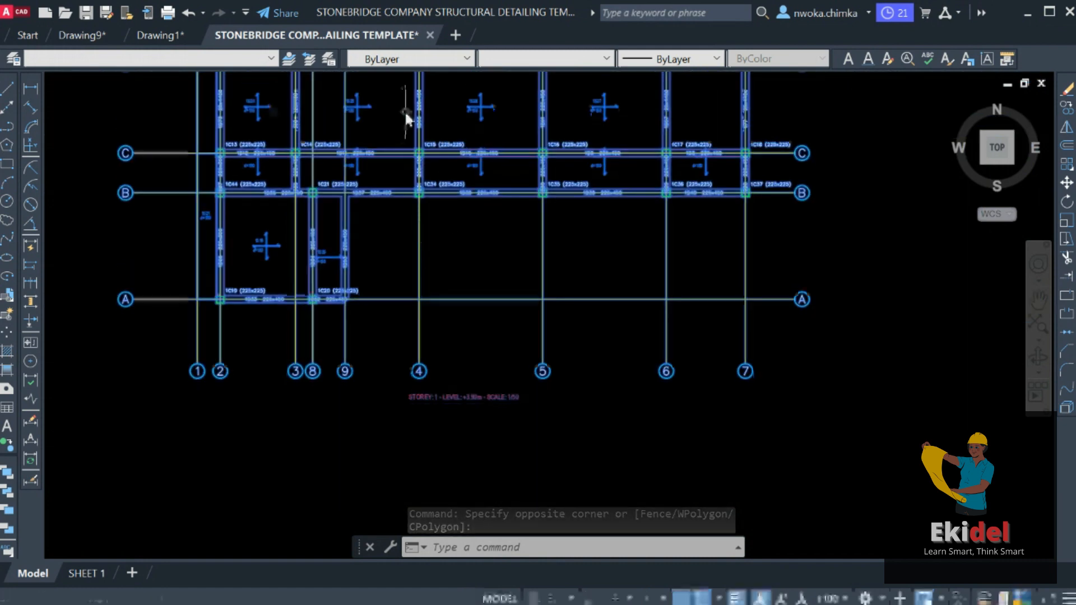
scroll(451, 267, "down", 4)
scroll(391, 288, "up", 3)
scroll(453, 395, "down", 1)
middle_click_drag(453, 398, 404, 221)
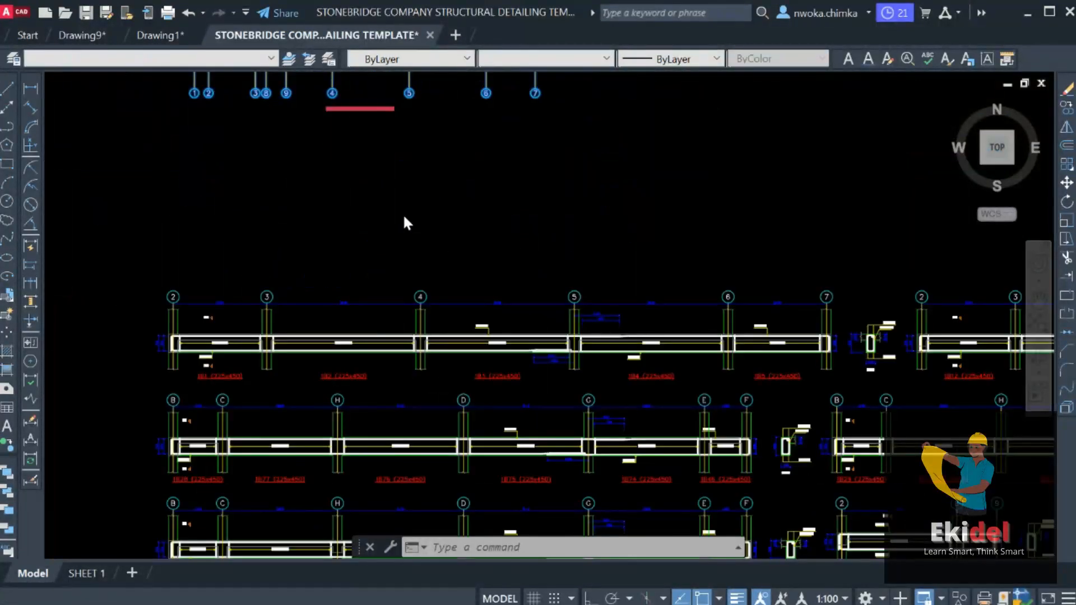
scroll(318, 226, "down", 3)
left_click(277, 223)
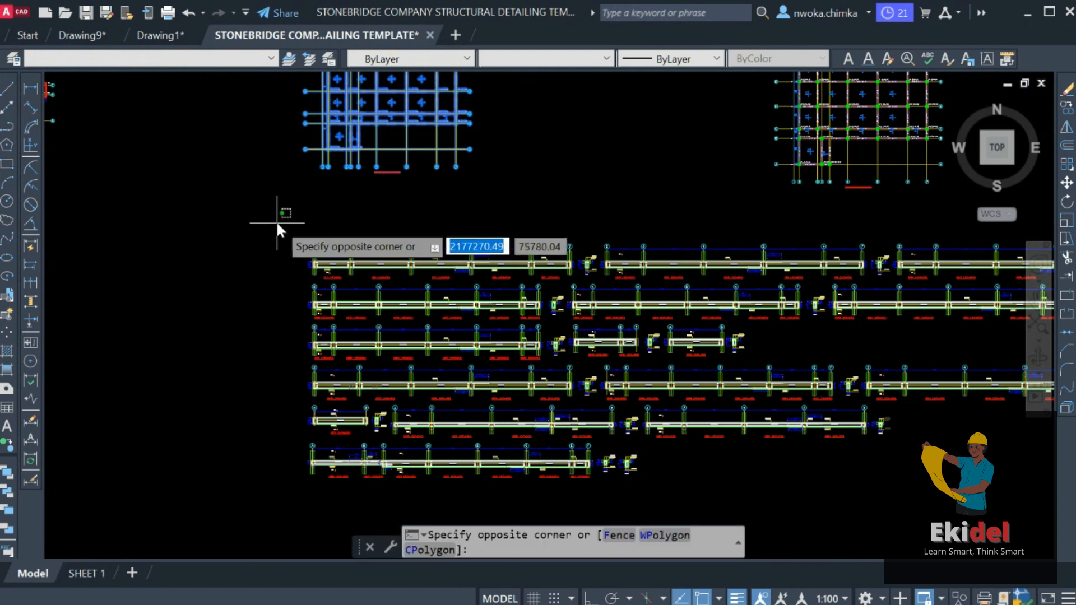
scroll(281, 227, "down", 2)
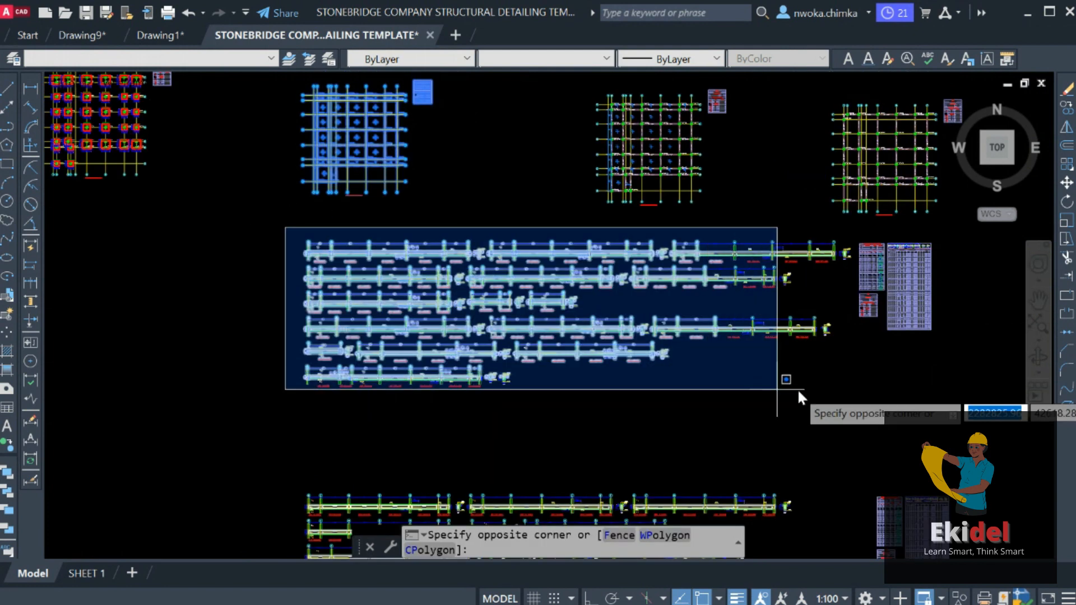
left_click(853, 401)
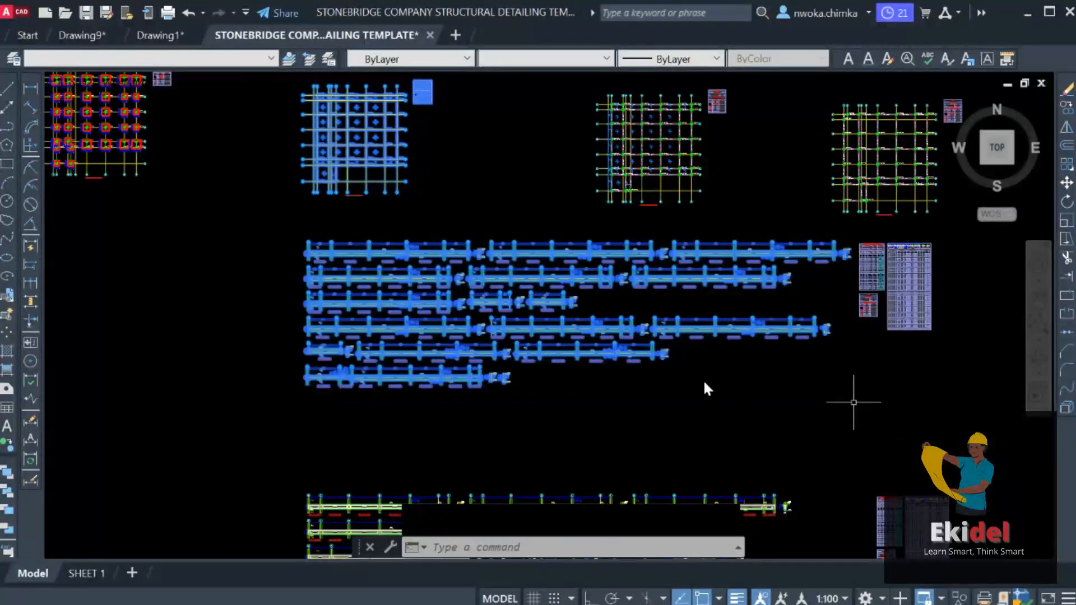
scroll(338, 305, "down", 2)
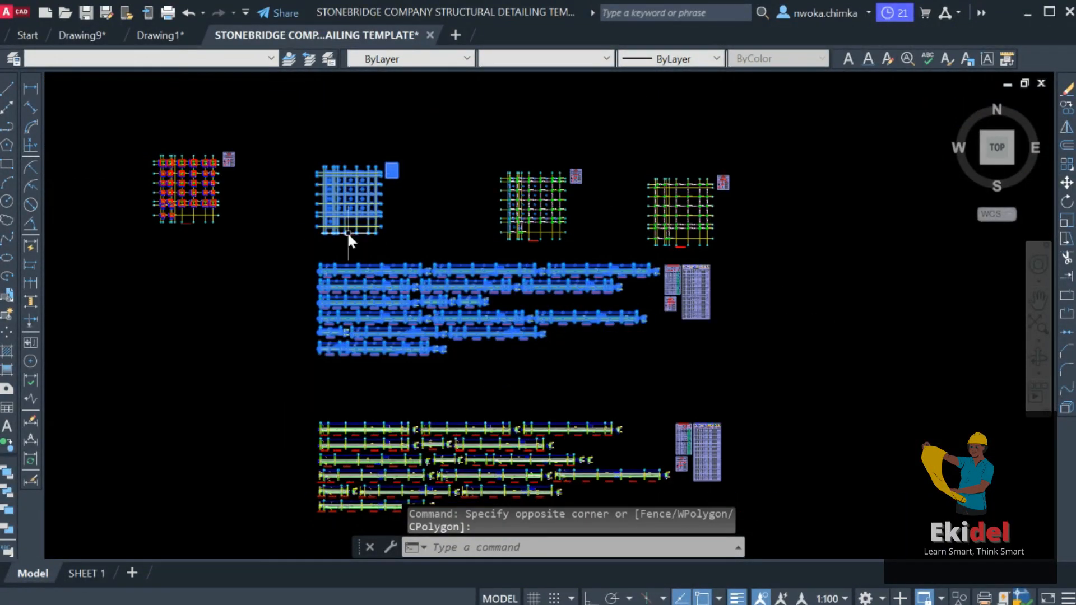
type("m")
key("Return")
left_click(349, 230)
scroll(109, 235, "down", 4)
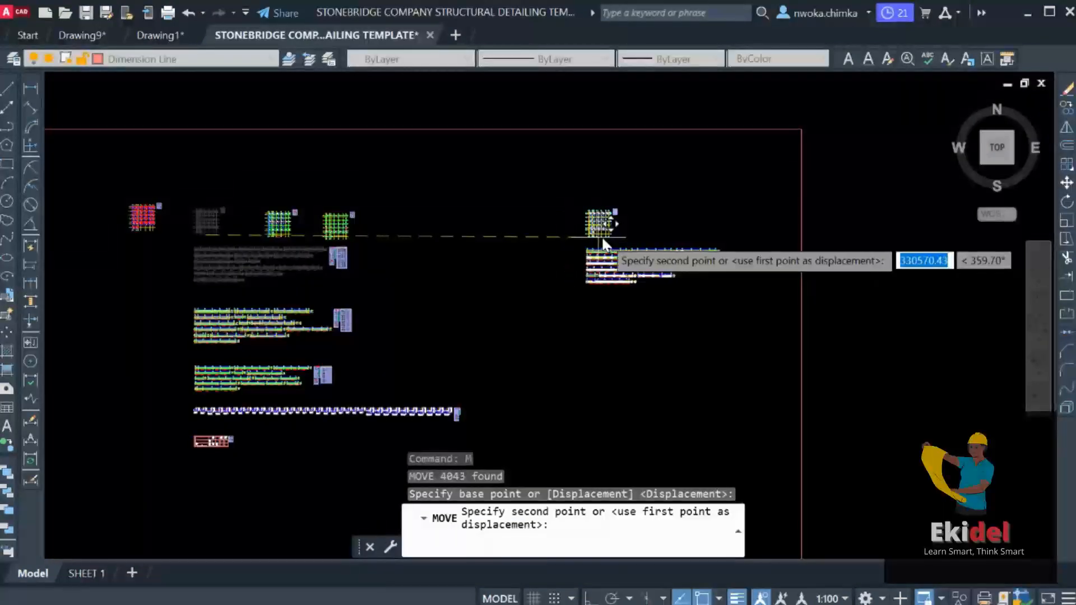
left_click(606, 210)
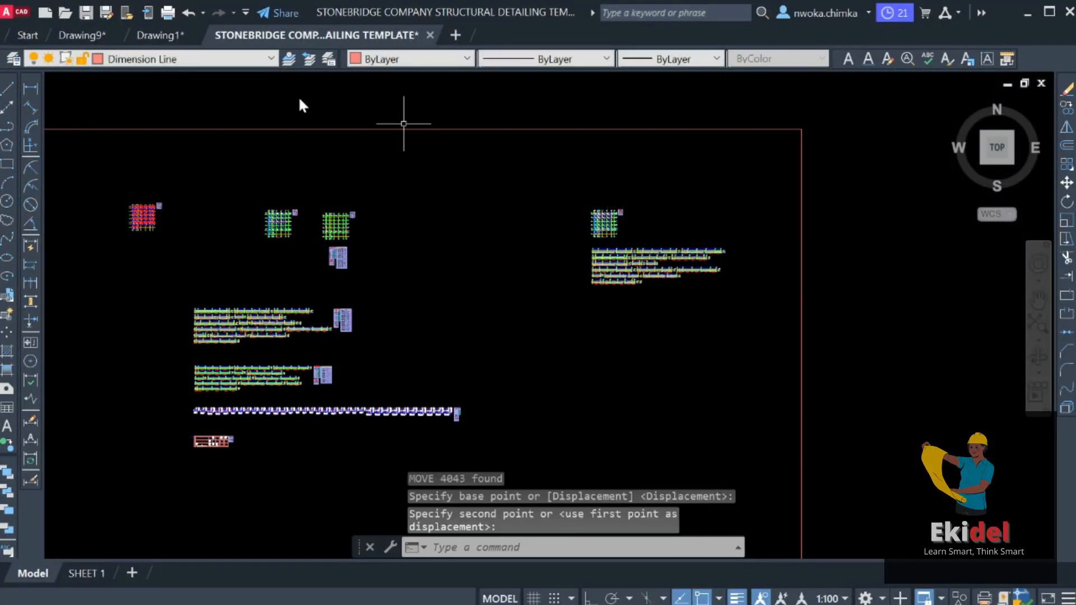
Step: Draw a rectangle enclosing the relocated Storey 1 floor layout and its beam details
left_click(7, 160)
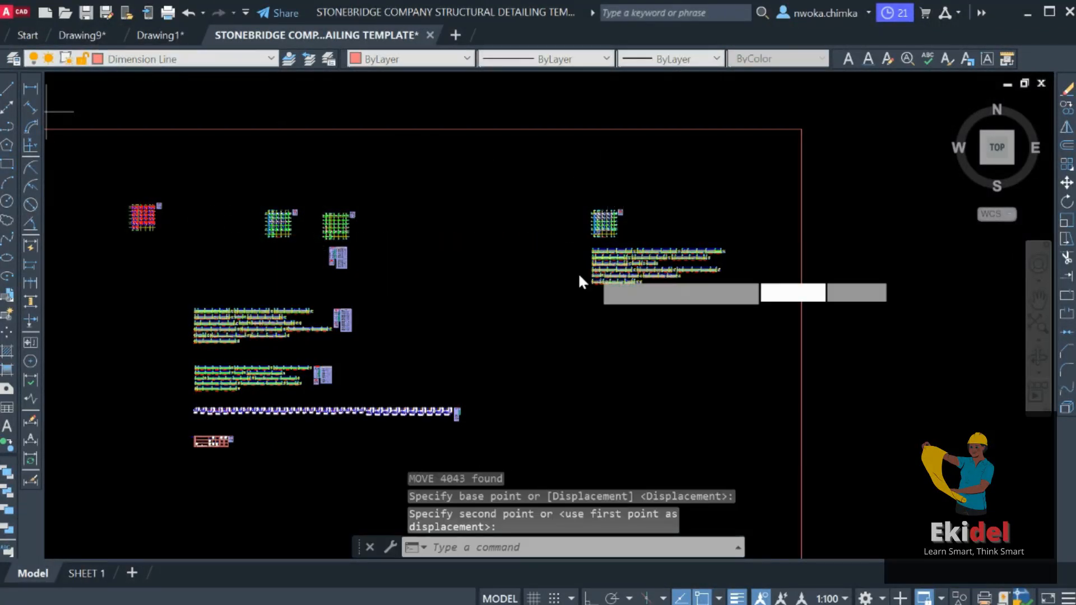
left_click(510, 171)
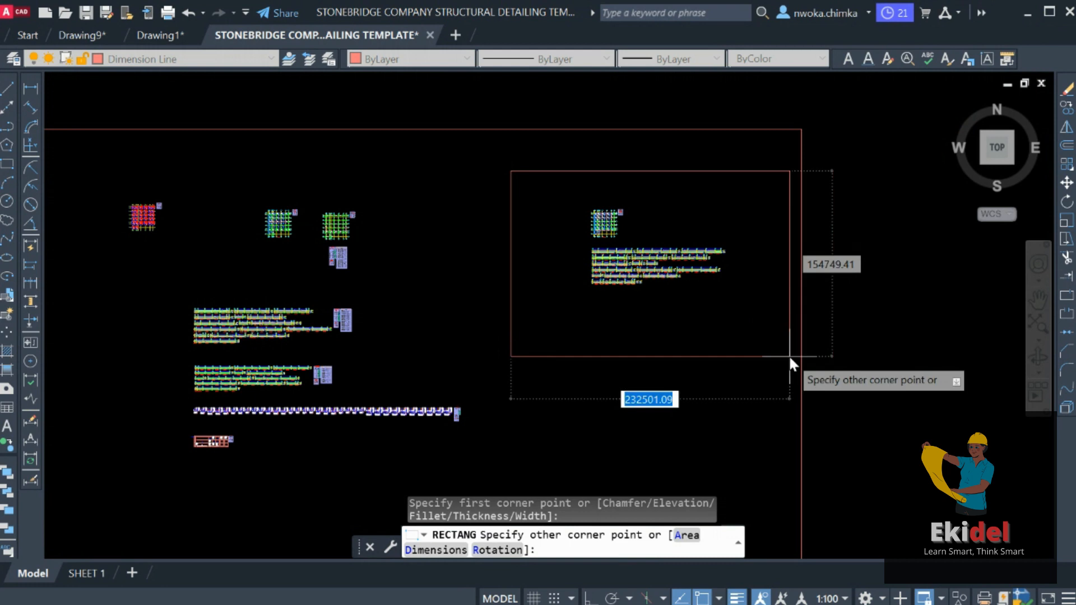
left_click(772, 373)
Step: Examine the relocated Storey 1 floor layout, including its gridlines, columns, beam labels and slab markings
scroll(589, 207, "up", 10)
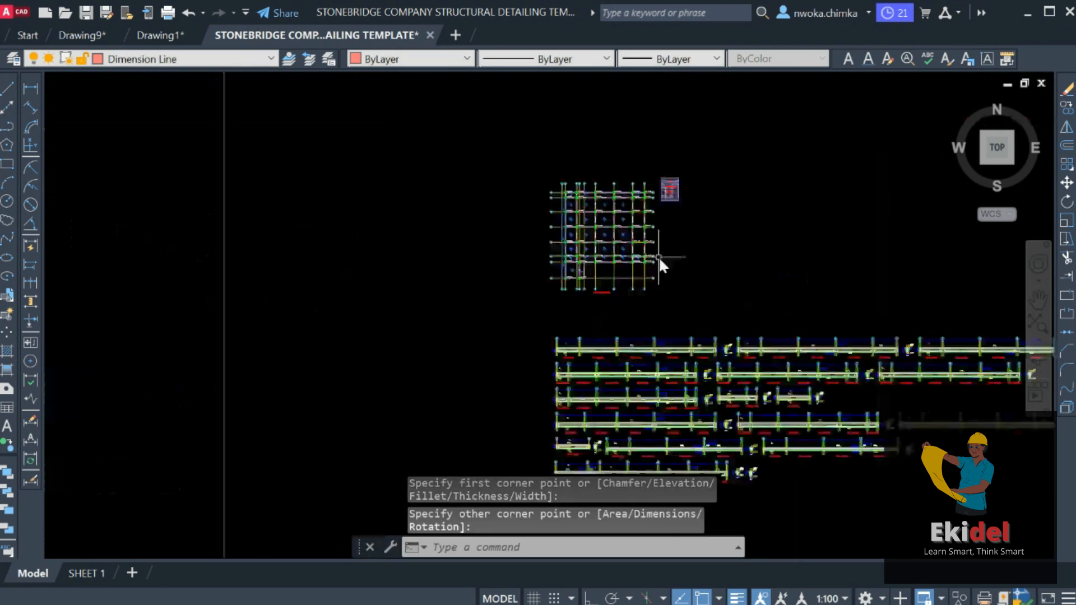
scroll(613, 245, "up", 5)
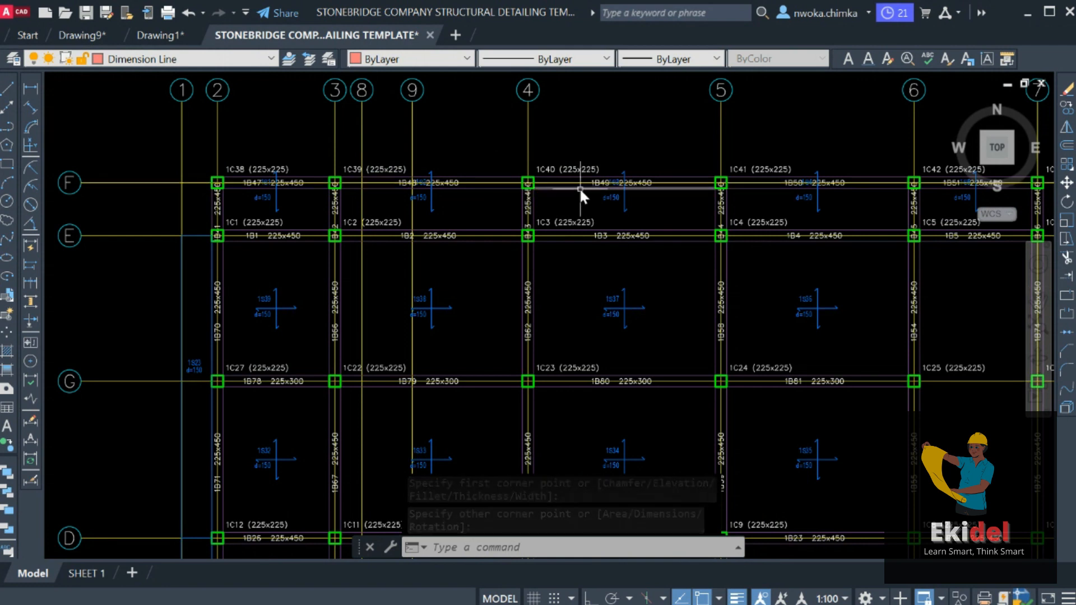
scroll(521, 224, "down", 8)
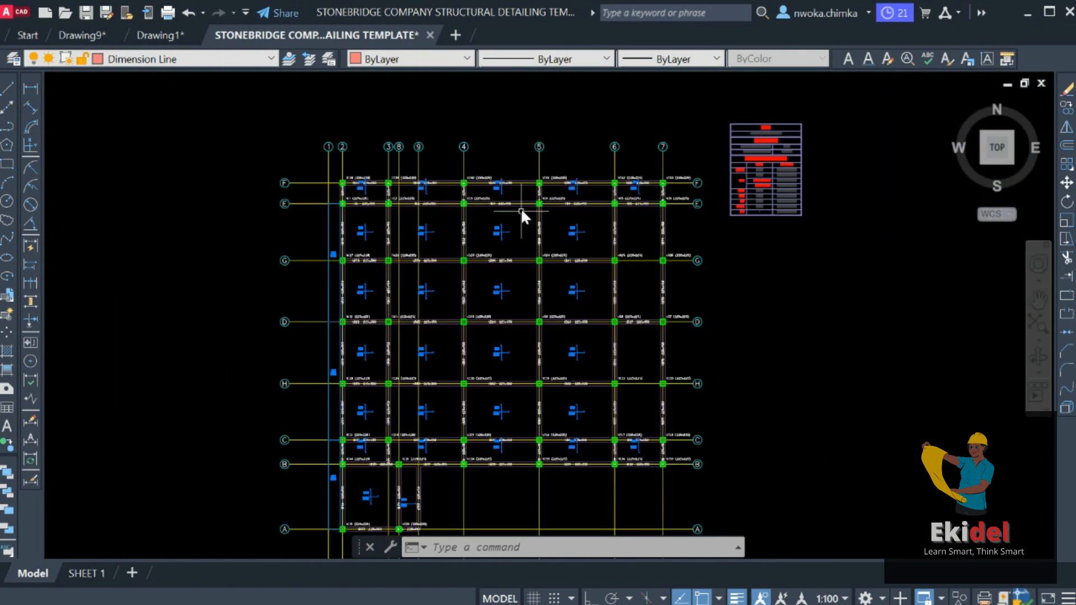
middle_click_drag(481, 313, 508, 385)
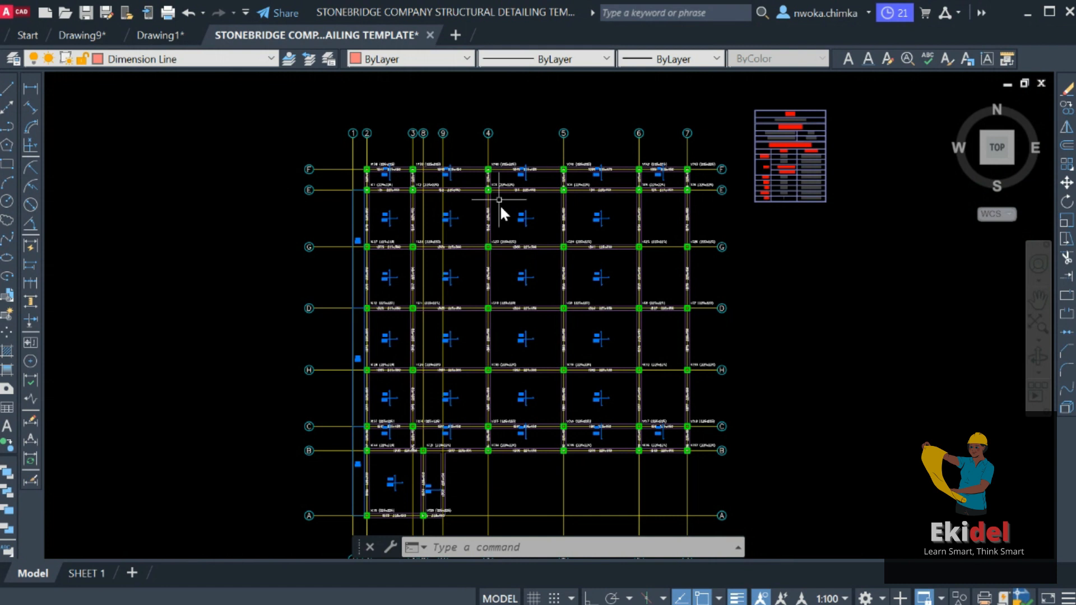
scroll(488, 150, "up", 3)
scroll(517, 173, "up", 4)
scroll(530, 185, "down", 2)
middle_click_drag(533, 191, 616, 205)
scroll(532, 248, "down", 2)
middle_click_drag(523, 223, 461, 210)
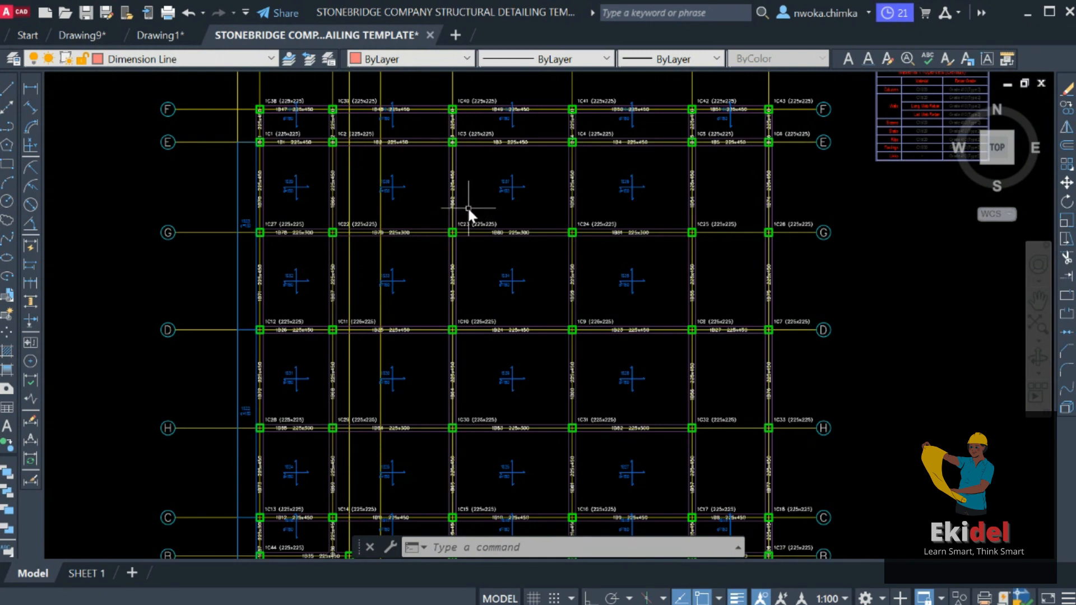
mouse_move(589, 281)
middle_mouse_down()
mouse_move(449, 318)
mouse_move(495, 306)
middle_mouse_up()
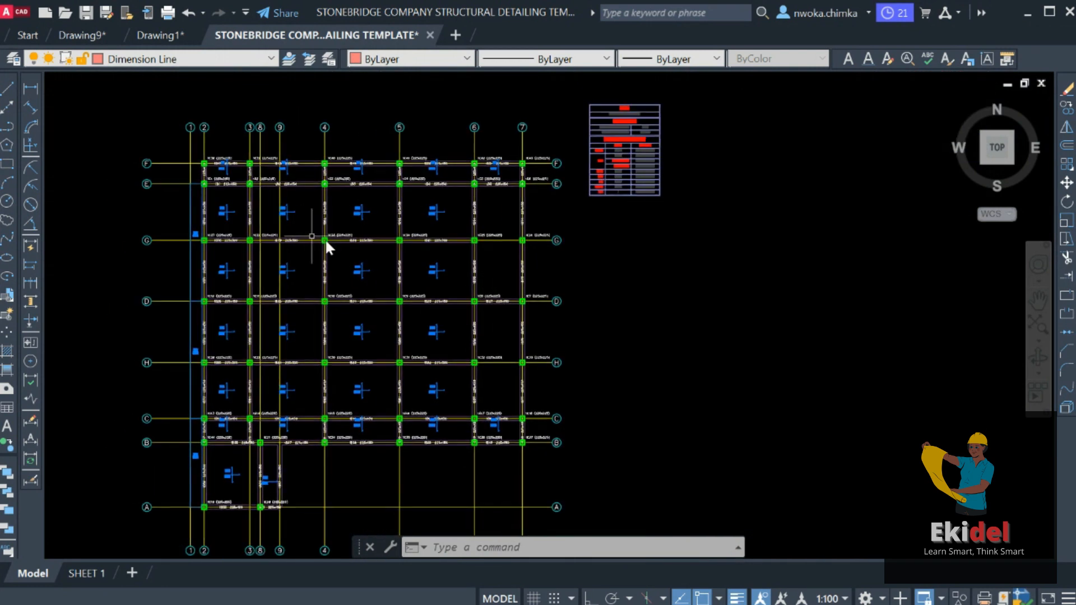
Step: Make STB HIDDEN DETAIL the current layer for work on the Storey 1 floor layout
scroll(560, 229, "up", 4)
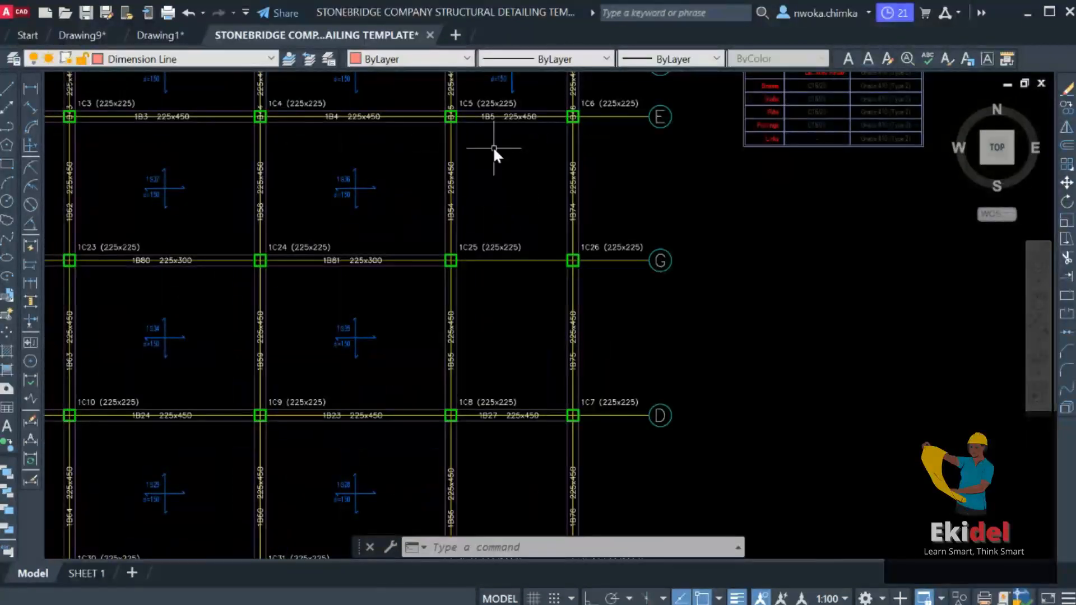
scroll(493, 146, "down", 2)
middle_click_drag(490, 279, 541, 251)
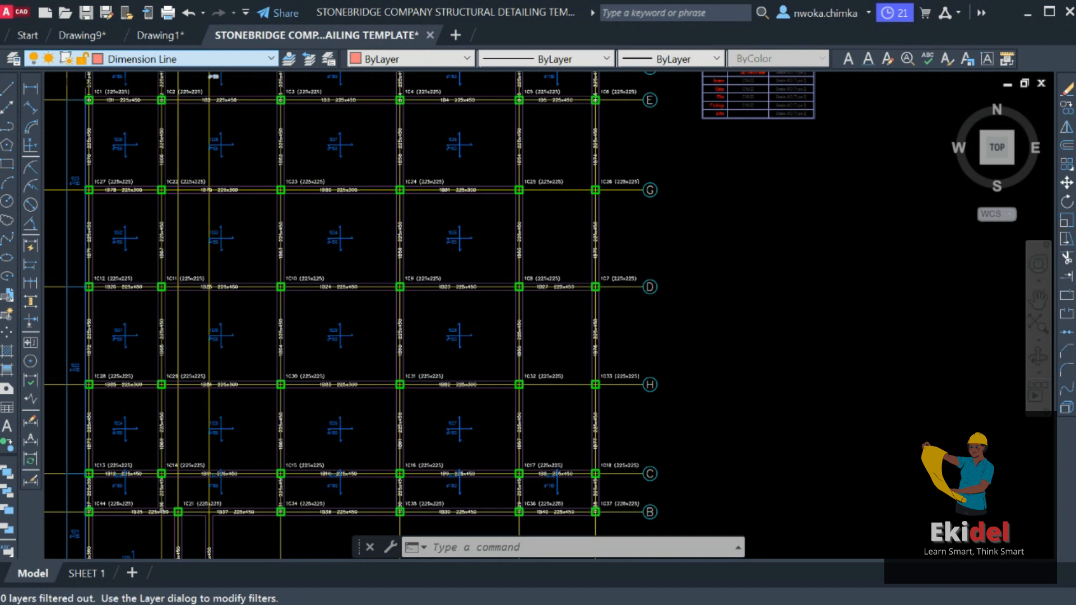
left_click(160, 230)
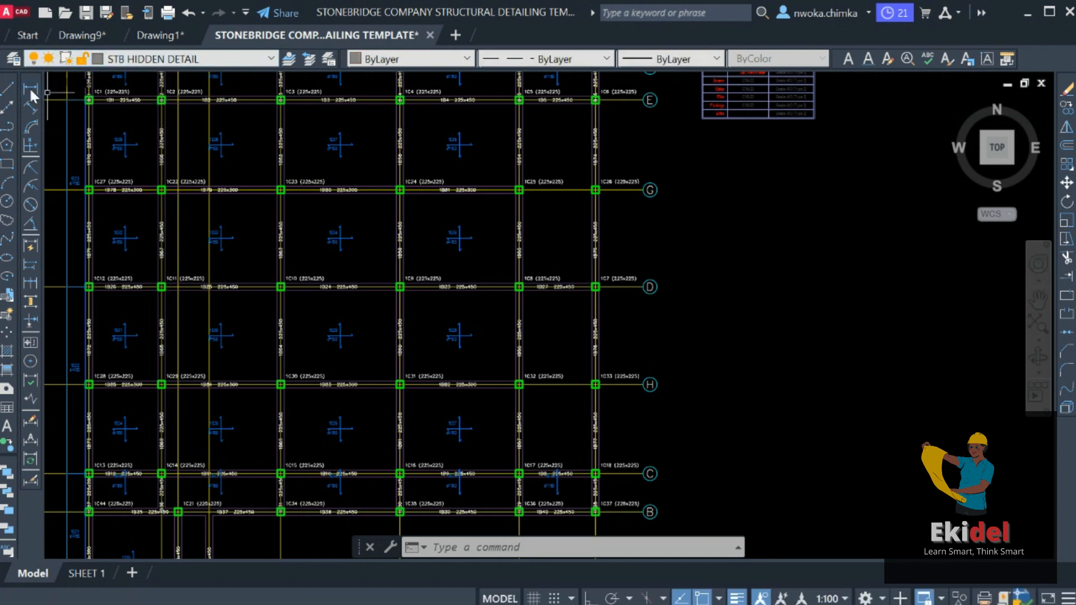
Step: Draw a diagonal line from the inner corner of column 1C5 to the inner corner of column 1C7
left_click(8, 89)
scroll(585, 301, "down", 2)
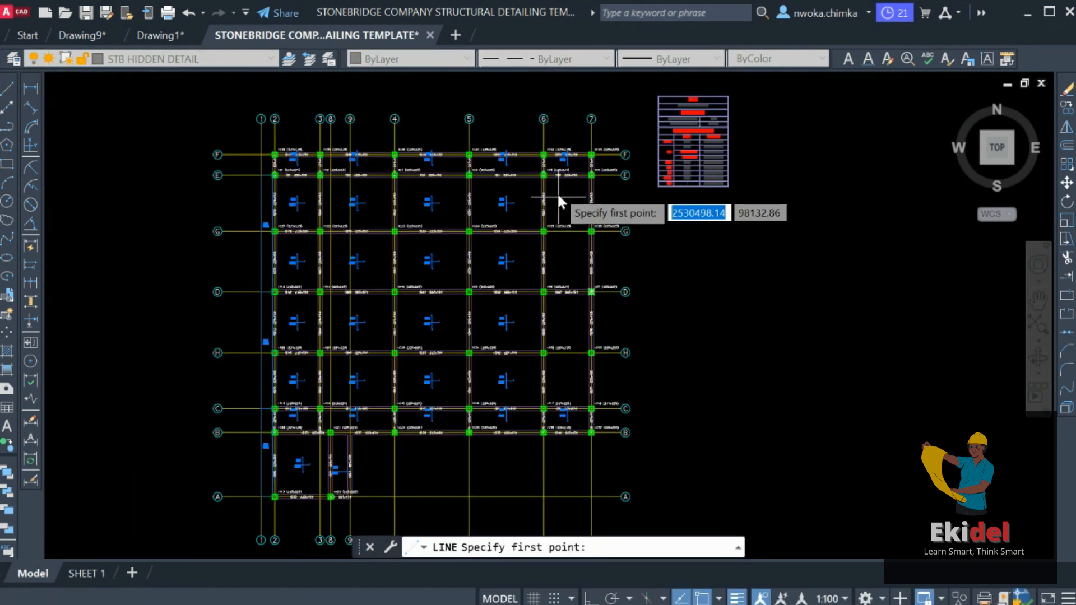
scroll(558, 200, "up", 8)
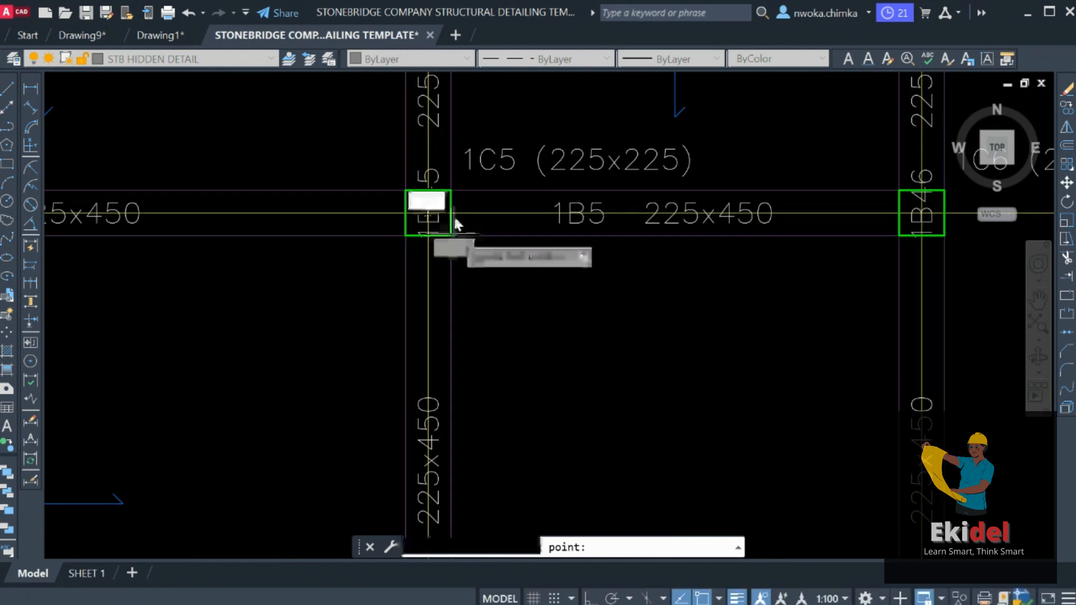
left_click(454, 222)
scroll(485, 180, "down", 4)
scroll(600, 243, "up", 3)
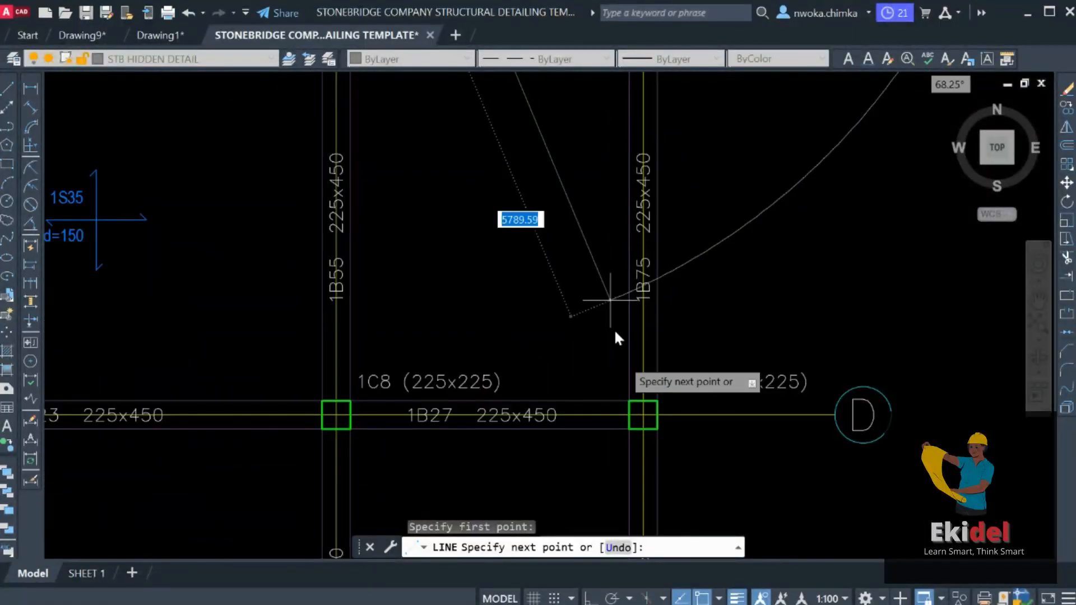
left_click(626, 400)
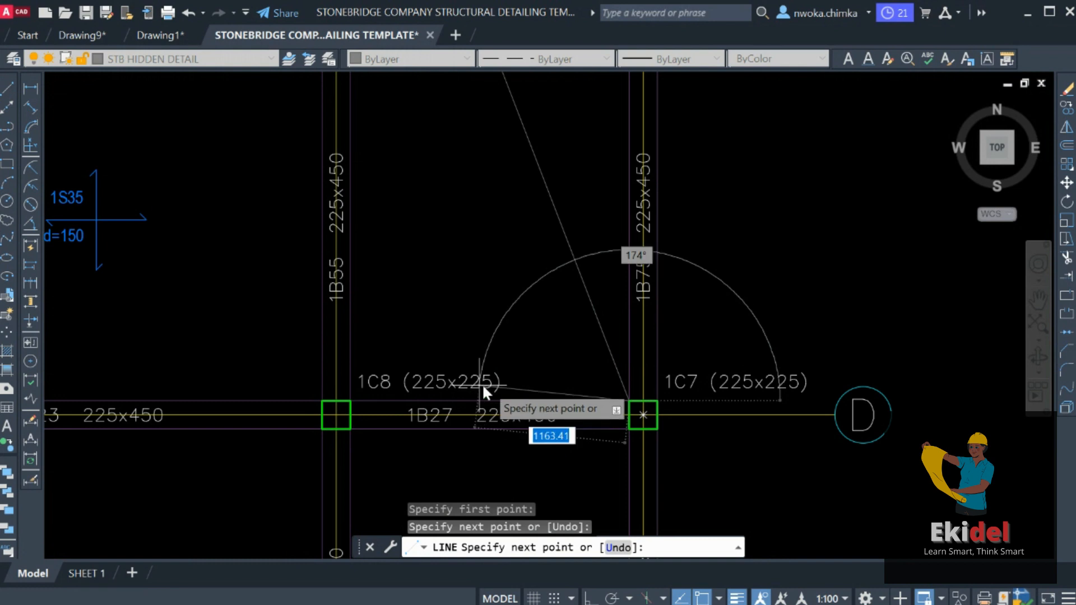
key("Escape")
Step: Draw the opposite diagonal from column 1C8 to column 1C6, crossing the bay between gridlines E and D
key("Return")
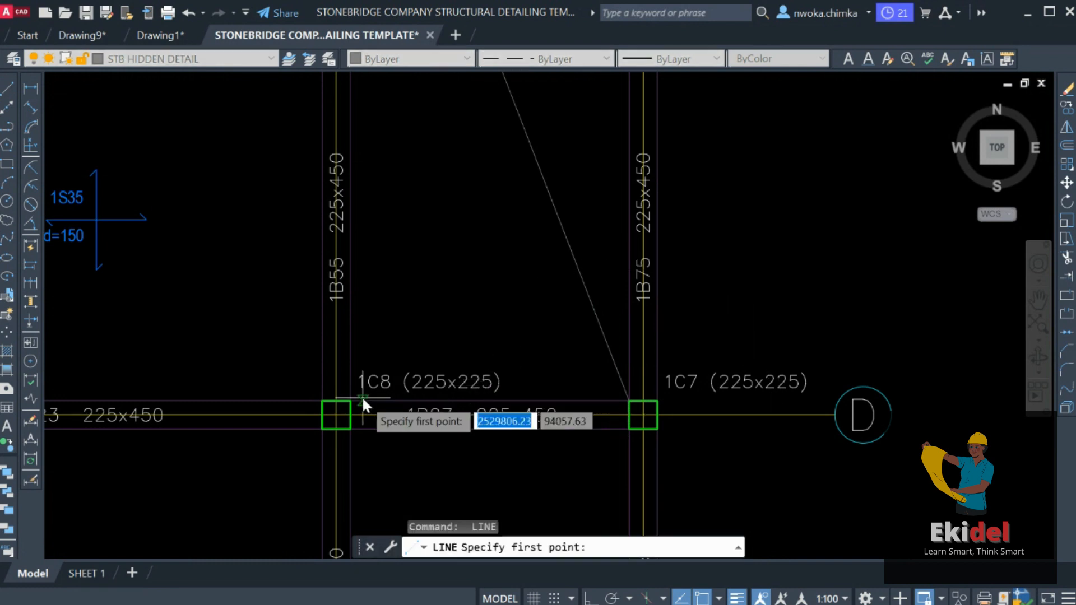
left_click(352, 398)
scroll(405, 413, "down", 4)
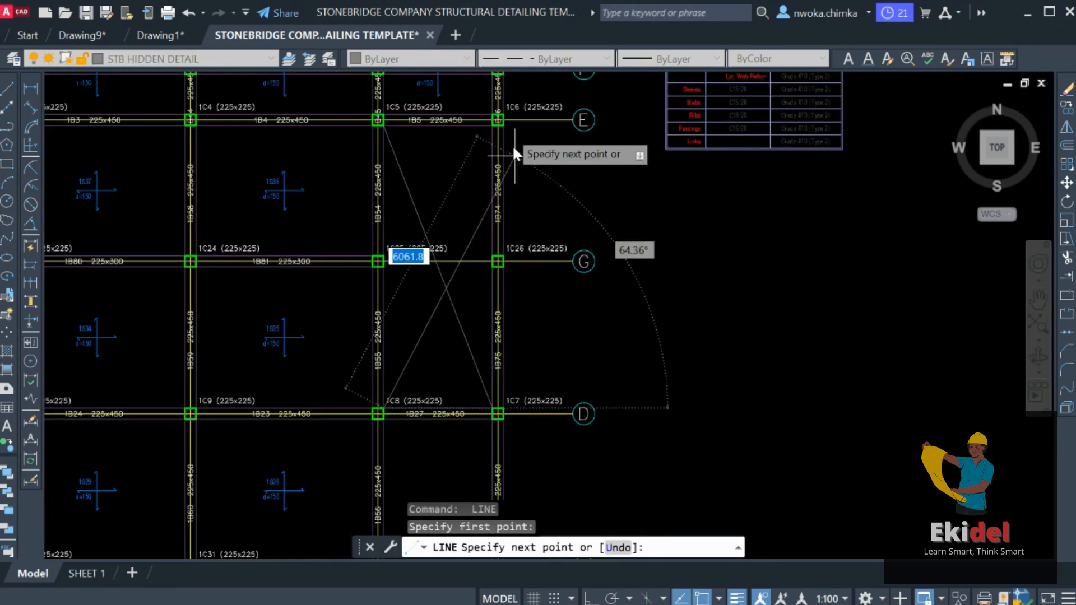
scroll(497, 119, "up", 4)
left_click(481, 134)
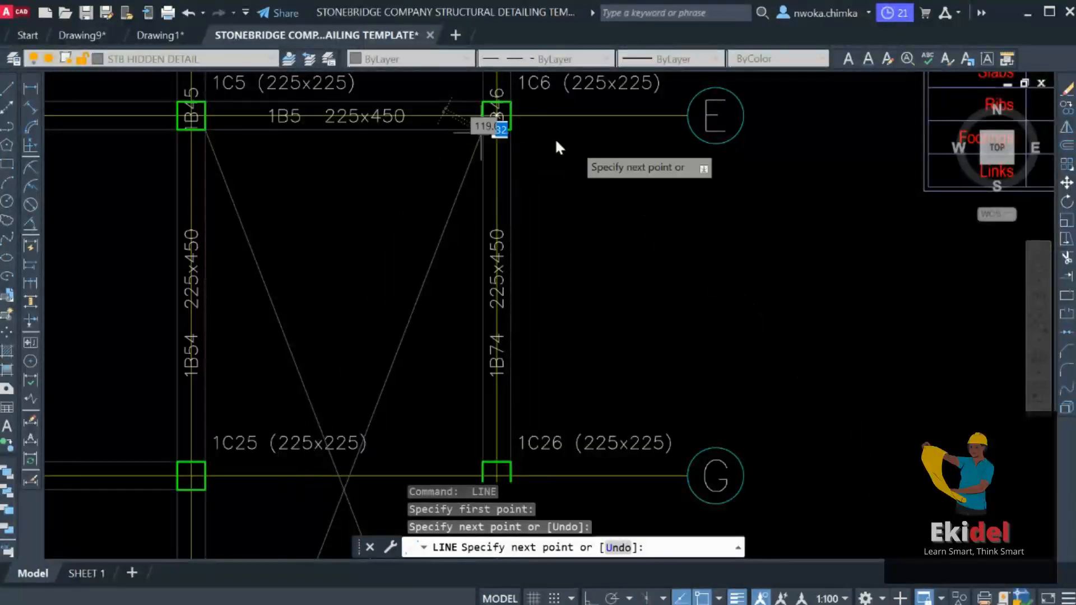
scroll(595, 152, "down", 4)
key("Escape")
Step: Draw a diagonal line from the inner corner of column 1C8 to the inner corner of column 1C18
key("Return")
scroll(518, 351, "down", 2)
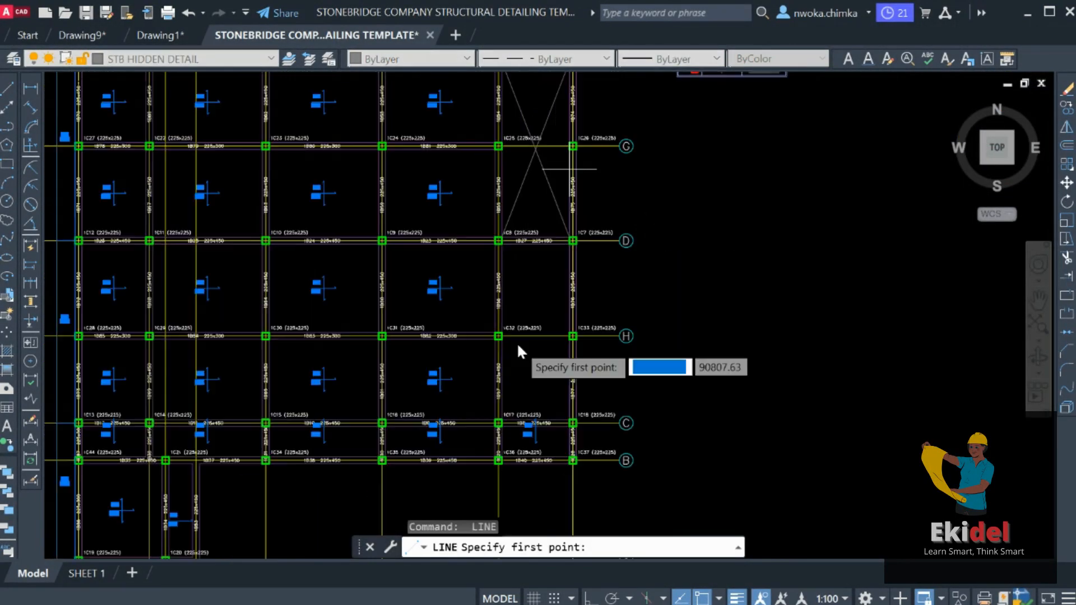
scroll(517, 271, "up", 2)
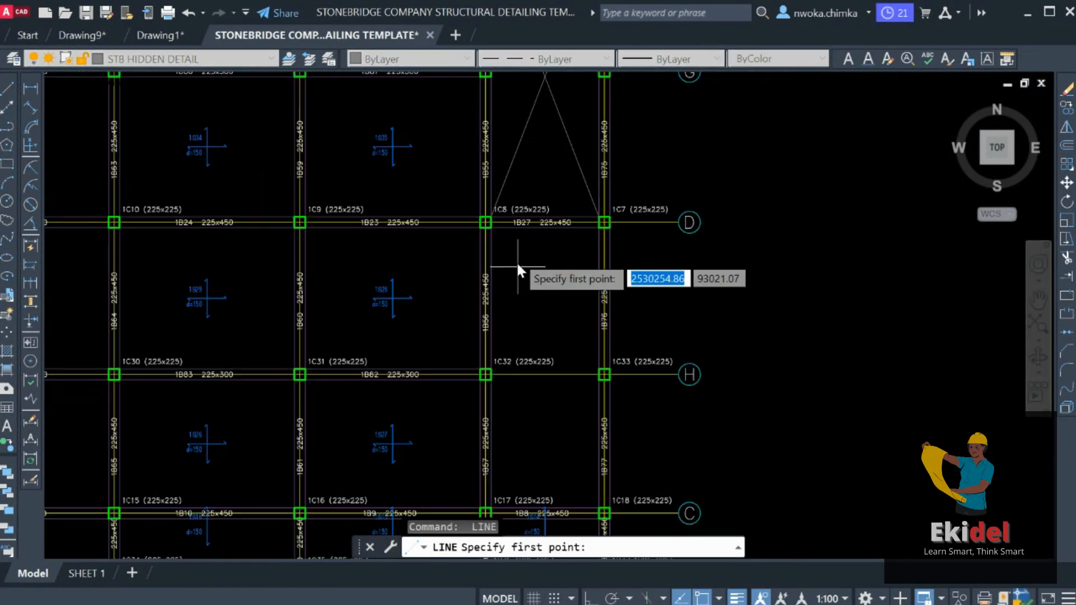
left_click(497, 228)
scroll(553, 393, "up", 2)
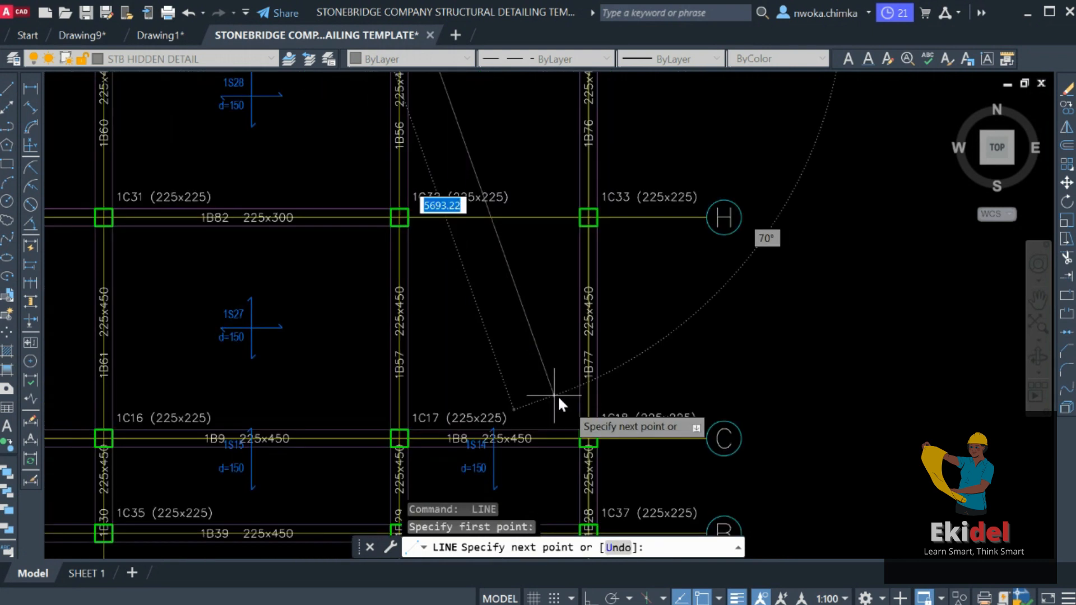
left_click(579, 420)
key("Escape")
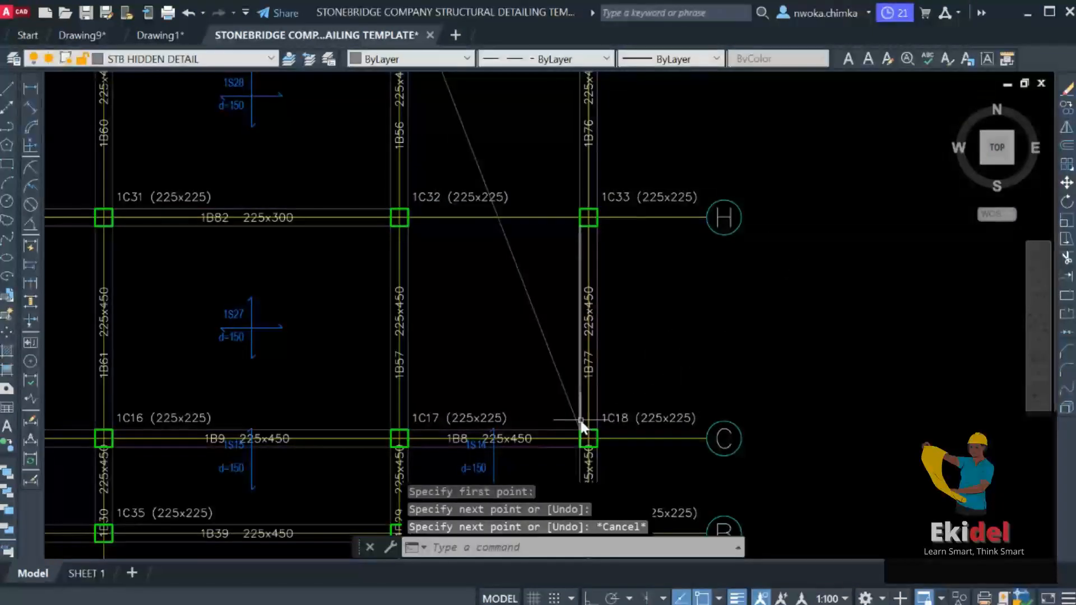
Step: Draw the opposite diagonal from column 1C17 to column 1C7, crossing the bay between gridlines D and C
key("space")
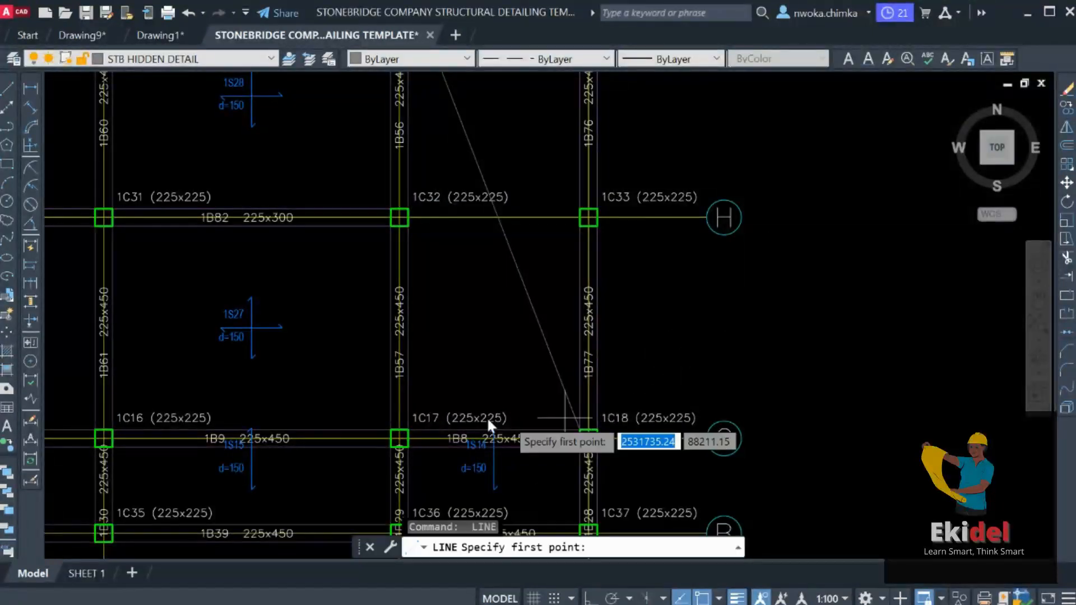
scroll(409, 428, "up", 3)
left_click(409, 429)
scroll(408, 428, "down", 4)
scroll(496, 311, "down", 2)
scroll(515, 280, "up", 6)
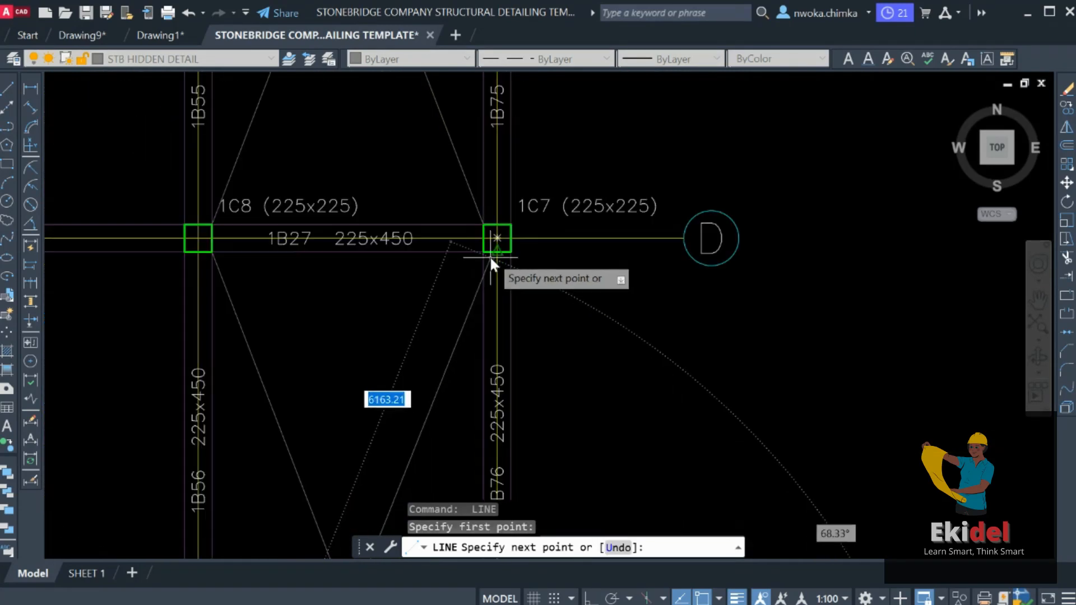
left_click(485, 255)
scroll(509, 252, "down", 6)
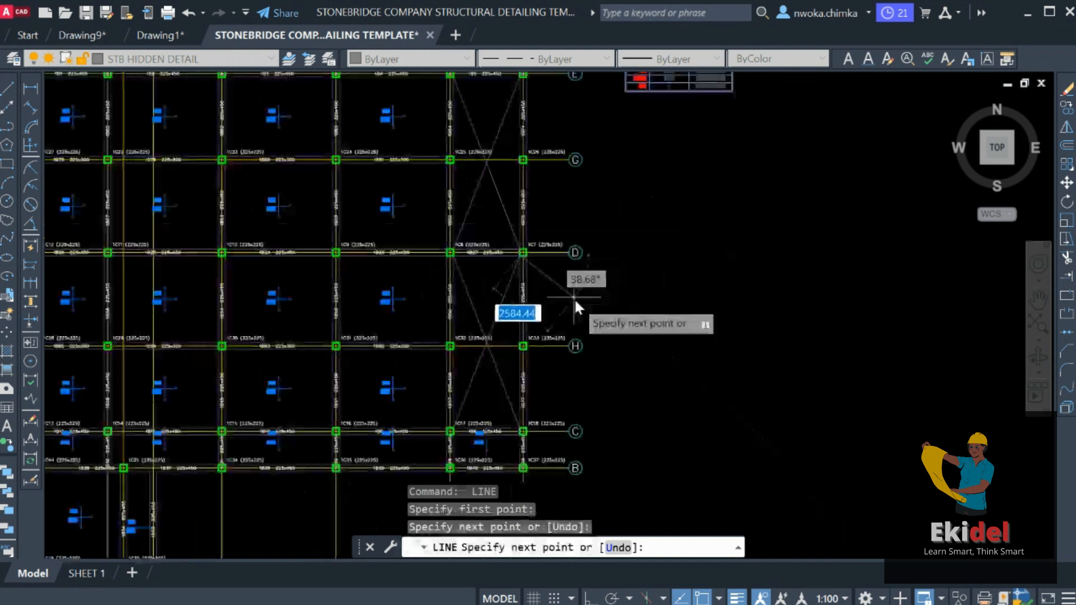
scroll(574, 298, "down", 3)
key("Escape")
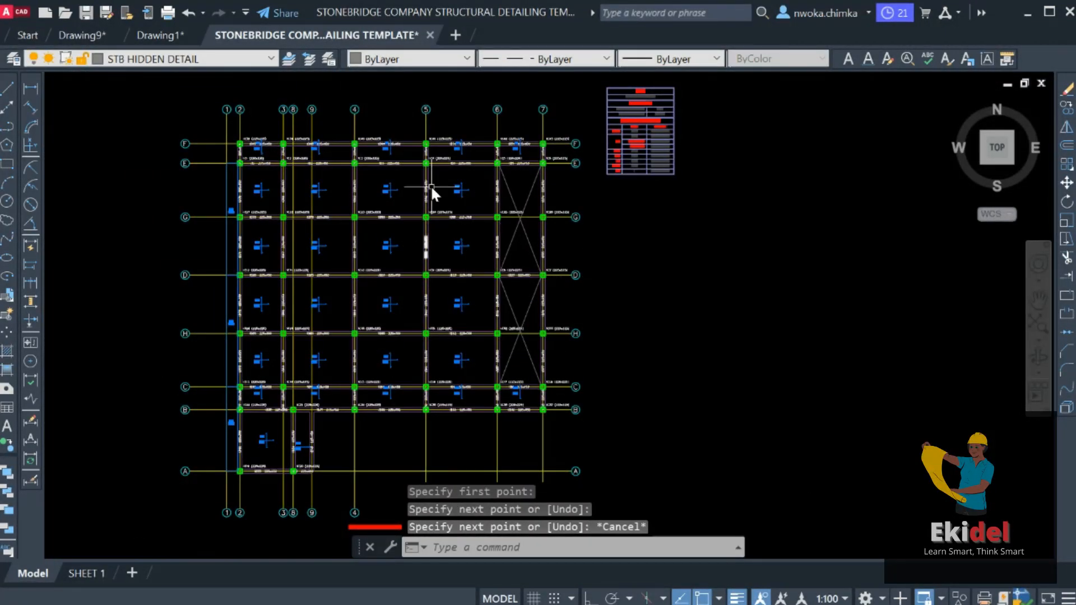
Step: Examine the crossed bays and the rest of the Storey 1 floor layout, including its level title
scroll(392, 185, "up", 10)
scroll(504, 197, "down", 8)
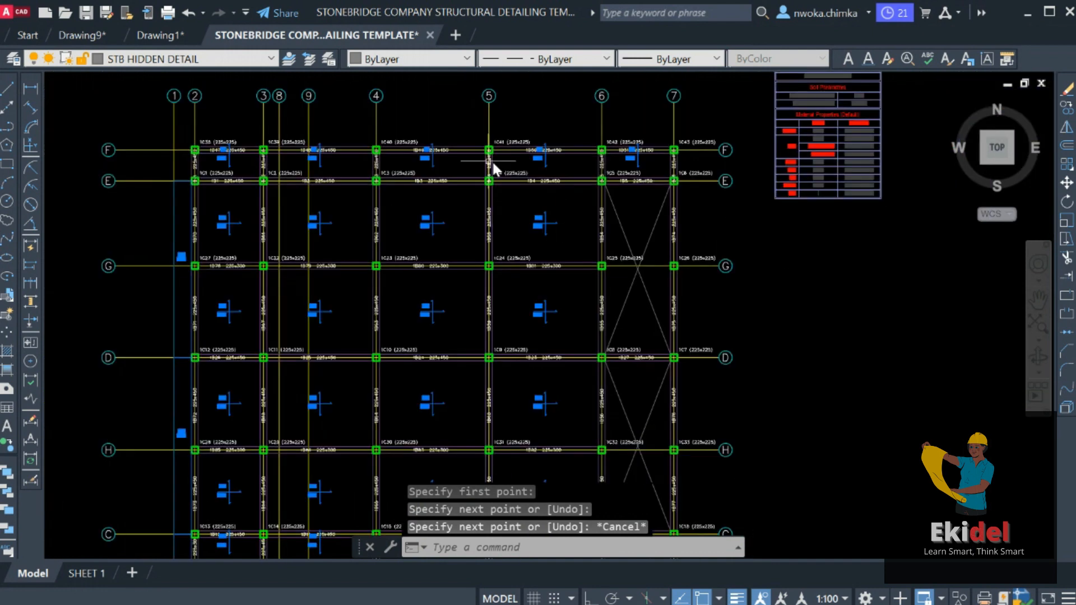
scroll(378, 289, "down", 2)
middle_click_drag(548, 271, 543, 175)
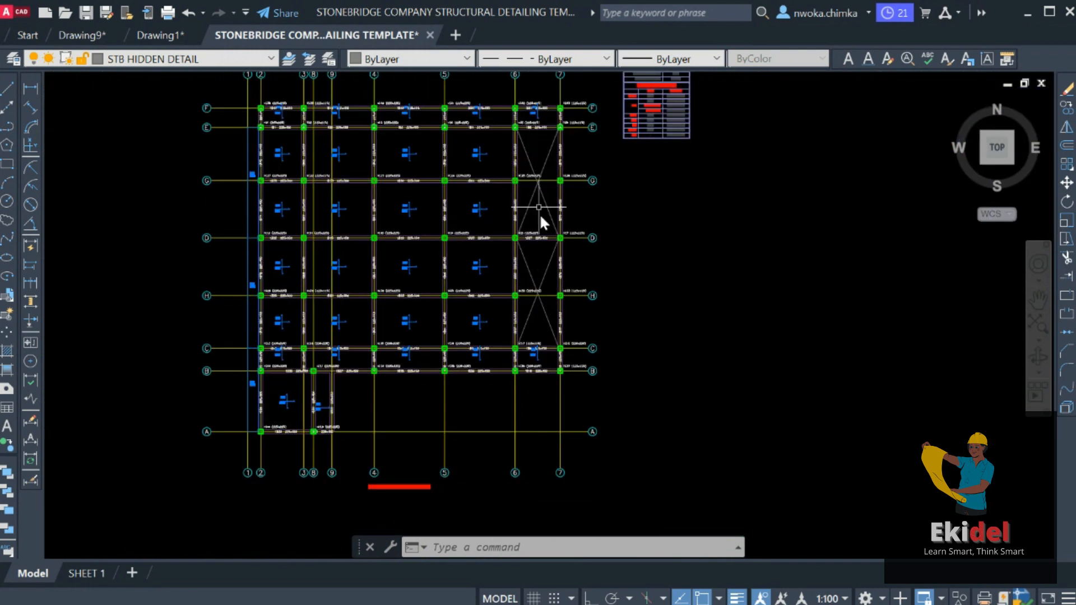
middle_click_drag(542, 256, 542, 272)
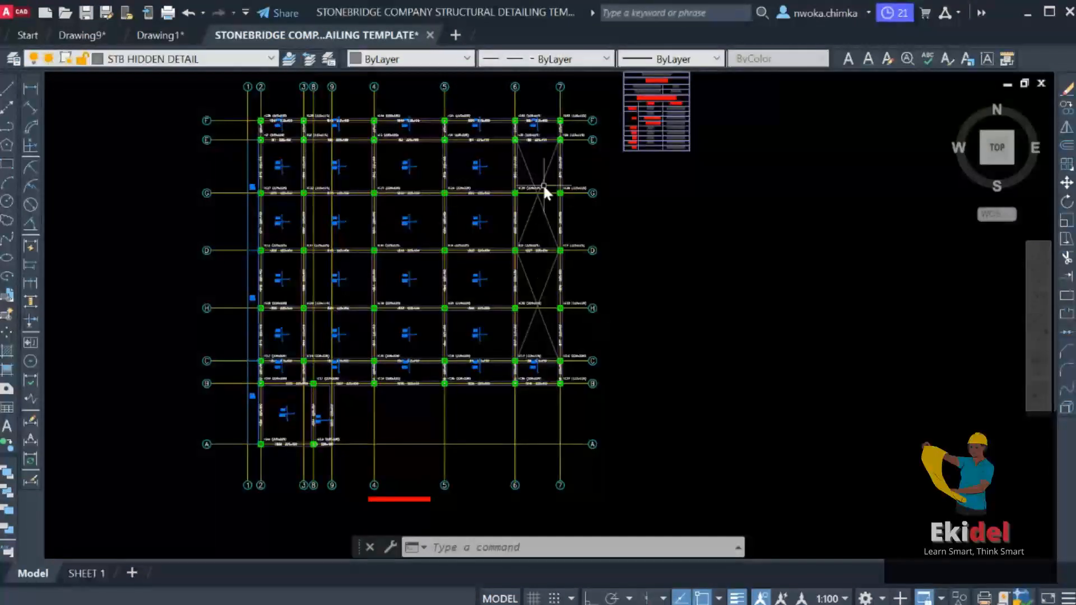
scroll(529, 185, "up", 3)
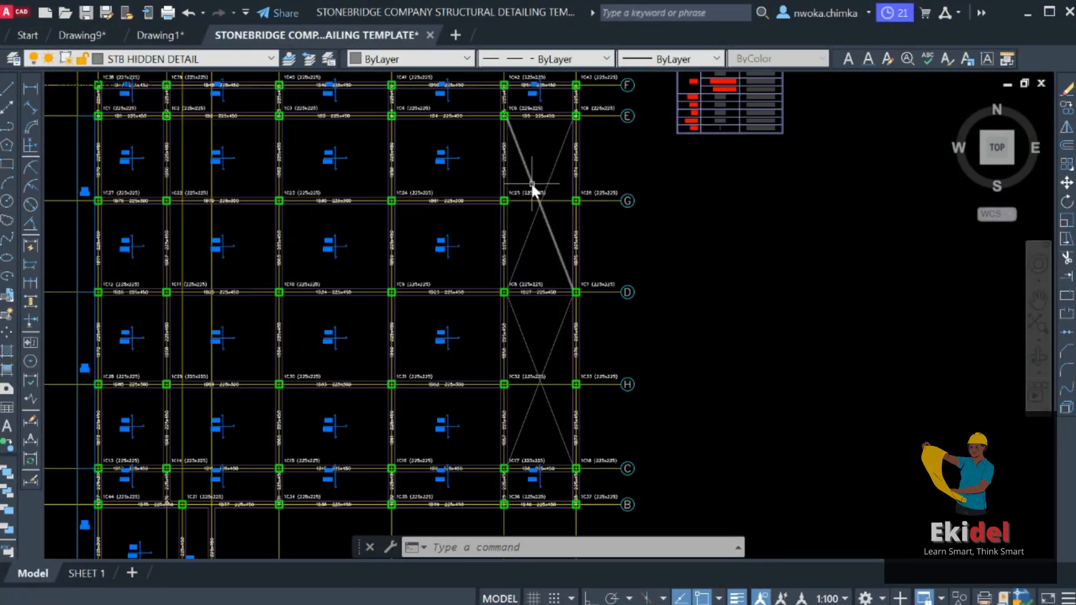
scroll(507, 258, "down", 5)
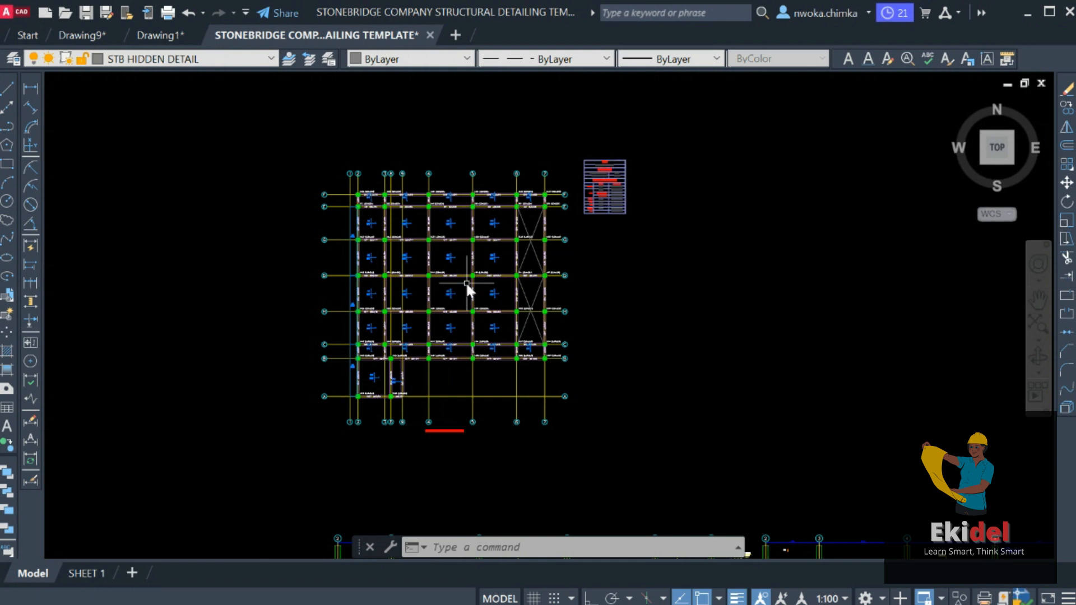
scroll(468, 279, "down", 8)
mouse_move(443, 326)
middle_mouse_down()
mouse_move(718, 312)
mouse_move(644, 298)
middle_mouse_up()
scroll(680, 283, "up", 6)
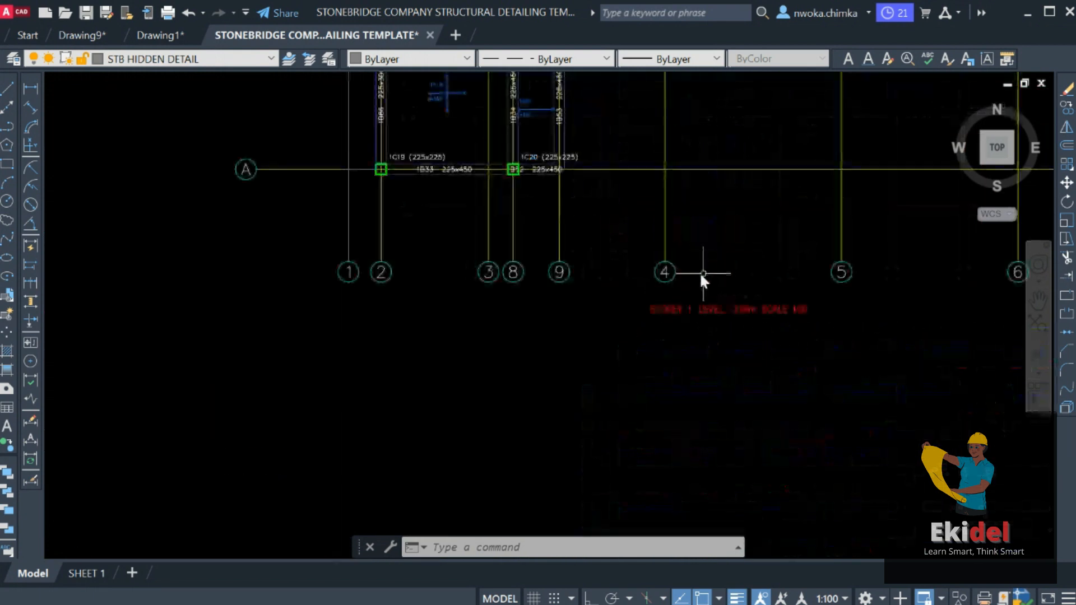
Step: Examine the other floor layouts in the large rectangle and read their storey titles
scroll(830, 276, "down", 10)
middle_click_drag(417, 286, 835, 283)
scroll(833, 283, "down", 2)
scroll(342, 280, "up", 6)
scroll(342, 283, "up", 3)
scroll(432, 300, "down", 6)
scroll(552, 303, "up", 4)
scroll(491, 335, "up", 2)
scroll(442, 339, "down", 12)
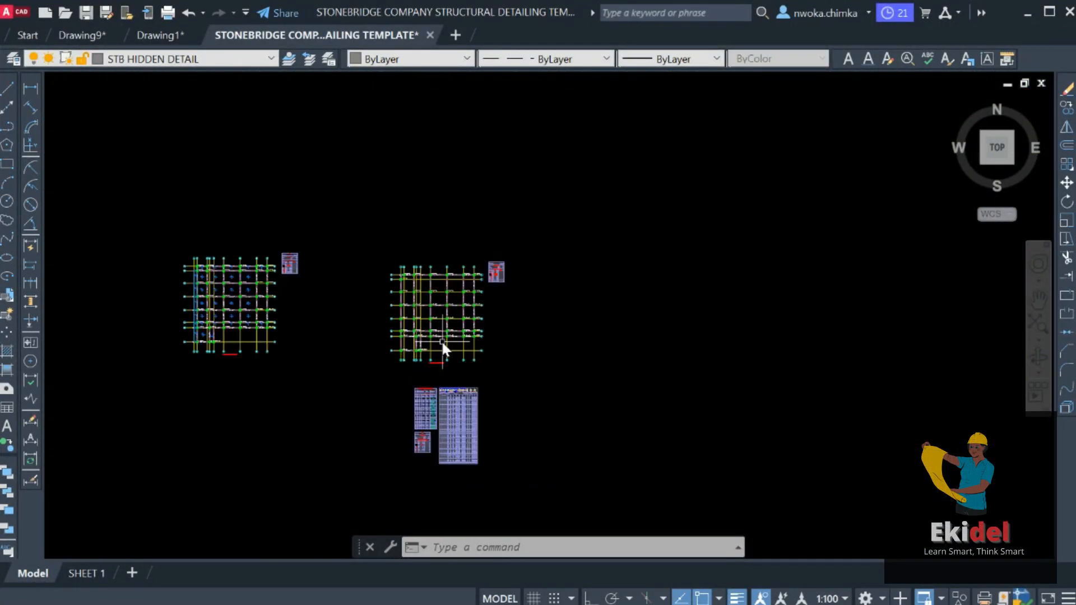
middle_click_drag(797, 384, 577, 372)
scroll(604, 313, "up", 4)
scroll(731, 307, "down", 4)
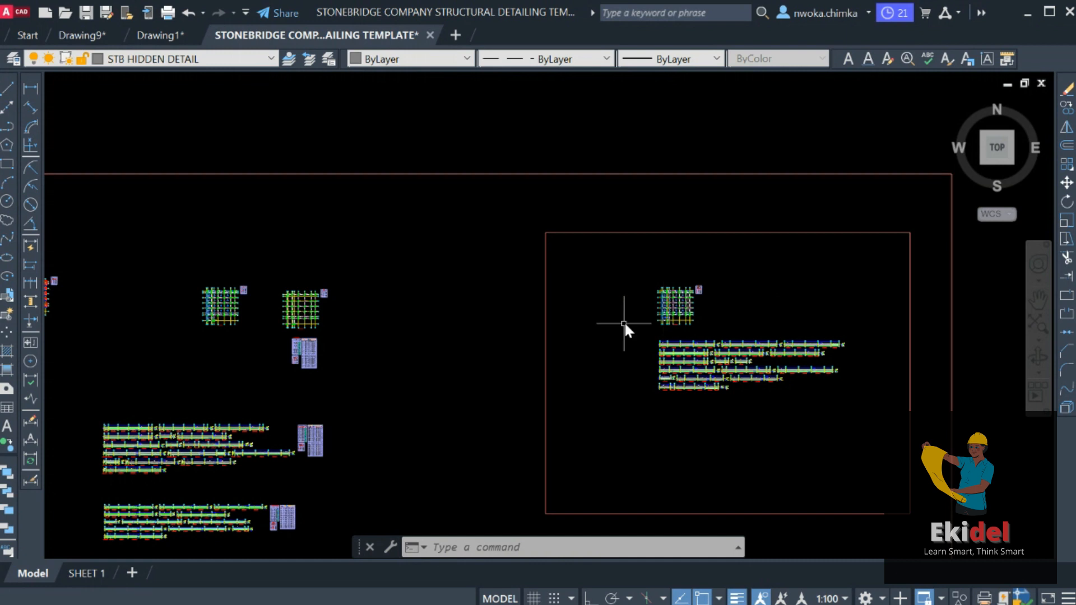
scroll(708, 309, "up", 8)
scroll(812, 308, "down", 6)
mouse_move(264, 329)
middle_mouse_down()
mouse_move(703, 329)
mouse_move(665, 352)
middle_mouse_up()
scroll(532, 329, "up", 4)
scroll(570, 327, "down", 2)
scroll(655, 347, "up", 6)
scroll(562, 305, "up", 6)
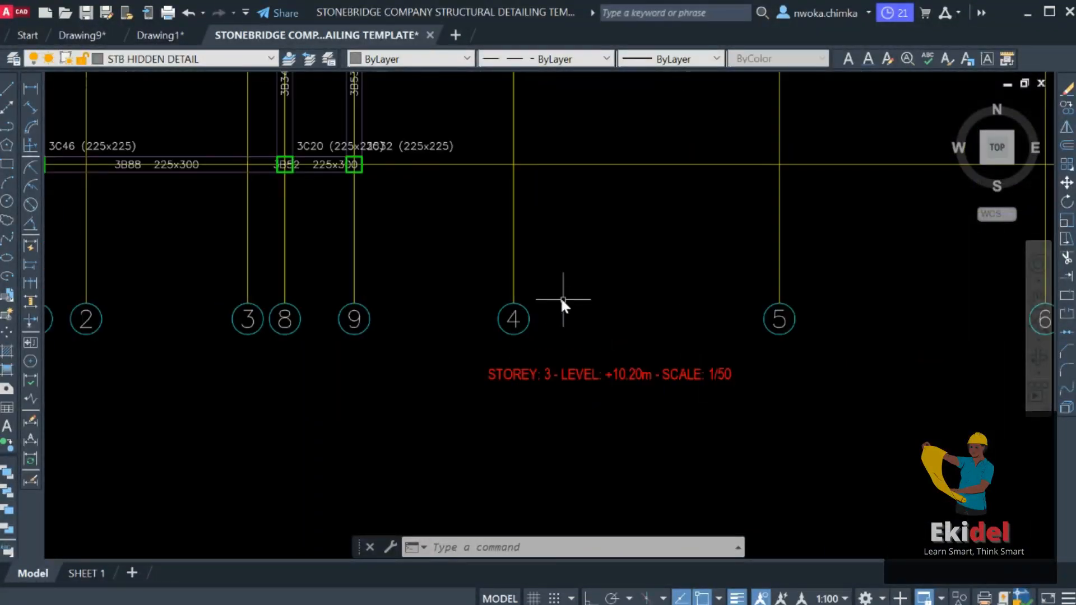
scroll(644, 336, "down", 6)
scroll(764, 342, "down", 4)
scroll(360, 284, "up", 2)
scroll(408, 282, "up", 5)
scroll(307, 293, "down", 10)
scroll(376, 290, "up", 2)
scroll(653, 315, "down", 2)
Step: Return to the framed Storey 1 area and examine its floor layout and beam detail rows
middle_click_drag(652, 311, 356, 278)
middle_click_drag(760, 312, 524, 289)
scroll(525, 290, "up", 3)
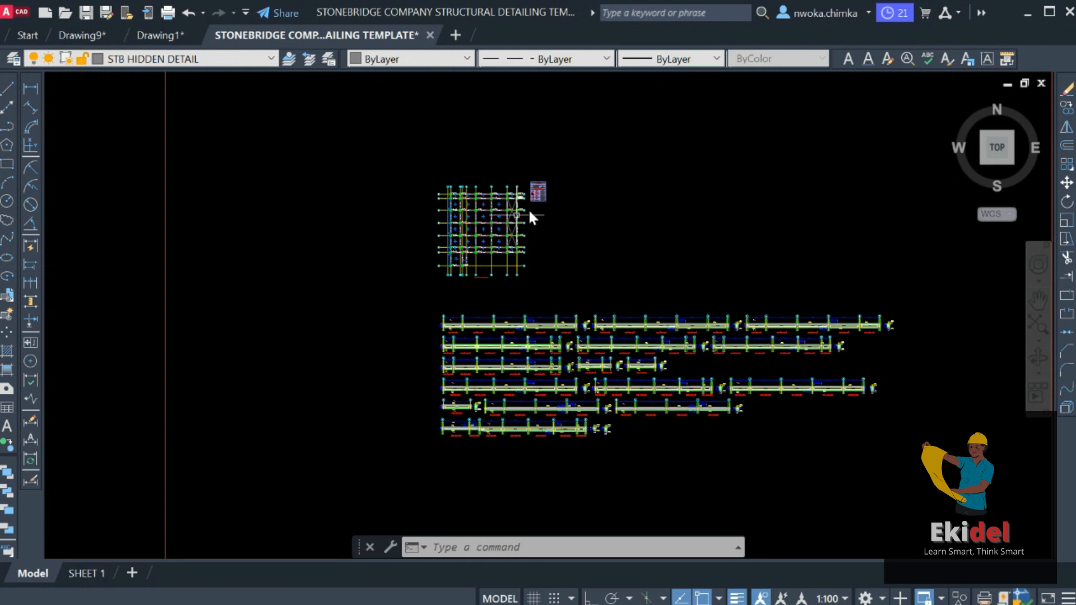
scroll(505, 193, "up", 3)
scroll(589, 233, "down", 3)
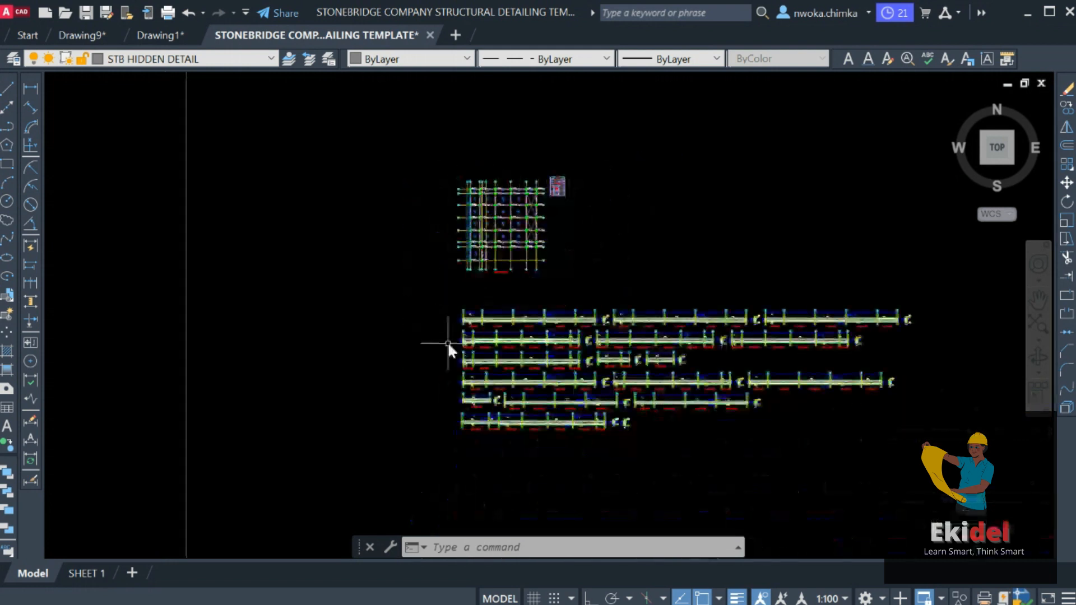
scroll(588, 336, "up", 3)
scroll(496, 294, "down", 2)
scroll(488, 300, "down", 2)
scroll(497, 302, "up", 2)
scroll(487, 305, "down", 2)
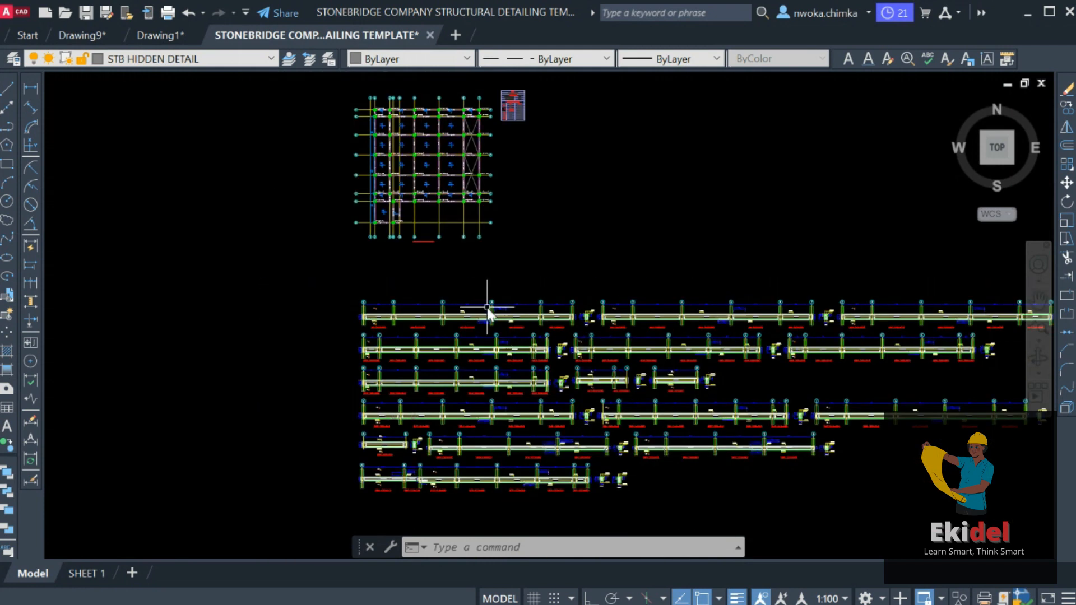
Step: Select all dimensions similar to the one between gridlines 2 and 3 above beam 1B1
scroll(476, 349, "up", 1)
mouse_move(506, 421)
middle_mouse_down()
mouse_move(485, 315)
mouse_move(532, 288)
mouse_move(650, 276)
middle_mouse_up()
scroll(452, 297, "up", 6)
middle_click_drag(293, 275, 505, 286)
scroll(314, 296, "up", 2)
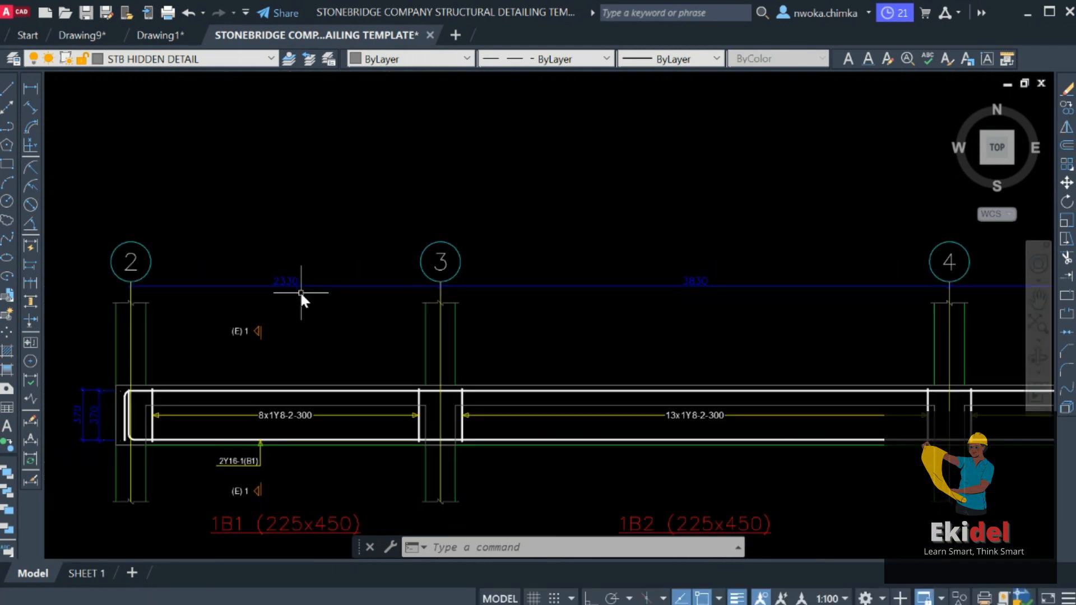
scroll(252, 282, "up", 2)
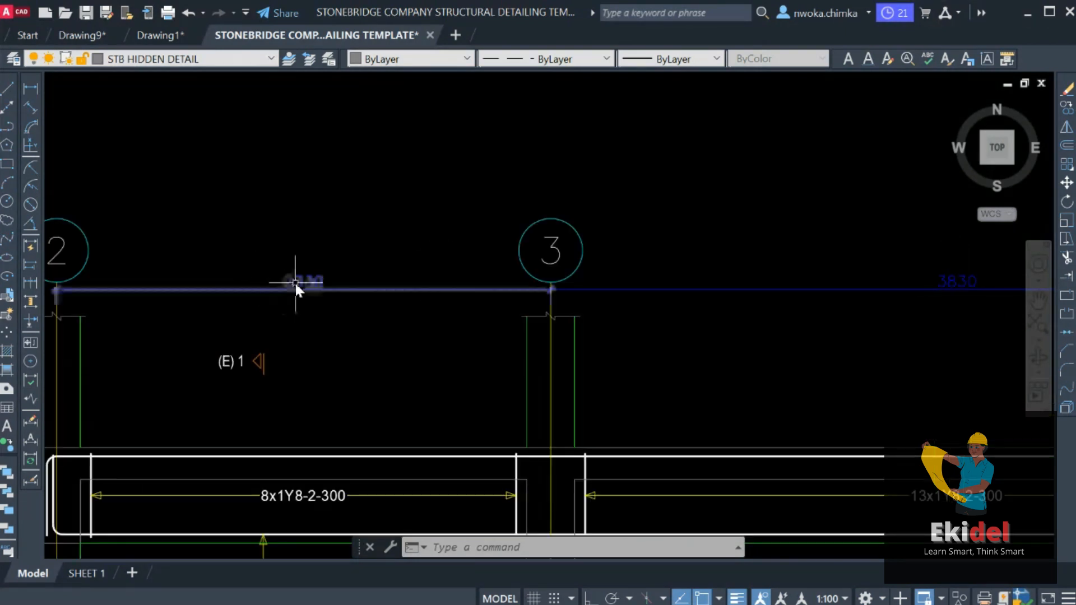
scroll(368, 278, "down", 3)
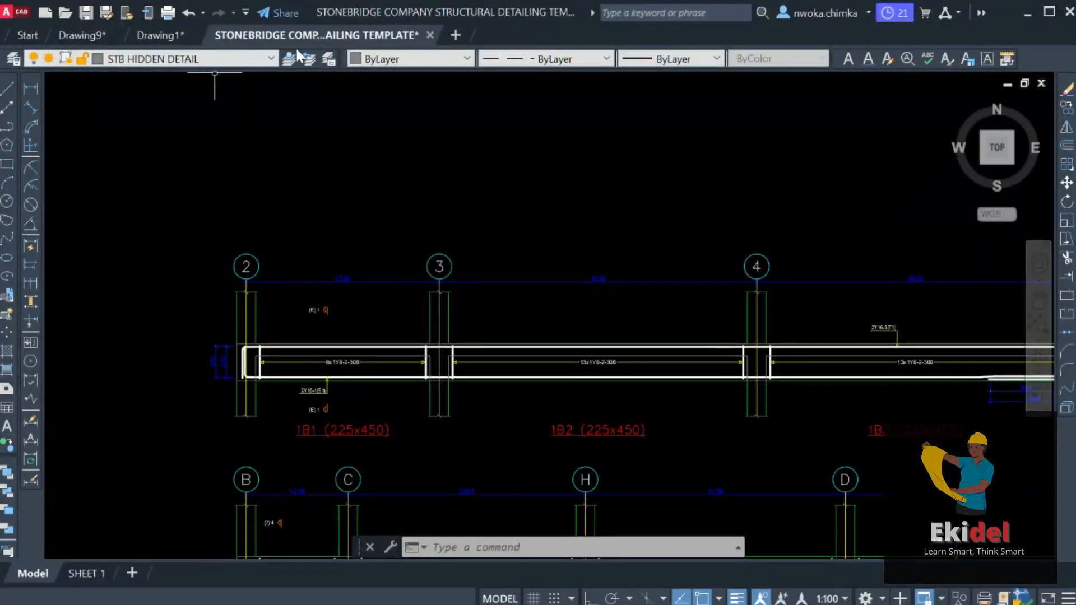
scroll(346, 283, "up", 3)
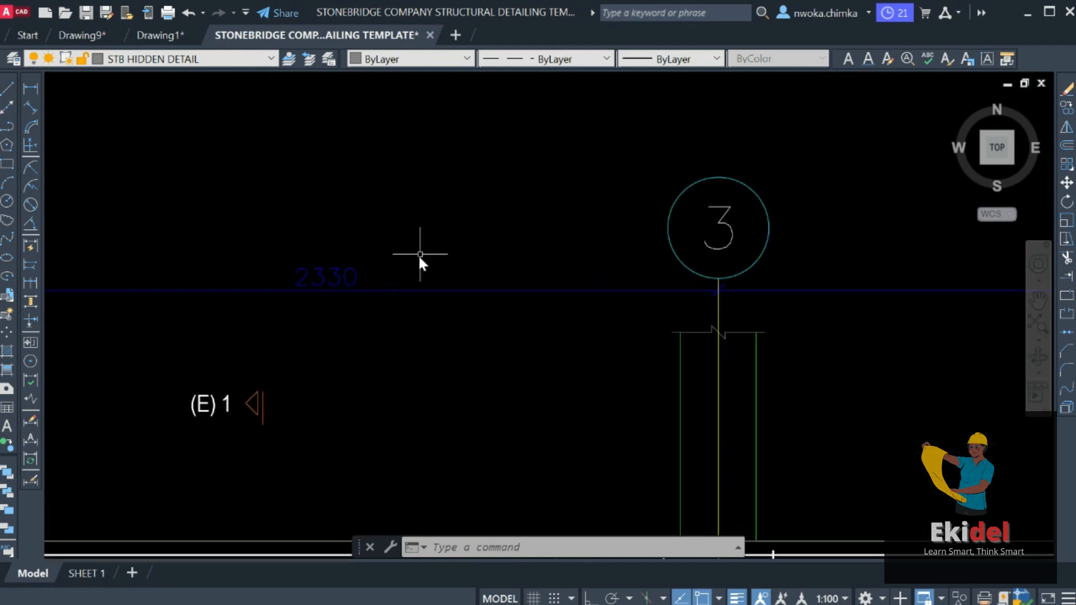
left_click(451, 288)
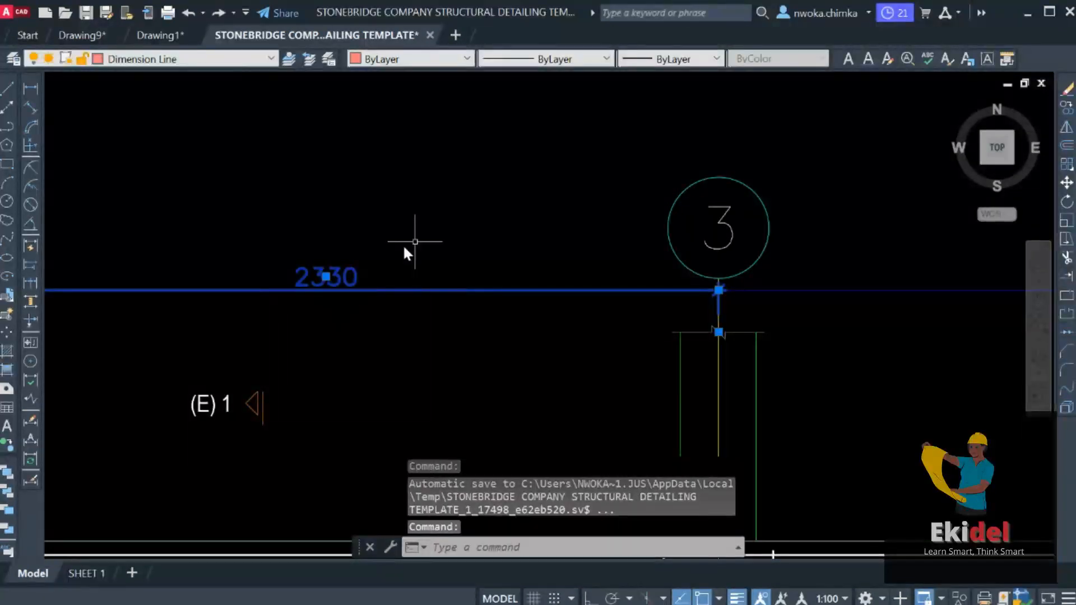
scroll(408, 239, "down", 4)
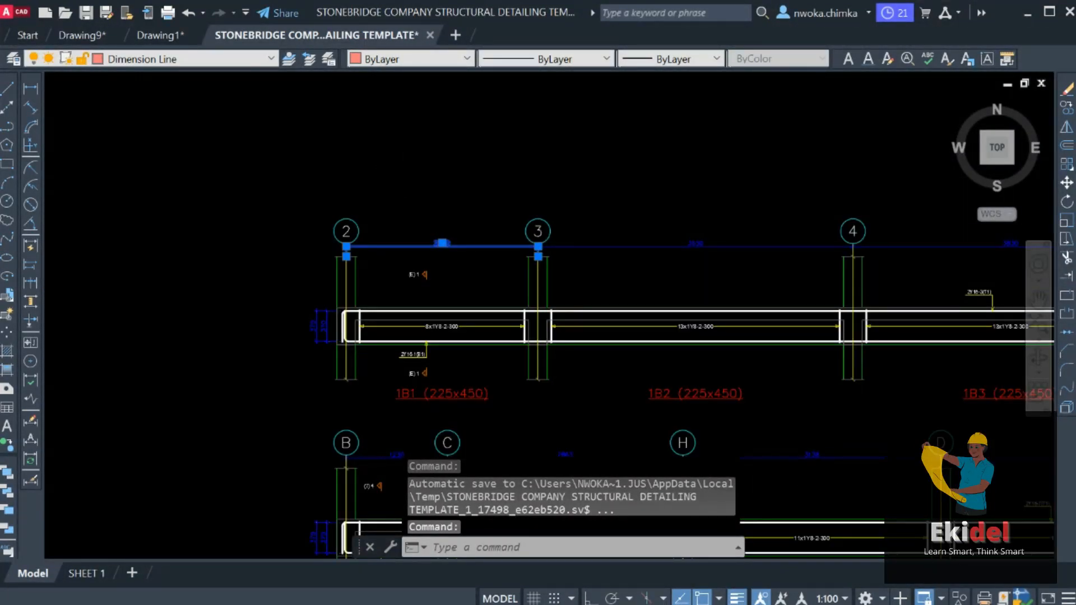
left_click(468, 432)
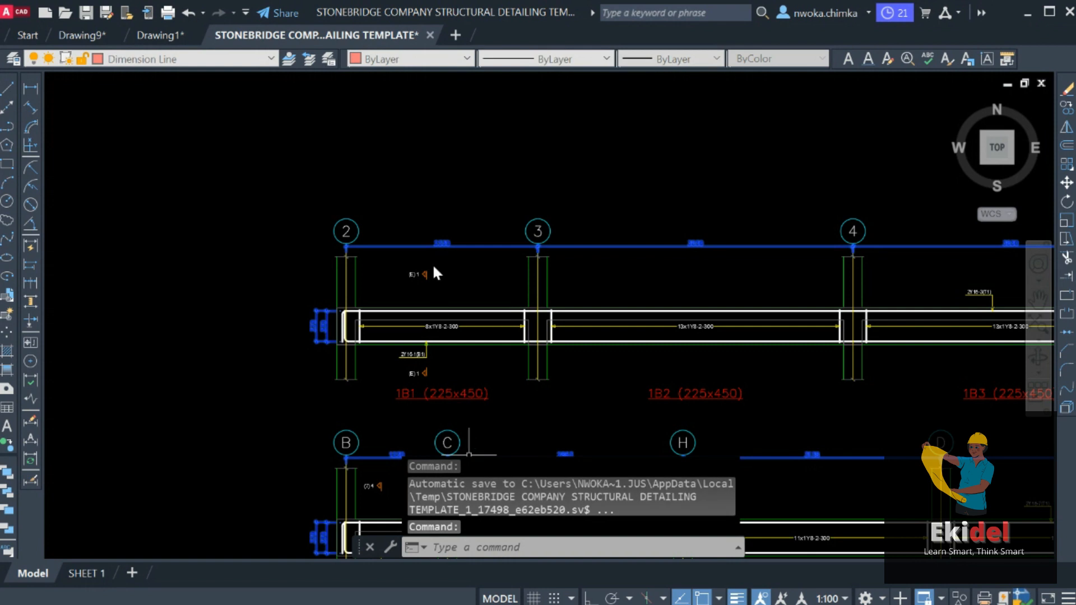
Step: Check which beam dimensions are included in the selection across the framed Storey 1 area and the large rectangle
scroll(416, 220, "down", 6)
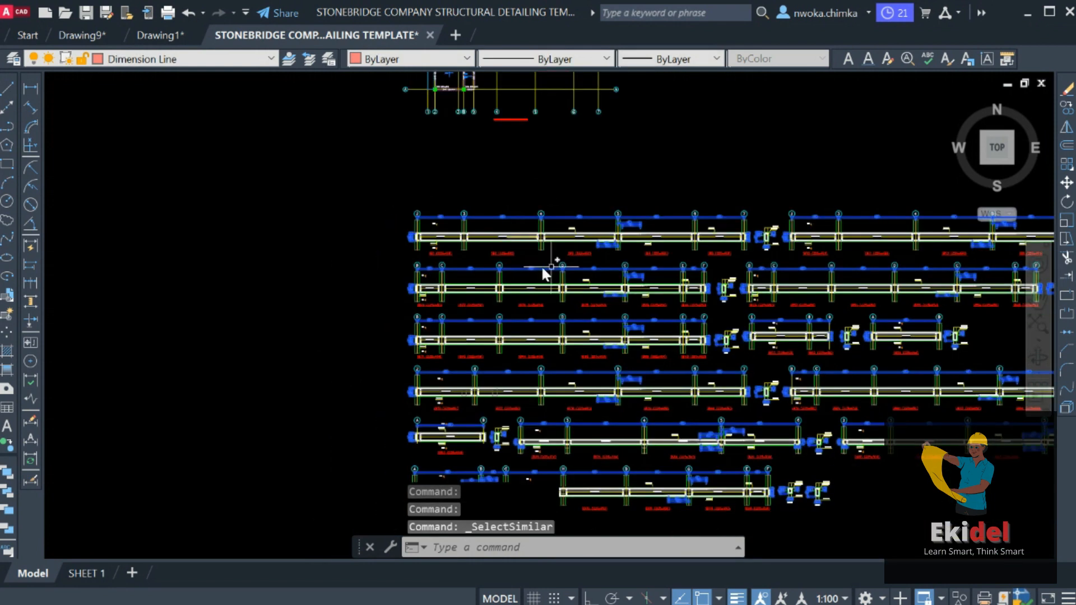
scroll(648, 277, "up", 4)
scroll(673, 275, "up", 5)
scroll(588, 233, "down", 10)
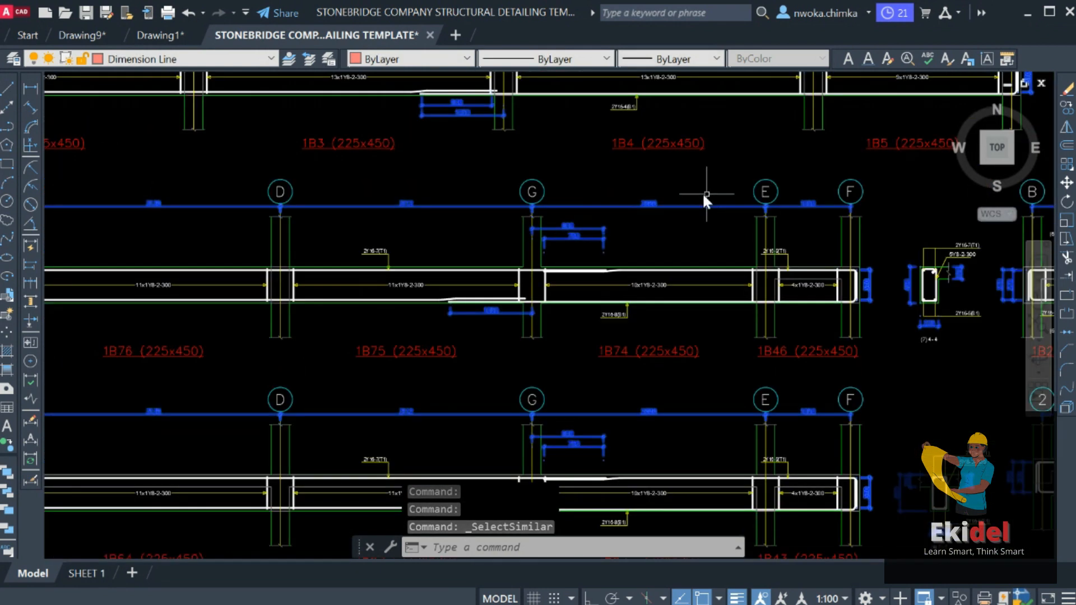
scroll(673, 241, "down", 3)
scroll(637, 304, "up", 10)
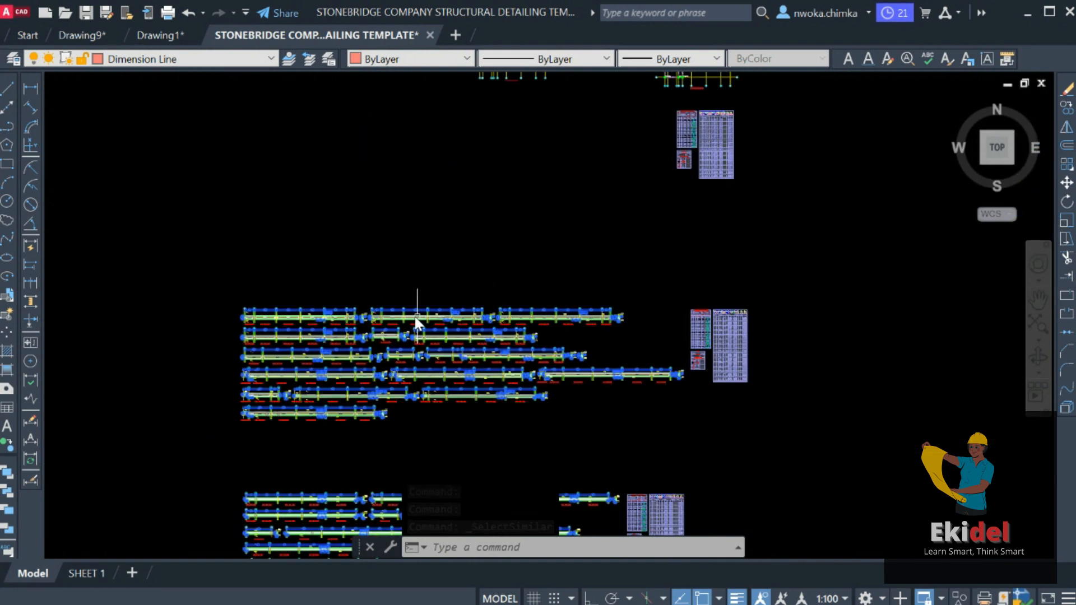
scroll(292, 305, "down", 8)
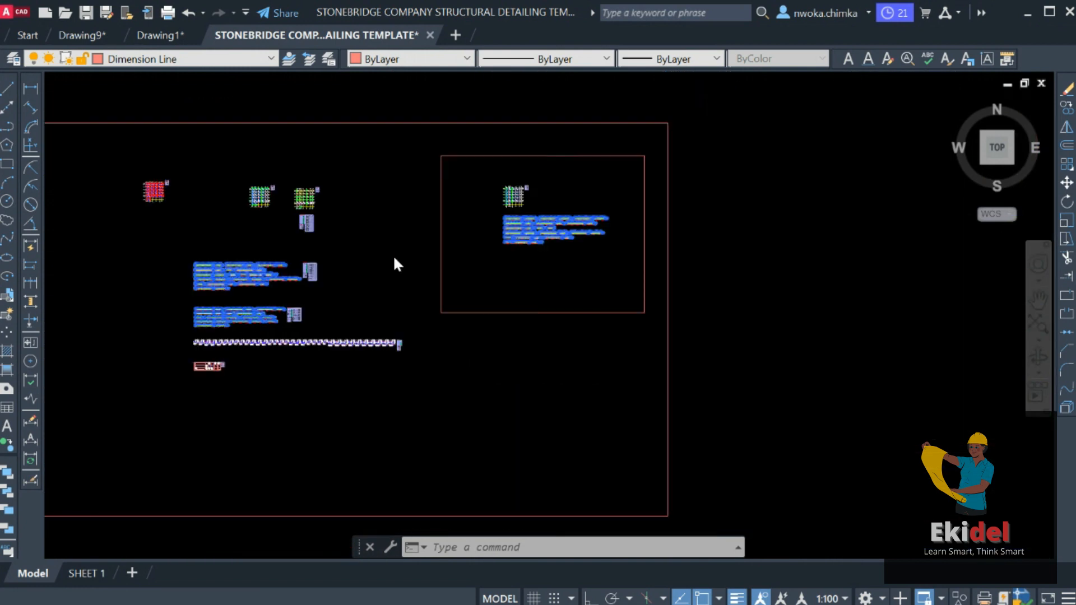
Step: Switch the selected dimensions' style to CIV_50 and back to BEAM to reapply it, and clear the selection
scroll(492, 250, "up", 5)
type("ch")
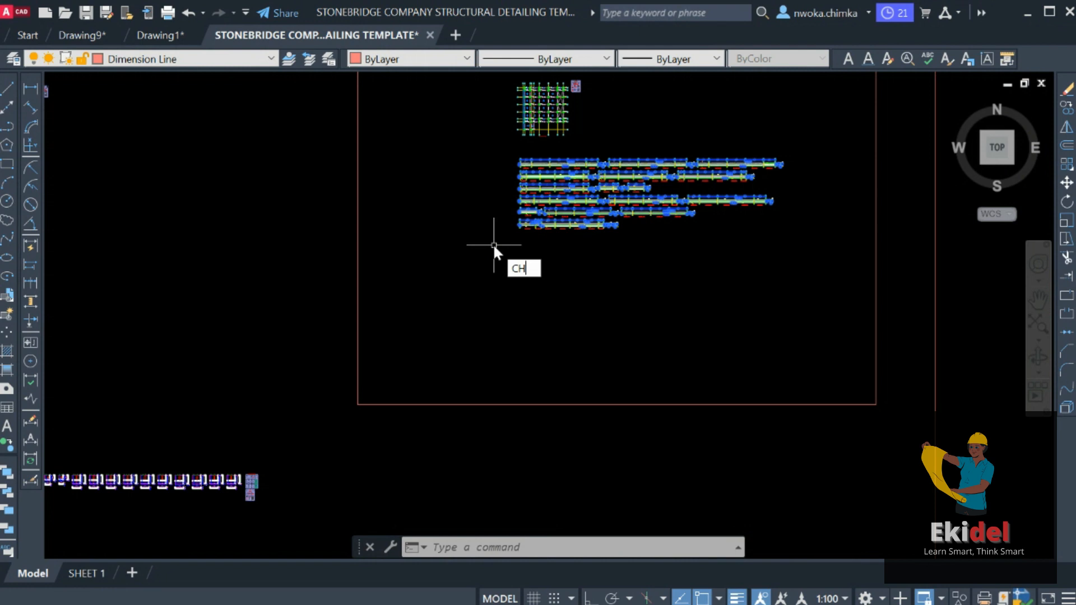
key("Return")
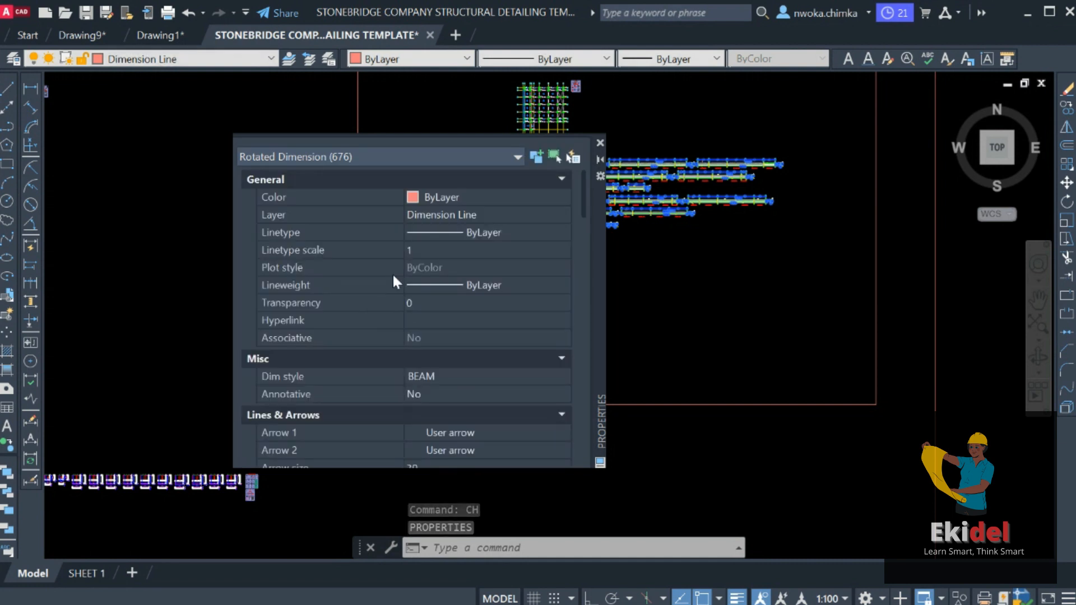
left_click(461, 379)
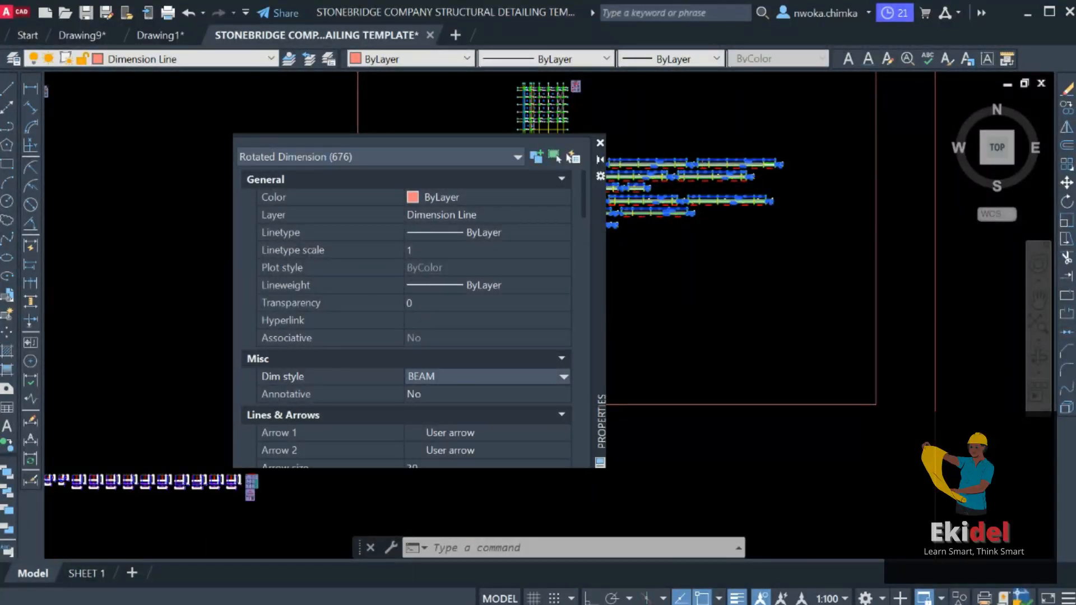
key("Down")
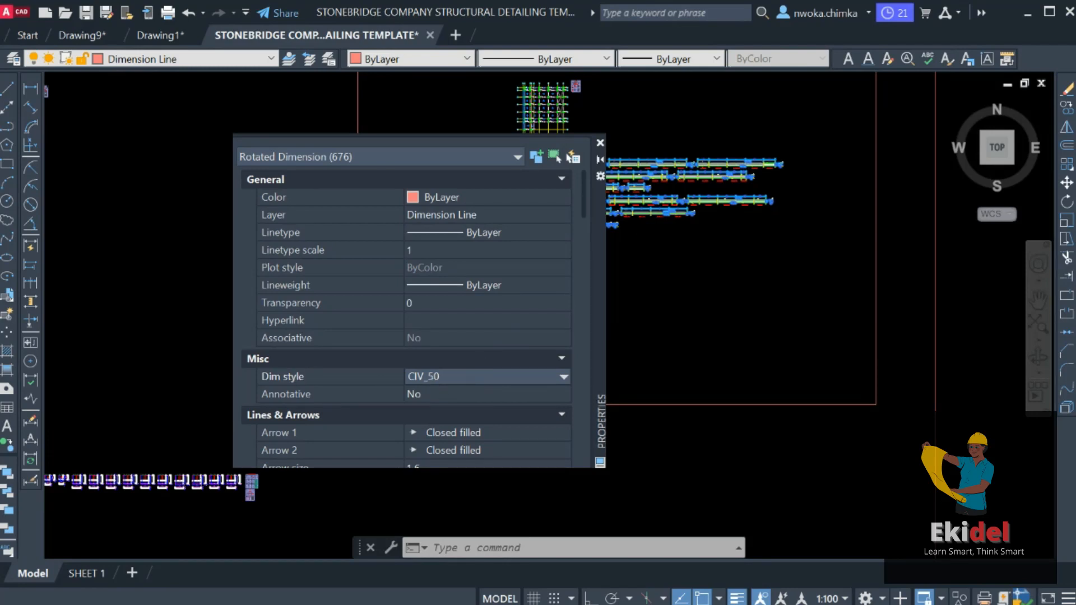
left_click(504, 387)
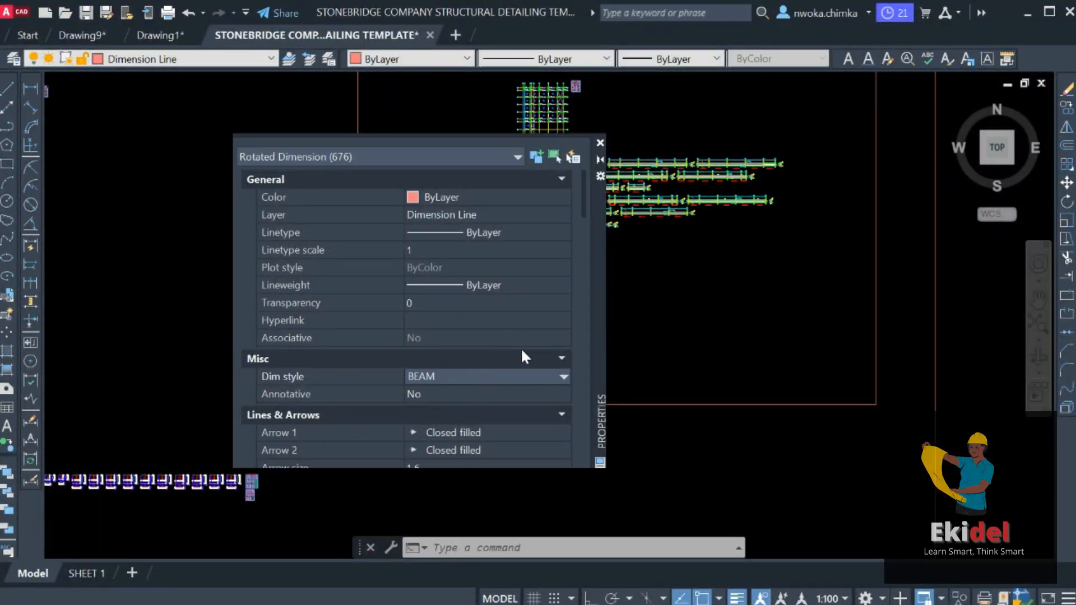
scroll(713, 155, "up", 3)
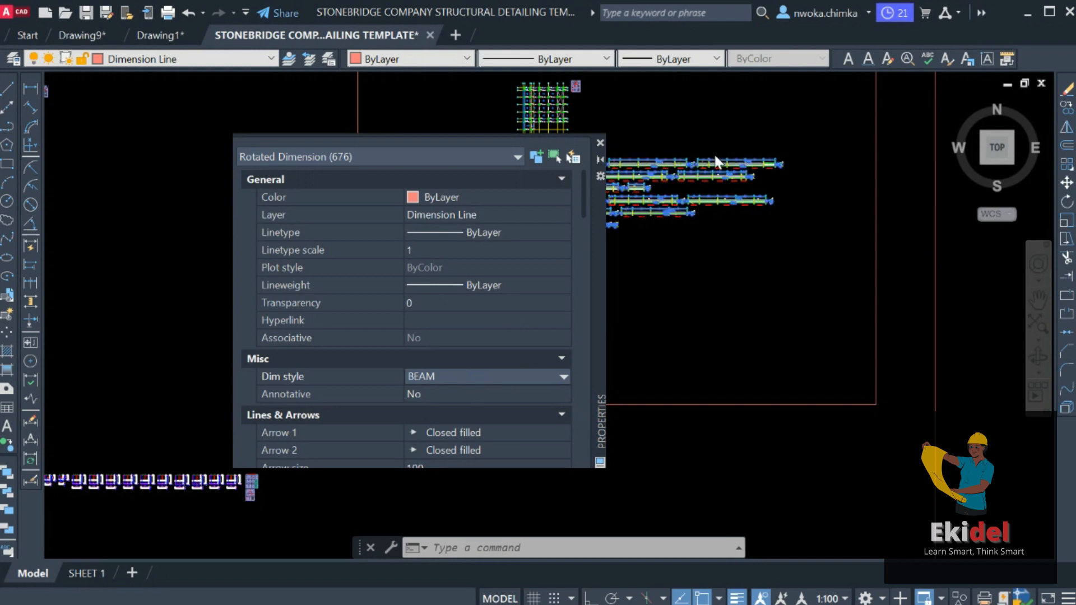
scroll(715, 155, "up", 10)
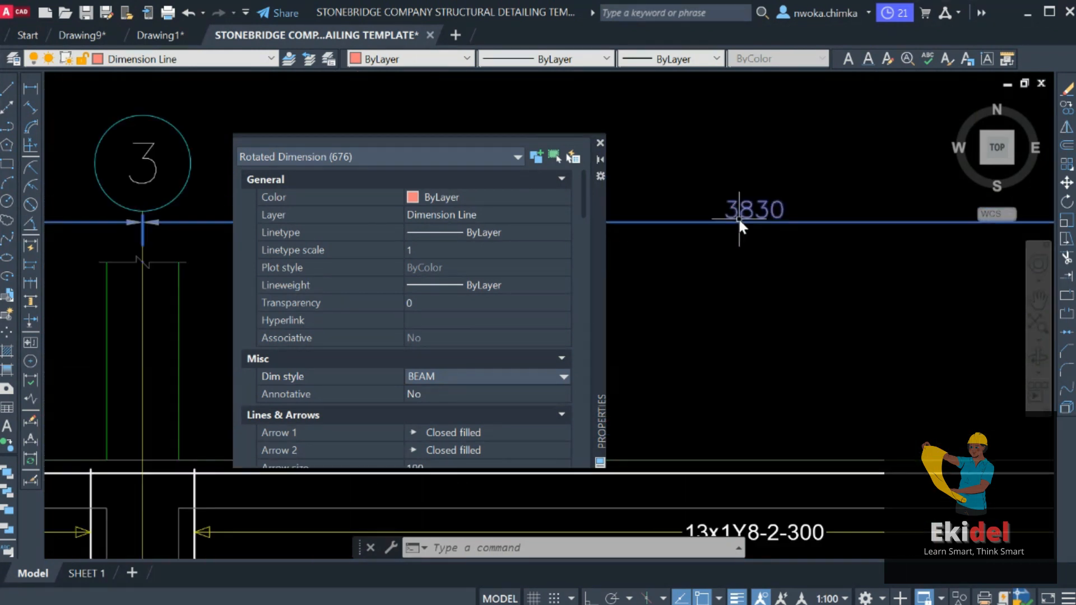
scroll(828, 207, "down", 10)
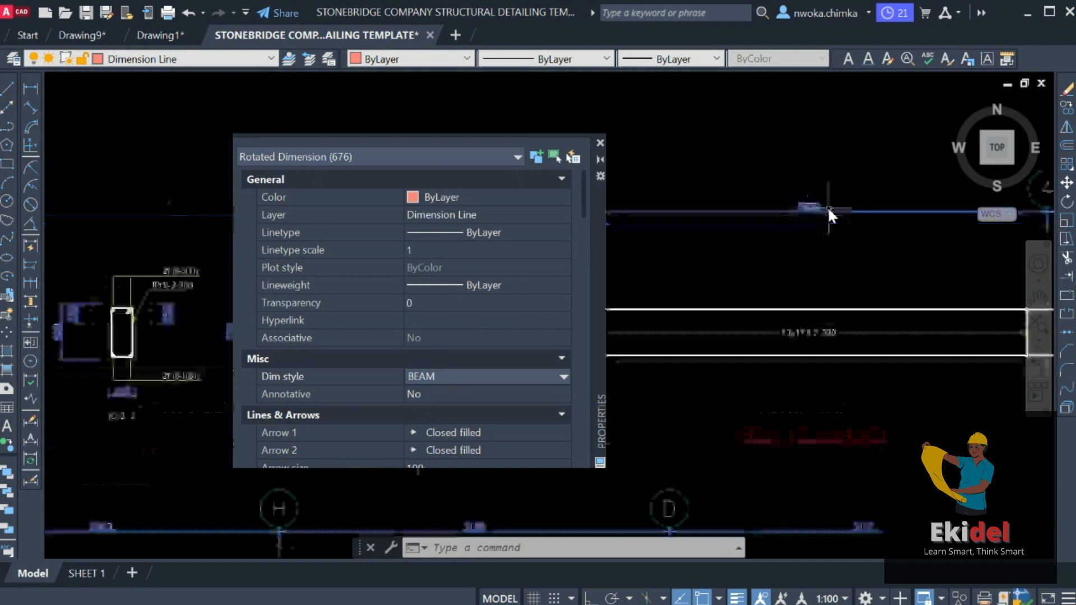
scroll(843, 235, "up", 8)
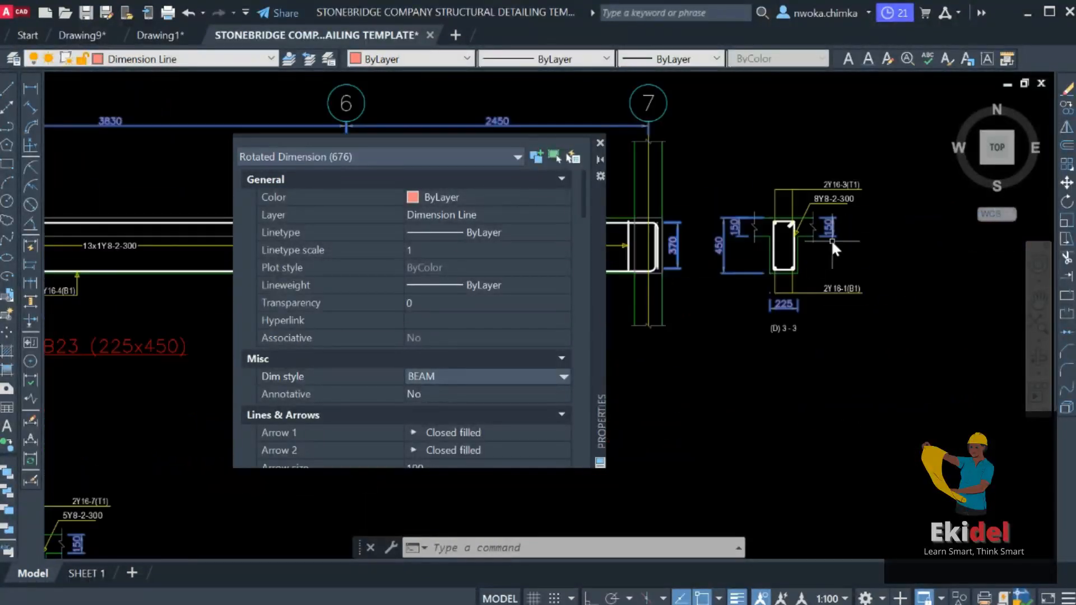
left_click(600, 143)
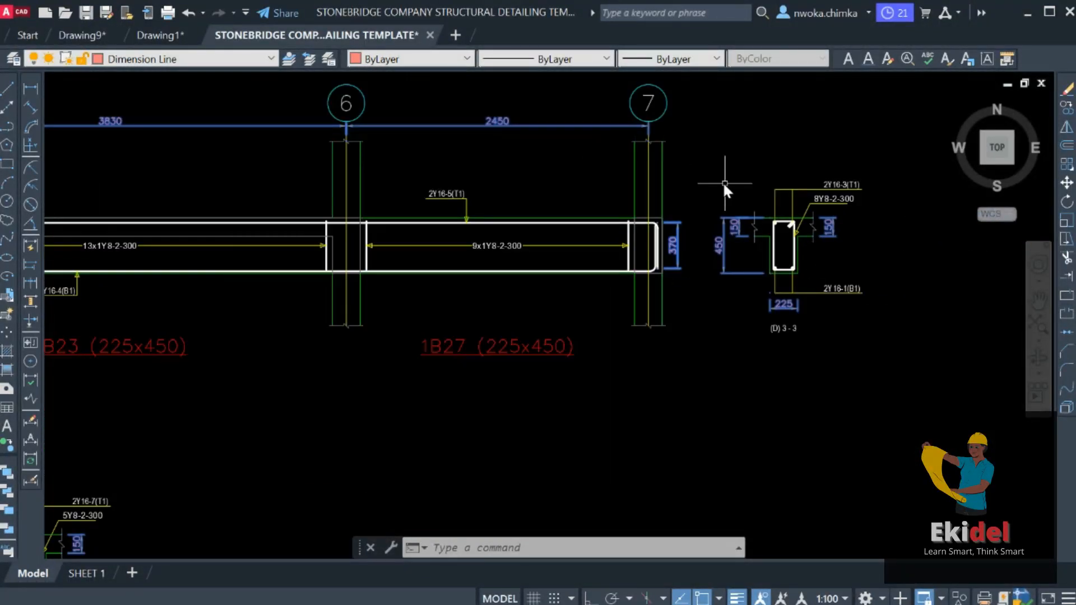
key("Escape")
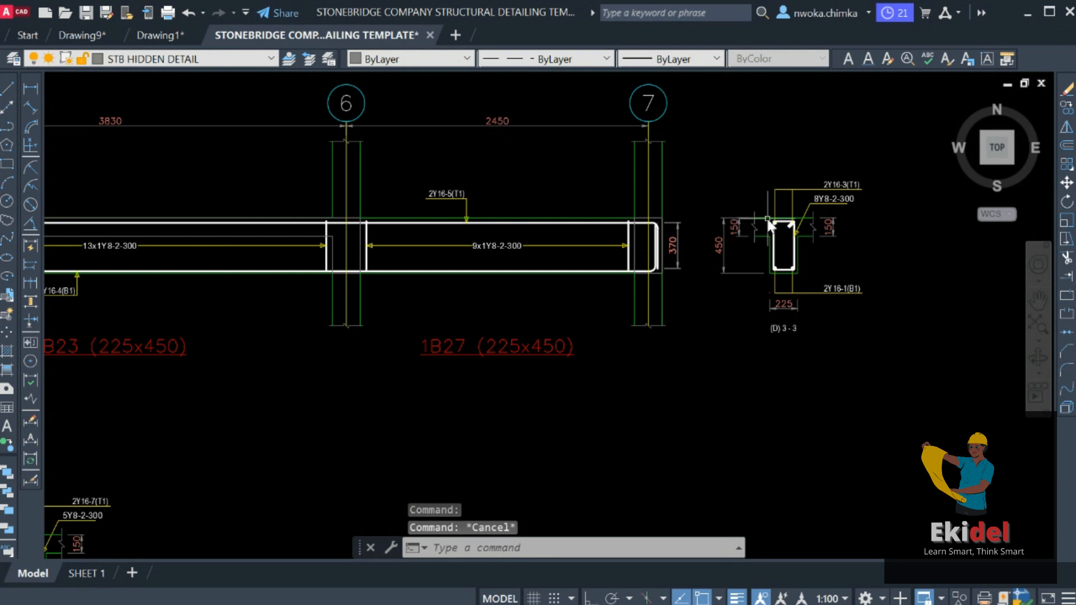
Step: Examine the restyled dimensions across the beam rows, down to the one between gridlines 2 and 3 on beam 1B1
scroll(662, 263, "down", 5)
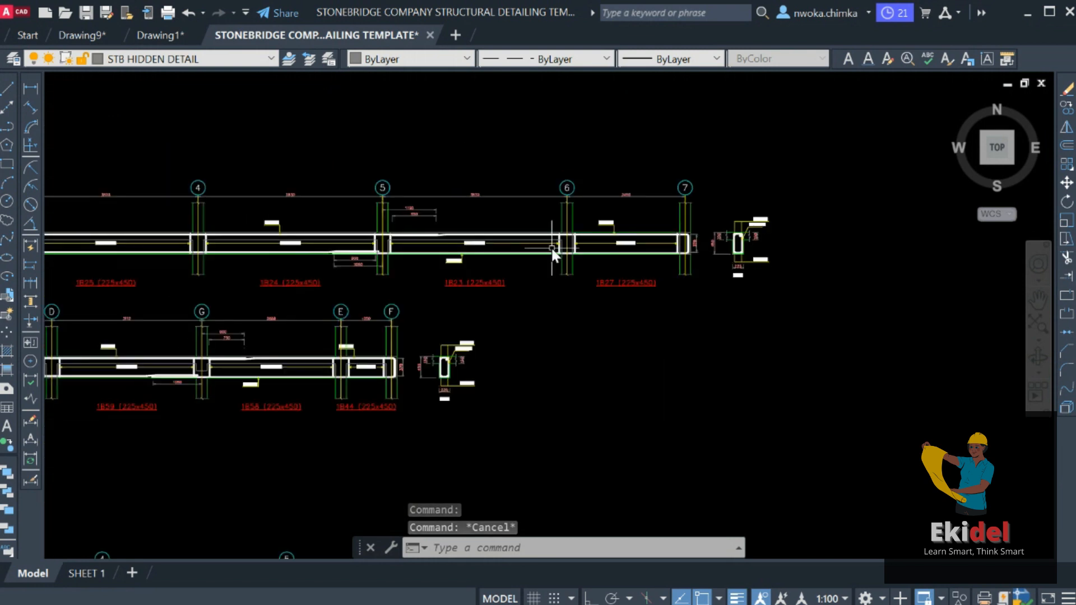
scroll(659, 265, "down", 4)
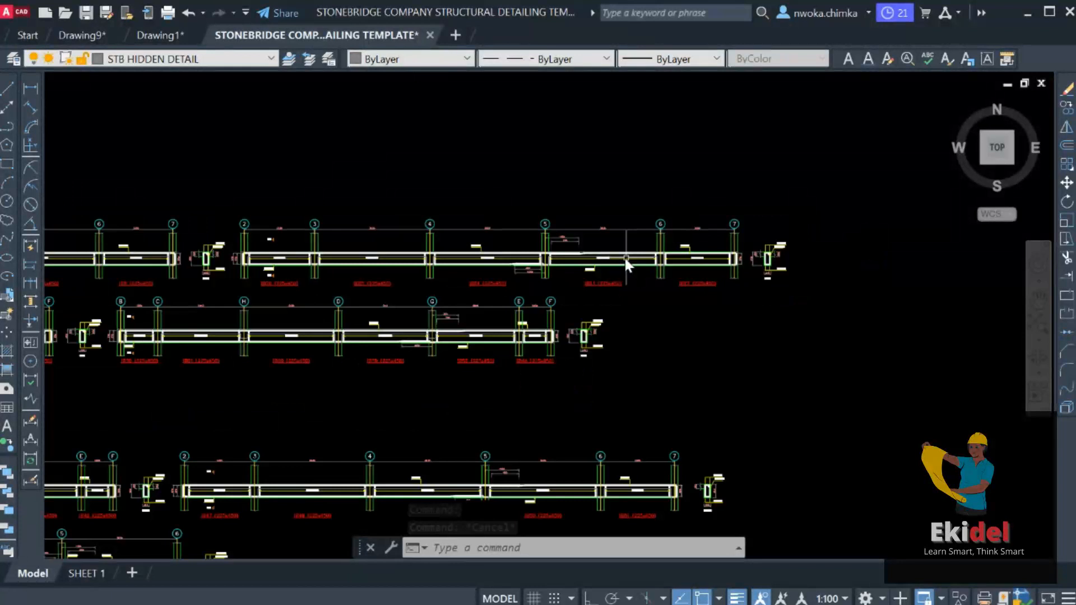
scroll(485, 235, "up", 8)
scroll(543, 247, "down", 8)
middle_click_drag(802, 304, 829, 307)
scroll(751, 303, "up", 8)
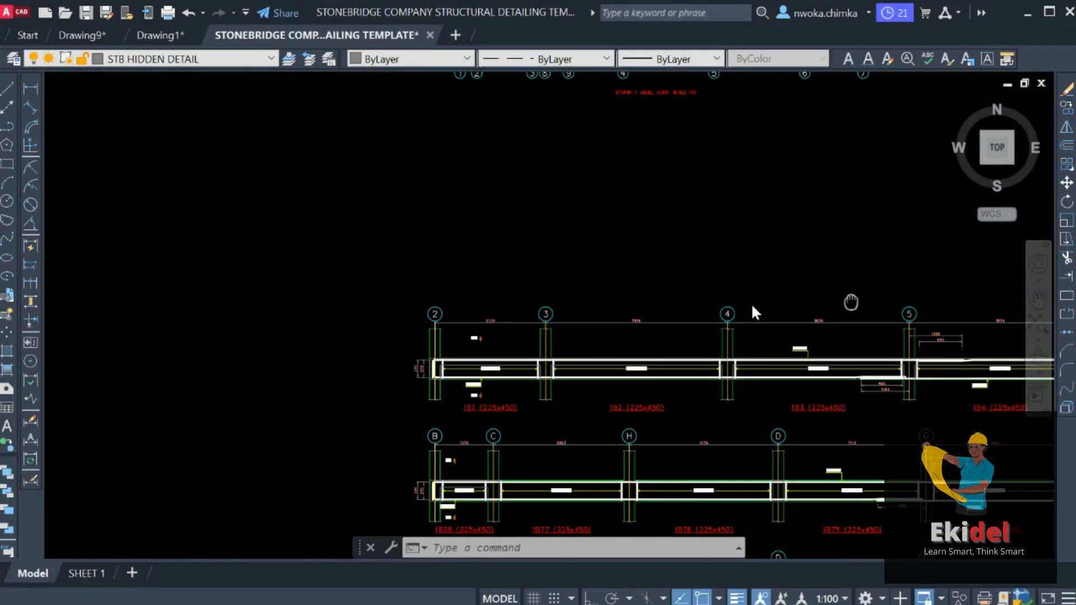
scroll(744, 305, "up", 2)
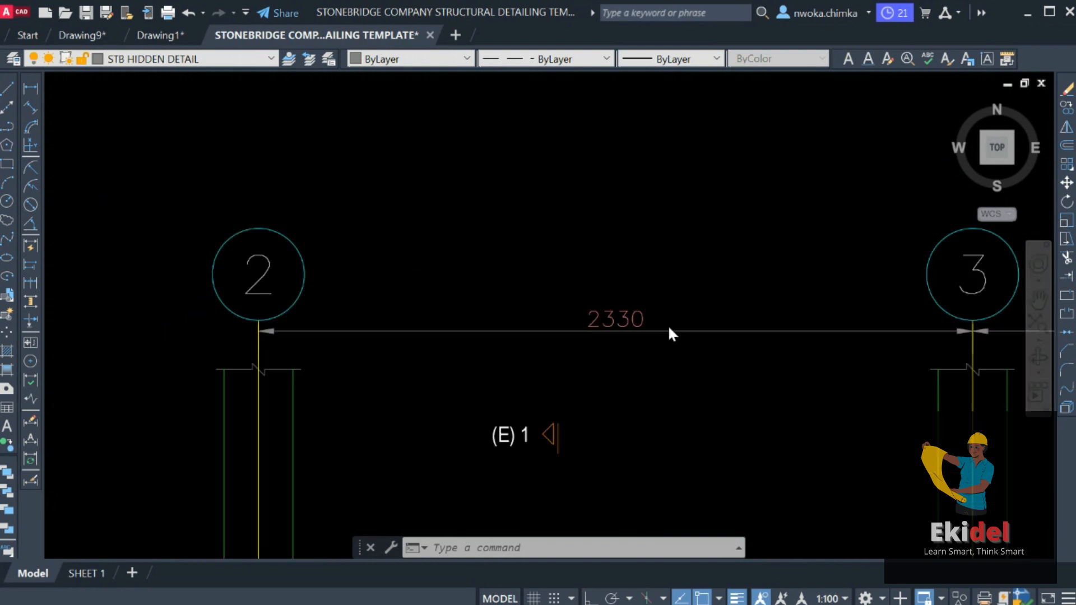
Step: Compare beam 1B1's dimension between gridlines 2 and 3 in Drawing1 with the same dimension in the STONEBRIDGE template
left_click(168, 32)
scroll(344, 227, "up", 5)
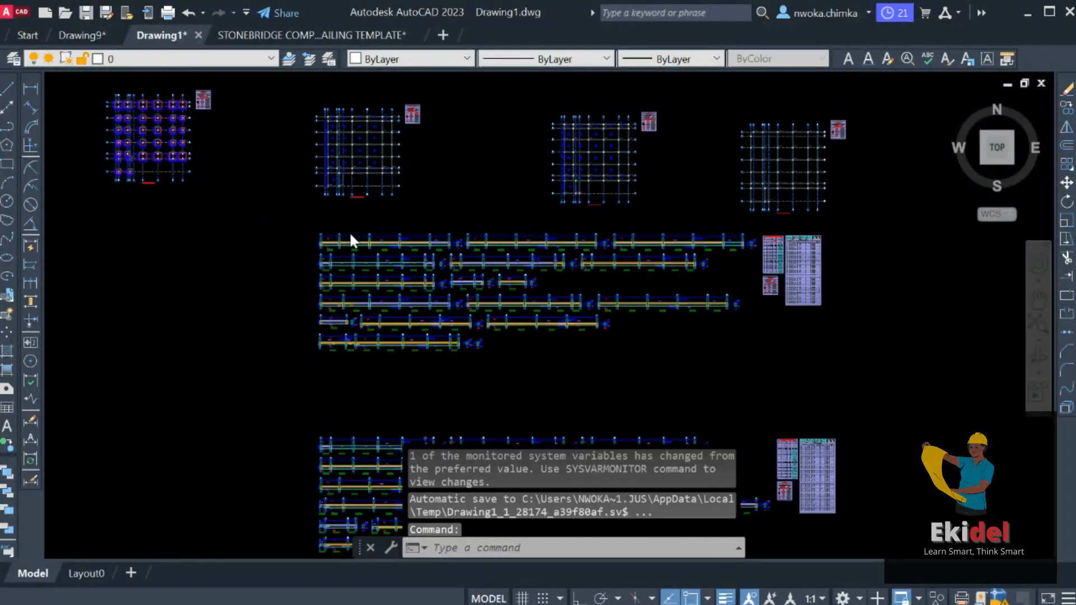
scroll(240, 233, "up", 8)
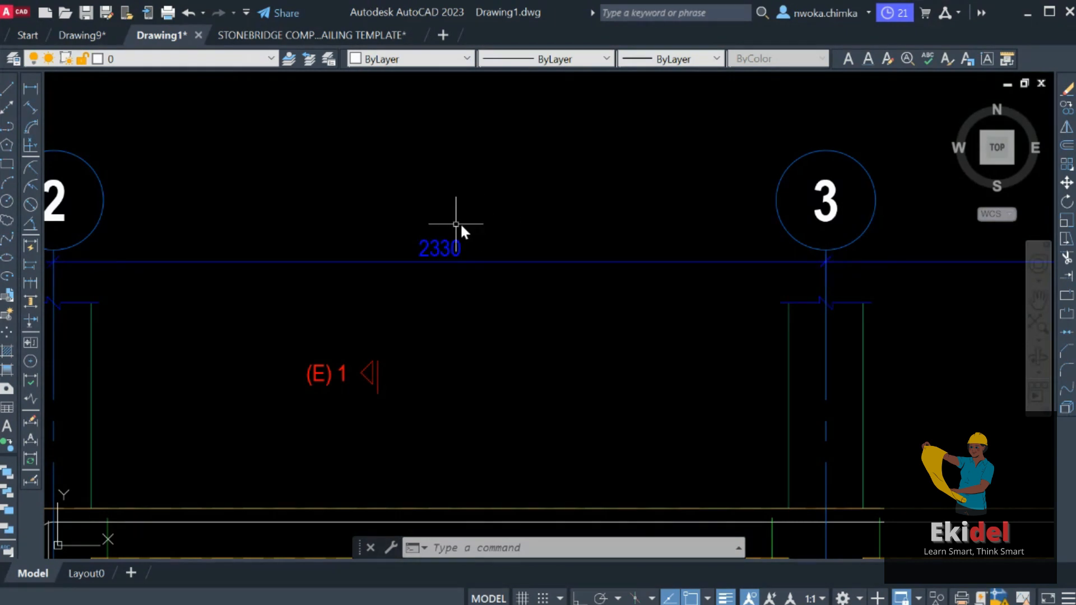
scroll(460, 223, "down", 4)
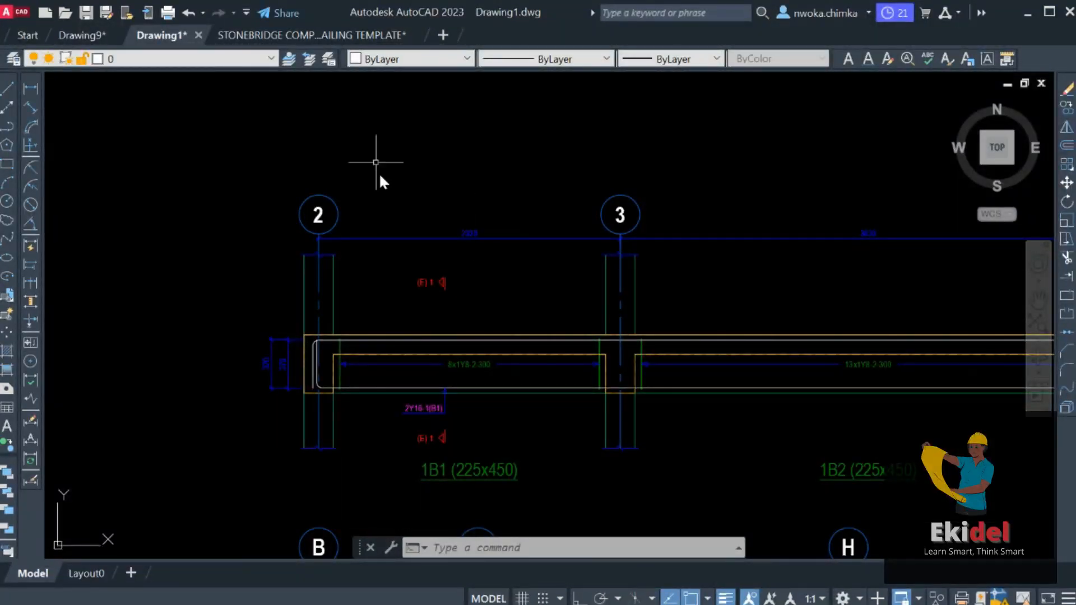
left_click(325, 33)
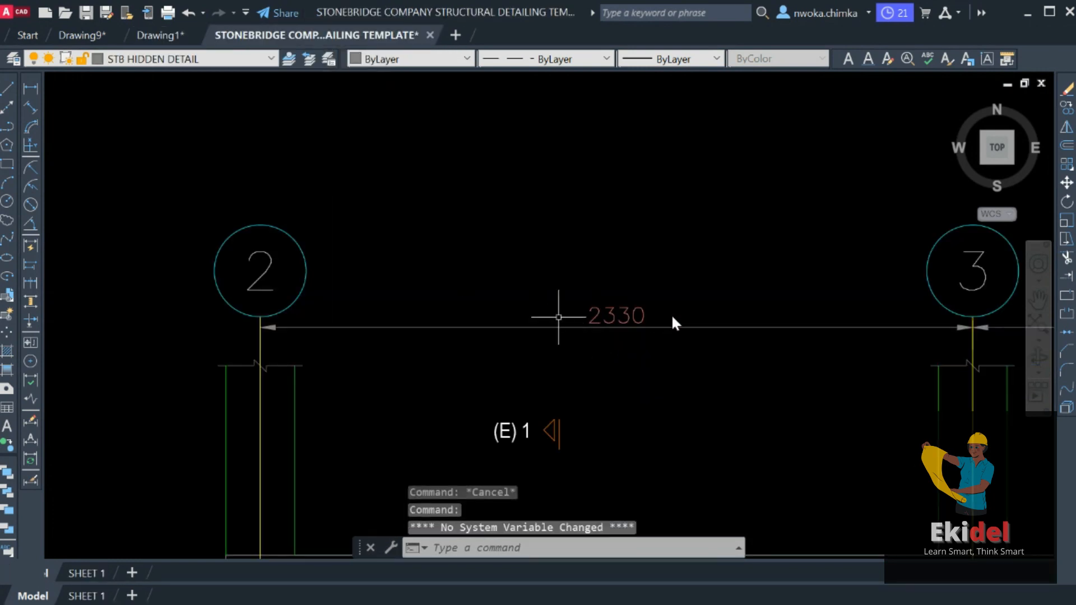
scroll(671, 317, "up", 2)
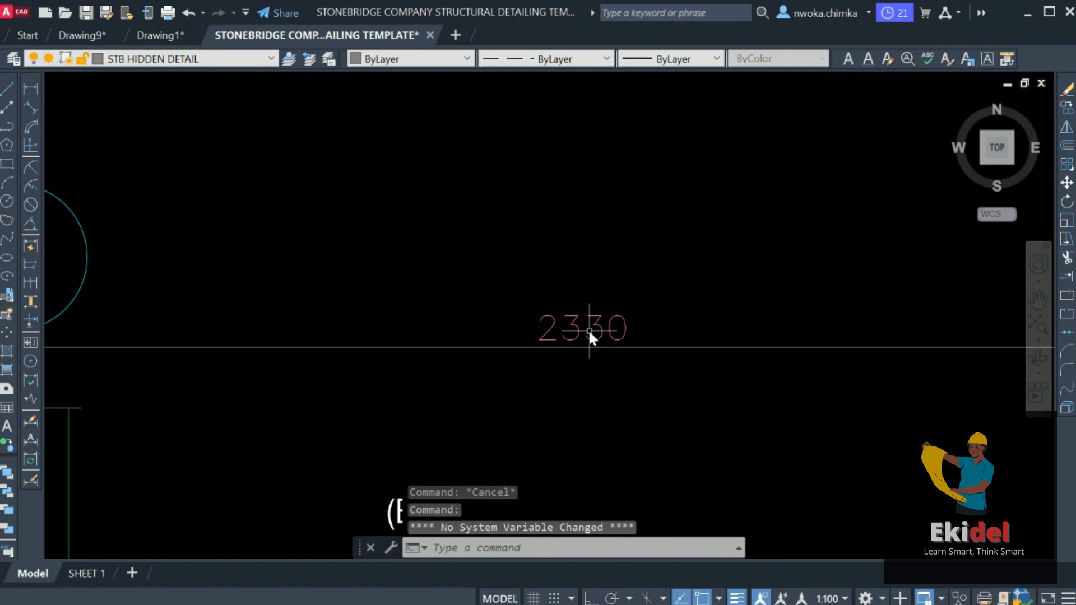
left_click(160, 35)
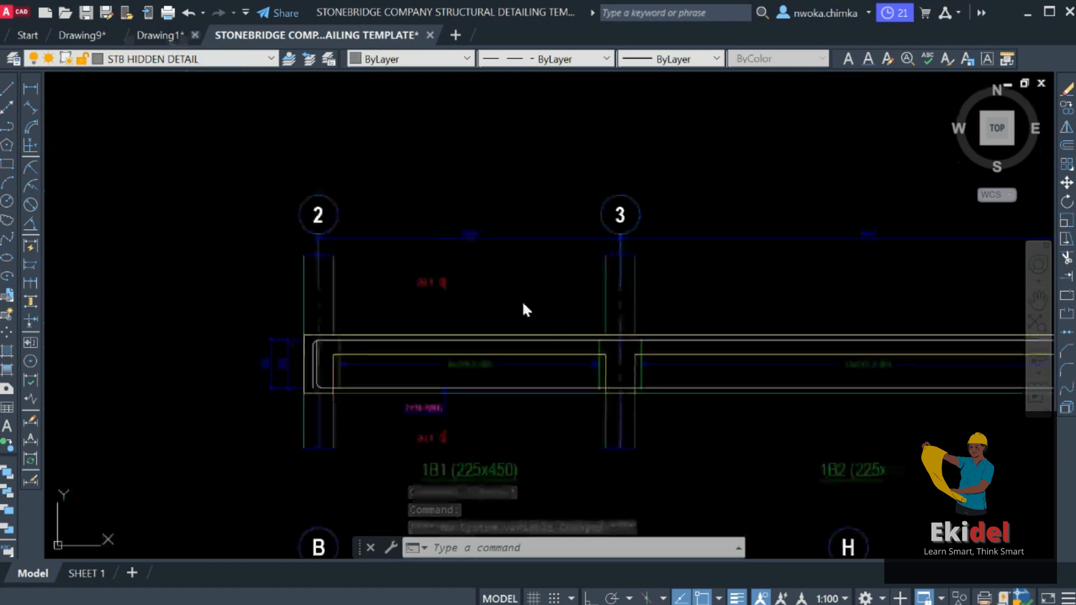
scroll(467, 228, "up", 4)
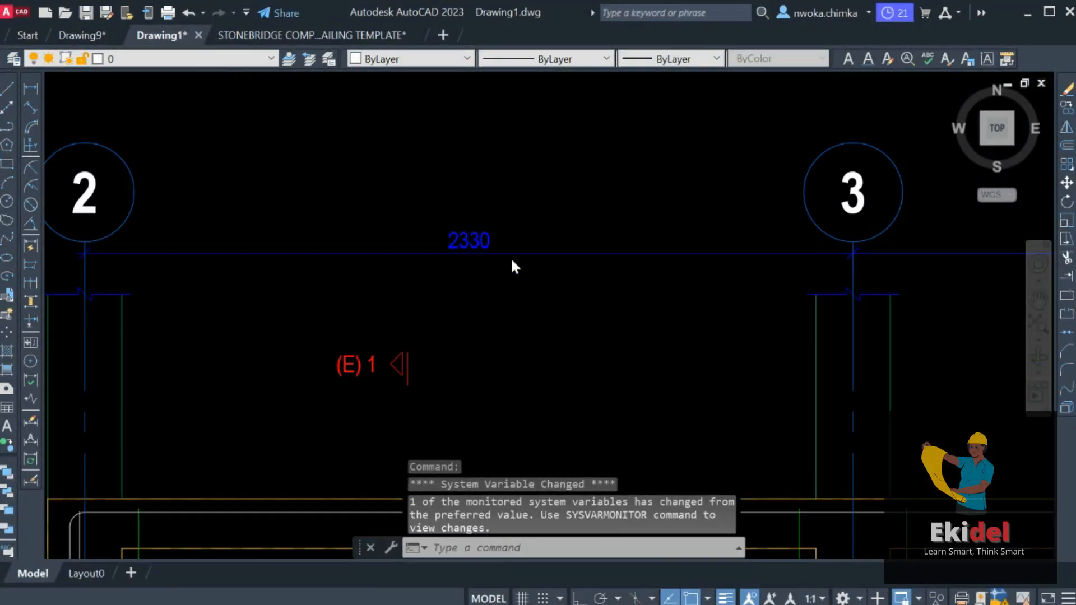
scroll(470, 228, "up", 2)
scroll(496, 270, "down", 2)
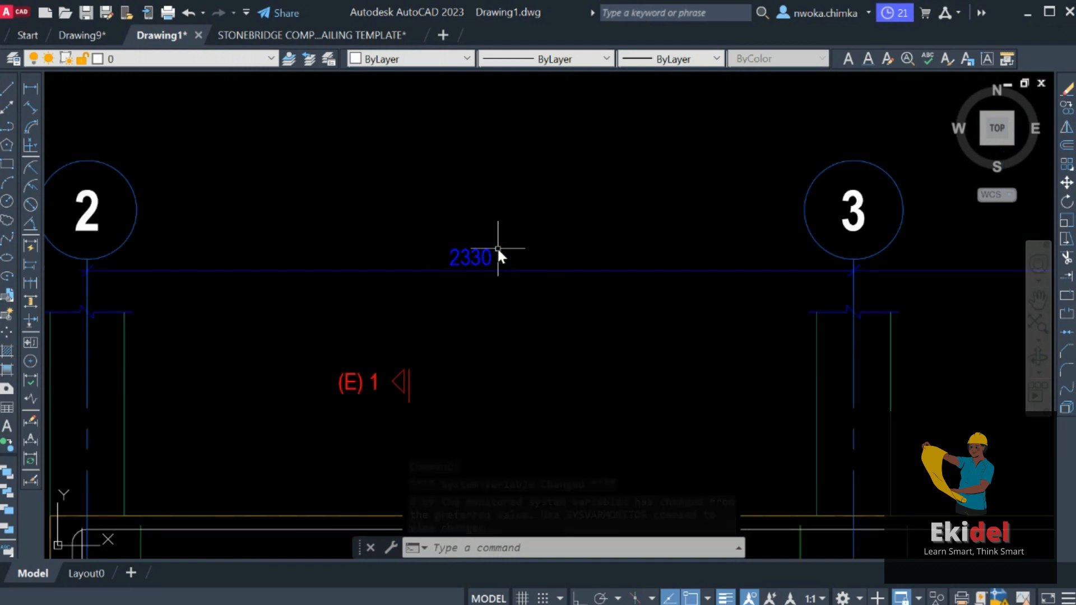
scroll(490, 243, "down", 2)
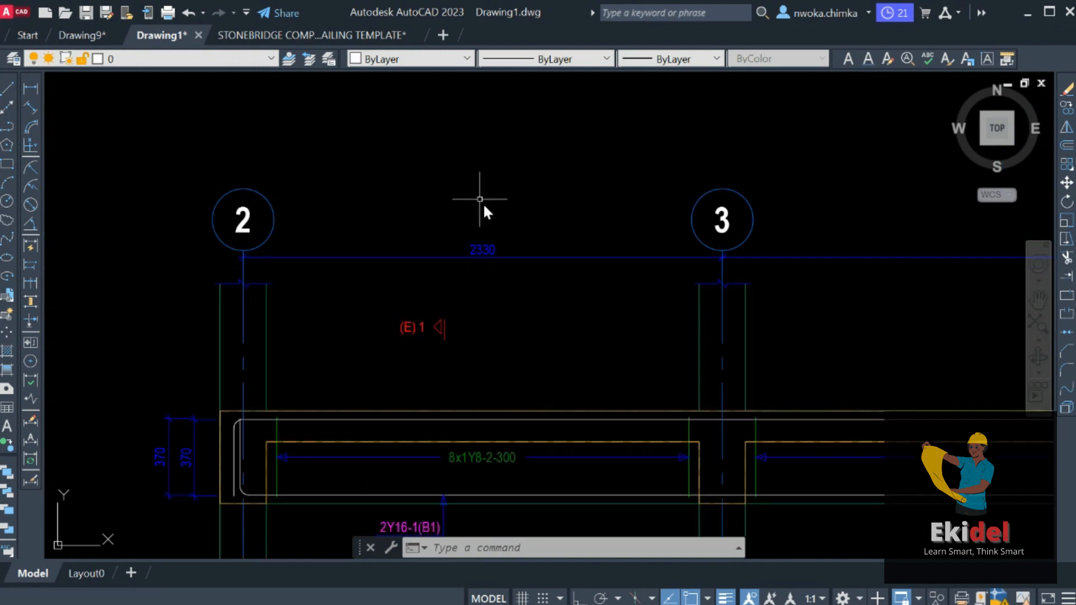
Step: Compare the gridline bubbles, arrowheads and dimension text above beam 1B1 in the STONEBRIDGE template with their counterparts in Drawing1
left_click(325, 35)
scroll(577, 241, "down", 5)
scroll(447, 271, "up", 4)
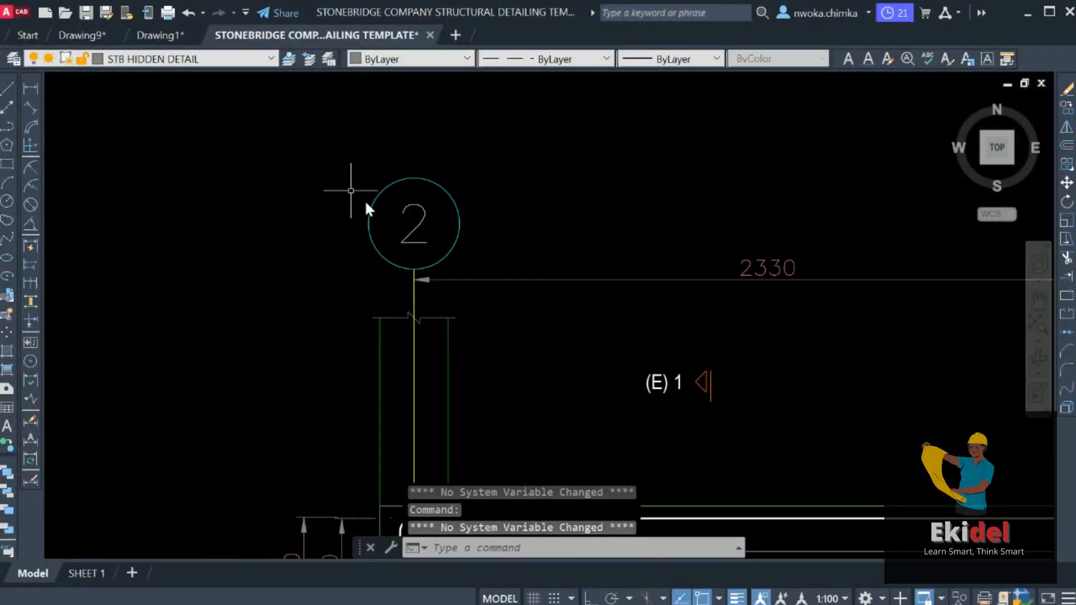
left_click(160, 35)
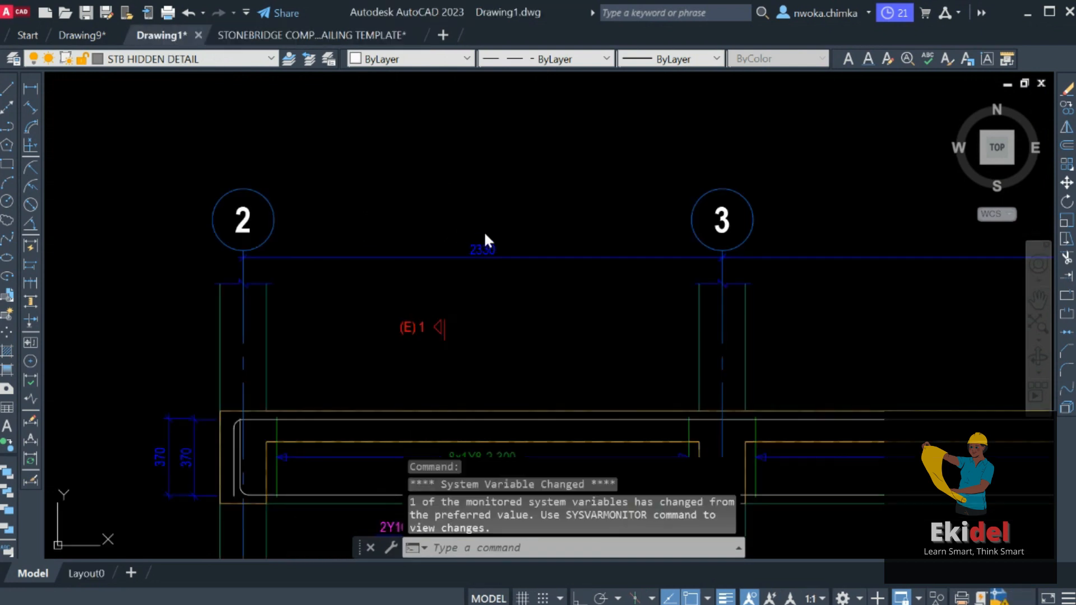
scroll(502, 262, "up", 2)
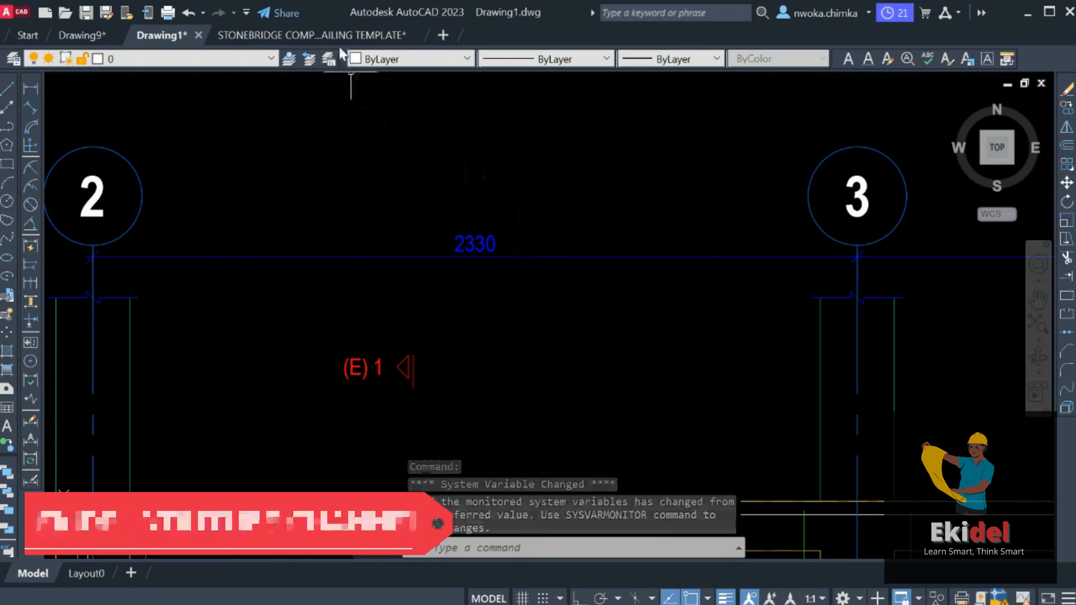
left_click(334, 33)
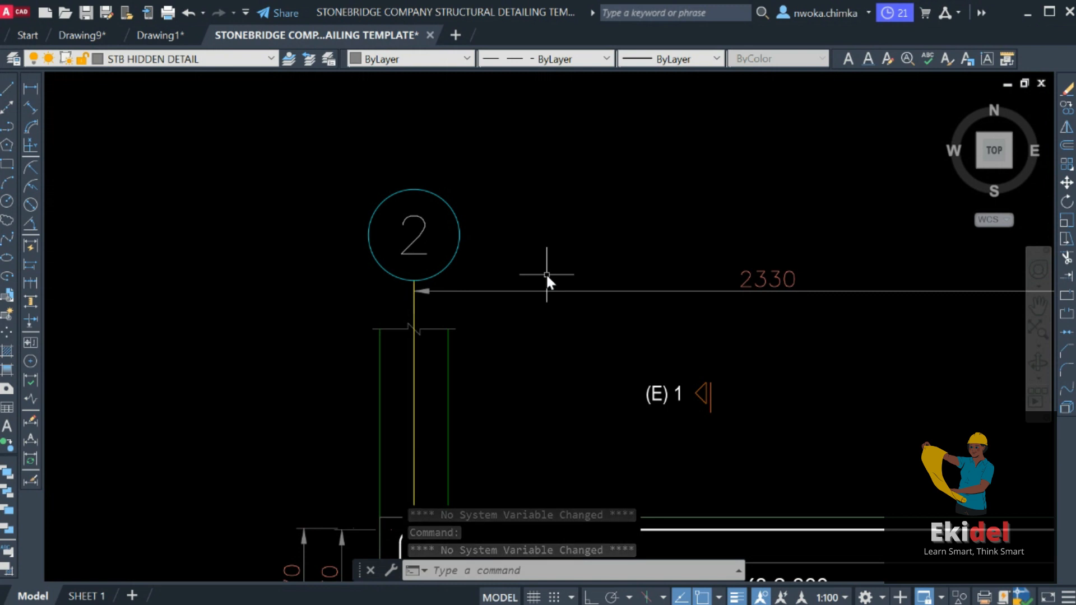
Step: Examine the beam elevations, including the lap dimensions near gridline 5 on beam 1B3 and near gridline G on beam 2B77
scroll(397, 199, "down", 10)
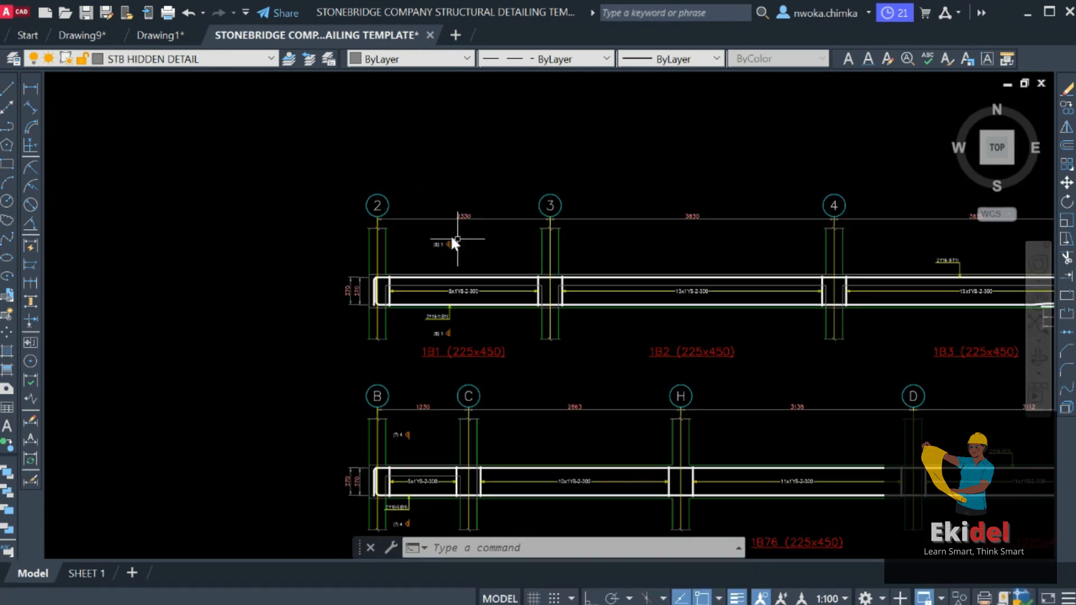
middle_click_drag(624, 297, 428, 298)
scroll(477, 285, "down", 5)
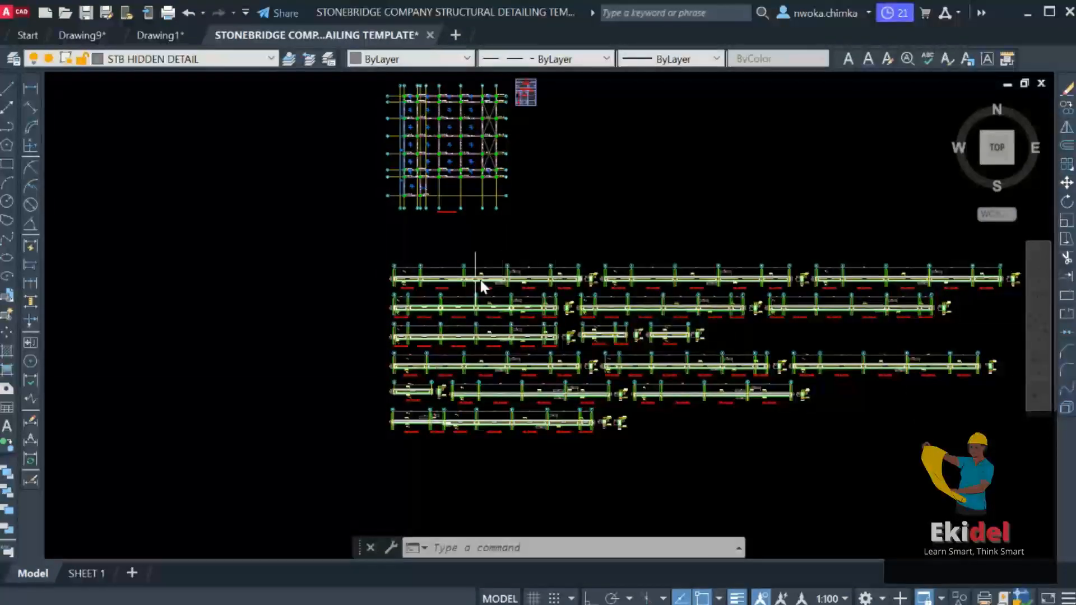
scroll(455, 278, "up", 5)
scroll(633, 249, "up", 8)
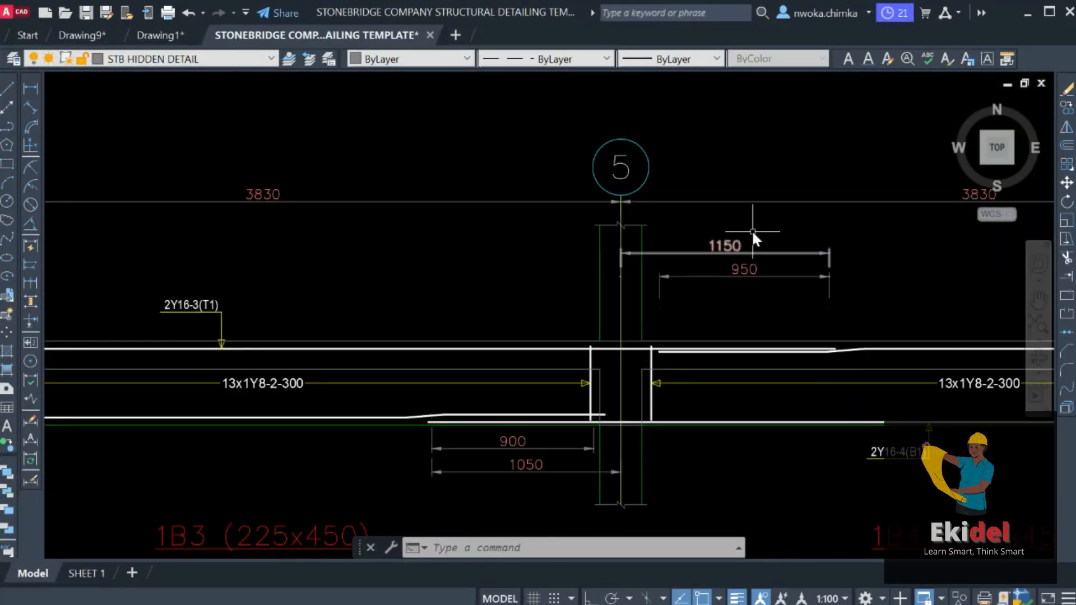
scroll(963, 248, "down", 10)
middle_click_drag(629, 305, 795, 283)
scroll(795, 283, "down", 2)
middle_click_drag(359, 362, 1026, 292)
scroll(583, 348, "up", 2)
scroll(372, 356, "up", 8)
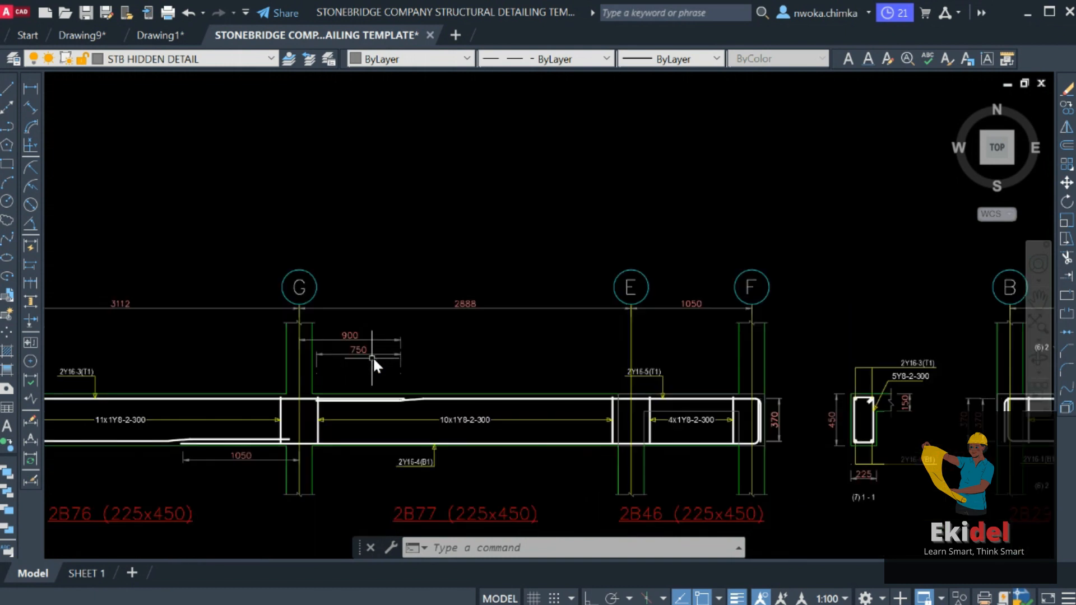
scroll(355, 341, "down", 6)
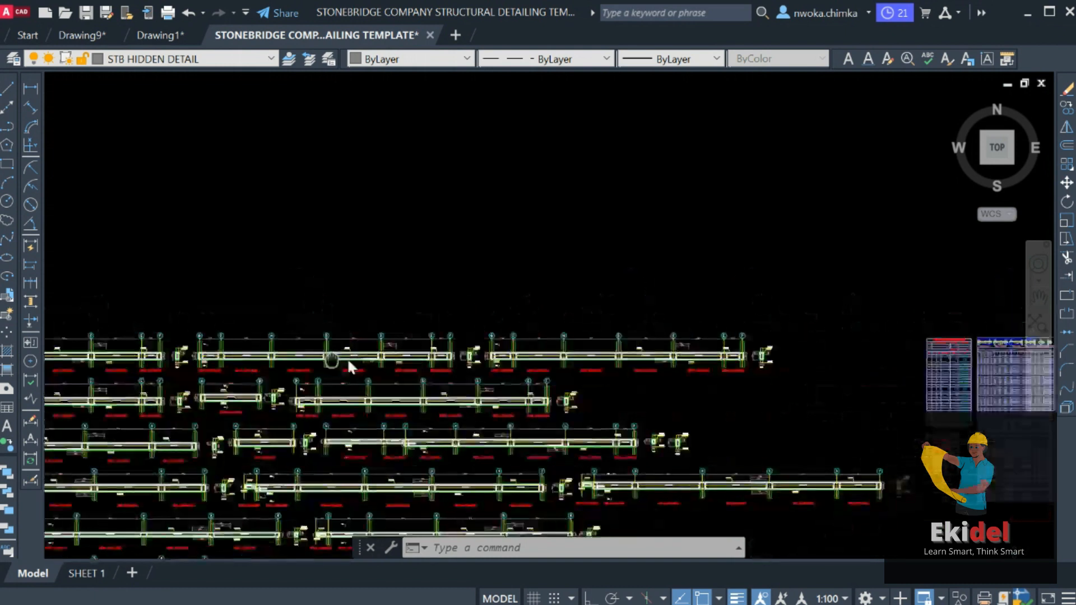
Step: Examine the Storey 1 floor layout's beam, column and slab labels along gridlines F and E
scroll(713, 356, "down", 1)
middle_click_drag(741, 344, 449, 385)
scroll(448, 385, "down", 2)
middle_click_drag(610, 359, 288, 382)
scroll(288, 382, "down", 2)
middle_click_drag(633, 368, 564, 372)
scroll(583, 260, "up", 5)
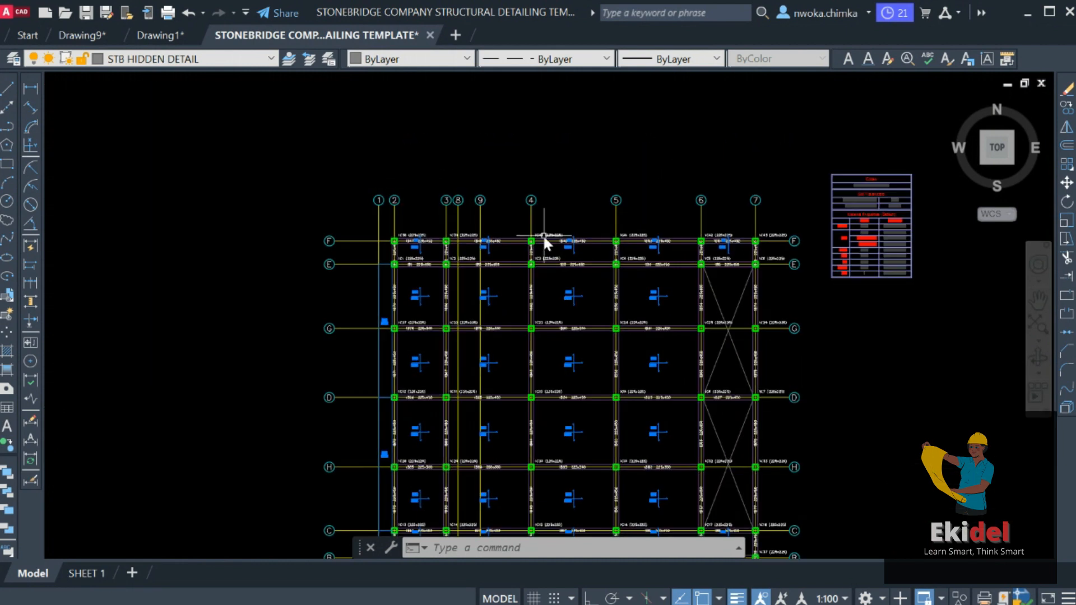
scroll(543, 234, "up", 3)
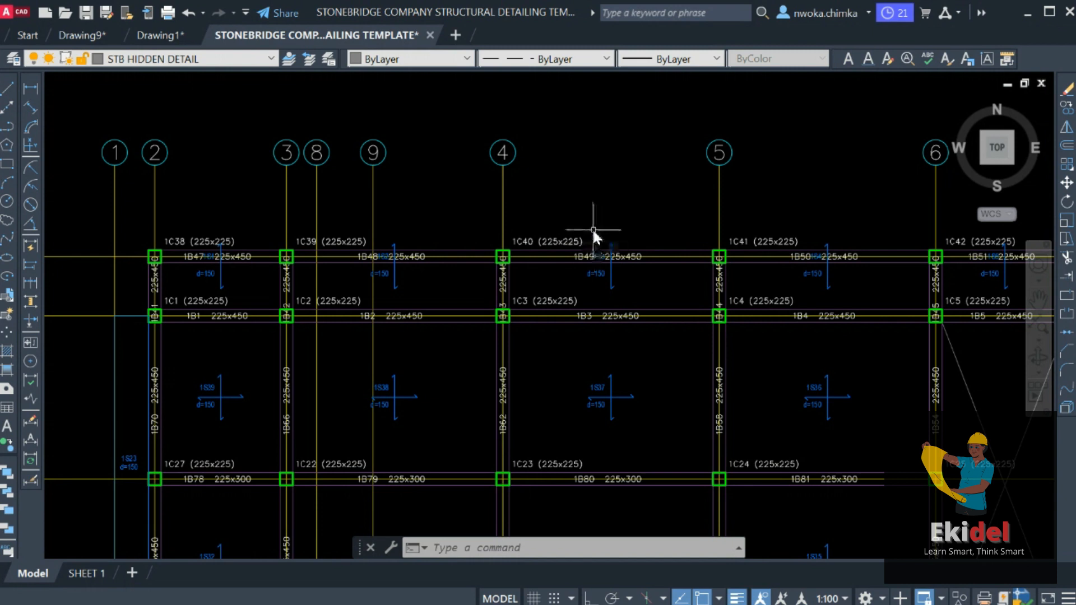
scroll(503, 269, "down", 2)
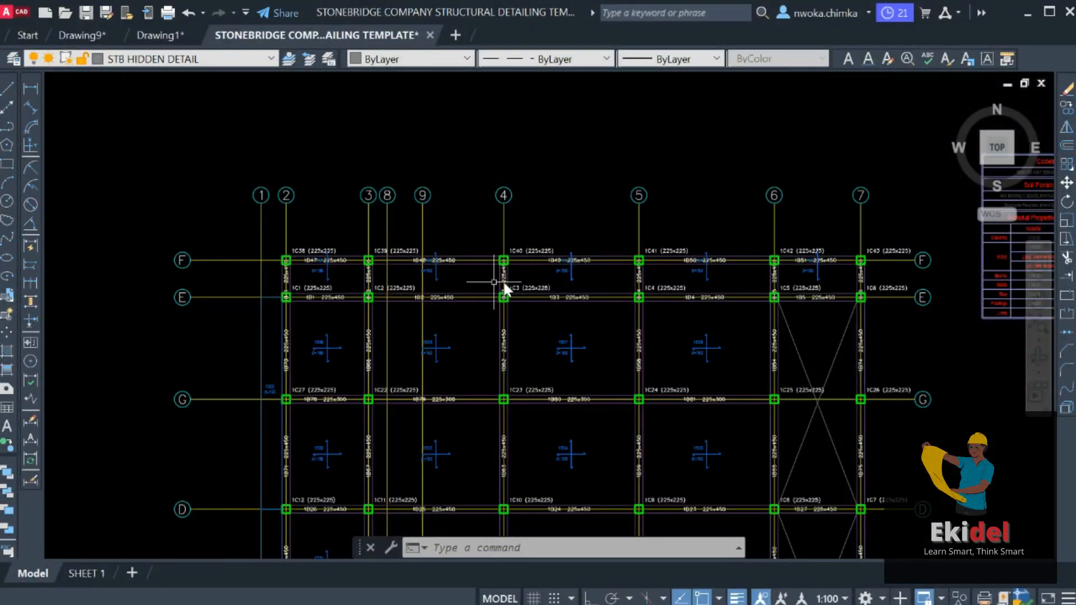
scroll(351, 285, "up", 2)
scroll(312, 249, "up", 5)
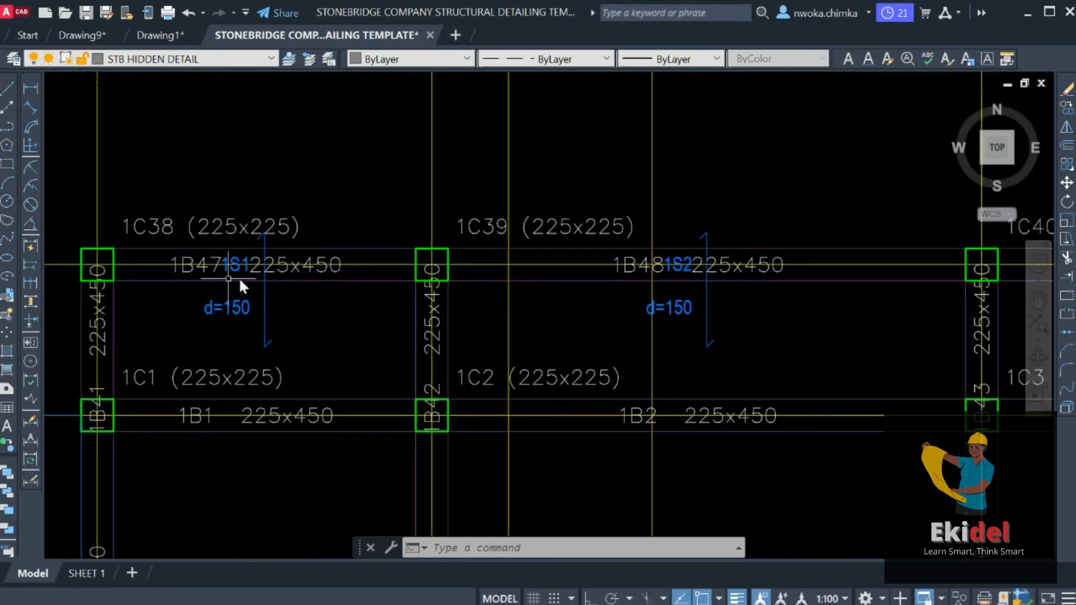
scroll(239, 275, "down", 2)
middle_click_drag(539, 240, 412, 274)
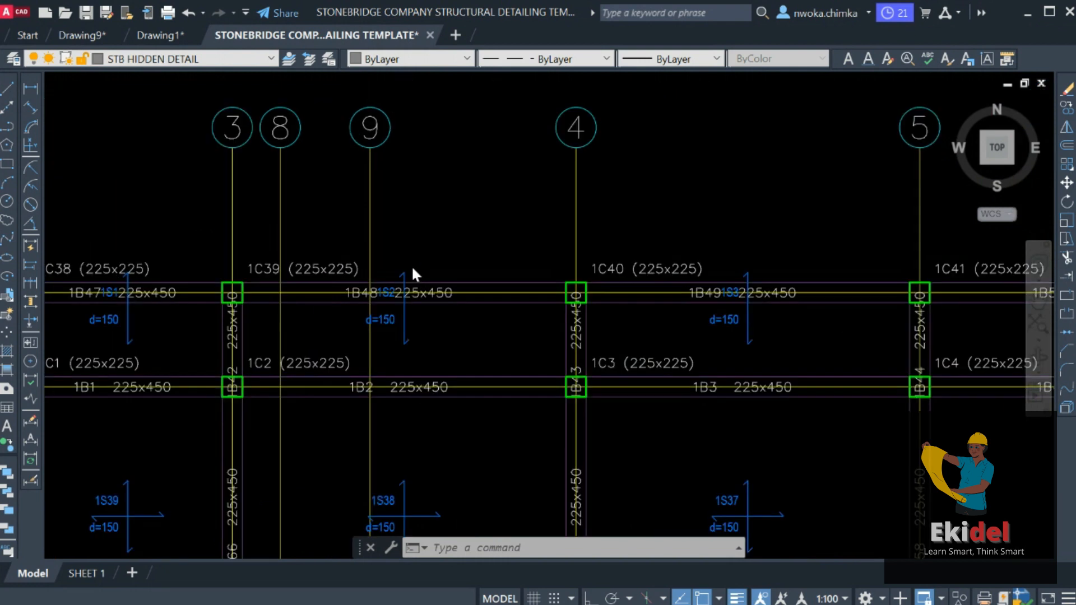
scroll(412, 269, "down", 2)
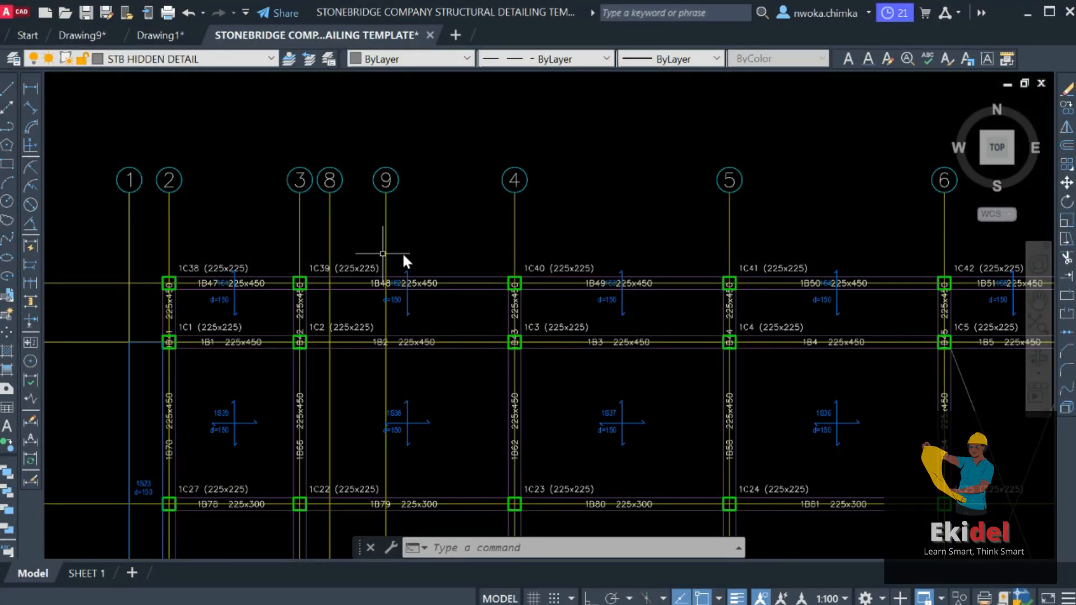
scroll(278, 265, "down", 2)
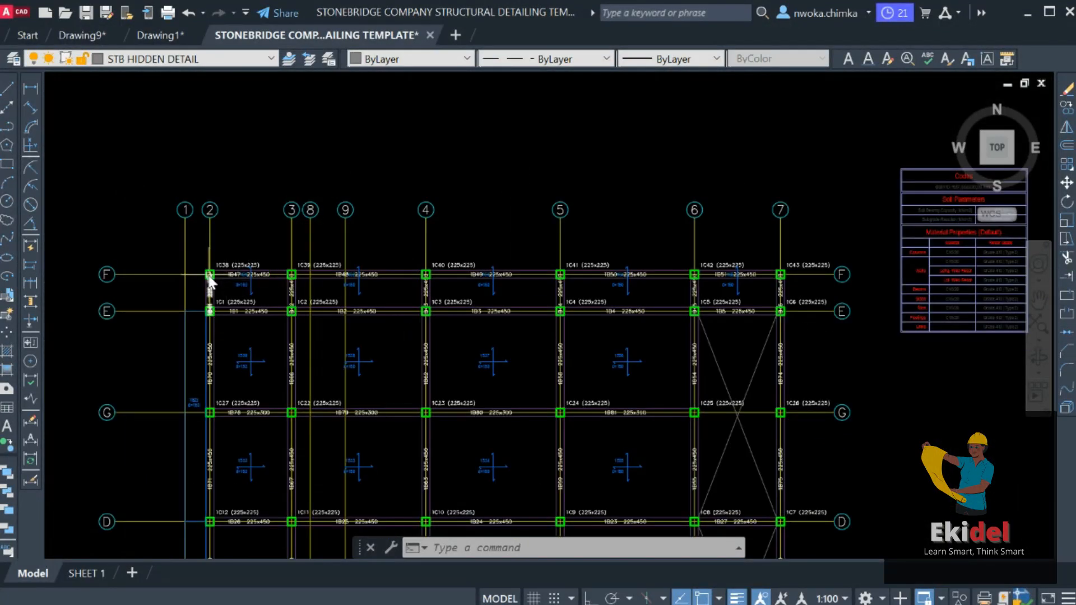
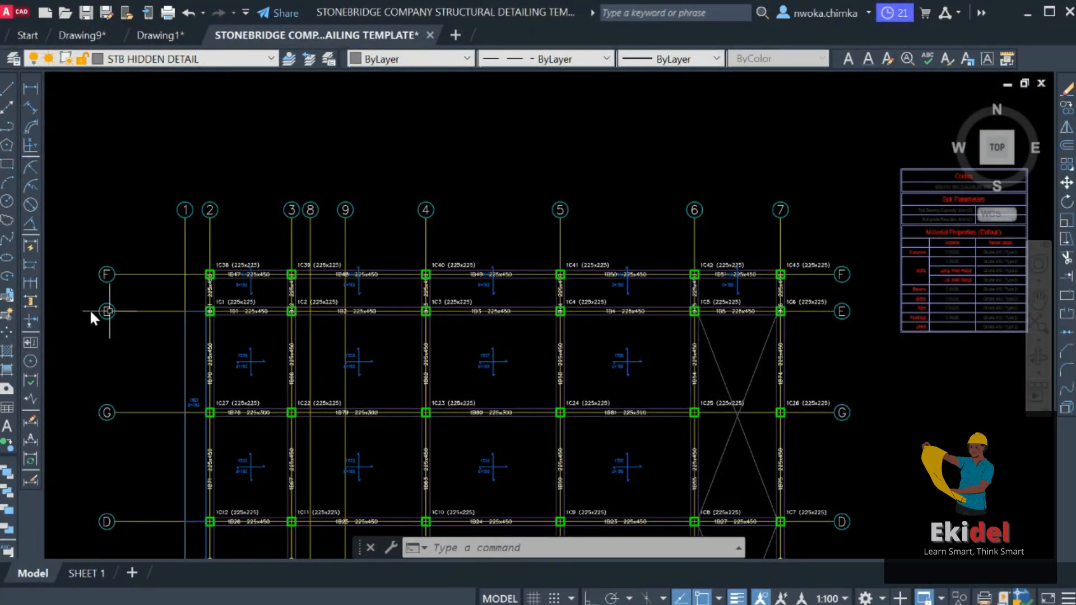
Step: Examine the remaining labels of the Storey 1 floor layout from gridline G to A, including the 1B80 beam label
middle_click_drag(776, 317, 746, 143)
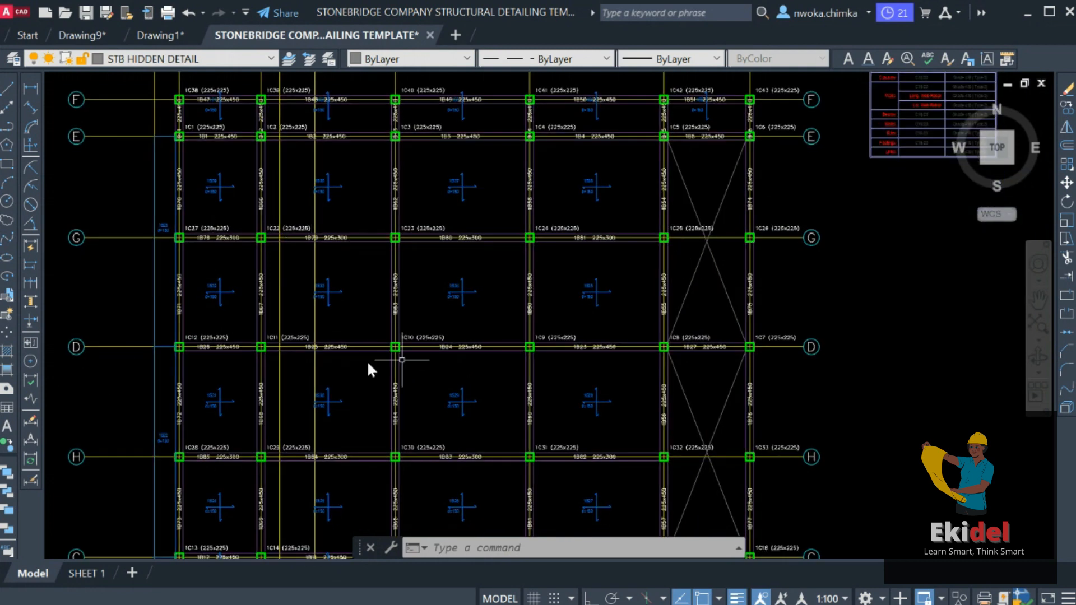
middle_click_drag(485, 429, 488, 314)
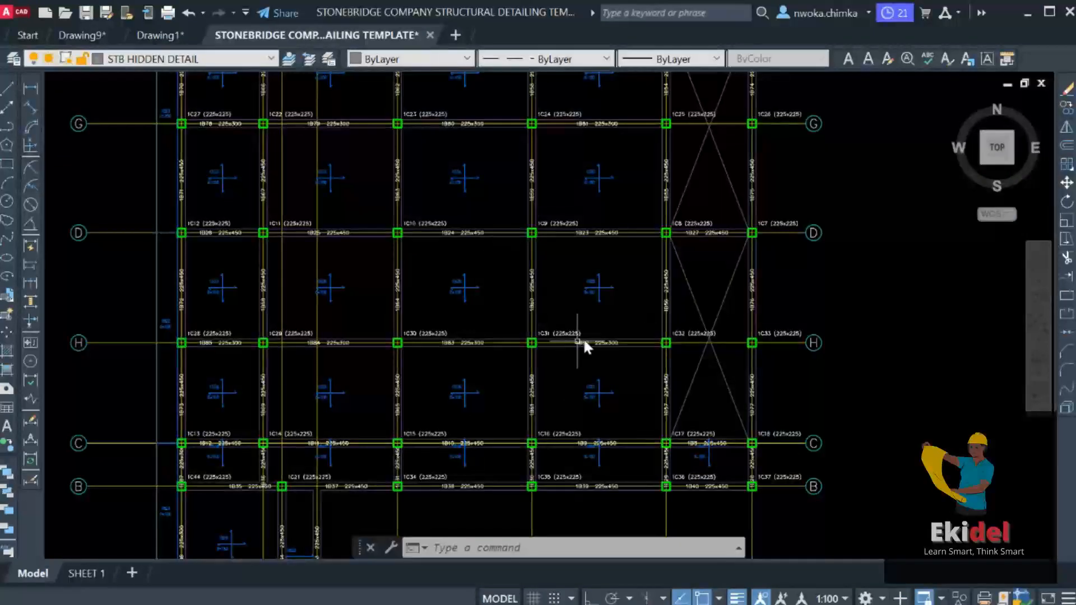
scroll(504, 336, "down", 2)
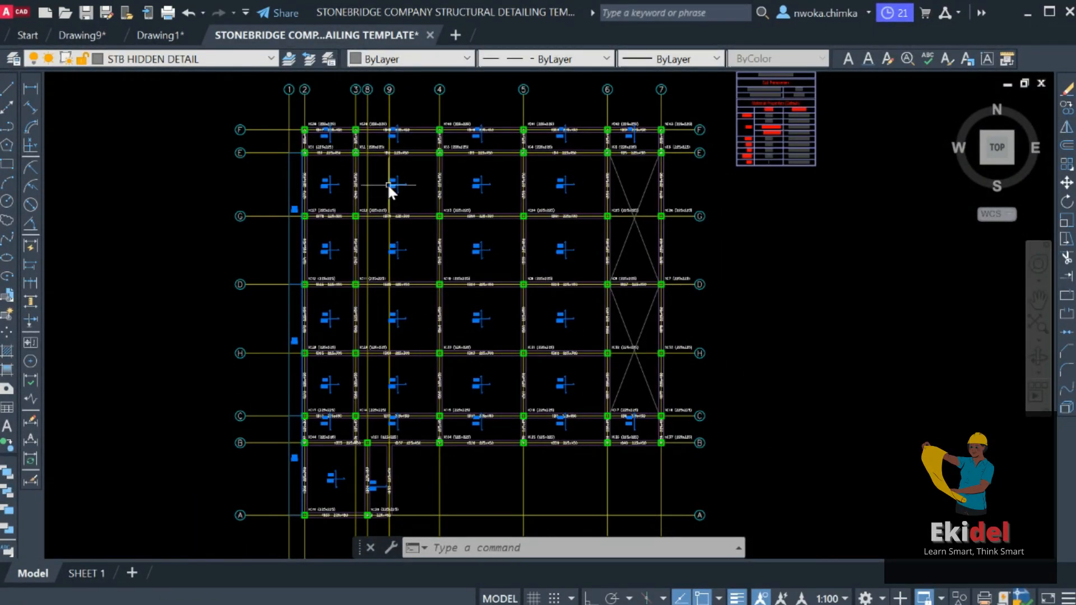
scroll(482, 218, "up", 6)
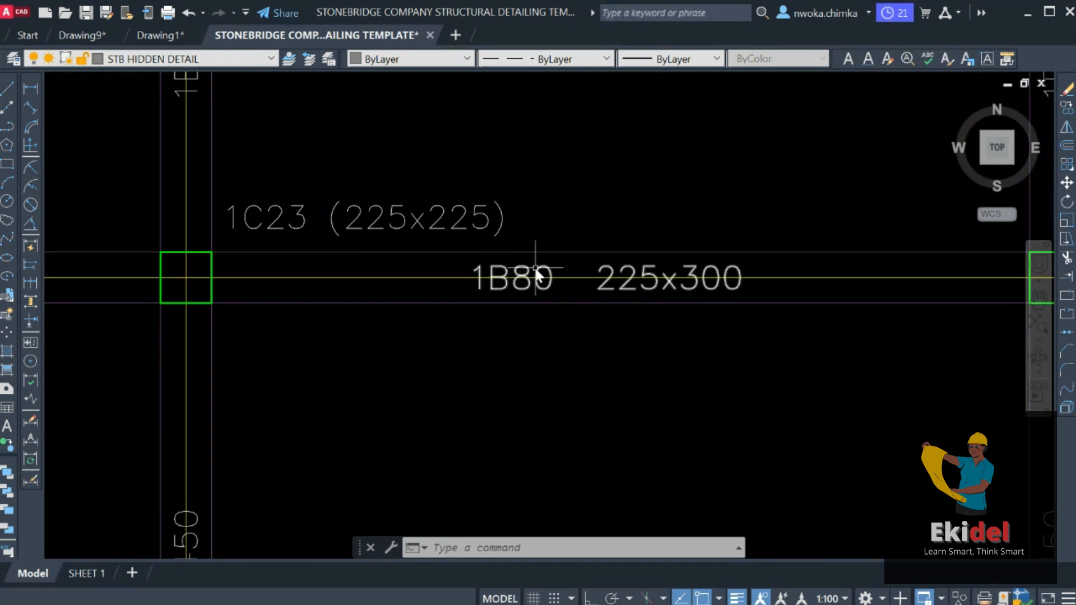
scroll(527, 179, "down", 6)
scroll(569, 407, "up", 4)
scroll(576, 343, "down", 5)
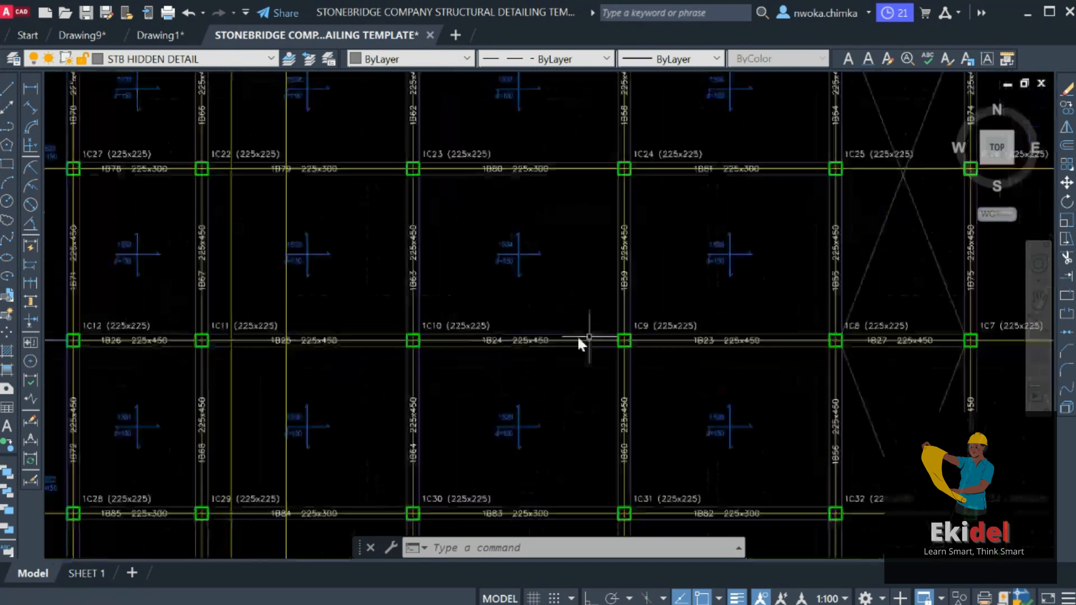
scroll(613, 355, "up", 1)
scroll(641, 389, "down", 2)
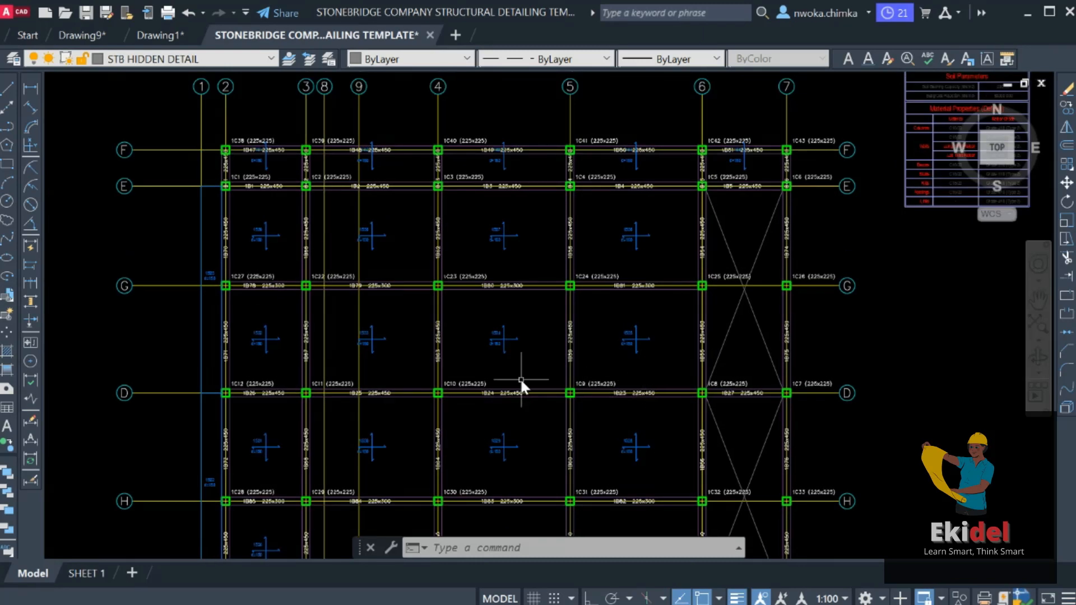
scroll(556, 361, "down", 2)
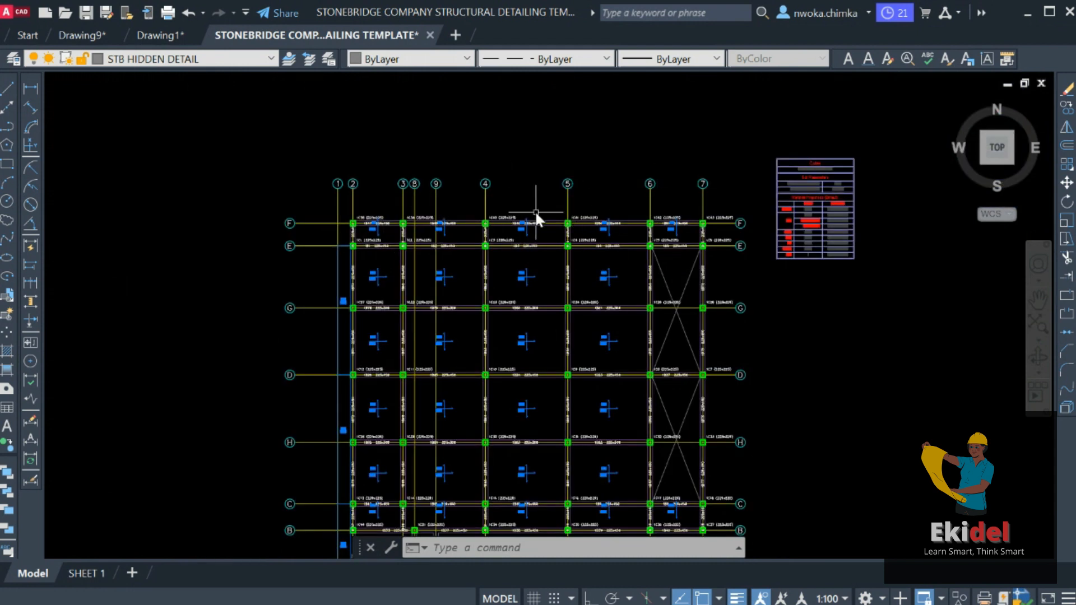
scroll(536, 213, "down", 2)
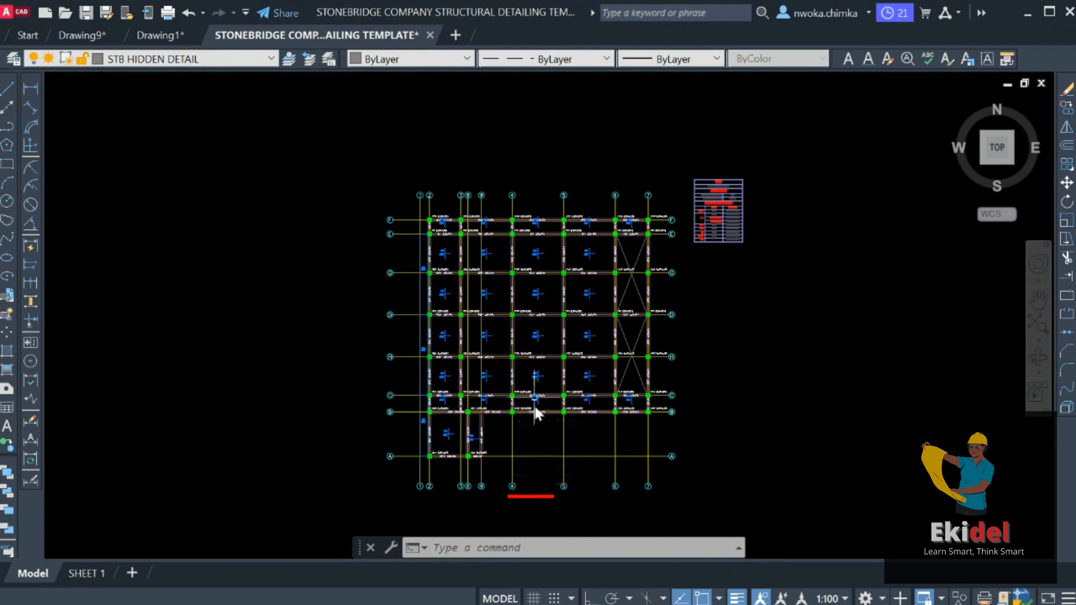
scroll(514, 281, "up", 3)
scroll(513, 234, "down", 2)
scroll(520, 480, "up", 1)
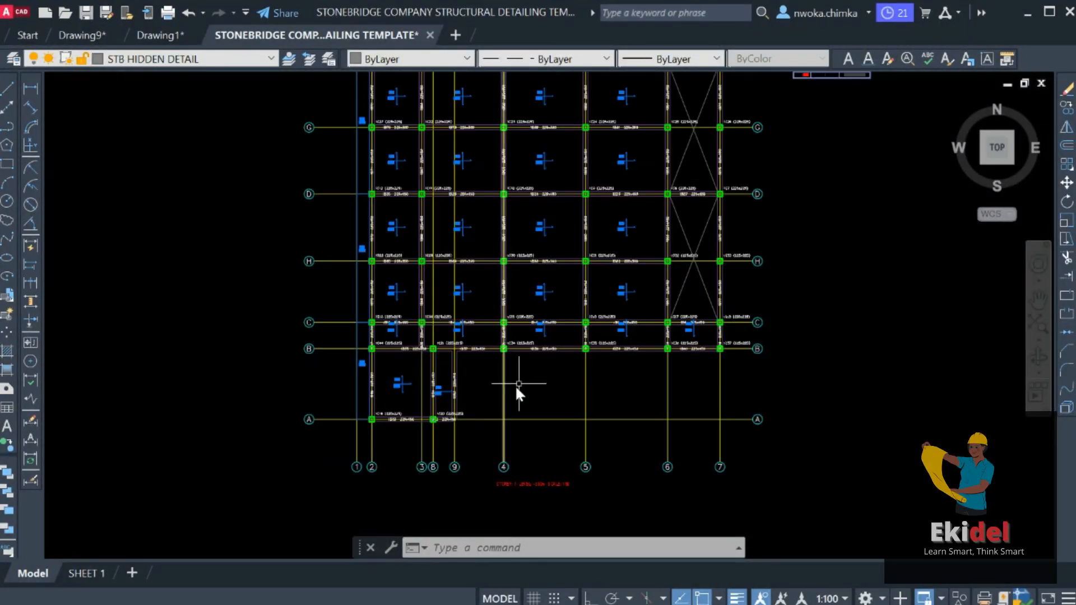
scroll(529, 358, "down", 2)
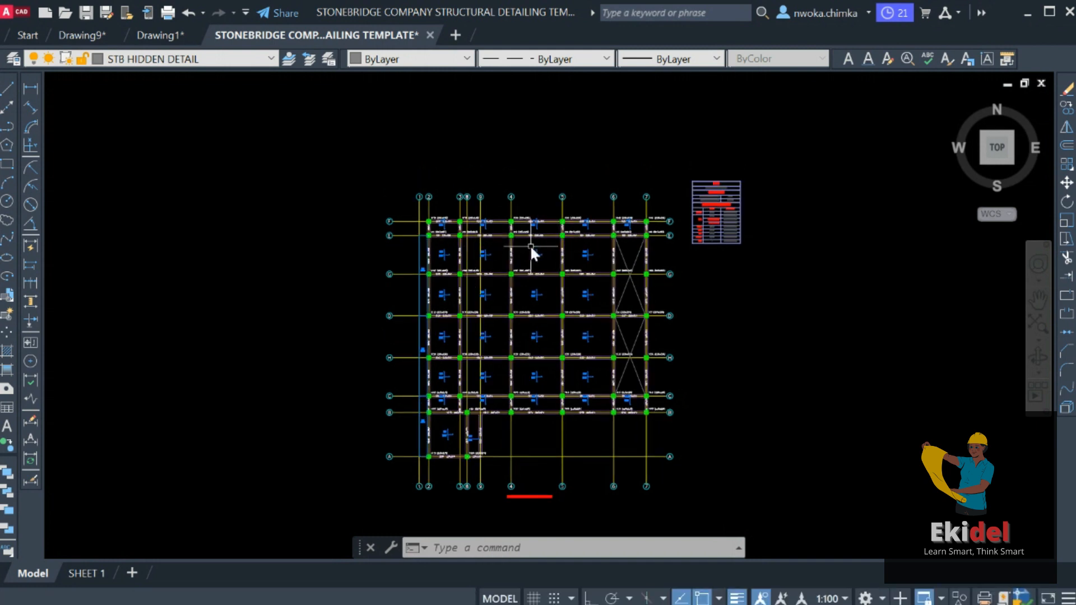
Step: Select the 1B50 beam label on gridline F to check its layer, and clear the selection
scroll(527, 226, "up", 5)
scroll(751, 306, "up", 2)
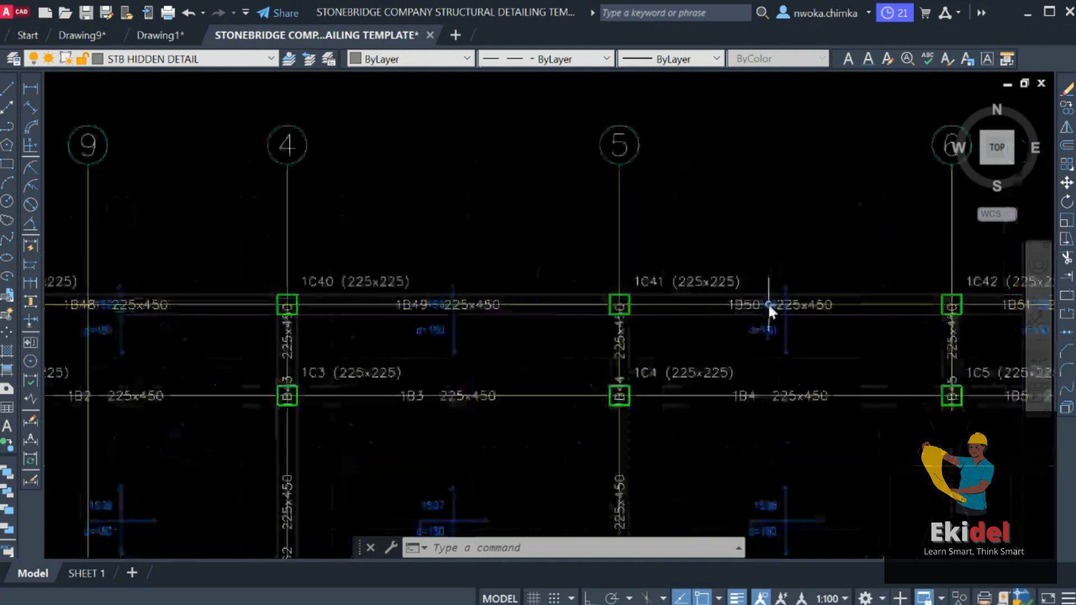
scroll(747, 305, "up", 4)
left_click(747, 306)
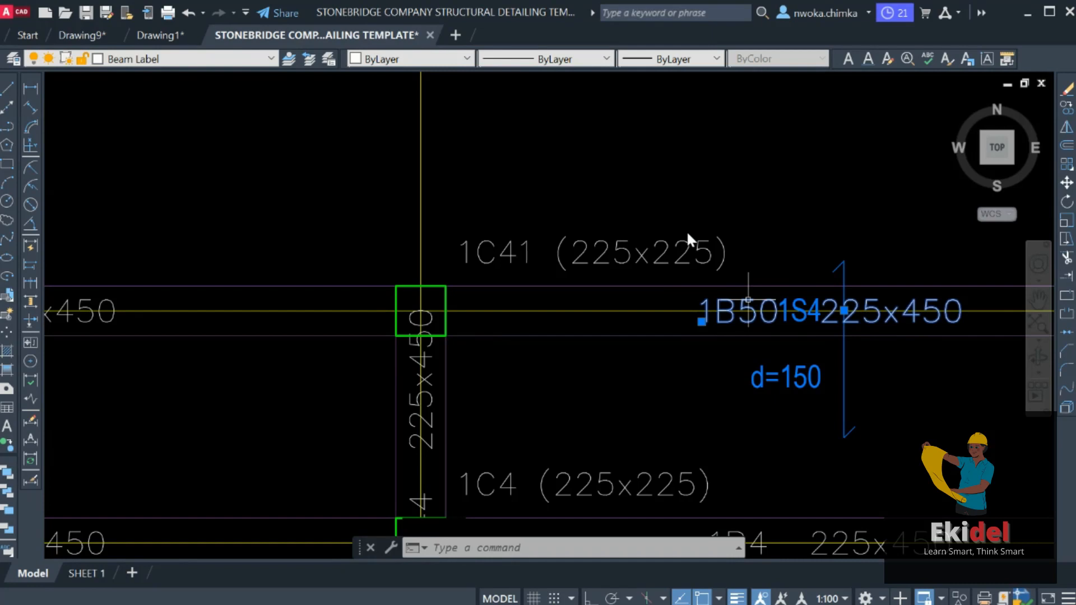
key("Escape")
Step: Copy the BEAM 1 (225 x 450) label from the reference plan to above gridlines 4 and 5 of the Storey 1 floor layout
scroll(838, 234, "down", 10)
middle_click_drag(636, 281, 863, 364)
scroll(863, 364, "down", 3)
middle_click_drag(547, 312, 595, 329)
scroll(775, 281, "down", 4)
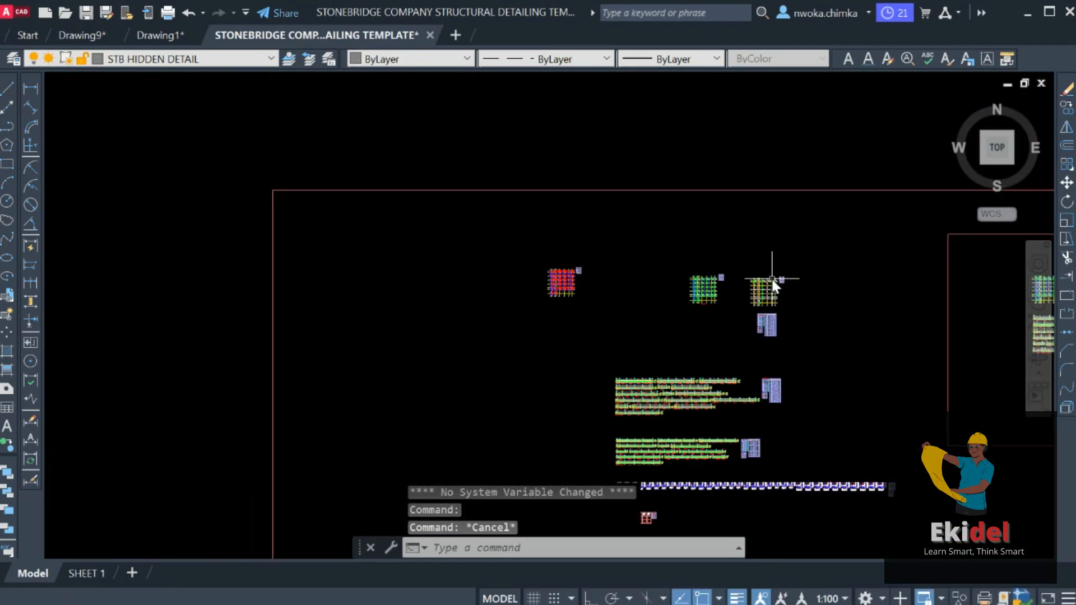
scroll(708, 288, "down", 3)
scroll(507, 312, "up", 3)
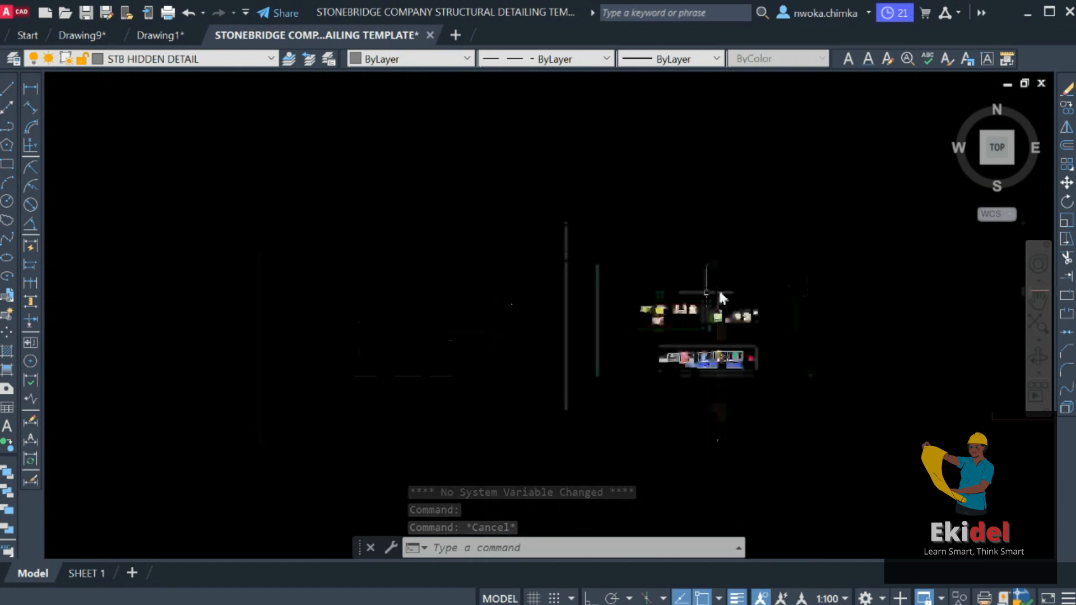
scroll(628, 311, "up", 3)
scroll(628, 311, "up", 4)
scroll(504, 328, "up", 4)
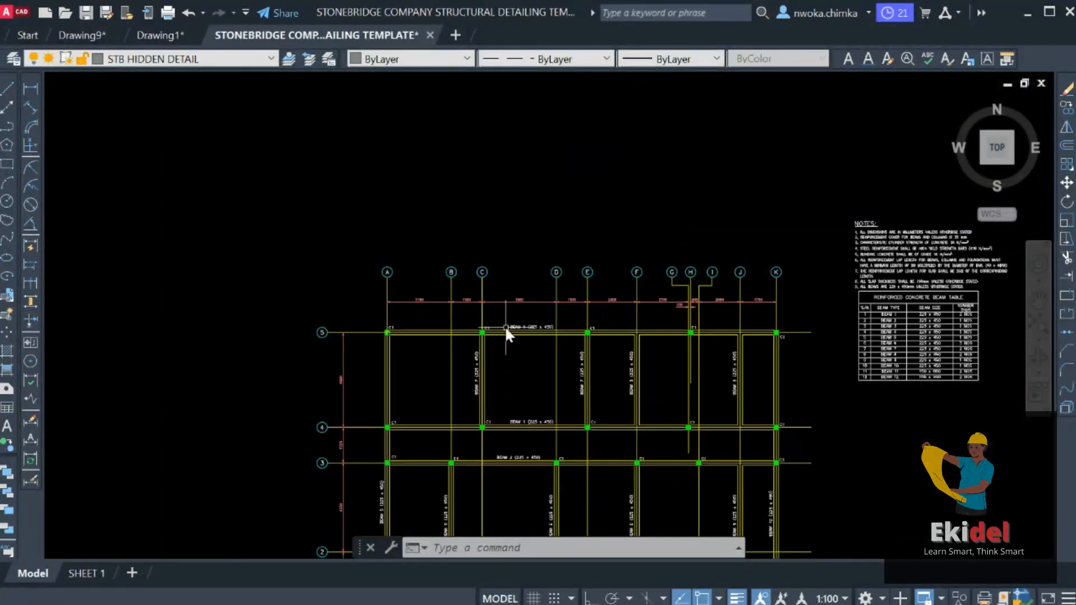
scroll(603, 295, "up", 2)
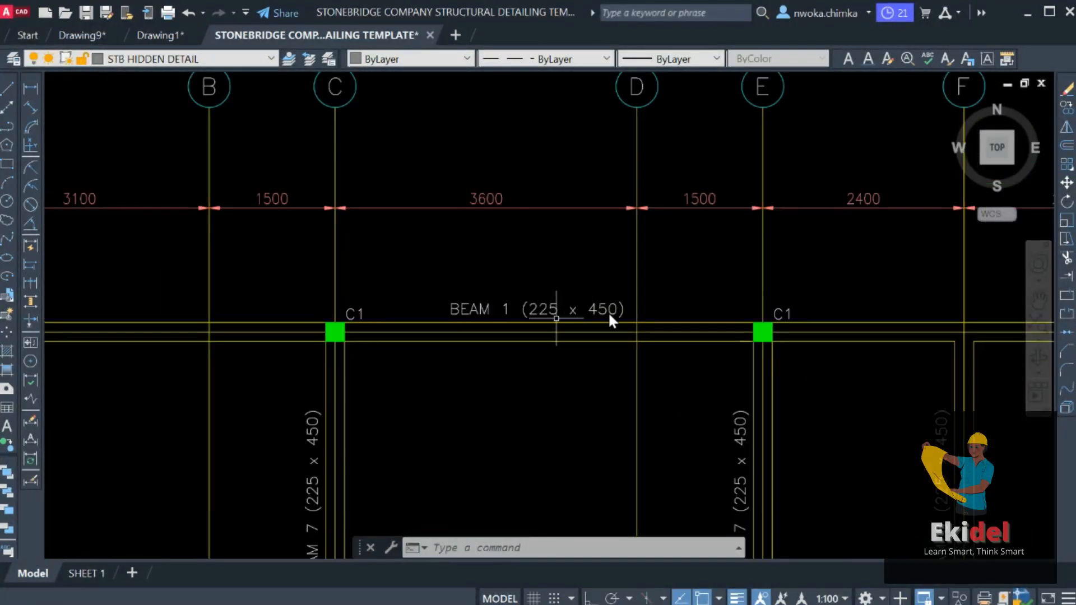
left_click(550, 310)
type("co")
key("Return")
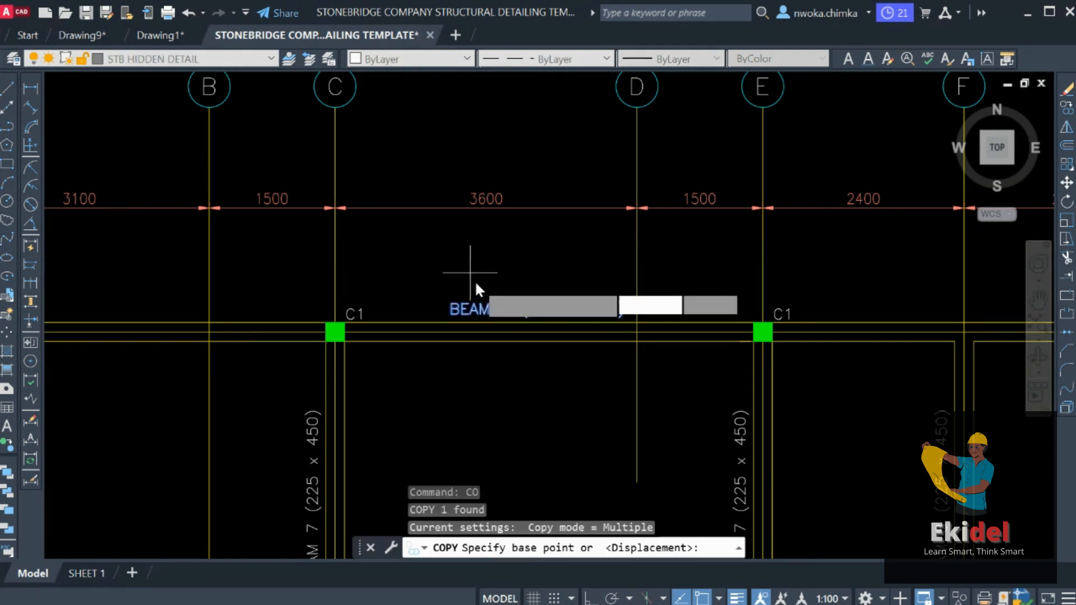
left_click(449, 313)
scroll(107, 246, "down", 10)
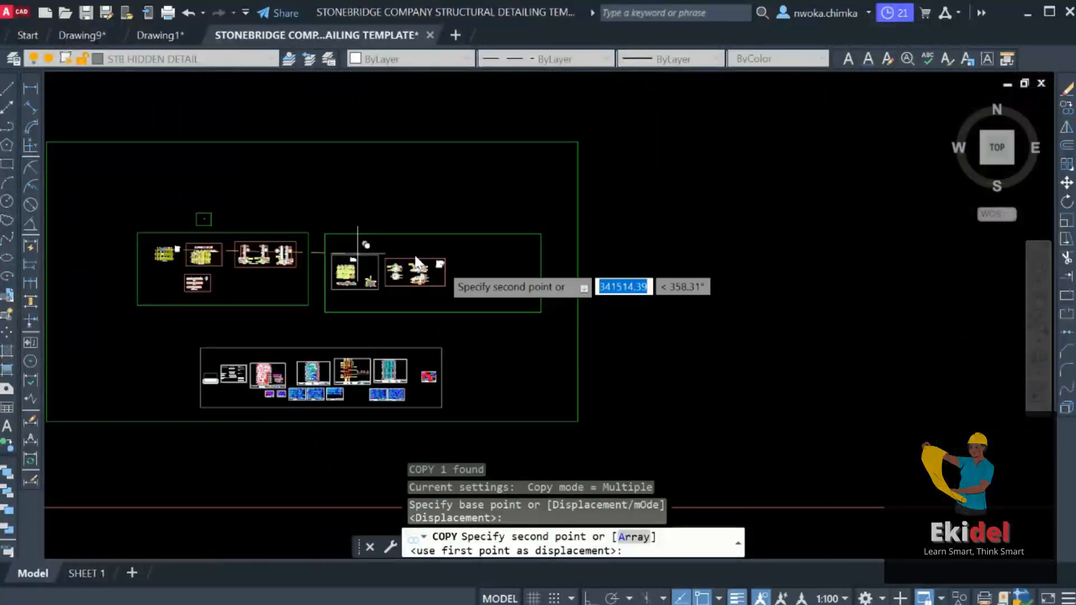
scroll(471, 264, "up", 6)
scroll(418, 284, "down", 6)
middle_click_drag(570, 284, 331, 285)
scroll(672, 247, "up", 8)
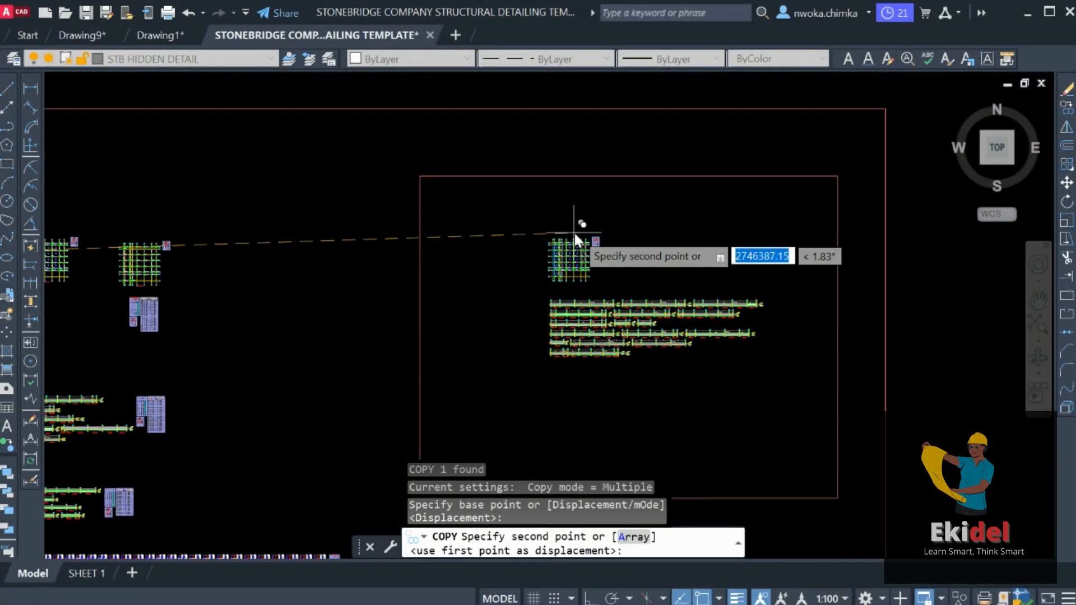
scroll(482, 263, "up", 4)
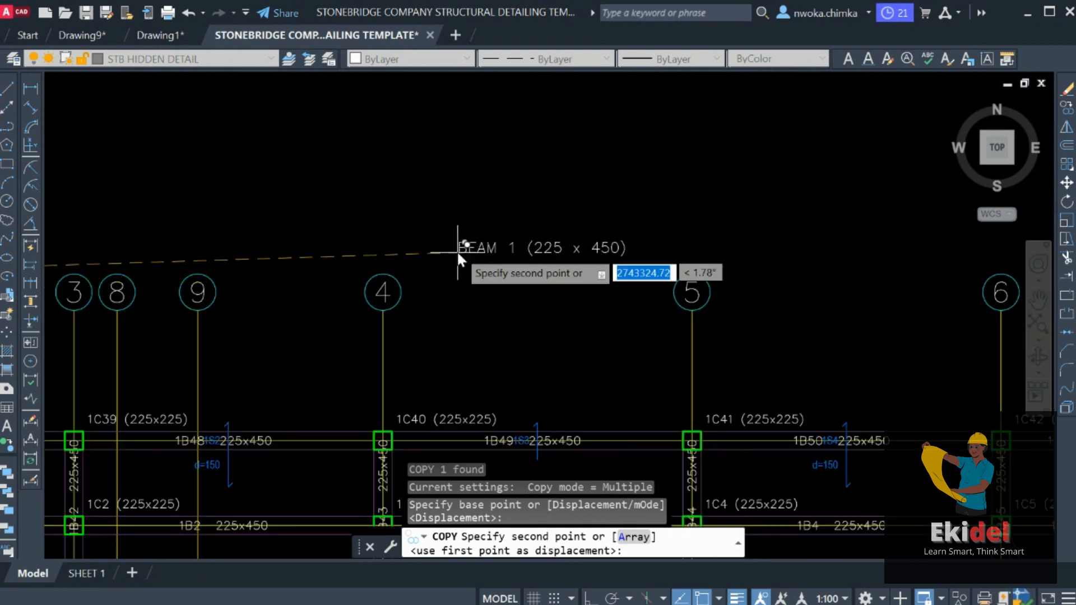
left_click(456, 247)
key("Escape")
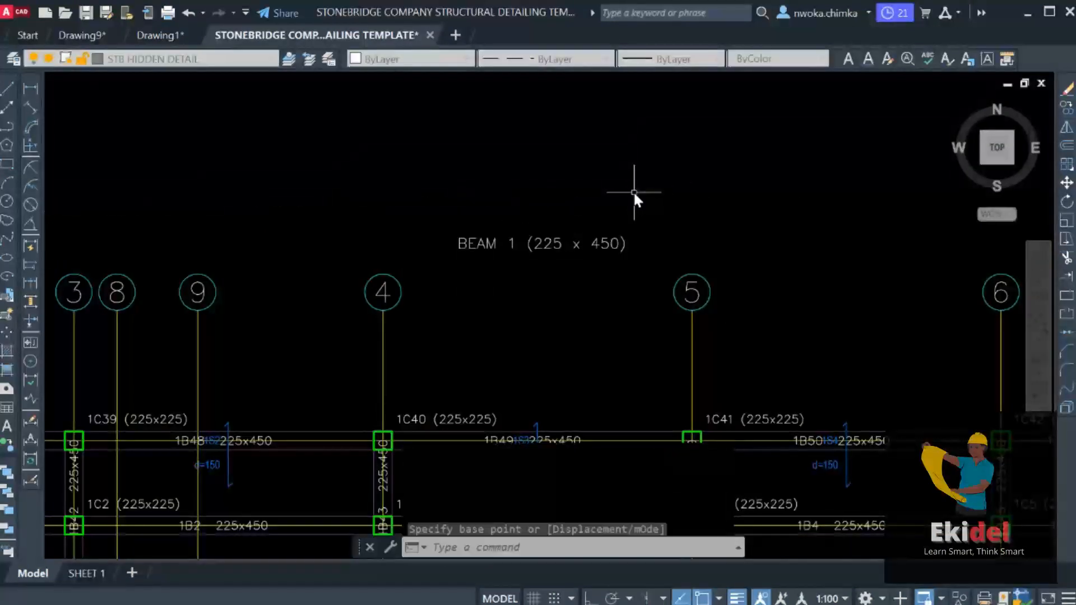
Step: Compare the copied BEAM 1 label with the 1B49 beam label between gridlines 4 and 5 on gridline F
middle_click_drag(522, 246, 556, 205)
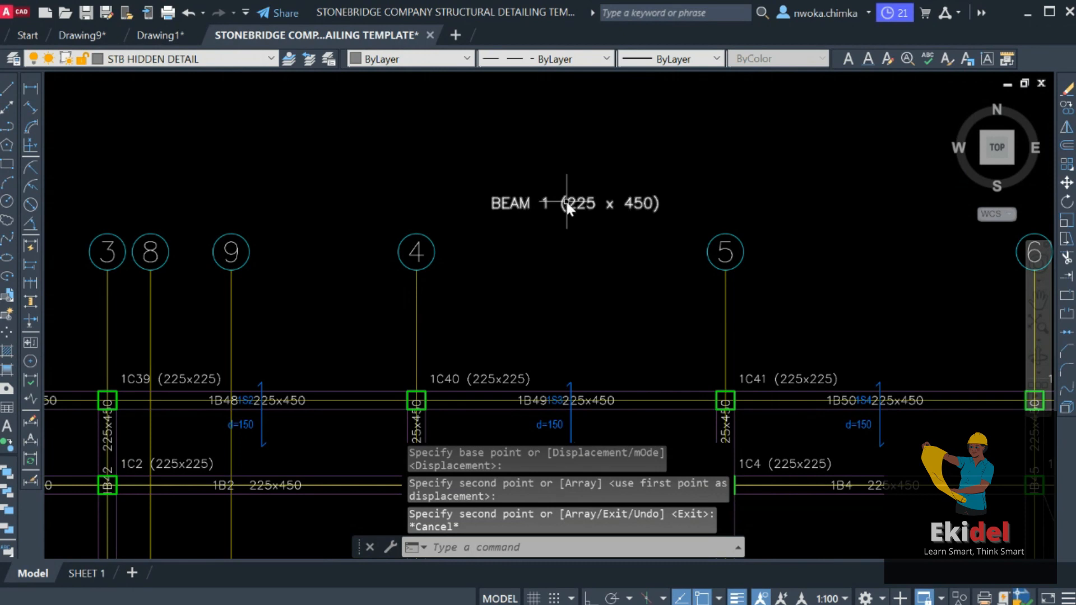
scroll(565, 200, "up", 2)
scroll(569, 196, "down", 4)
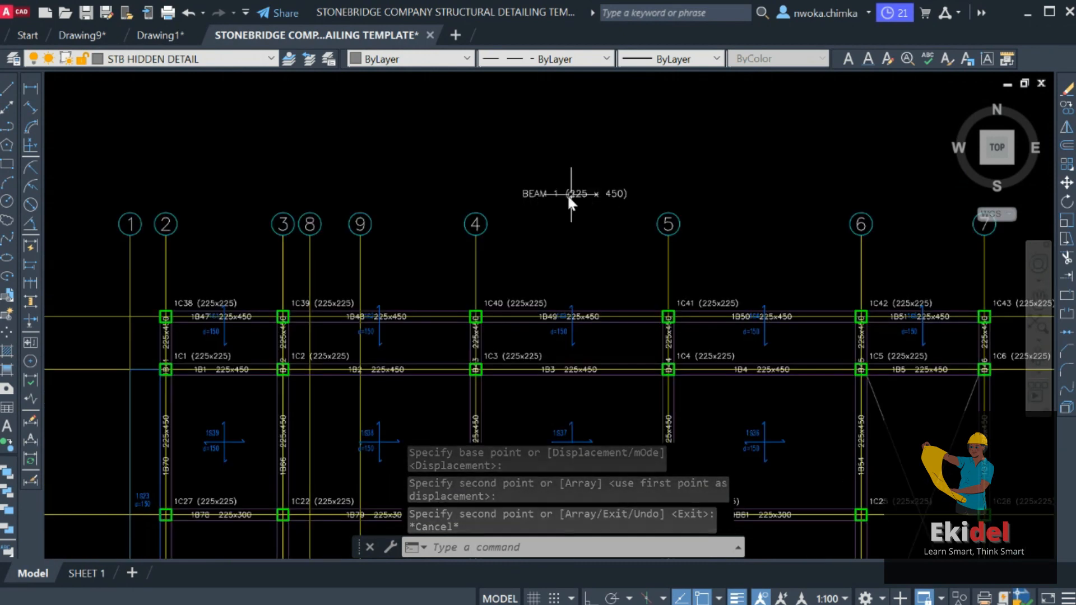
scroll(583, 311, "up", 2)
scroll(593, 327, "up", 4)
scroll(593, 324, "up", 2)
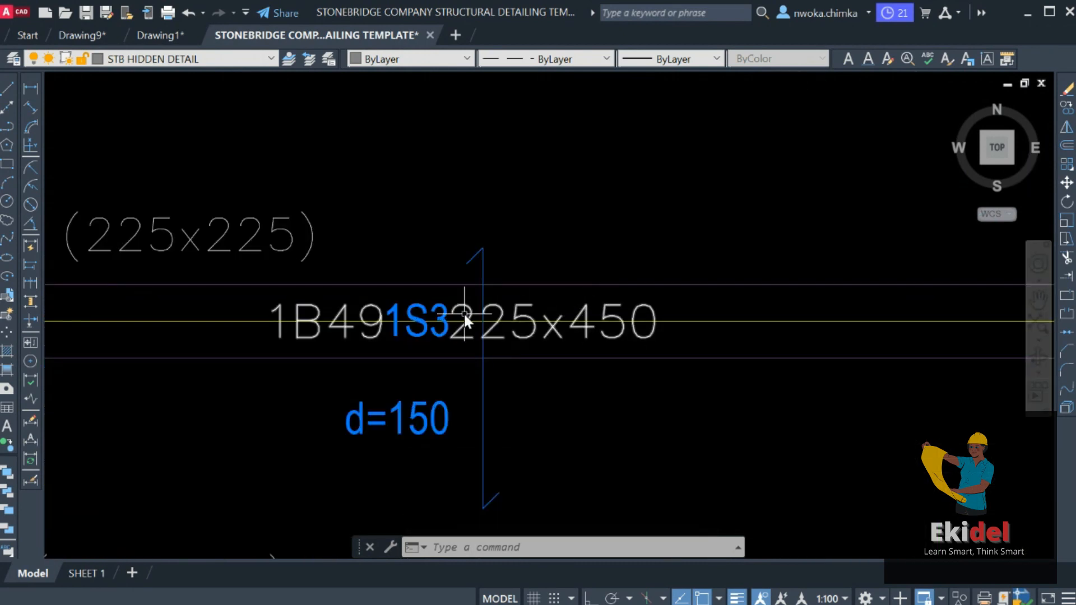
scroll(500, 314, "down", 2)
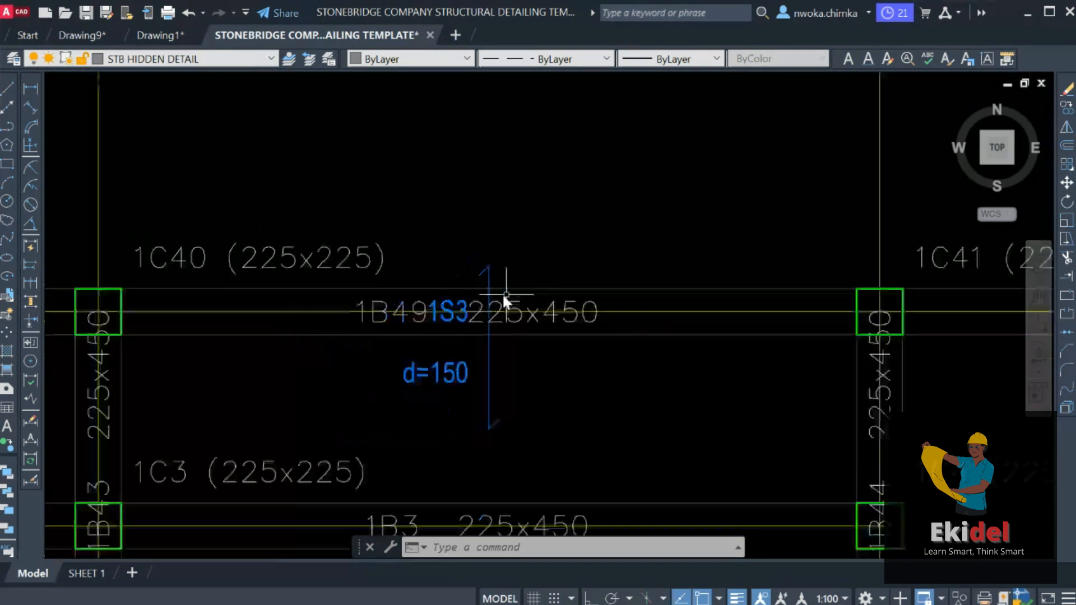
scroll(501, 292, "down", 3)
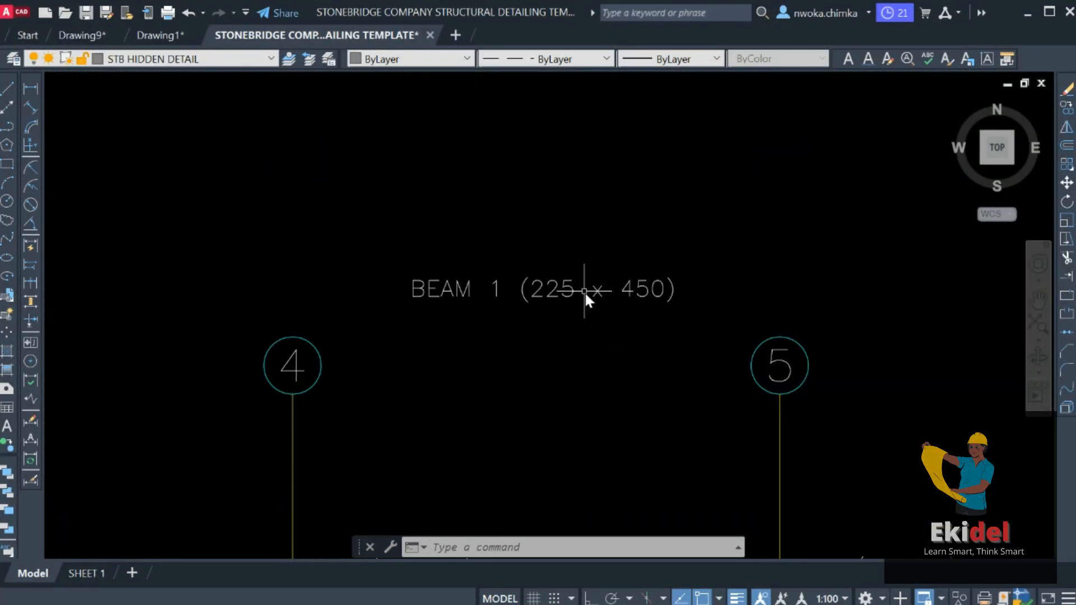
Step: Set the size in the copied BEAM 1 label's text to 225 x 450
left_click(571, 288)
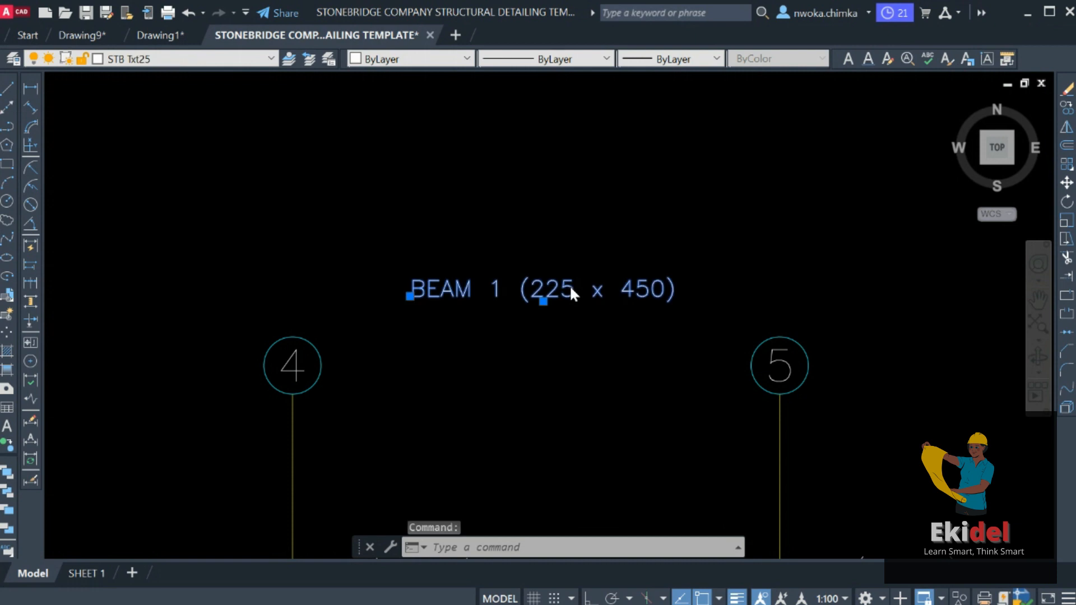
double_click(569, 285)
scroll(569, 287, "up", 2)
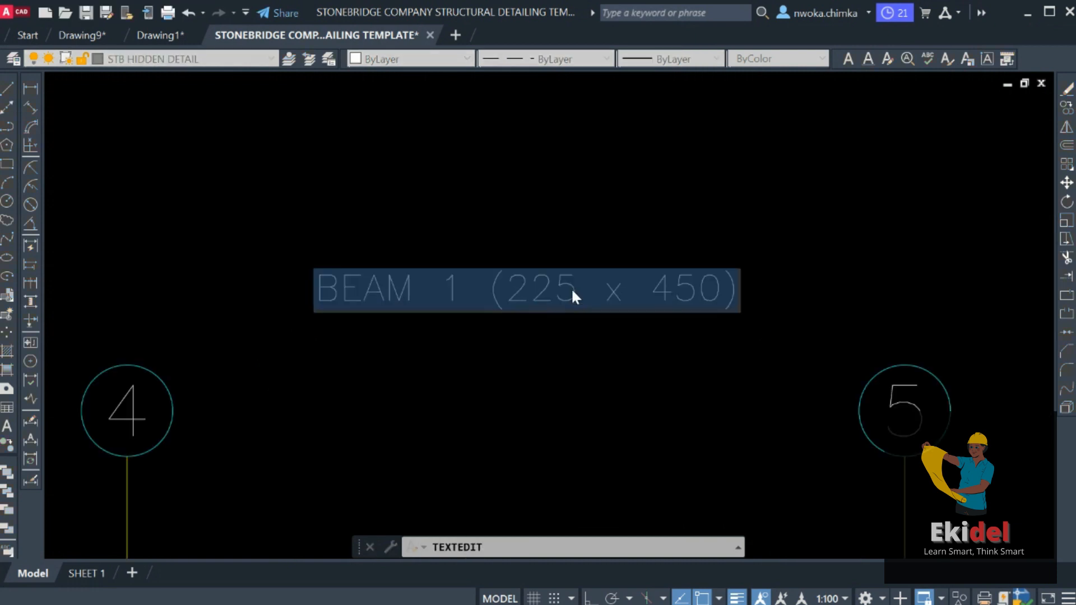
double_click(526, 301)
type("225")
left_click_drag(651, 291, 675, 290)
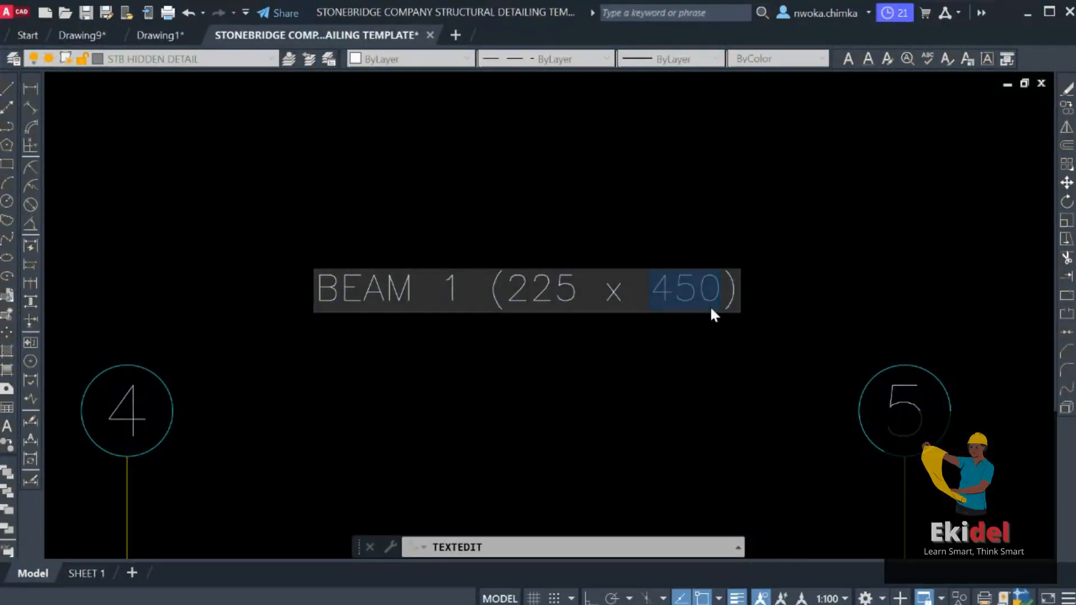
type("450")
left_click(758, 194)
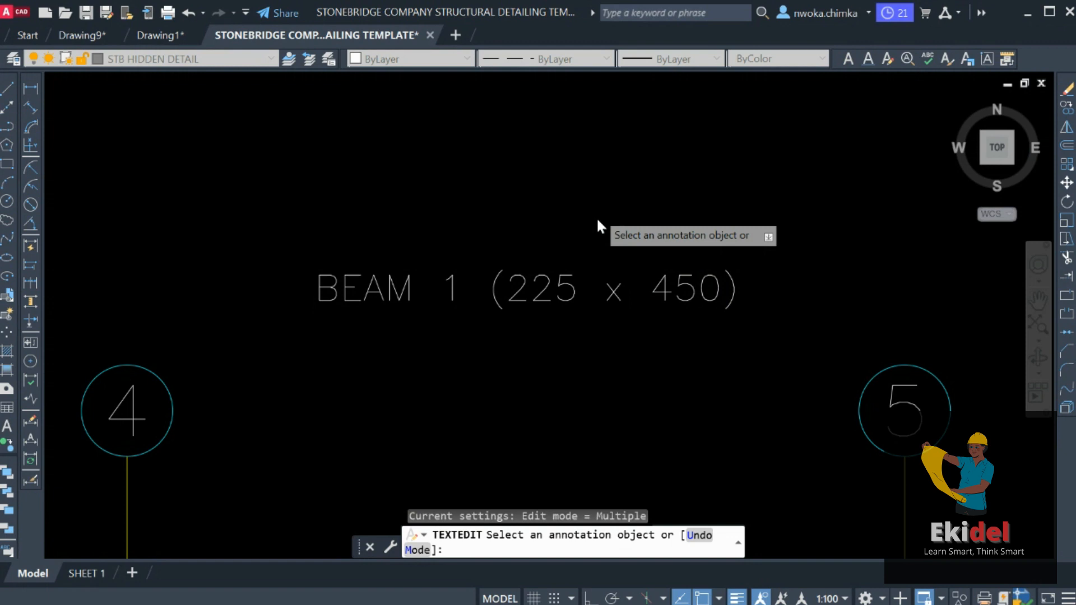
scroll(616, 222, "down", 8)
key("Escape")
Step: Move the BEAM 1 label to just above beam 1B49 on gridline F, with object snap off
scroll(620, 232, "up", 2)
left_click(641, 204)
left_click(600, 264)
type("M")
key("Return")
left_click(626, 143)
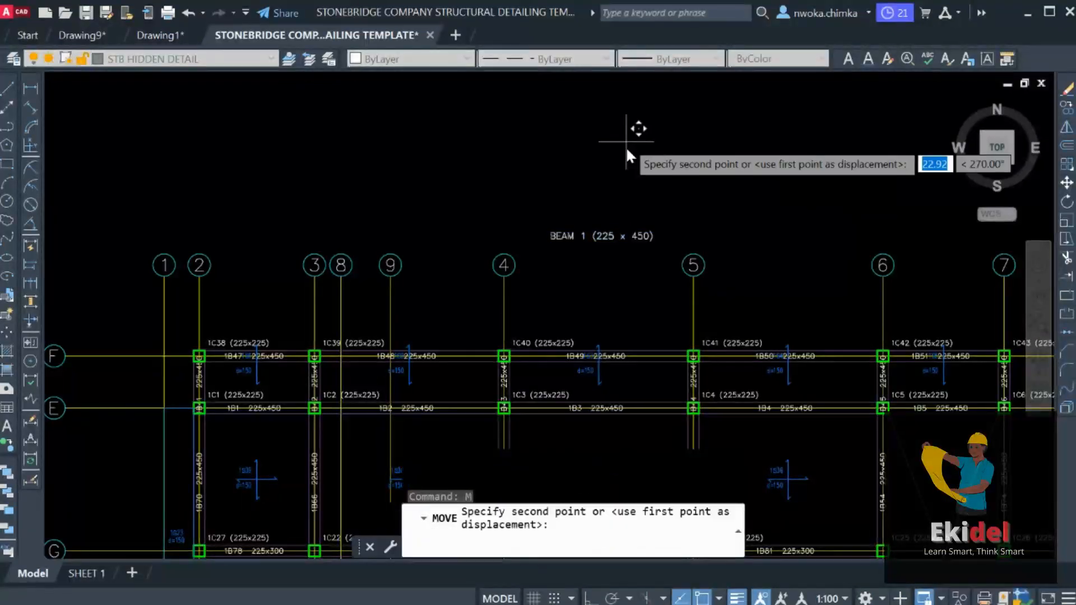
scroll(650, 235, "up", 2)
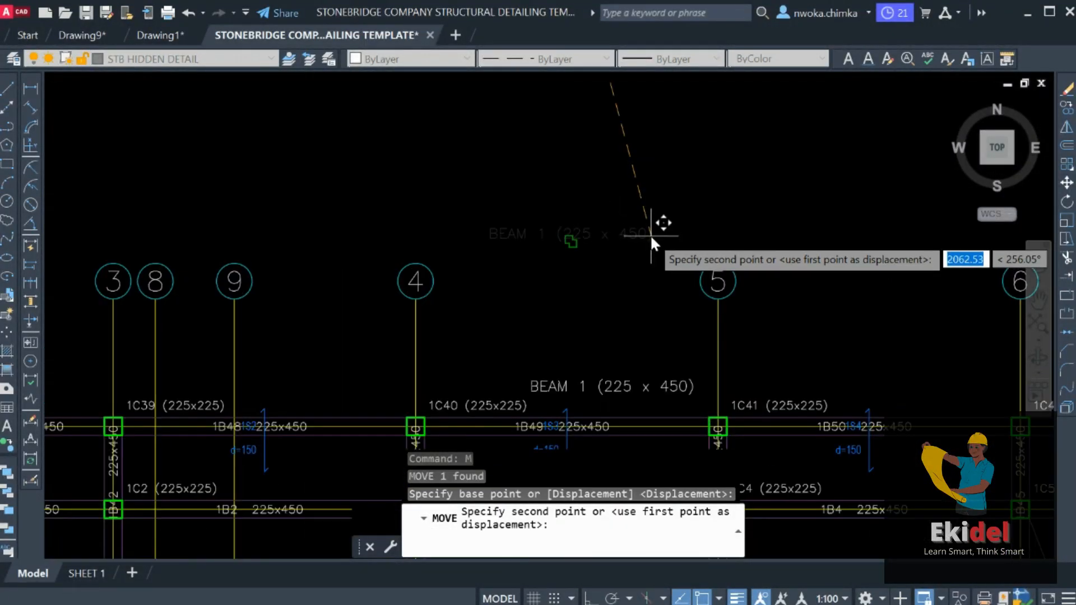
key("F3")
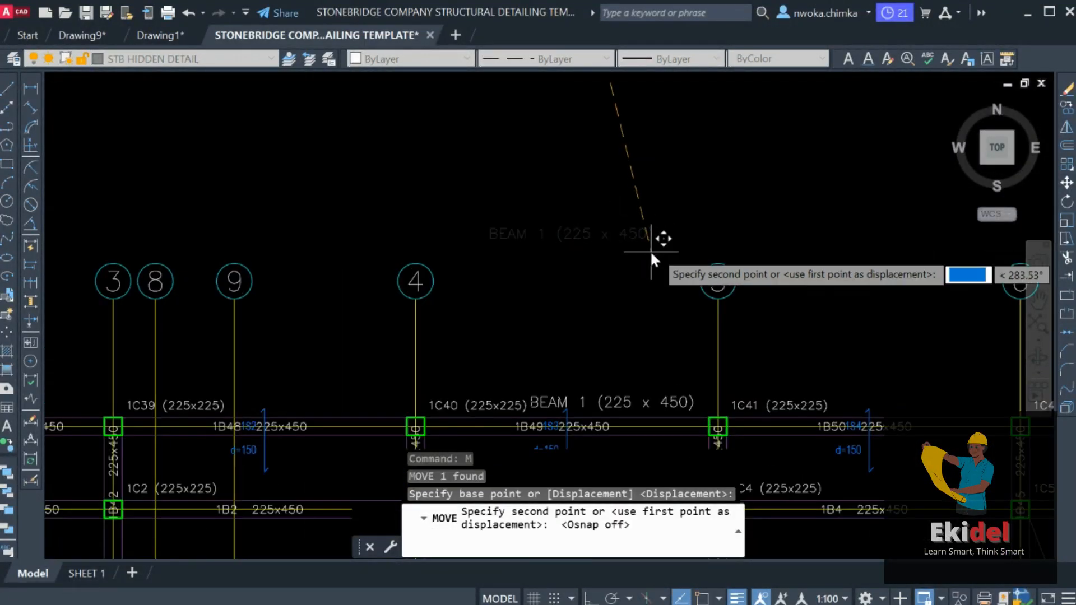
left_click(654, 250)
scroll(553, 169, "down", 2)
scroll(622, 334, "up", 2)
Step: Change the BEAM 1 label's colour to Red and clear the selection
left_click(576, 311)
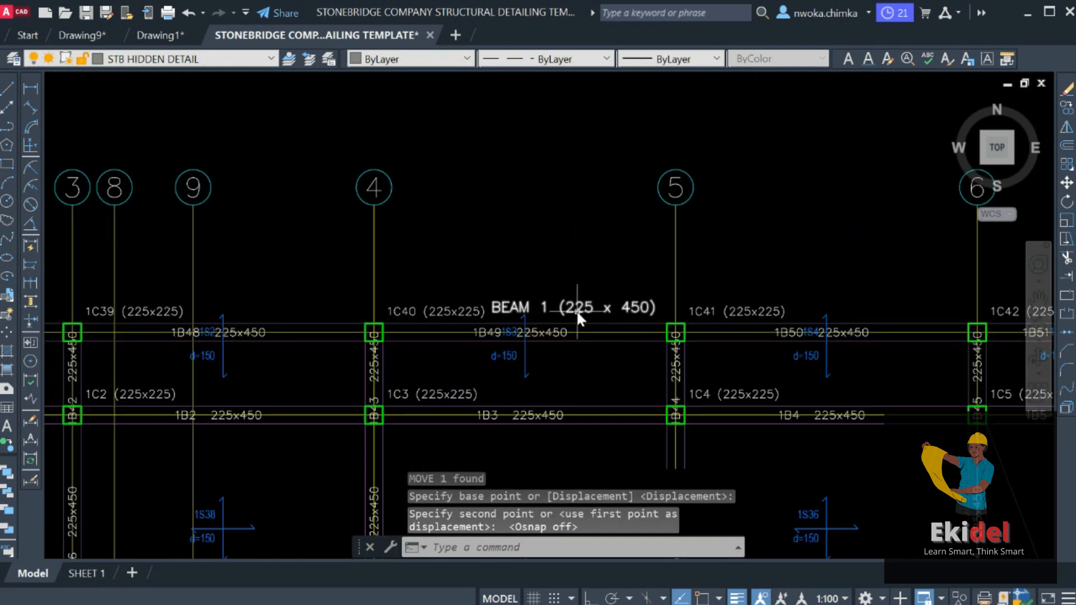
scroll(598, 231, "down", 2)
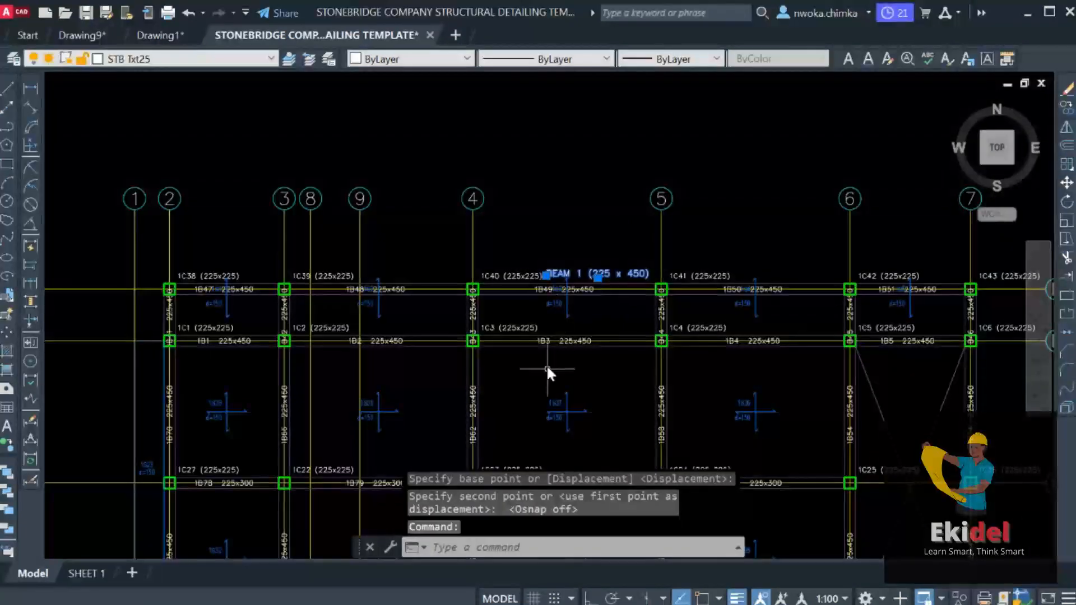
middle_click_drag(661, 427, 620, 247)
scroll(556, 254, "up", 1)
scroll(488, 168, "down", 1)
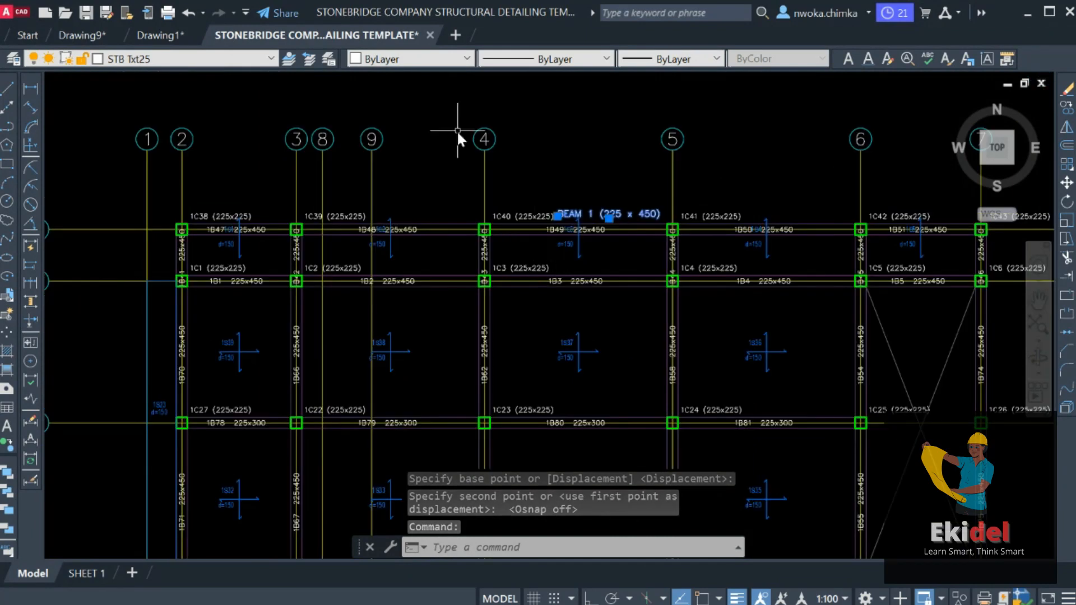
left_click(425, 59)
left_click(402, 98)
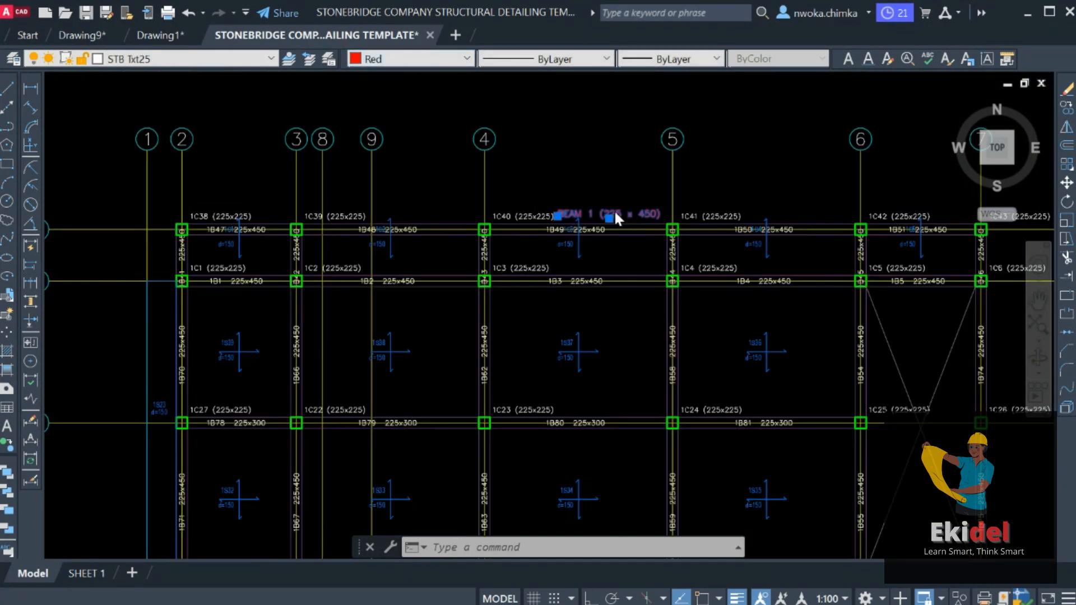
scroll(614, 209, "up", 5)
key("Escape")
Step: Move the red BEAM 1 label slightly down, closer to beam 1B49
left_click(617, 190)
left_click(561, 225)
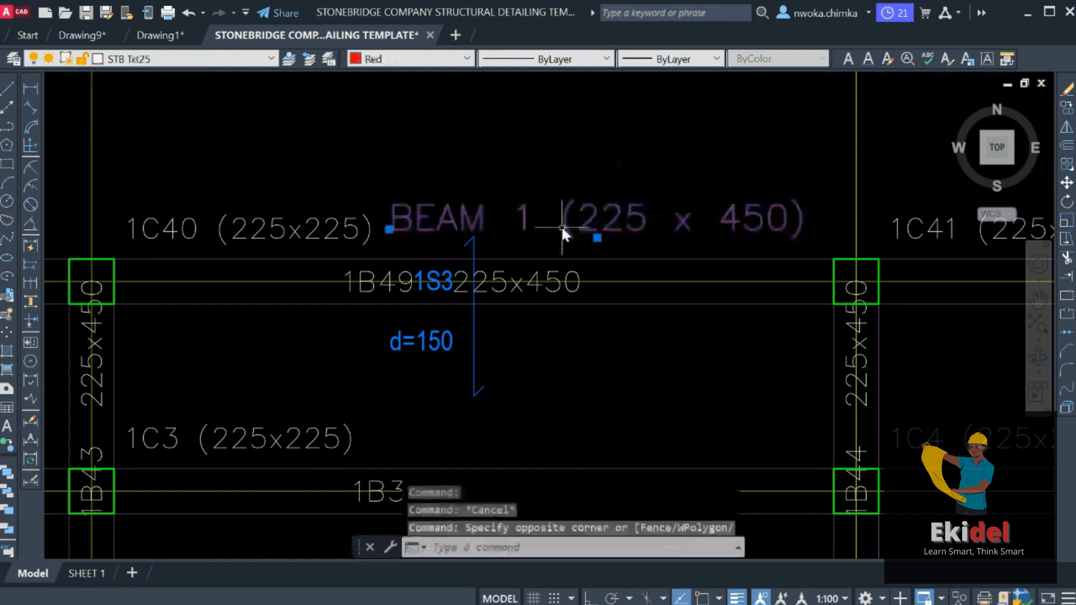
type("m")
key("Return")
left_click(603, 129)
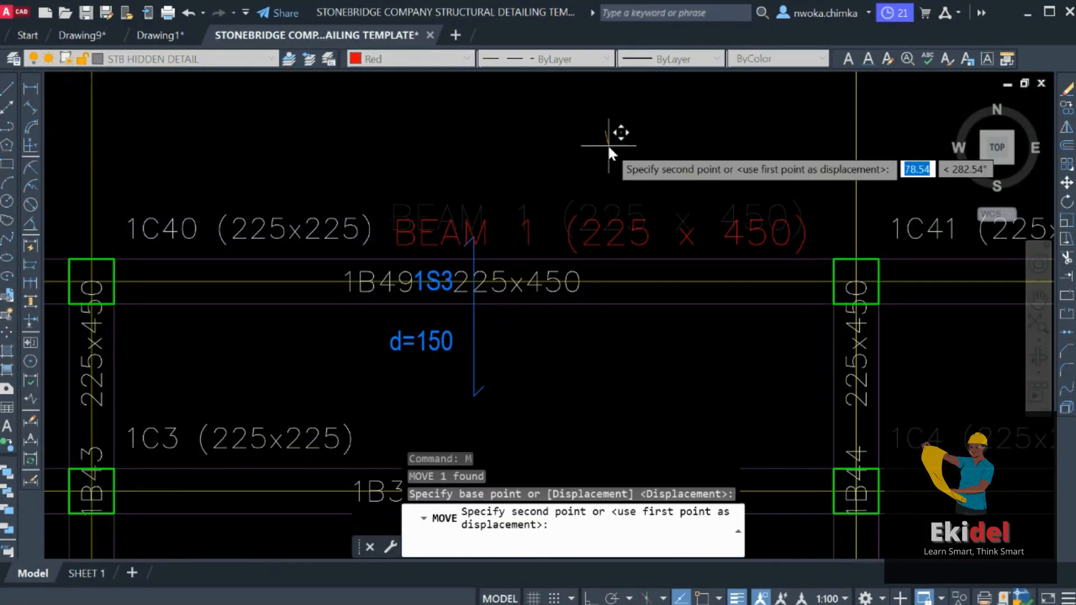
left_click(607, 145)
Step: Select all slab direction arrows similar to the one in the 1S38 panel and erase them
scroll(560, 123, "down", 4)
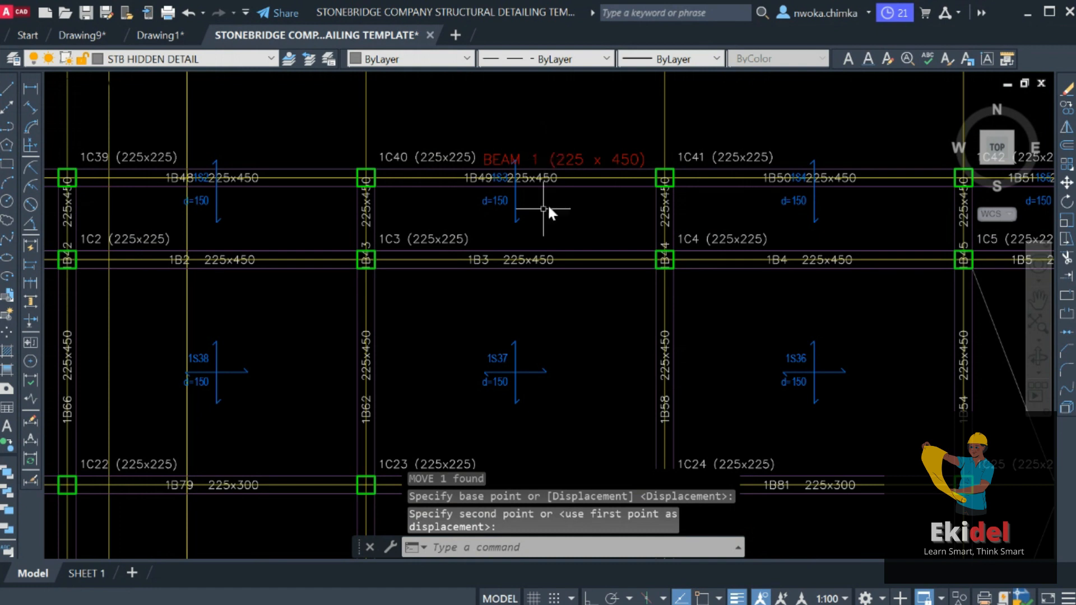
scroll(560, 224, "down", 3)
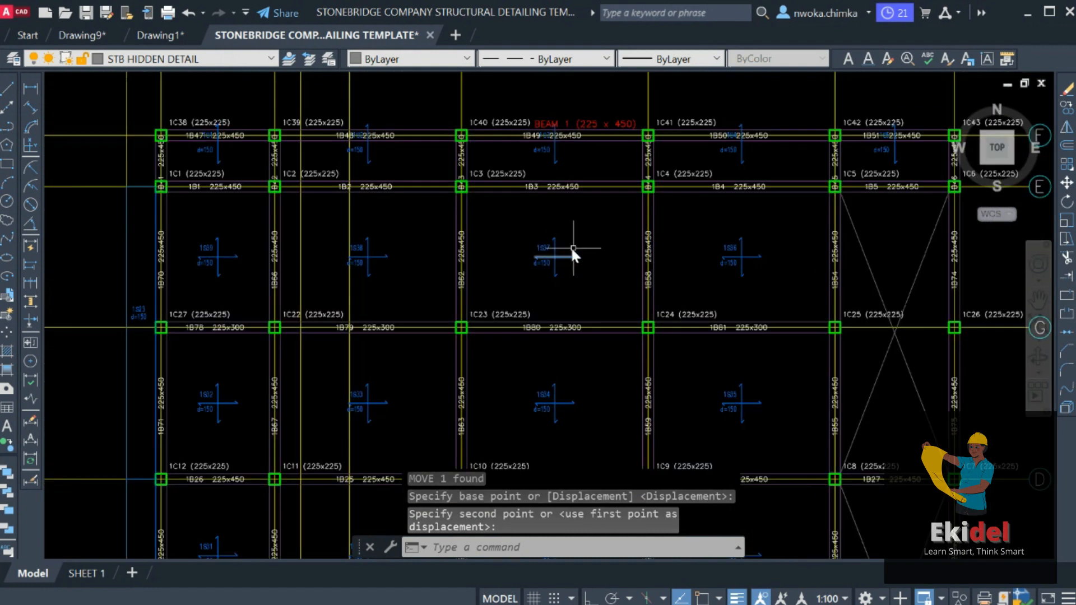
scroll(549, 247, "down", 3)
scroll(336, 259, "up", 3)
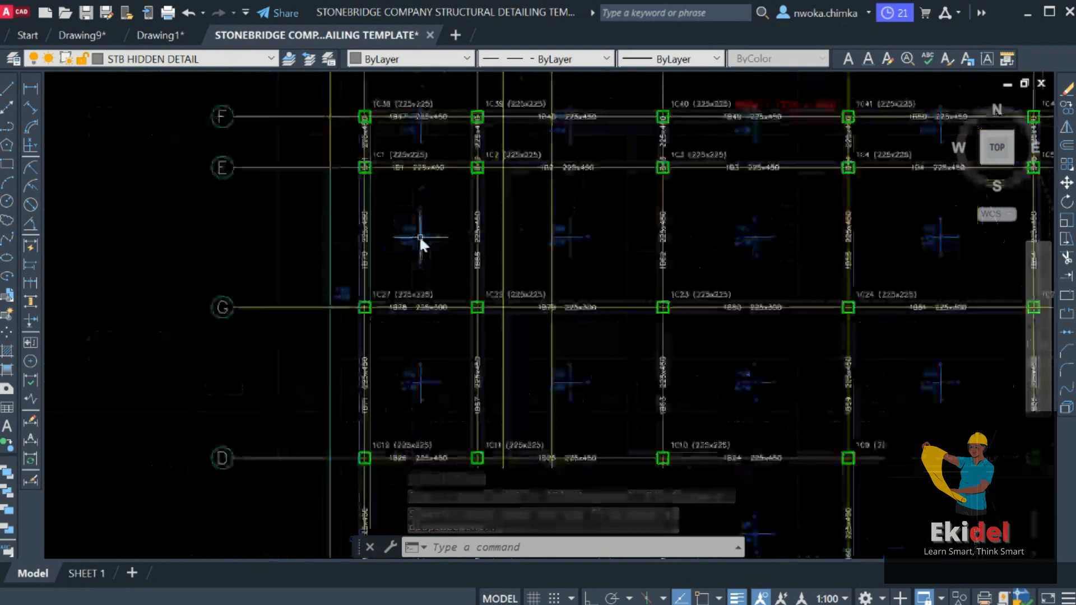
scroll(543, 217, "up", 2)
middle_click_drag(606, 234, 565, 241)
scroll(542, 246, "down", 2)
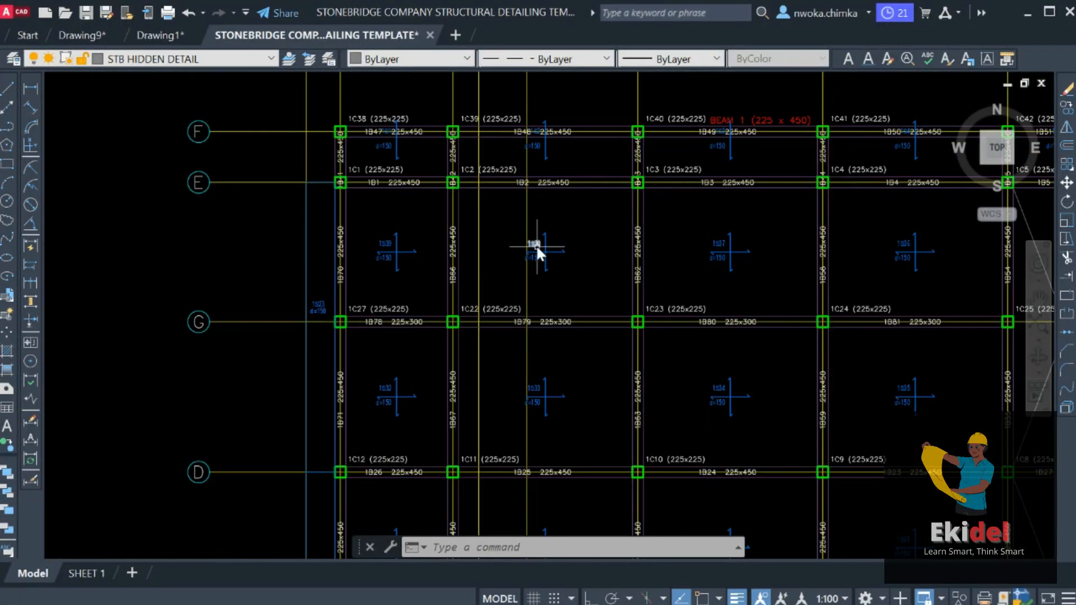
scroll(535, 244, "up", 2)
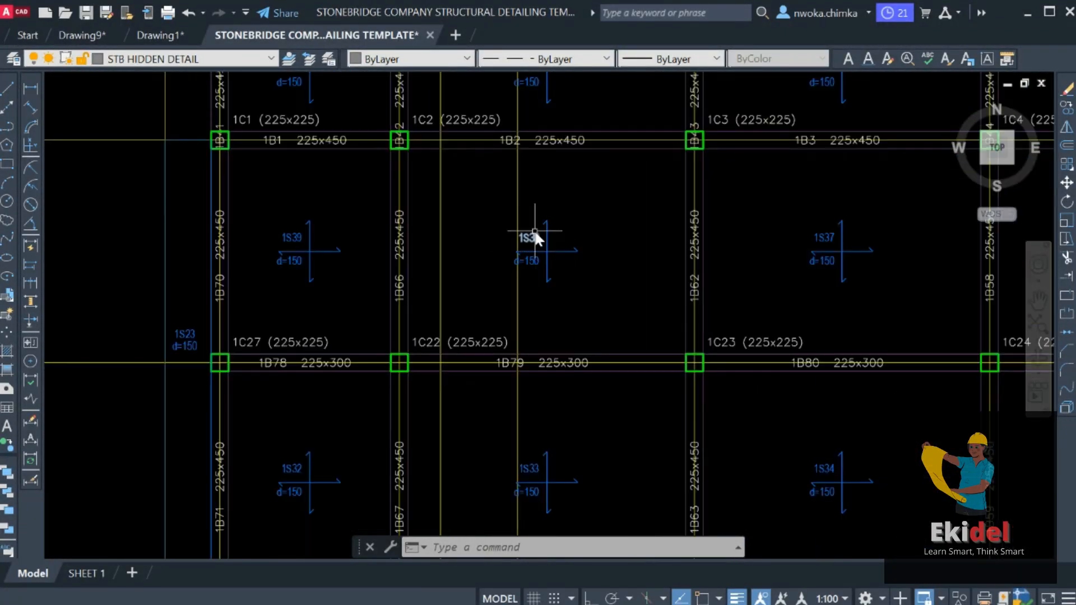
left_click(563, 251)
scroll(563, 246, "down", 4)
scroll(555, 236, "up", 4)
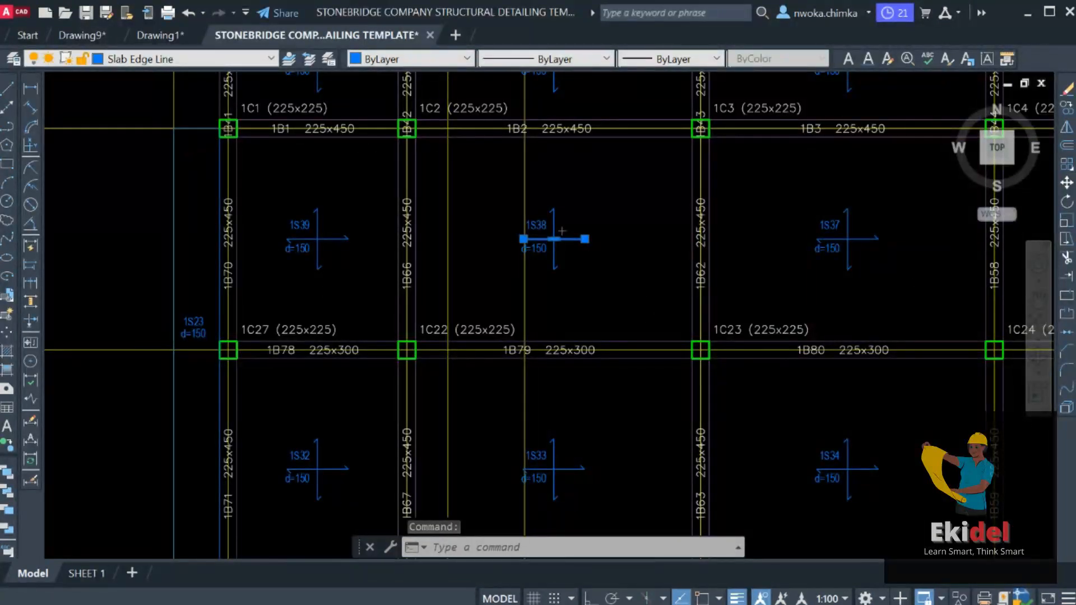
scroll(509, 261, "down", 4)
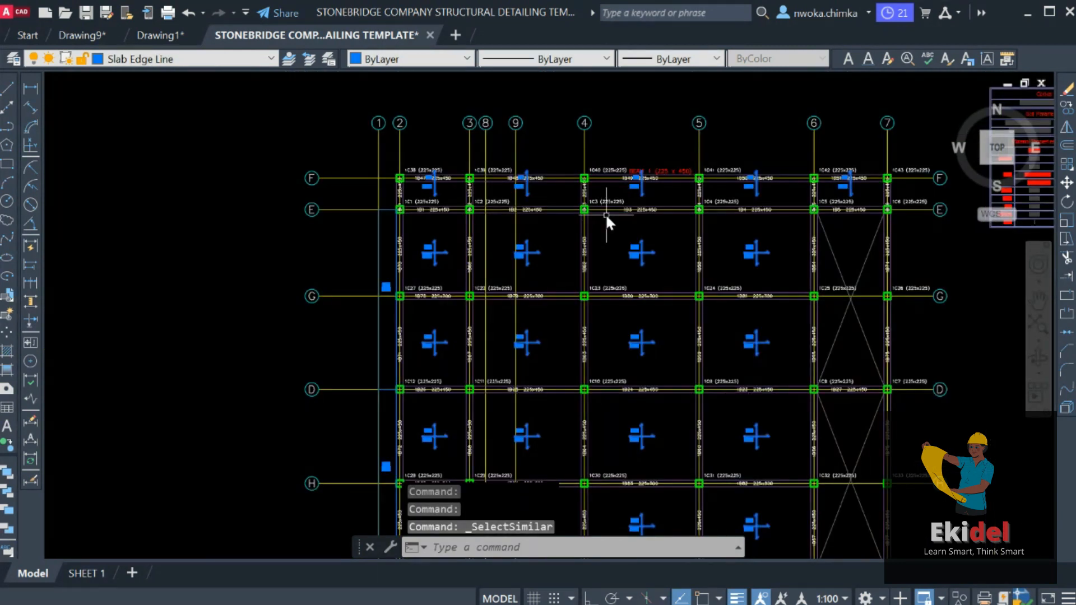
type("e")
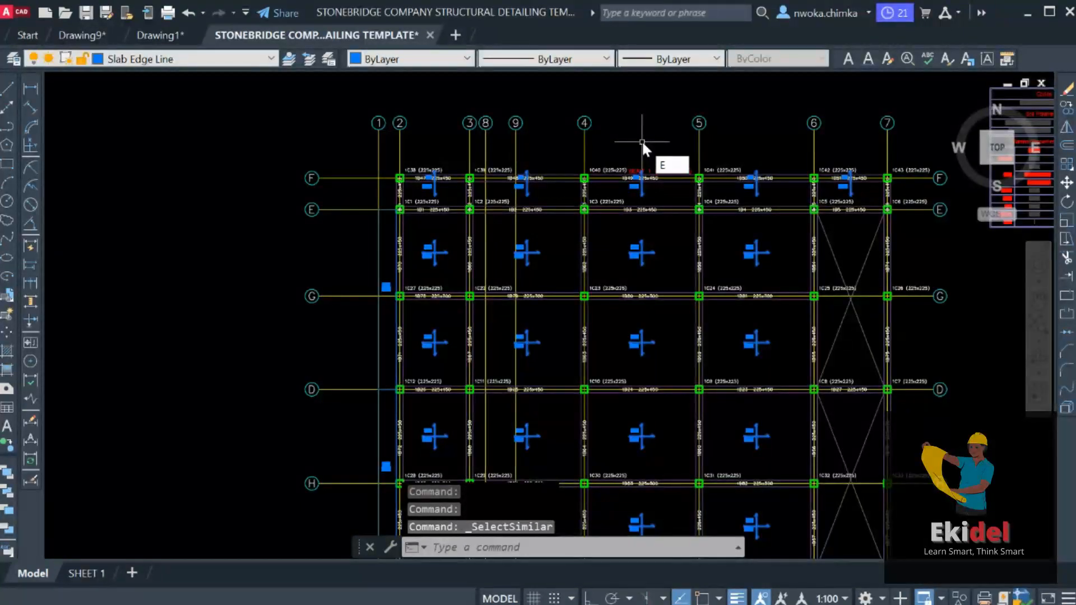
key("Return")
Step: Select every label similar to the 1S37 slab label and erase them all from the floor layout
scroll(619, 232, "up", 5)
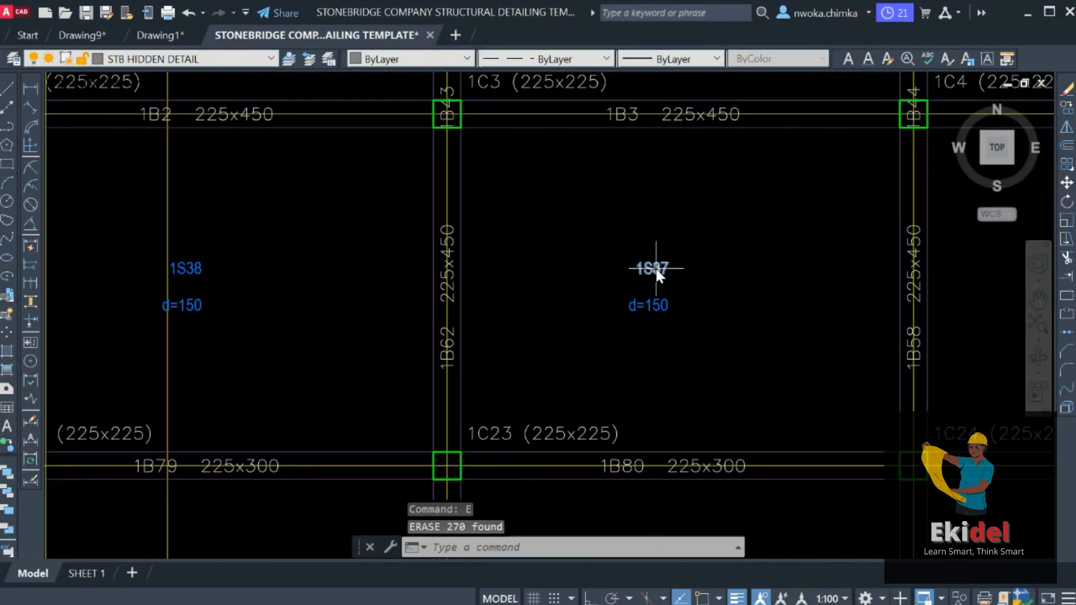
left_click(653, 267)
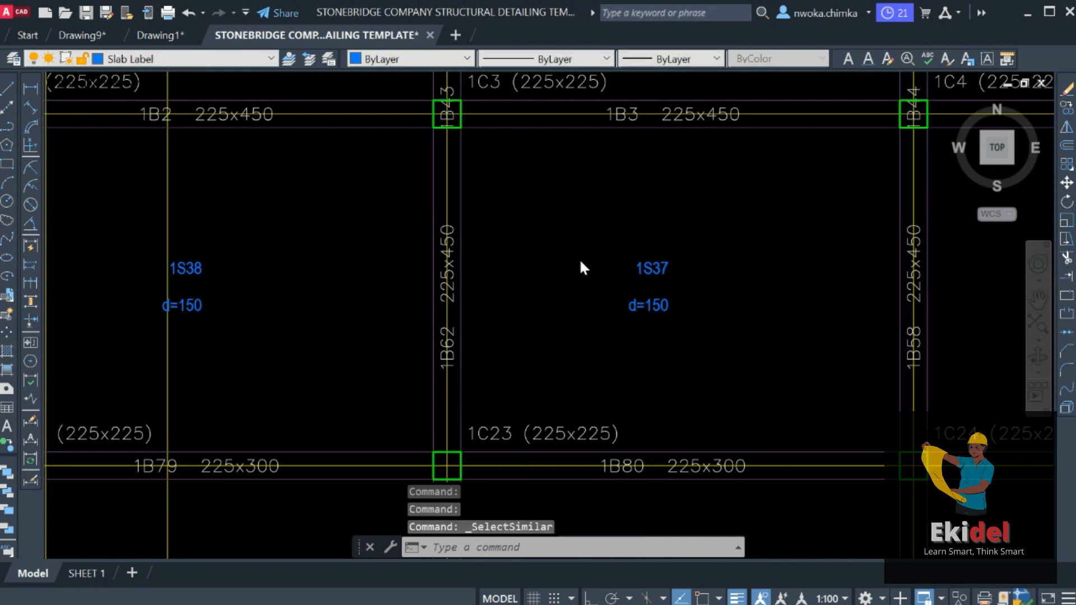
scroll(580, 256, "down", 4)
type("e")
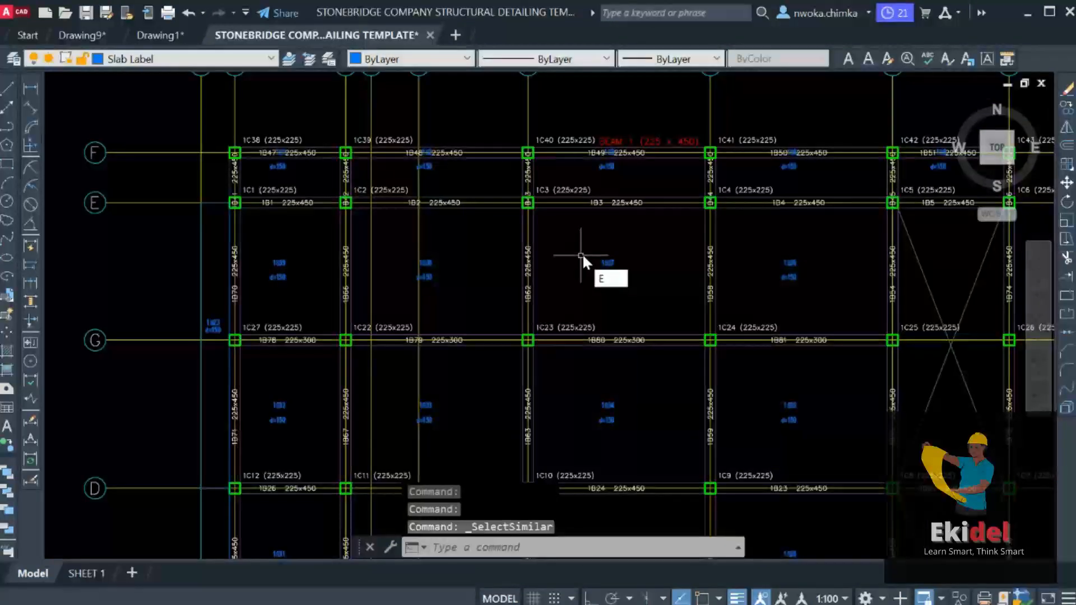
key("Return")
Step: Copy the two-line "150mm Concrete Slab Thickness" note from the reference floor layout into the panel between beams 1B3 and 1B80
scroll(605, 294, "down", 6)
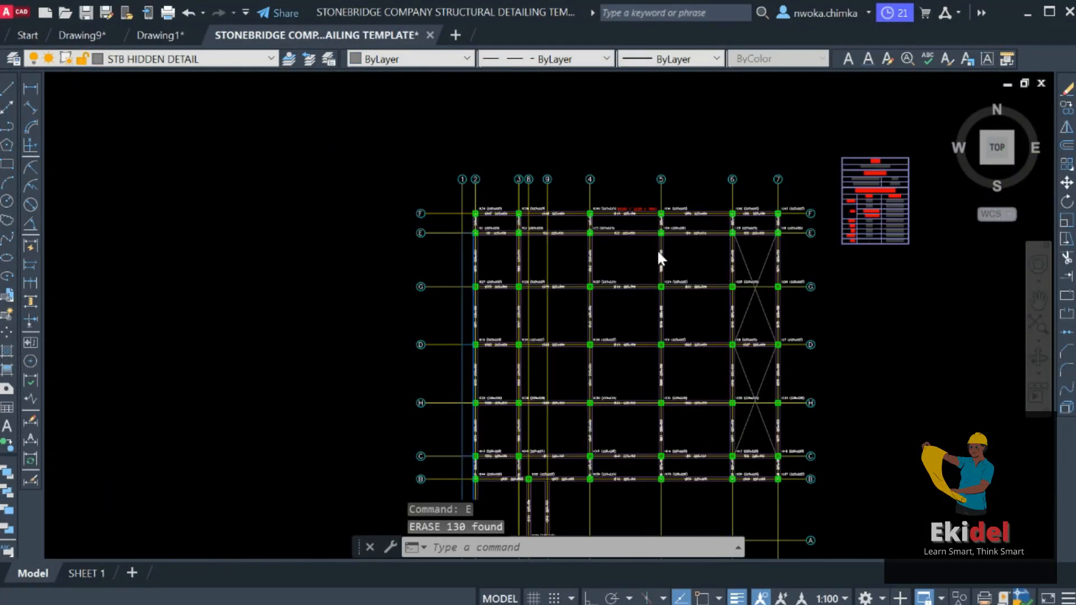
scroll(691, 243, "down", 1)
middle_click_drag(457, 312, 524, 209)
scroll(521, 340, "up", 1)
middle_click_drag(517, 340, 512, 285)
scroll(493, 286, "down", 3)
middle_click_drag(388, 255, 660, 252)
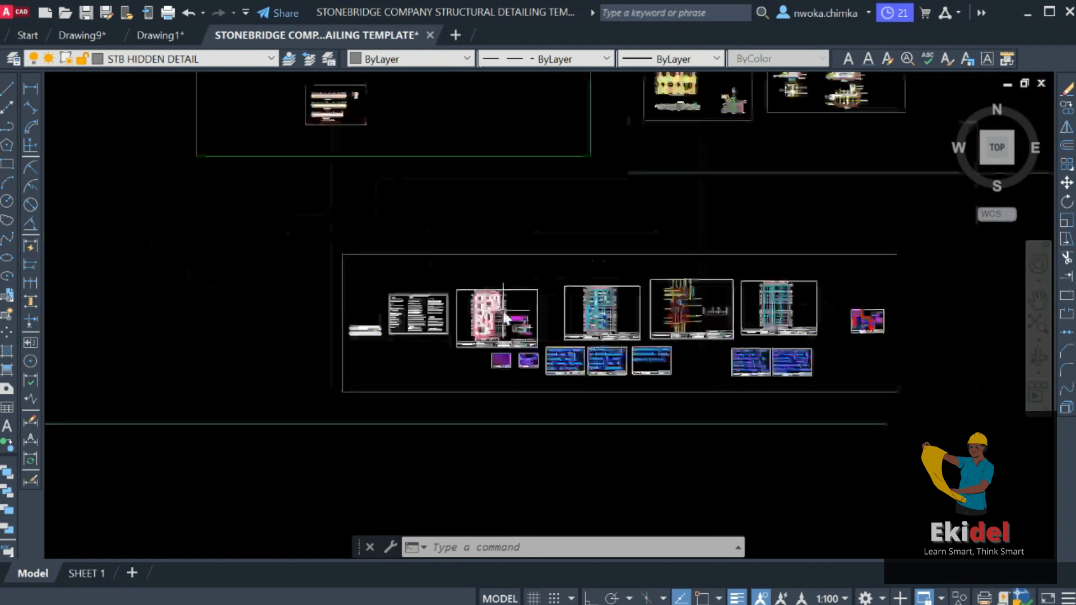
scroll(503, 310, "up", 2)
middle_click_drag(503, 310, 568, 302)
scroll(577, 302, "down", 1)
middle_click_drag(695, 313, 632, 323)
scroll(707, 296, "up", 2)
scroll(615, 289, "up", 5)
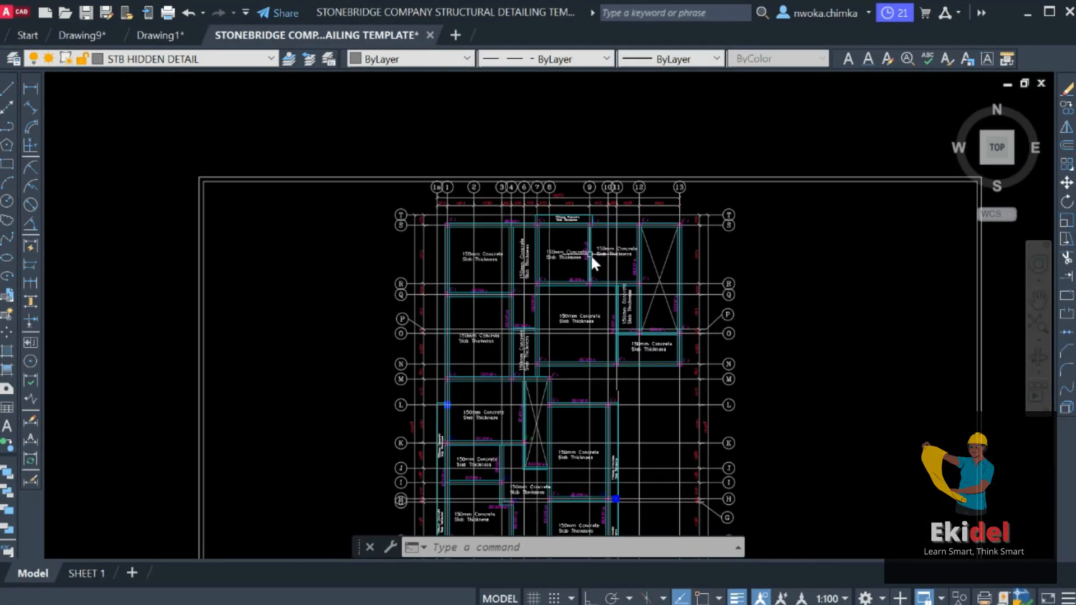
left_click(537, 241)
left_click(498, 294)
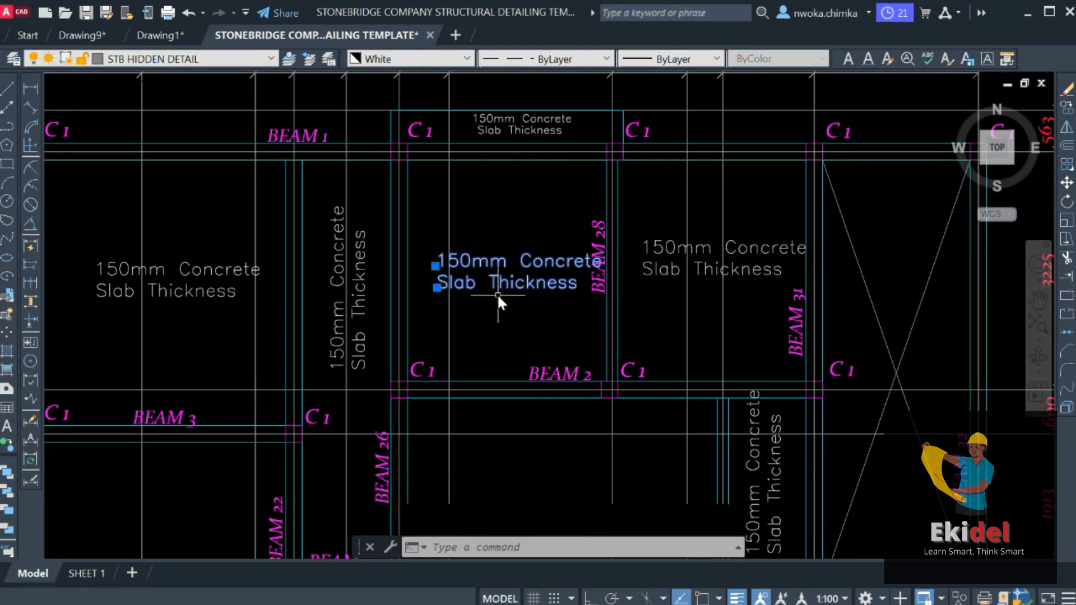
scroll(475, 242, "up", 2)
type("co")
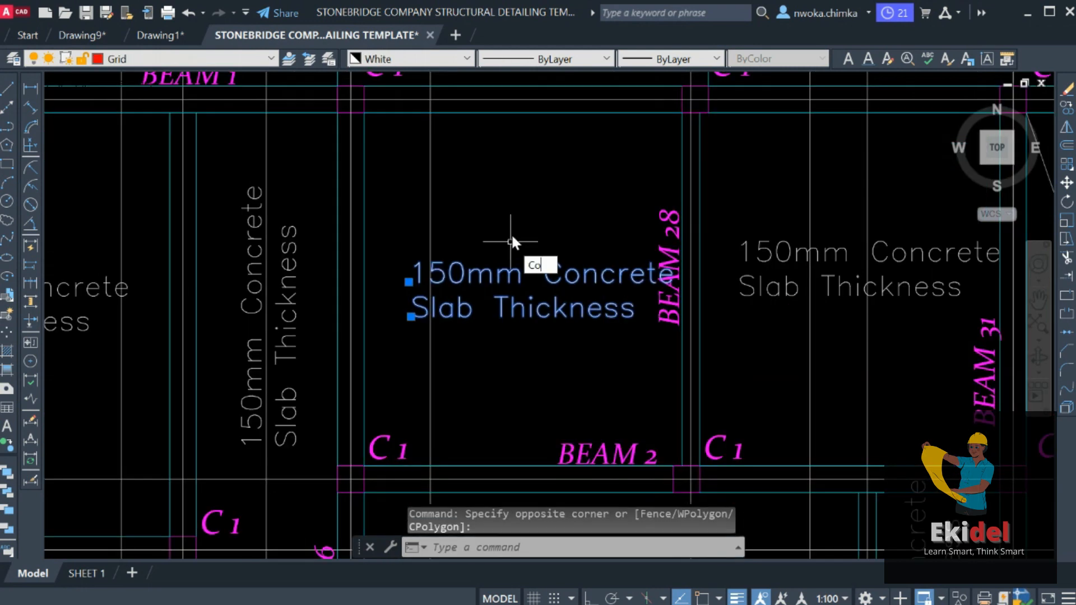
key("Return")
left_click(516, 288)
scroll(185, 193, "down", 10)
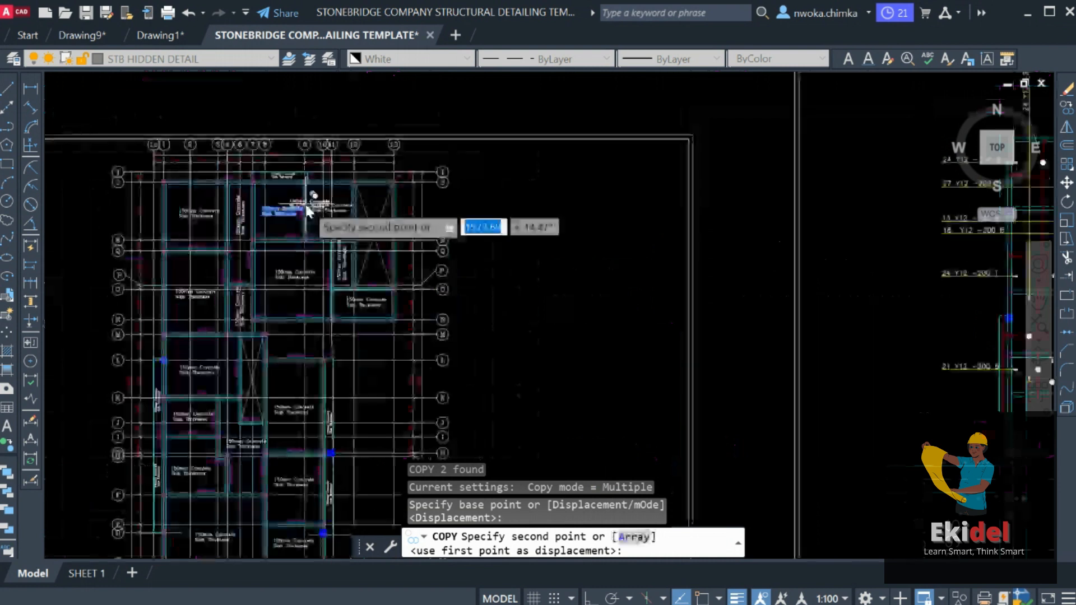
scroll(631, 274, "down", 3)
scroll(667, 297, "up", 8)
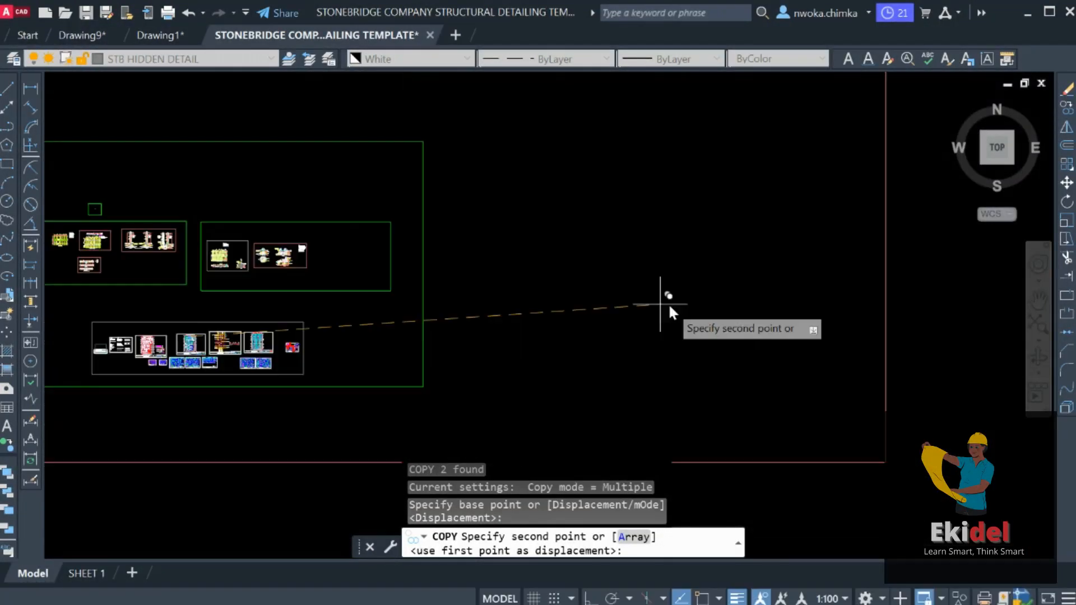
scroll(385, 288, "down", 5)
scroll(599, 247, "up", 8)
scroll(667, 256, "up", 10)
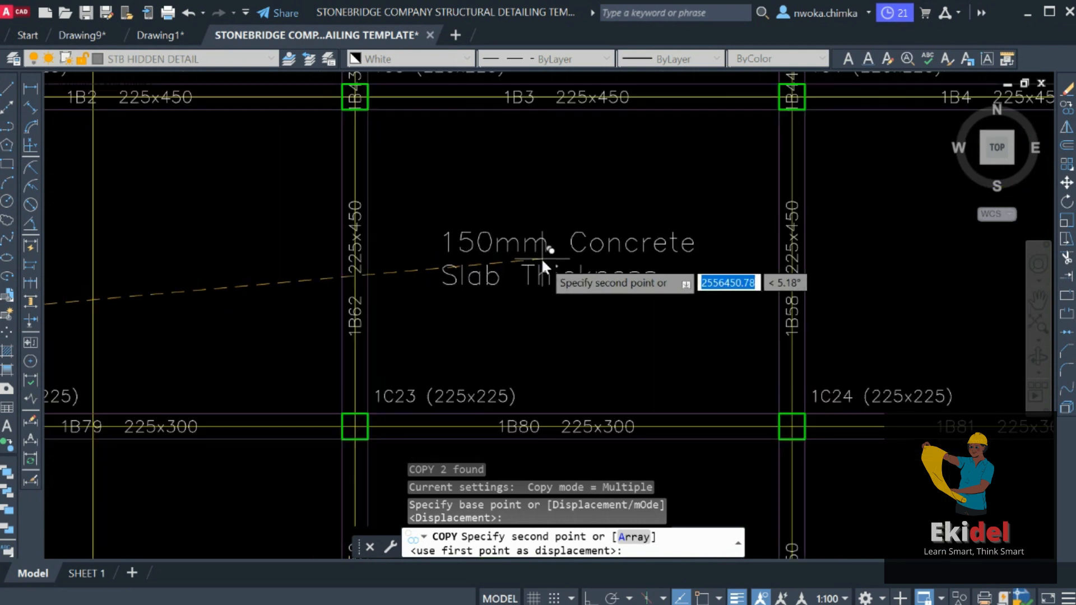
left_click(543, 259)
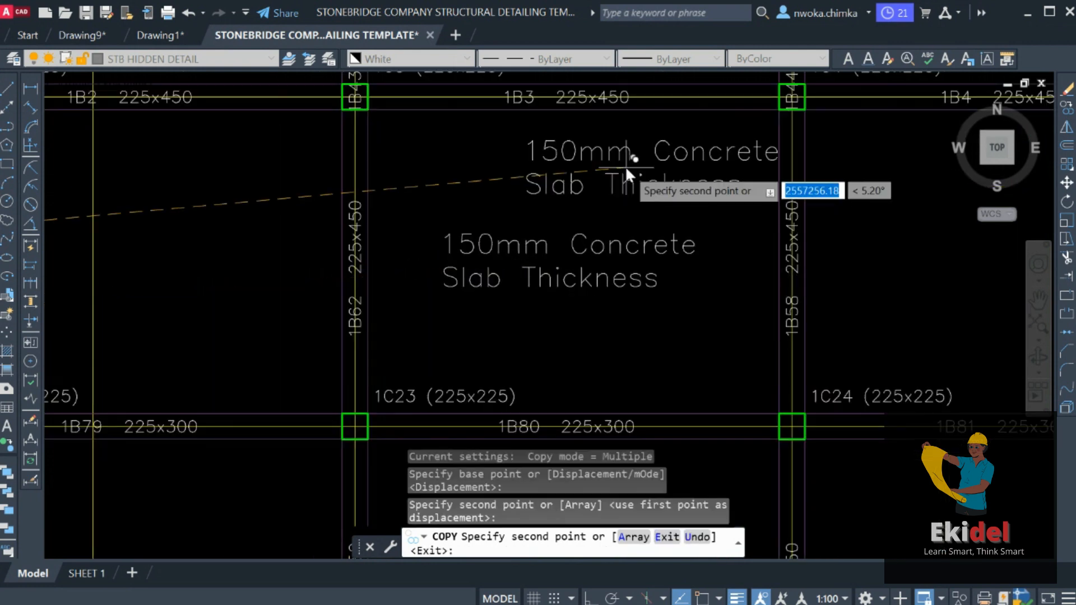
key("Escape")
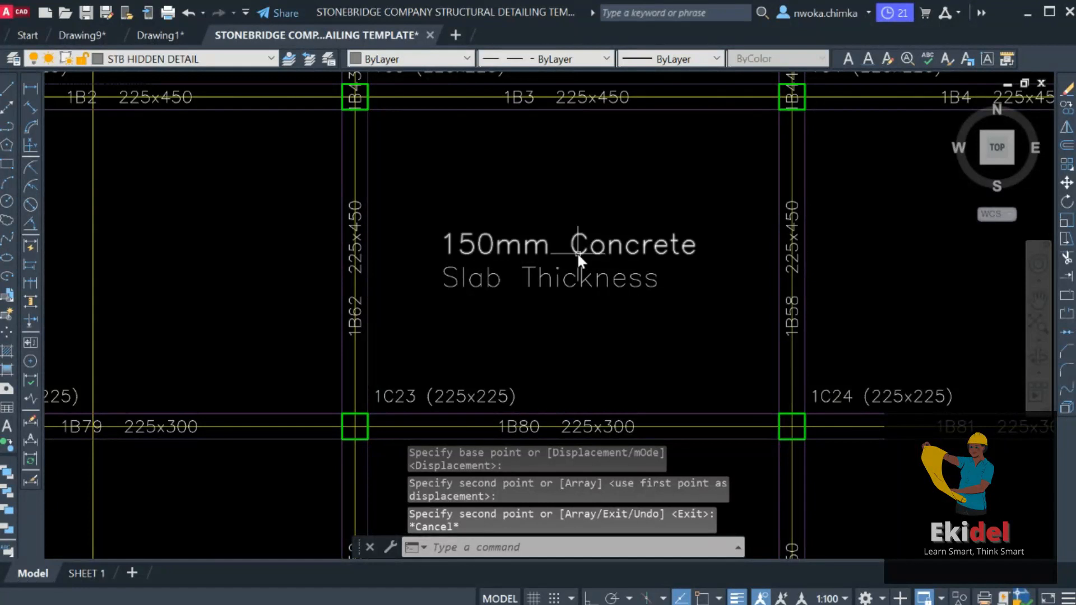
left_click(562, 248)
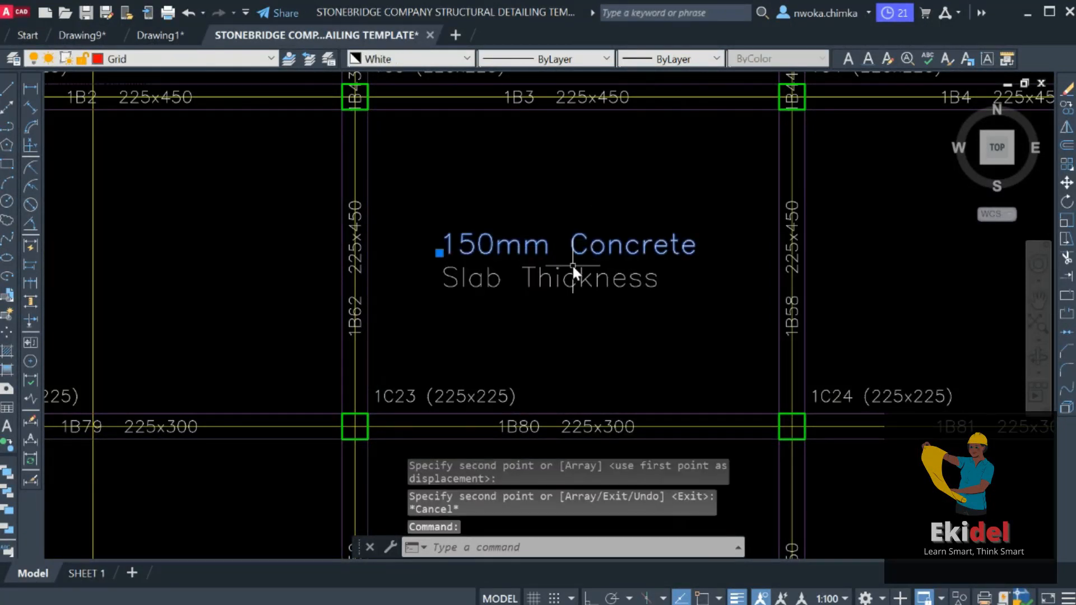
left_click(586, 291)
left_click(582, 259)
key("Escape")
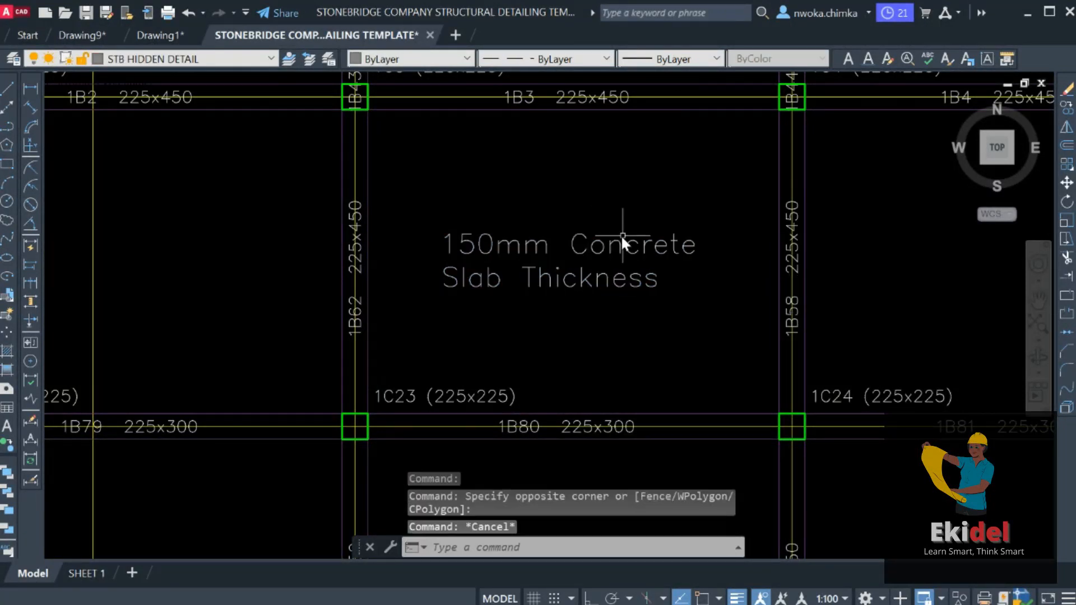
Step: Copy the two-line slab thickness note into the other panels between gridlines E and D, from gridline 3 to 6
scroll(489, 258, "down", 2)
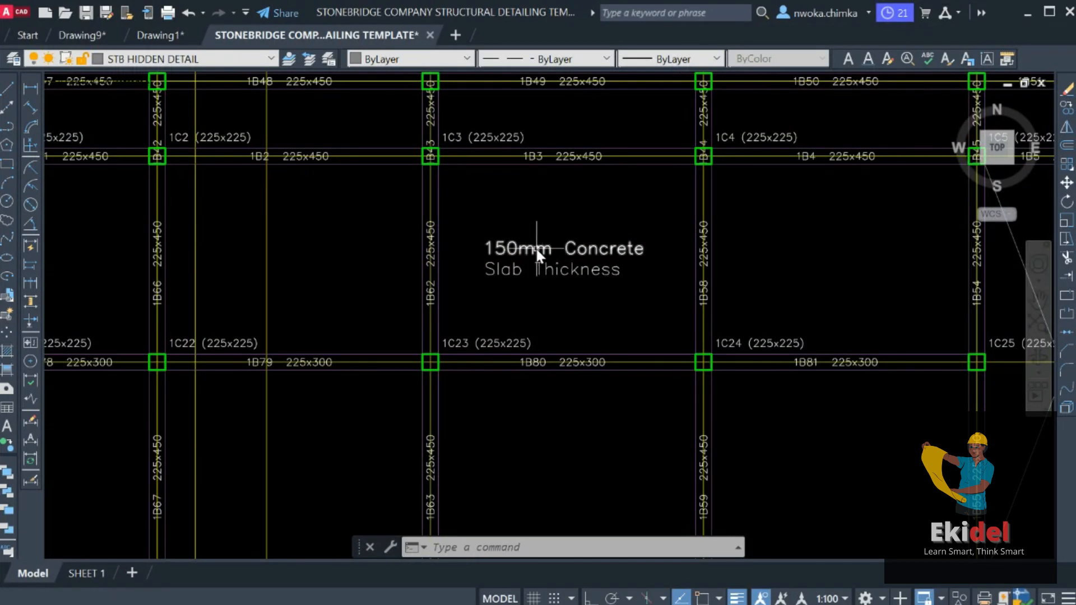
left_click(579, 229)
left_click(527, 302)
type("co")
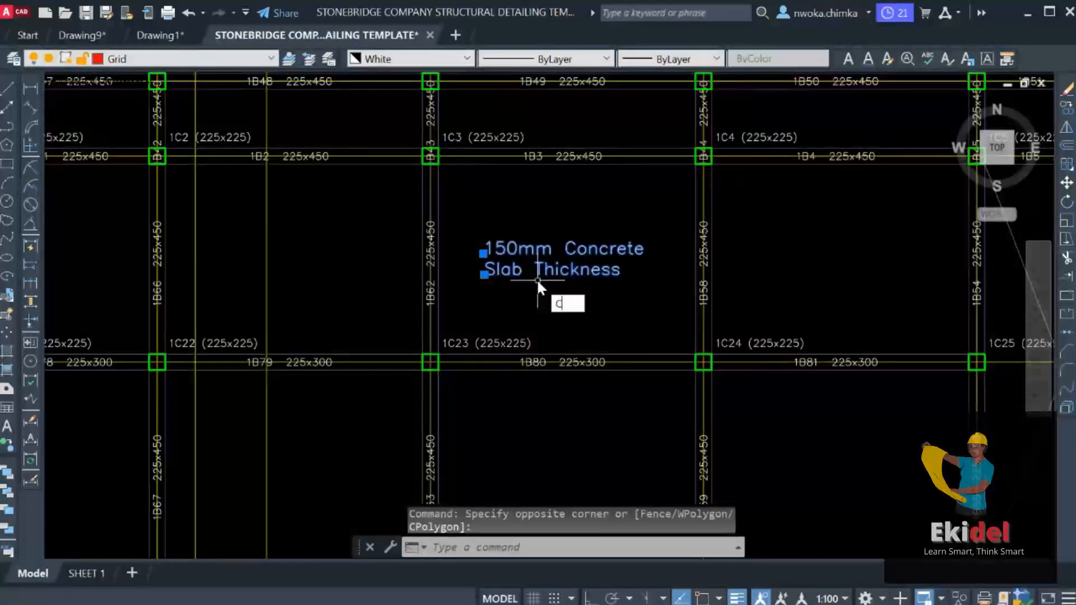
key("Return")
left_click(545, 254)
scroll(561, 247, "down", 3)
scroll(719, 250, "up", 1)
scroll(734, 240, "down", 1)
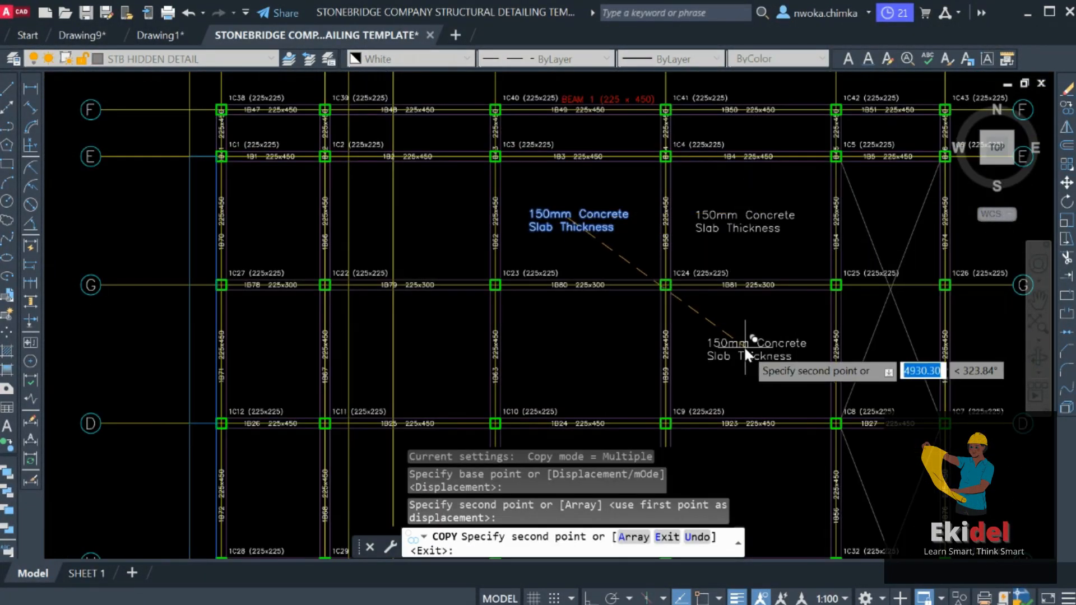
left_click(752, 338)
left_click(569, 347)
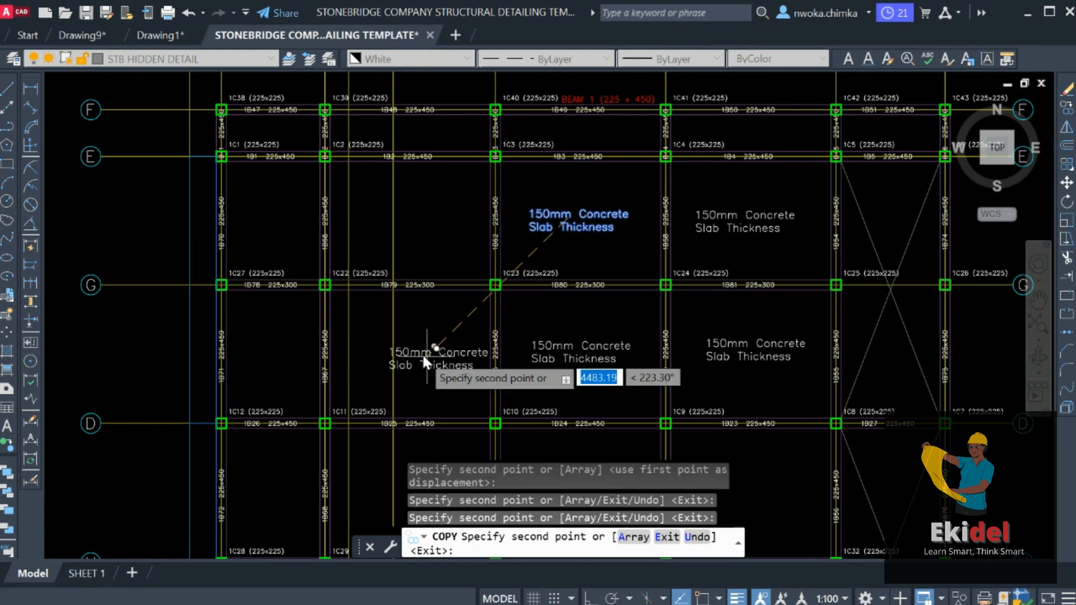
left_click(408, 351)
Step: Place copies of the slab thickness note in the six panels between gridlines D and C, from gridline 3 to 6
scroll(479, 271, "down", 2)
scroll(453, 243, "up", 2)
scroll(540, 231, "down", 2)
scroll(411, 240, "up", 2)
scroll(509, 191, "down", 2)
middle_click_drag(618, 353, 604, 225)
scroll(604, 253, "up", 2)
left_click(606, 241)
left_click(455, 237)
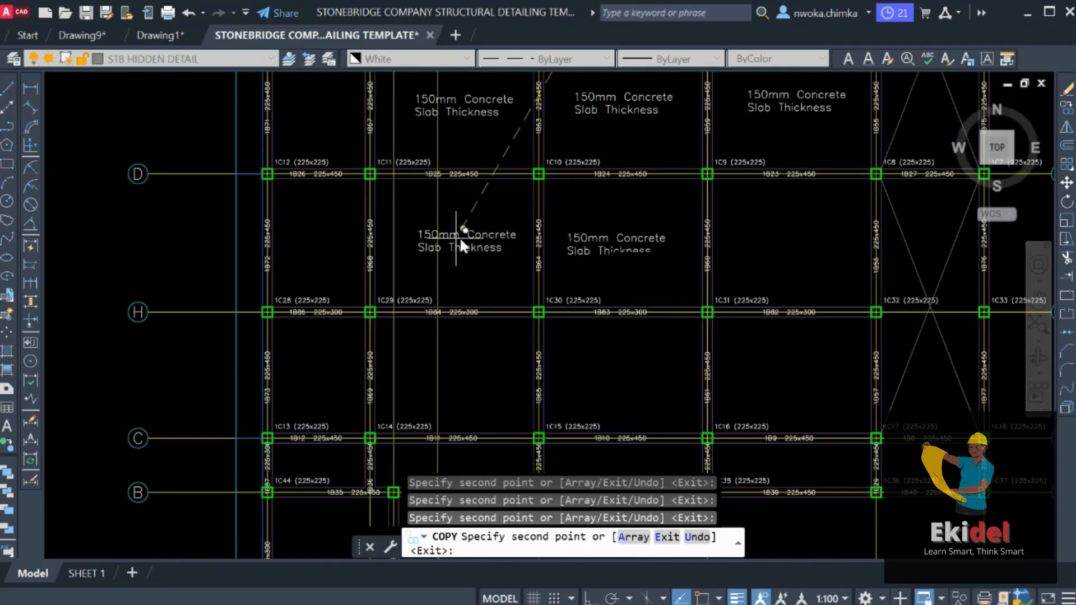
left_click(785, 247)
left_click(787, 373)
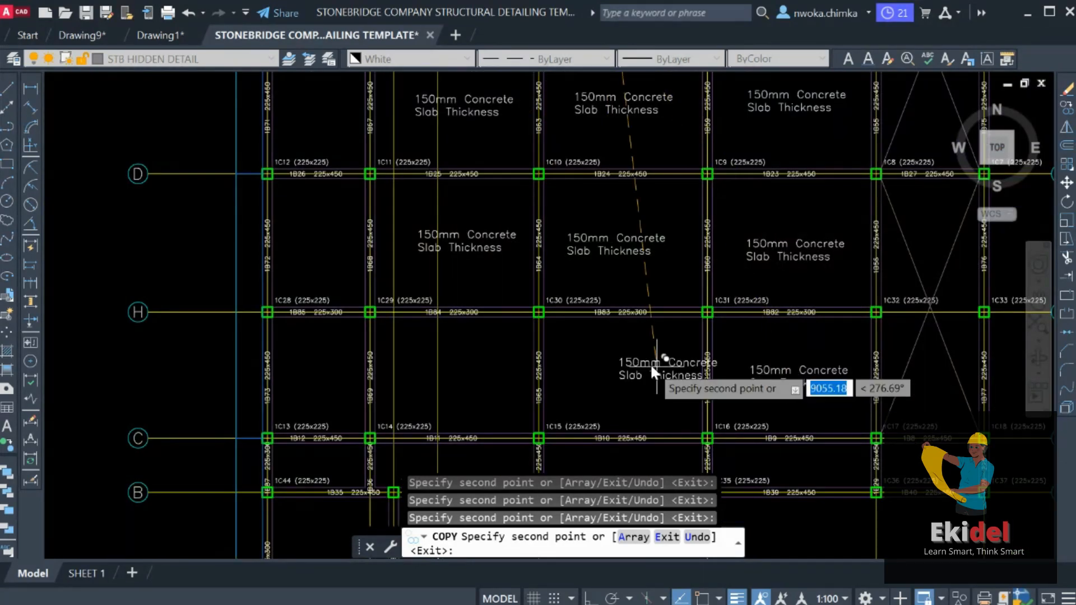
left_click(611, 371)
left_click(460, 370)
Step: Place copies of the slab thickness note in the three narrow panels between gridlines C and B, above beams 1B37, 1B38 and 1B39
scroll(459, 371, "down", 4)
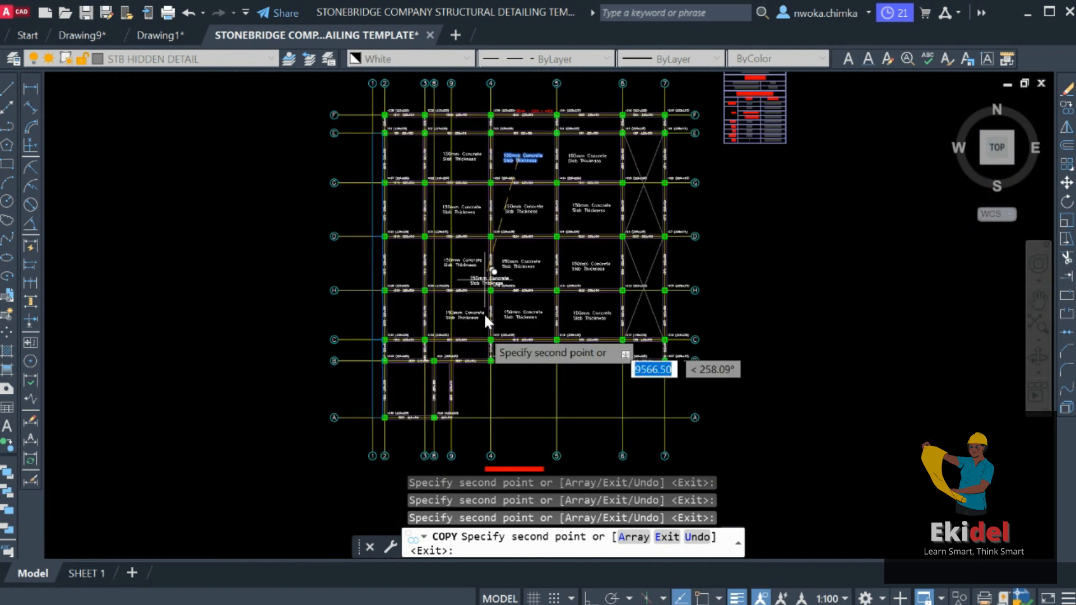
scroll(483, 312, "up", 6)
scroll(430, 322, "up", 1)
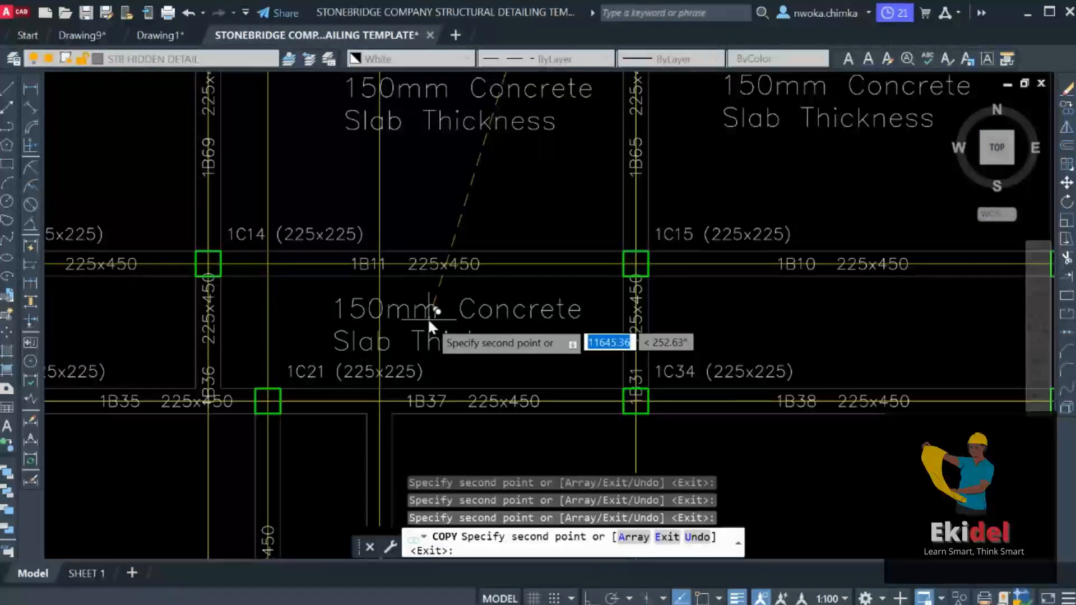
left_click(421, 314)
scroll(314, 302, "down", 2)
scroll(443, 317, "up", 2)
left_click(517, 300)
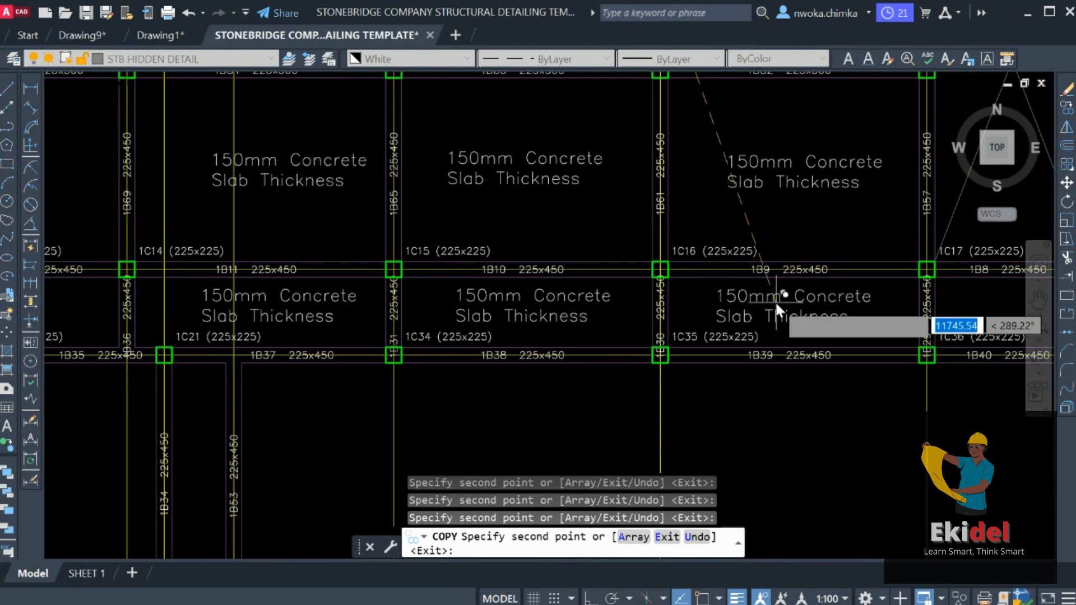
left_click(775, 300)
Step: Place a copy of the slab thickness note in the panel between beams 1B86 and 1B34
scroll(729, 269, "down", 3)
scroll(569, 320, "up", 3)
scroll(567, 321, "up", 3)
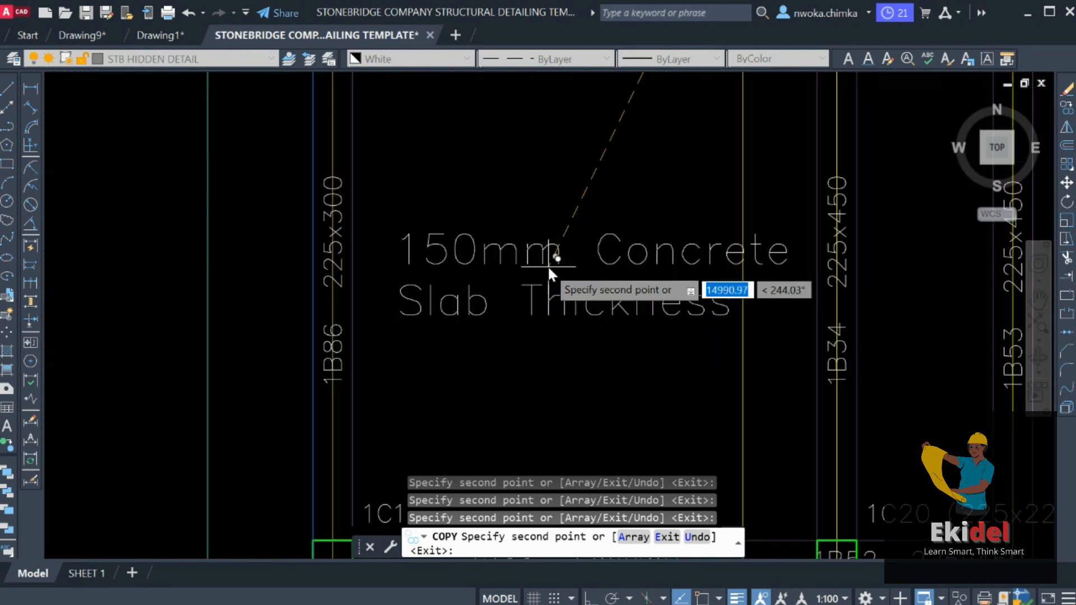
left_click(538, 271)
Step: Place copies of the slab thickness note in the two panels between gridlines F and E, from gridline 3 to 5
scroll(572, 358, "down", 6)
middle_click_drag(667, 318, 527, 389)
middle_click_drag(732, 241, 613, 385)
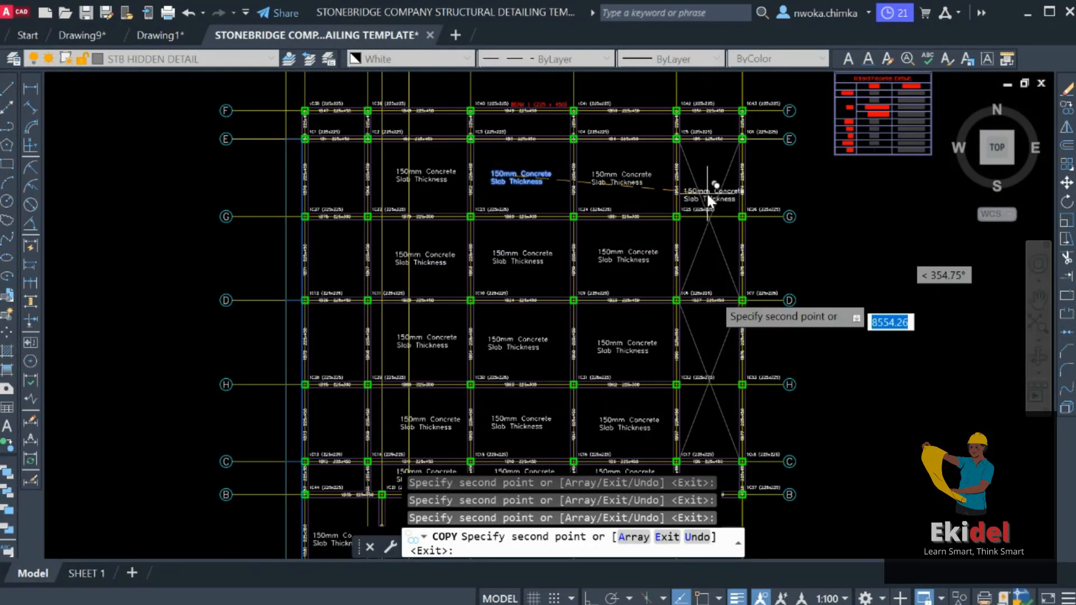
scroll(708, 273, "down", 3)
scroll(606, 232, "up", 10)
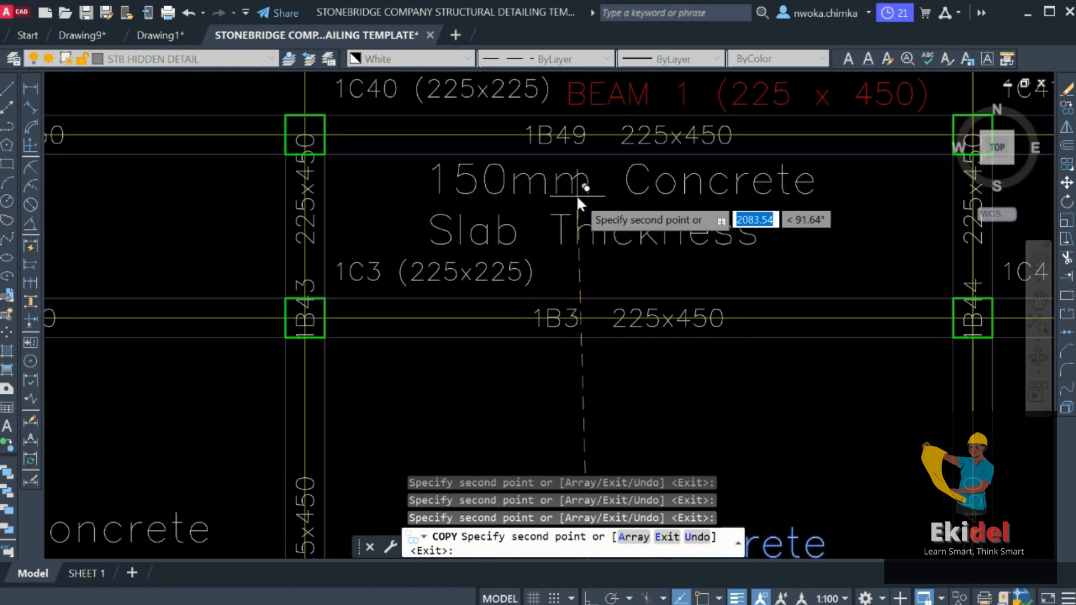
scroll(664, 209, "down", 2)
scroll(355, 219, "down", 3)
scroll(419, 207, "up", 3)
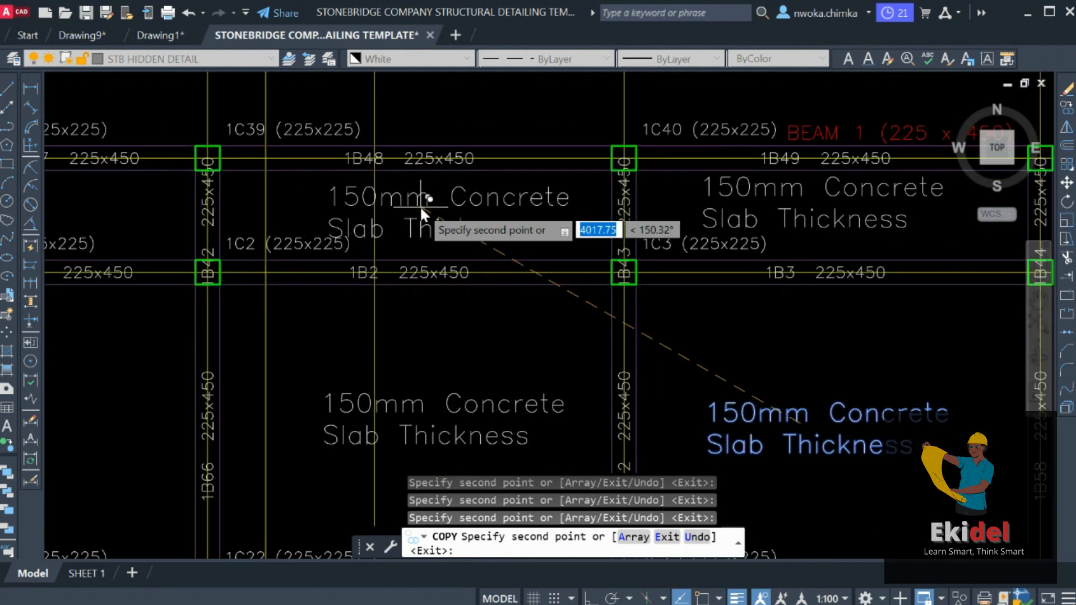
scroll(642, 216, "down", 4)
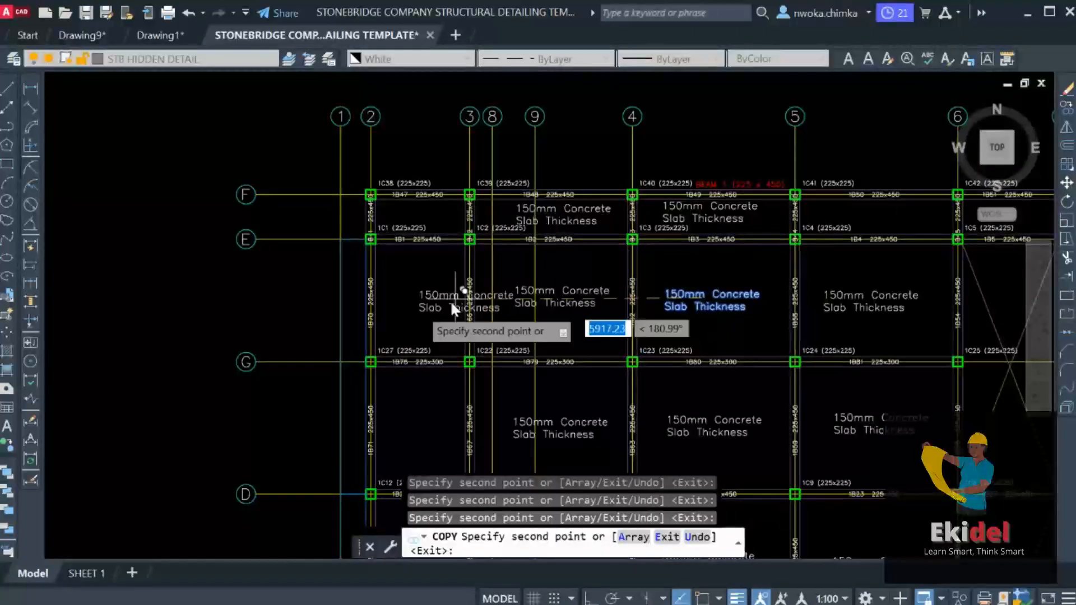
scroll(425, 306, "up", 2)
key("Escape")
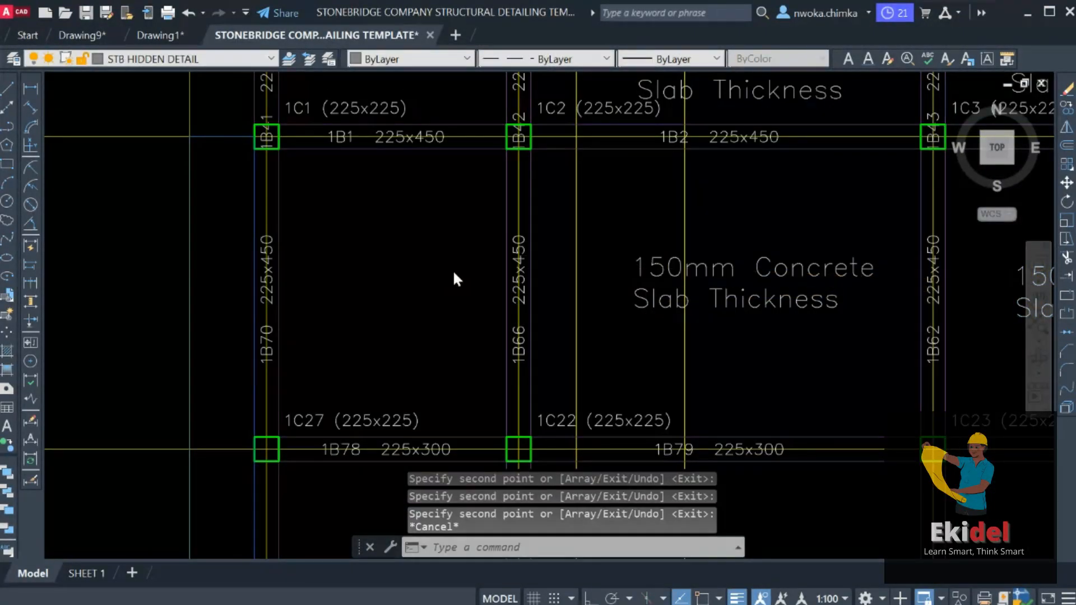
Step: Check the text height of the "150mm Concrete" line in the panel between beams 1B2 and 1B79
scroll(453, 274, "down", 2)
scroll(559, 283, "up", 2)
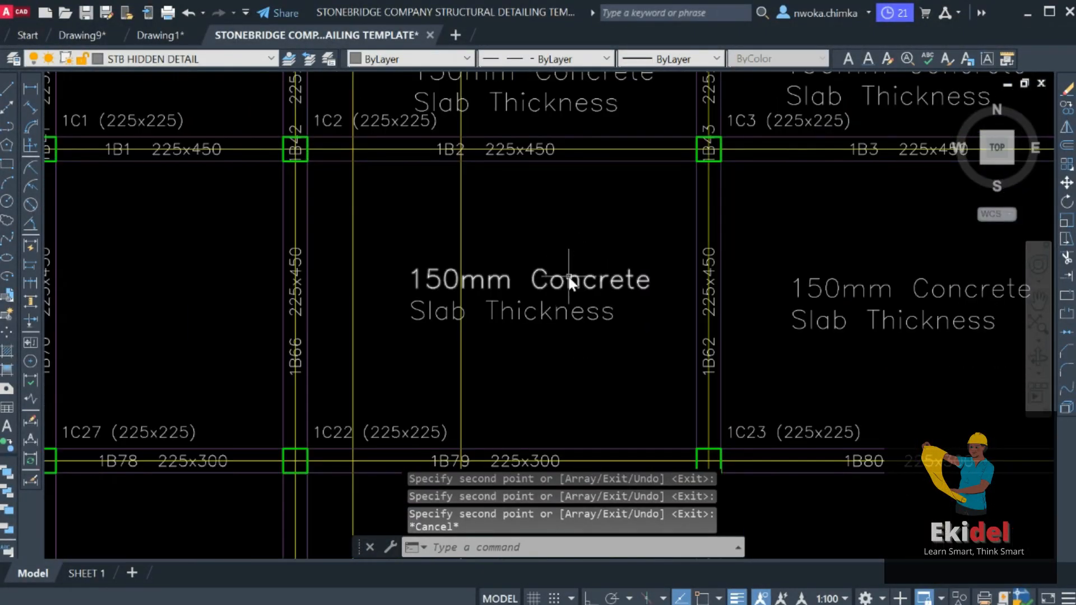
left_click(568, 283)
type("CH")
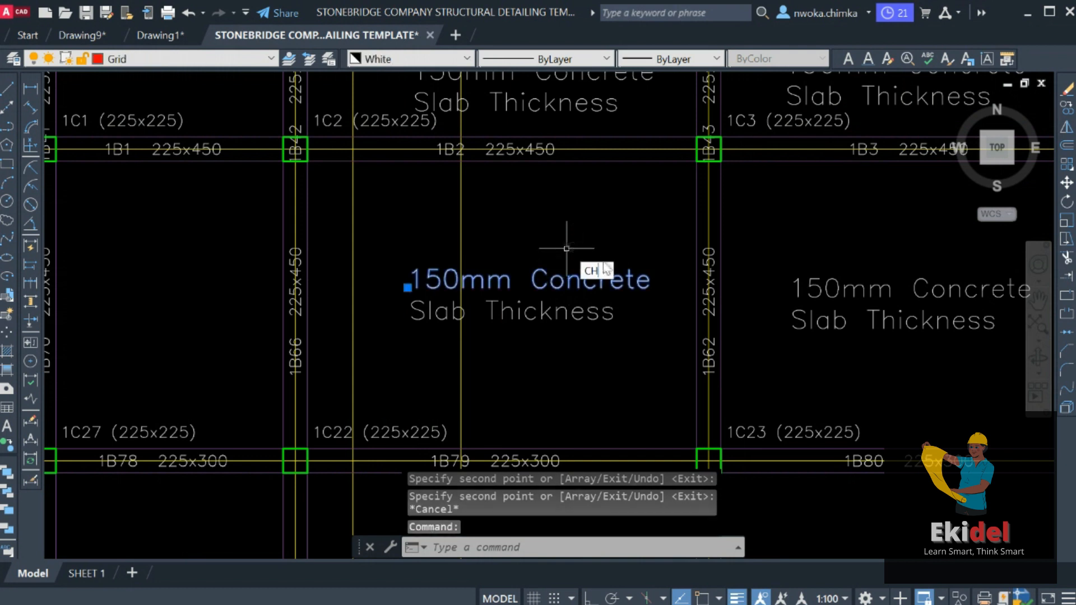
key("Return")
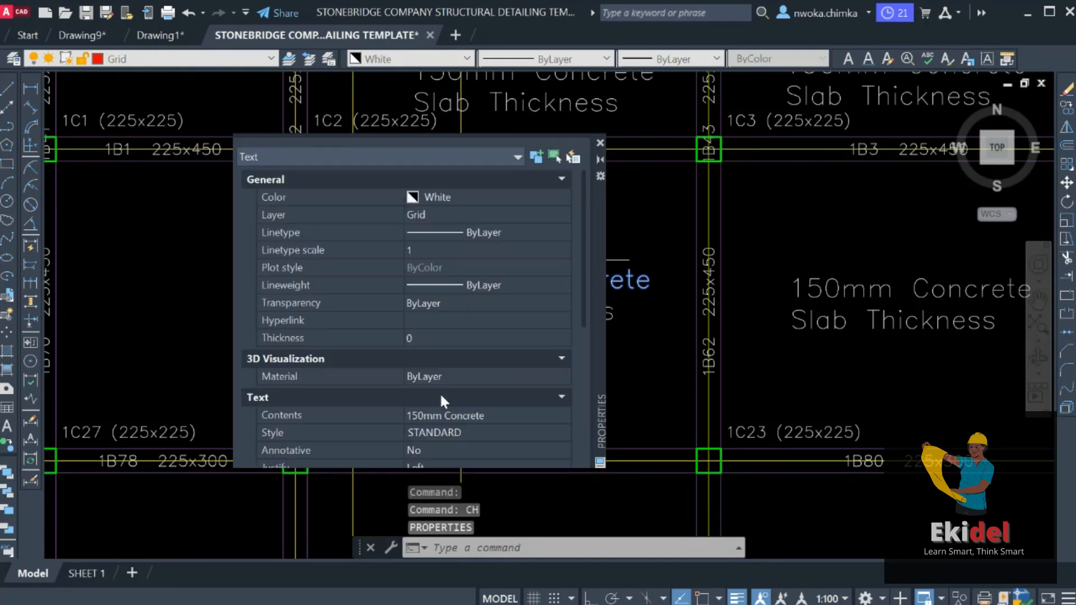
scroll(471, 339, "down", 3)
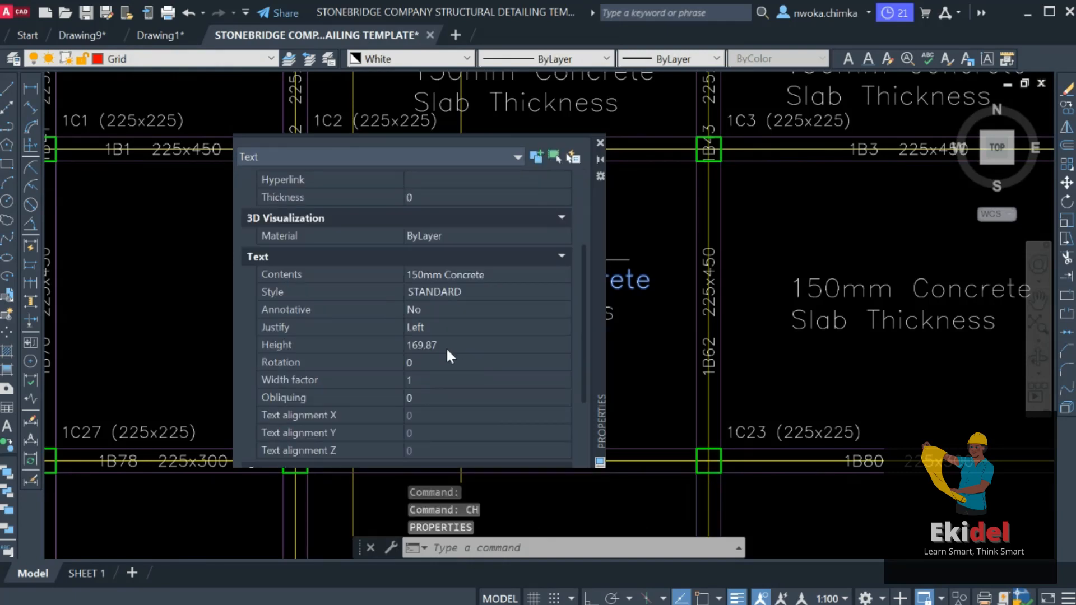
scroll(878, 302, "down", 4)
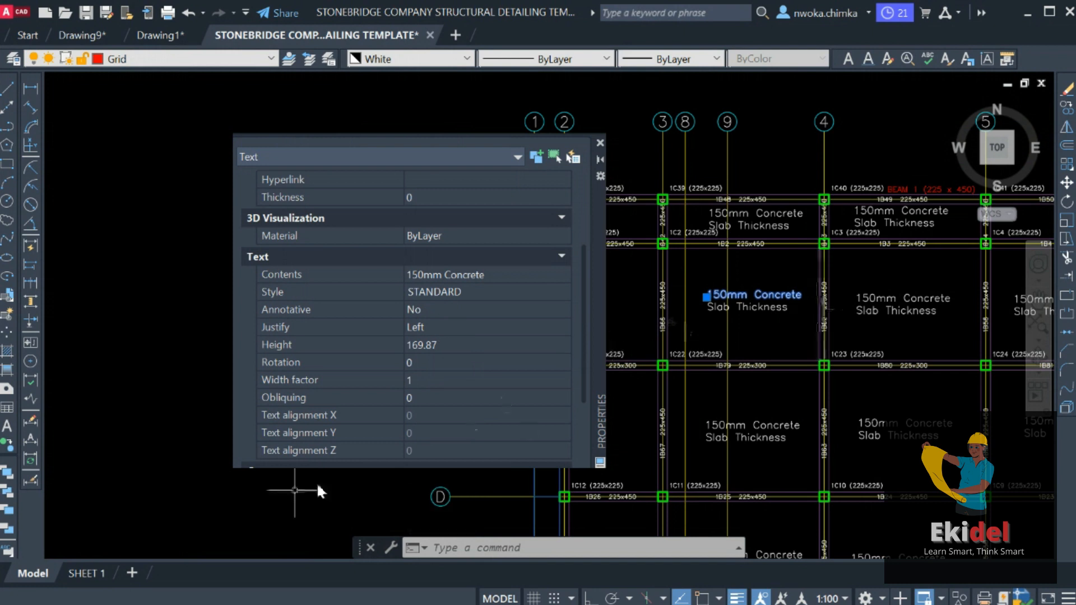
Step: Close the text properties and examine the drawing scale in the title block of SHEET 1
left_click(86, 572)
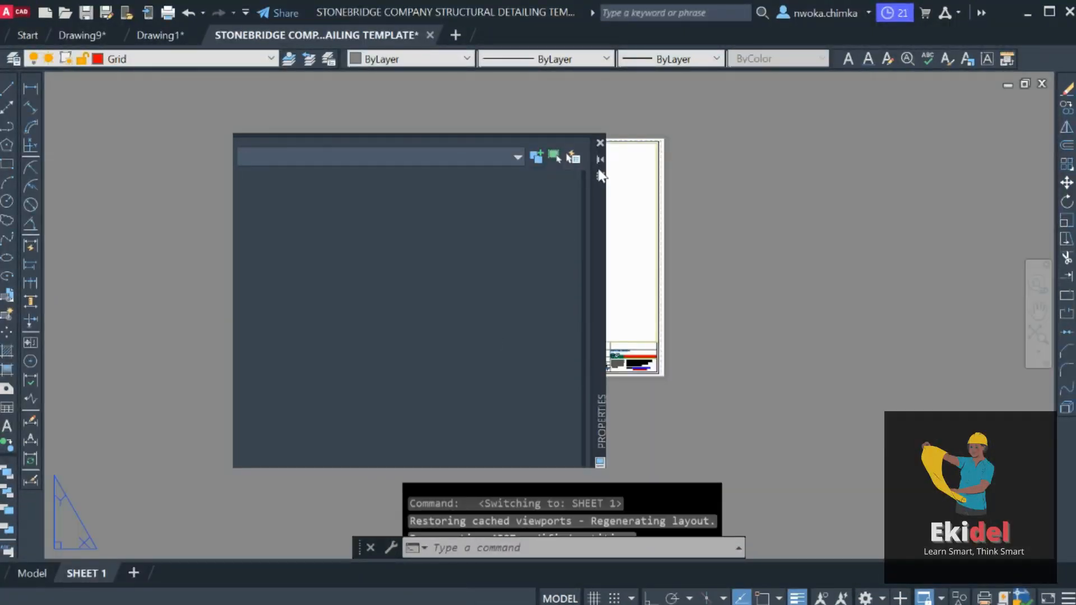
left_click(599, 143)
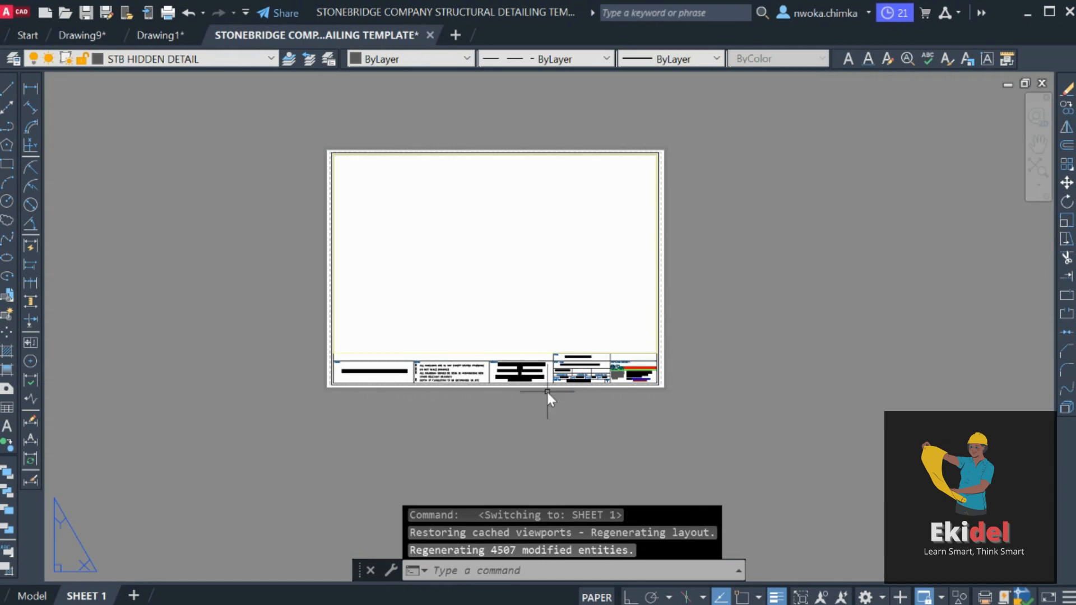
scroll(555, 395, "up", 8)
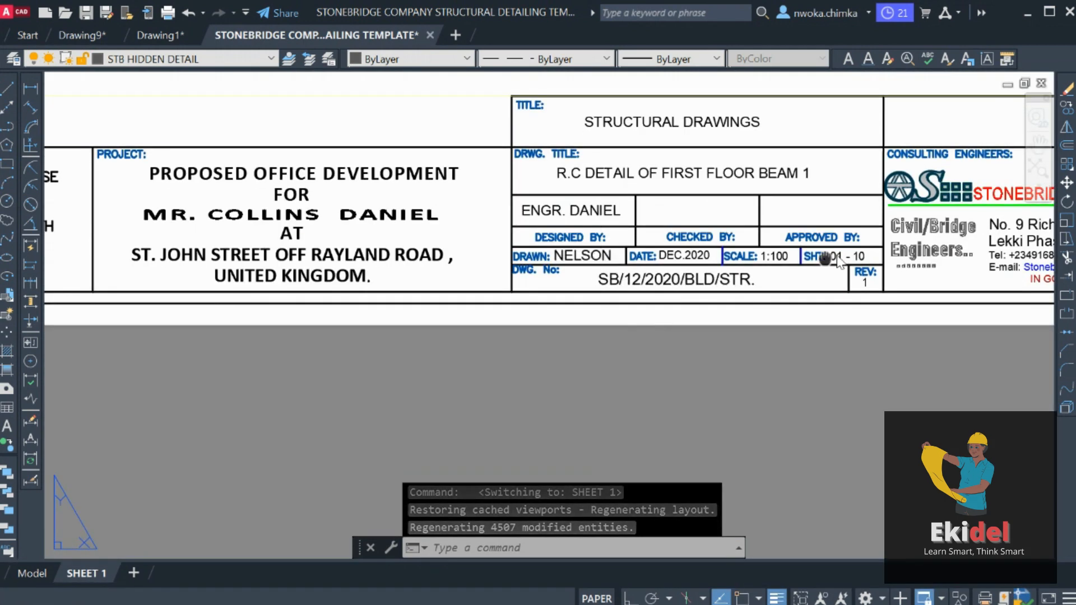
scroll(839, 263, "up", 4)
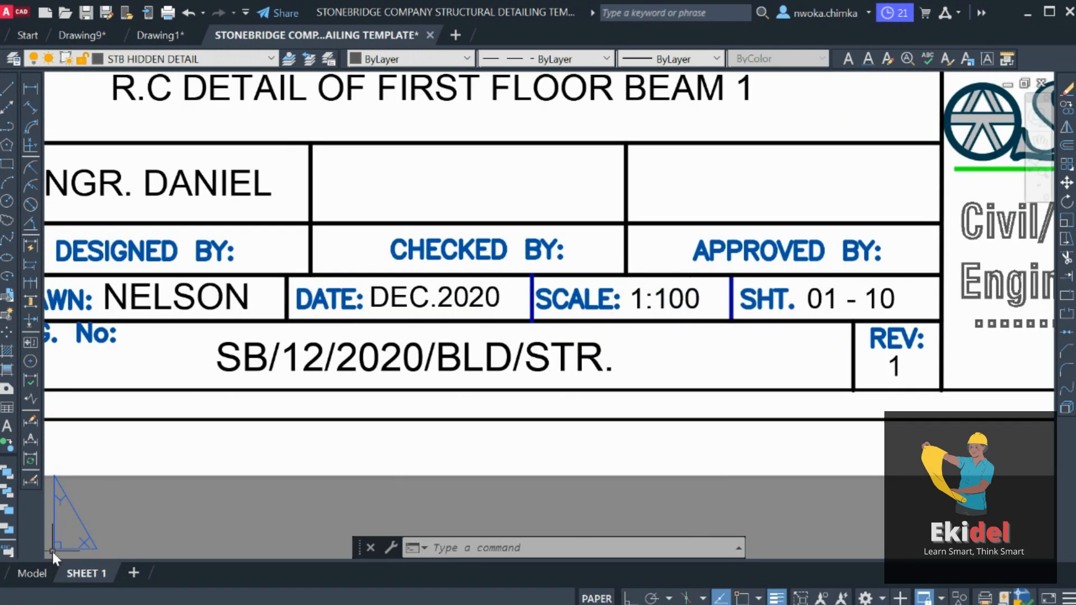
left_click(33, 572)
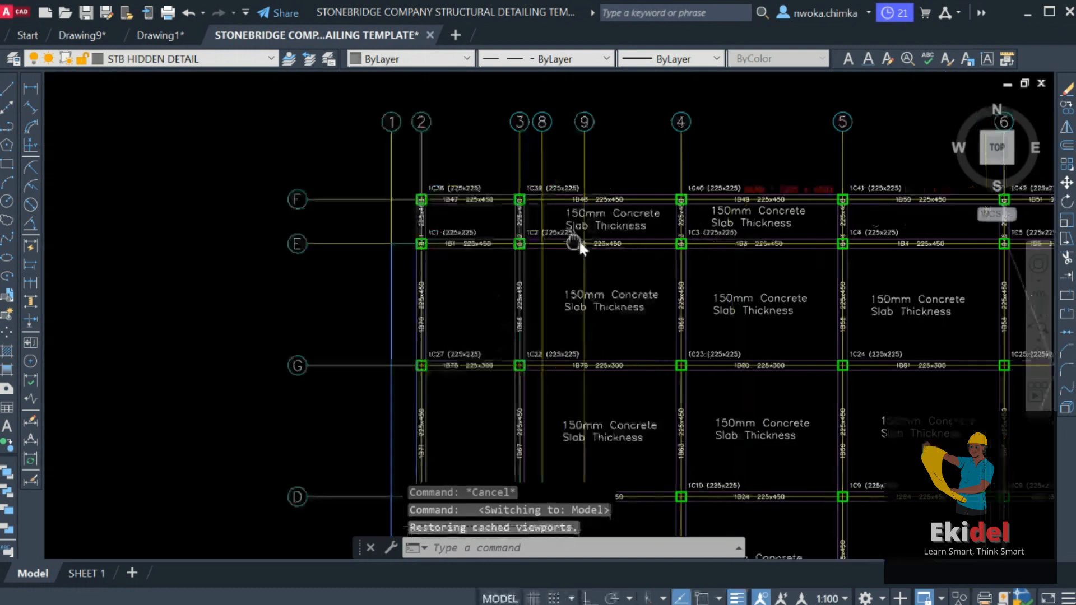
scroll(619, 233, "up", 4)
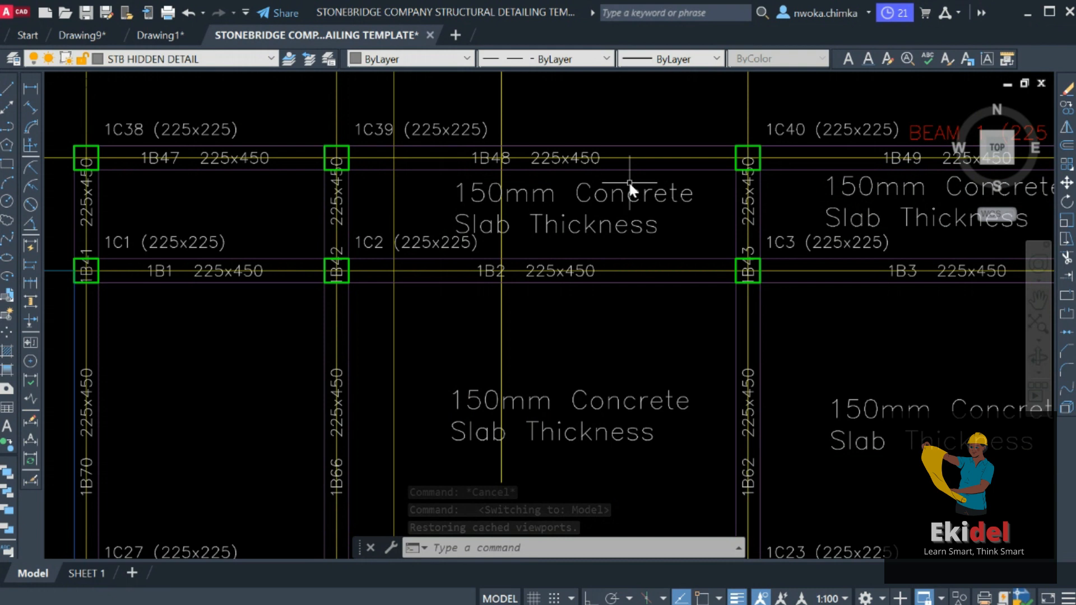
left_click(614, 190)
left_click(582, 223)
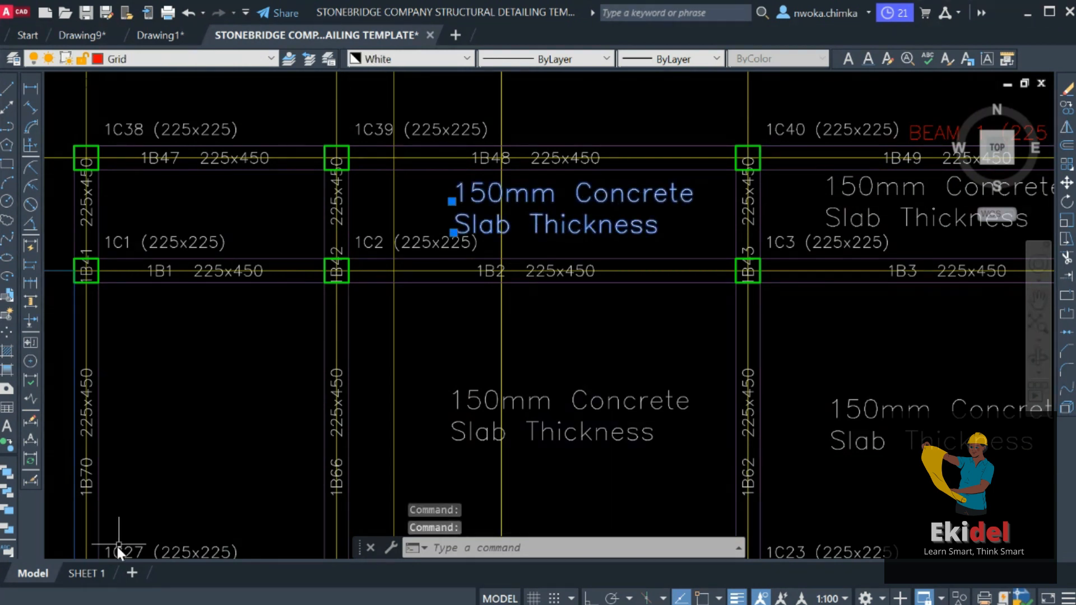
Step: Change the scale text in the SHEET 1 title block to 1:50
left_click(98, 570)
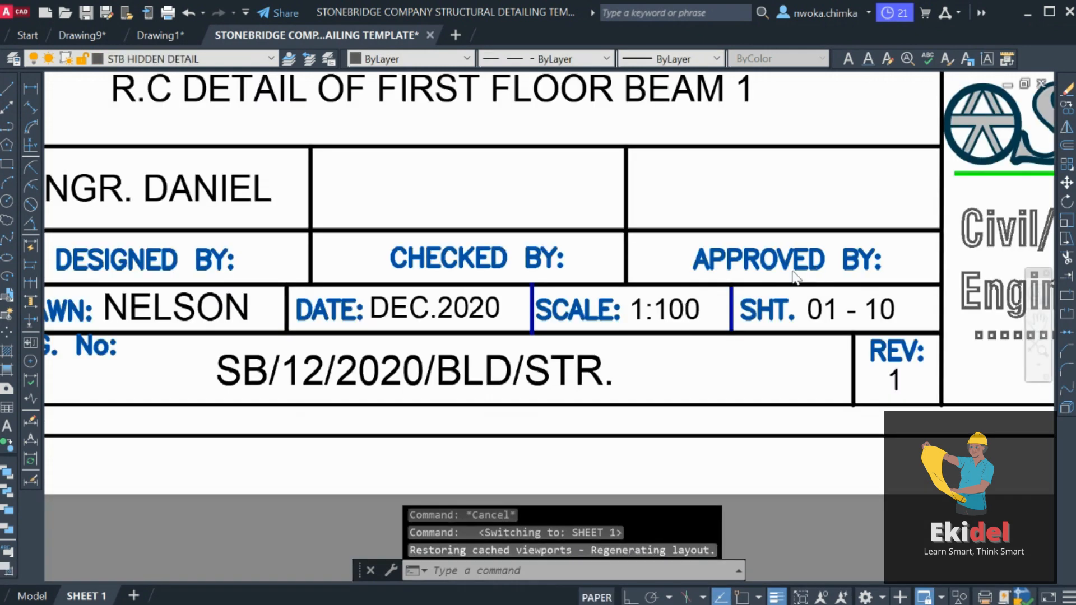
key("Escape")
left_click(701, 313)
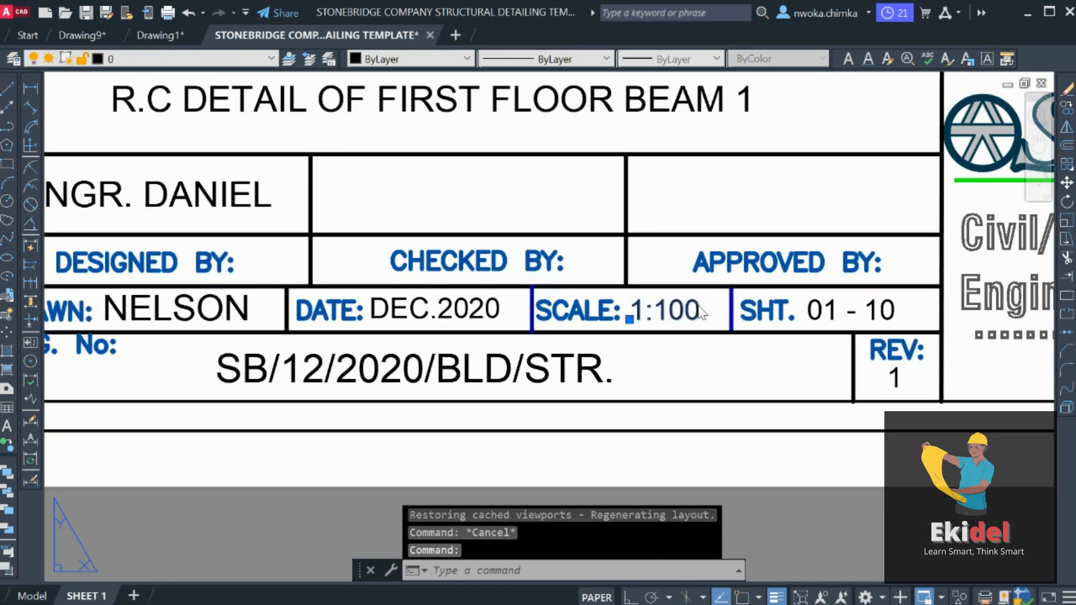
double_click(670, 325)
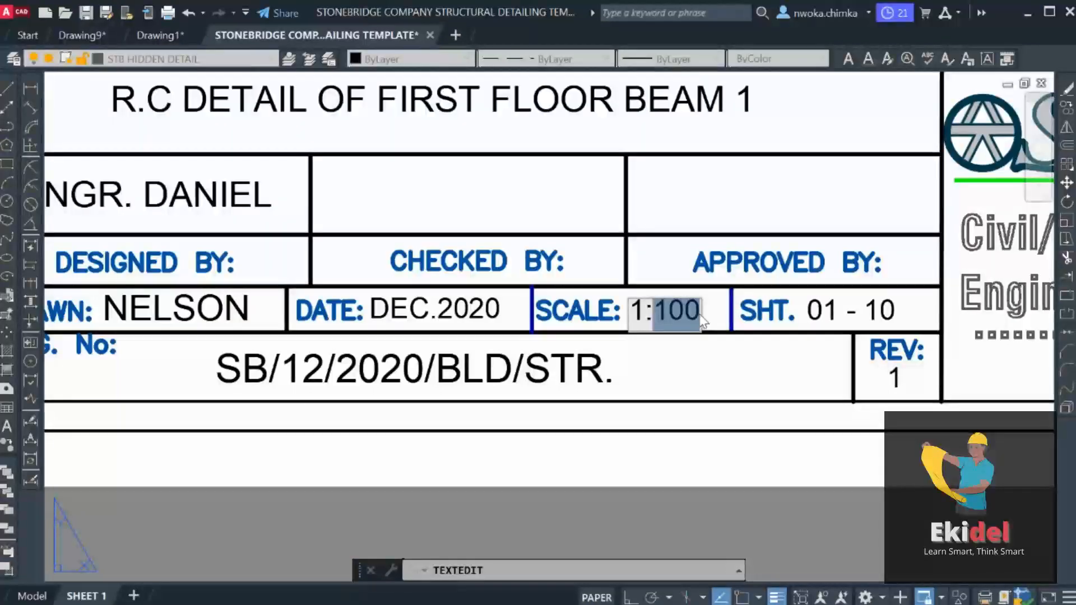
type("50")
left_click(722, 369)
key("Escape")
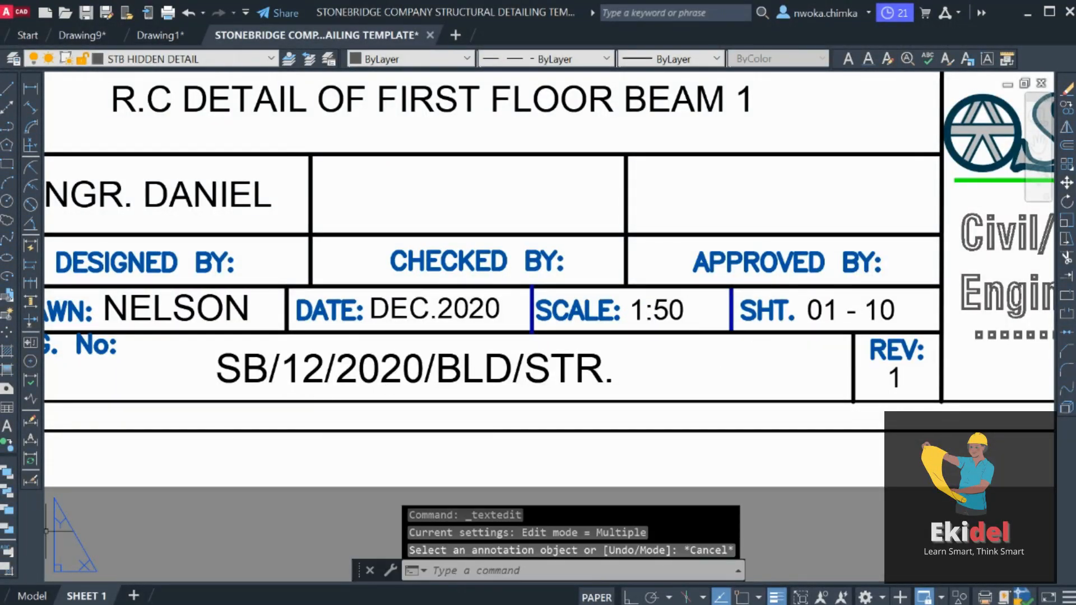
Step: Return to model space and calculate 50*2 with QuickCalc for the note text height, then close the calculator
left_click(13, 593)
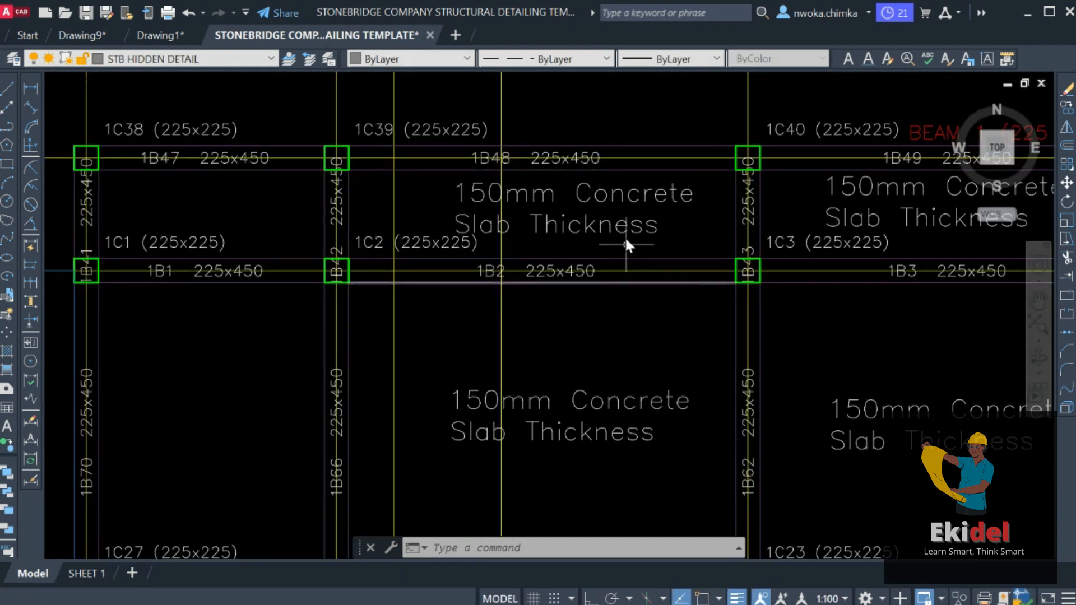
scroll(623, 193, "down", 2)
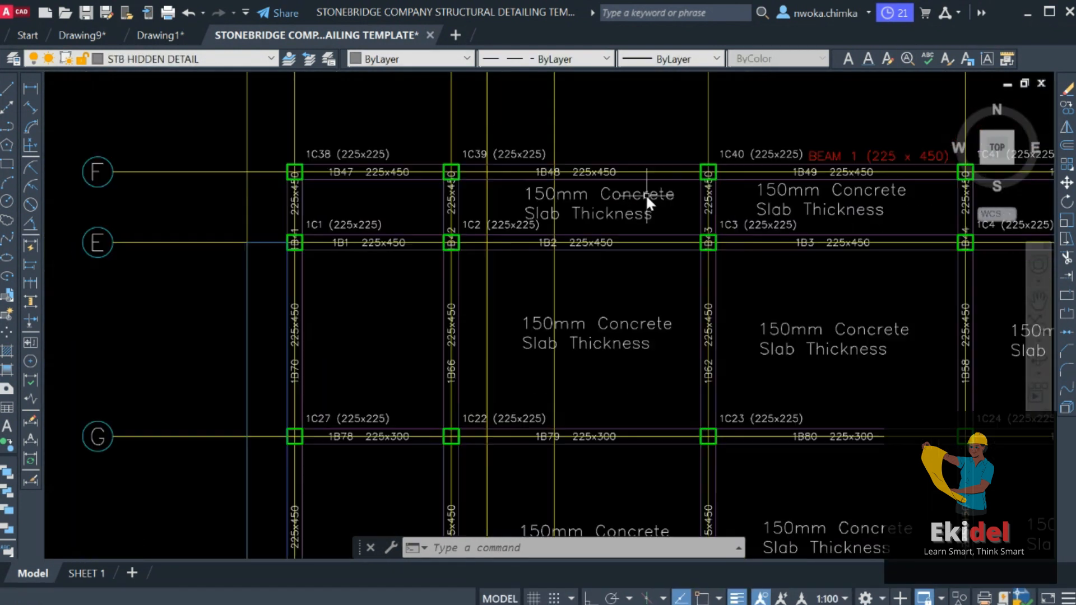
scroll(644, 202, "up", 6)
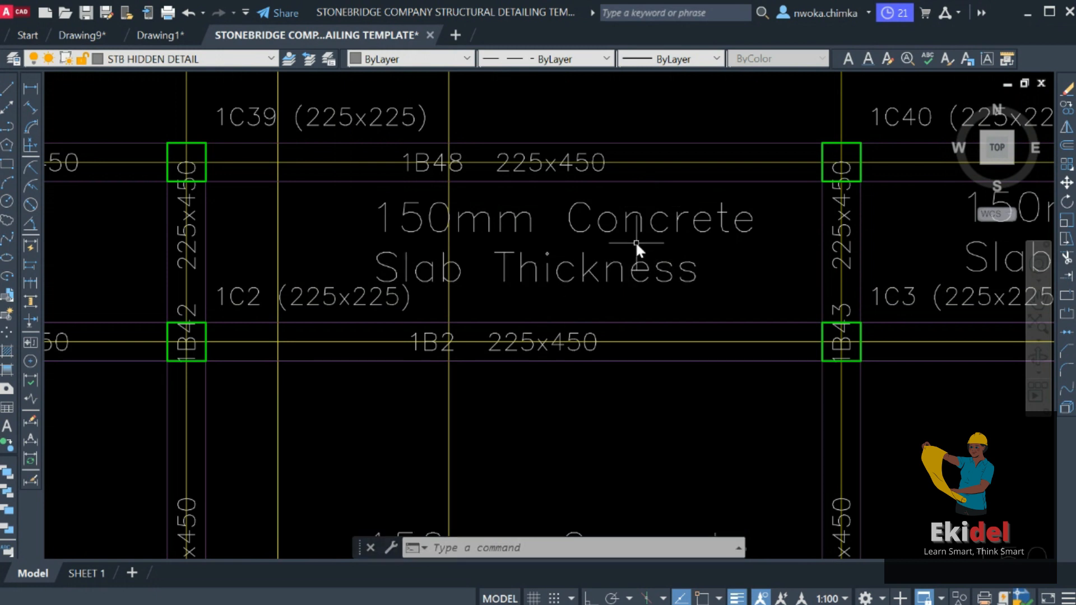
type("qc")
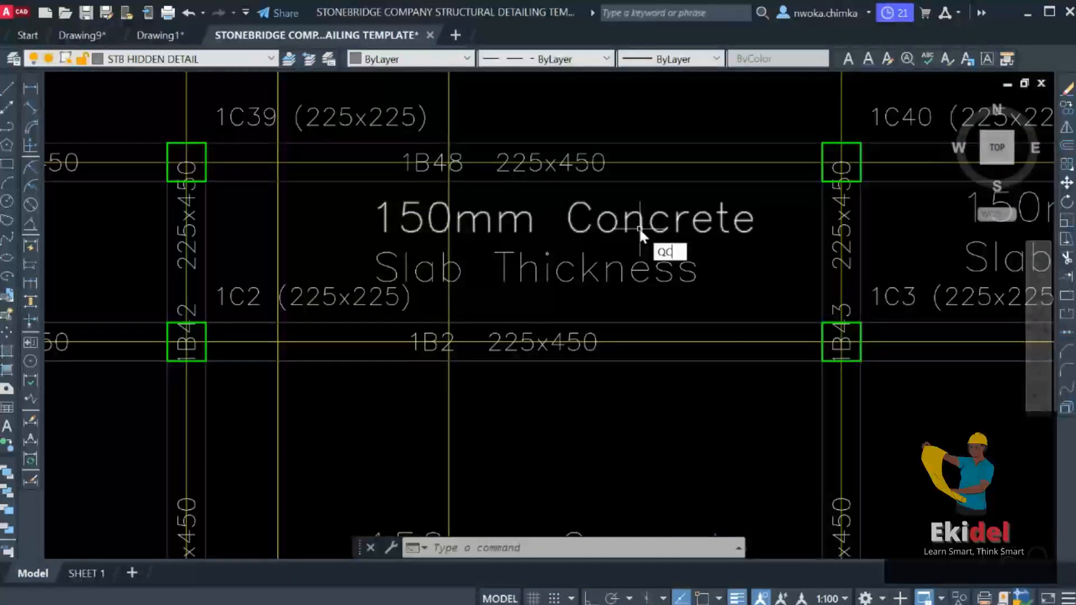
key("Return")
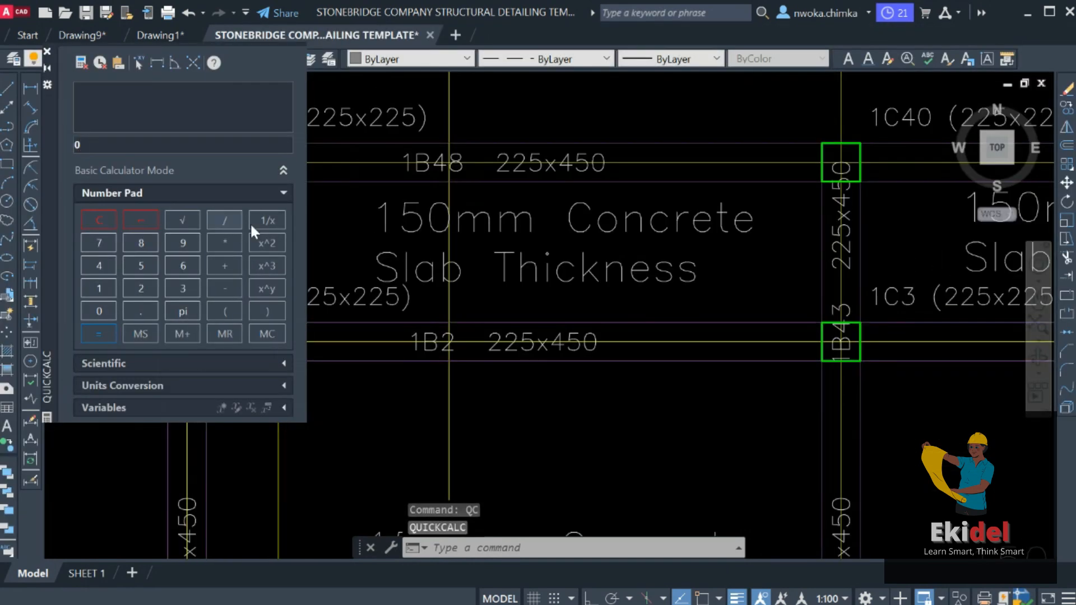
left_click(136, 264)
left_click(104, 303)
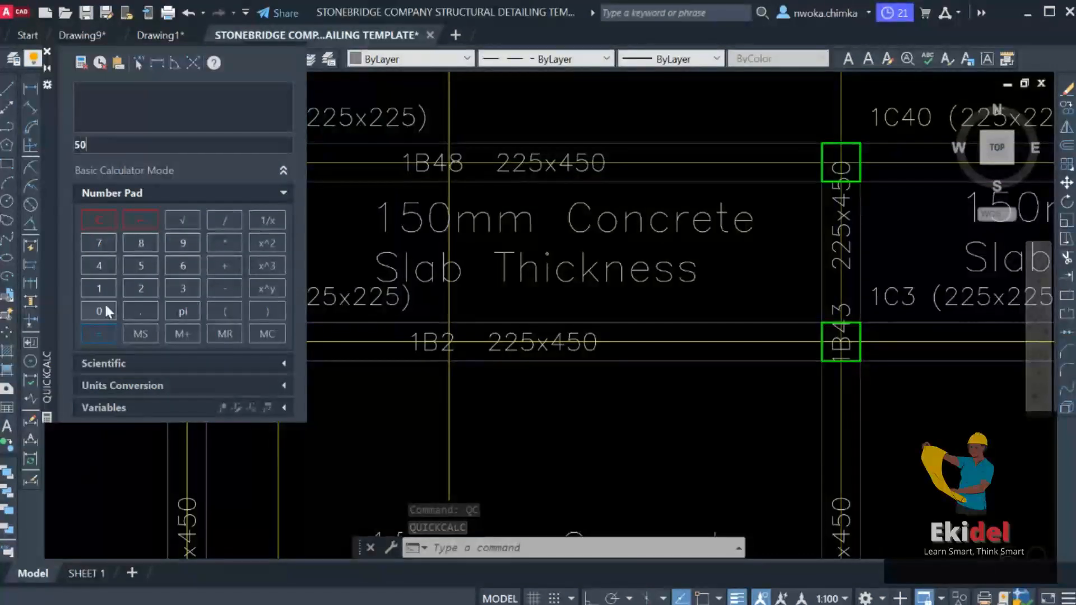
left_click(216, 238)
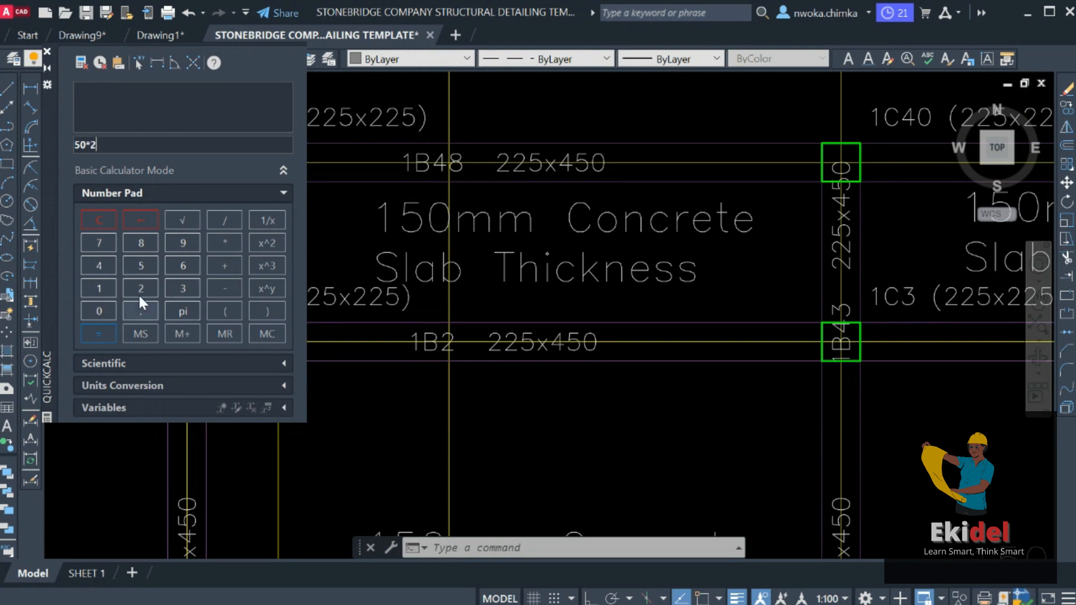
left_click(102, 331)
left_click(48, 51)
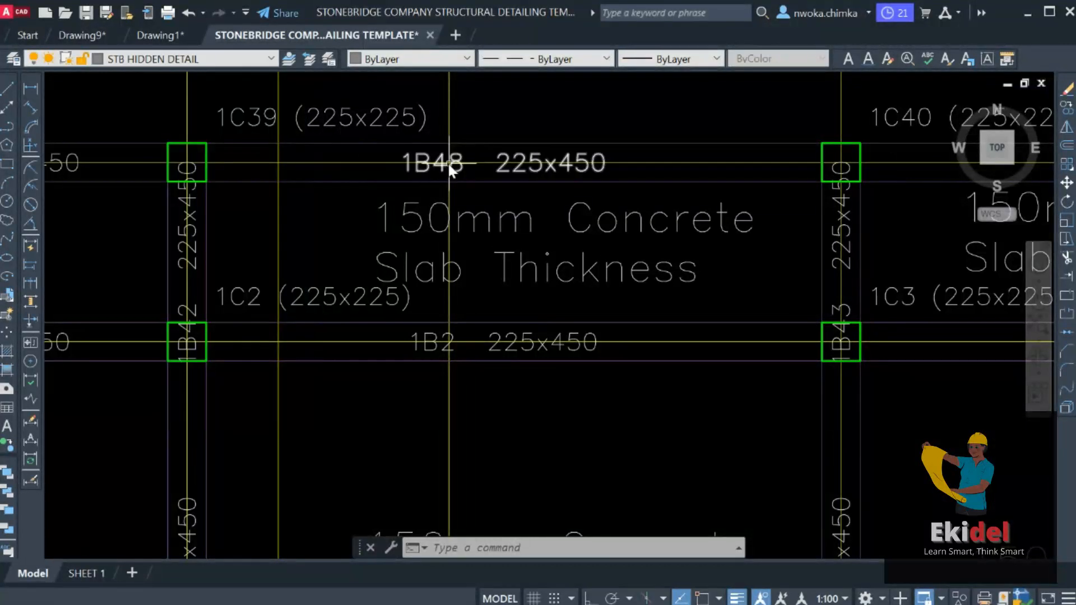
Step: Select all text similar to the "150mm Concrete" line, set its height to 100, then clear the selection
left_click(608, 217)
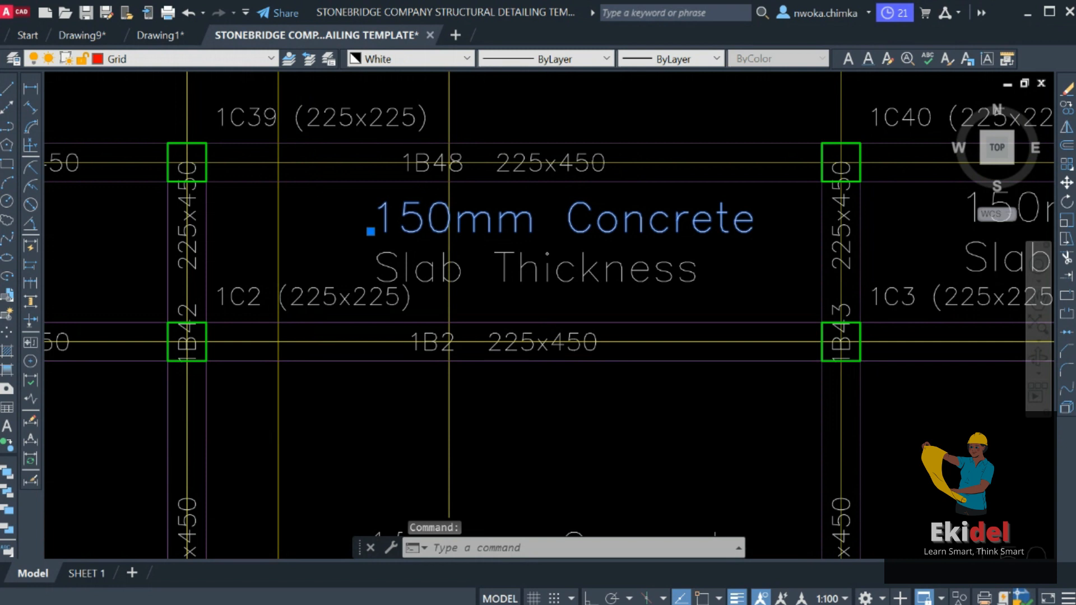
left_click(640, 457)
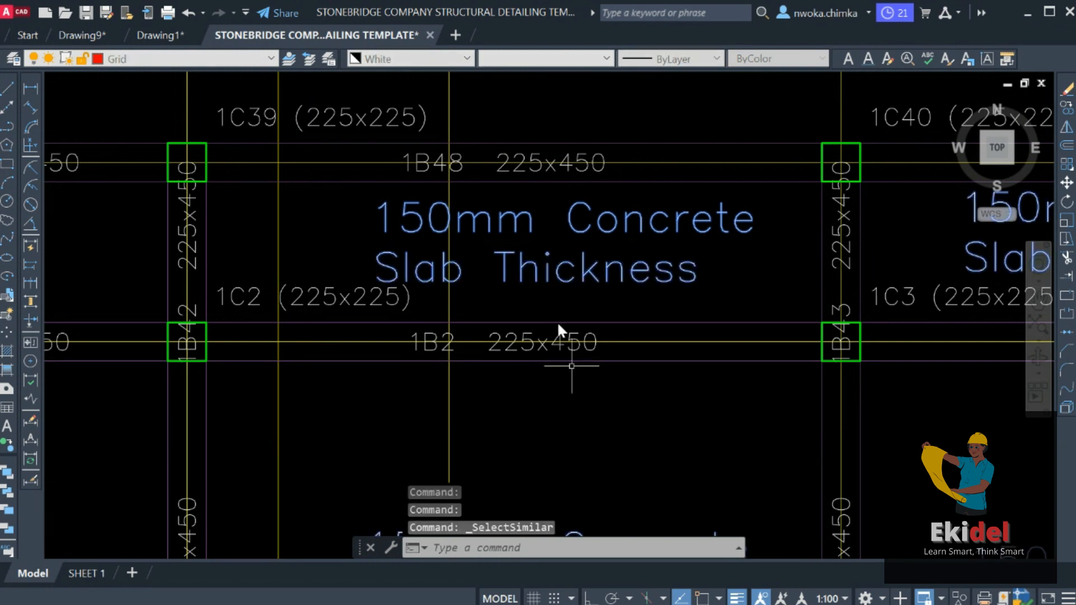
scroll(625, 220, "down", 4)
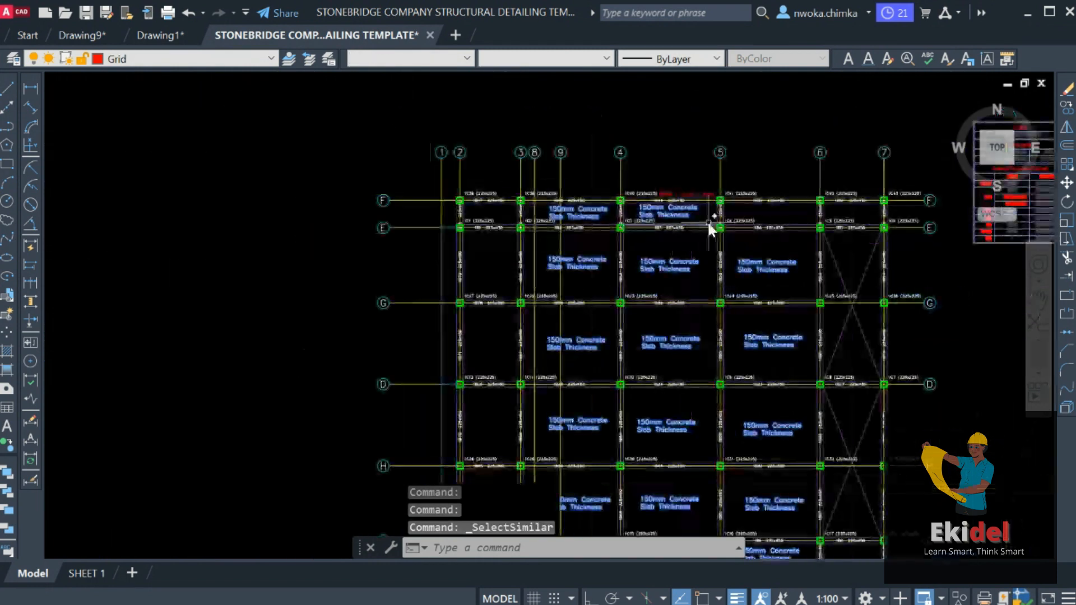
type("c")
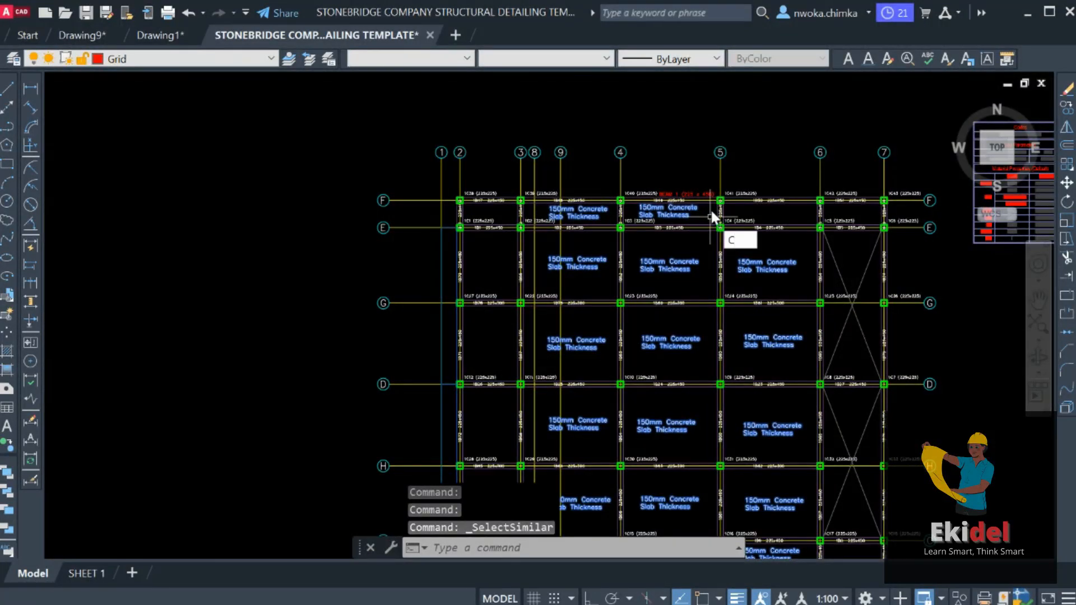
type("h")
key("Return")
scroll(439, 302, "down", 5)
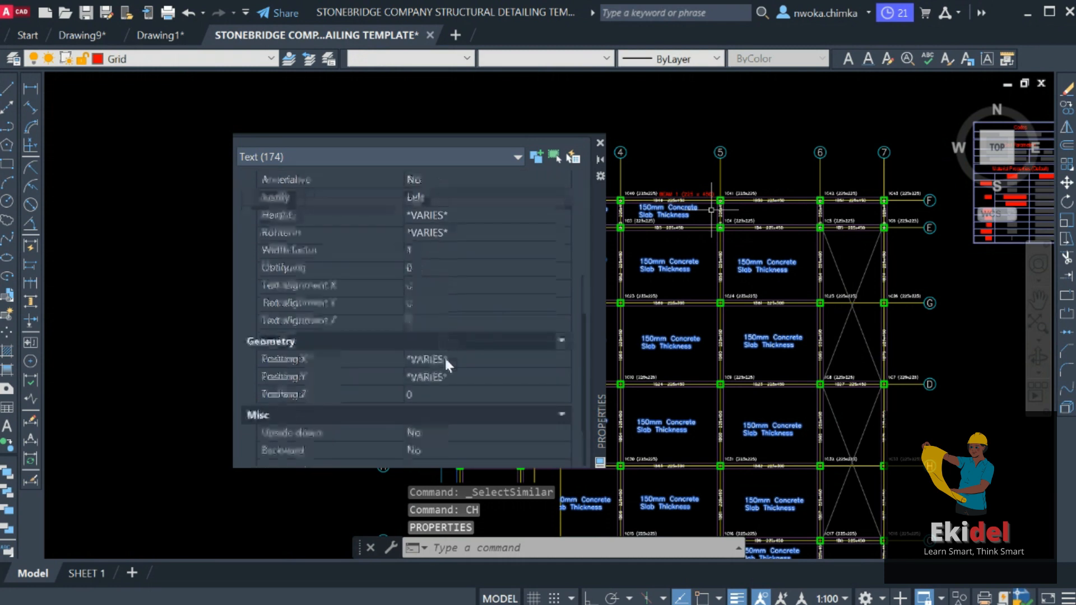
scroll(449, 365, "up", 5)
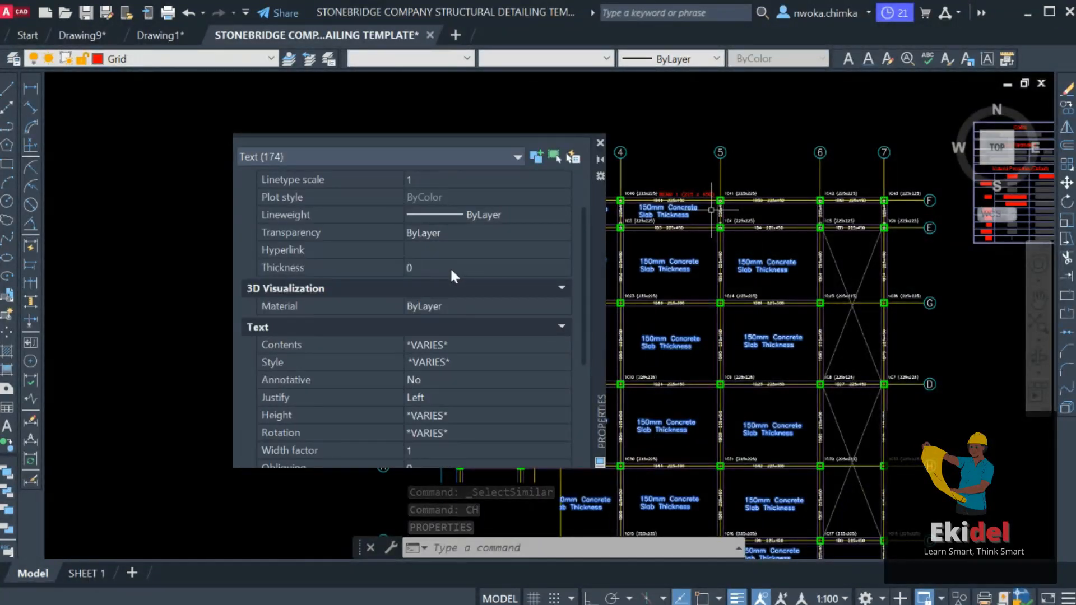
left_click(427, 414)
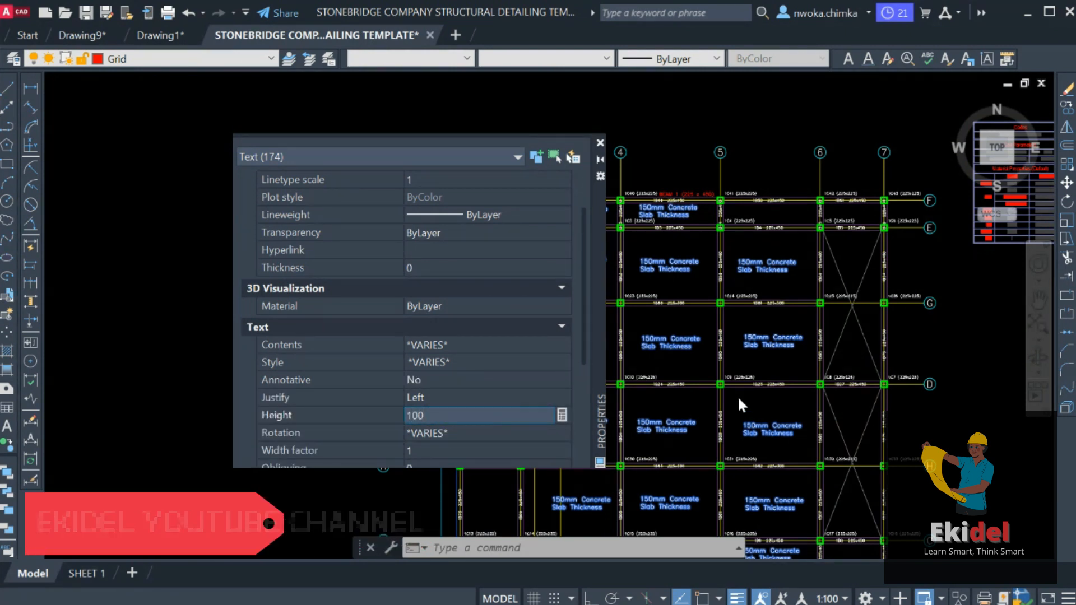
key("Return")
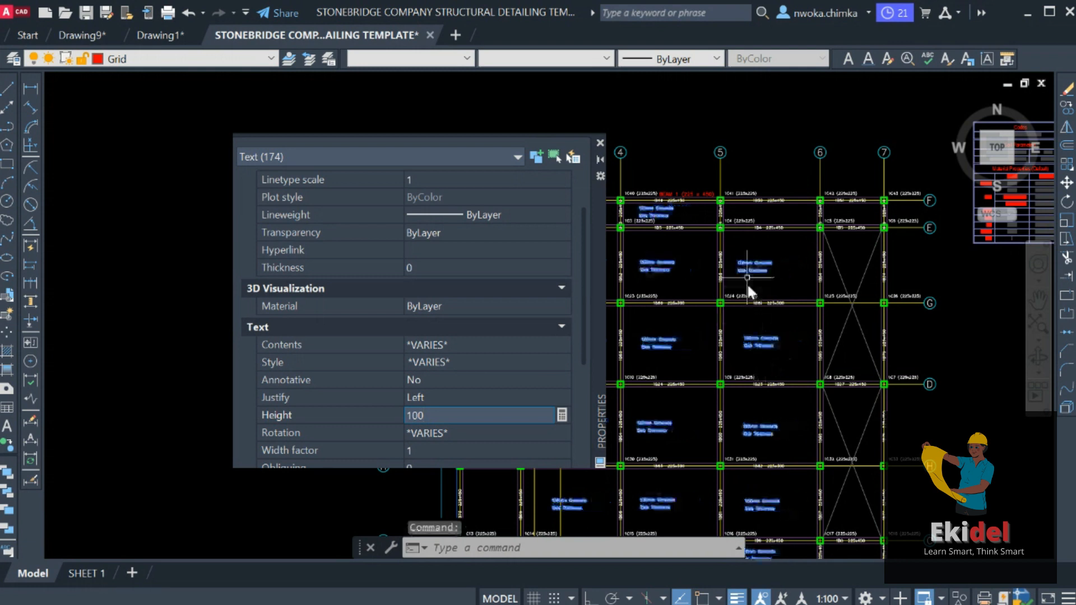
left_click(600, 144)
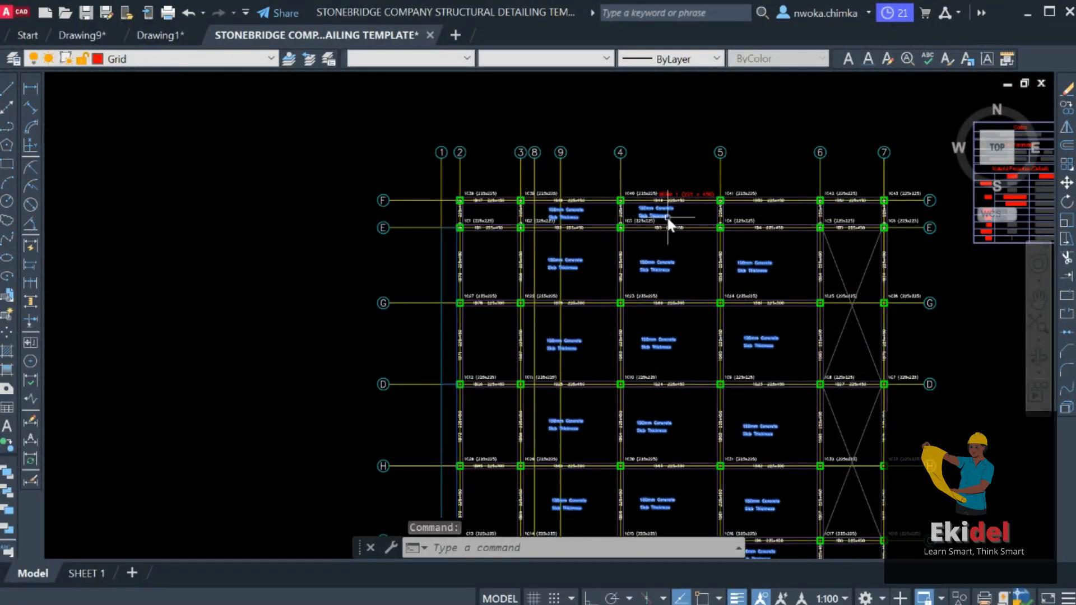
scroll(580, 207, "up", 4)
key("Escape")
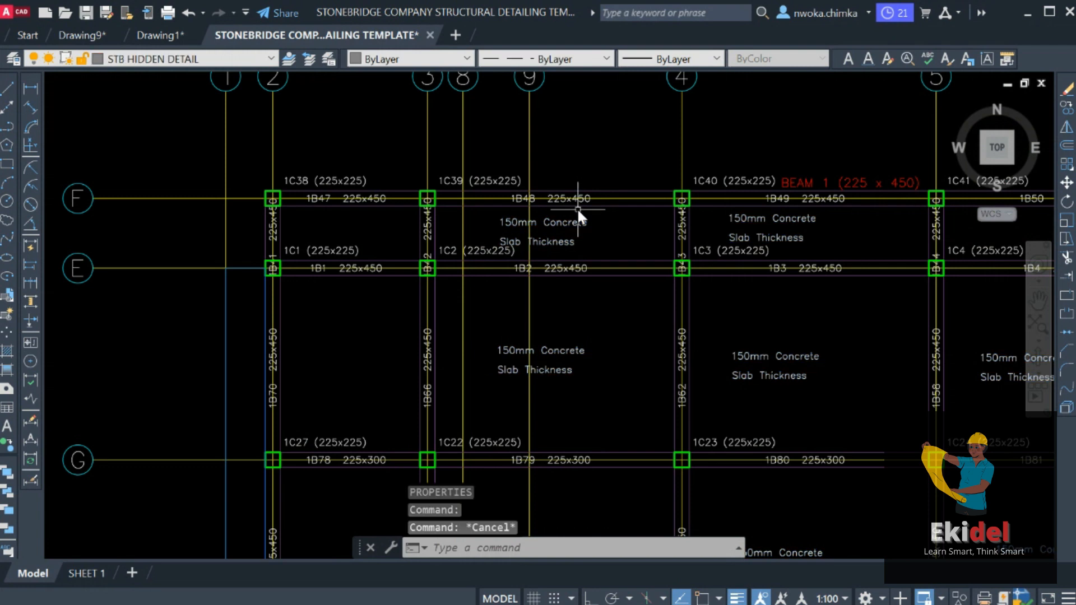
Step: Copy the two-line slab thickness note between beams 1B48 and 1B2 into the panels between 1B1 and 1B78 and between 1B47 and 1B1
middle_click_drag(574, 235, 571, 231)
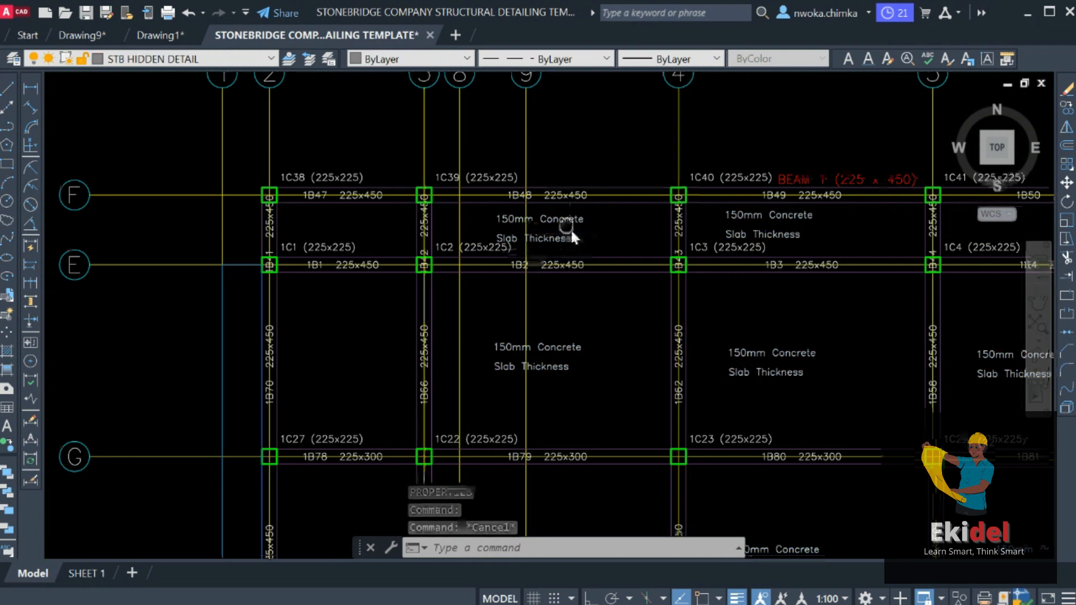
scroll(571, 227, "up", 2)
left_click(594, 175)
left_click(546, 217)
type("co")
key("Return")
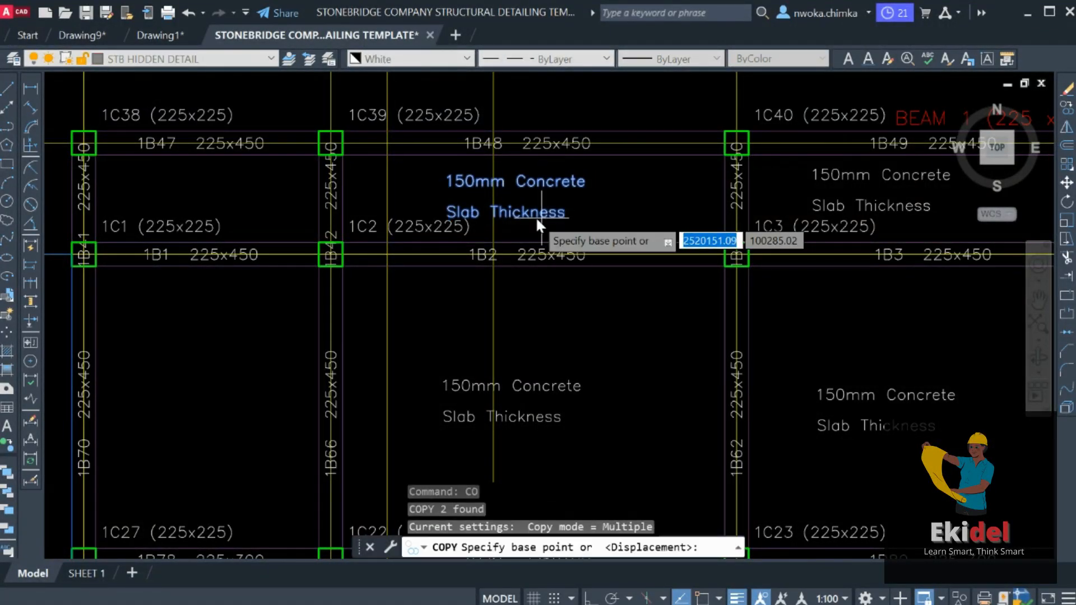
left_click(536, 218)
scroll(536, 218, "down", 2)
scroll(370, 325, "up", 2)
left_click(391, 319)
key("Return")
scroll(431, 210, "down", 2)
scroll(428, 176, "up", 3)
scroll(402, 194, "down", 1)
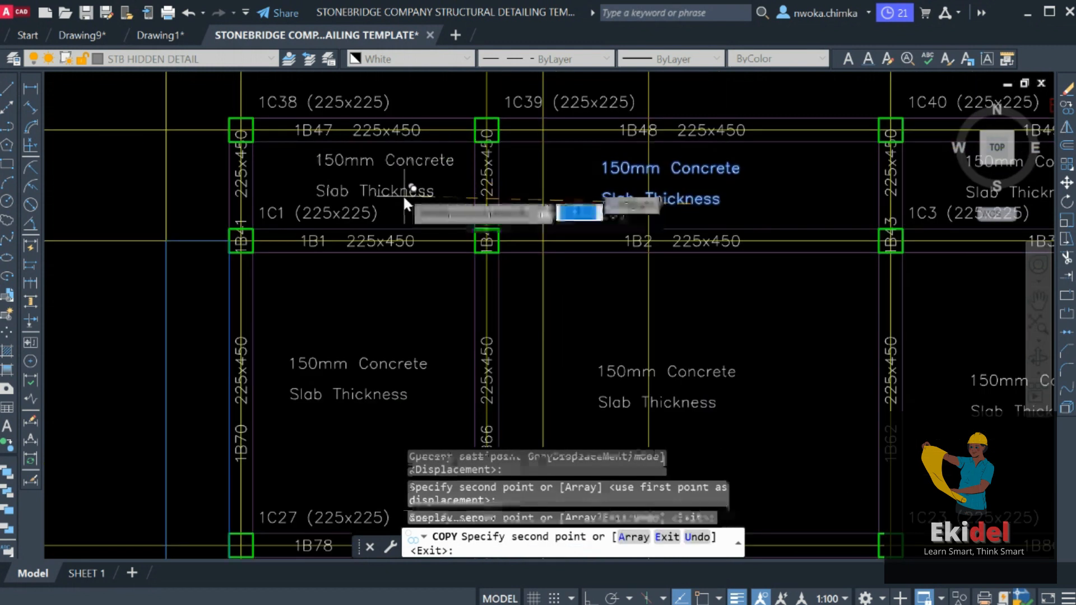
Step: Place further copies of the slab thickness note in the panels just east of grid 2, from grid G down to grid A
scroll(422, 135, "down", 2)
scroll(412, 359, "up", 1)
left_click(405, 356)
middle_click_drag(404, 354, 402, 178)
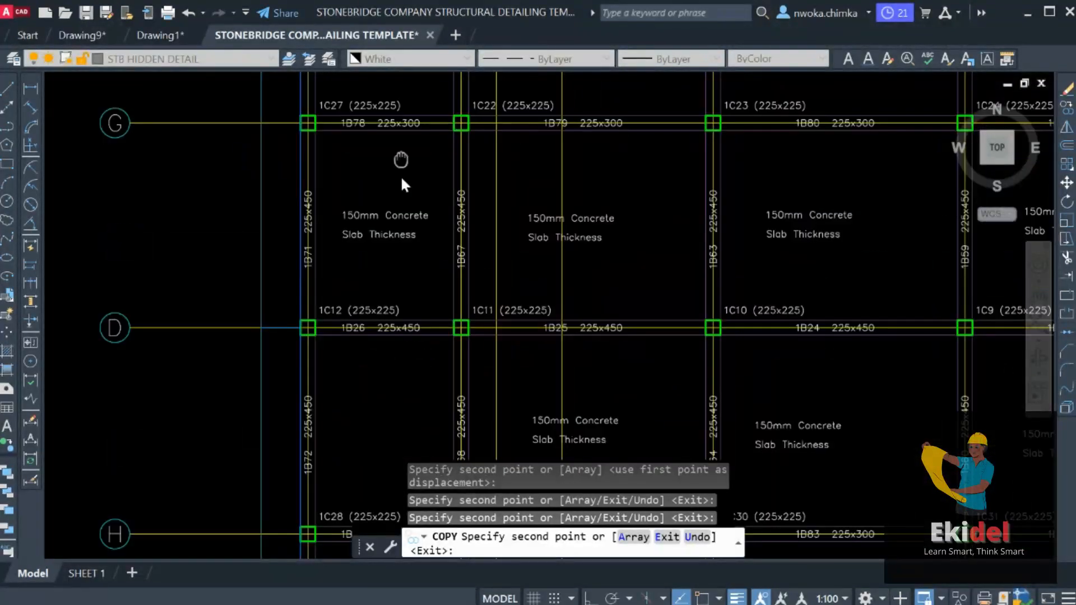
scroll(439, 175, "down", 3)
scroll(427, 331, "up", 2)
scroll(398, 261, "down", 2)
scroll(419, 341, "up", 2)
scroll(420, 364, "up", 2)
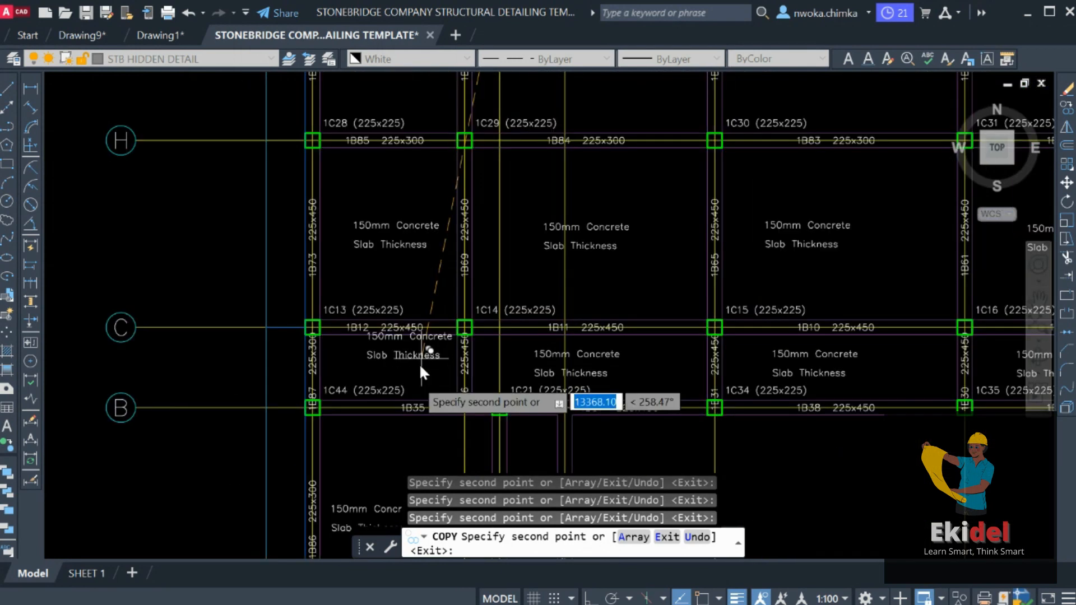
Step: Place copies of the slab thickness note in the panels between 1B8 and 1B40, 1B50 and 1B4, and 1B51 and 1B5
scroll(563, 307, "down", 3)
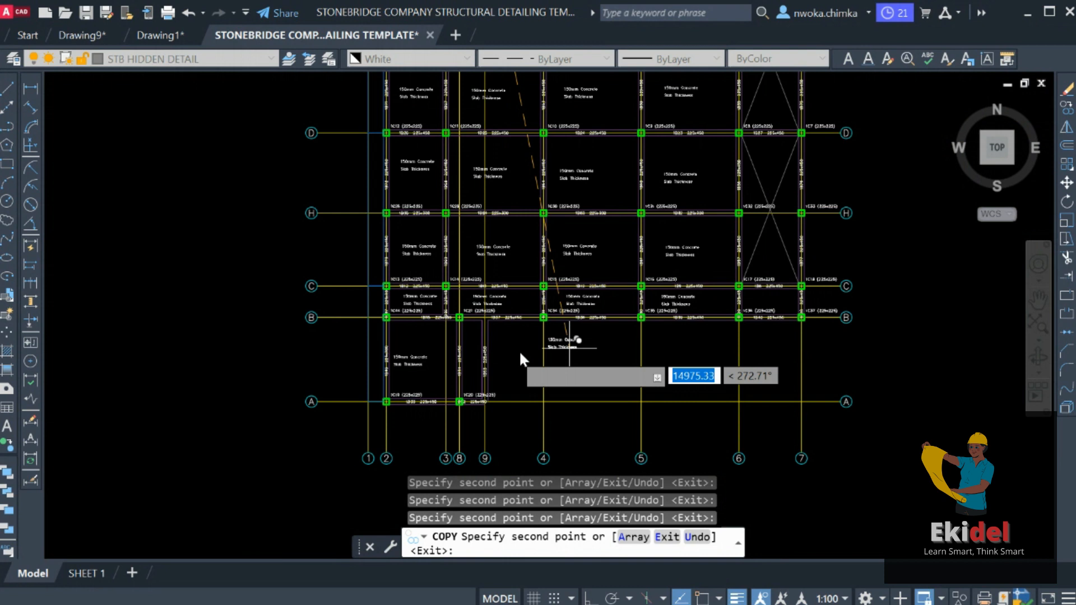
scroll(560, 387, "up", 2)
scroll(751, 371, "up", 5)
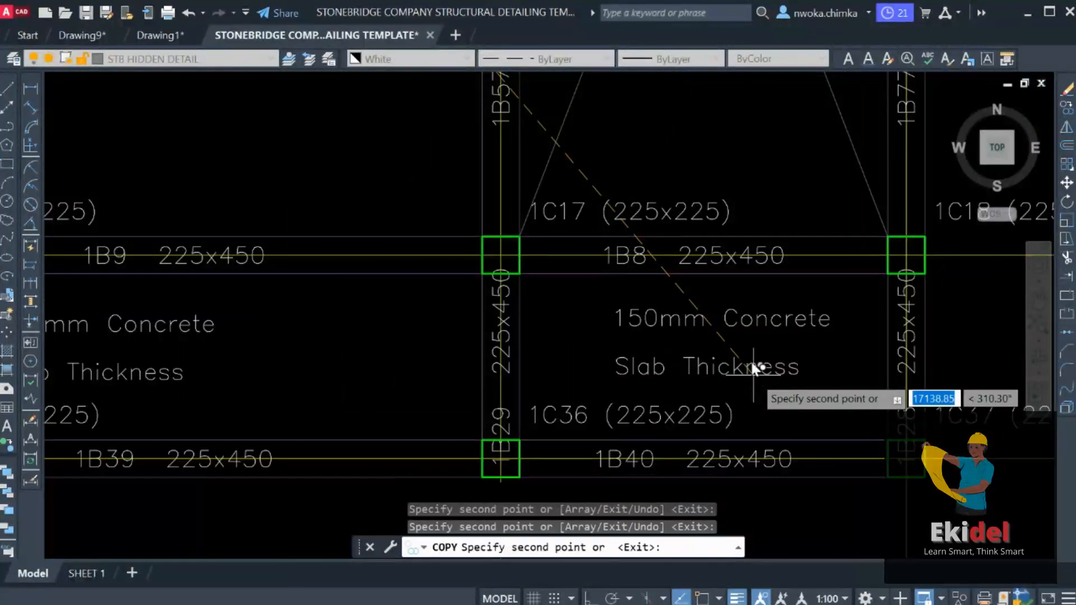
left_click(751, 370)
scroll(660, 341, "down", 6)
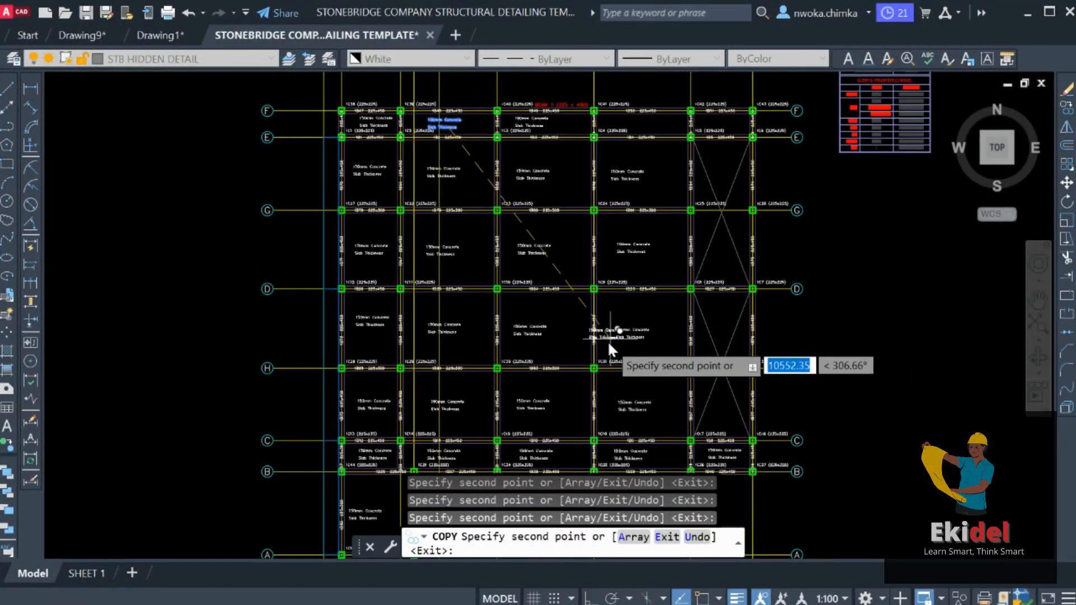
scroll(668, 118, "up", 4)
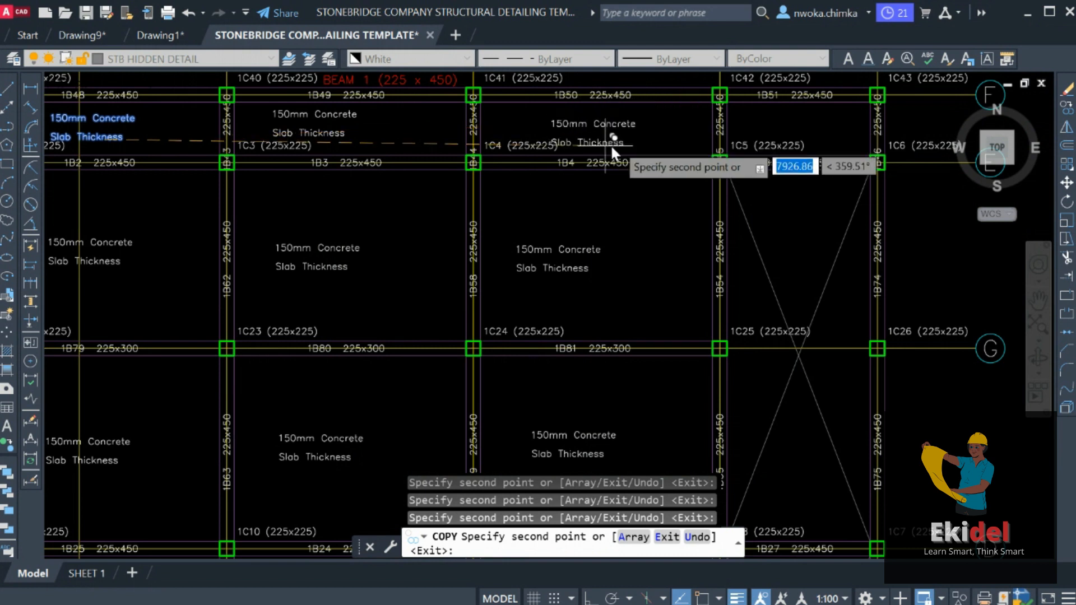
scroll(654, 149, "up", 2)
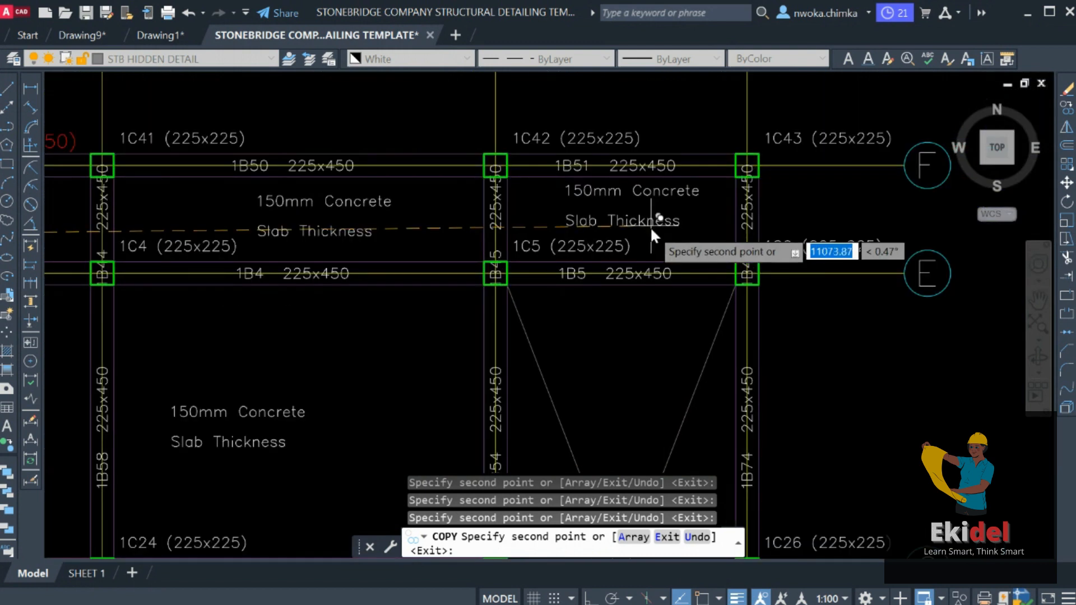
Step: Place one more copy of the slab thickness note in the open area just east of beam 1B53 and end copying
scroll(577, 216, "down", 5)
scroll(573, 212, "up", 2)
scroll(619, 109, "down", 2)
middle_click_drag(590, 323, 570, 122)
scroll(510, 322, "up", 4)
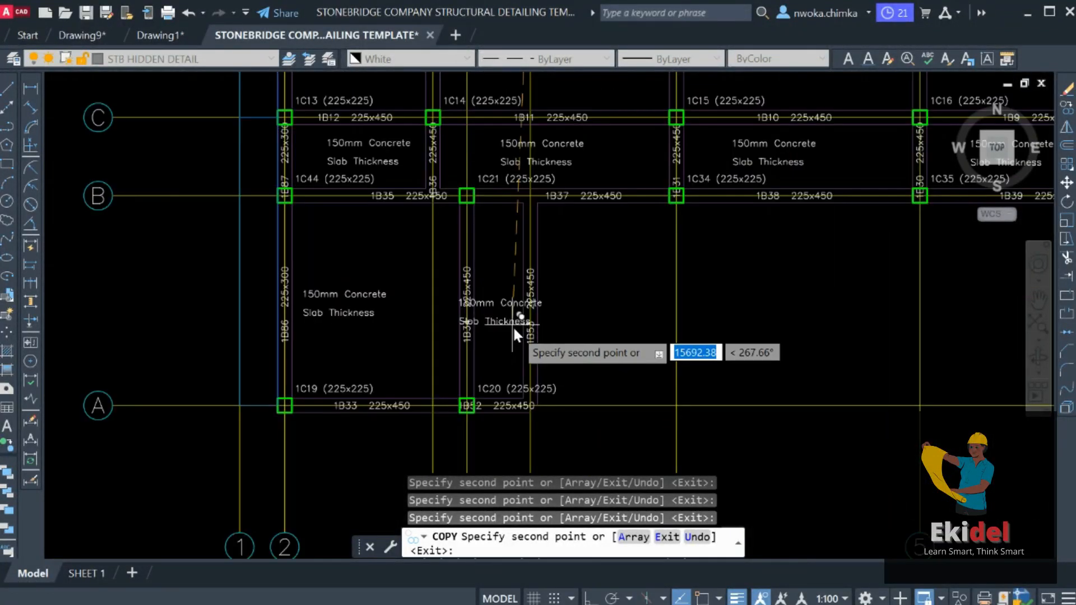
left_click(628, 280)
key("Escape")
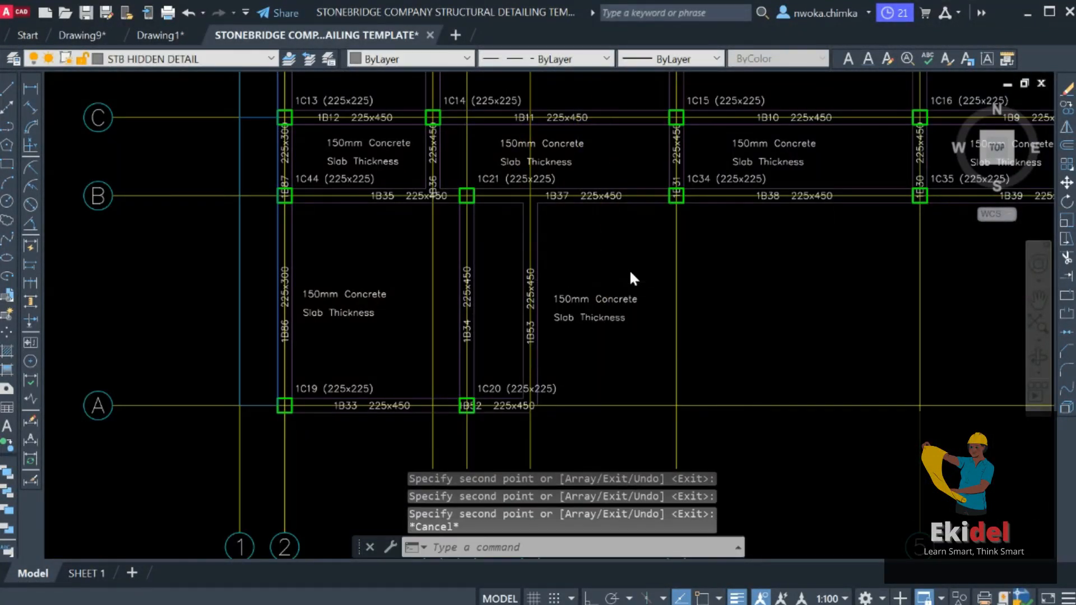
Step: Rotate both lines of the slab thickness note beside beam 1B53 to read vertically upward, using Ortho
left_click(648, 272)
left_click(594, 343)
type("r")
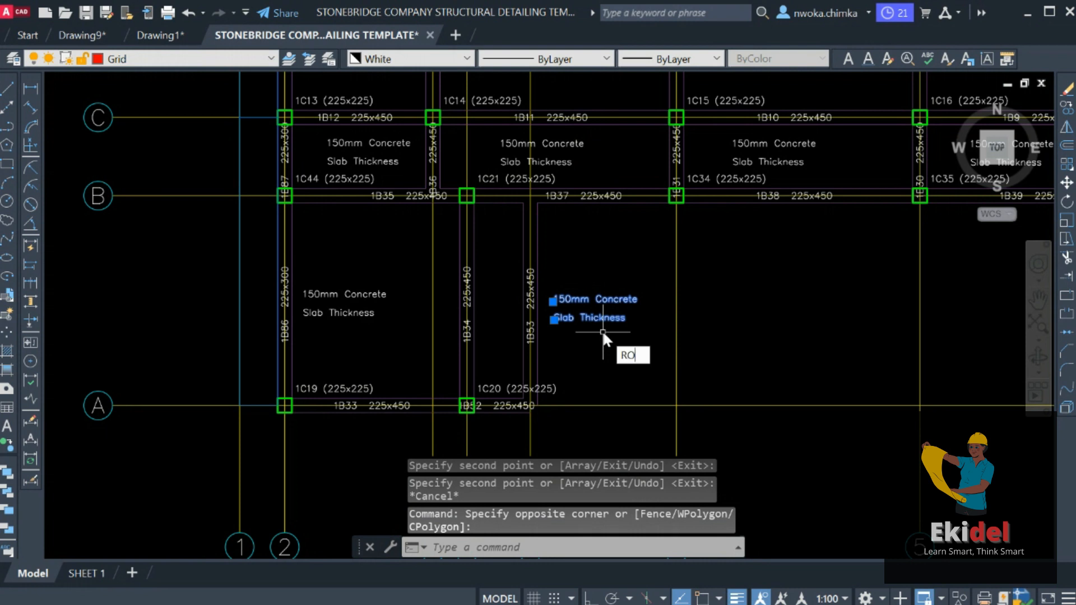
type("o")
key("Return")
left_click(589, 311)
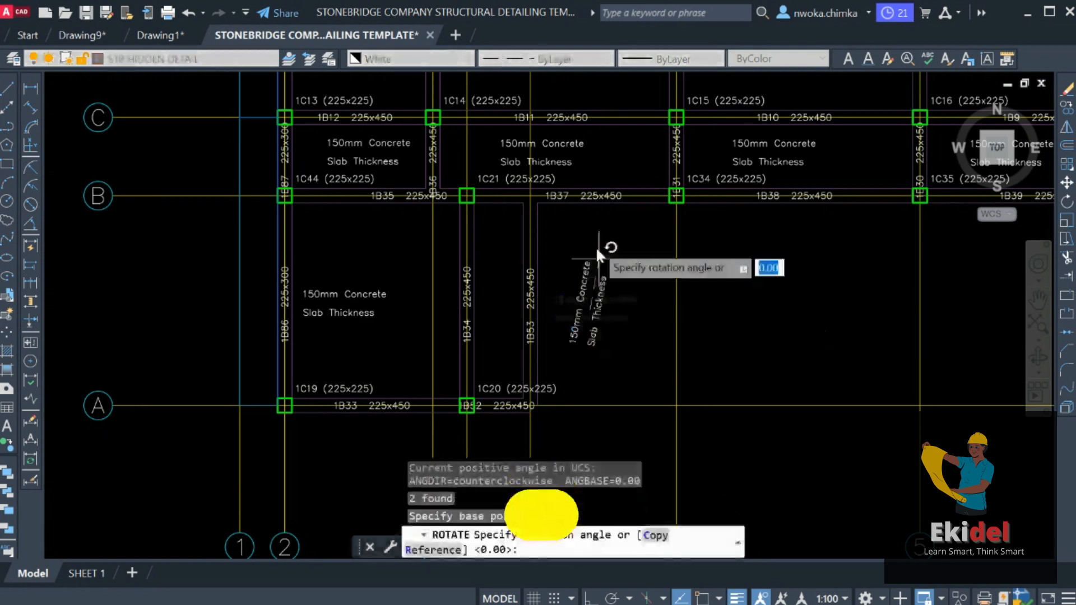
left_click(595, 244)
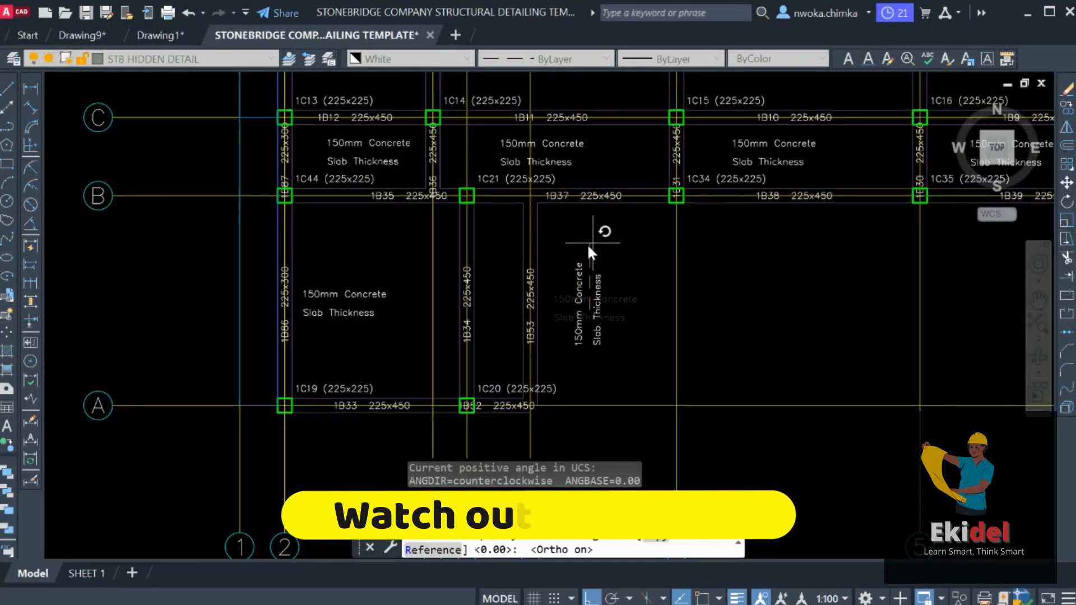
Step: Move the vertical slab thickness note horizontally into the narrow panel between beams 1B34 and 1B53
left_click(609, 268)
left_click(595, 303)
type("m")
key("Return")
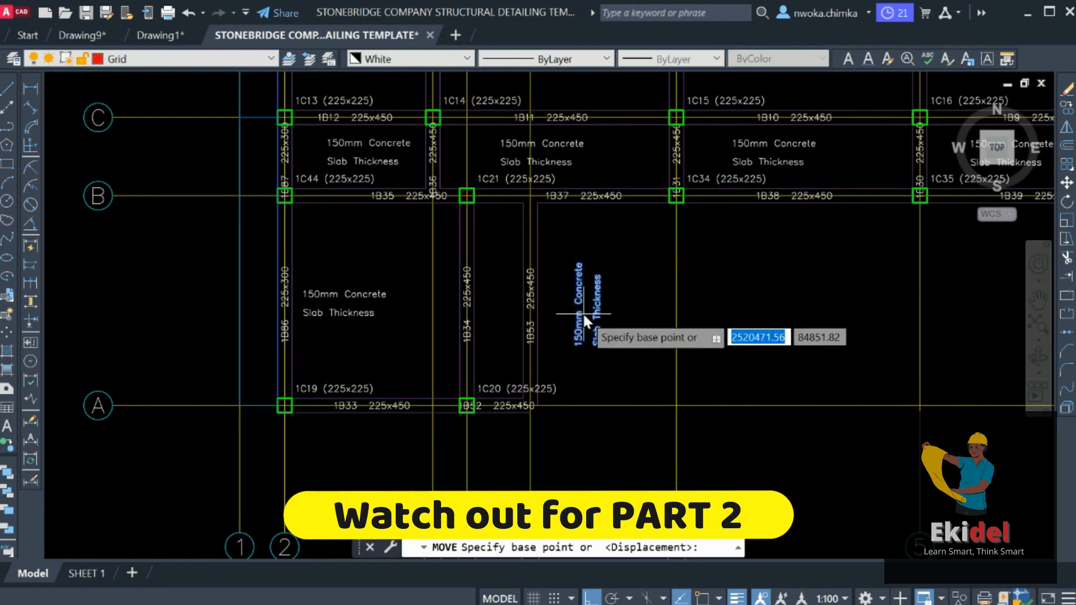
left_click(574, 312)
scroll(521, 316, "up", 4)
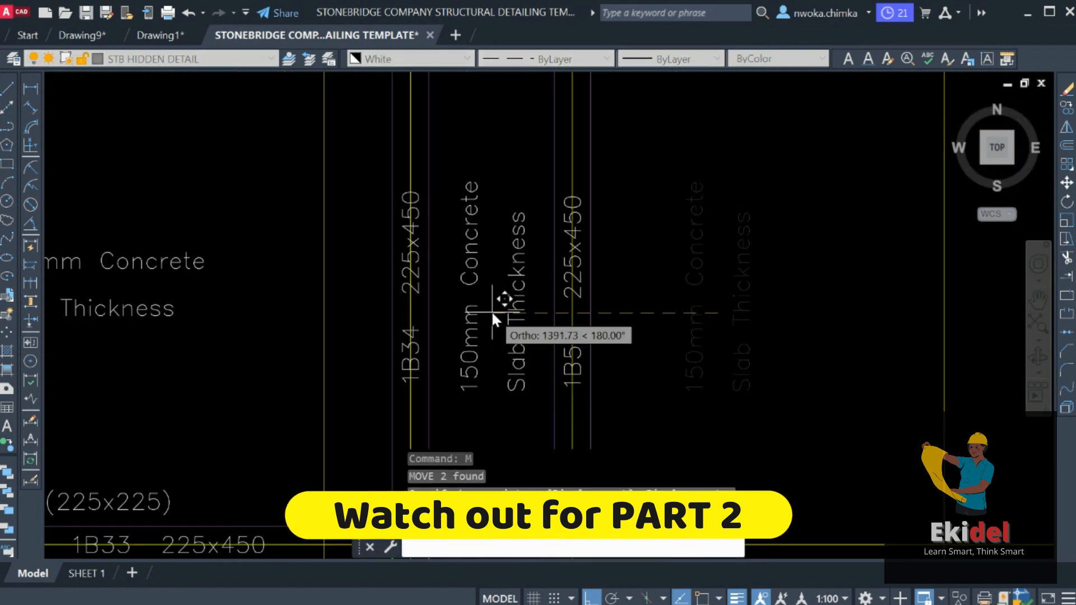